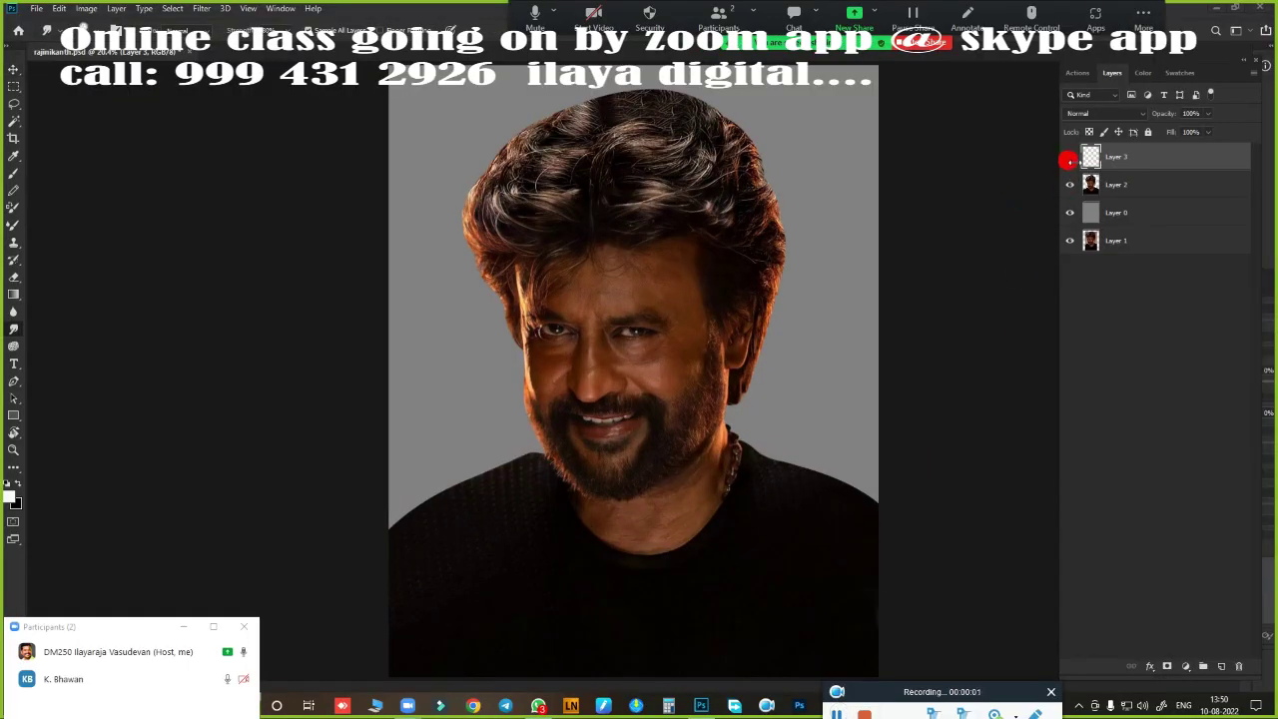
# - Check the layers' visibility and delete the empty Layer 3
pyautogui.moveTo(1068, 159); pyautogui.dragTo(1069, 250)
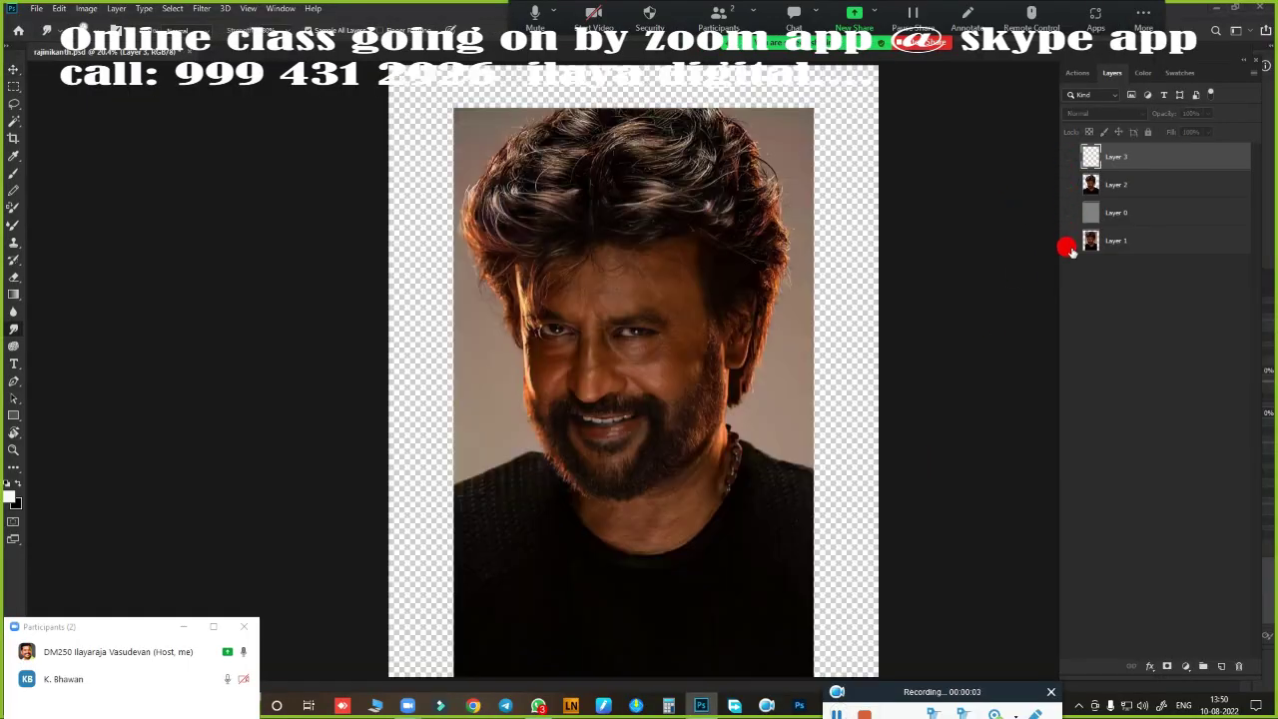
pyautogui.click(1068, 213)
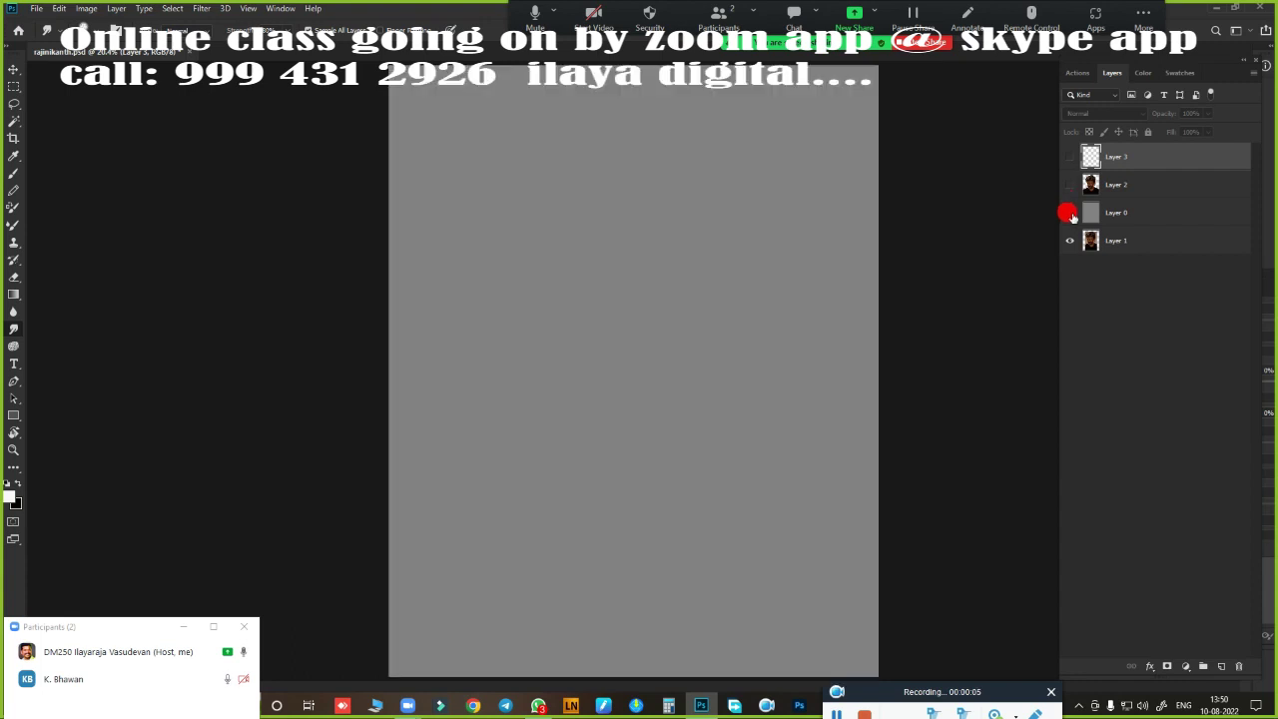
pyautogui.click(1068, 184)
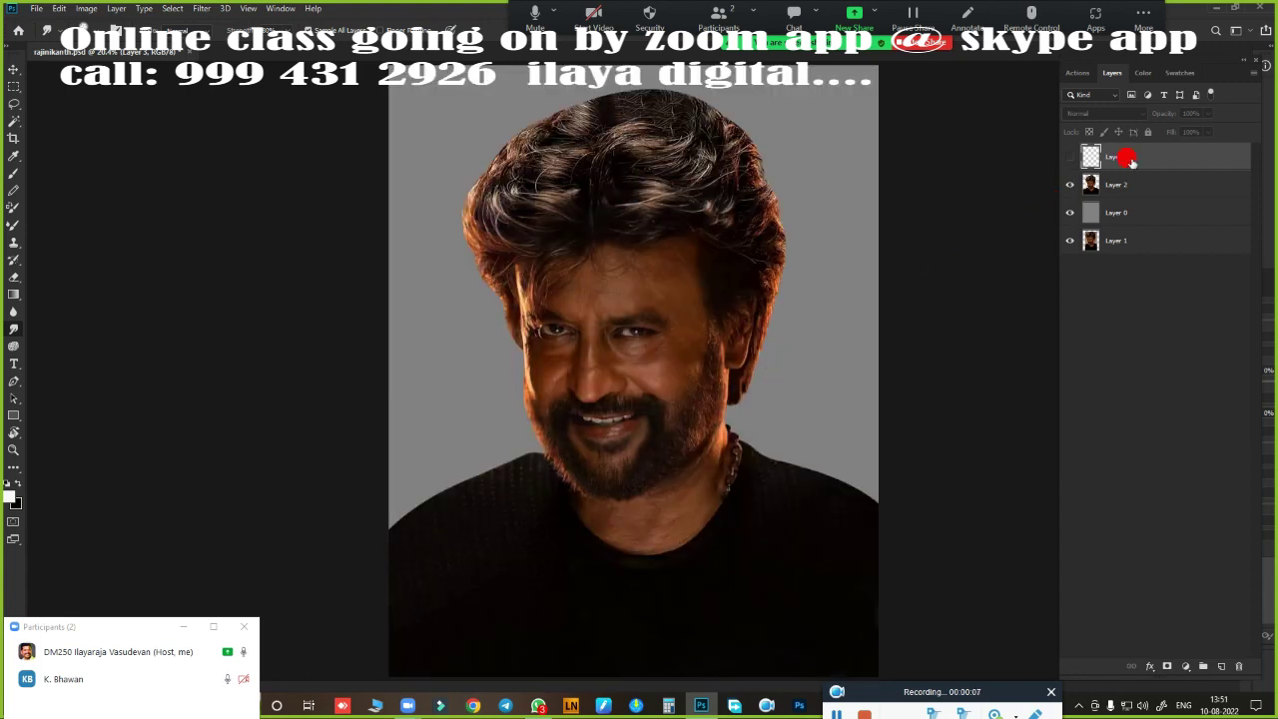
pyautogui.press('Delete')
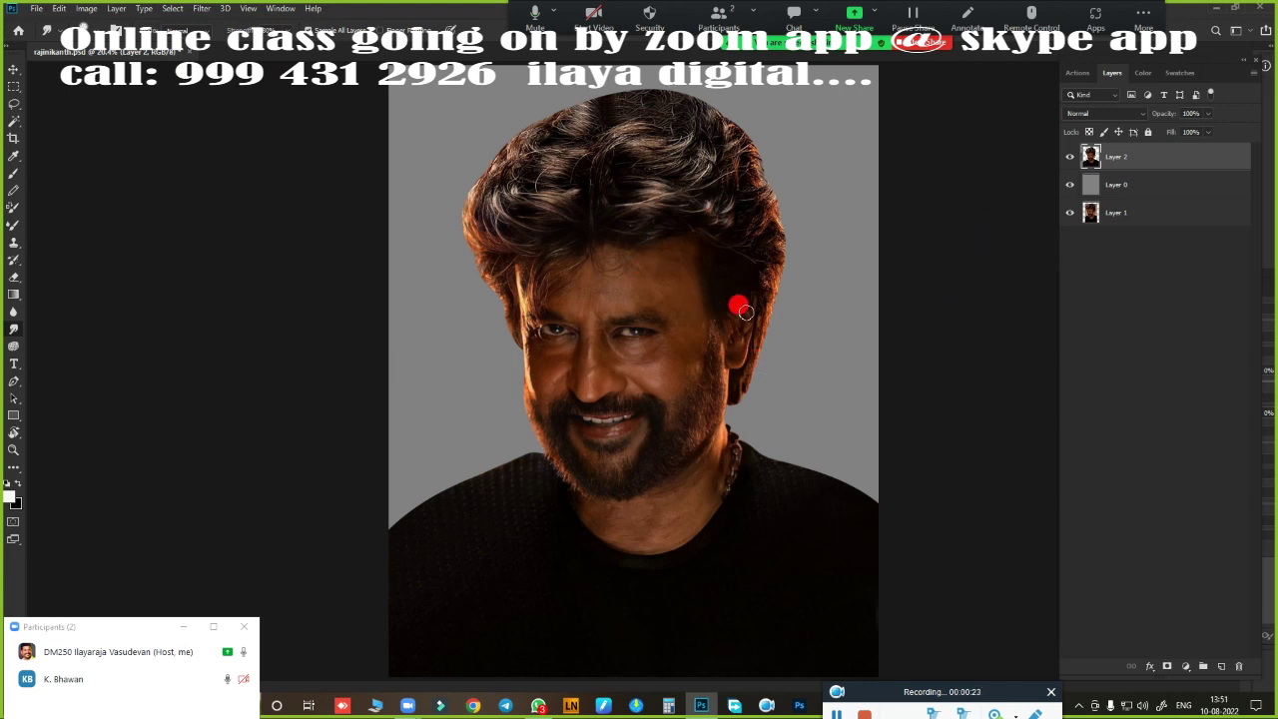
# - Hide Layer 2 and Layer 0, then duplicate Layer 1 as 'Layer 1 copy'
pyautogui.click(1069, 157)
pyautogui.click(1067, 186)
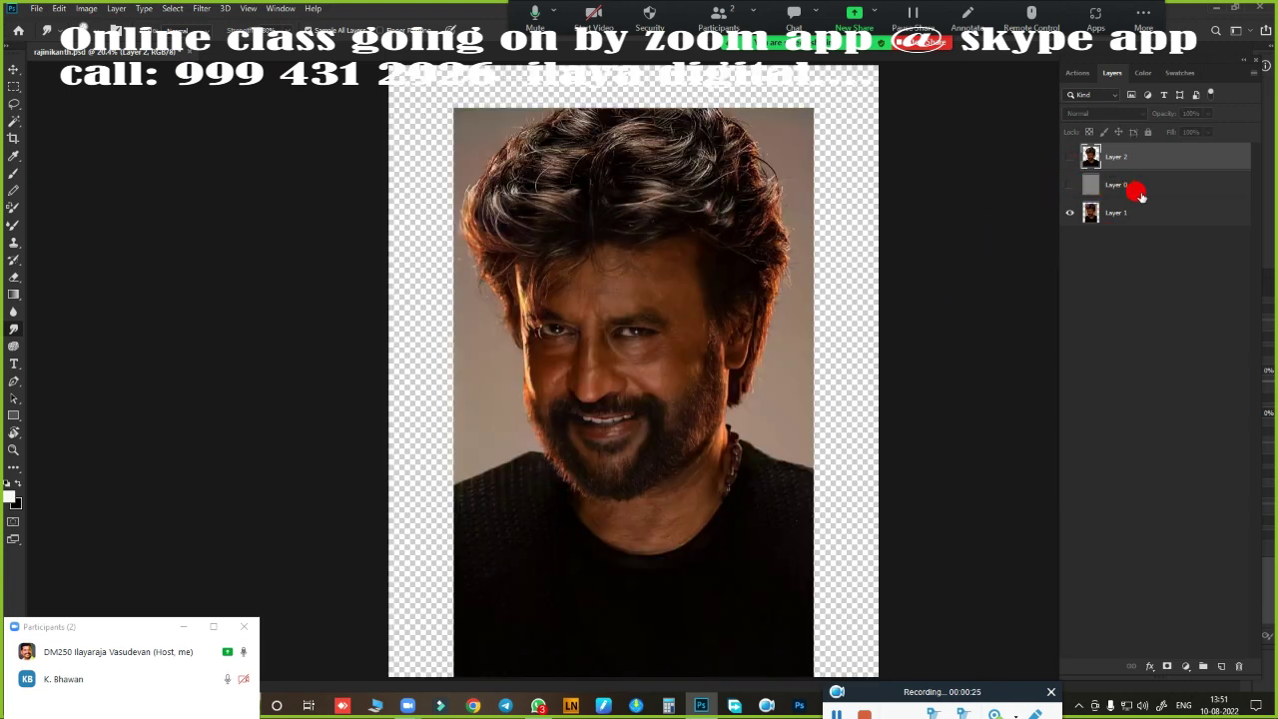
pyautogui.click(1139, 216)
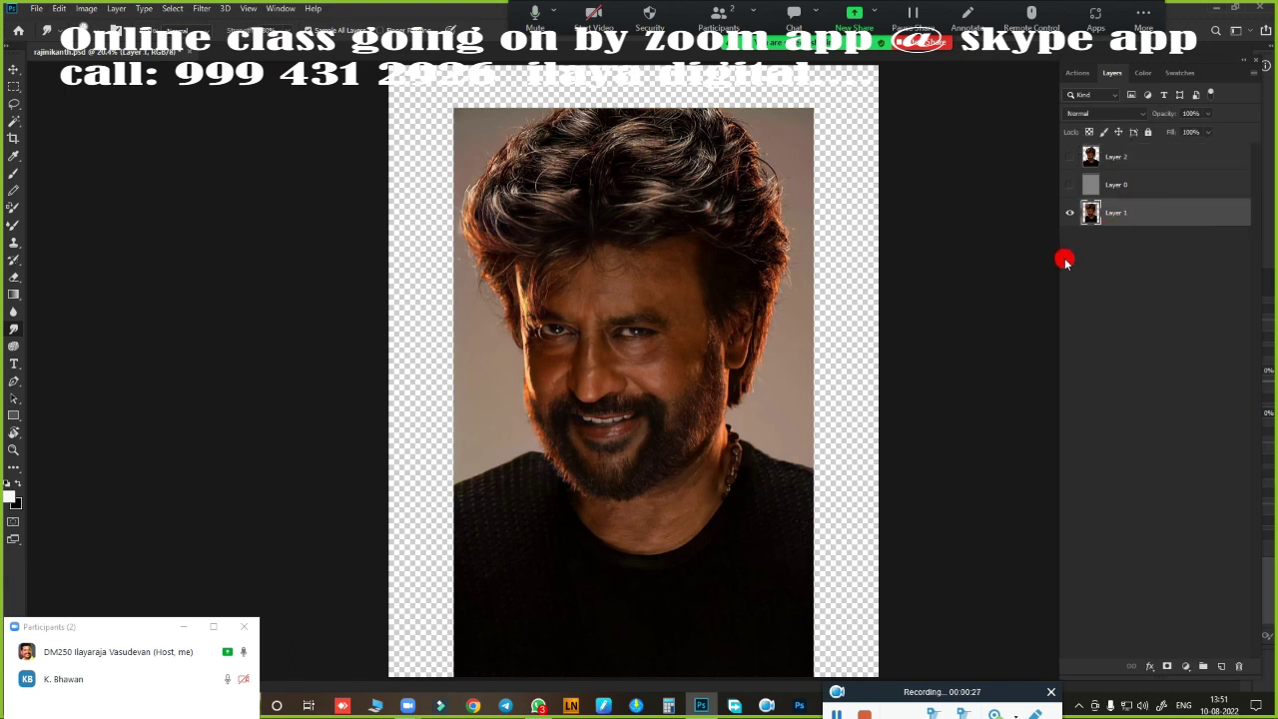
pyautogui.hotkey('ctrl', 'j')
# - Start a pen path at the left shoulder and trace up to the beard
pyautogui.click(705, 358)
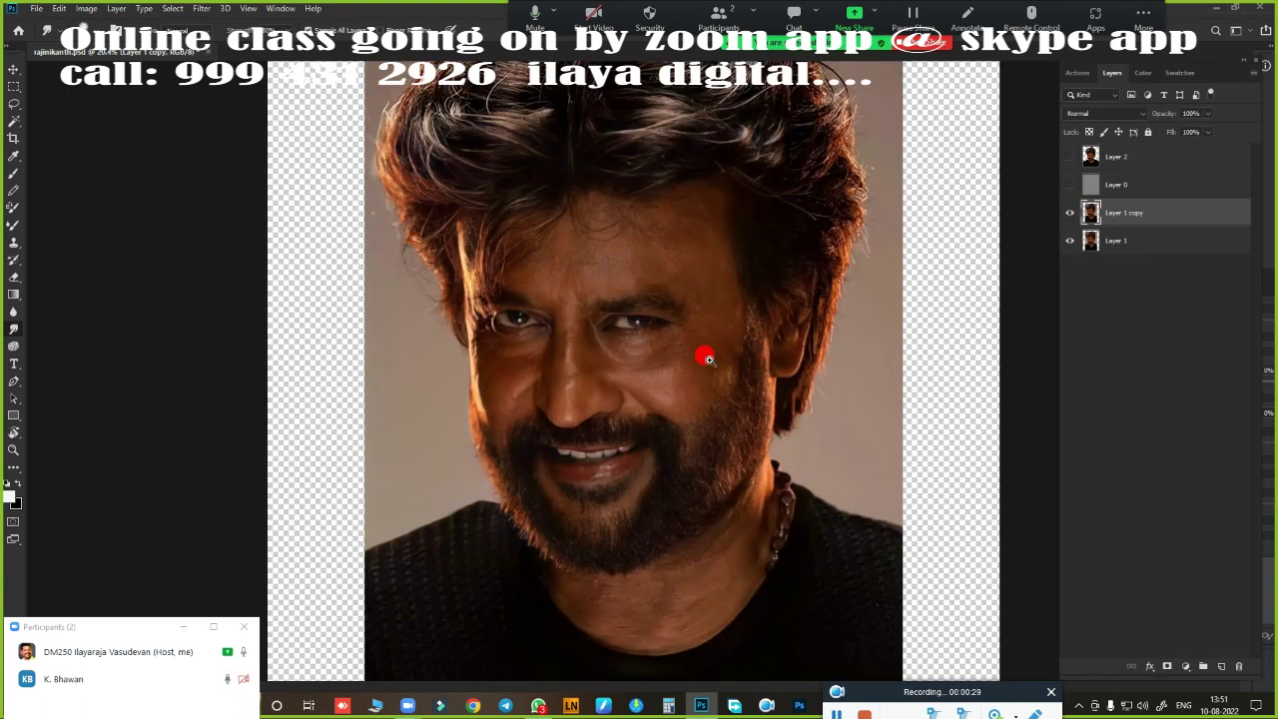
pyautogui.hotkey('ctrl', '0')
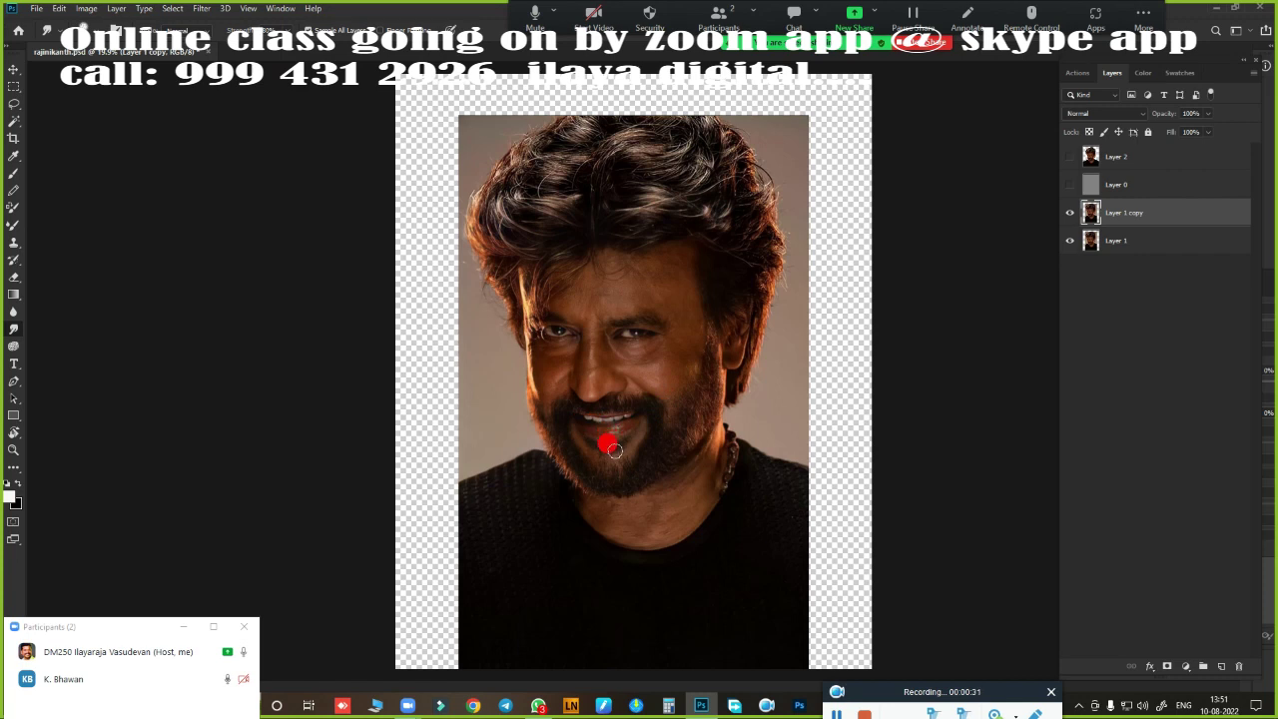
pyautogui.press('o')
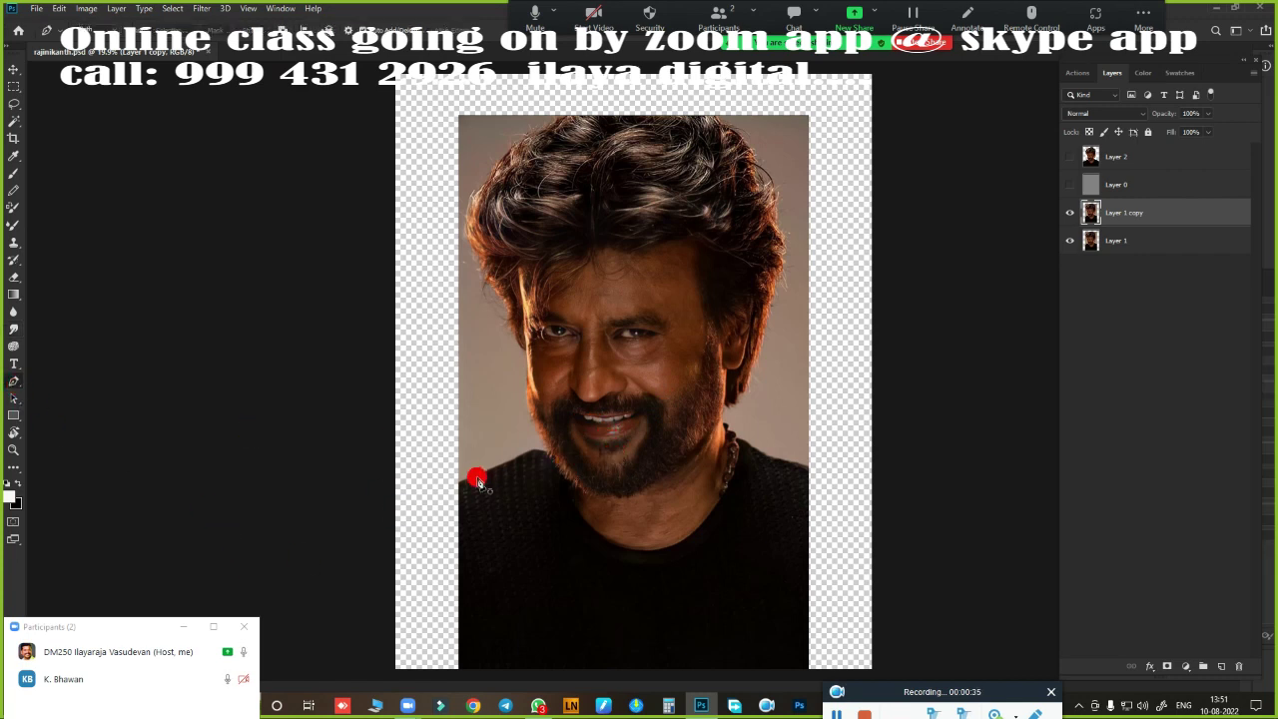
pyautogui.click(387, 525)
pyautogui.moveTo(474, 480); pyautogui.dragTo(511, 467)
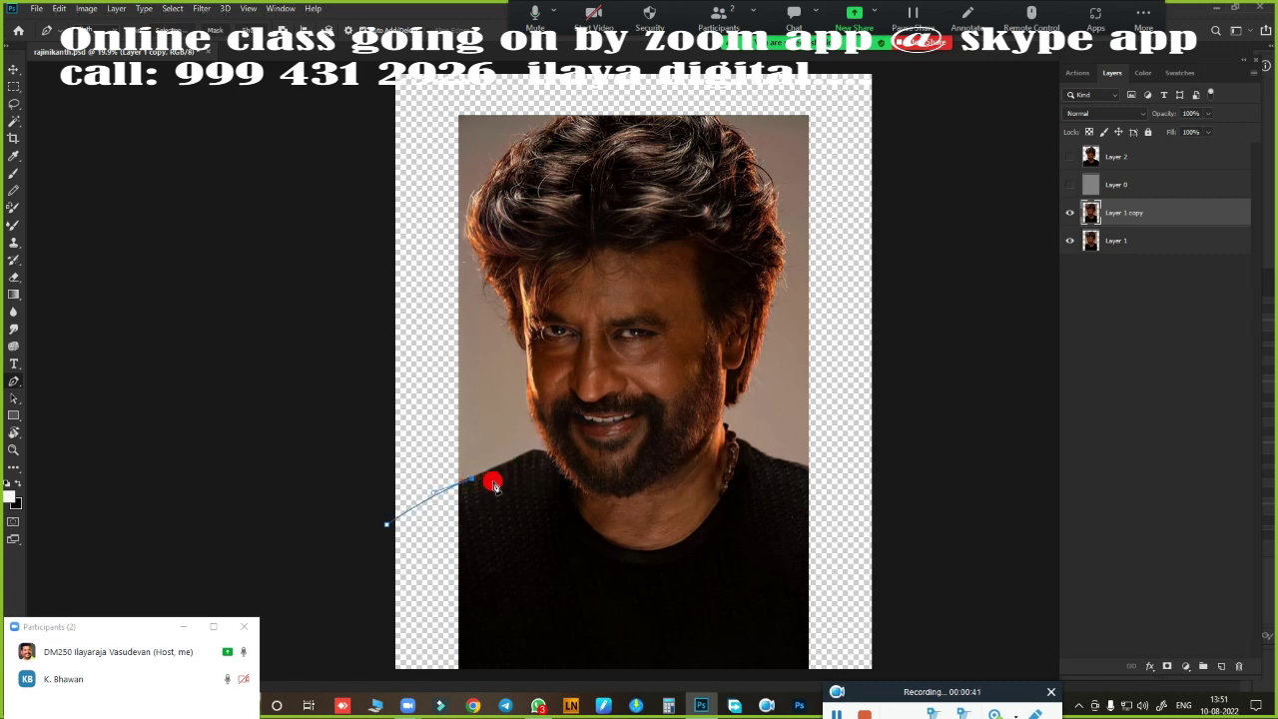
pyautogui.scroll(5, 493, 484)
pyautogui.scroll(3, 564, 465)
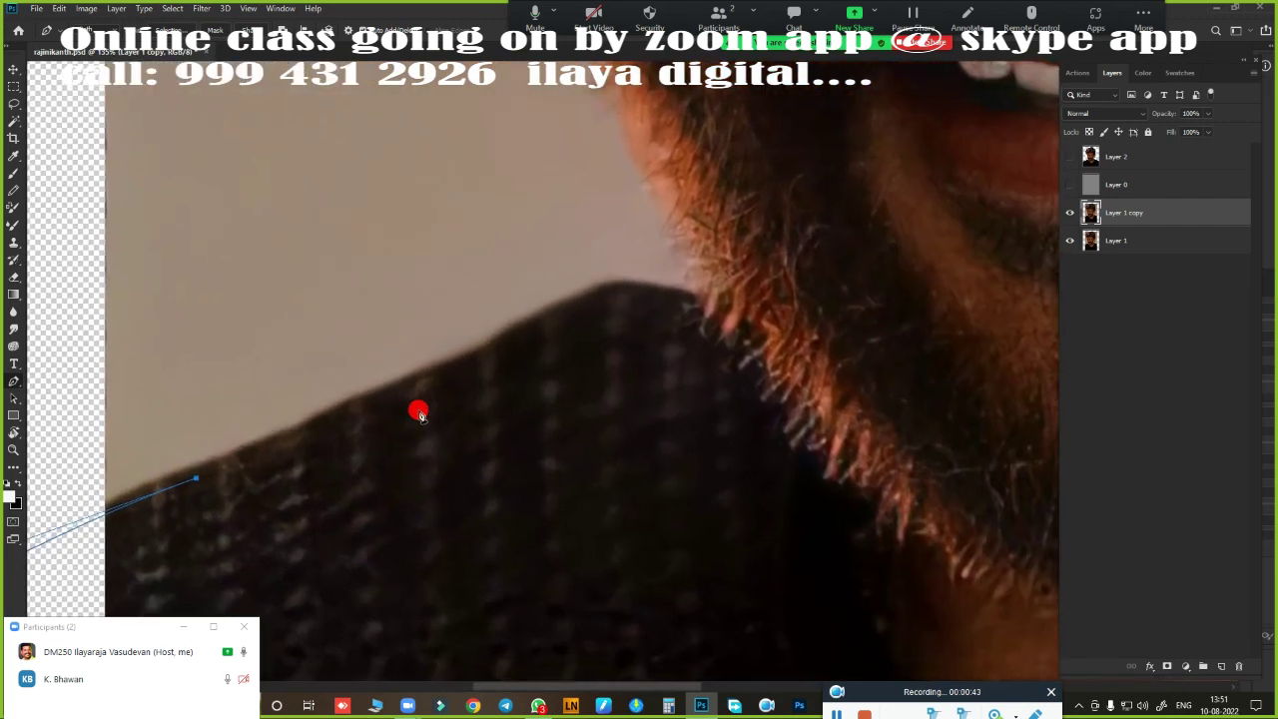
pyautogui.moveTo(433, 367); pyautogui.dragTo(486, 340)
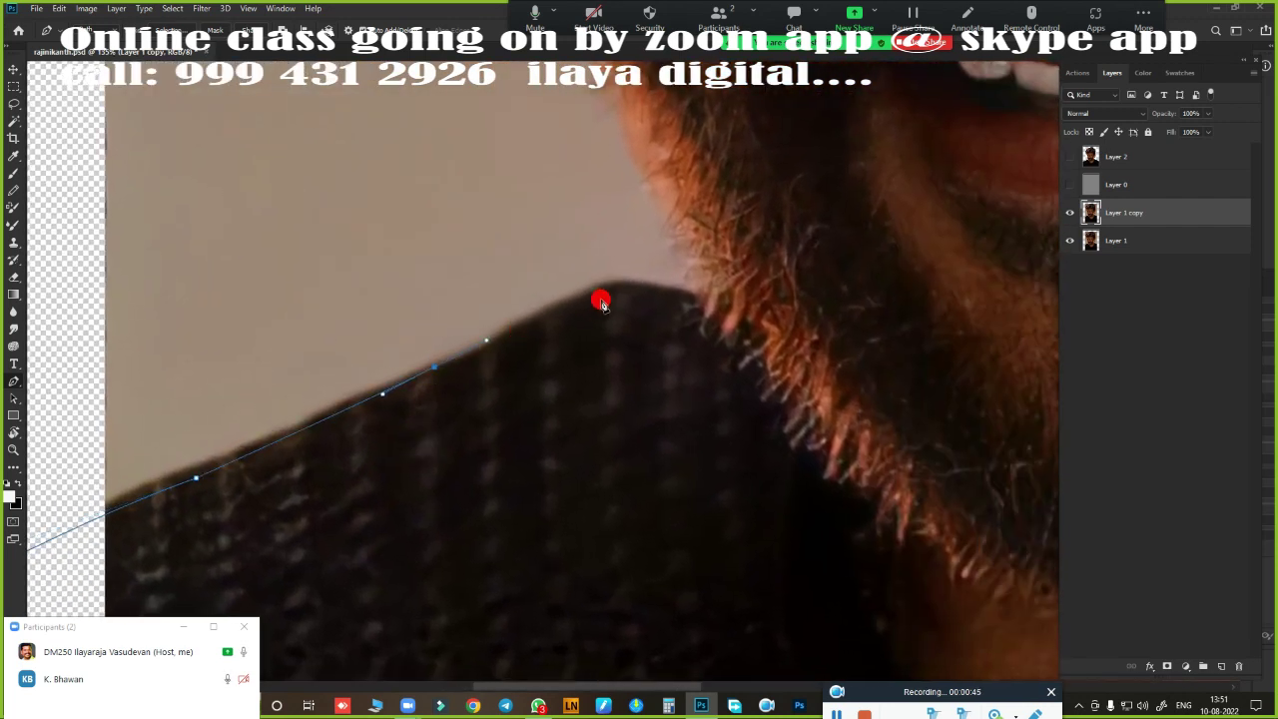
pyautogui.moveTo(612, 286); pyautogui.dragTo(638, 286)
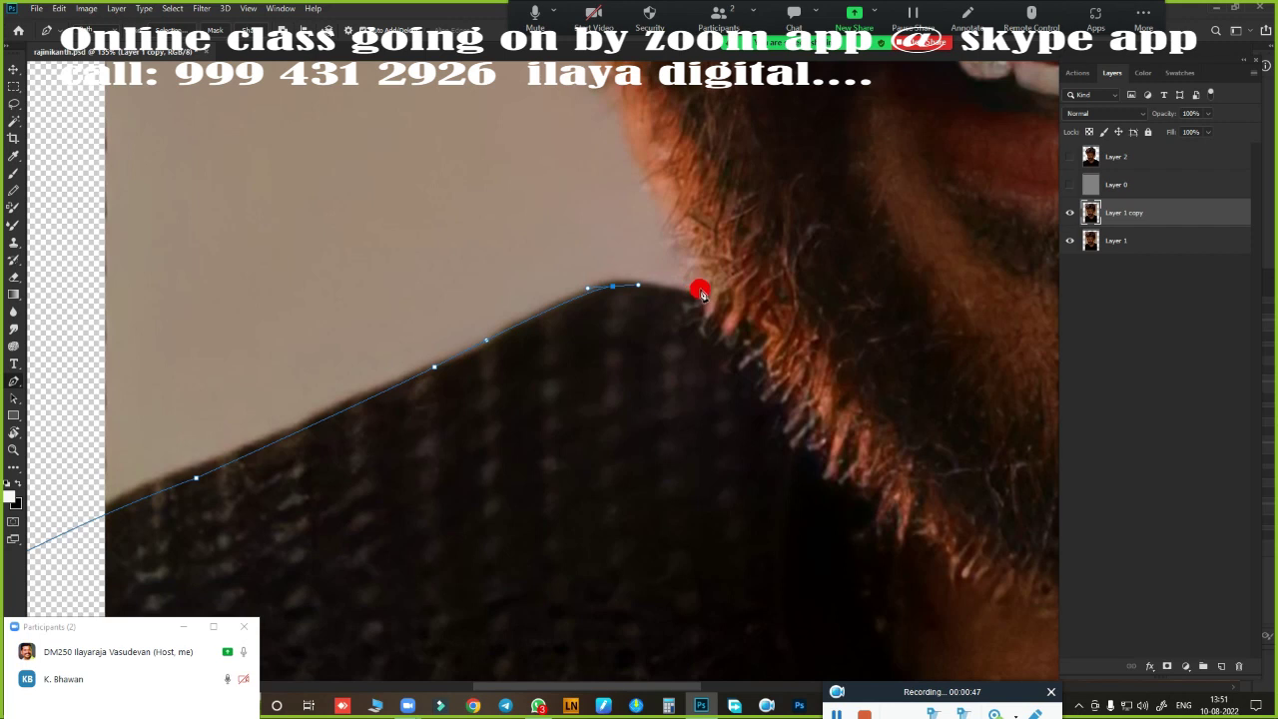
# - Continue the path up the beard edge and side of the face to the hairline
pyautogui.scroll(-5, 750, 276)
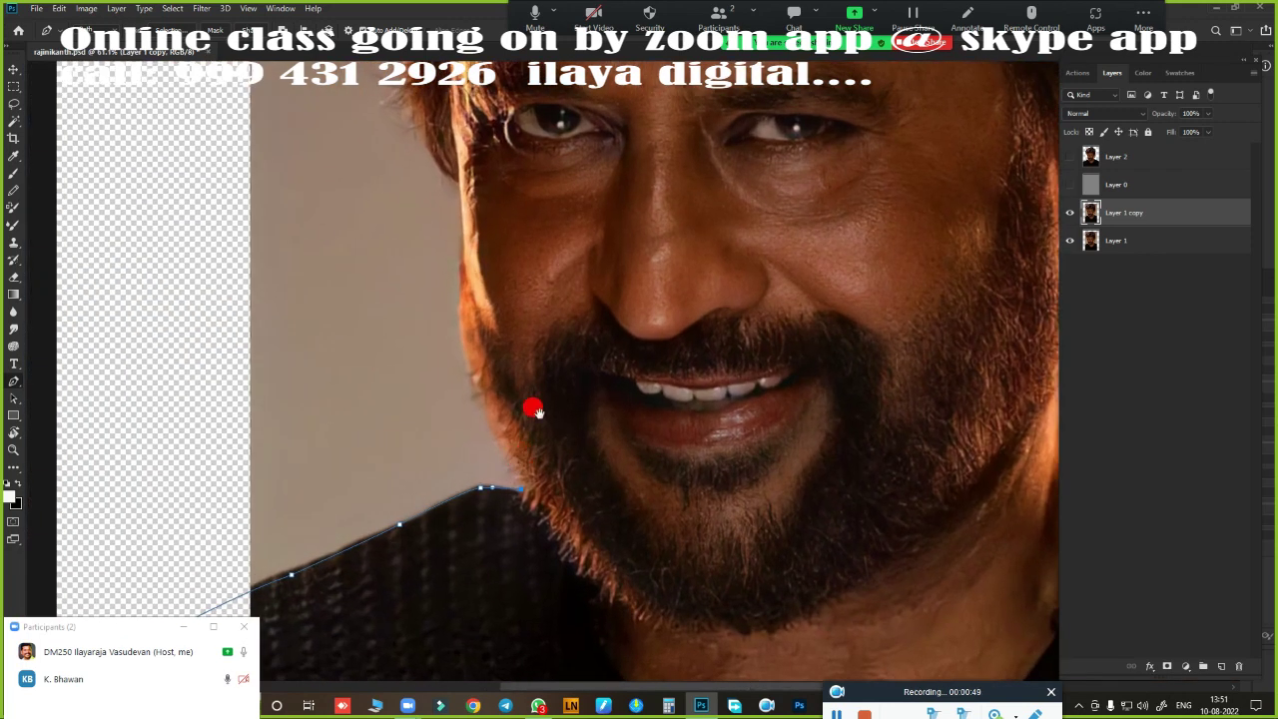
pyautogui.scroll(-1, 443, 359)
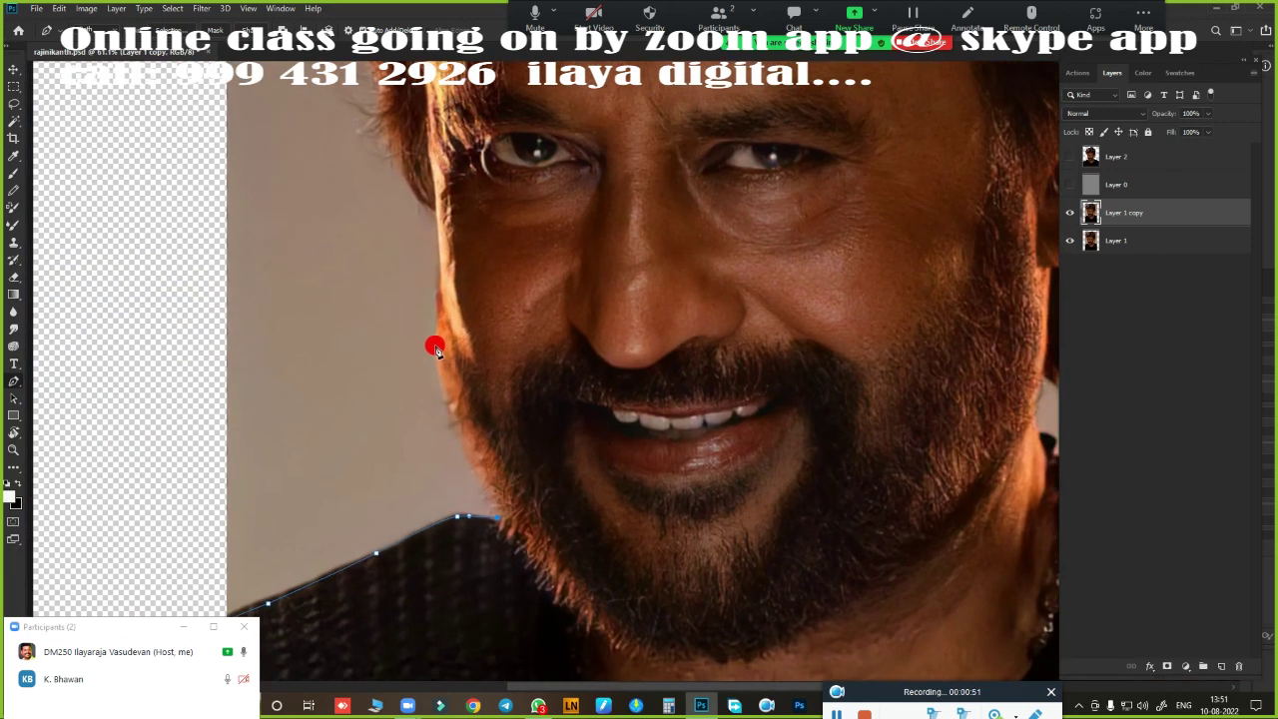
pyautogui.moveTo(436, 346); pyautogui.dragTo(439, 283)
pyautogui.scroll(5, 440, 217)
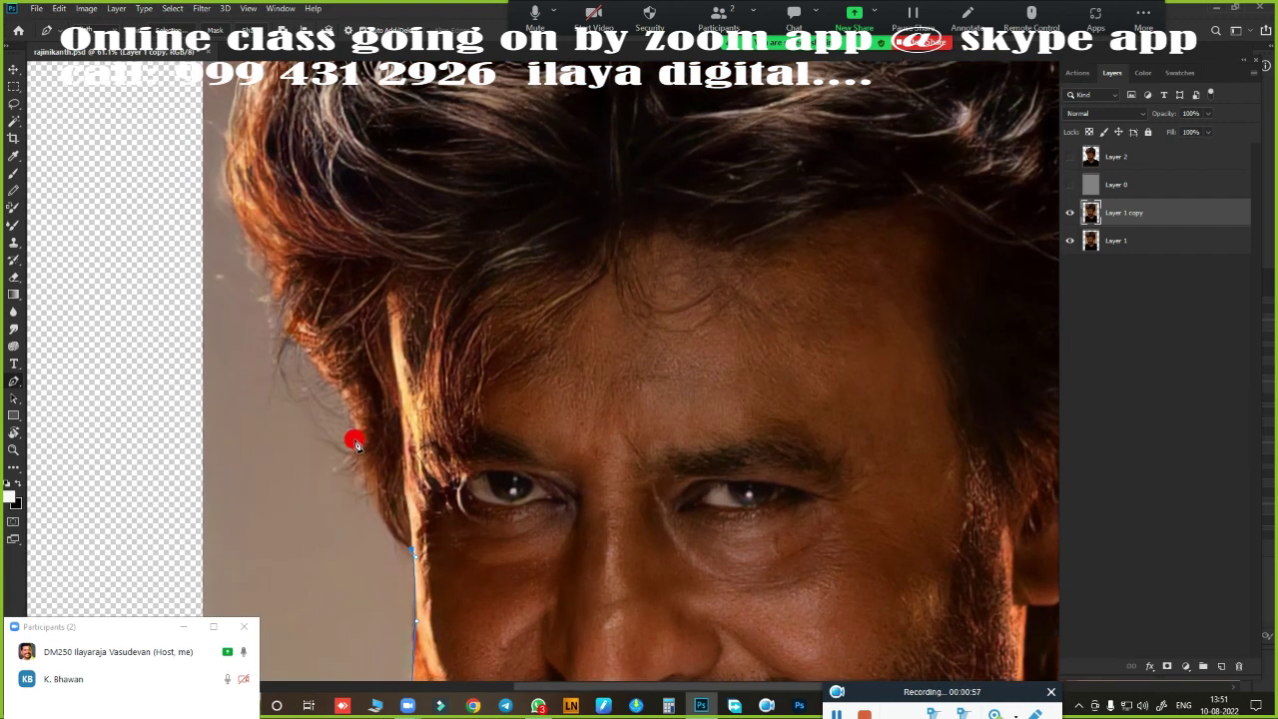
pyautogui.moveTo(360, 492); pyautogui.dragTo(349, 385)
pyautogui.keyDown('alt'); pyautogui.click(355, 441); pyautogui.keyUp('alt')
pyautogui.scroll(5, 336, 309)
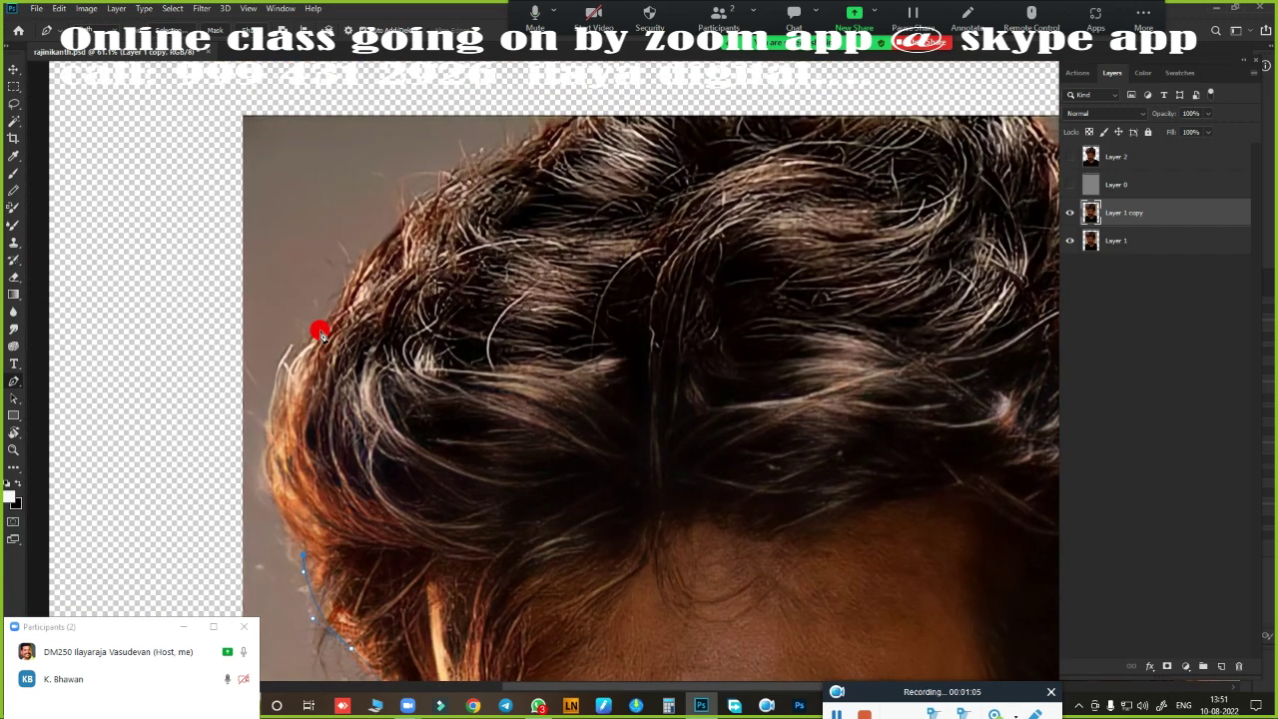
pyautogui.hotkey('ctrl', 'z')
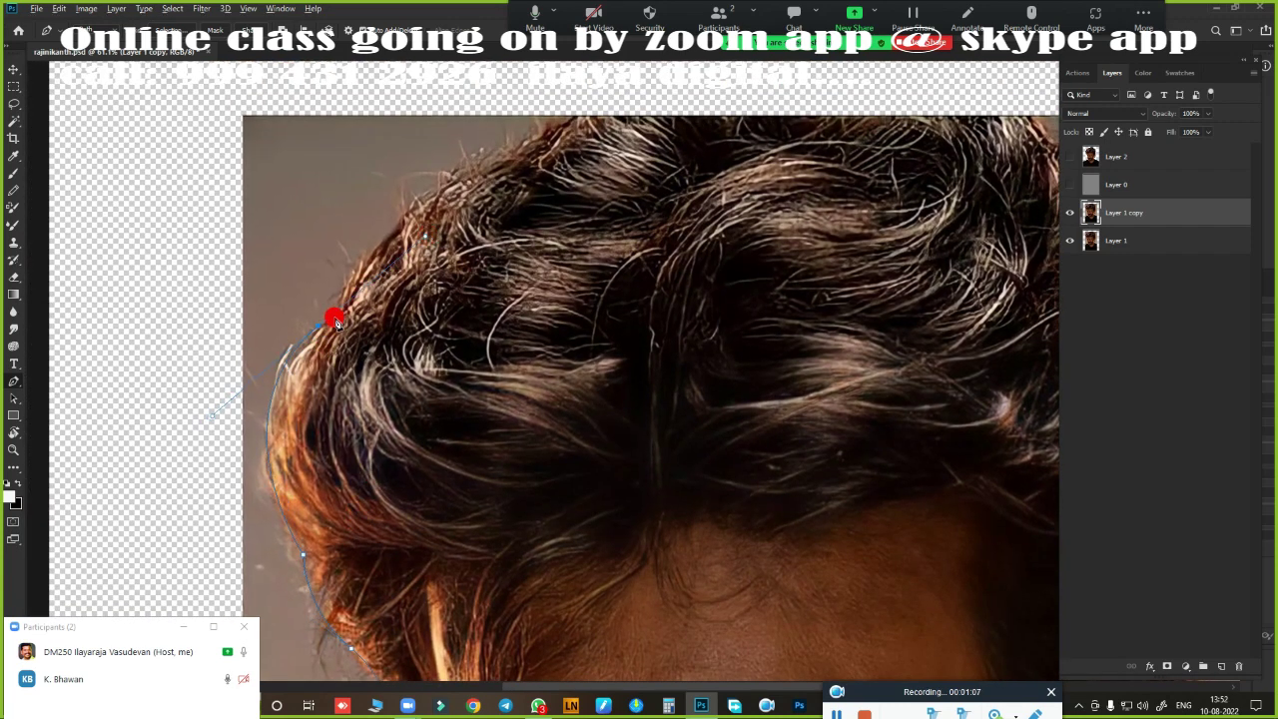
pyautogui.click(318, 327)
# - Trace the path over the top of the hair and down its right edge
pyautogui.moveTo(761, 225); pyautogui.dragTo(413, 257)
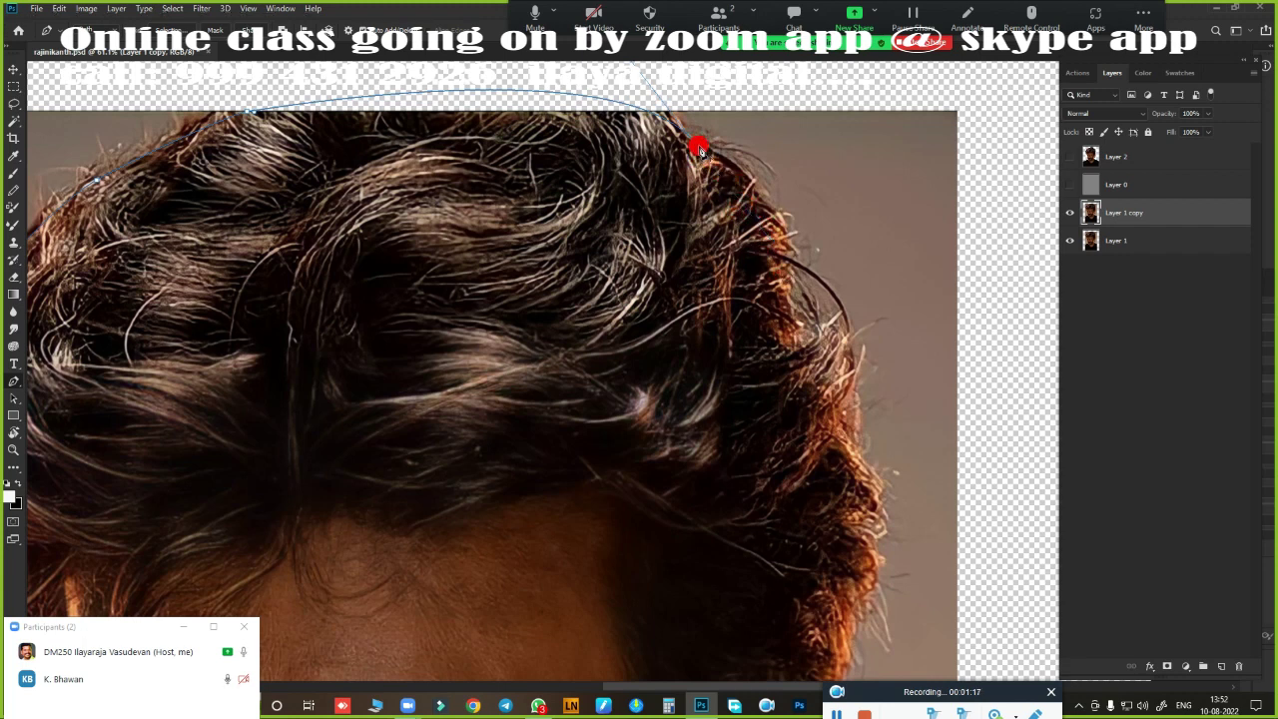
pyautogui.moveTo(799, 305)
pyautogui.mouseDown()
pyautogui.moveTo(808, 432)
pyautogui.moveTo(856, 434)
pyautogui.mouseUp()
pyautogui.moveTo(813, 516); pyautogui.dragTo(778, 168)
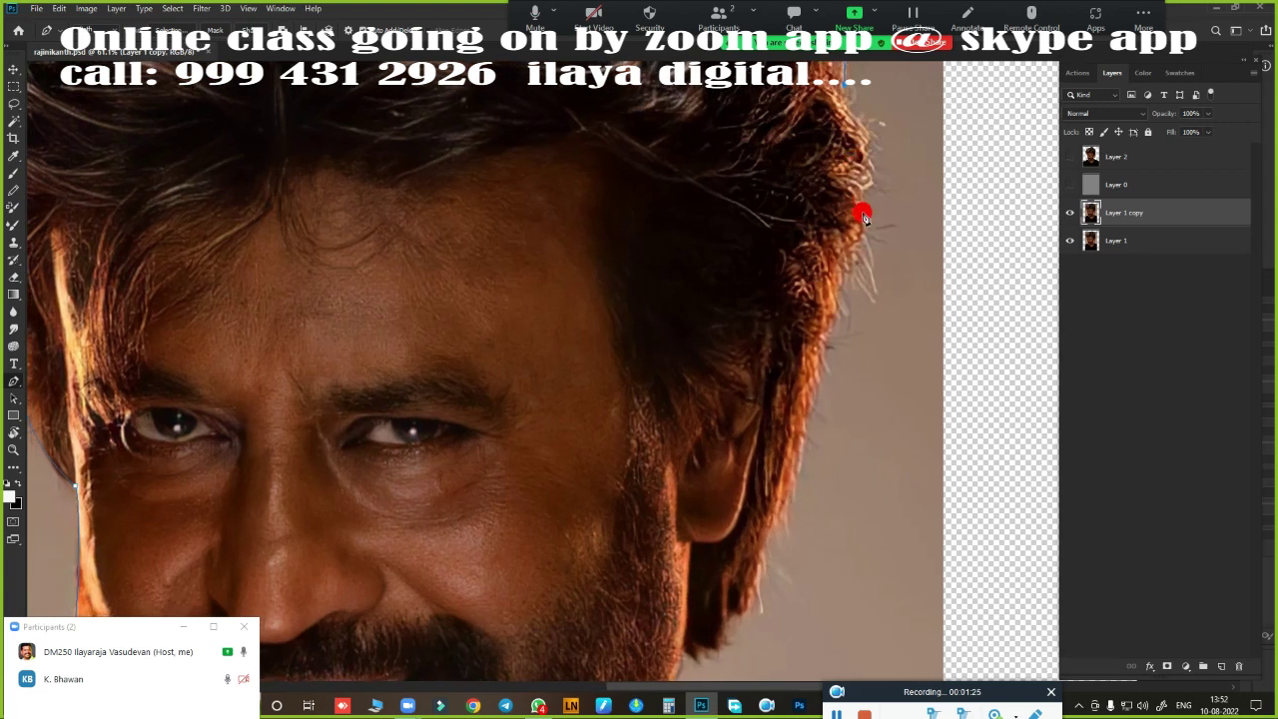
pyautogui.click(849, 260)
pyautogui.scroll(-1, 785, 442)
pyautogui.scroll(-3, 774, 419)
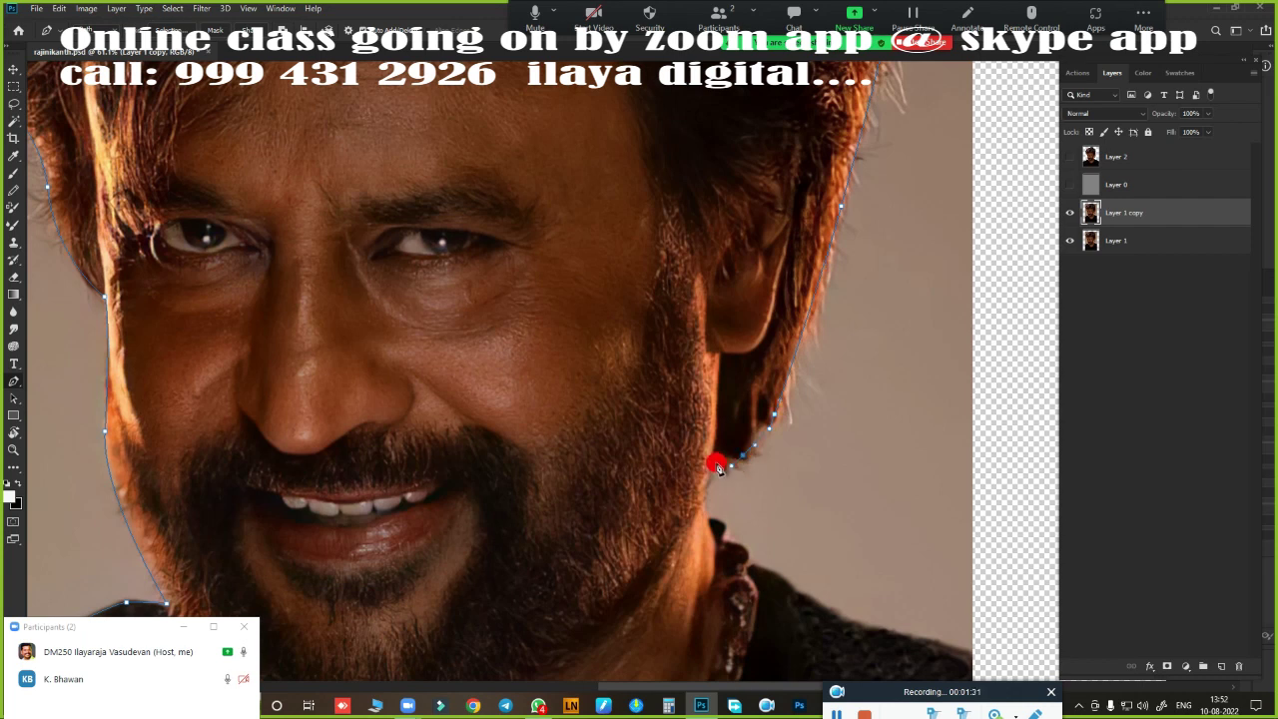
# - Add path points along the jaw and the right shoulder edge
pyautogui.moveTo(719, 460); pyautogui.dragTo(726, 229)
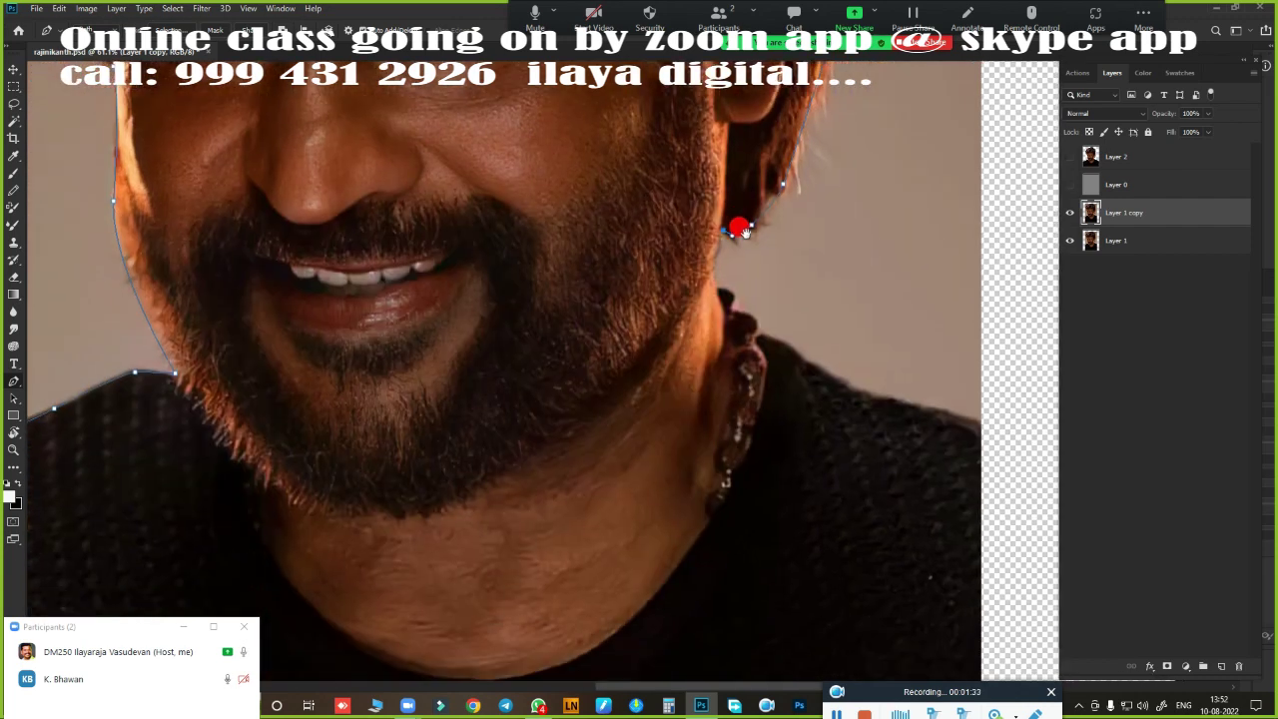
pyautogui.click(710, 266)
pyautogui.click(715, 288)
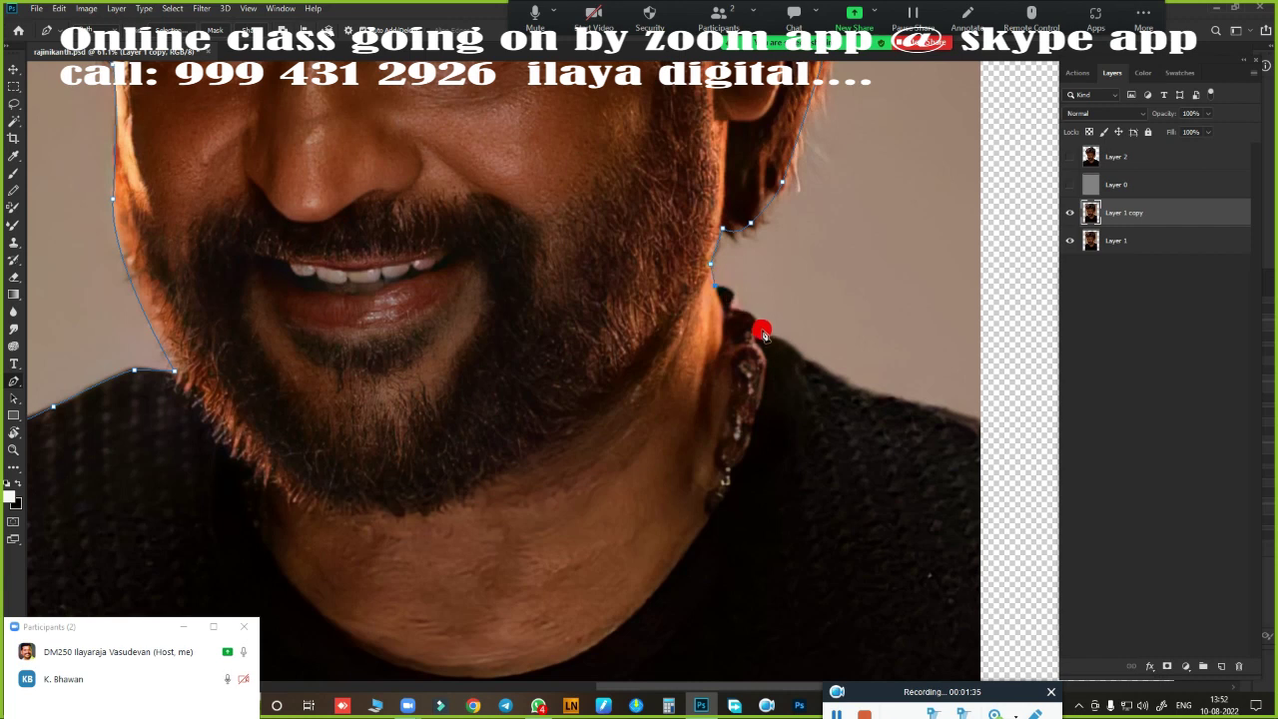
pyautogui.click(769, 333)
pyautogui.click(800, 353)
pyautogui.click(849, 393)
pyautogui.click(902, 403)
pyautogui.click(954, 414)
# - Run the path down the right side, along below the image, and back toward the start
pyautogui.scroll(-5, 976, 429)
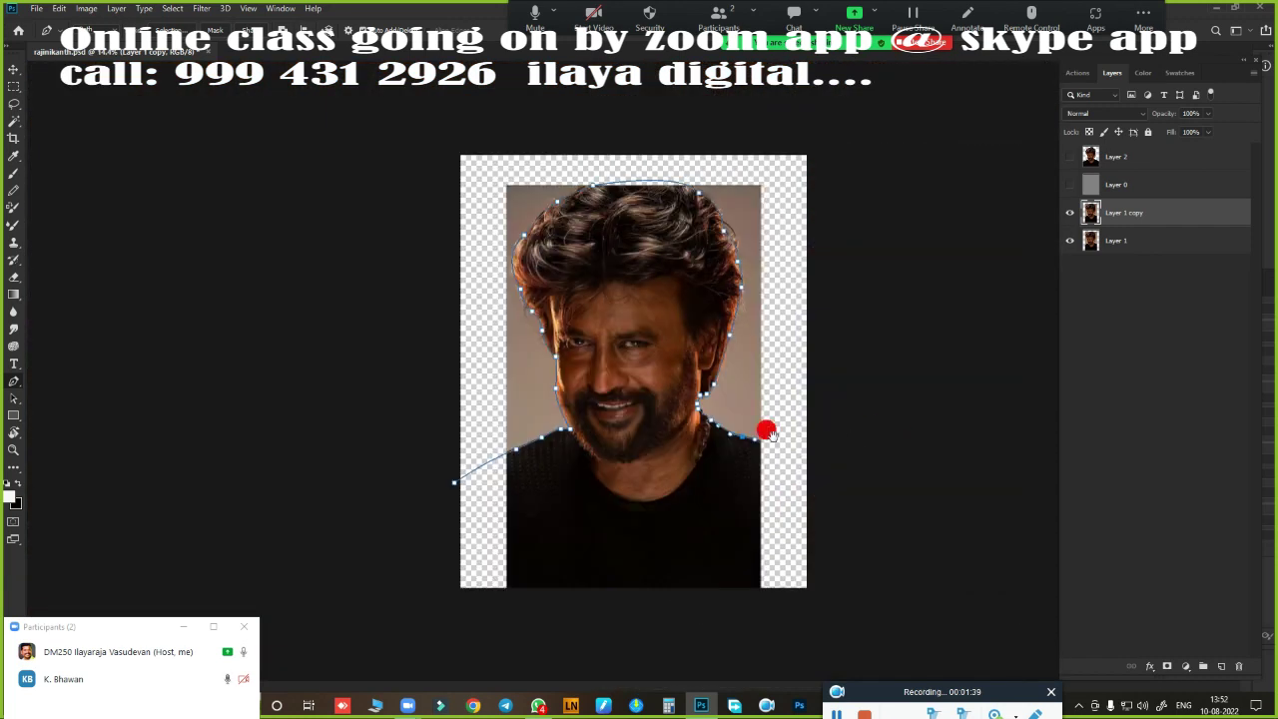
pyautogui.click(813, 466)
pyautogui.click(853, 534)
pyautogui.click(853, 589)
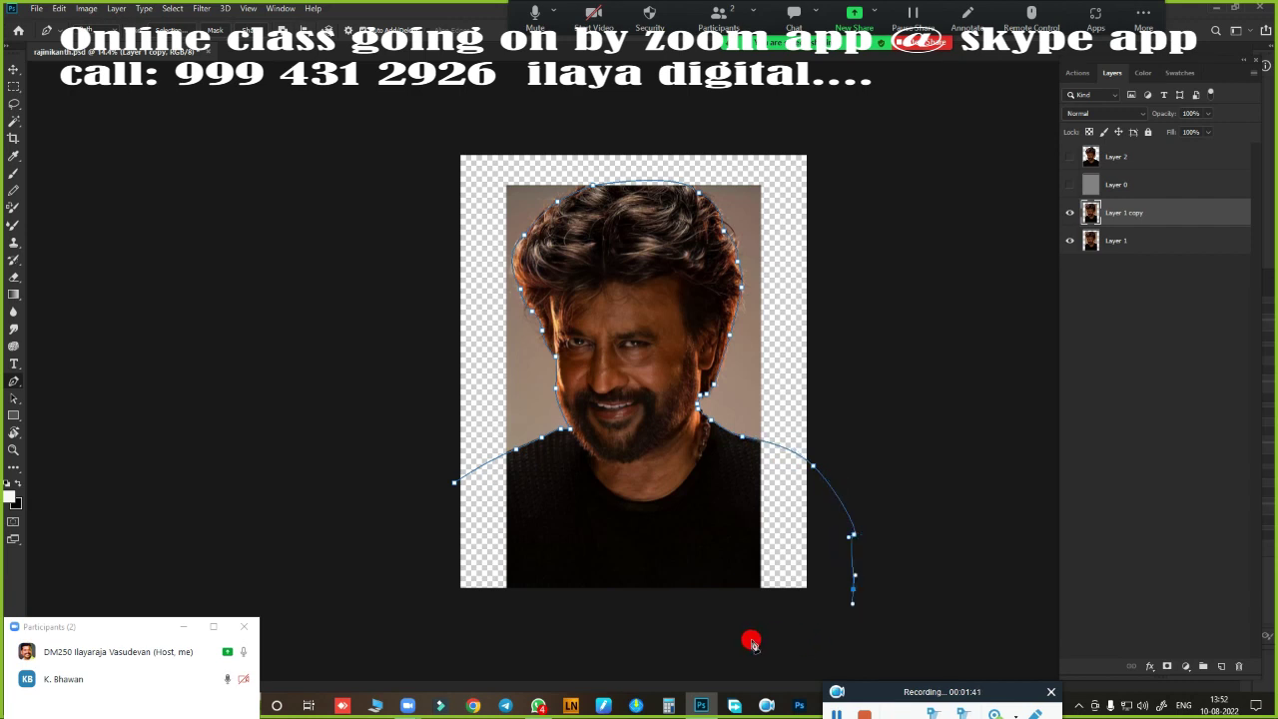
pyautogui.click(810, 642)
pyautogui.click(706, 641)
pyautogui.moveTo(491, 669); pyautogui.dragTo(464, 671)
pyautogui.click(403, 648)
pyautogui.moveTo(369, 615); pyautogui.dragTo(357, 605)
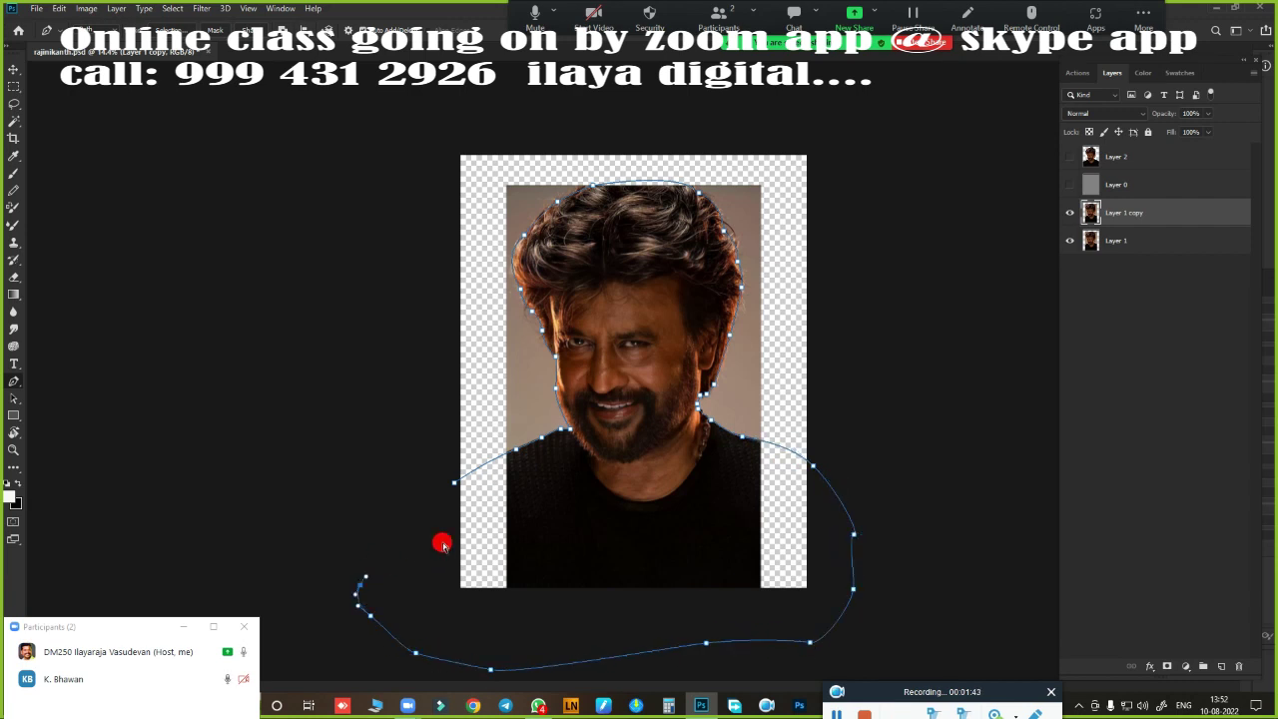
# - Turn the path into a selection, copy the portrait to a new layer, and hide Layer 1 copy and Layer 1
pyautogui.hotkey('ctrl', 'Return')
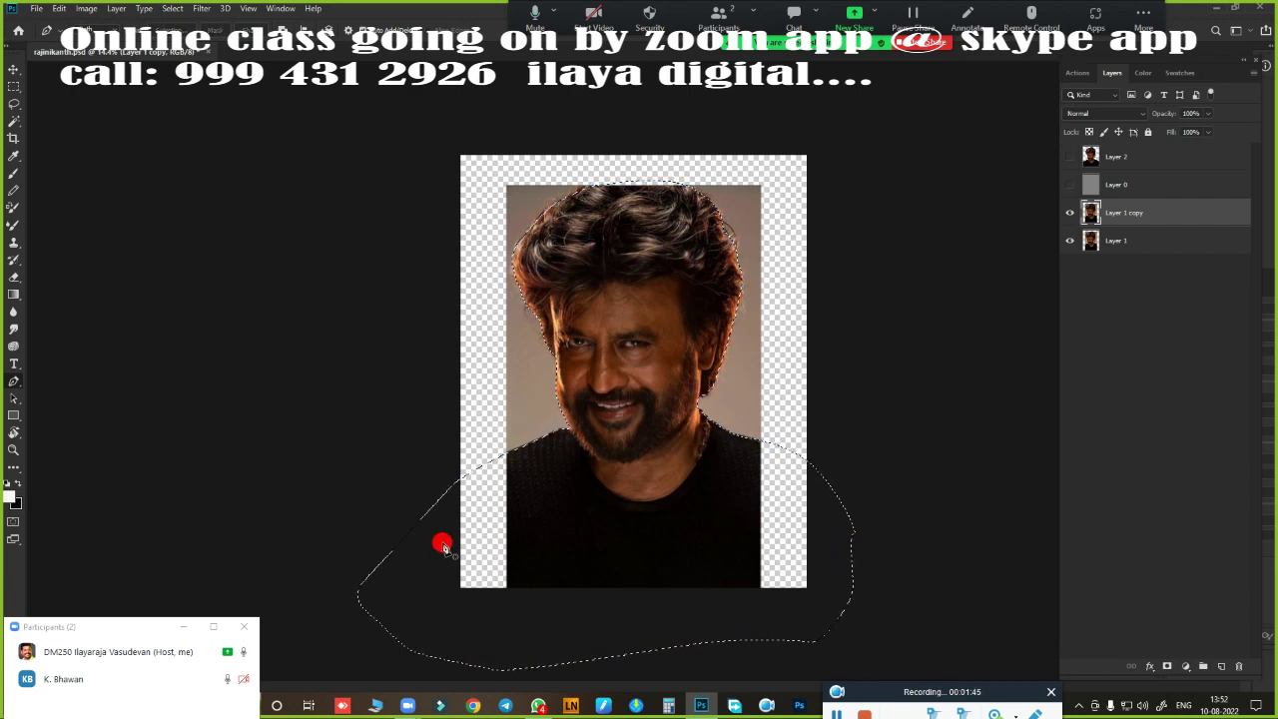
pyautogui.hotkey('ctrl', 'j')
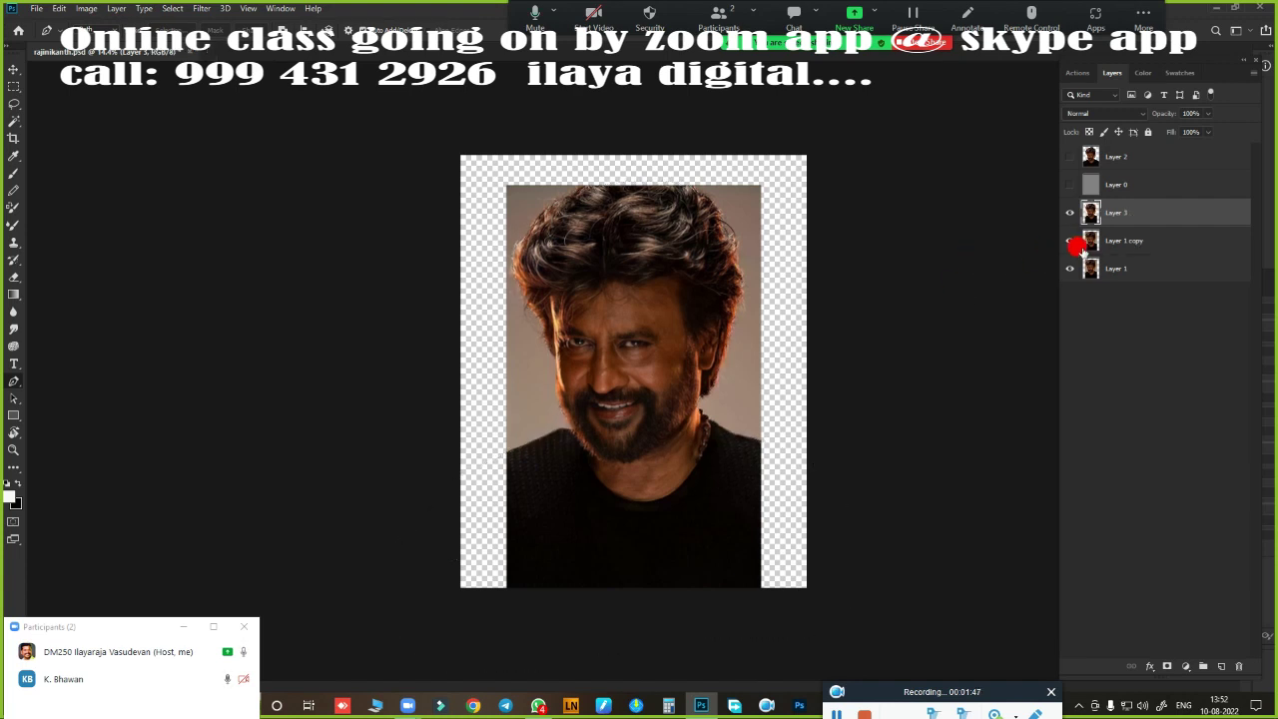
pyautogui.click(1069, 240)
pyautogui.click(1069, 268)
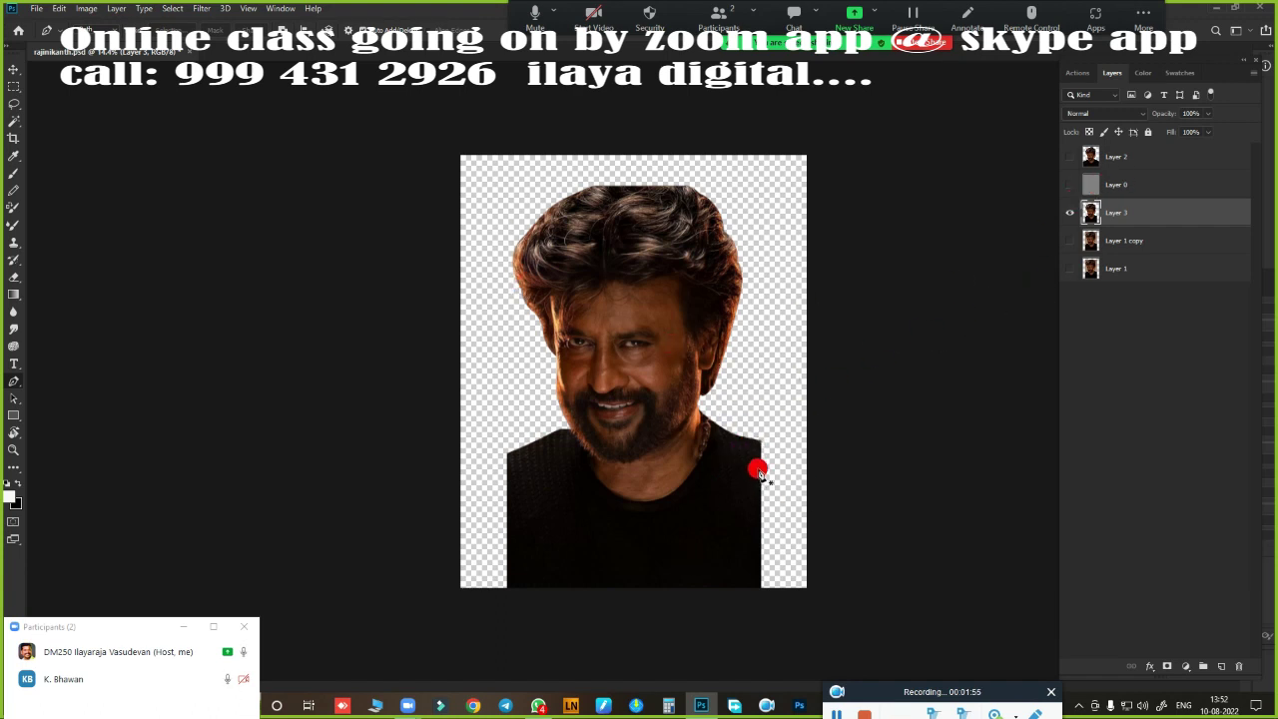
# - Delete Layer 3 and Layer 1 copy, show Layer 0 and Layer 2, and select Layer 2
pyautogui.press('Delete')
pyautogui.click(1070, 212)
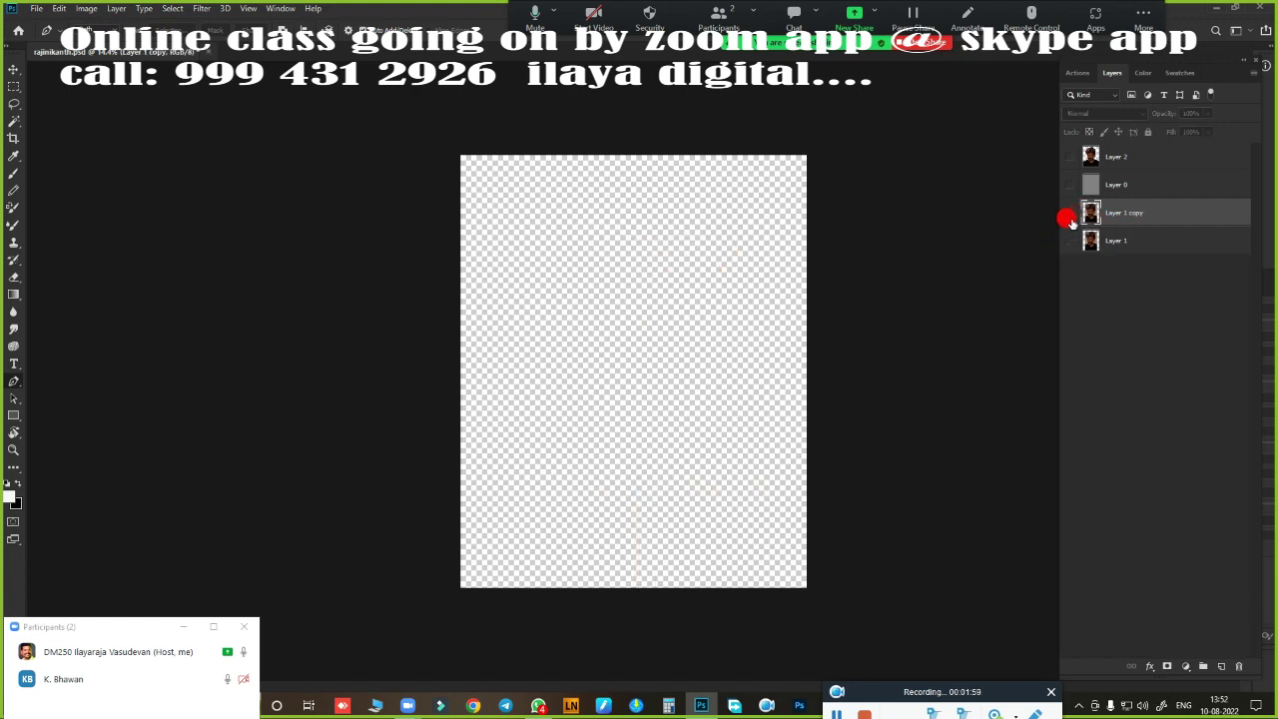
pyautogui.click(1070, 214)
pyautogui.press('Delete')
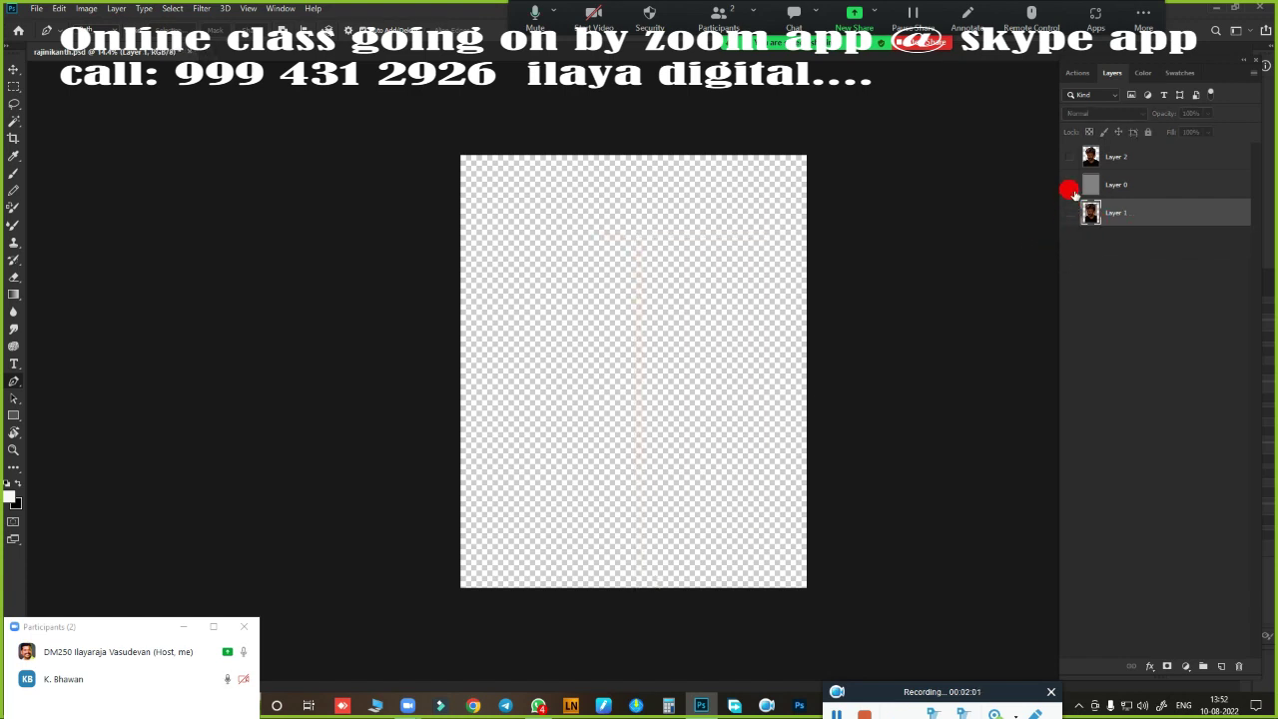
pyautogui.click(1071, 184)
pyautogui.click(1070, 157)
pyautogui.click(1118, 157)
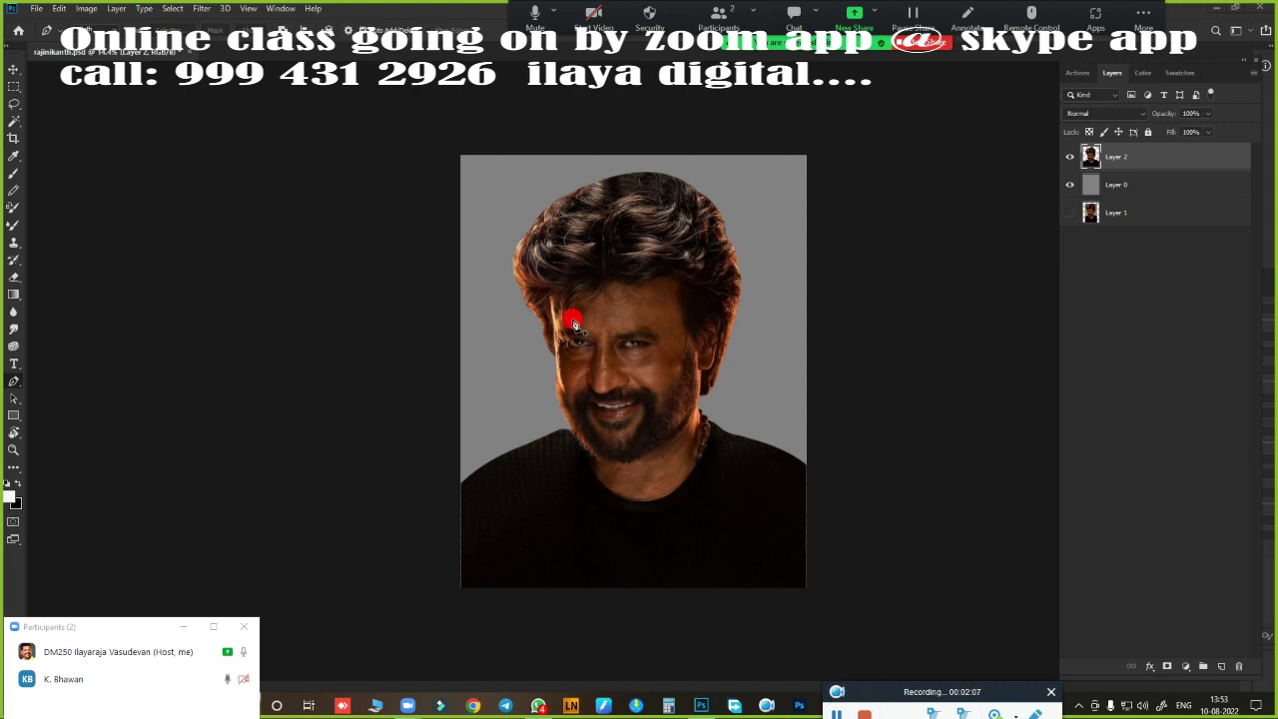
# - Keep the grey Layer 0 visible and duplicate Layer 2 into Layer 2 copy
pyautogui.click(1066, 186)
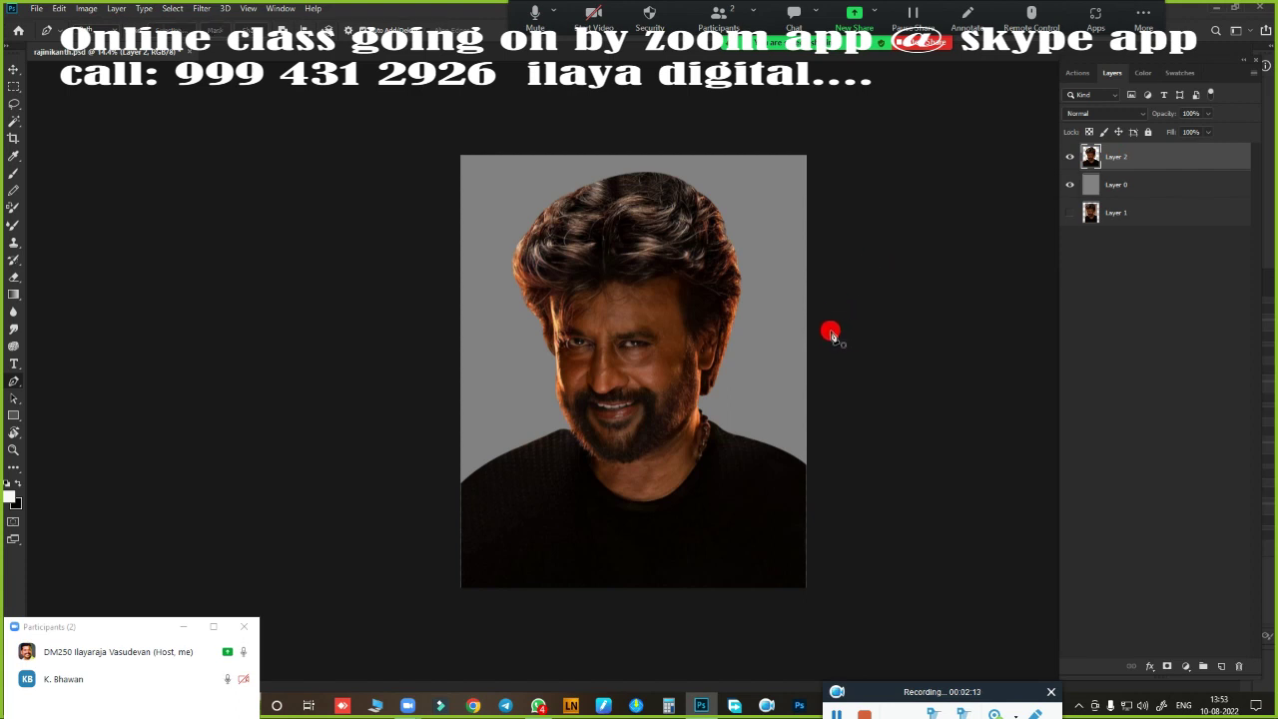
pyautogui.press('v')
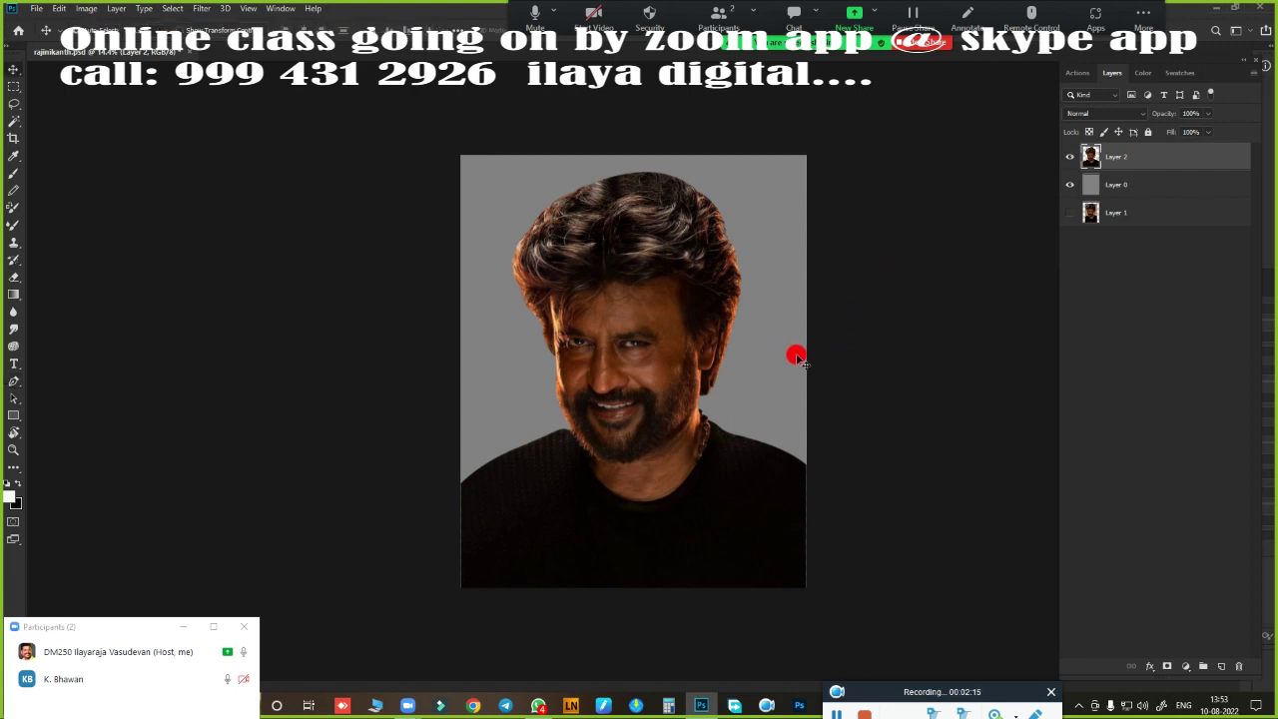
pyautogui.press('w')
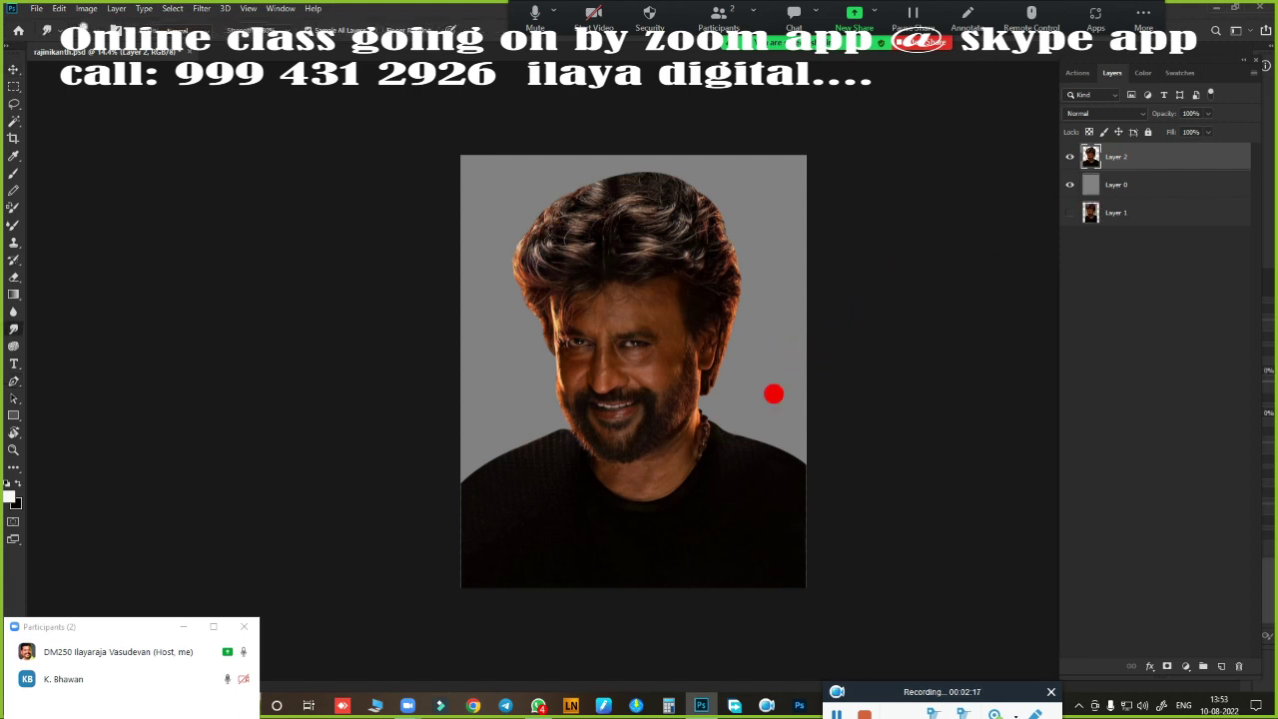
pyautogui.hotkey('ctrl', 'j')
pyautogui.press('v')
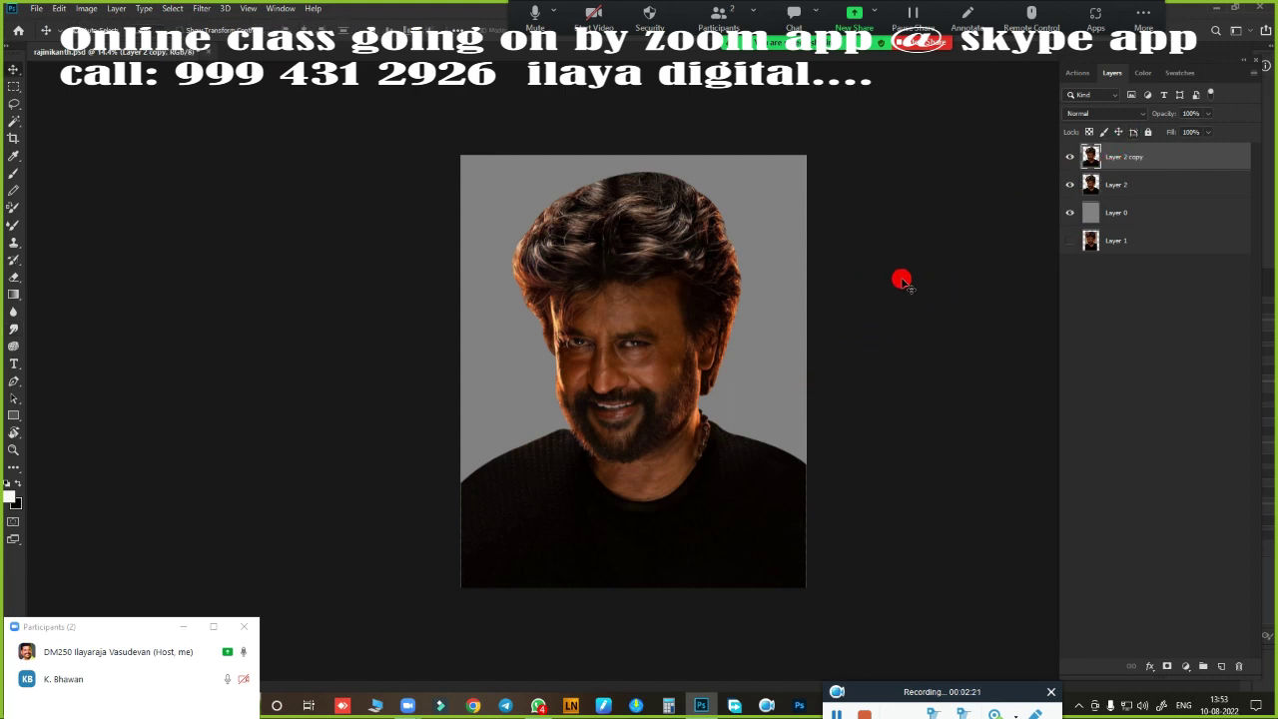
# - Zoom in on the portrait and toggle Layer 2 copy's visibility to check it
pyautogui.press('z')
pyautogui.click(890, 294)
pyautogui.moveTo(657, 302)
pyautogui.mouseDown()
pyautogui.moveTo(691, 341)
pyautogui.moveTo(681, 322)
pyautogui.mouseUp()
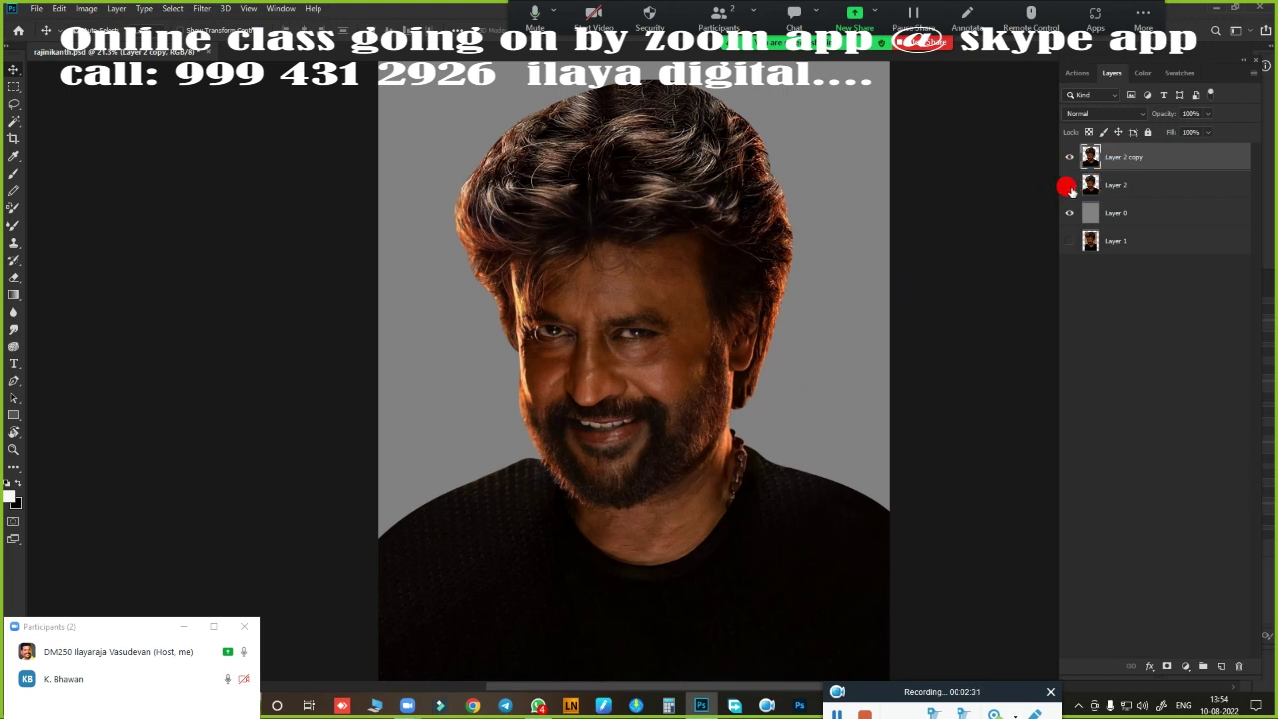
pyautogui.click(1069, 157)
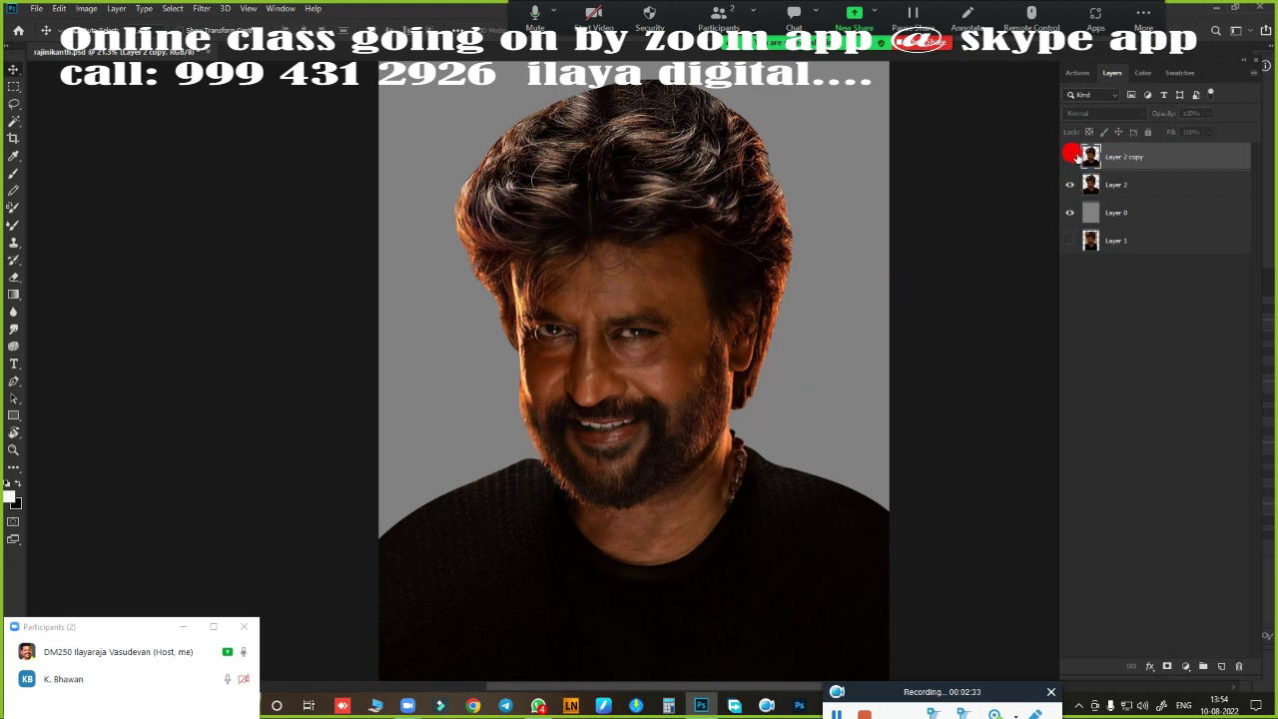
pyautogui.click(1069, 156)
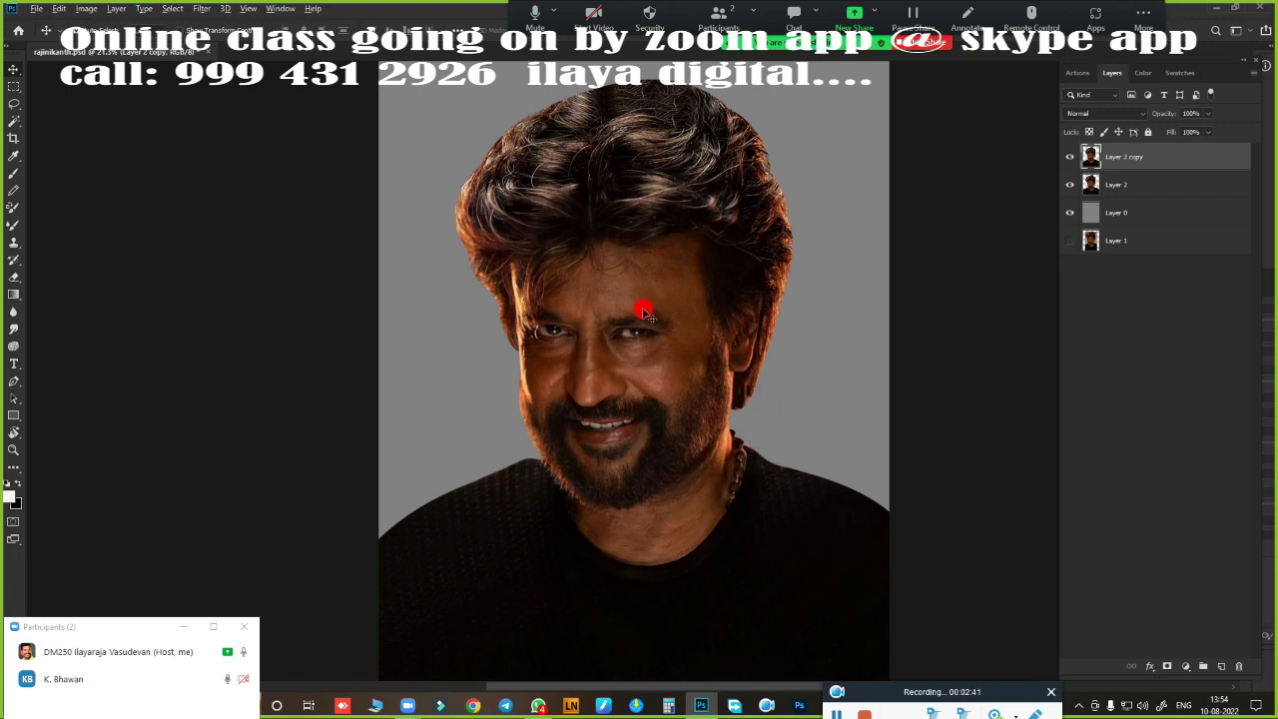
pyautogui.hotkey('alt', 'i')
# - Brighten Layer 2 copy with Brightness/Contrast set to Brightness 60, Contrast 0
pyautogui.press('j')
pyautogui.press('c')
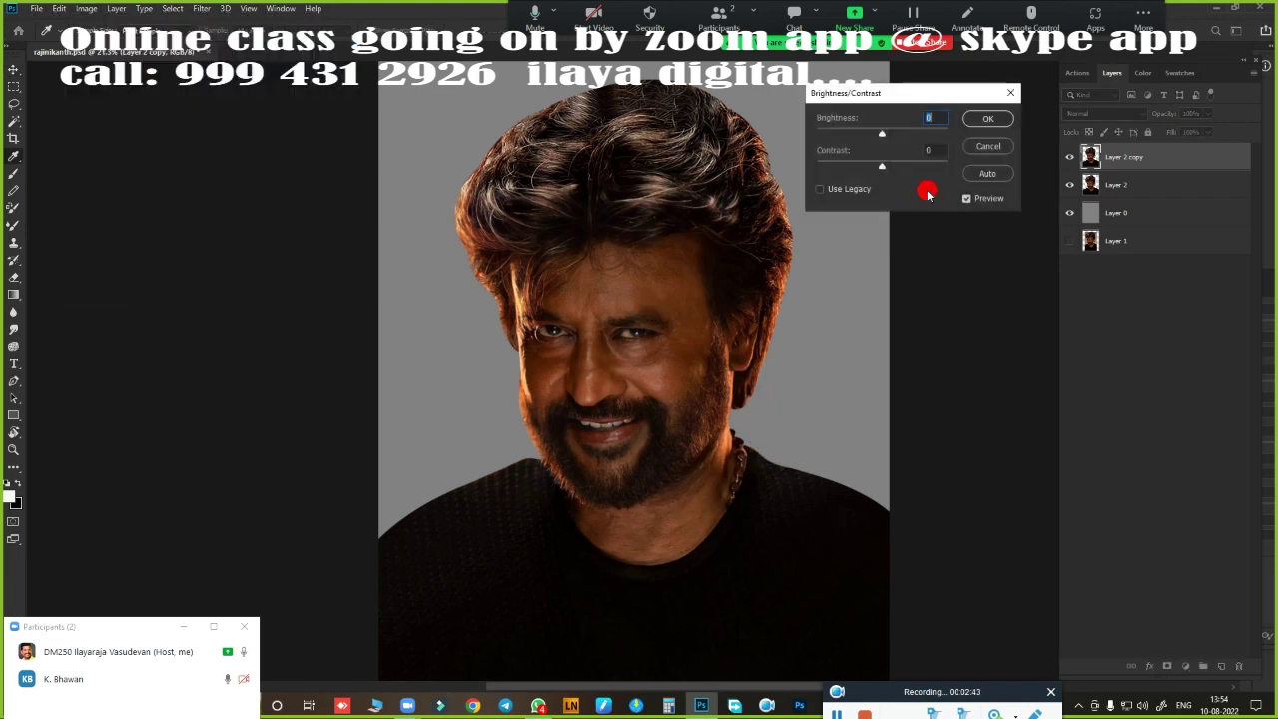
pyautogui.scroll(2, 777, 339)
pyautogui.moveTo(908, 91)
pyautogui.mouseDown()
pyautogui.moveTo(904, 306)
pyautogui.moveTo(895, 277)
pyautogui.mouseUp()
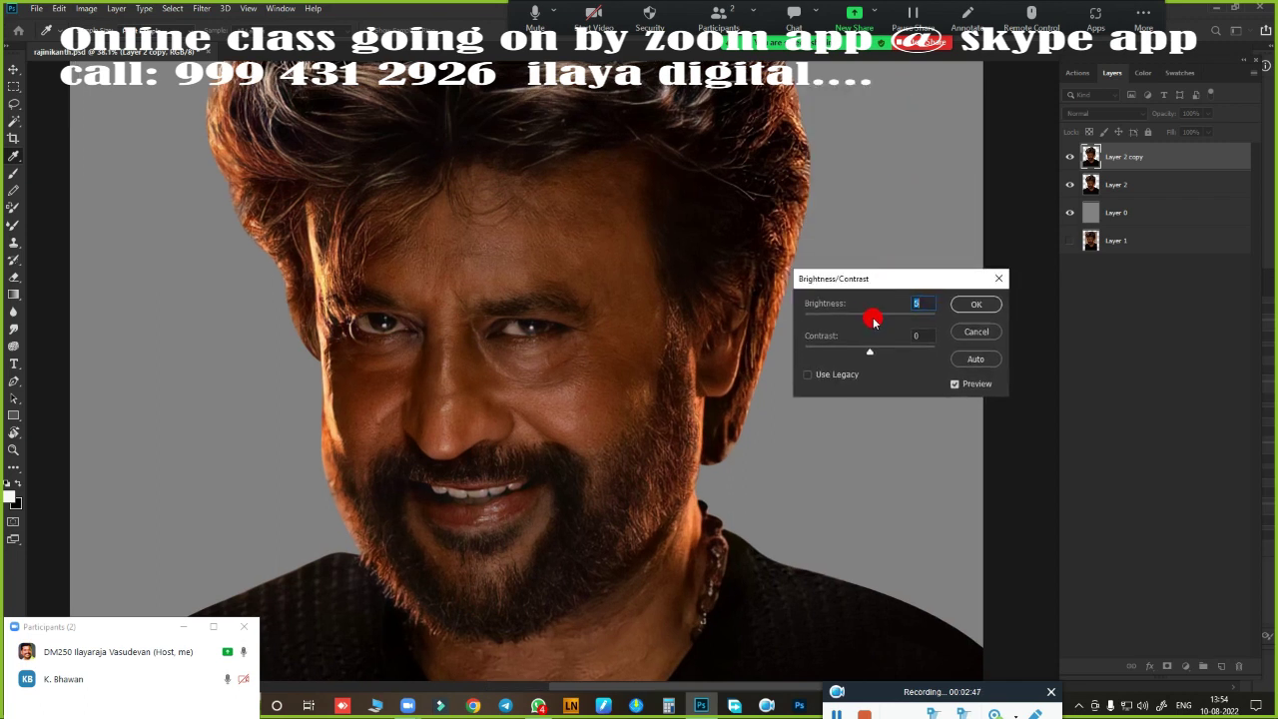
pyautogui.moveTo(872, 320)
pyautogui.mouseDown()
pyautogui.moveTo(918, 312)
pyautogui.moveTo(865, 327)
pyautogui.moveTo(897, 325)
pyautogui.mouseUp()
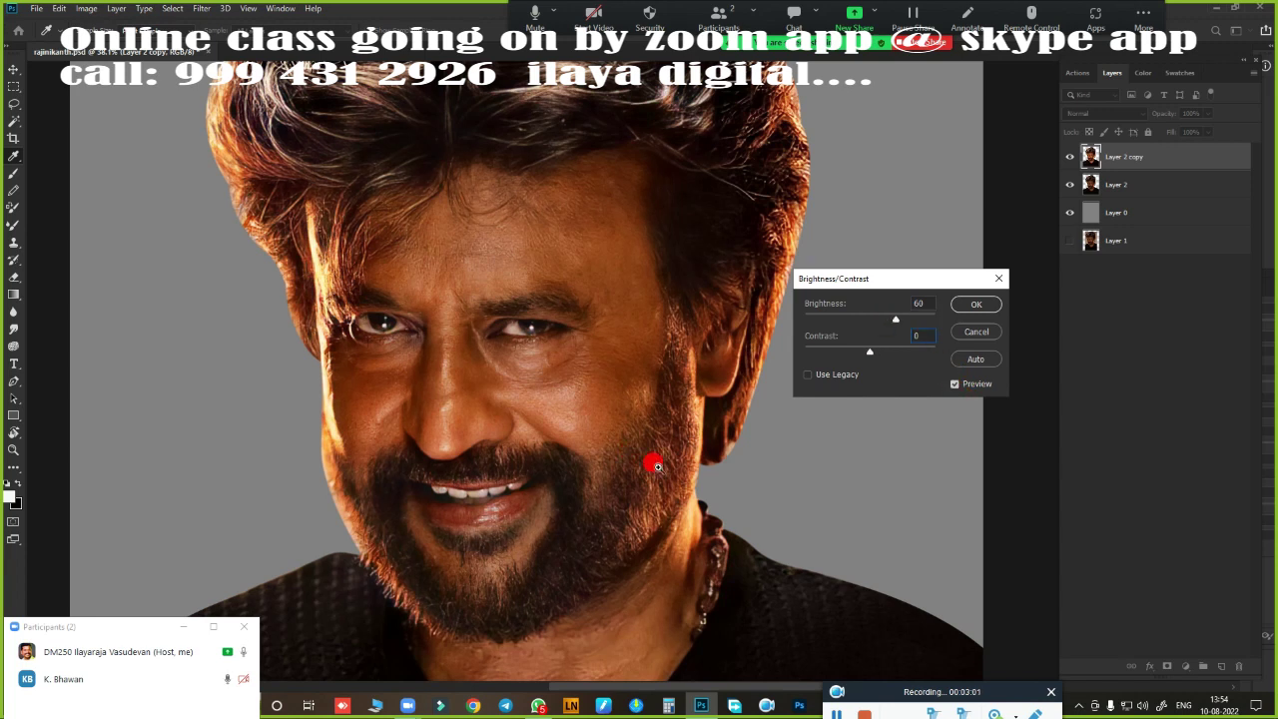
pyautogui.scroll(-5, 649, 462)
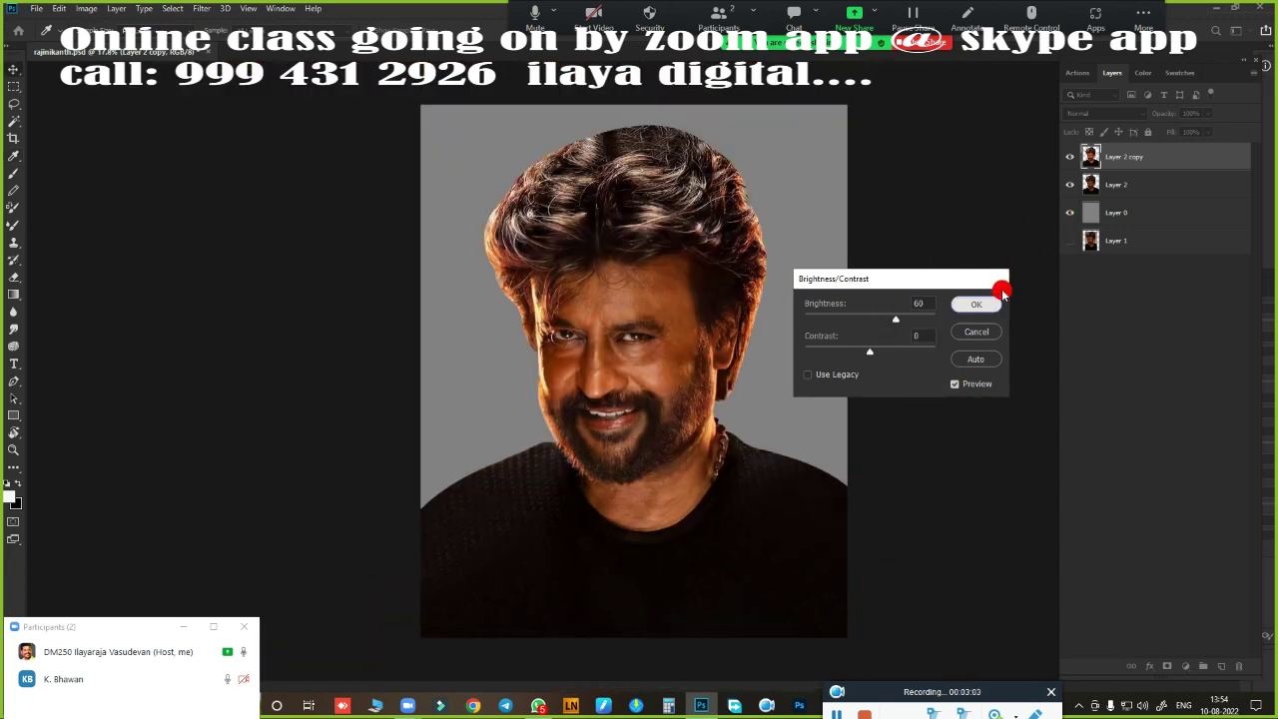
pyautogui.click(998, 299)
# - Toggle Layer 2 copy on and off to compare the brightening, then zoom on the face
pyautogui.click(1069, 156)
pyautogui.click(1069, 156)
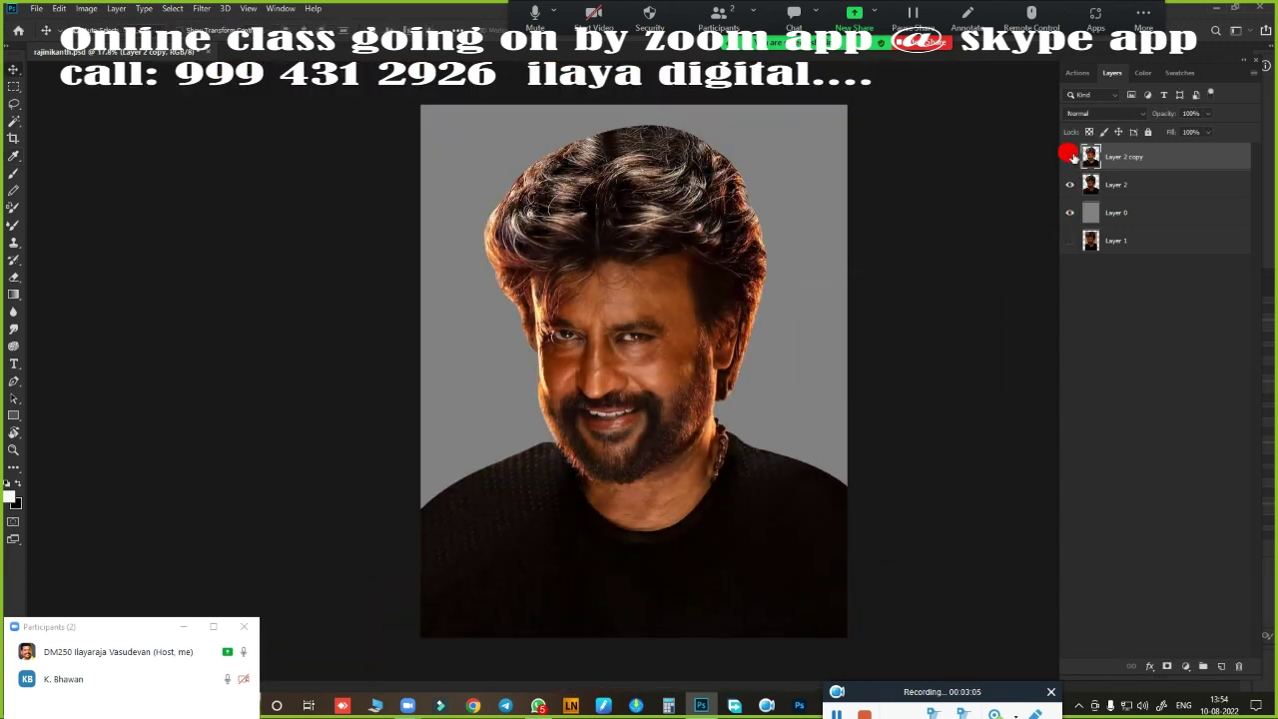
pyautogui.click(1069, 157)
pyautogui.click(1069, 157)
pyautogui.click(1070, 156)
pyautogui.click(1069, 156)
pyautogui.click(711, 318)
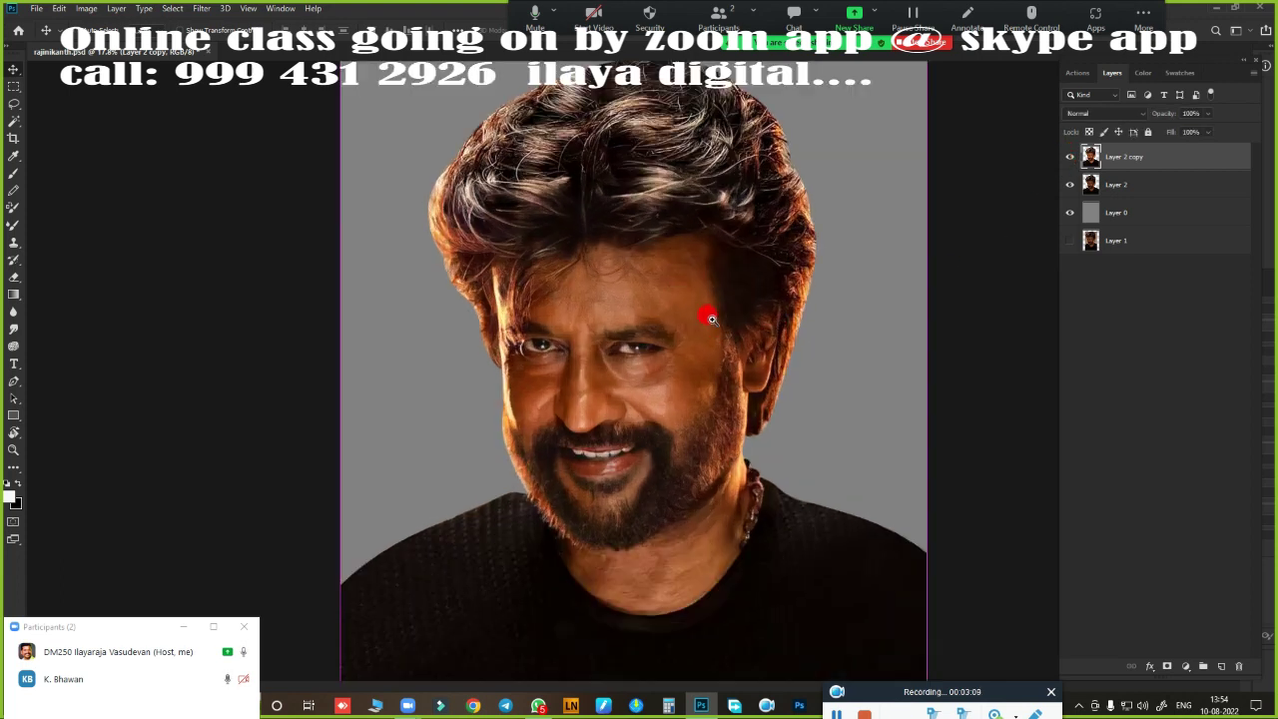
pyautogui.scroll(2, 711, 319)
pyautogui.scroll(-3, 748, 290)
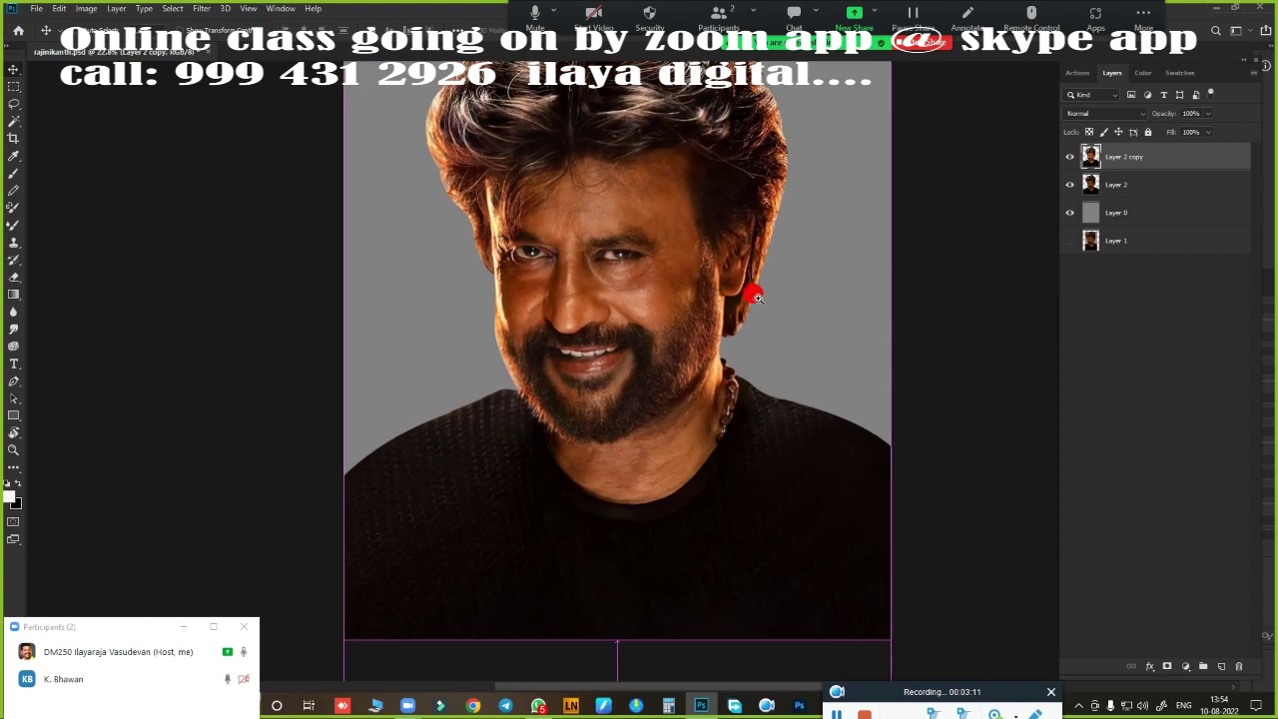
# - Apply Color Balance to Layer 2 copy: Midtones Yellow-Blue -6, Highlights 0, 0, +38
pyautogui.hotkey('ctrl', 'b')
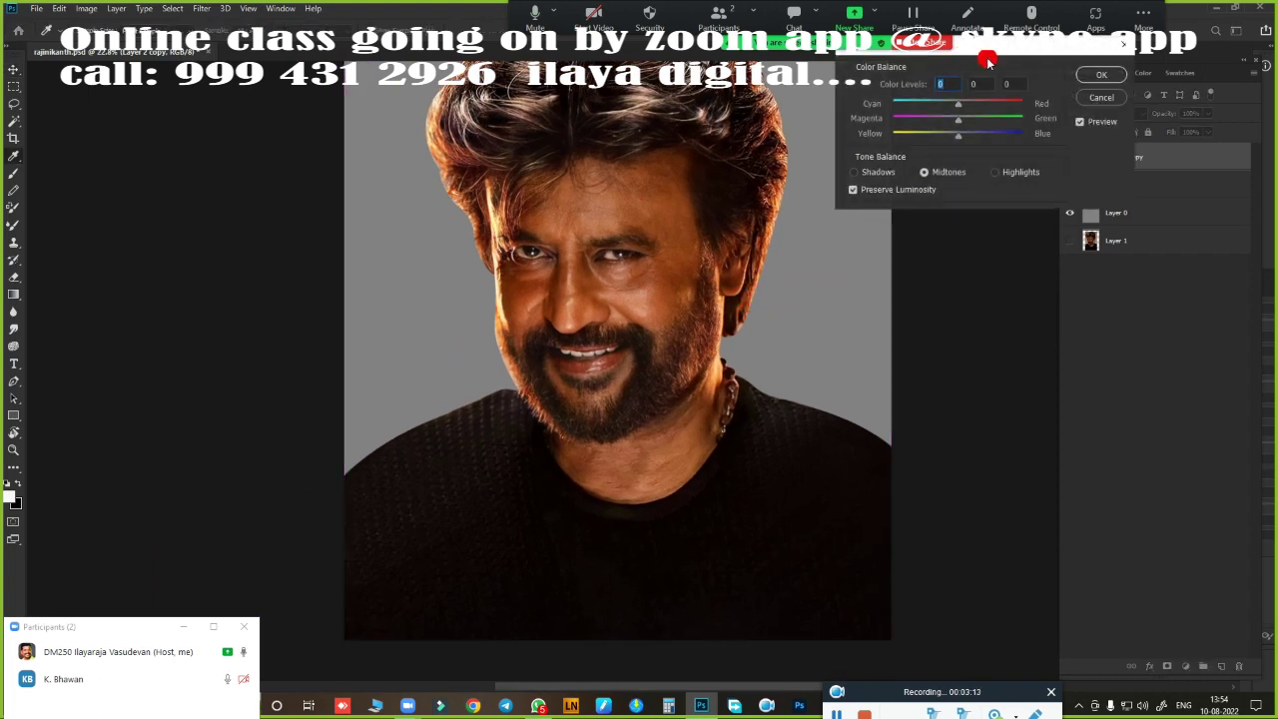
pyautogui.moveTo(987, 62); pyautogui.dragTo(942, 201)
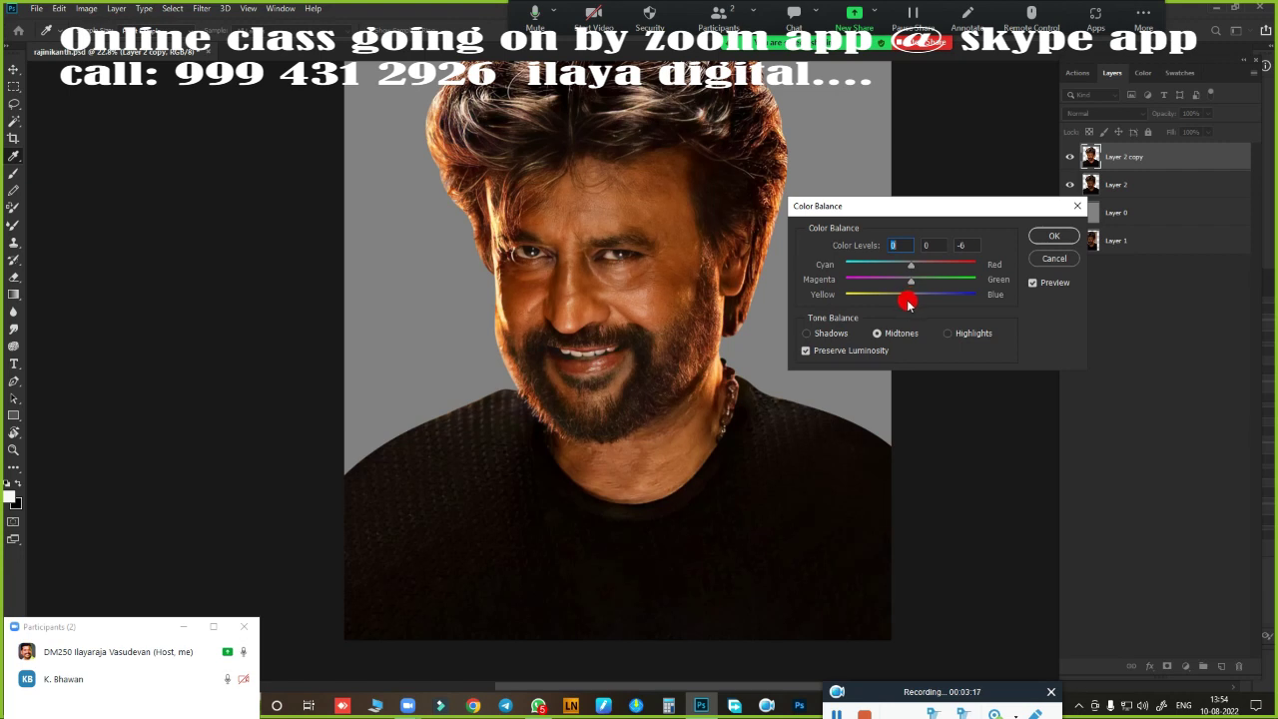
pyautogui.moveTo(909, 303)
pyautogui.mouseDown()
pyautogui.moveTo(948, 301)
pyautogui.moveTo(937, 307)
pyautogui.mouseUp()
pyautogui.click(947, 333)
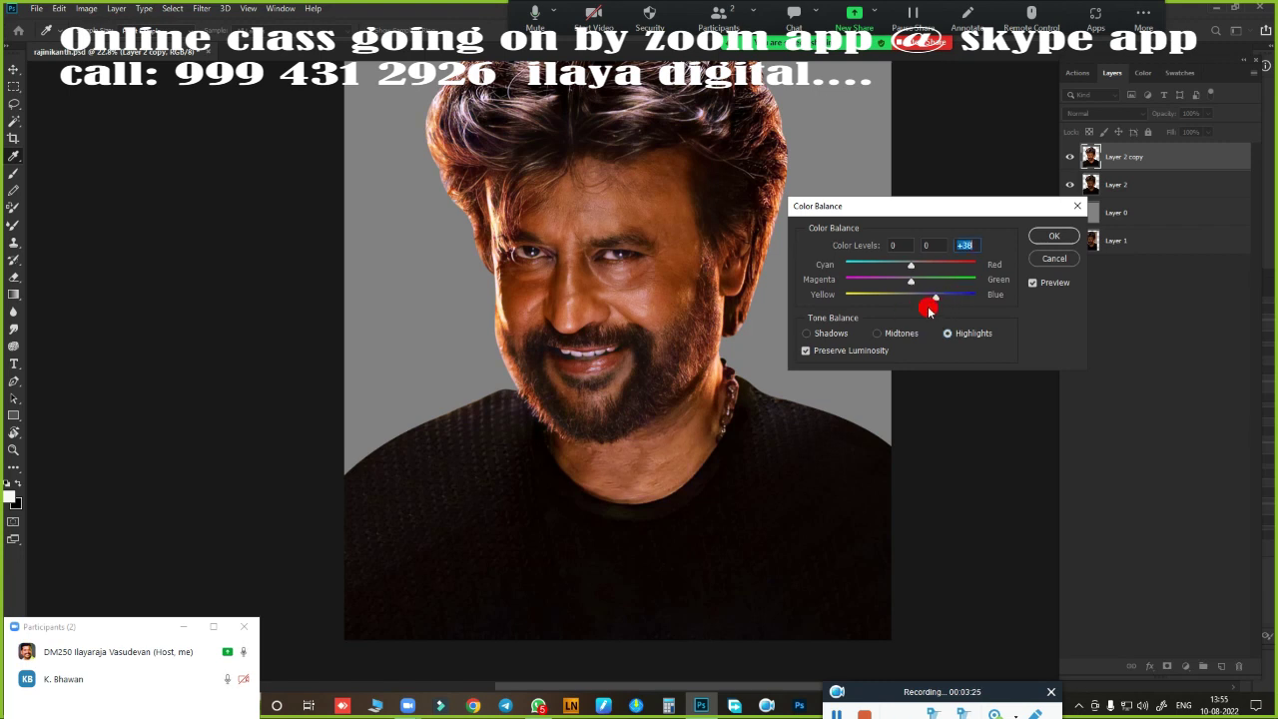
pyautogui.click(1053, 236)
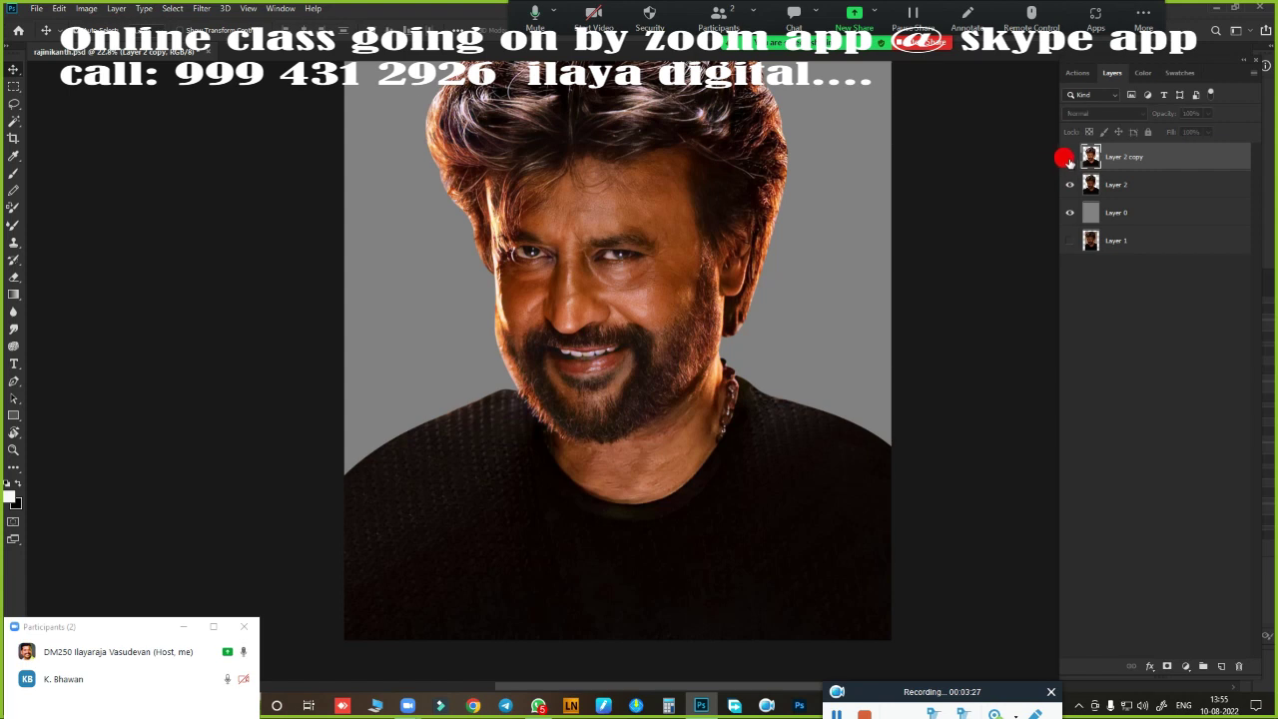
# - Toggle Layer 2 copy on and off to compare the colour-balanced portrait
pyautogui.click(1068, 158)
pyautogui.click(1070, 158)
pyautogui.click(1068, 158)
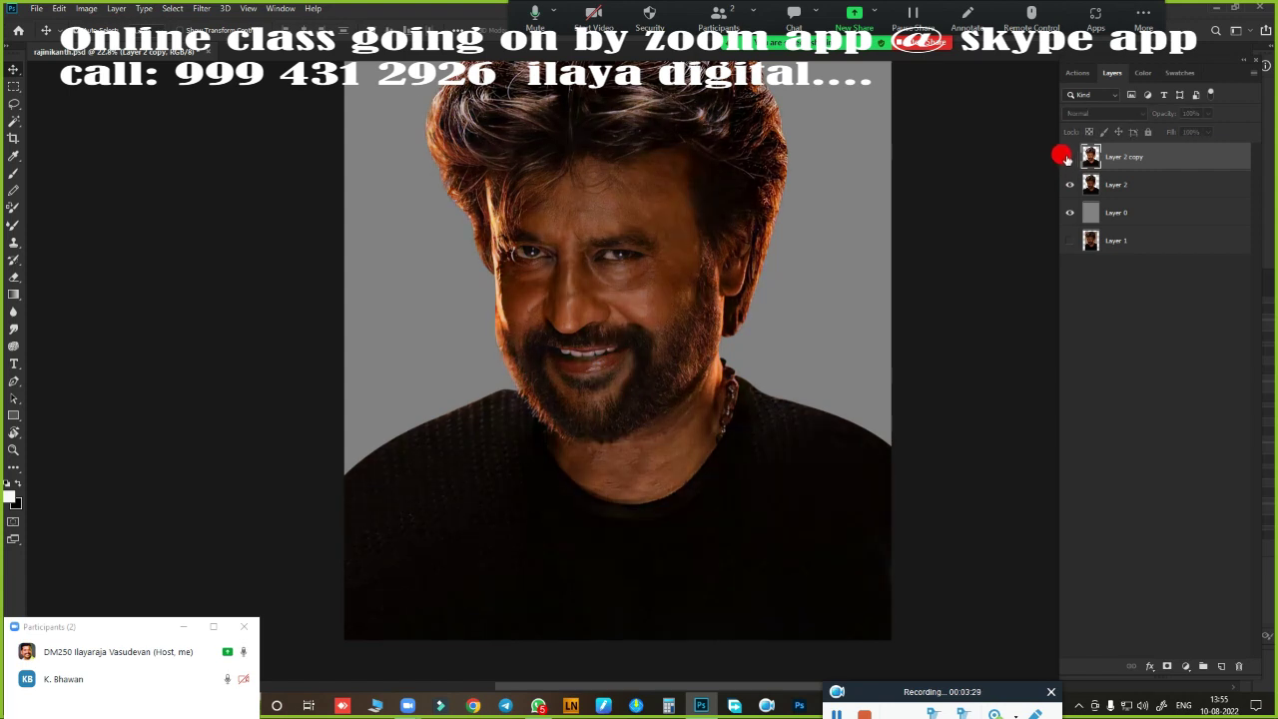
pyautogui.click(1068, 157)
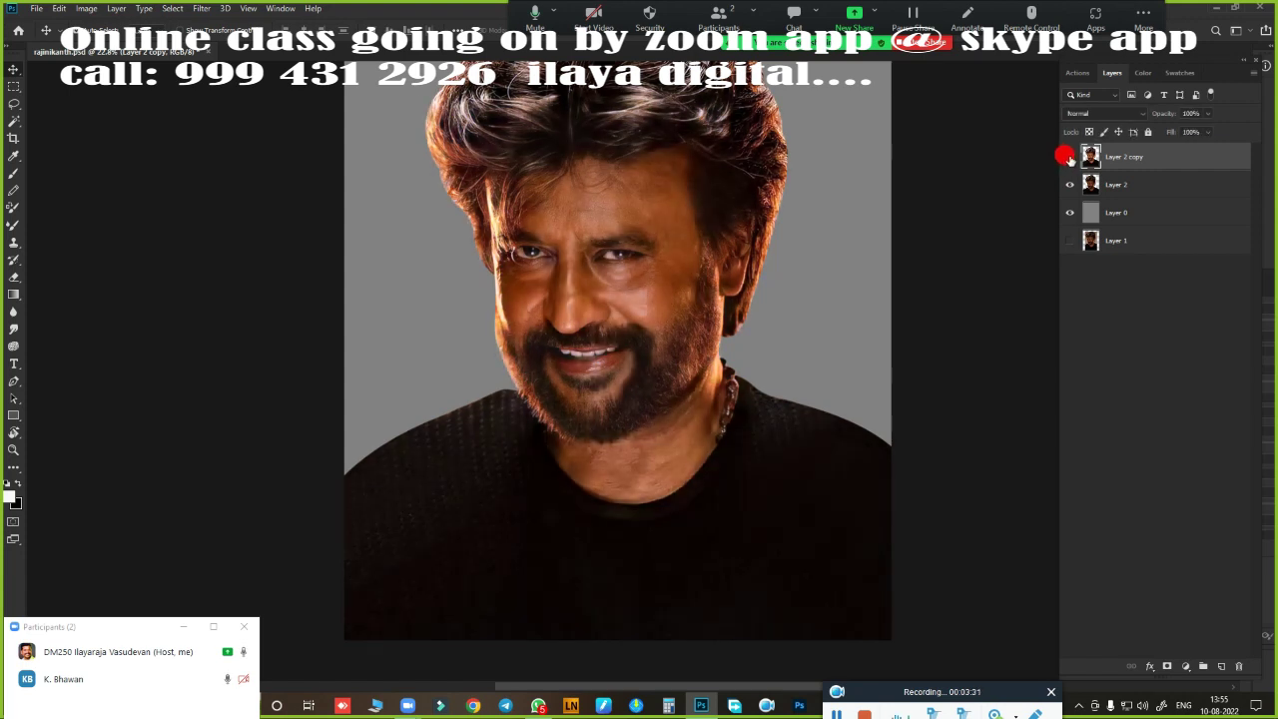
pyautogui.click(1069, 158)
pyautogui.click(1068, 157)
pyautogui.click(1068, 157)
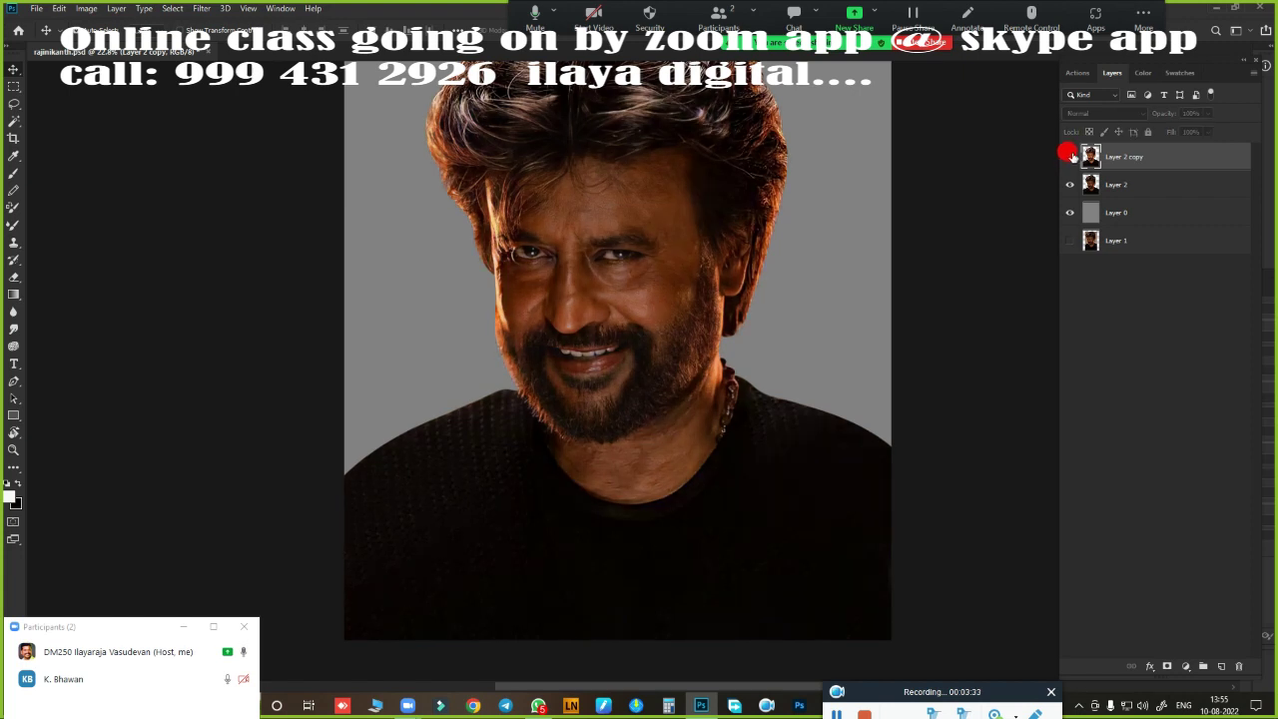
pyautogui.click(1068, 157)
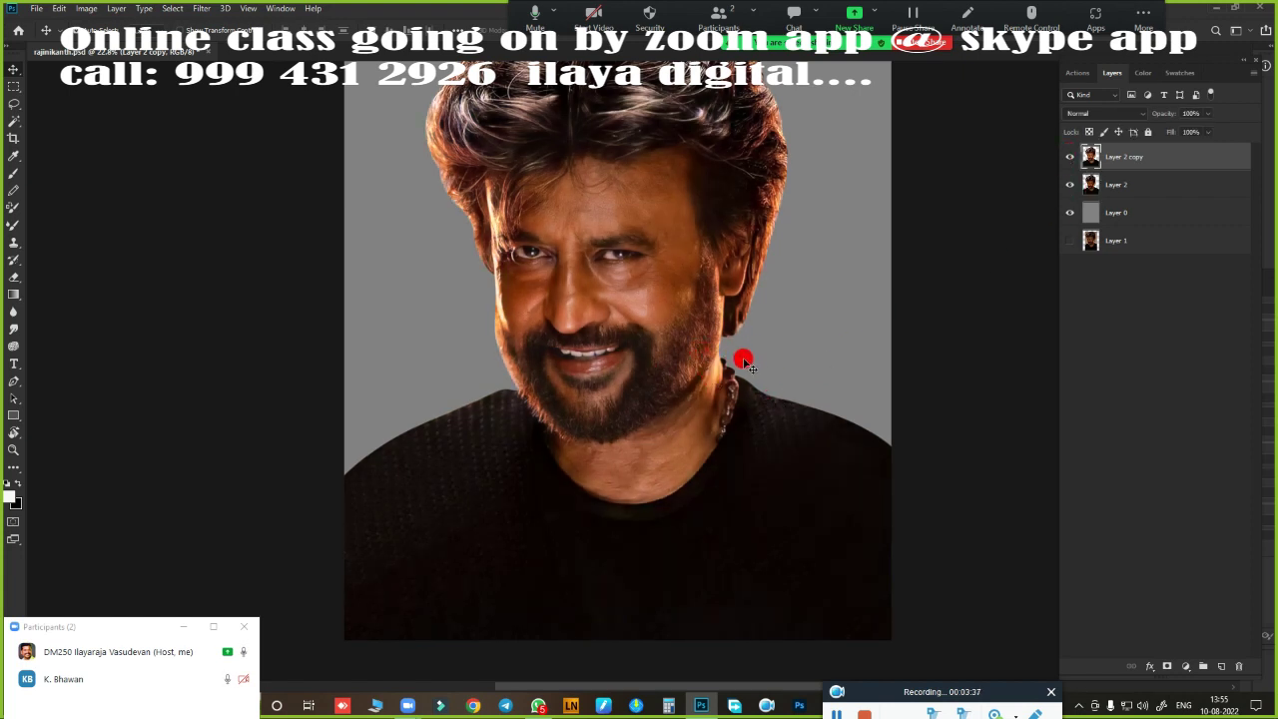
pyautogui.click(1220, 667)
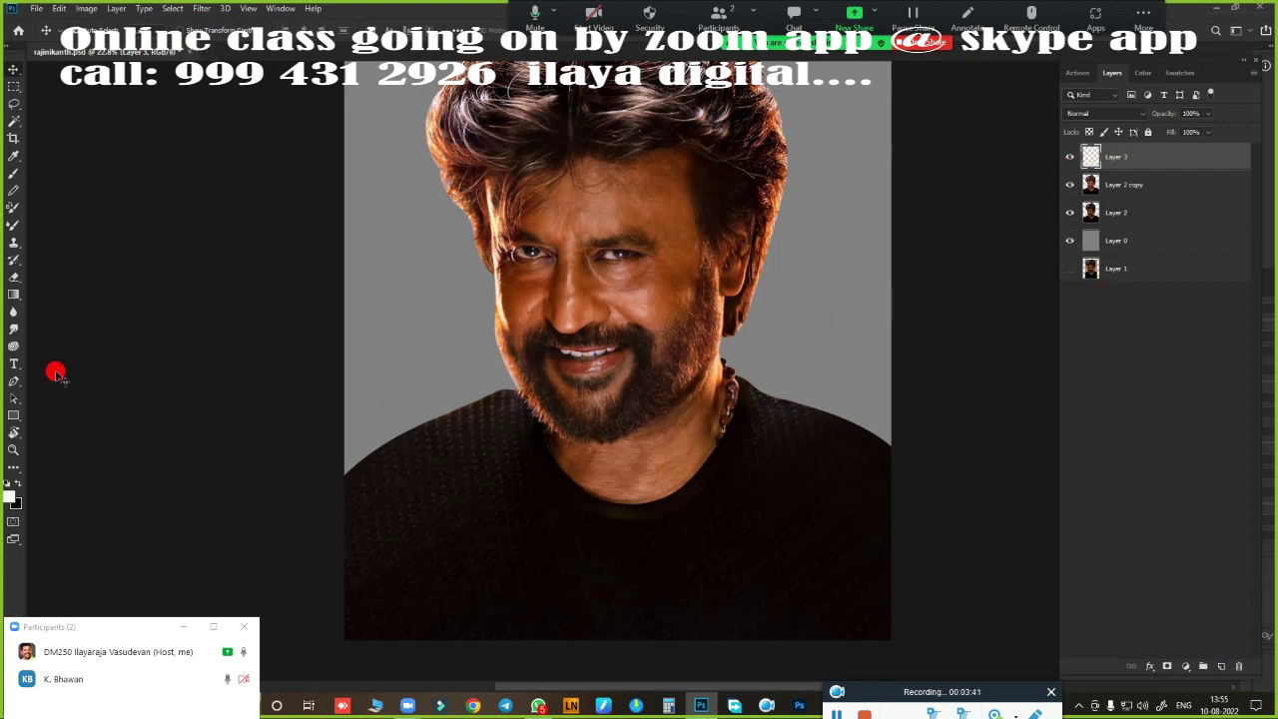
pyautogui.click(12, 325)
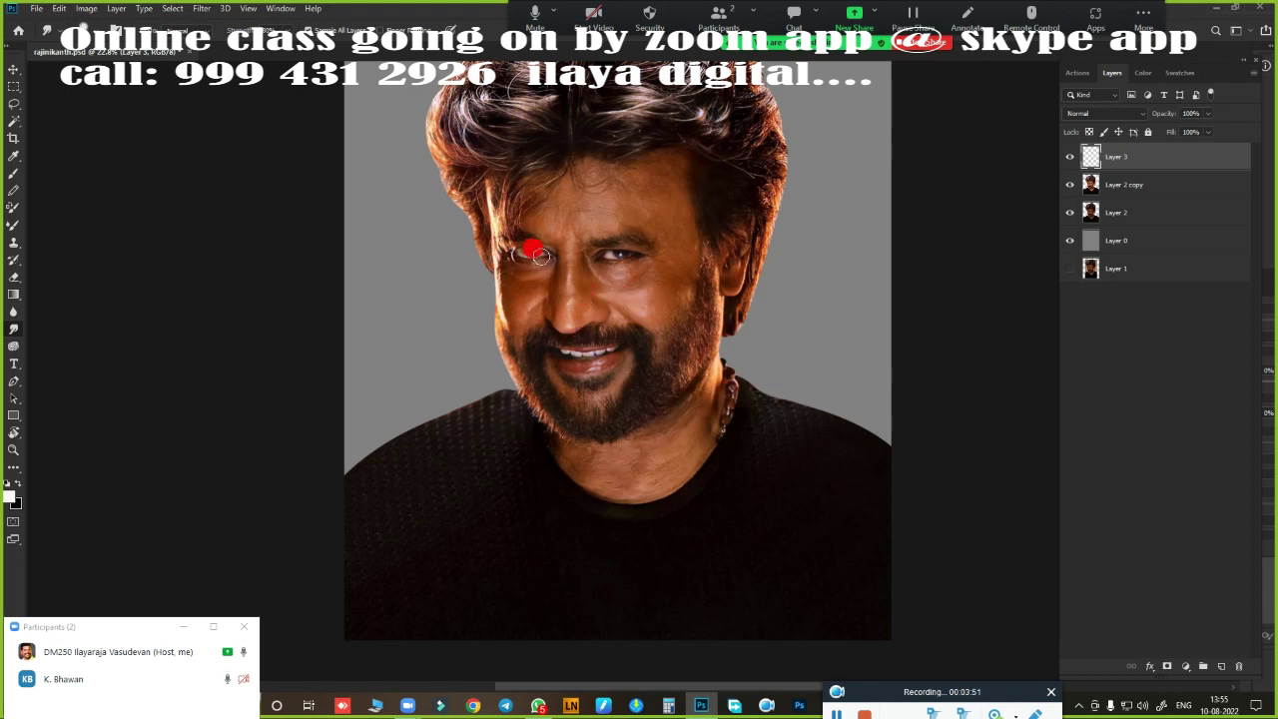
pyautogui.rightClick(599, 389)
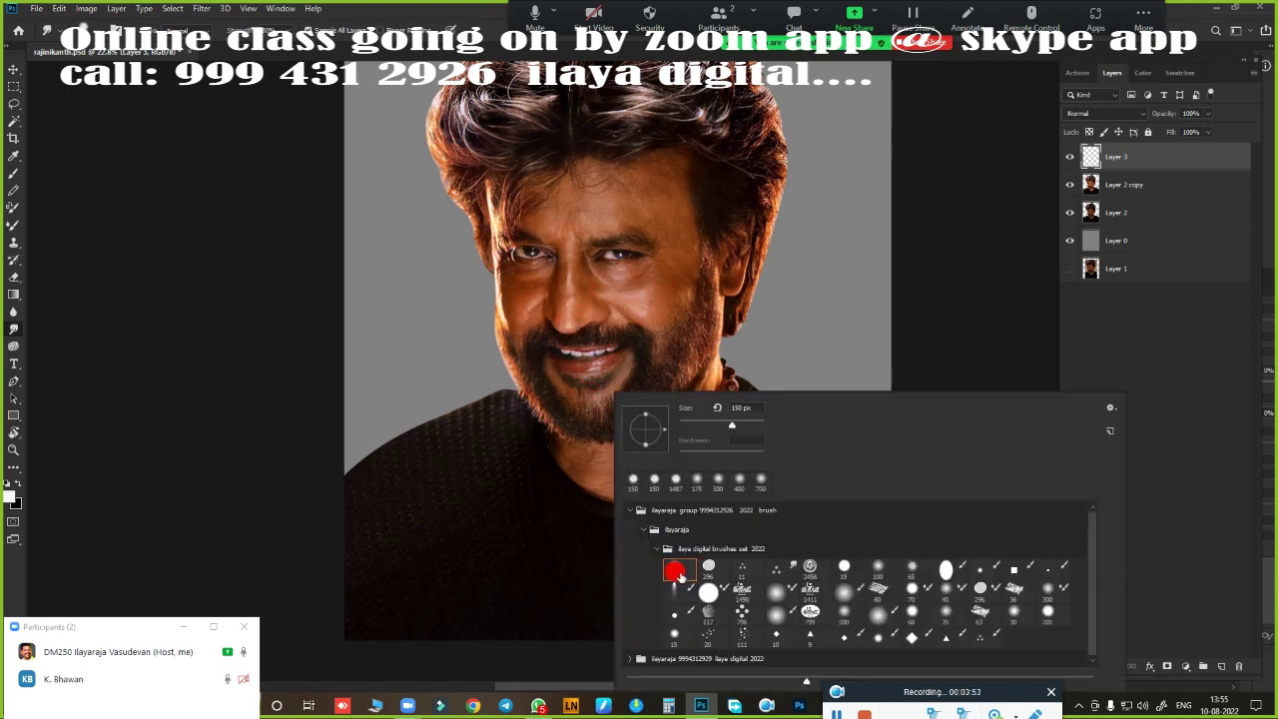
pyautogui.click(487, 40)
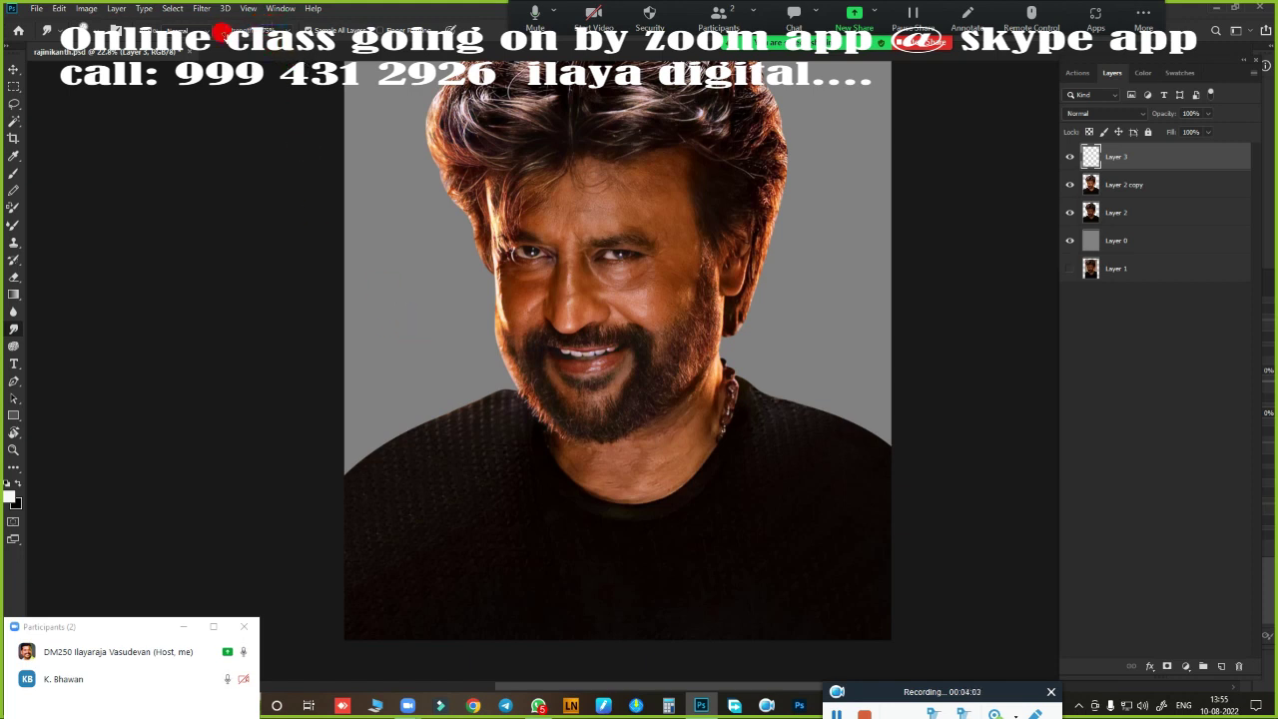
pyautogui.click(271, 29)
pyautogui.click(645, 297)
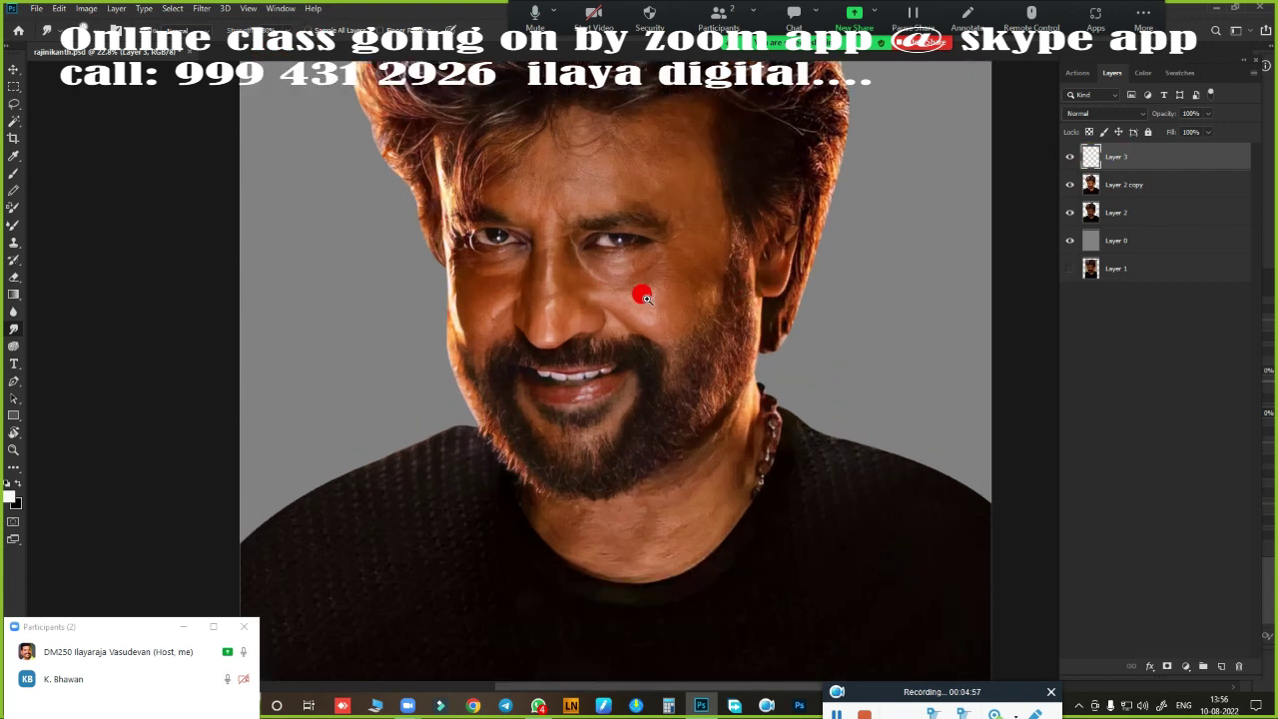
pyautogui.click(645, 297)
pyautogui.click(688, 299)
pyautogui.moveTo(662, 283); pyautogui.dragTo(676, 490)
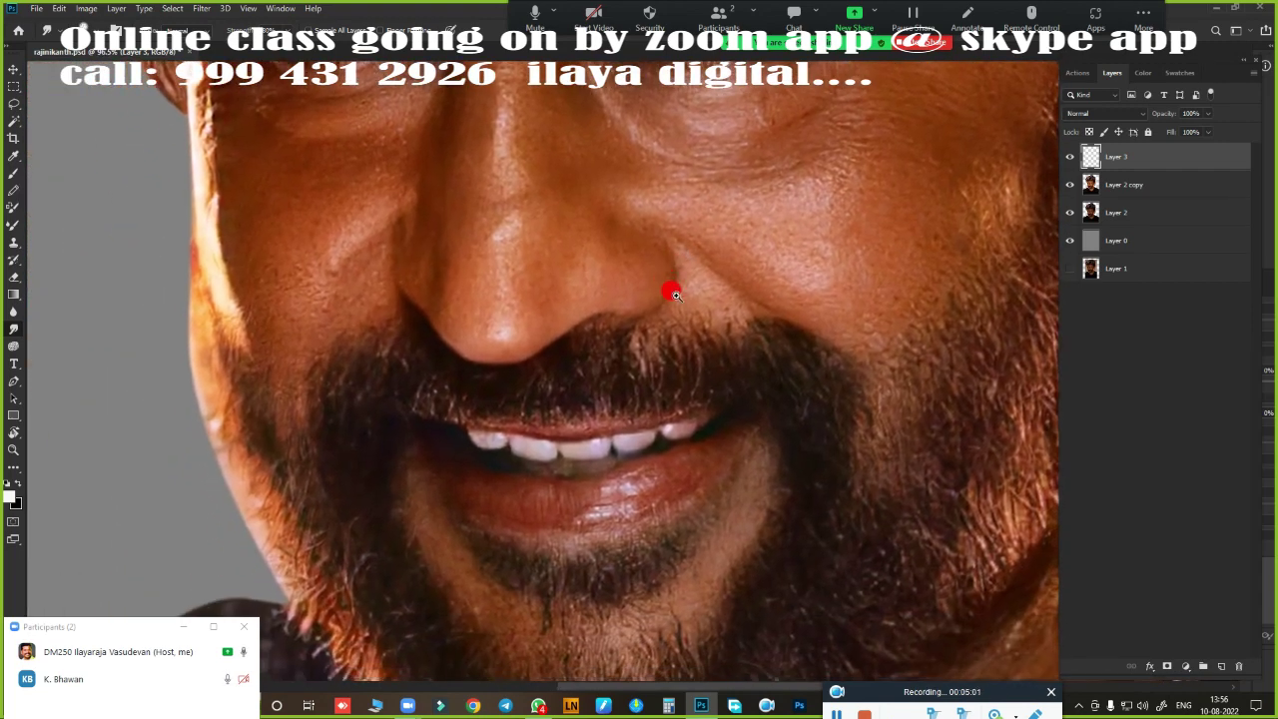
pyautogui.click(636, 289)
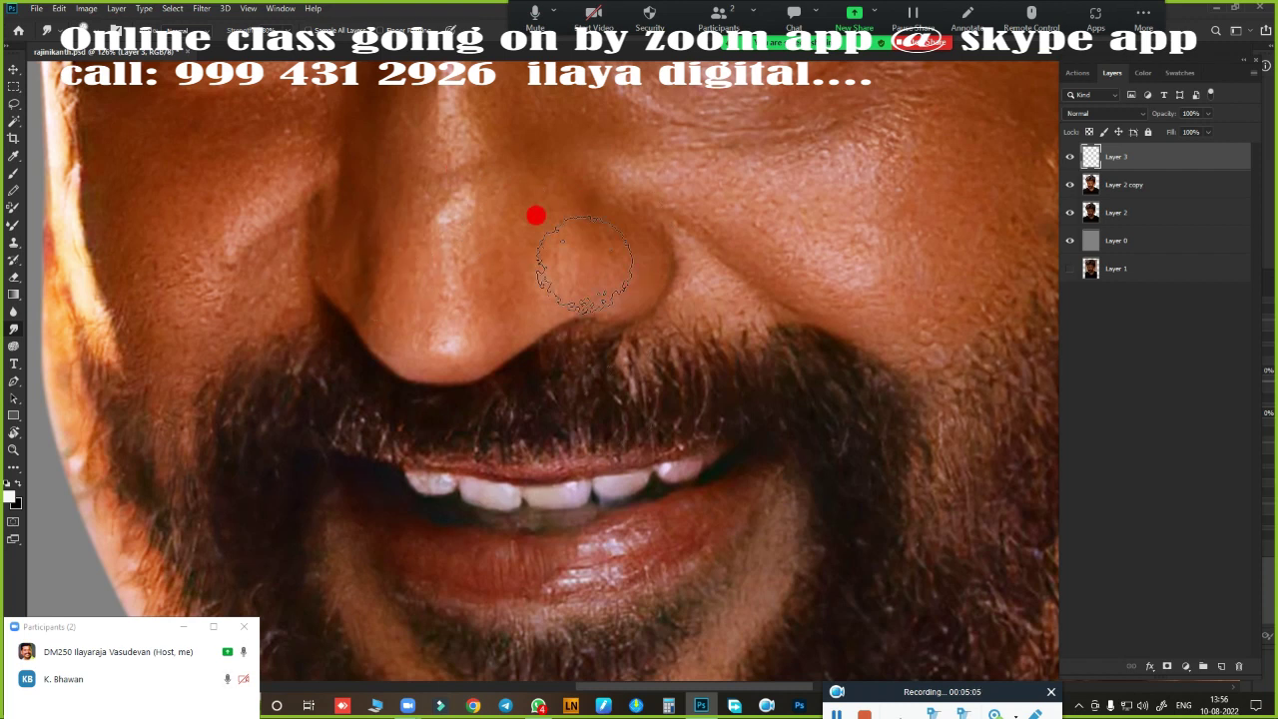
pyautogui.moveTo(536, 216); pyautogui.dragTo(696, 307)
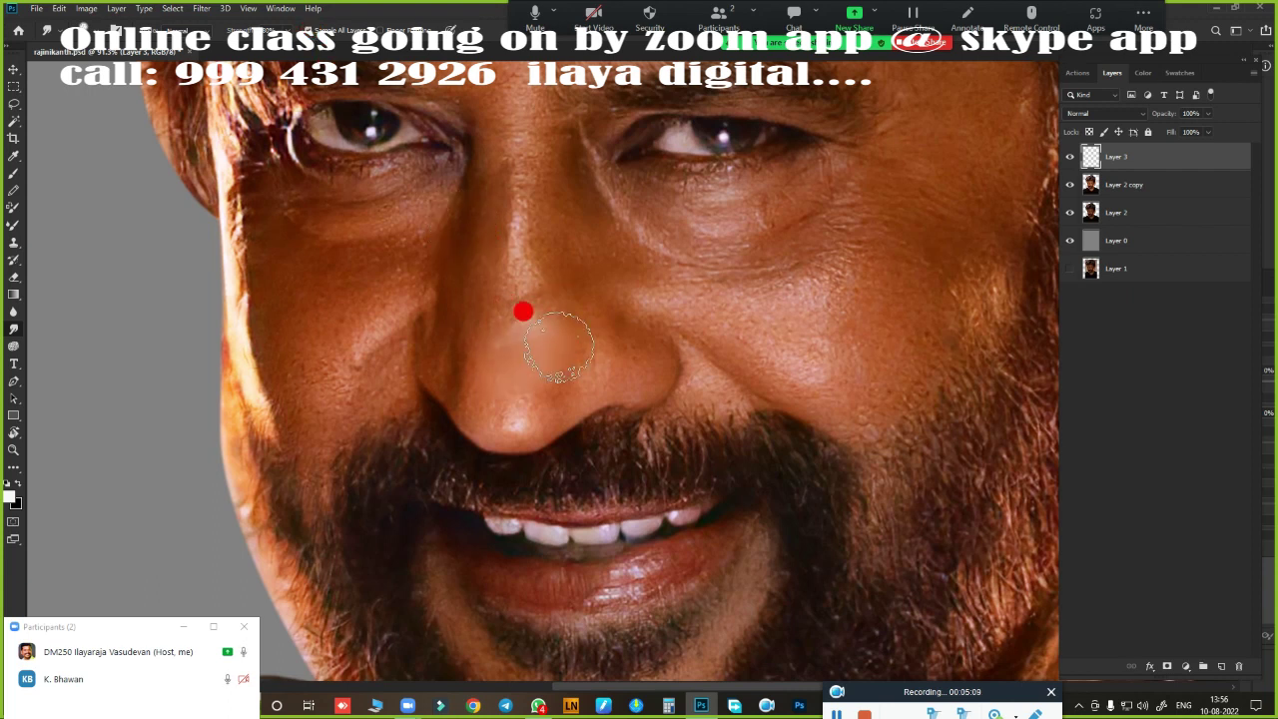
pyautogui.moveTo(522, 308)
pyautogui.mouseDown()
pyautogui.moveTo(670, 380)
pyautogui.moveTo(650, 462)
pyautogui.moveTo(607, 308)
pyautogui.moveTo(521, 214)
pyautogui.moveTo(457, 342)
pyautogui.mouseUp()
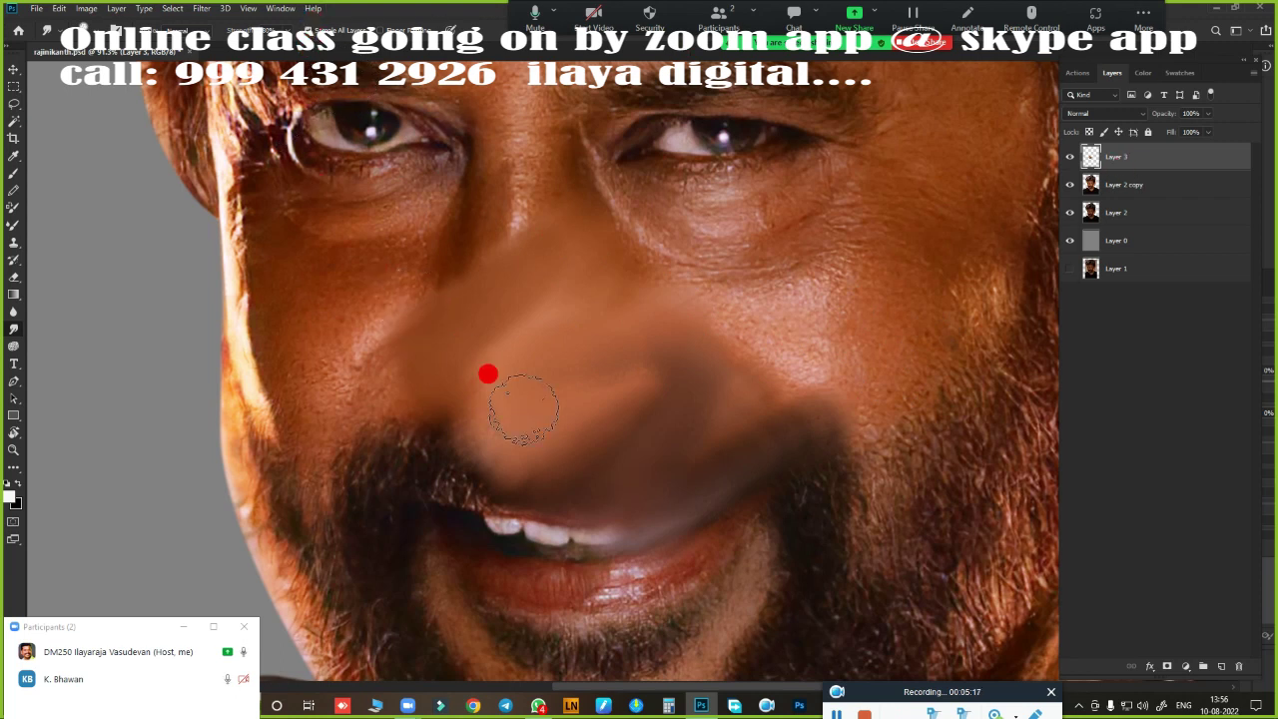
pyautogui.hotkey('ctrl', 'z')
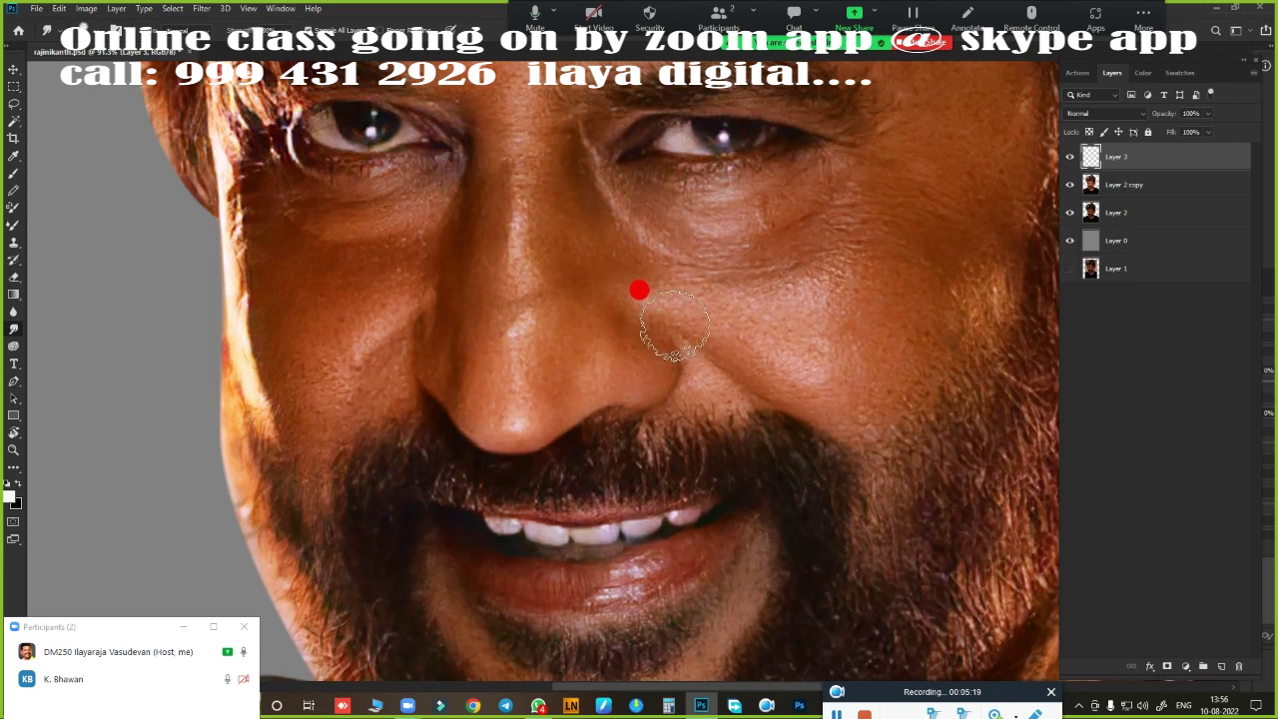
pyautogui.scroll(-3, 629, 360)
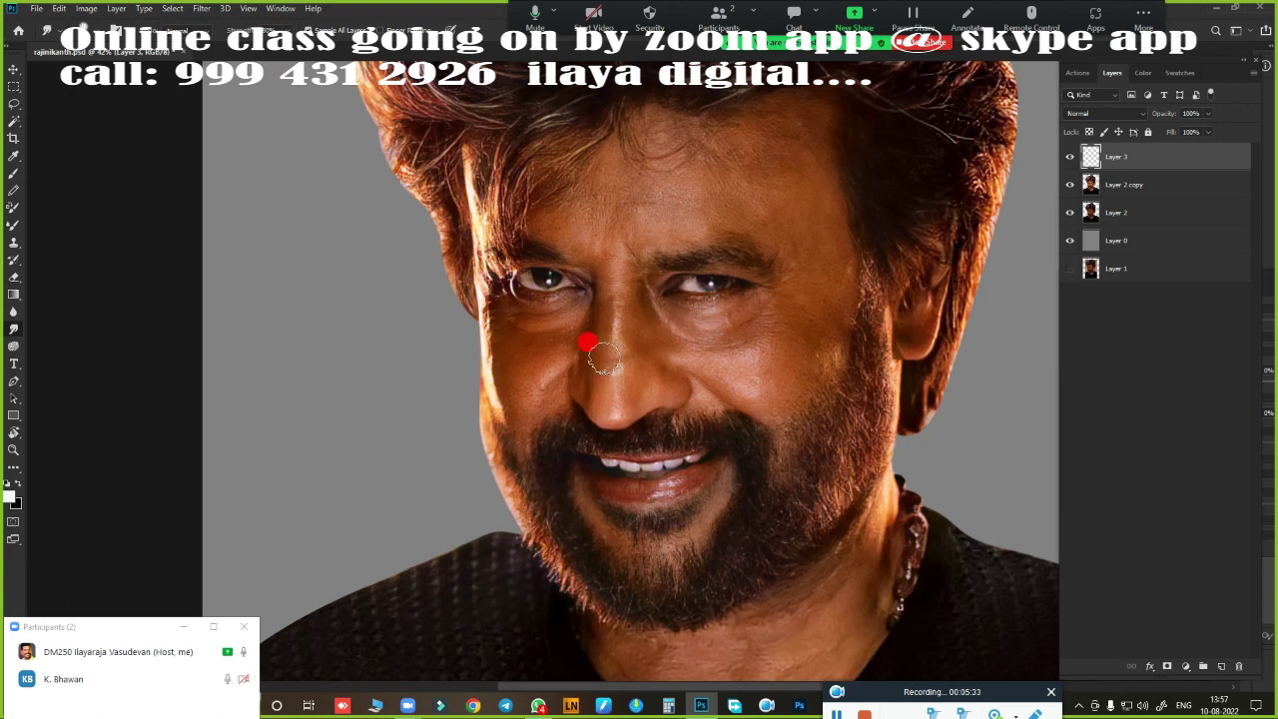
pyautogui.press('a')
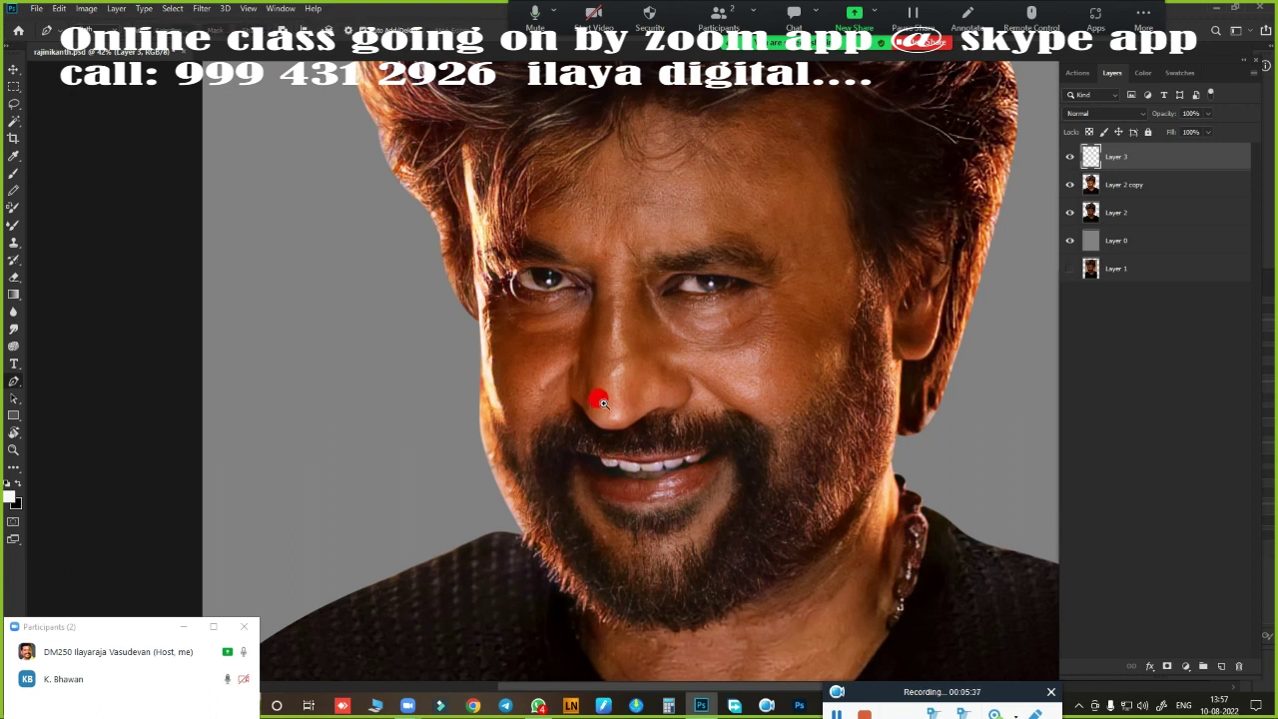
# - Start a pen path beside the nose and trace the right nostril base with a corner point
pyautogui.moveTo(593, 394)
pyautogui.mouseDown()
pyautogui.moveTo(637, 420)
pyautogui.moveTo(645, 288)
pyautogui.moveTo(582, 314)
pyautogui.moveTo(633, 346)
pyautogui.moveTo(685, 300)
pyautogui.moveTo(542, 453)
pyautogui.moveTo(562, 347)
pyautogui.moveTo(490, 405)
pyautogui.moveTo(590, 402)
pyautogui.moveTo(479, 408)
pyautogui.moveTo(590, 405)
pyautogui.moveTo(542, 419)
pyautogui.mouseUp()
pyautogui.moveTo(585, 359)
pyautogui.mouseDown()
pyautogui.moveTo(508, 379)
pyautogui.moveTo(582, 399)
pyautogui.moveTo(573, 334)
pyautogui.mouseUp()
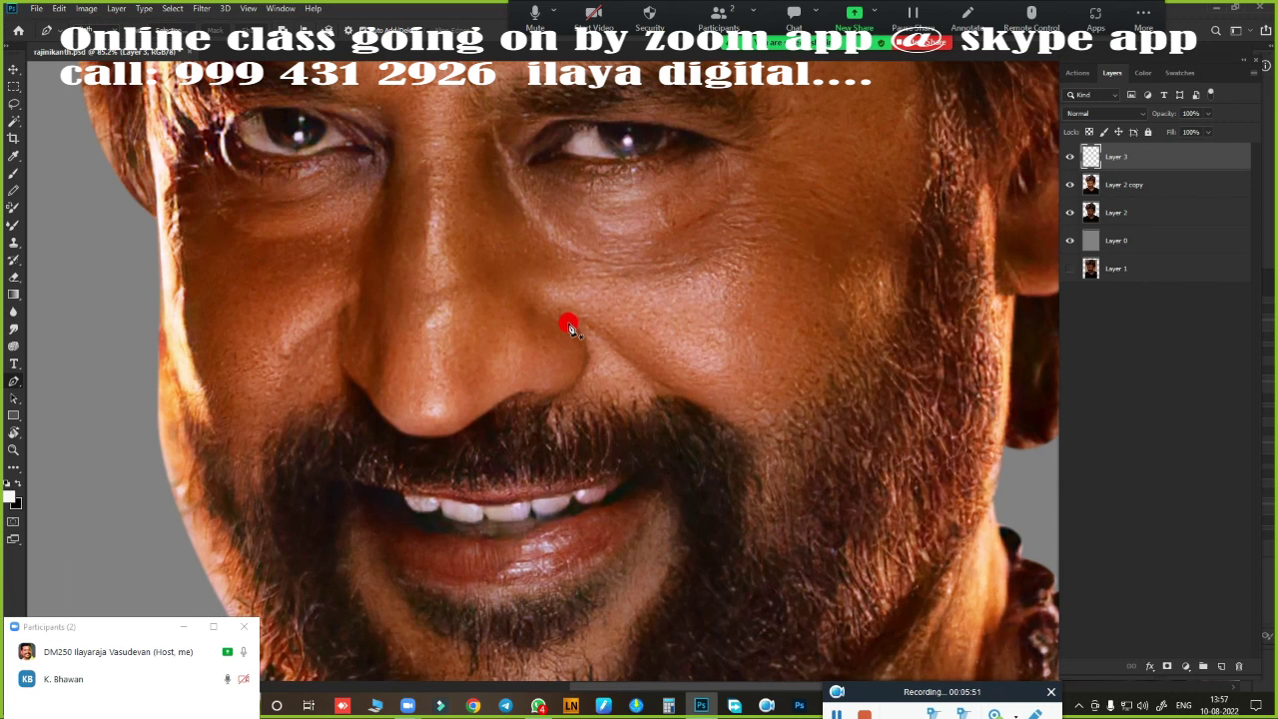
pyautogui.click(568, 322)
pyautogui.moveTo(524, 426)
pyautogui.mouseDown()
pyautogui.moveTo(527, 448)
pyautogui.moveTo(499, 448)
pyautogui.moveTo(582, 456)
pyautogui.mouseUp()
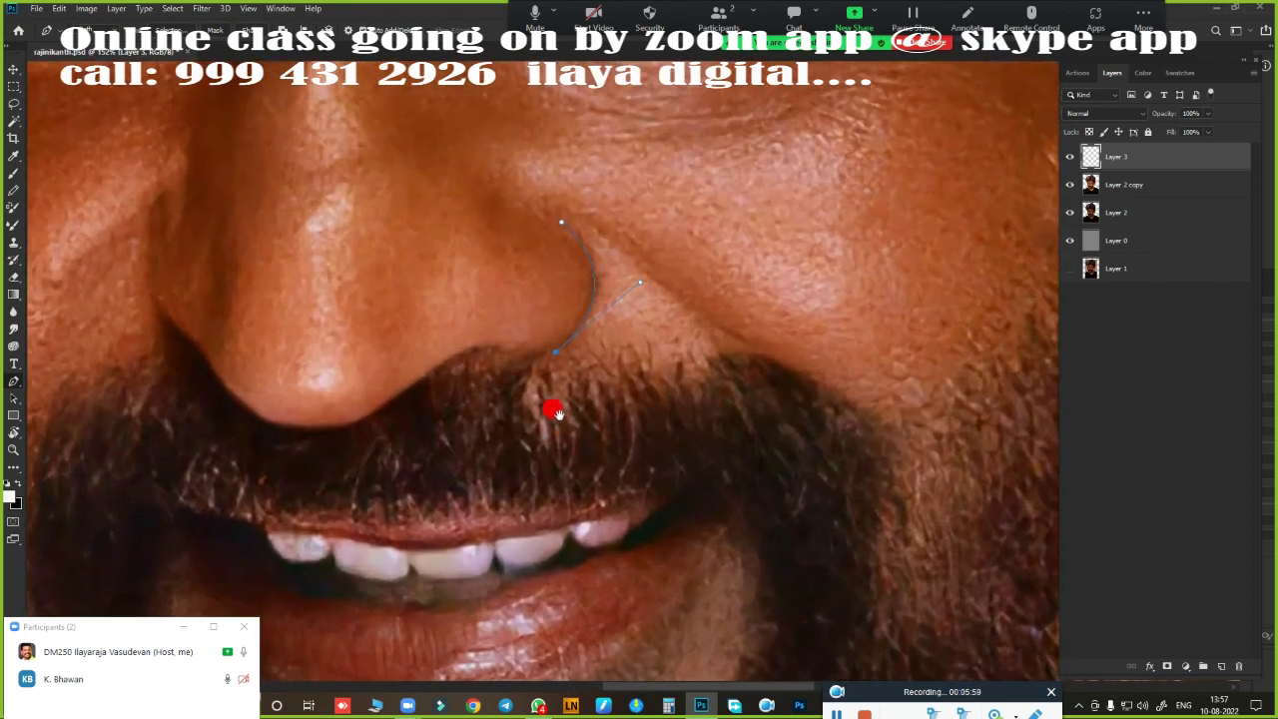
pyautogui.moveTo(556, 412); pyautogui.dragTo(753, 399)
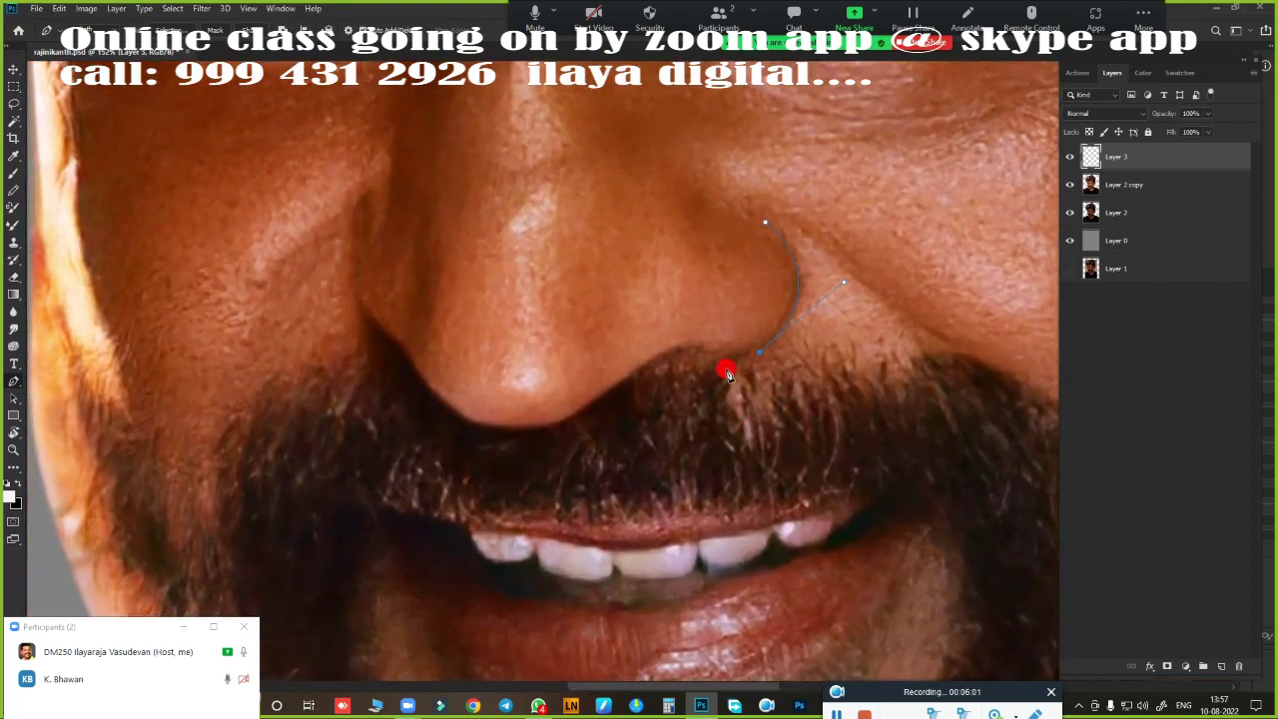
pyautogui.click(726, 370)
pyautogui.moveTo(681, 376); pyautogui.dragTo(694, 362)
pyautogui.moveTo(623, 374); pyautogui.dragTo(675, 366)
pyautogui.keyDown('alt'); pyautogui.click(665, 355); pyautogui.keyUp('alt')
# - Curve the path under the nose tip and around the left nostril
pyautogui.moveTo(483, 431); pyautogui.dragTo(393, 405)
pyautogui.hotkey('ctrl', 'z')
pyautogui.moveTo(515, 432); pyautogui.dragTo(457, 429)
pyautogui.hotkey('ctrl', 'z')
pyautogui.moveTo(587, 411); pyautogui.dragTo(565, 427)
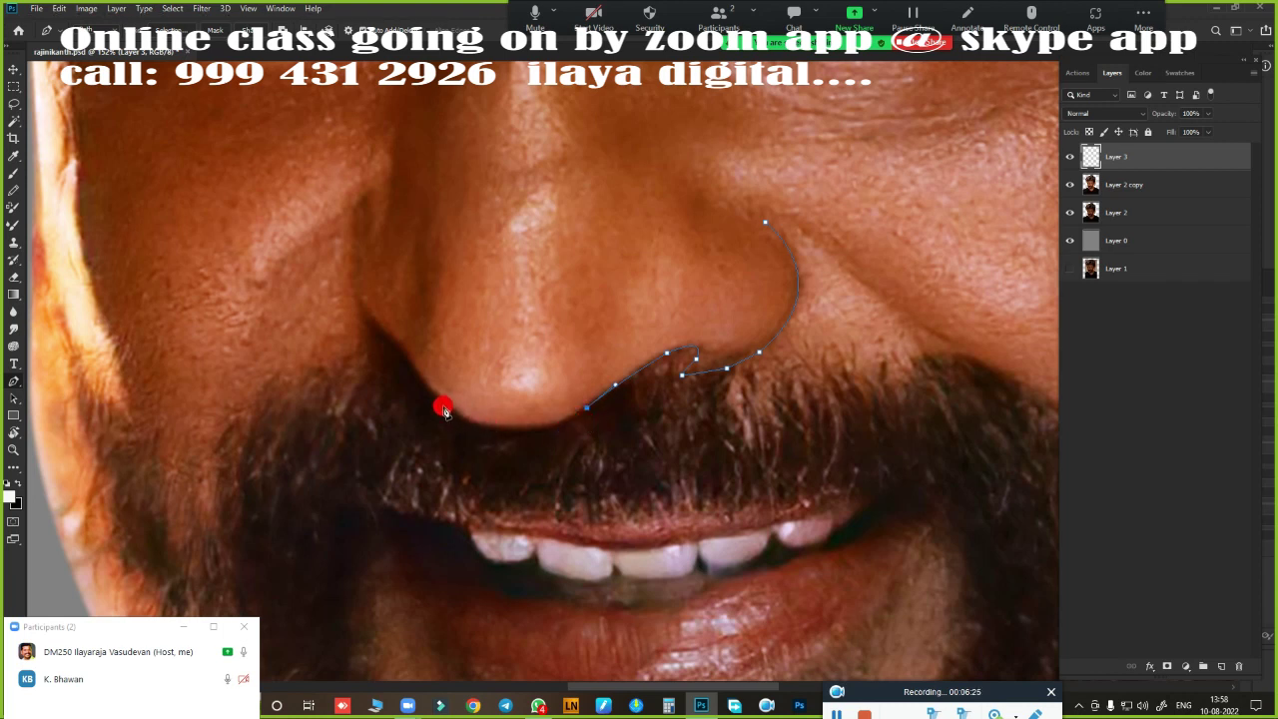
pyautogui.moveTo(443, 407); pyautogui.dragTo(369, 355)
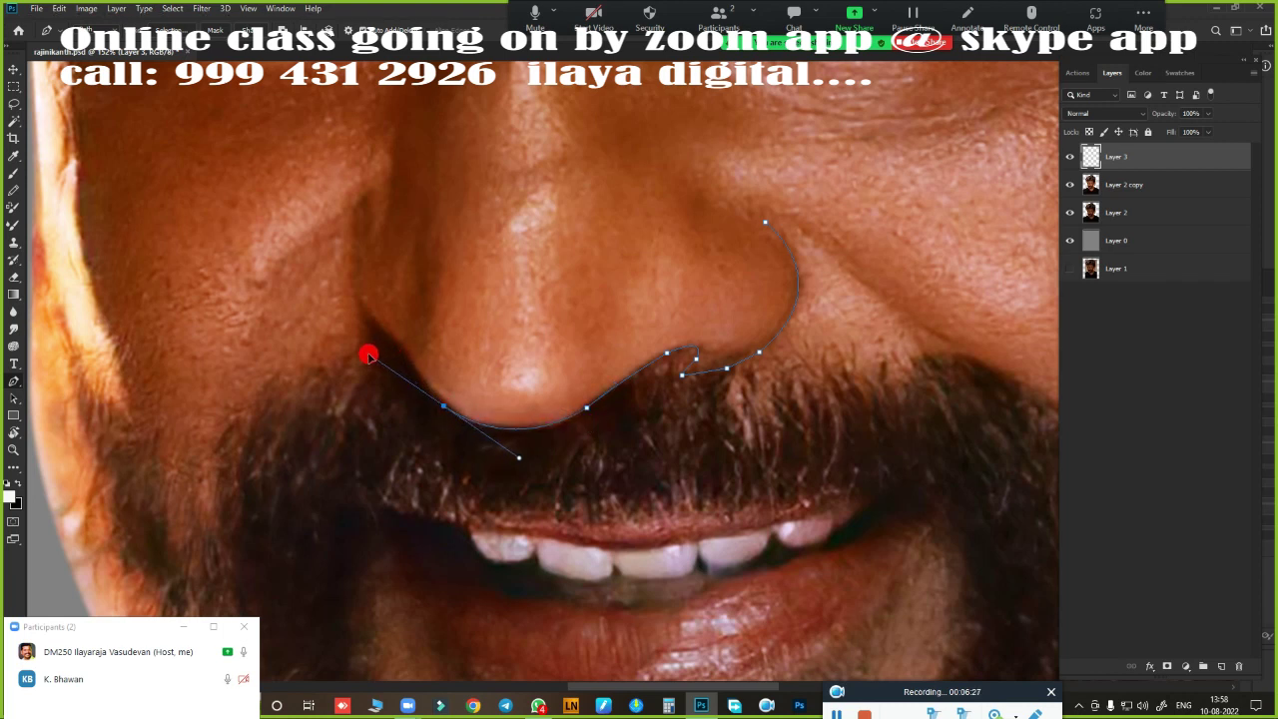
pyautogui.keyDown('alt'); pyautogui.click(443, 405); pyautogui.keyUp('alt')
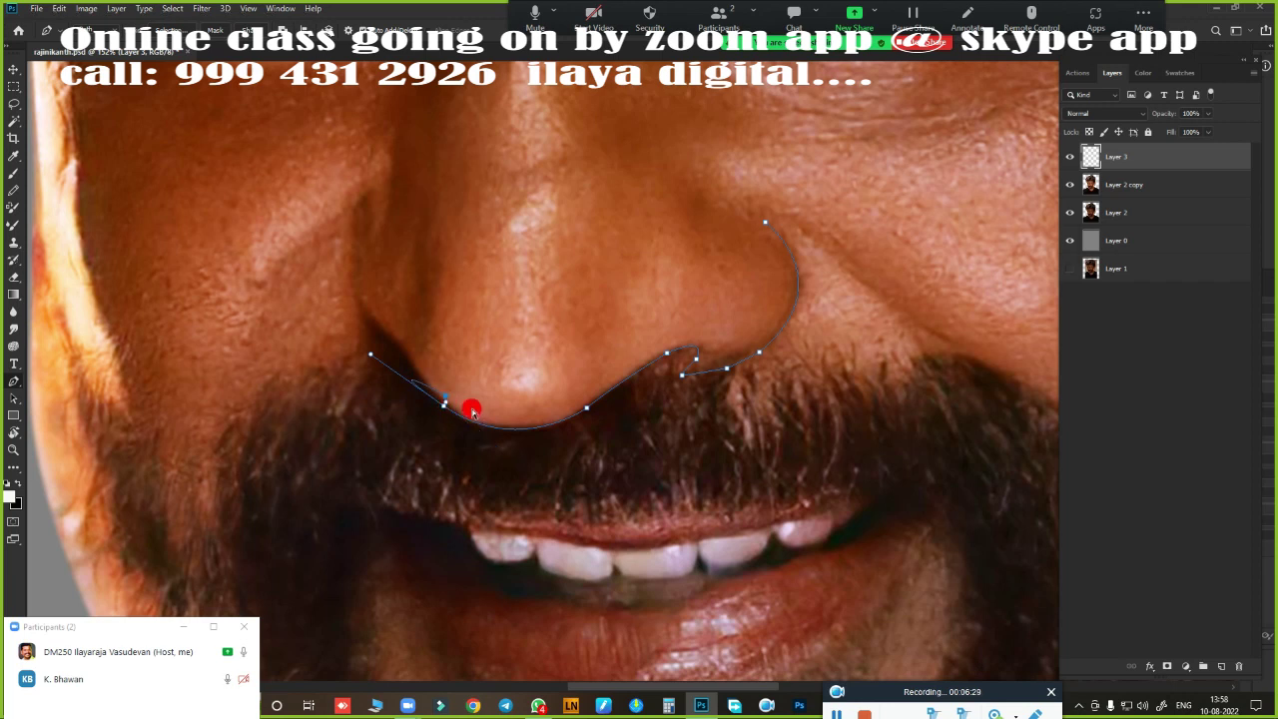
pyautogui.hotkey('ctrl', 'z')
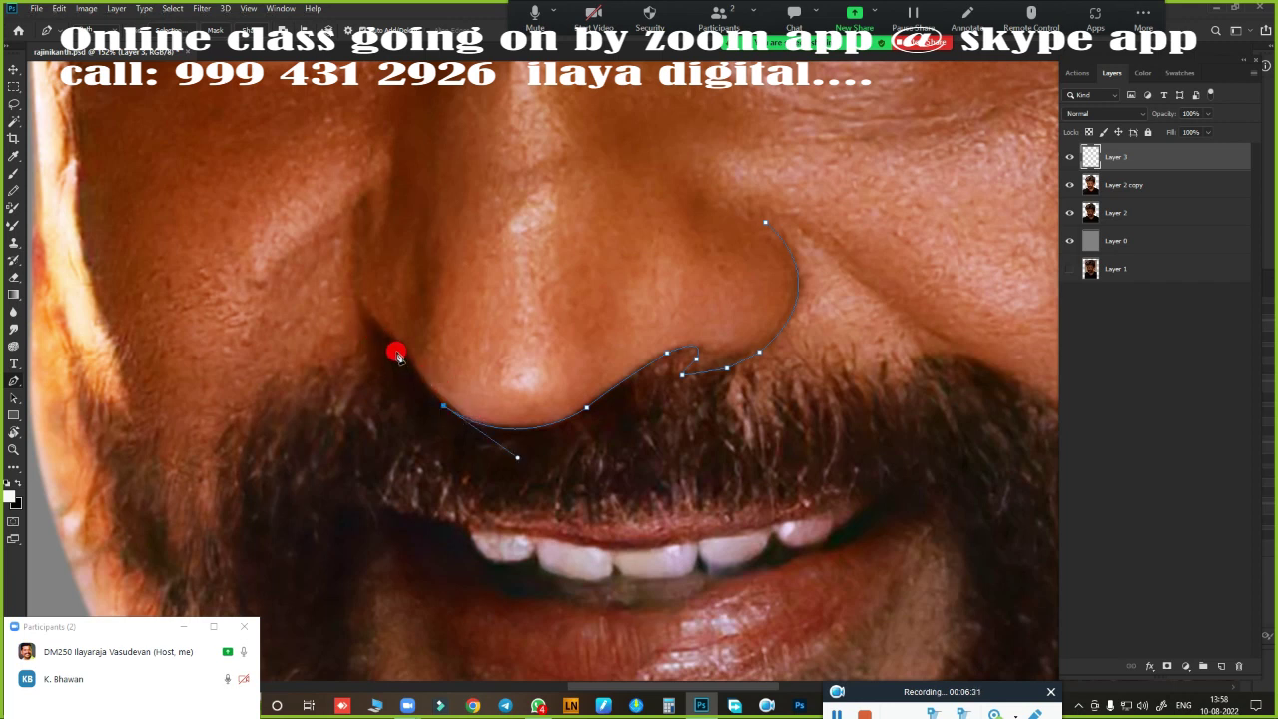
# - Extend the path up the nose's left side and down the cheek beside the moustache
pyautogui.moveTo(408, 363); pyautogui.dragTo(389, 329)
pyautogui.moveTo(413, 356)
pyautogui.mouseDown()
pyautogui.moveTo(599, 414)
pyautogui.moveTo(532, 356)
pyautogui.mouseUp()
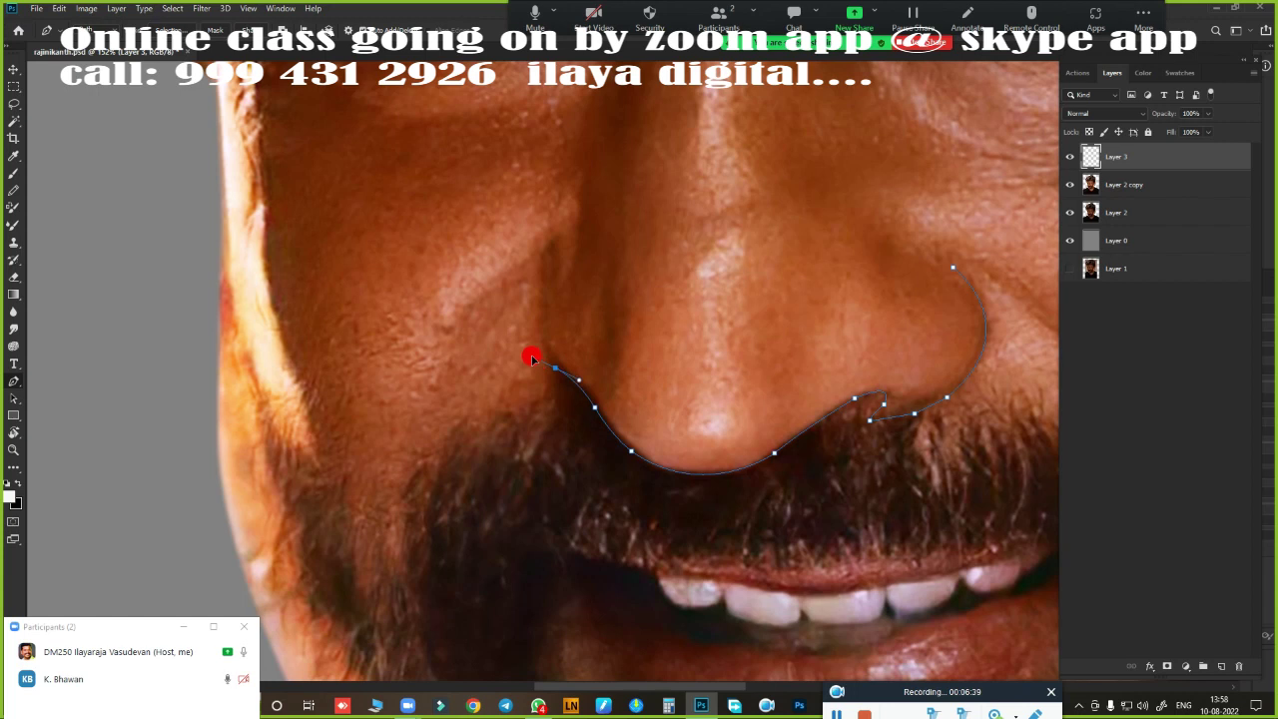
pyautogui.scroll(-5, 649, 334)
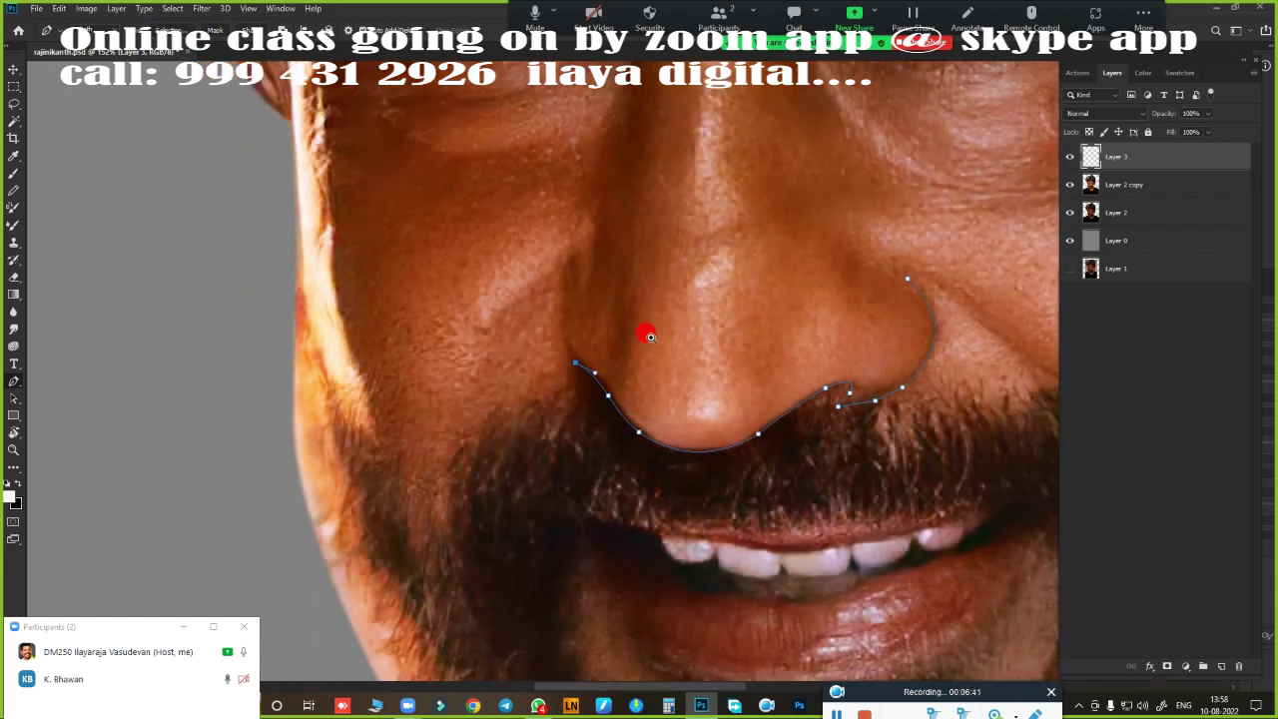
pyautogui.moveTo(654, 333); pyautogui.dragTo(496, 345)
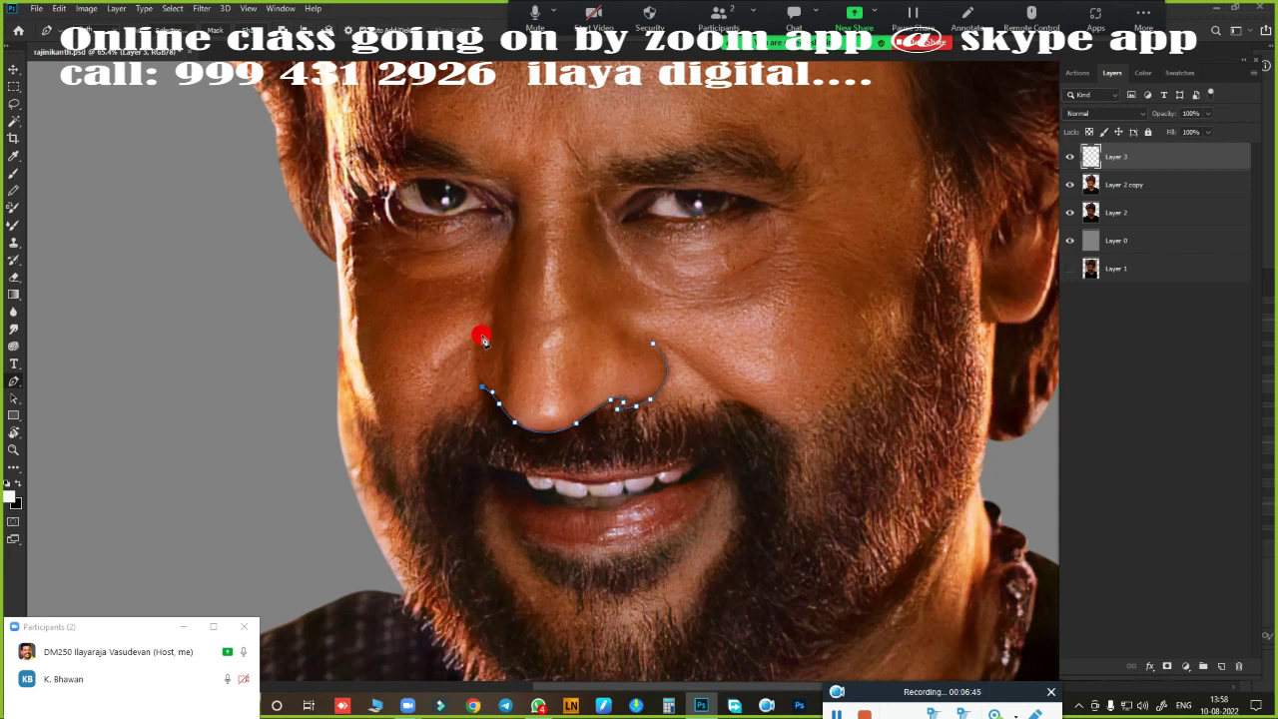
pyautogui.moveTo(489, 327); pyautogui.dragTo(496, 315)
pyautogui.moveTo(434, 389); pyautogui.dragTo(429, 405)
pyautogui.scroll(5, 446, 422)
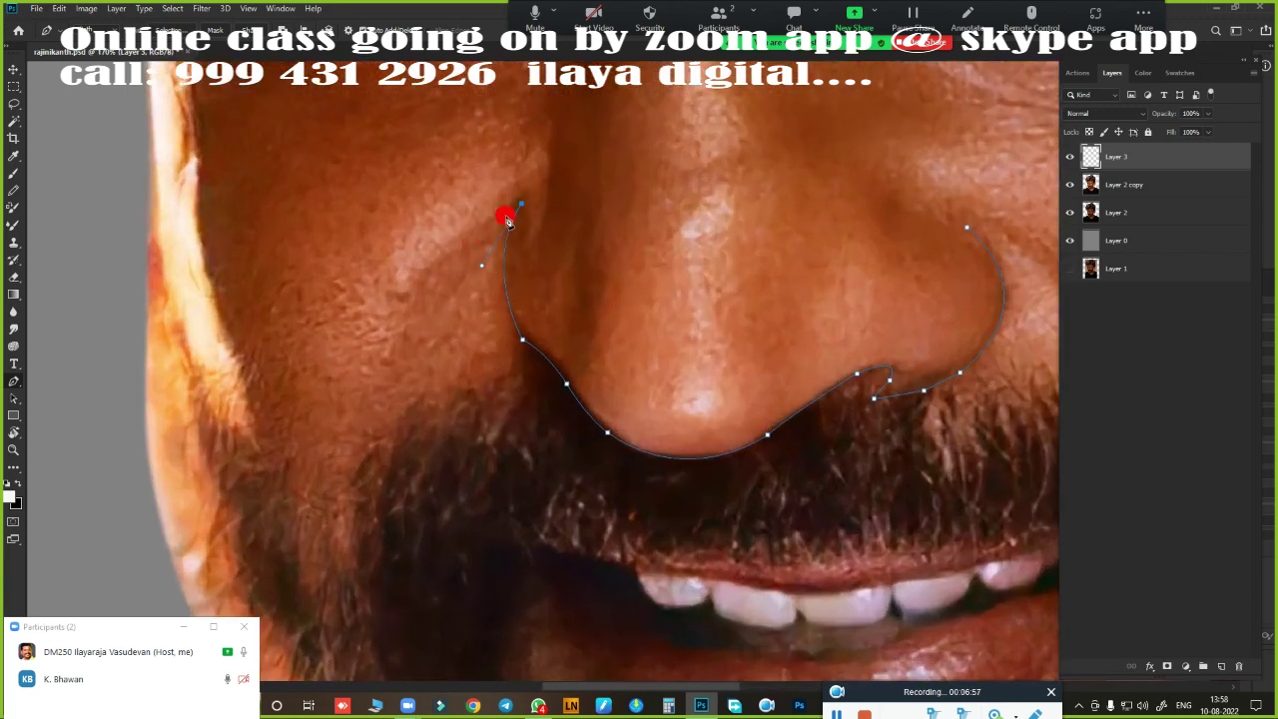
pyautogui.moveTo(511, 218)
pyautogui.mouseDown()
pyautogui.moveTo(409, 291)
pyautogui.moveTo(393, 348)
pyautogui.mouseUp()
pyautogui.hotkey('ctrl', 'z')
pyautogui.scroll(-5, 490, 556)
# - Extend the path to the moustache edge, adding a corner point beside the moustache
pyautogui.scroll(1, 647, 496)
pyautogui.moveTo(648, 496); pyautogui.dragTo(486, 406)
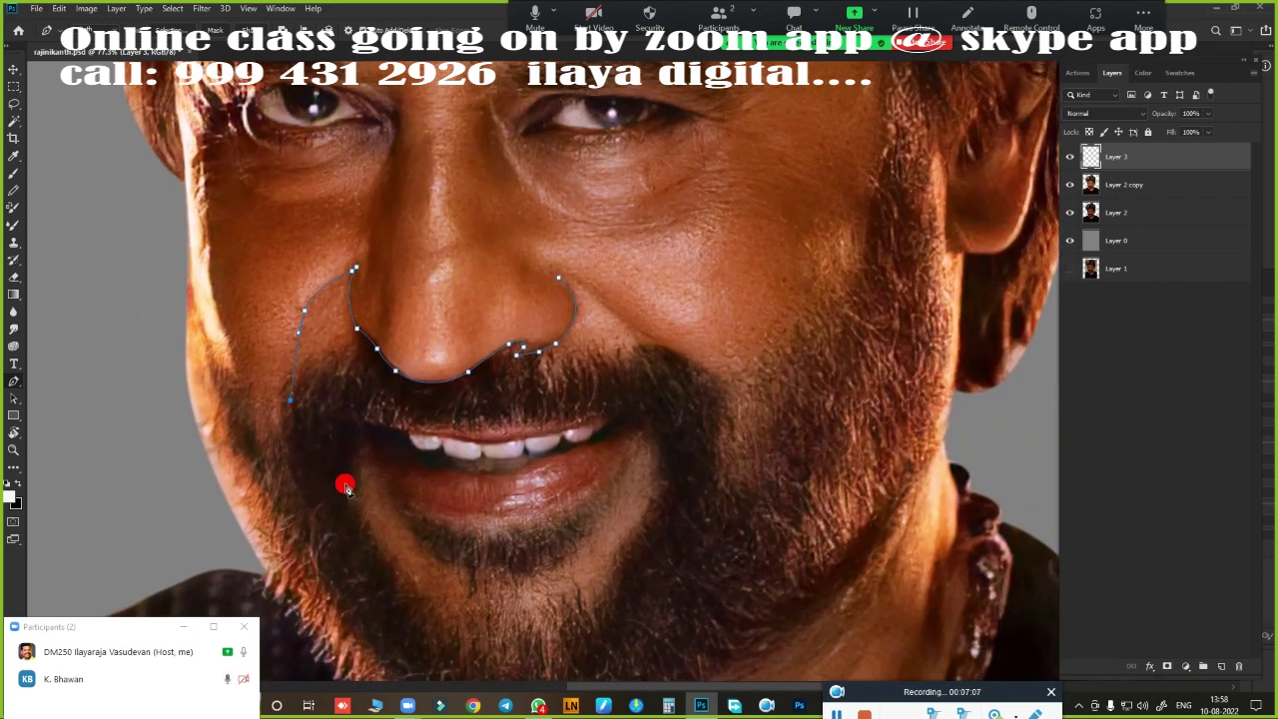
pyautogui.scroll(3, 644, 414)
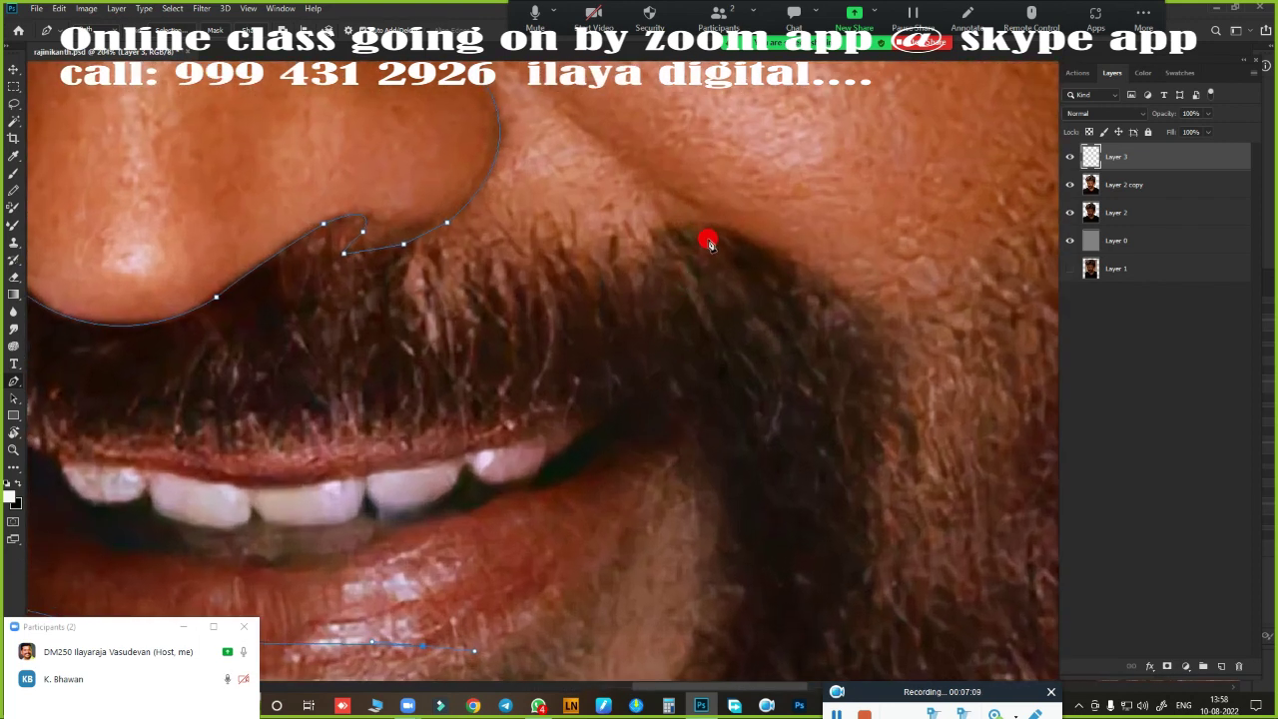
pyautogui.moveTo(721, 234); pyautogui.dragTo(623, 365)
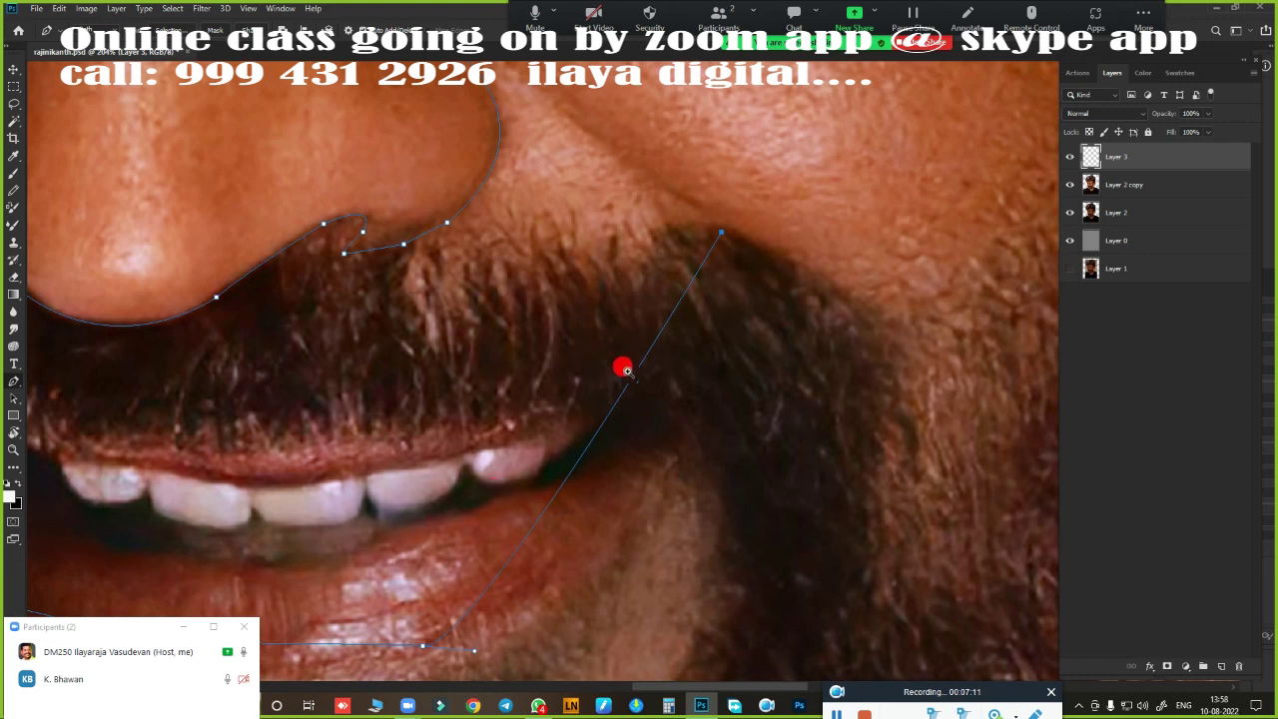
pyautogui.scroll(-1, 623, 365)
pyautogui.moveTo(632, 433); pyautogui.dragTo(662, 422)
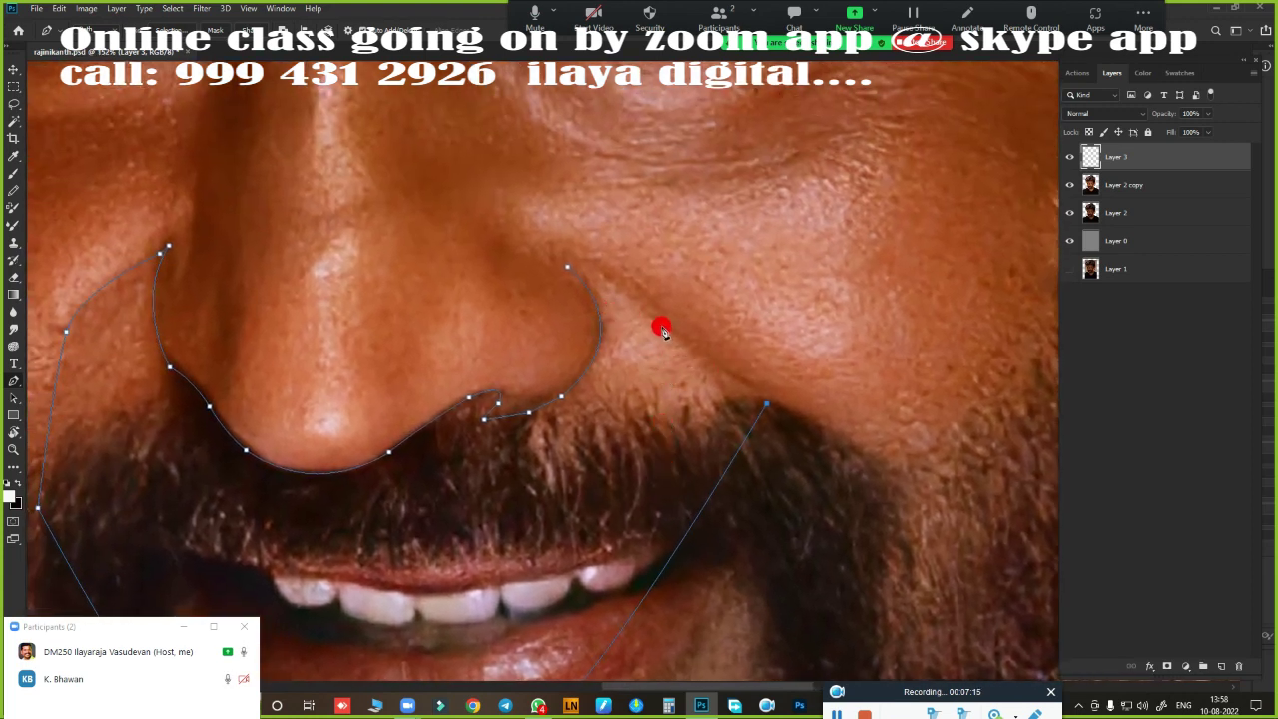
pyautogui.moveTo(662, 330); pyautogui.dragTo(649, 314)
pyautogui.keyDown('alt'); pyautogui.click(662, 329); pyautogui.keyUp('alt')
# - Run the path up toward the right nostril and close it at the starting anchor
pyautogui.scroll(-2, 537, 334)
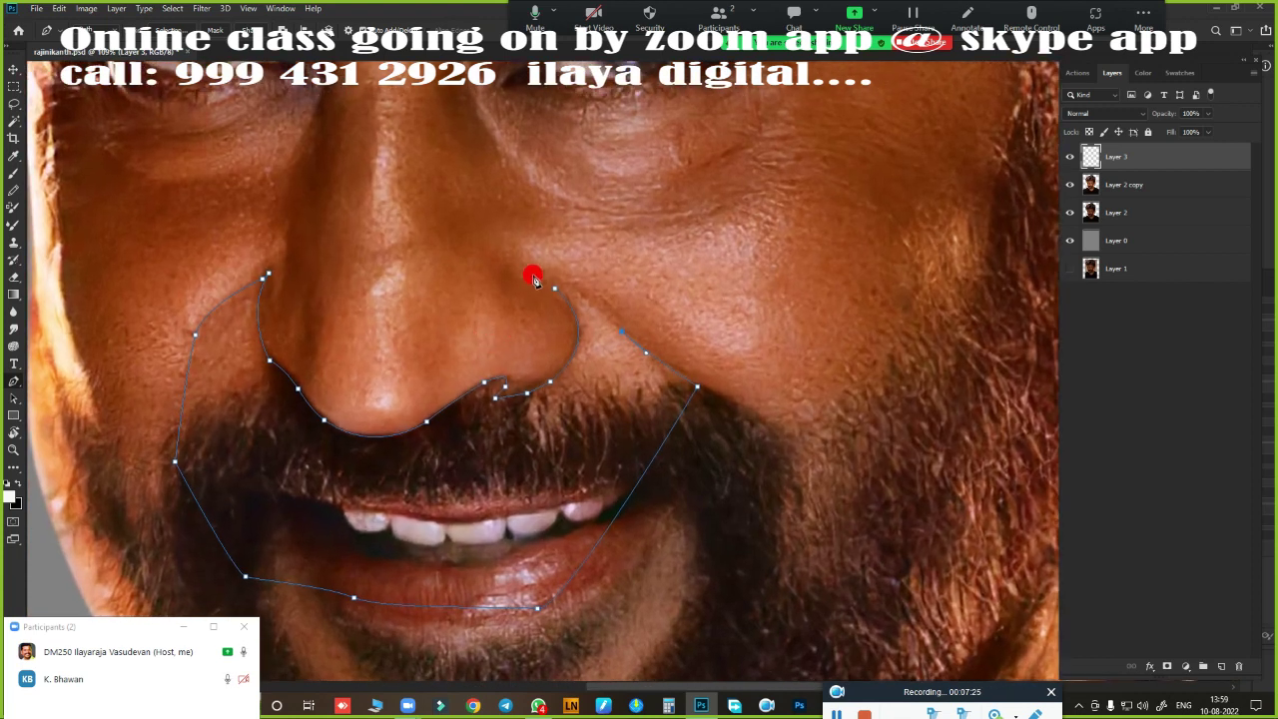
pyautogui.moveTo(510, 272); pyautogui.dragTo(456, 281)
pyautogui.scroll(2, 544, 332)
pyautogui.scroll(1, 595, 361)
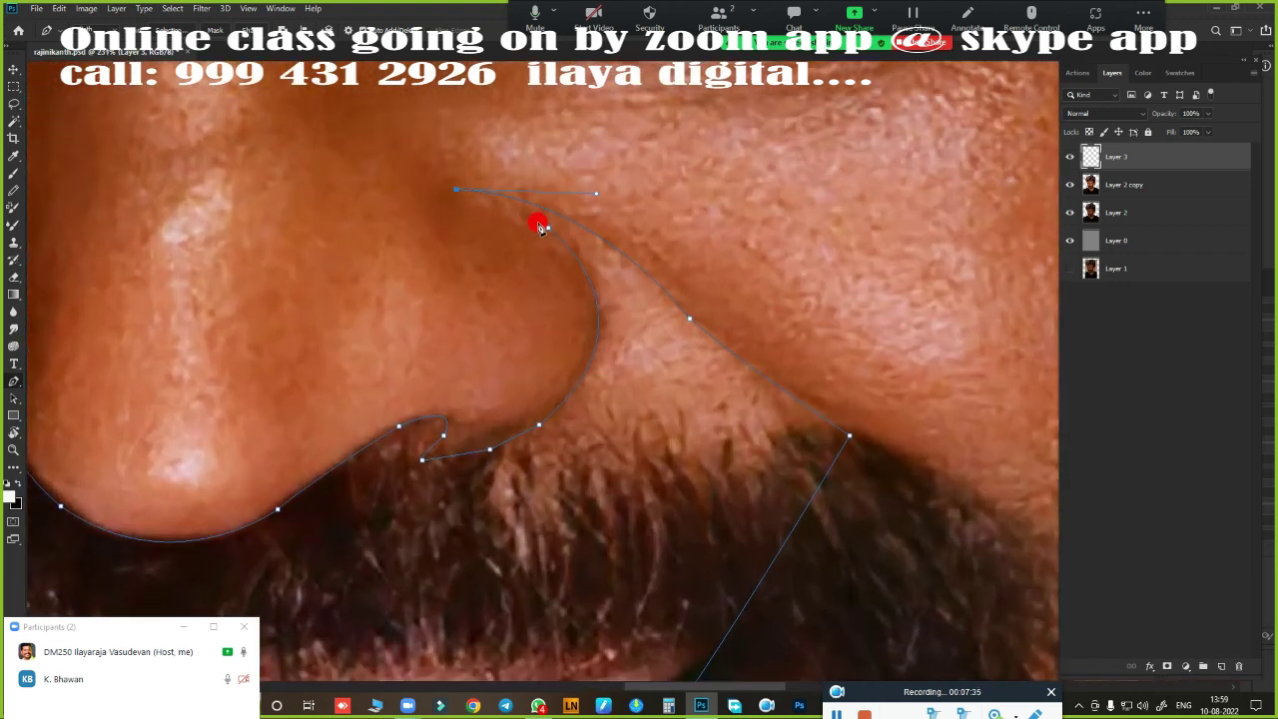
pyautogui.moveTo(539, 228); pyautogui.dragTo(565, 231)
pyautogui.hotkey('ctrl', 'Return')
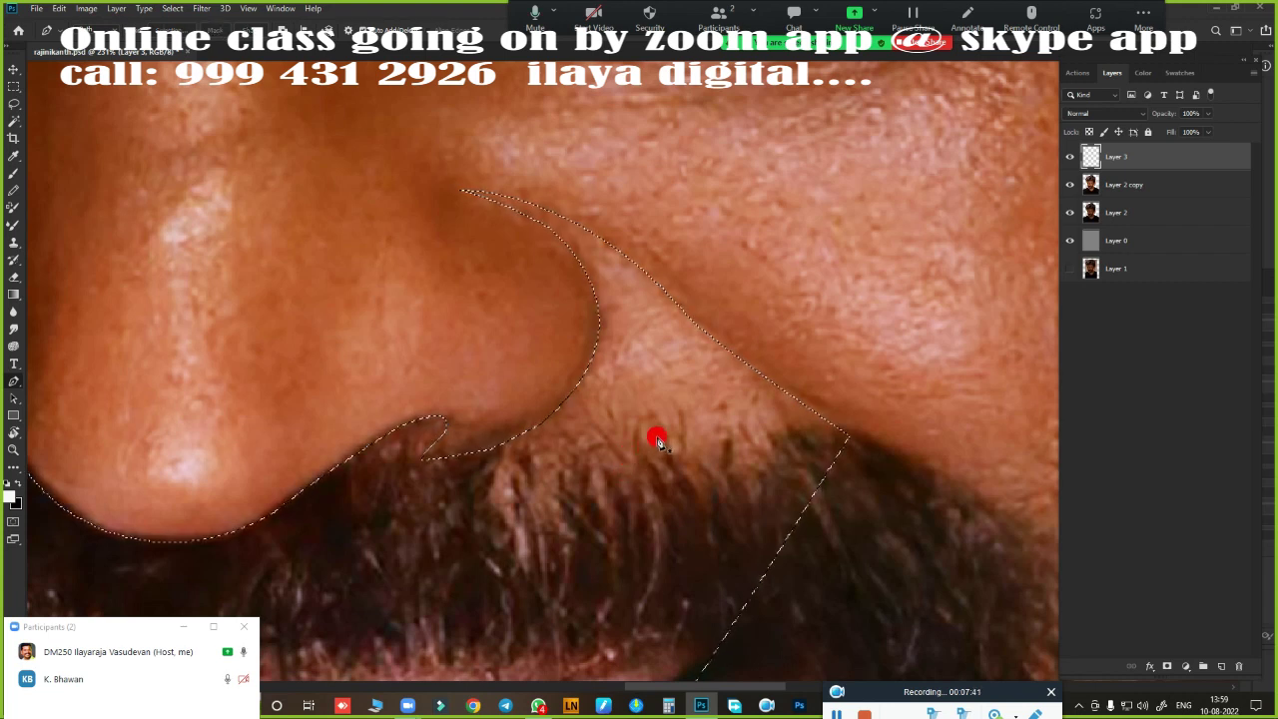
pyautogui.scroll(-3, 642, 449)
pyautogui.scroll(-3, 588, 428)
pyautogui.moveTo(573, 413); pyautogui.dragTo(759, 266)
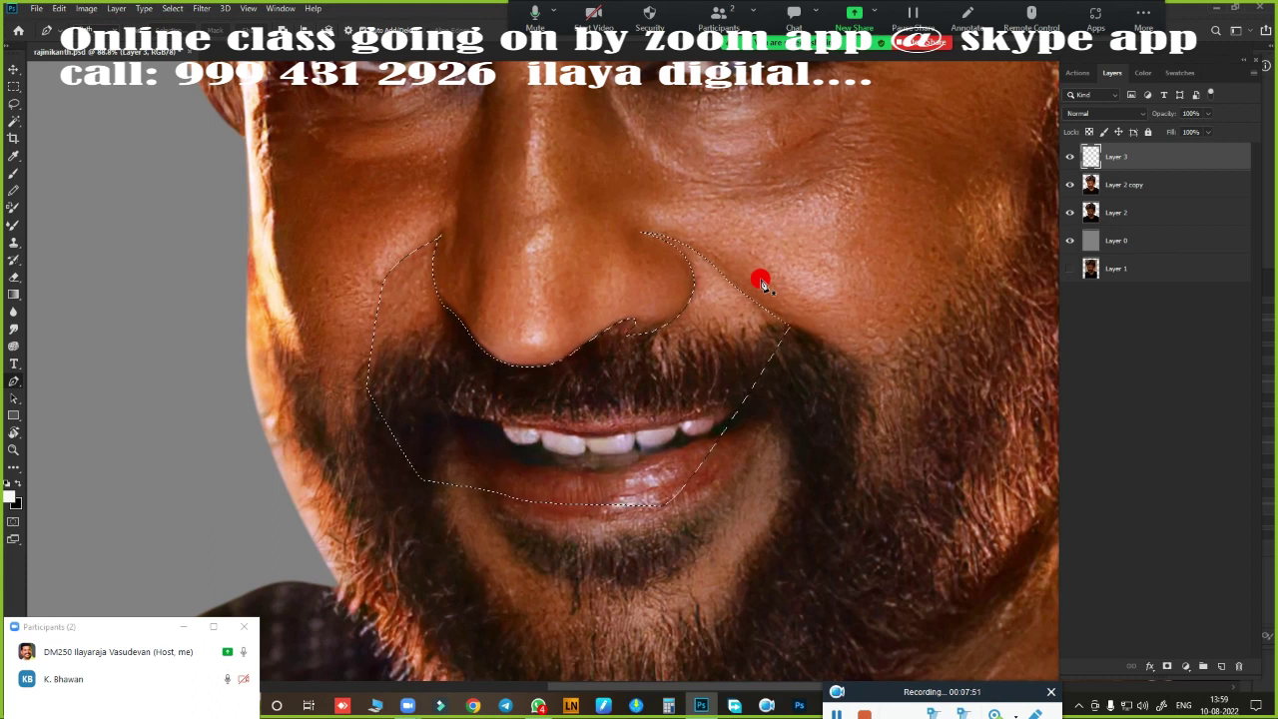
pyautogui.scroll(-5, 689, 340)
pyautogui.scroll(-1, 610, 362)
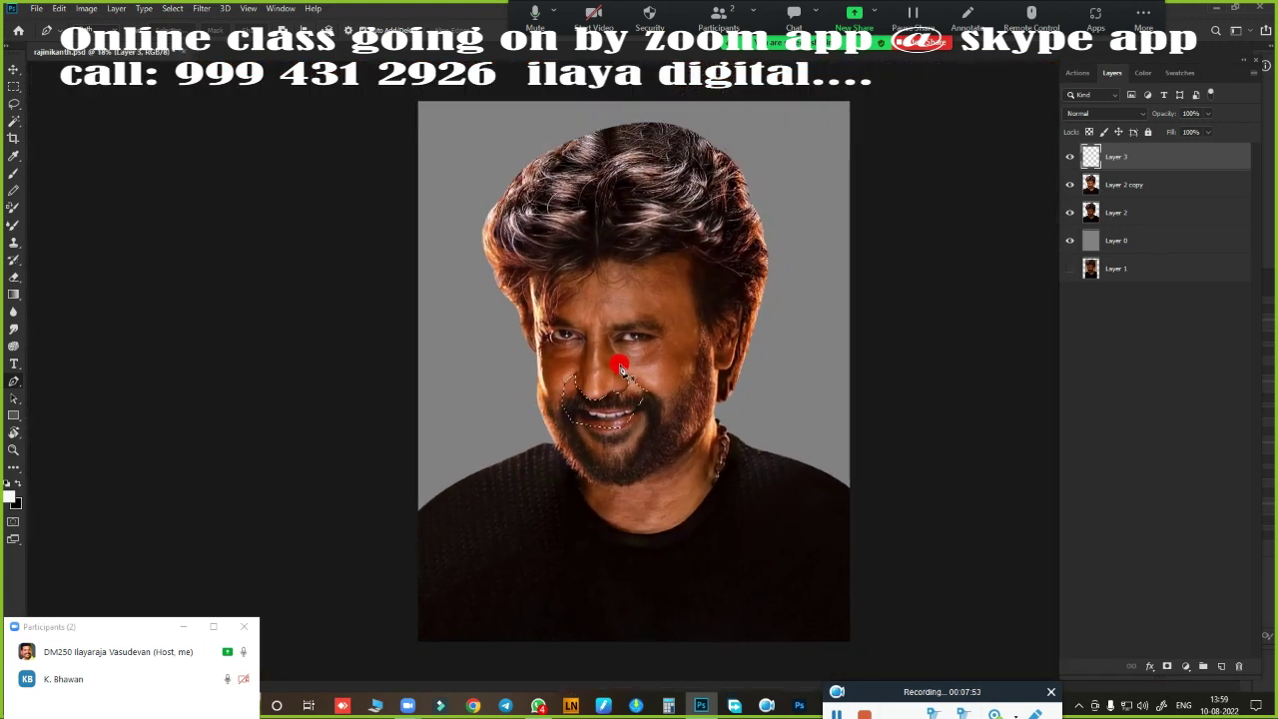
pyautogui.scroll(3, 644, 370)
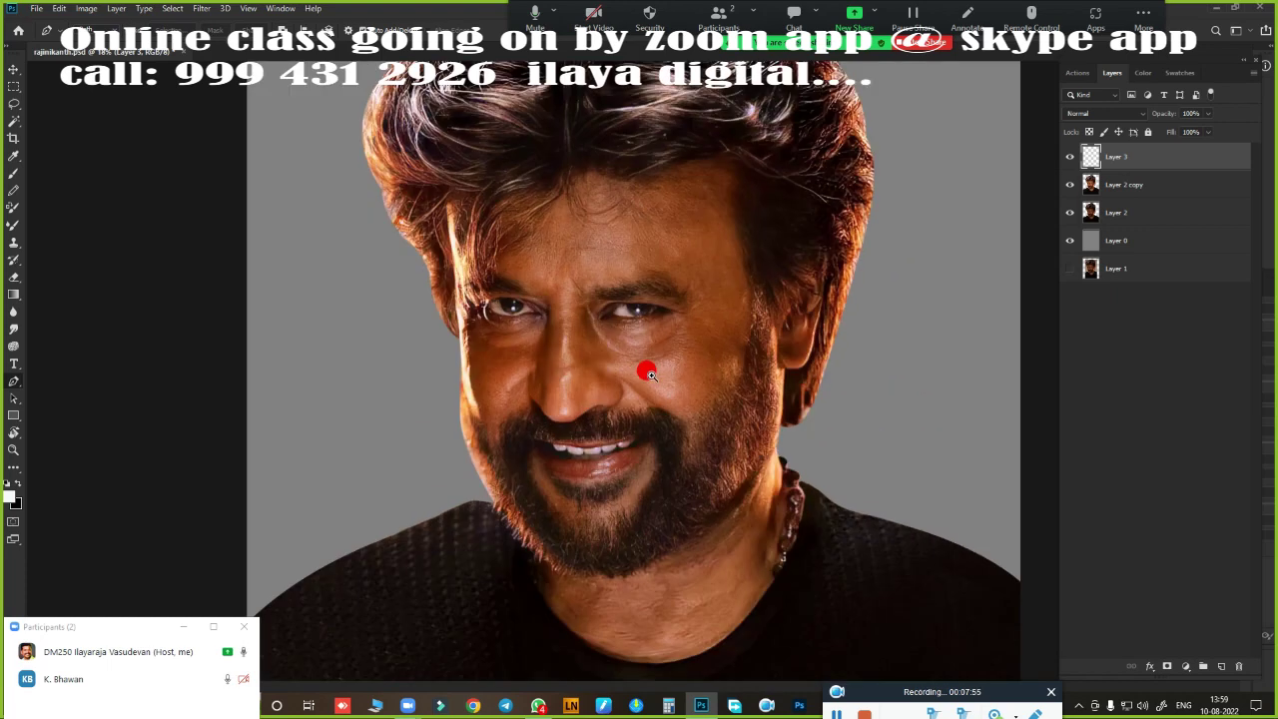
pyautogui.scroll(3, 694, 386)
pyautogui.scroll(2, 699, 384)
pyautogui.scroll(2, 679, 409)
pyautogui.scroll(2, 743, 230)
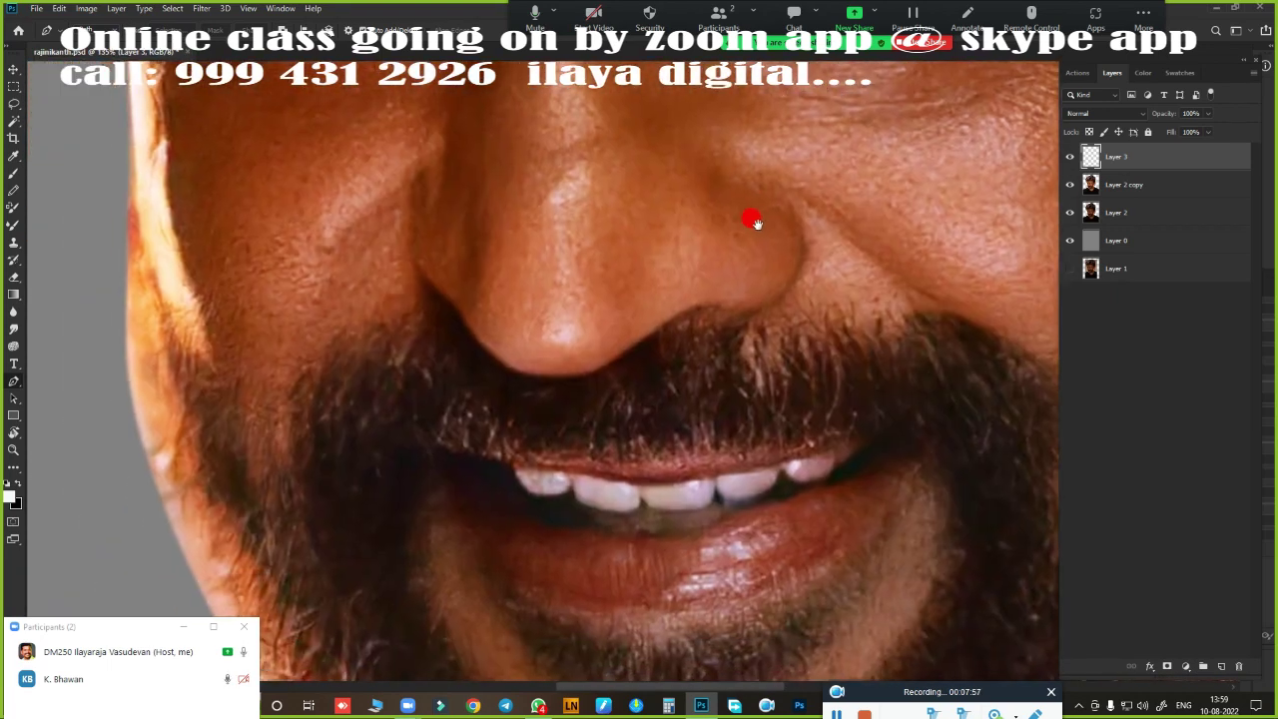
pyautogui.scroll(2, 708, 322)
pyautogui.scroll(1, 711, 323)
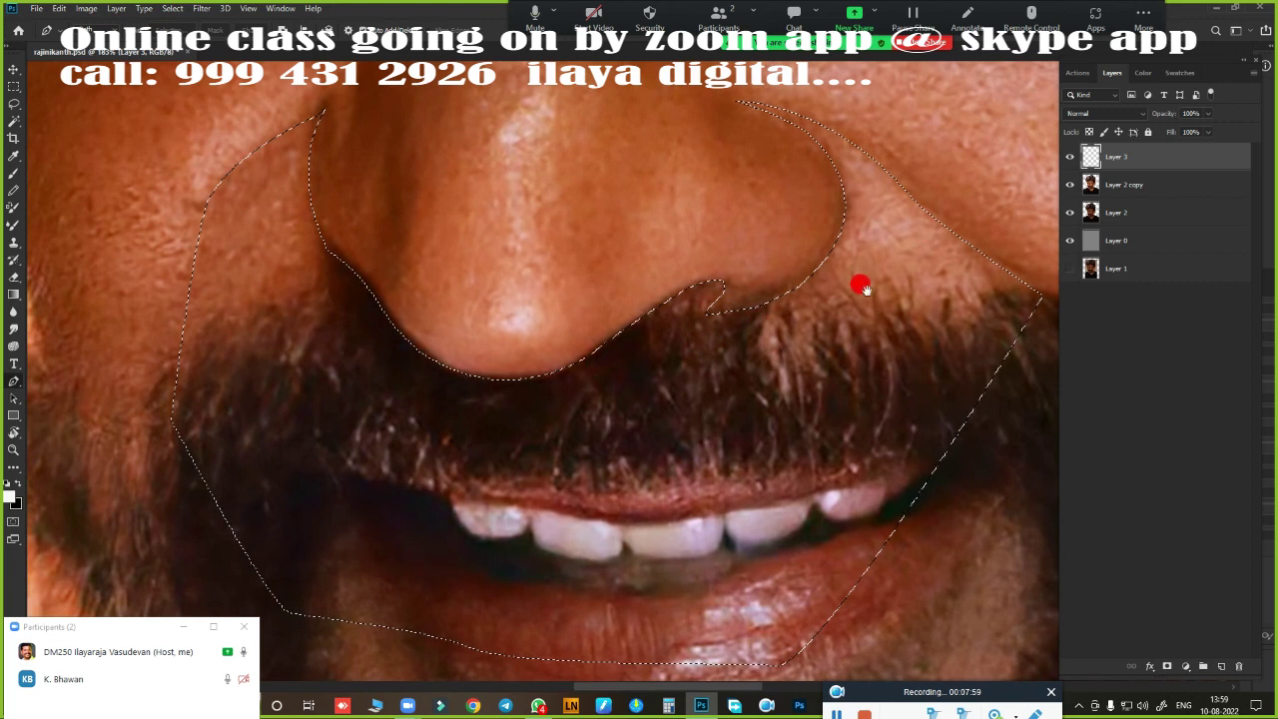
pyautogui.scroll(1, 848, 290)
pyautogui.scroll(1, 718, 373)
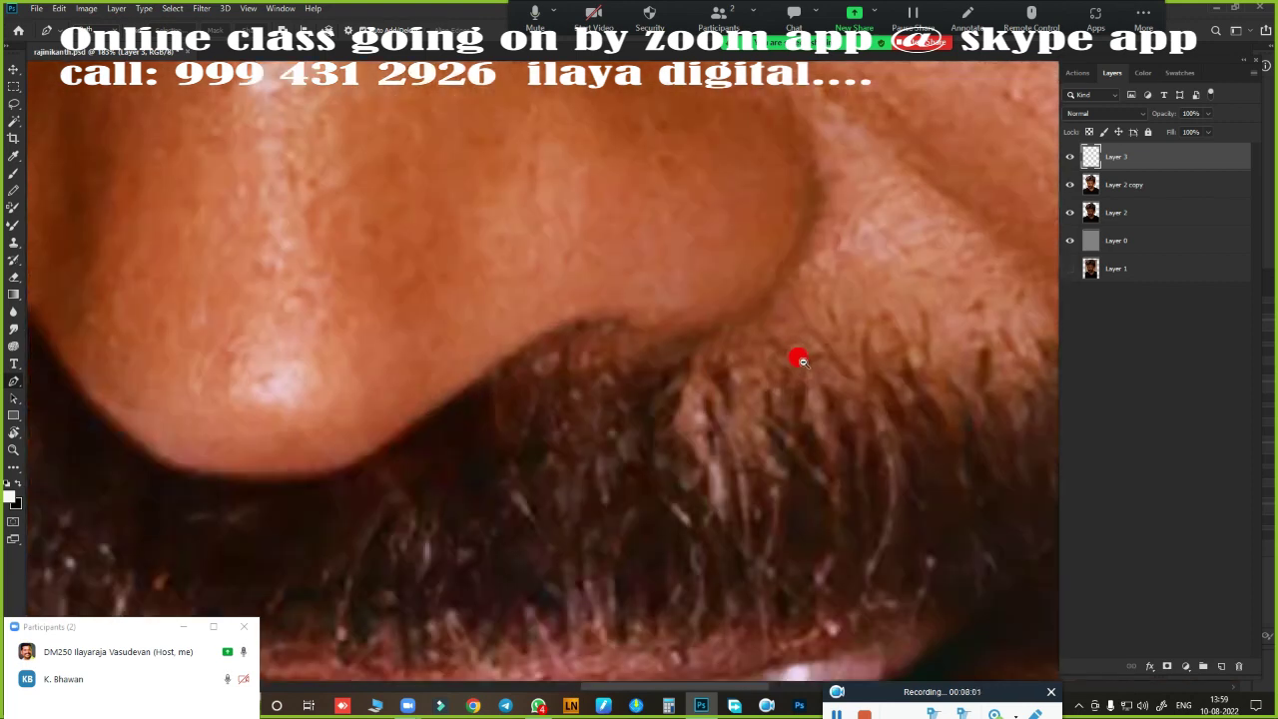
pyautogui.scroll(1, 645, 436)
pyautogui.scroll(-1, 658, 395)
pyautogui.scroll(-1, 669, 385)
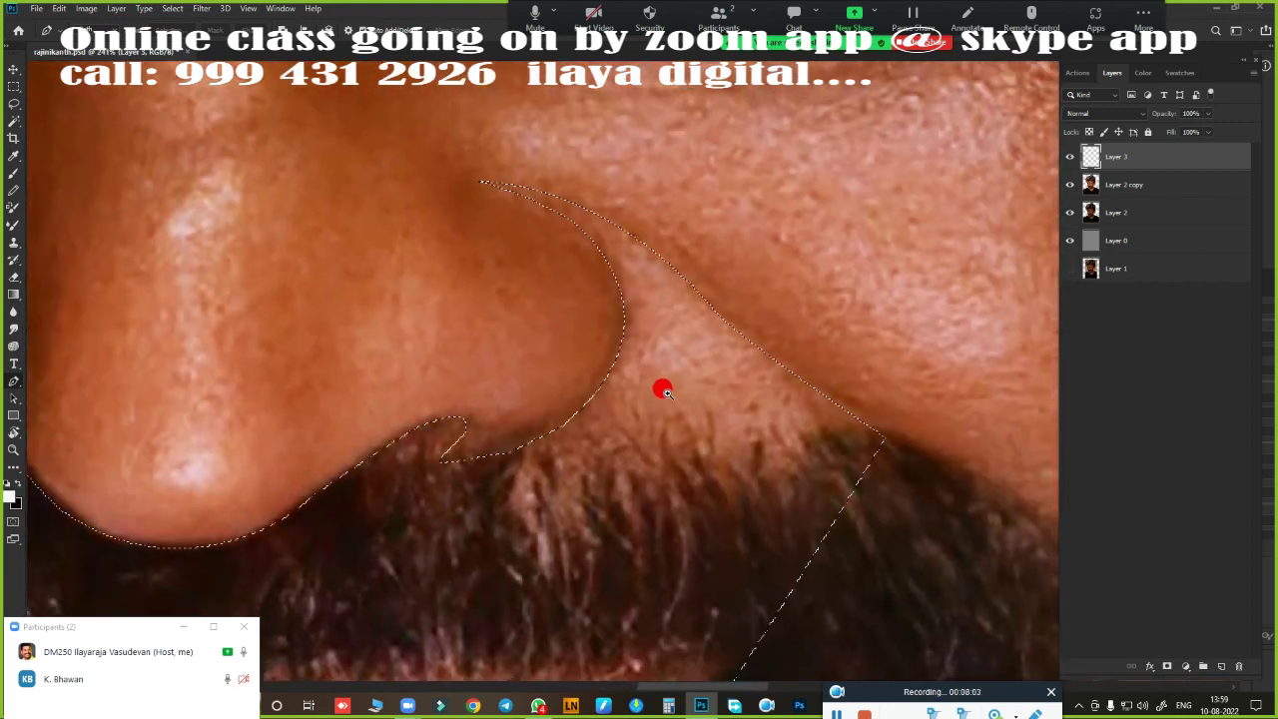
pyautogui.click(574, 300)
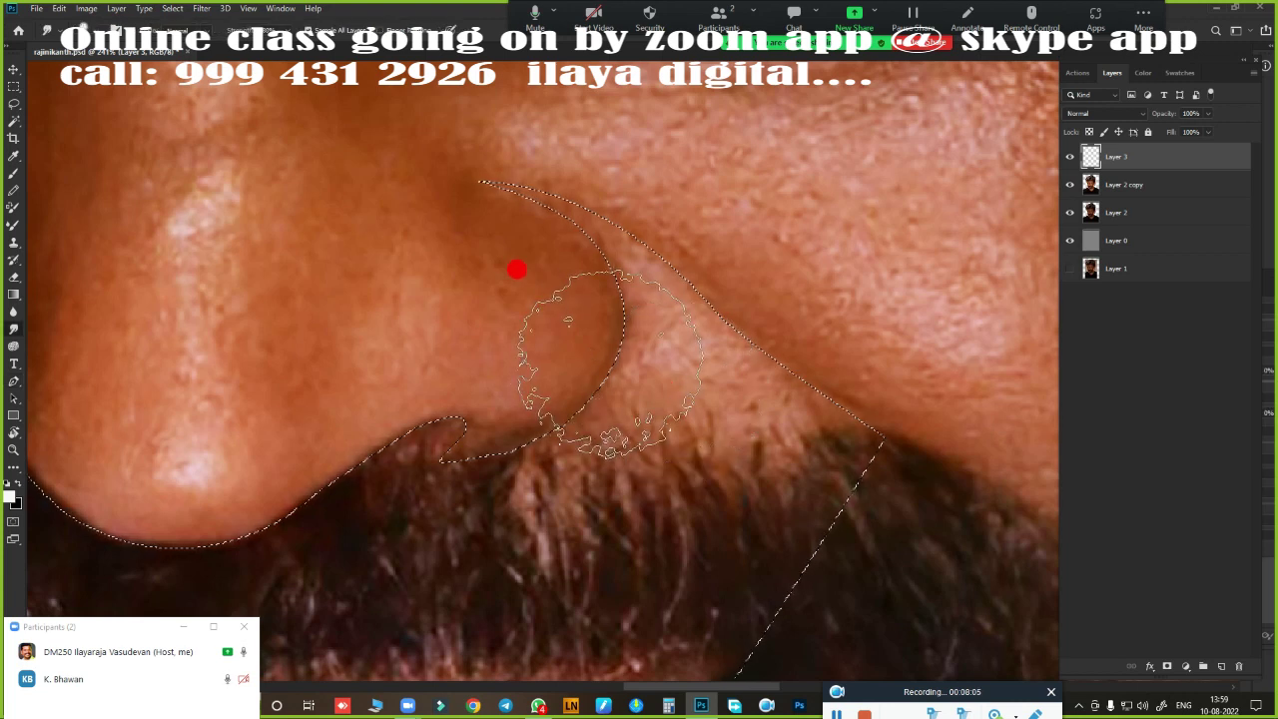
pyautogui.hotkey('ctrl', 'z')
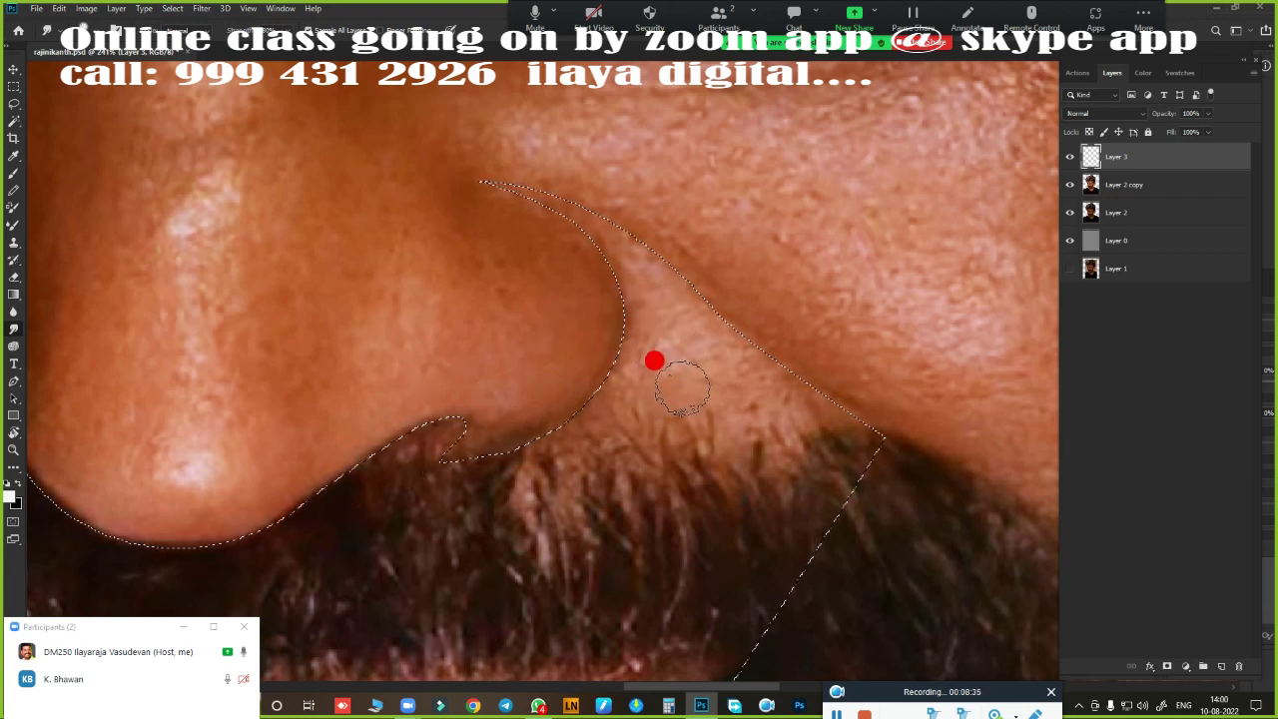
# - Fit the portrait, zoom in, and mixer-brush over the crease beside the right nostril
pyautogui.hotkey('ctrl', '0')
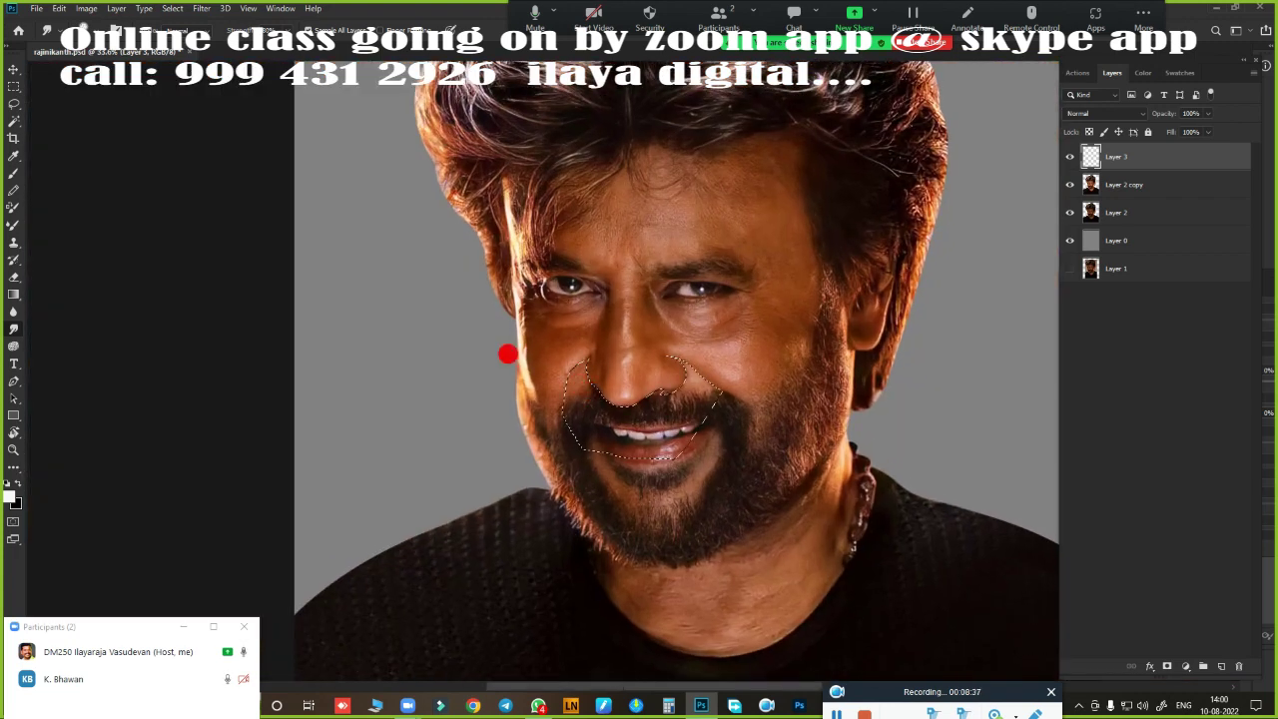
pyautogui.scroll(5, 698, 395)
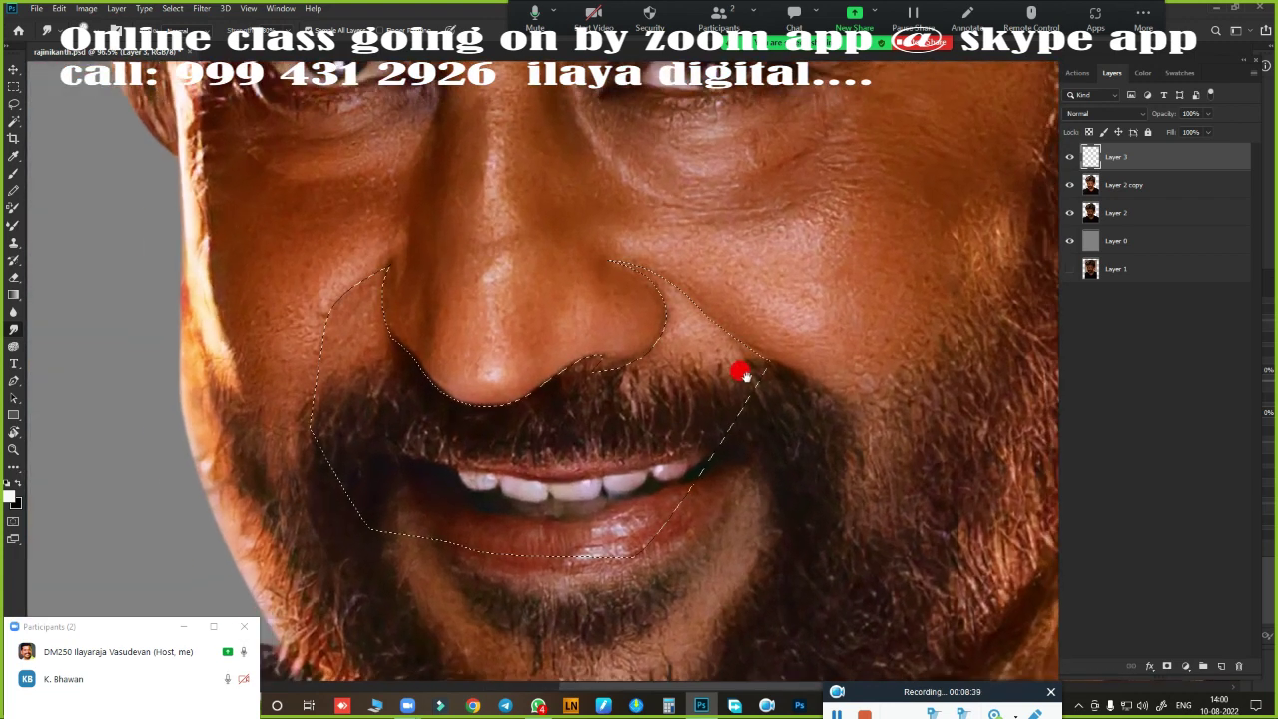
pyautogui.scroll(2, 714, 389)
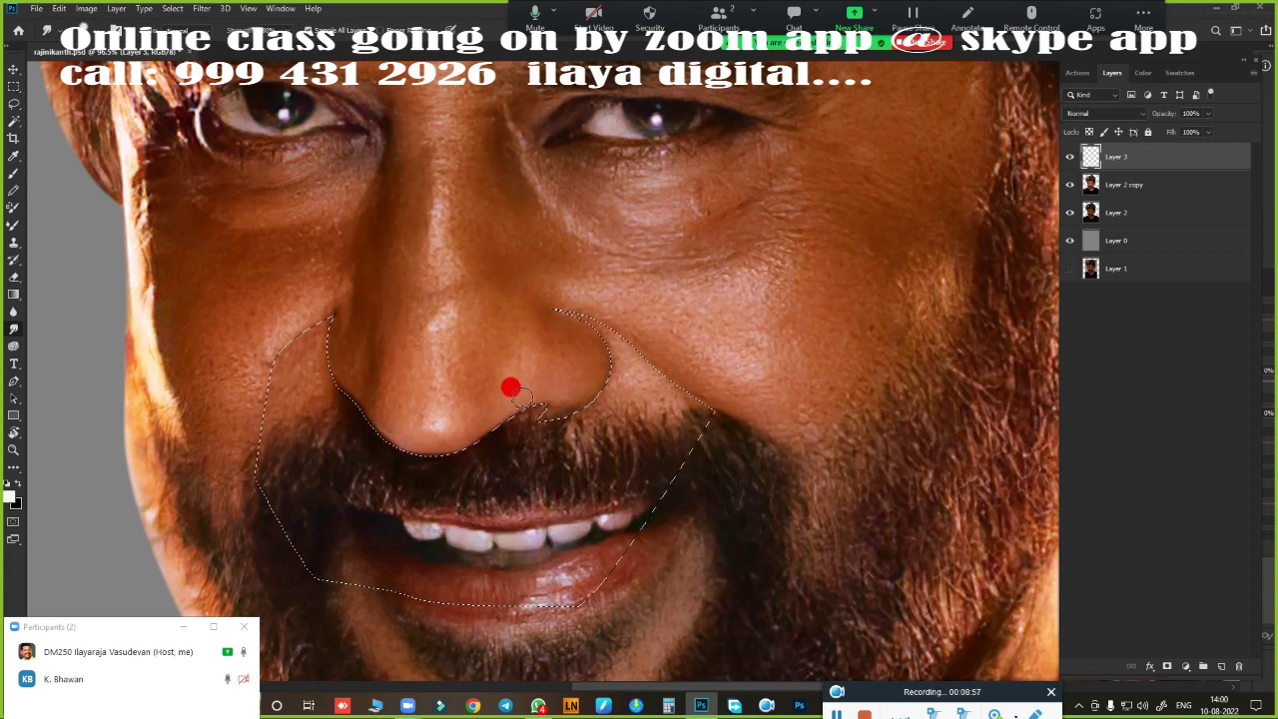
pyautogui.scroll(3, 699, 359)
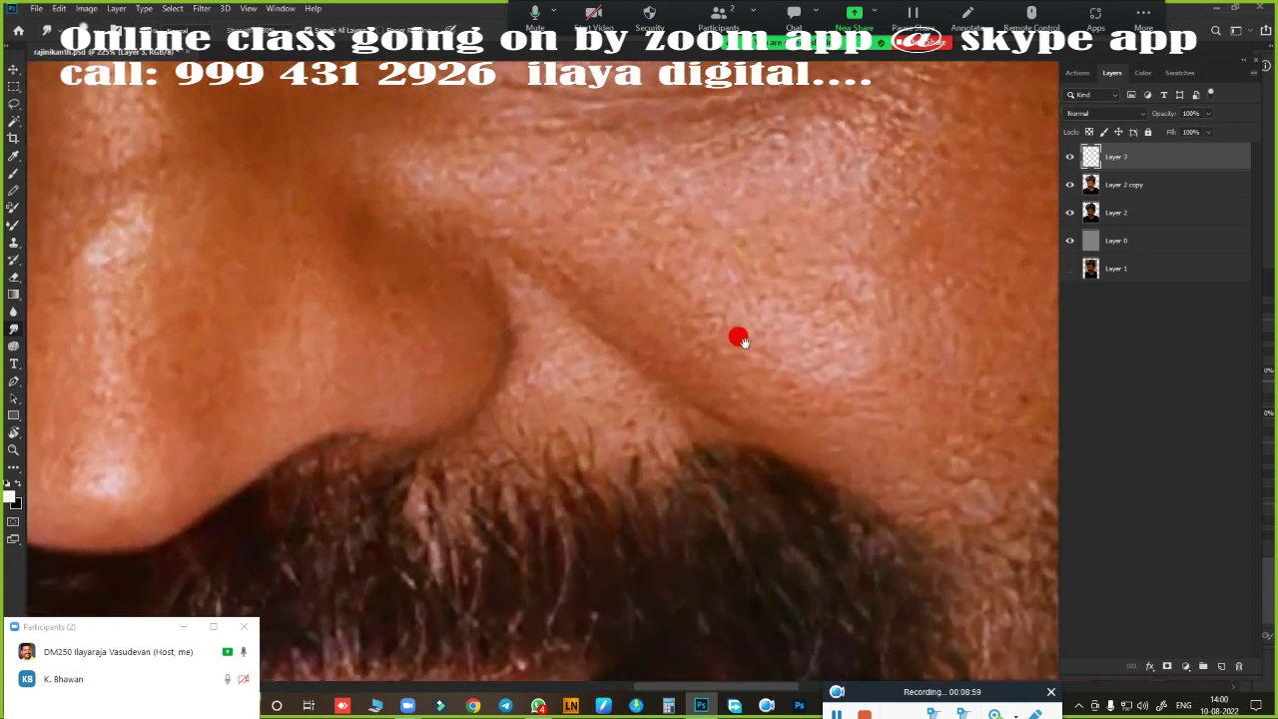
pyautogui.scroll(1, 789, 261)
pyautogui.scroll(1, 770, 313)
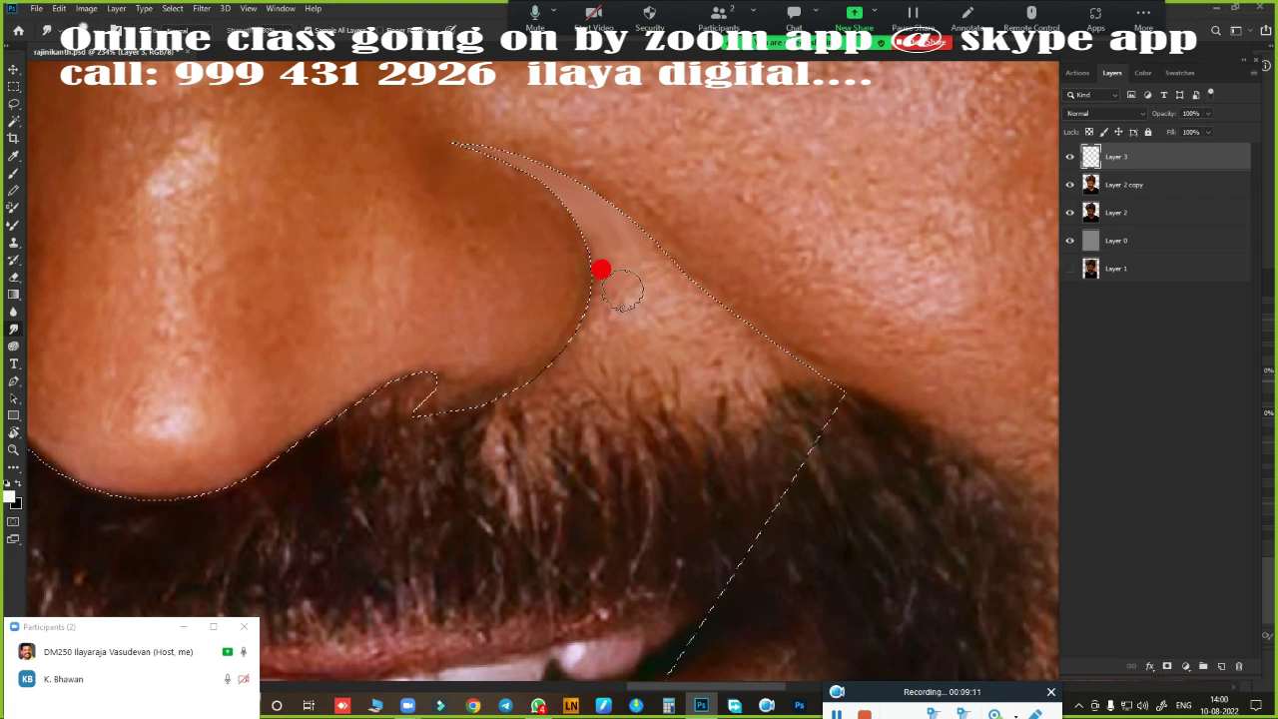
pyautogui.moveTo(666, 320)
pyautogui.mouseDown()
pyautogui.moveTo(638, 279)
pyautogui.moveTo(754, 339)
pyautogui.moveTo(676, 316)
pyautogui.moveTo(719, 322)
pyautogui.moveTo(655, 302)
pyautogui.moveTo(578, 238)
pyautogui.moveTo(582, 290)
pyautogui.moveTo(508, 345)
pyautogui.moveTo(628, 330)
pyautogui.moveTo(593, 341)
pyautogui.moveTo(627, 322)
pyautogui.moveTo(659, 336)
pyautogui.moveTo(722, 410)
pyautogui.moveTo(784, 382)
pyautogui.moveTo(642, 319)
pyautogui.moveTo(809, 349)
pyautogui.moveTo(625, 290)
pyautogui.moveTo(478, 335)
pyautogui.moveTo(593, 262)
pyautogui.moveTo(499, 155)
pyautogui.moveTo(683, 321)
pyautogui.moveTo(744, 322)
pyautogui.moveTo(819, 370)
pyautogui.moveTo(539, 423)
pyautogui.moveTo(675, 515)
pyautogui.mouseUp()
# - Erase the stray paint spilled over the moustache edge on Layer 3
pyautogui.scroll(-5, 676, 515)
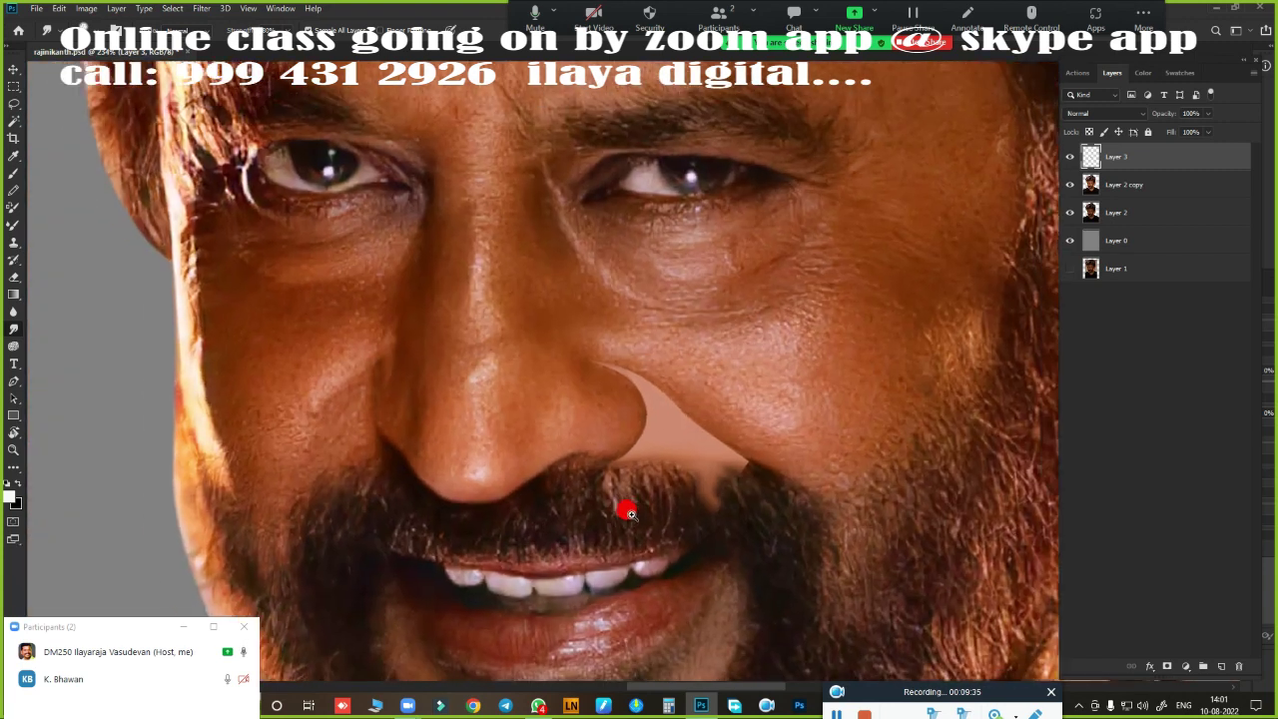
pyautogui.scroll(2, 685, 430)
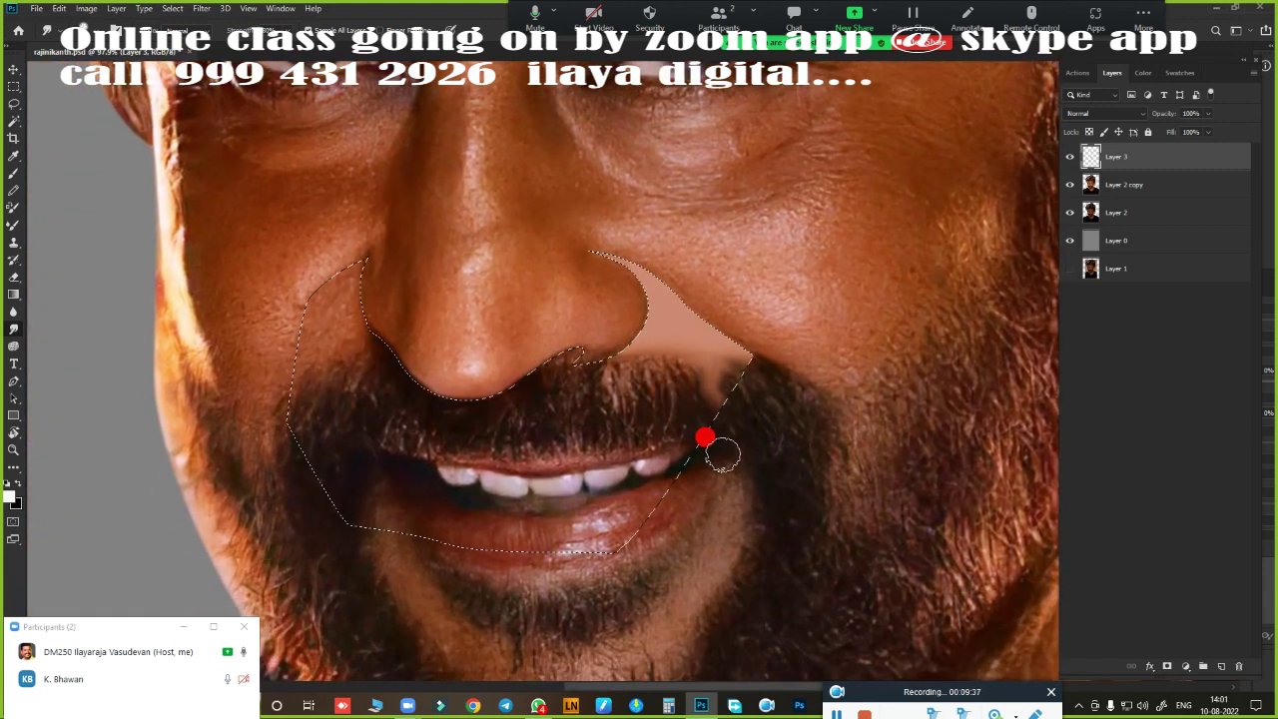
pyautogui.click(13, 277)
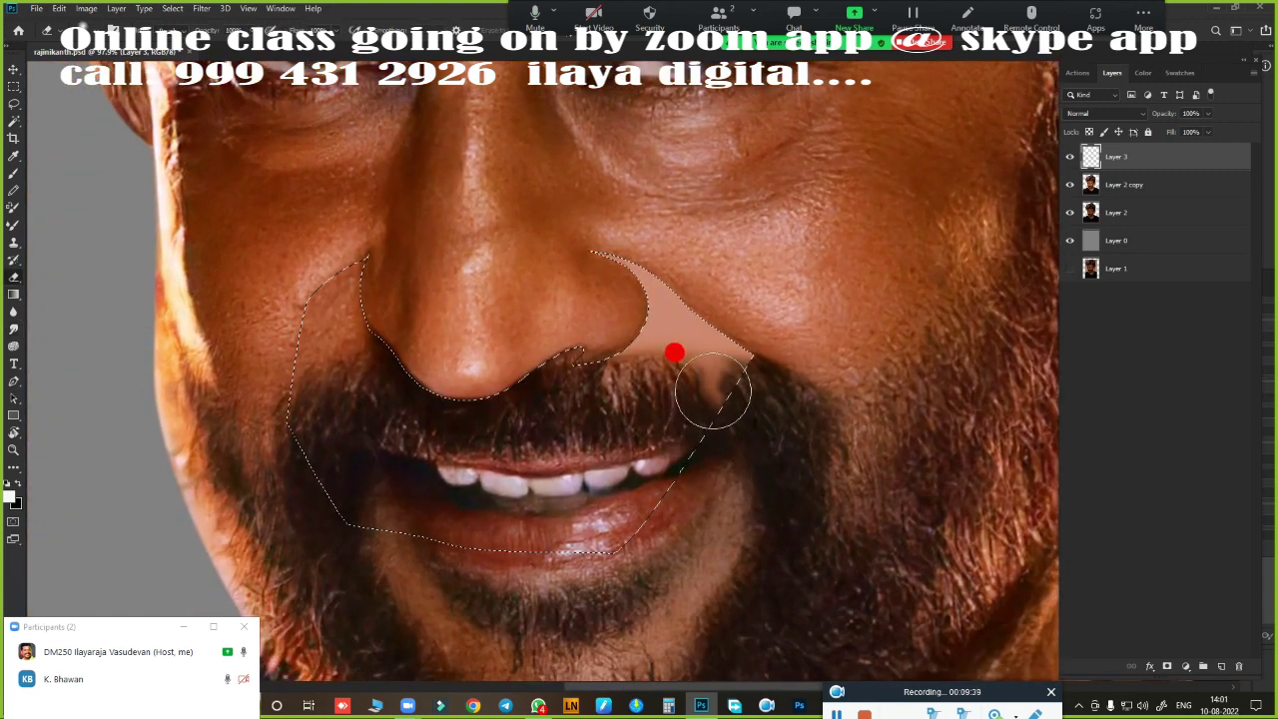
pyautogui.moveTo(672, 350)
pyautogui.mouseDown()
pyautogui.moveTo(645, 370)
pyautogui.moveTo(675, 347)
pyautogui.moveTo(699, 368)
pyautogui.mouseUp()
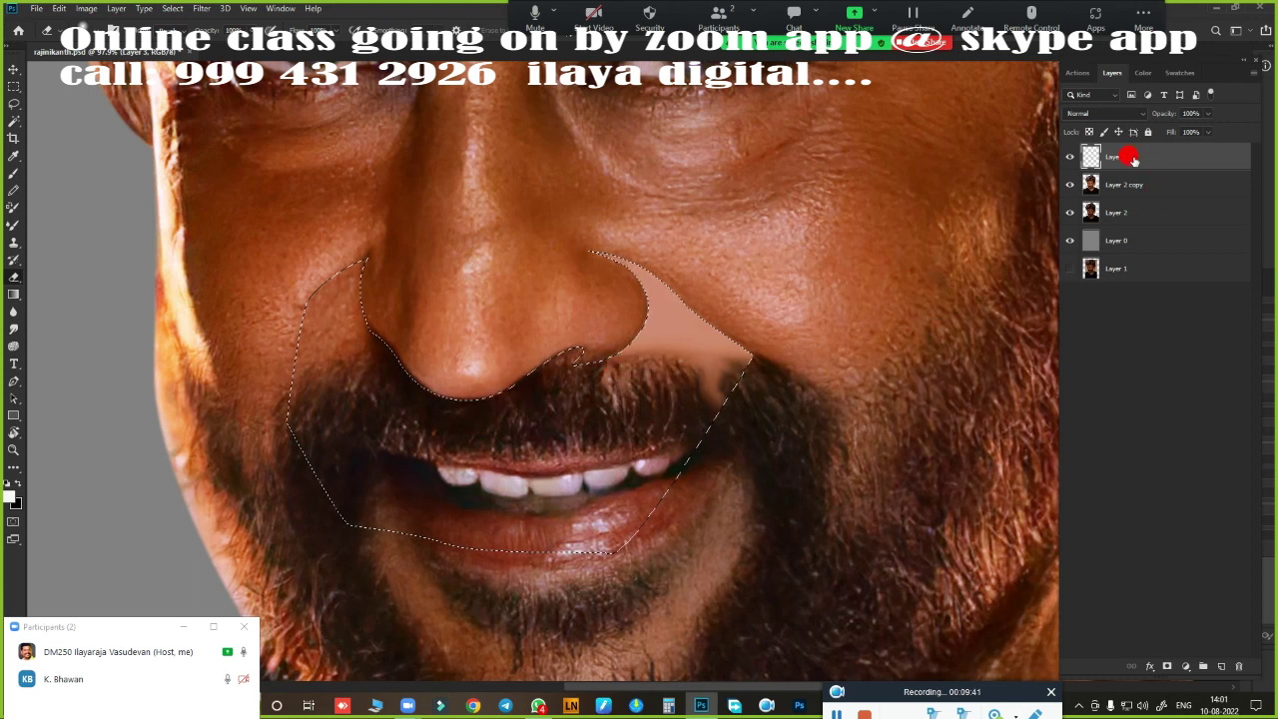
pyautogui.moveTo(676, 326); pyautogui.dragTo(616, 356)
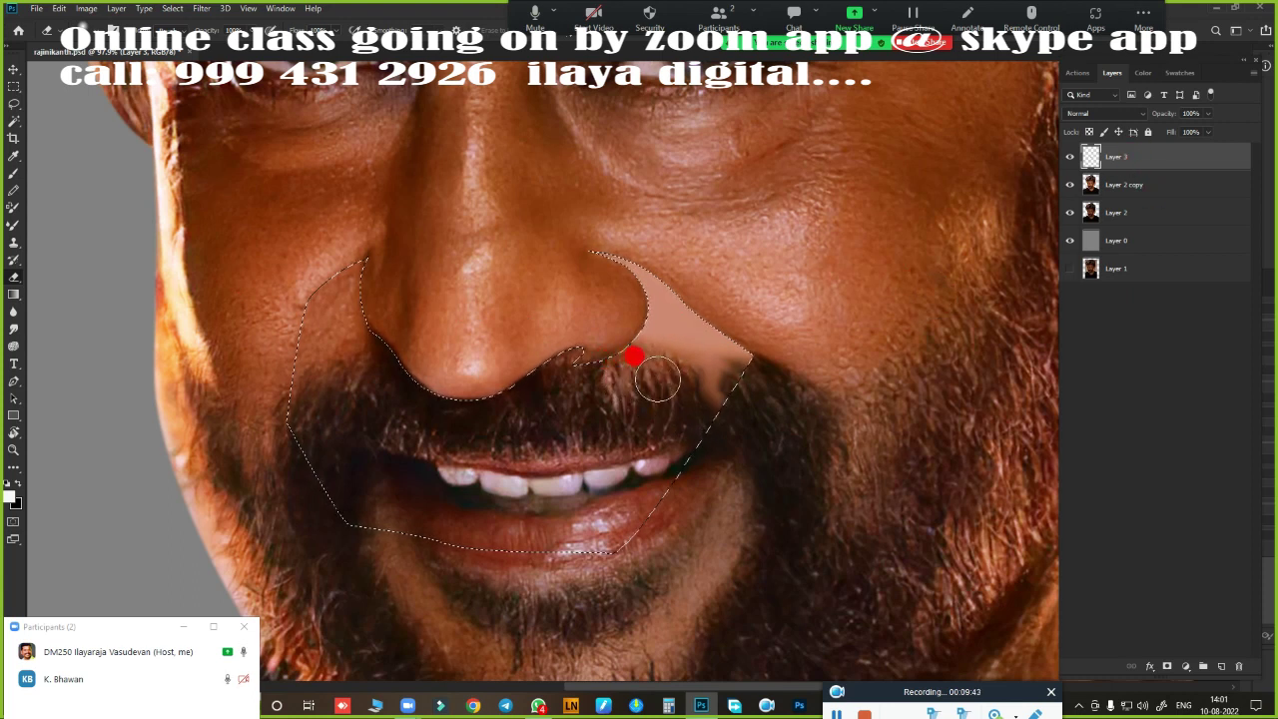
pyautogui.moveTo(686, 377)
pyautogui.mouseDown()
pyautogui.moveTo(708, 365)
pyautogui.moveTo(833, 485)
pyautogui.moveTo(681, 421)
pyautogui.mouseUp()
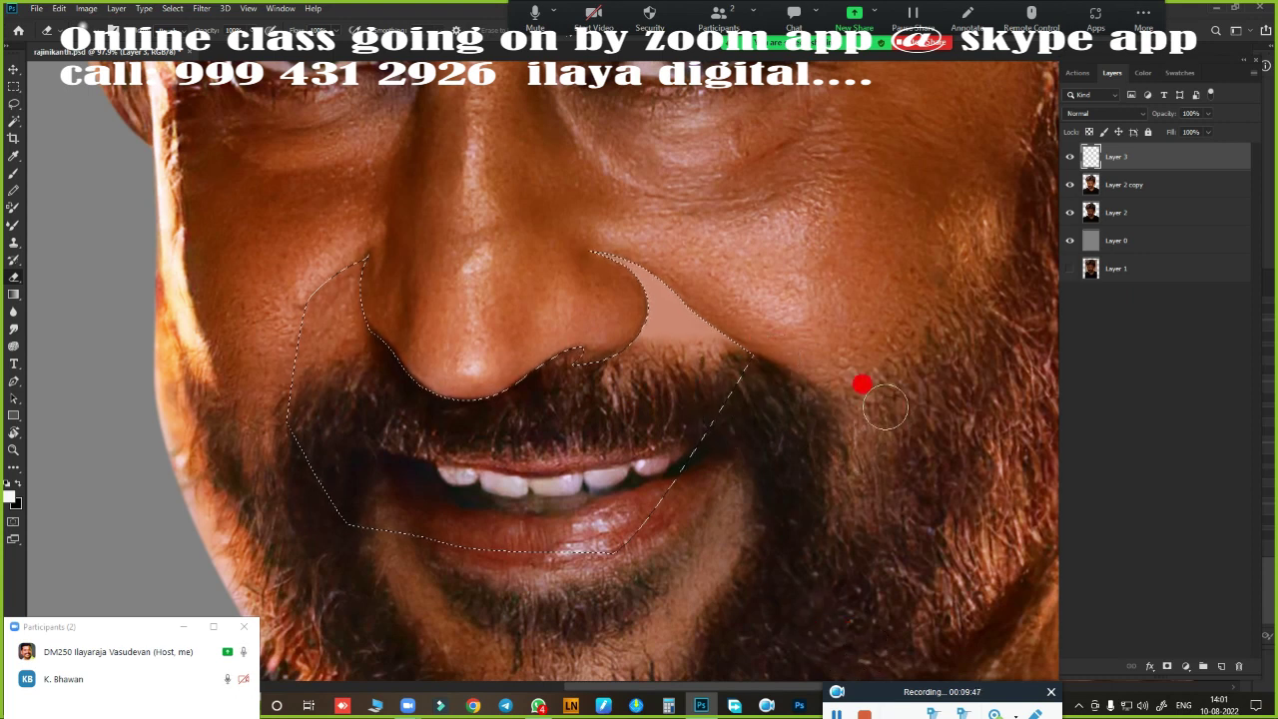
# - Paint smooth skin tone down the crease beside the left nostril
pyautogui.scroll(3, 378, 387)
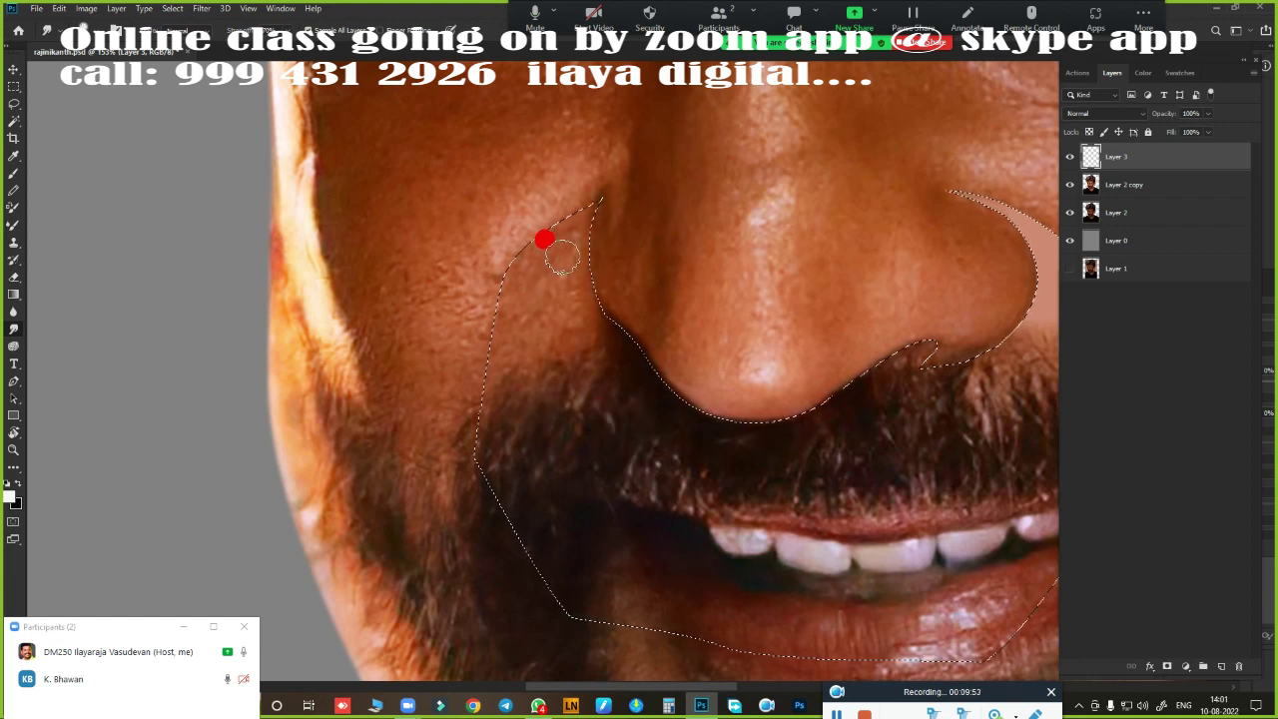
pyautogui.moveTo(559, 257)
pyautogui.mouseDown()
pyautogui.moveTo(547, 334)
pyautogui.moveTo(526, 336)
pyautogui.mouseUp()
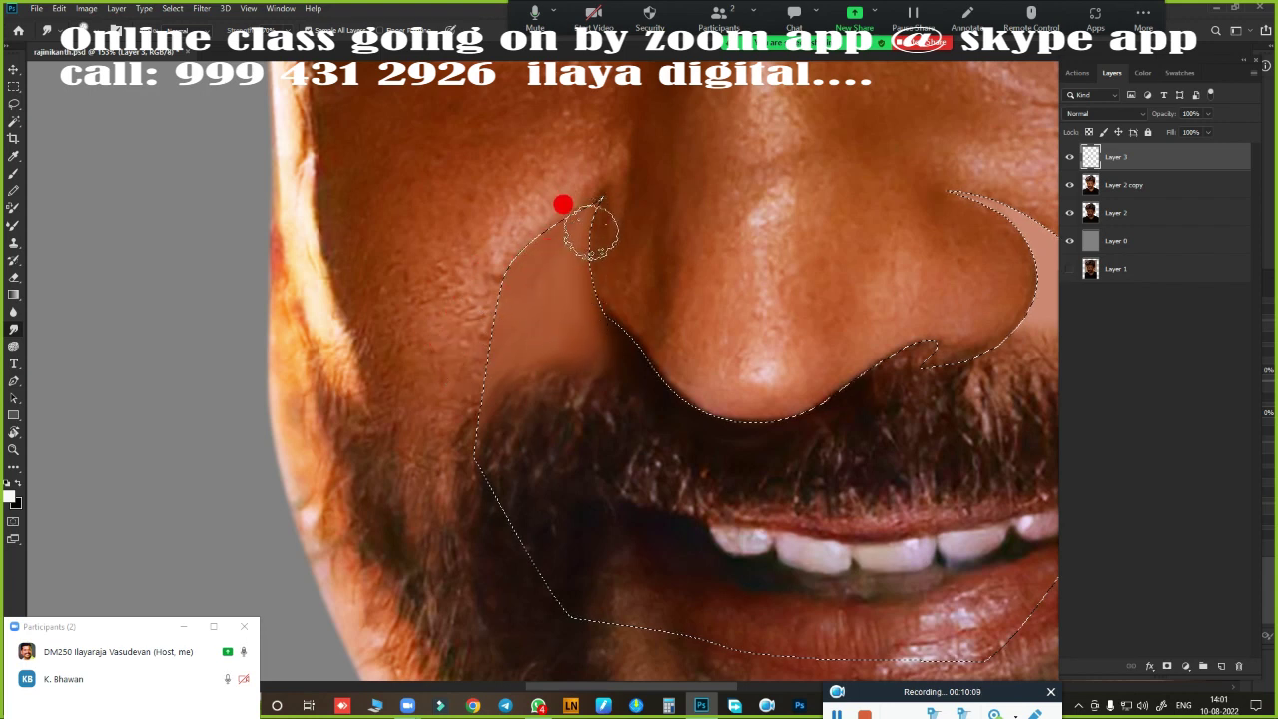
pyautogui.scroll(2, 610, 373)
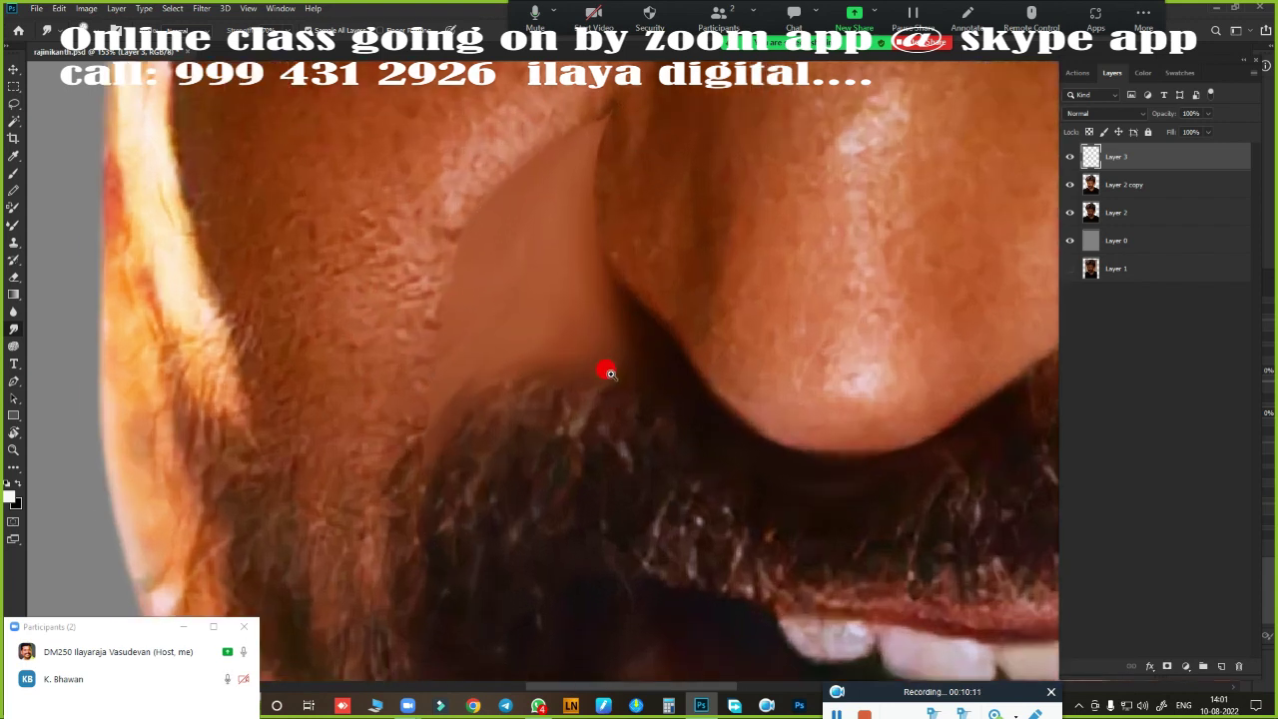
pyautogui.scroll(2, 610, 374)
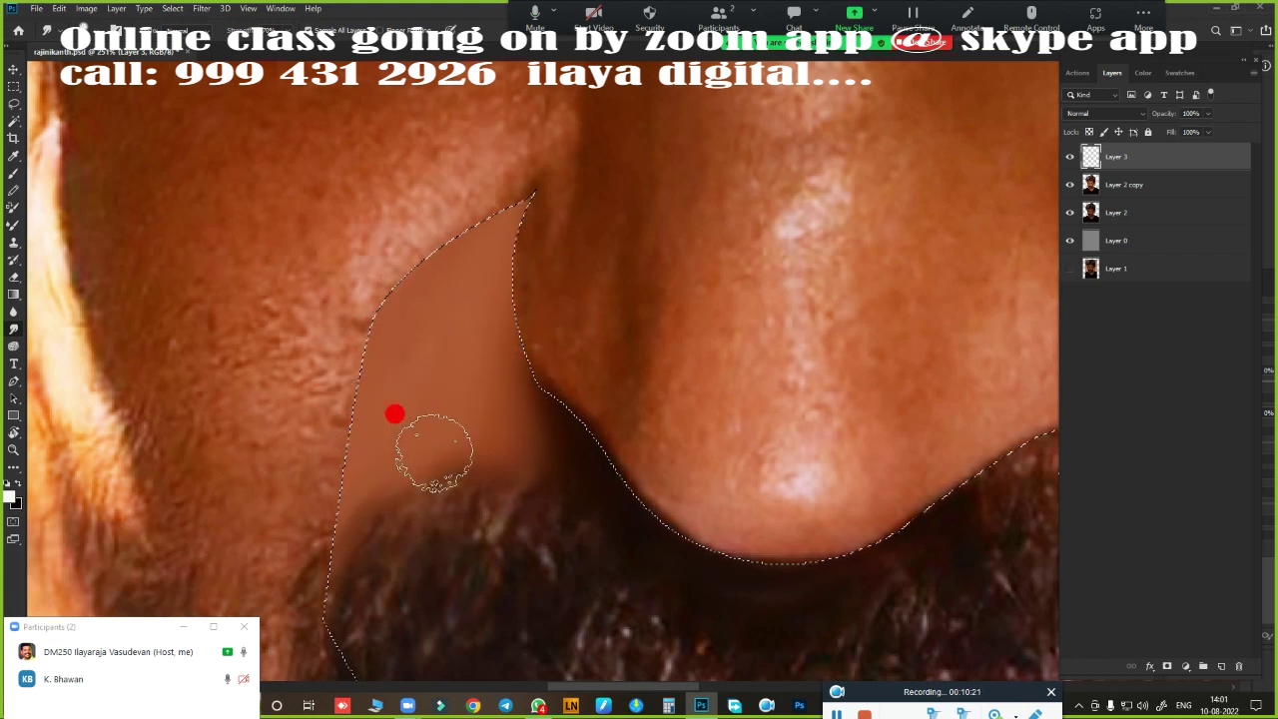
pyautogui.moveTo(436, 529); pyautogui.dragTo(522, 633)
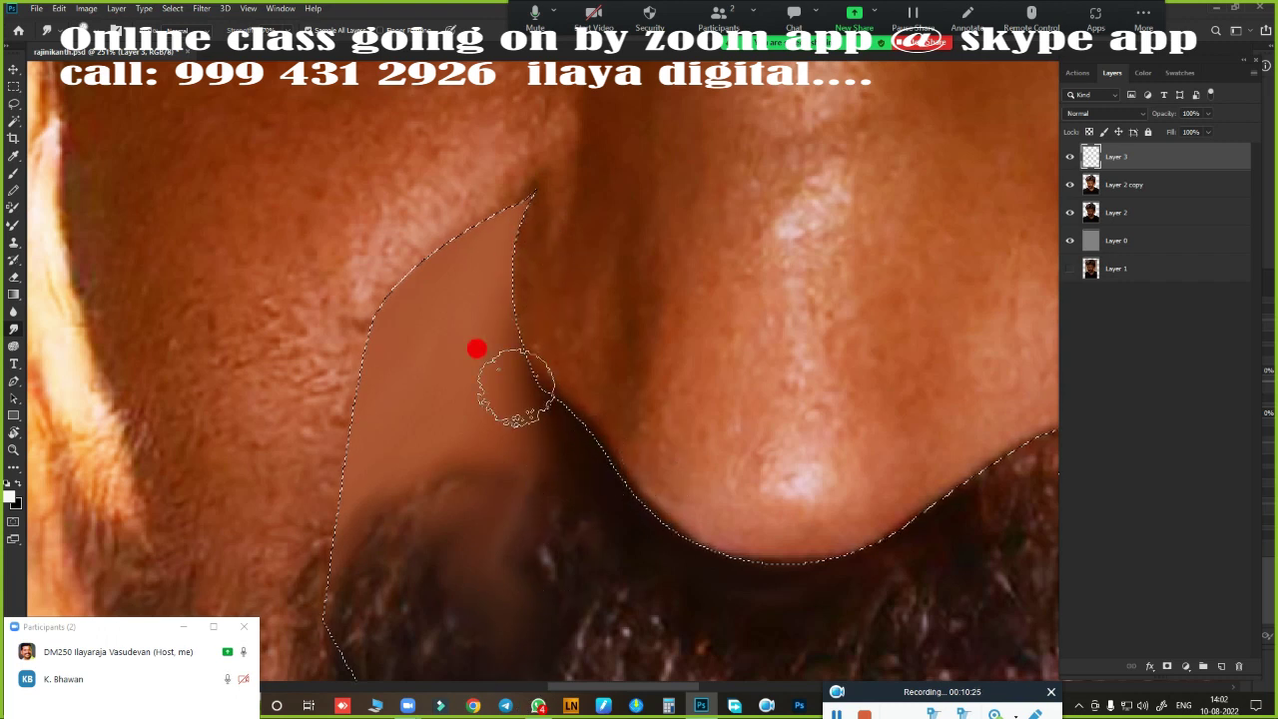
pyautogui.scroll(-5, 500, 363)
# - Erase paint spilled over the left beard with an enlarged Eraser, then recentre the face
pyautogui.scroll(-2, 599, 262)
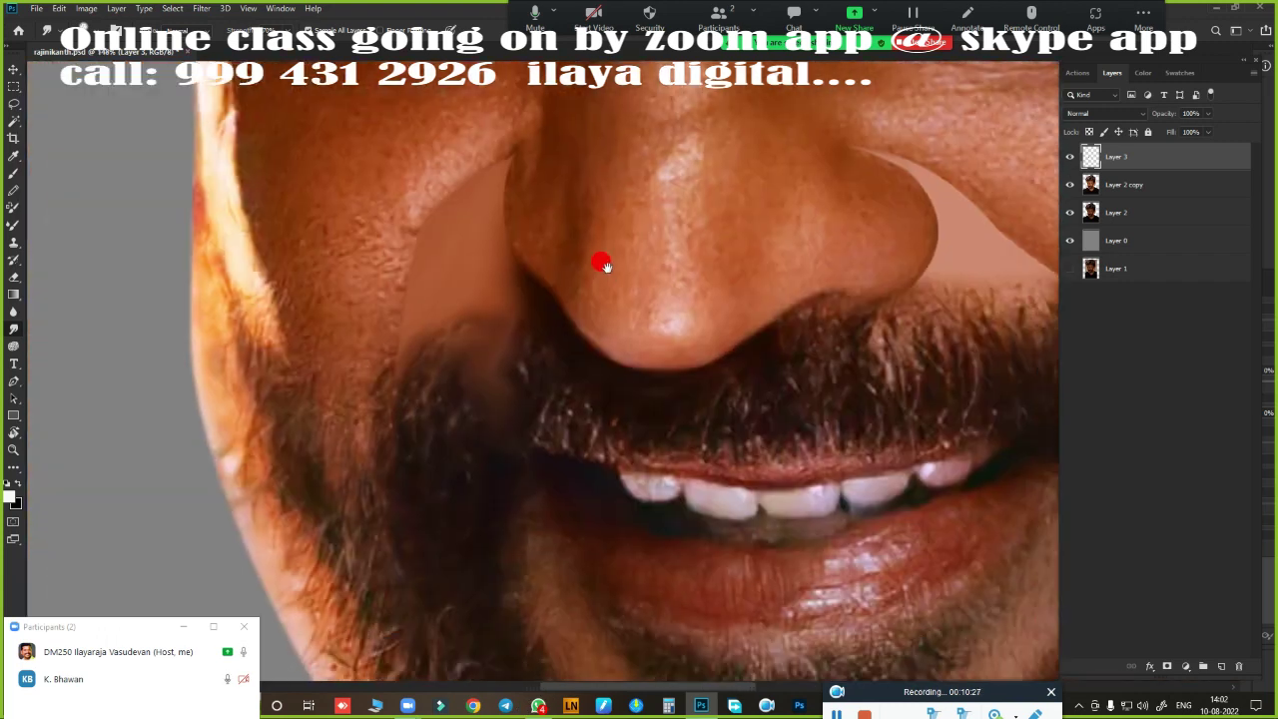
pyautogui.press('e')
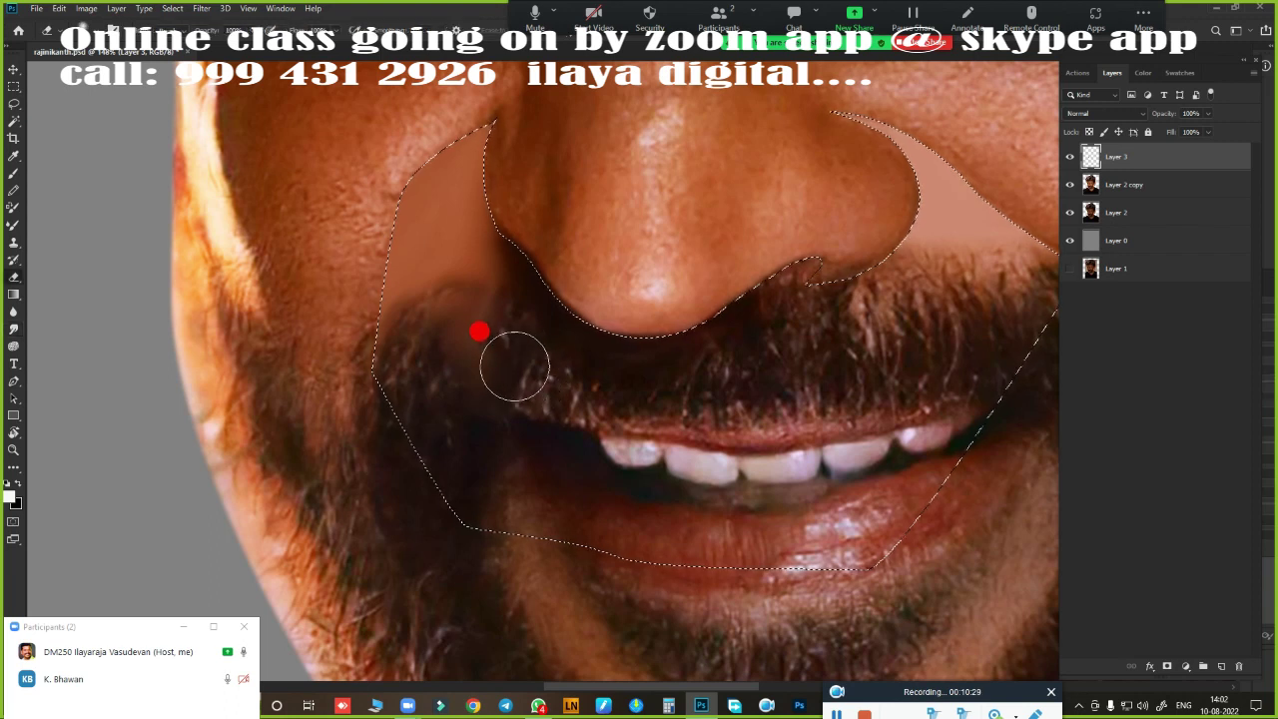
pyautogui.press(']')
pyautogui.press(']')
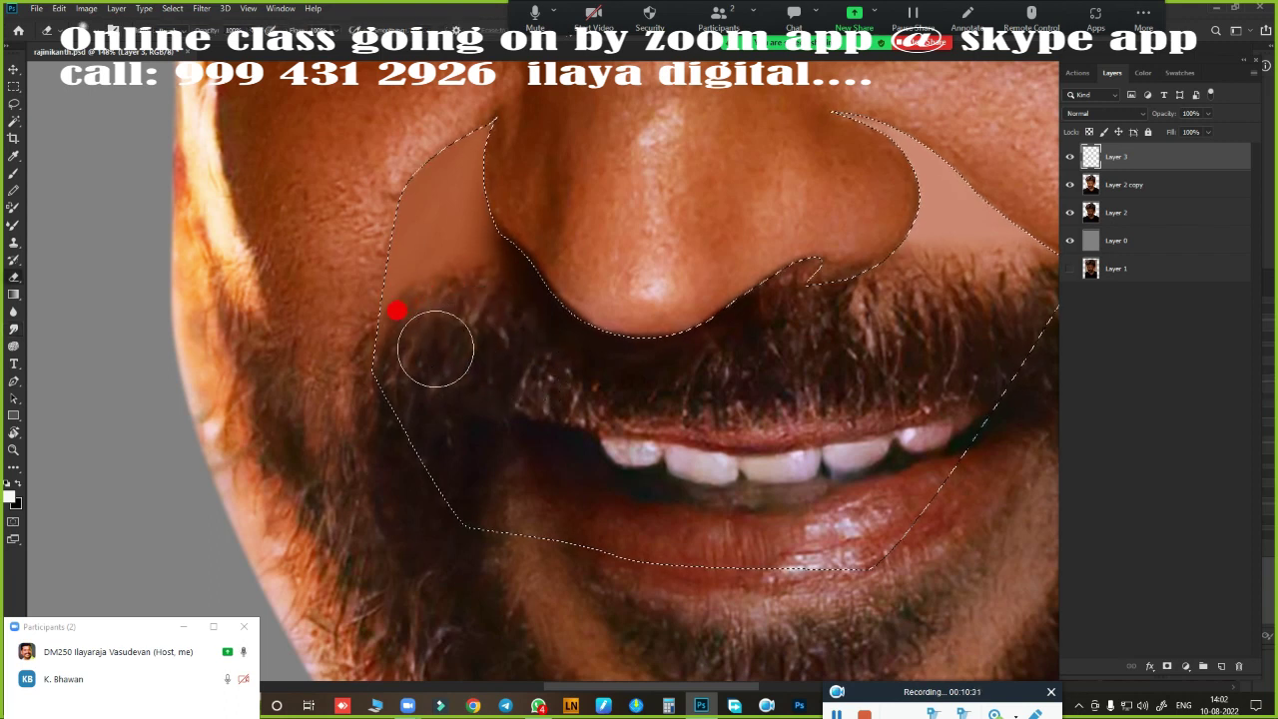
pyautogui.moveTo(435, 348)
pyautogui.mouseDown()
pyautogui.moveTo(433, 305)
pyautogui.moveTo(363, 374)
pyautogui.mouseUp()
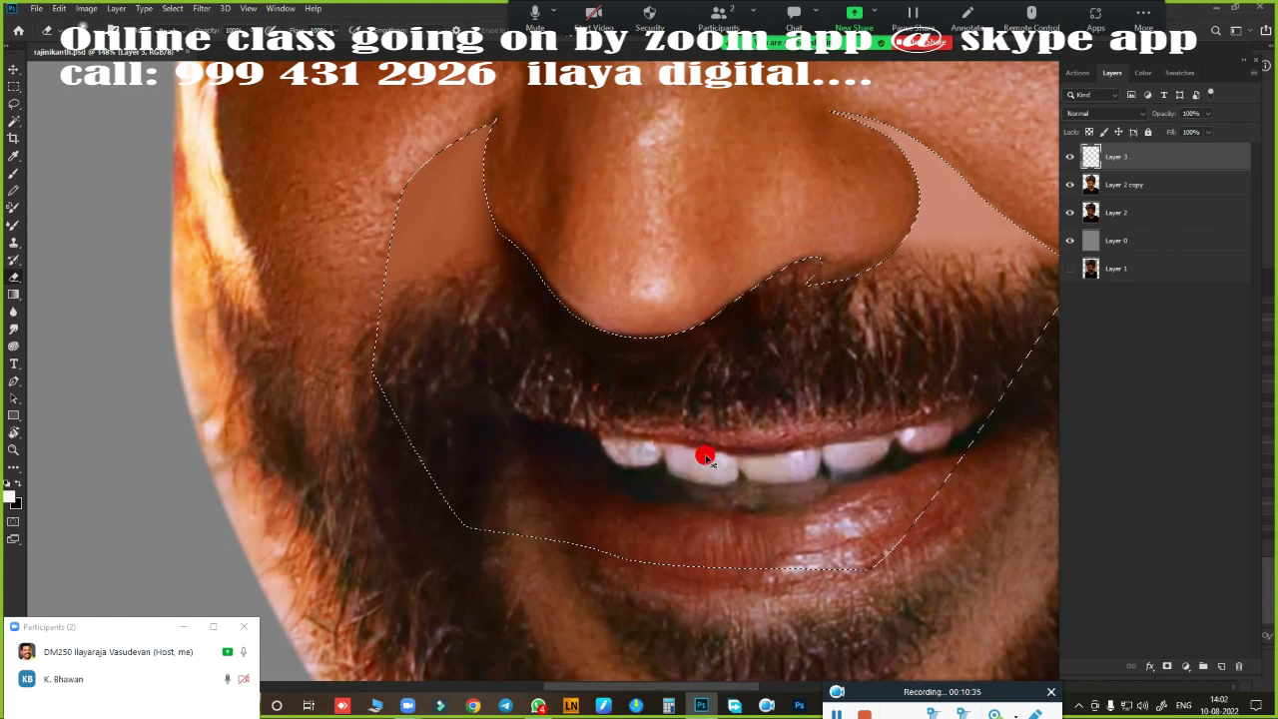
pyautogui.scroll(-3, 714, 450)
pyautogui.moveTo(720, 451); pyautogui.dragTo(705, 476)
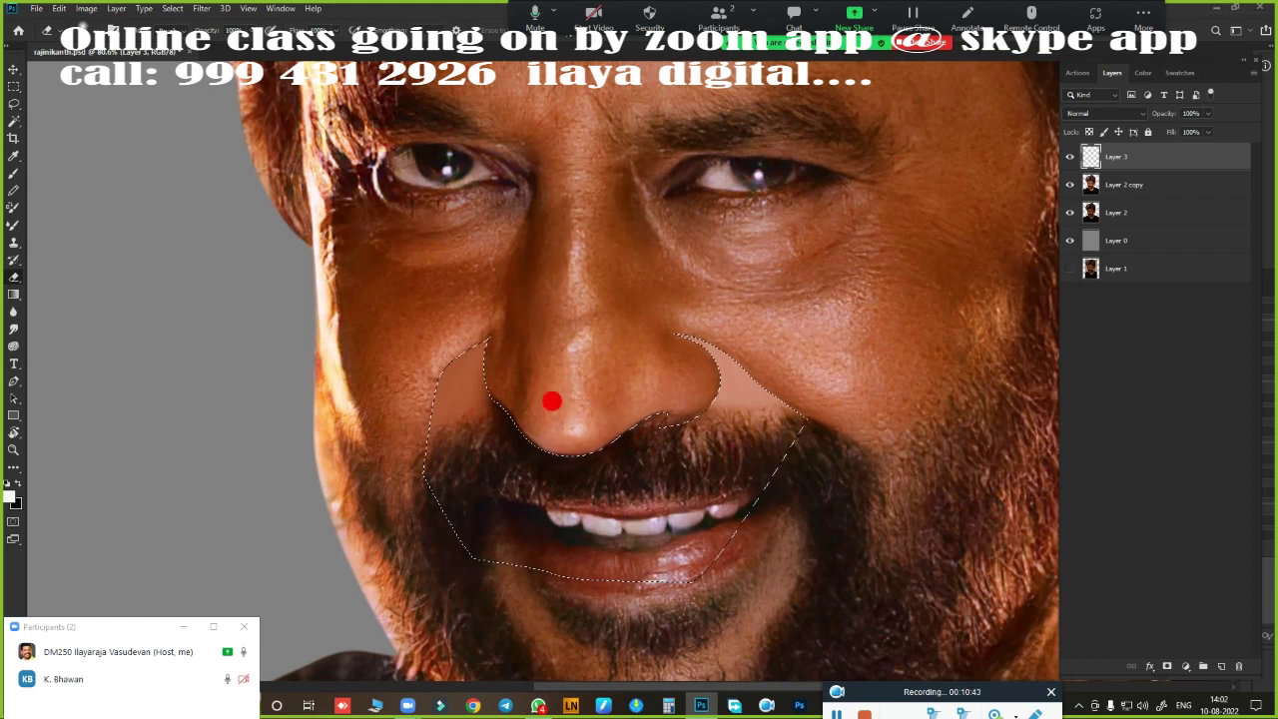
# - Smooth the nose tip skin with the J brush and deselect to judge the result
pyautogui.scroll(3, 614, 409)
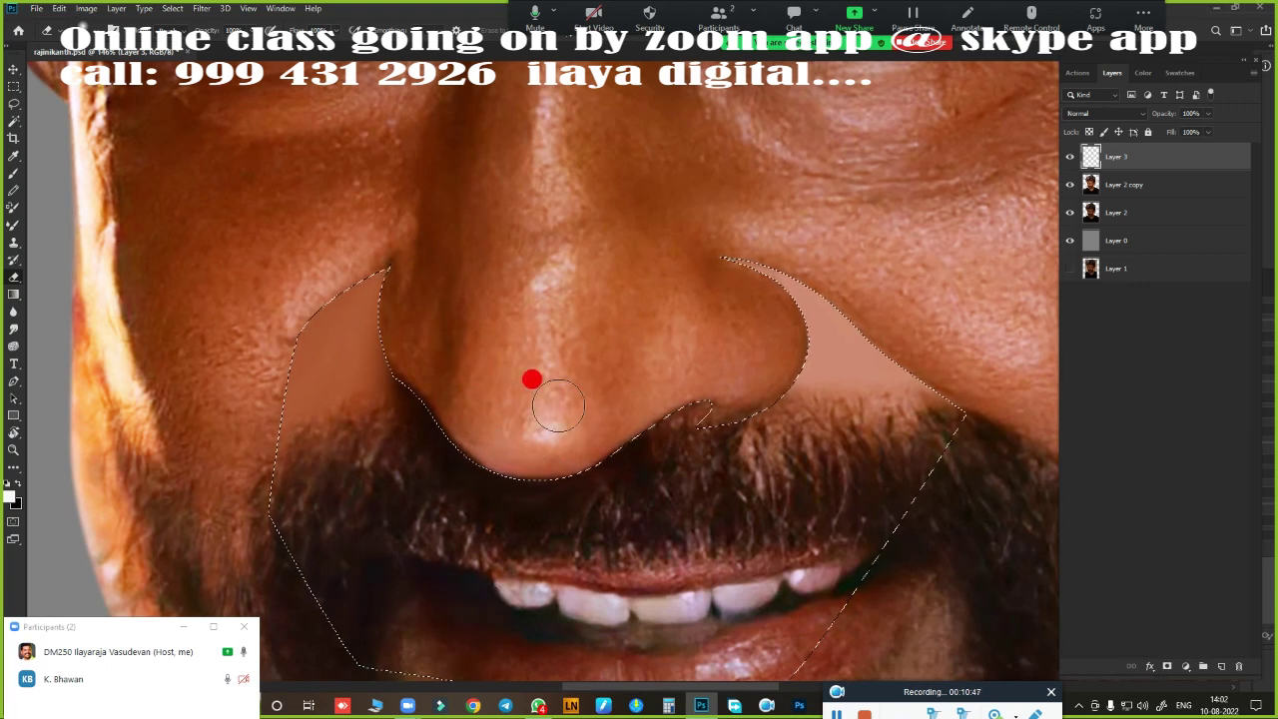
pyautogui.press('j')
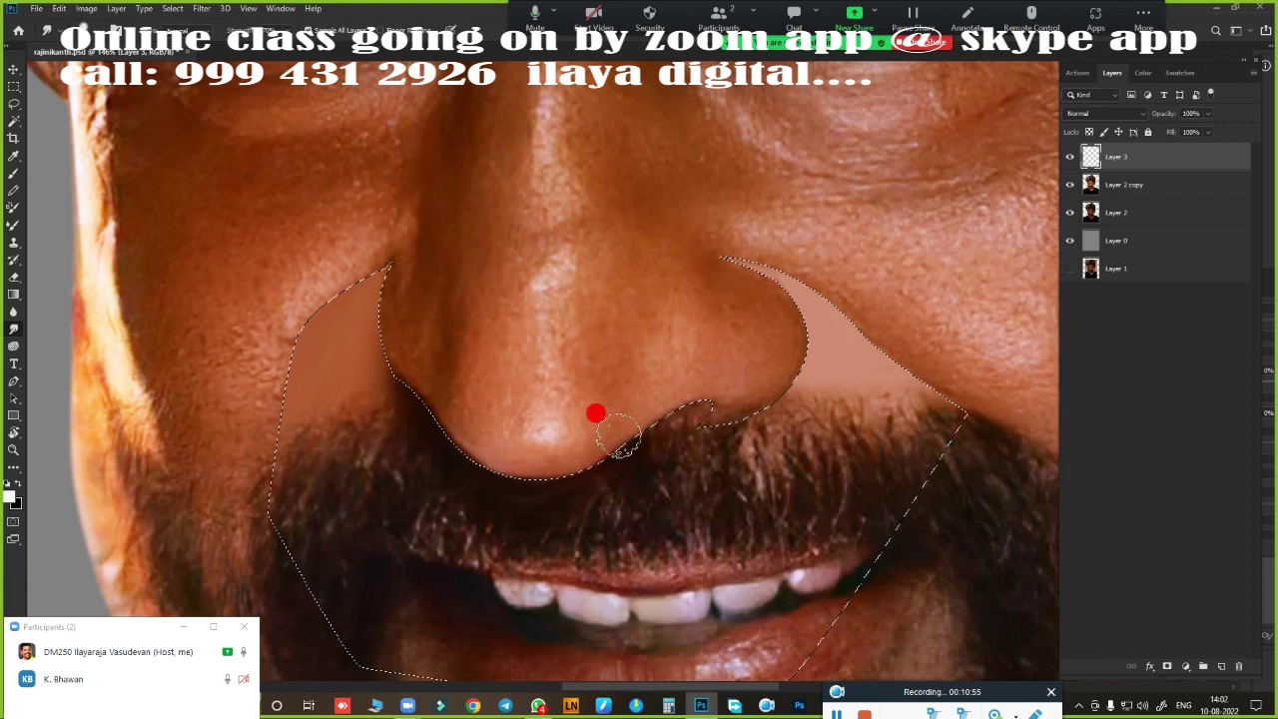
pyautogui.moveTo(546, 429)
pyautogui.mouseDown()
pyautogui.moveTo(533, 328)
pyautogui.moveTo(593, 339)
pyautogui.moveTo(636, 462)
pyautogui.mouseUp()
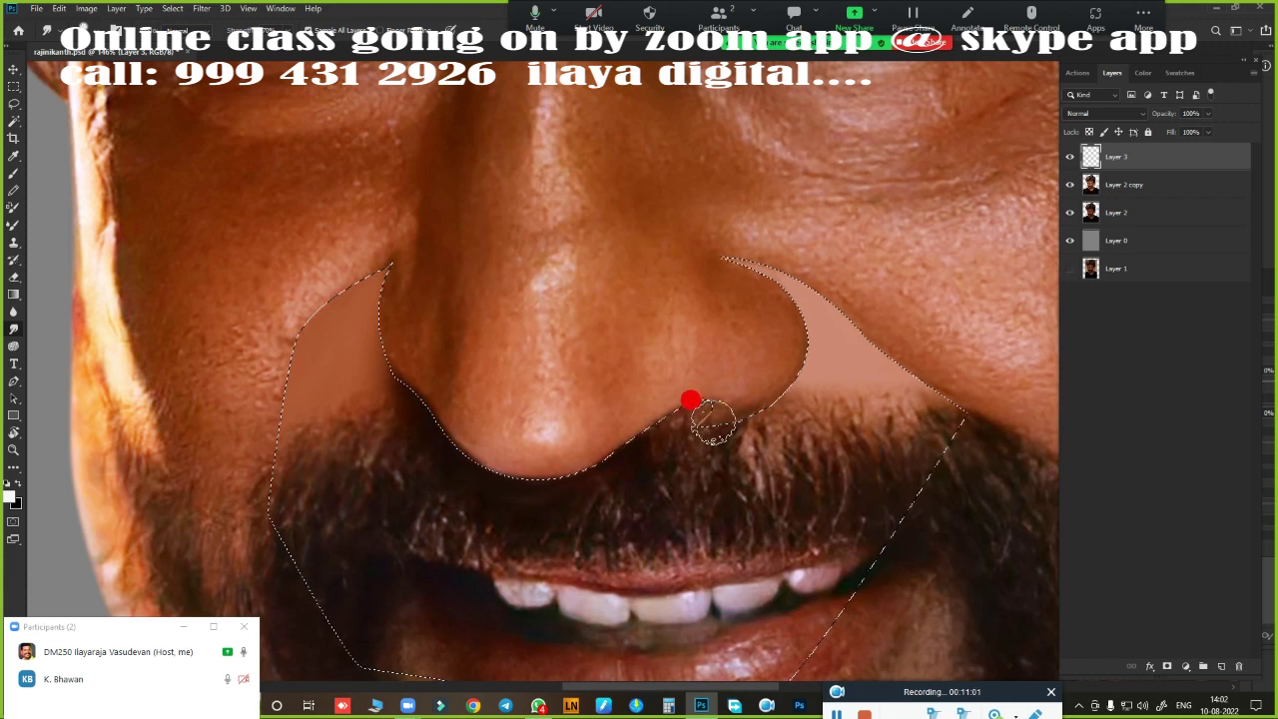
pyautogui.hotkey('ctrl', 'd')
pyautogui.scroll(-2, 648, 380)
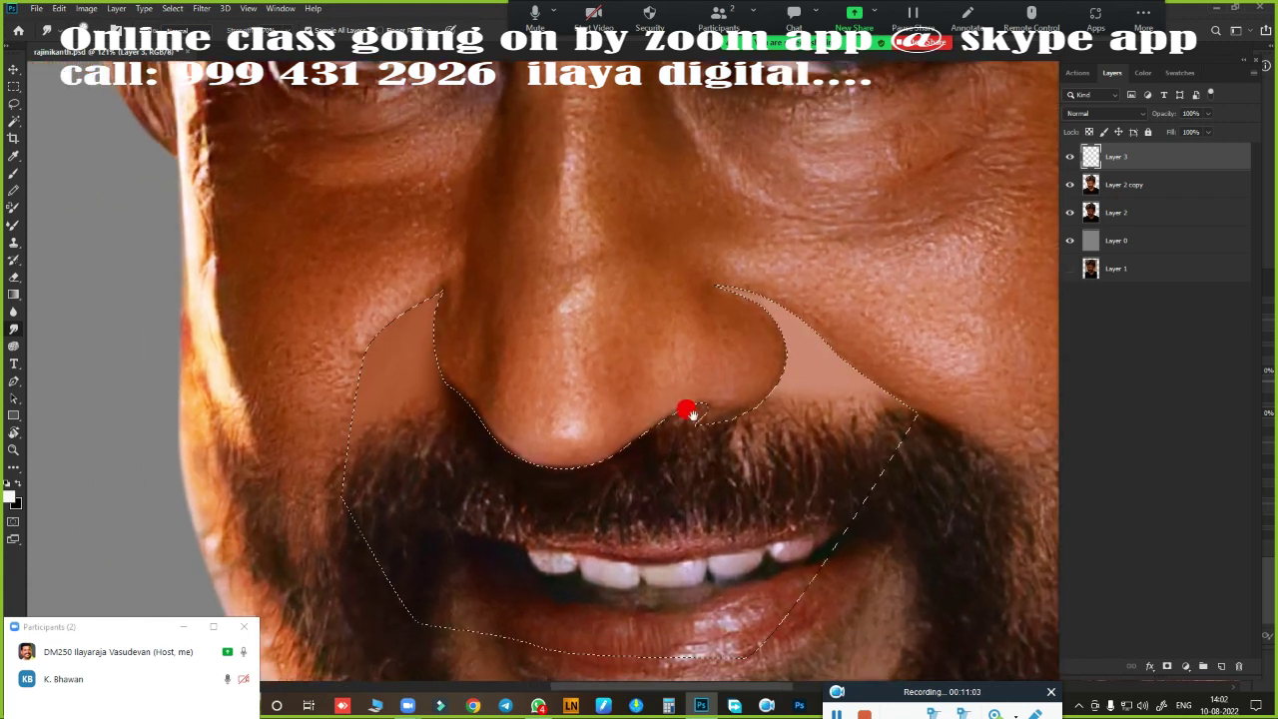
# - Reselect the nose area and set up a 200-pixel Feather Selection for it
pyautogui.scroll(1, 679, 335)
pyautogui.scroll(2, 689, 343)
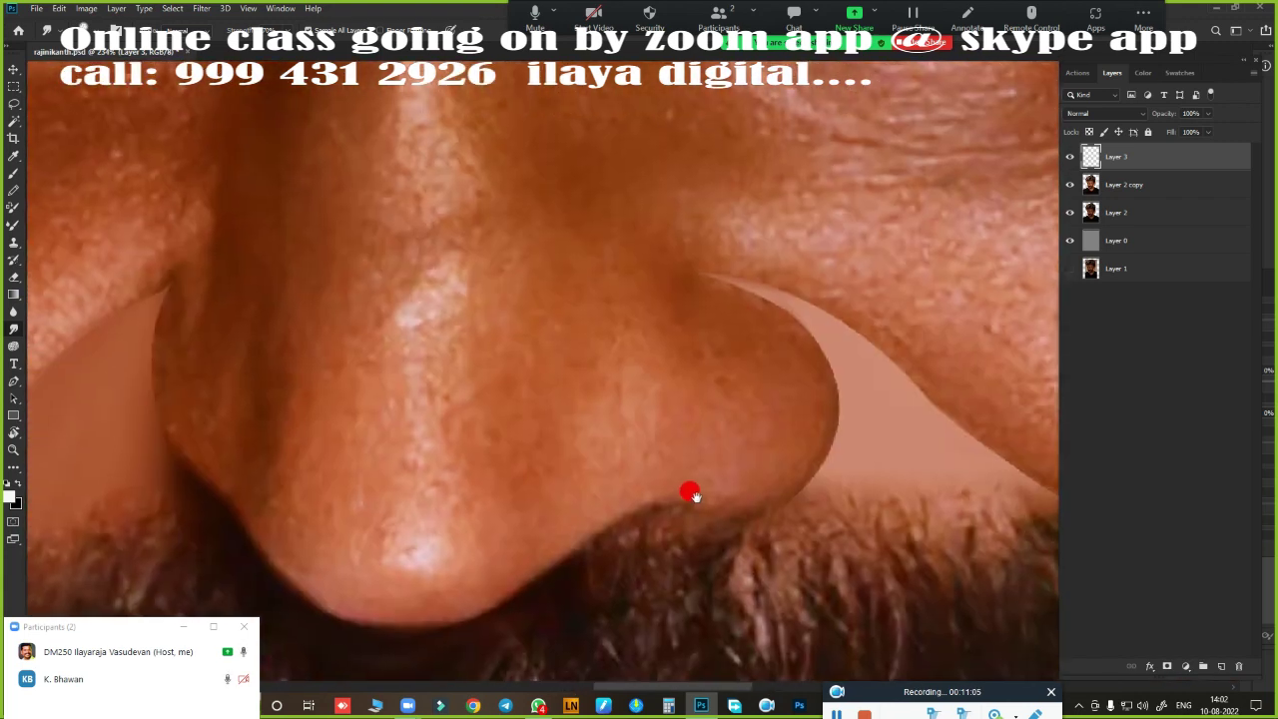
pyautogui.hotkey('ctrl', 'shift', 'd')
pyautogui.hotkey('shift', 'F6')
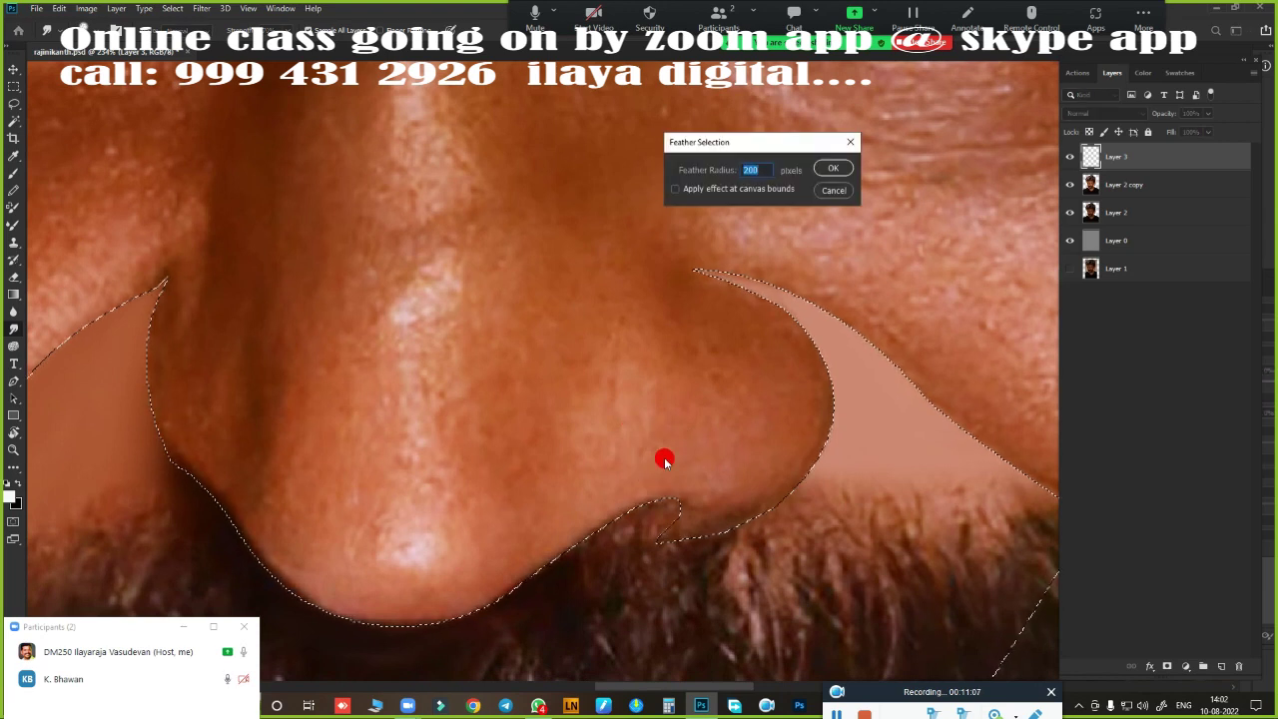
# - Apply the 200-pixel feather and bring up the Brush Settings panel (F5)
pyautogui.press('Return')
pyautogui.scroll(-1, 639, 410)
pyautogui.hscroll(2, 649, 389)
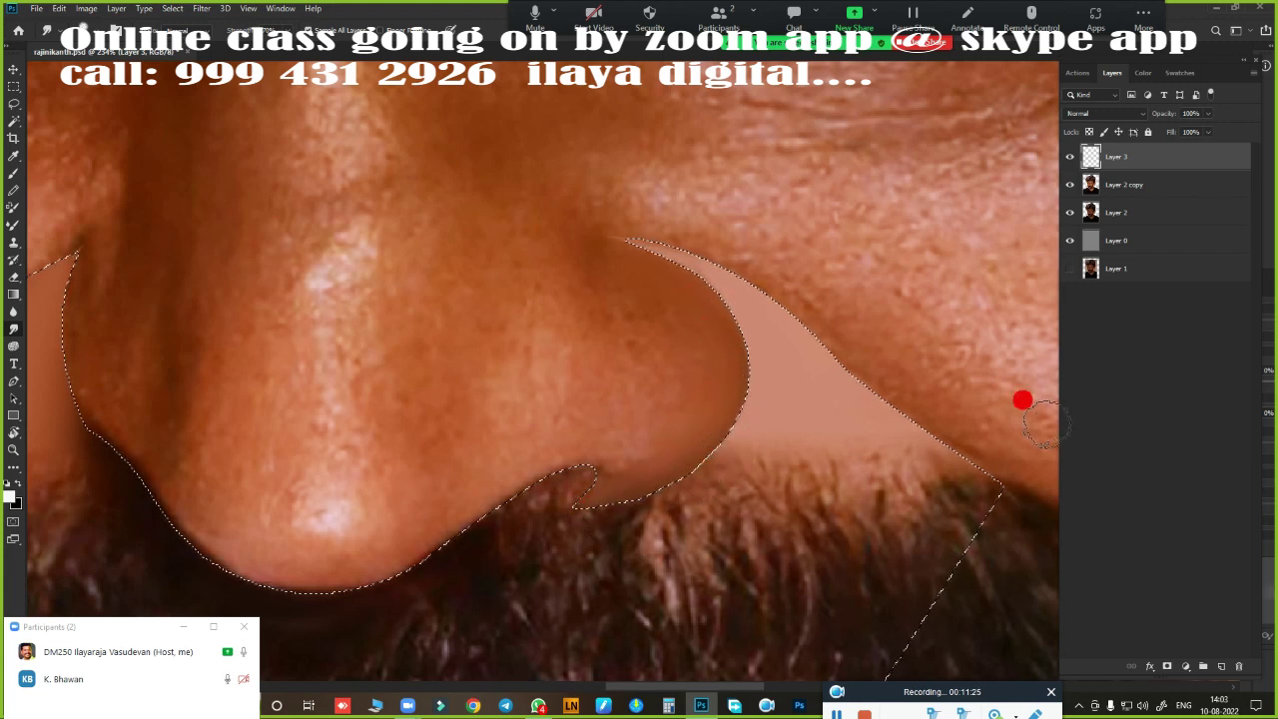
pyautogui.press('F5')
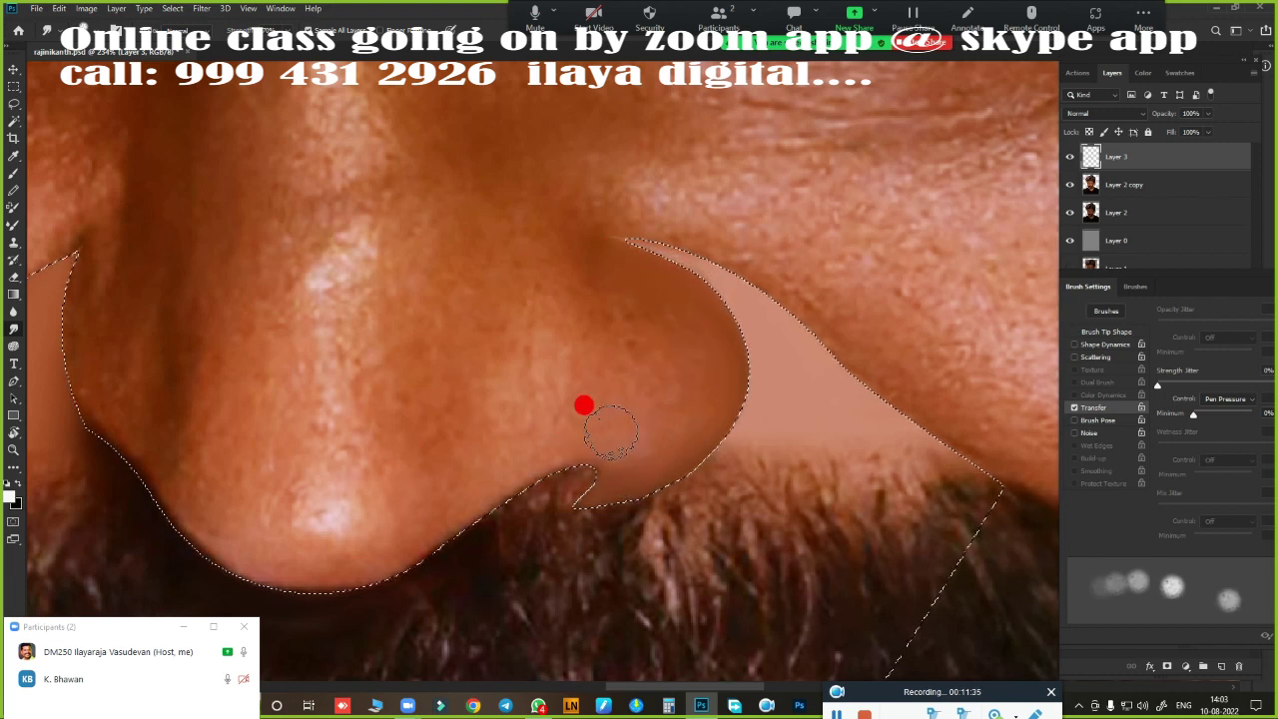
# - Blend skin across the nostril notch, the left nostril, and the nose's lower and left edges
pyautogui.moveTo(604, 457)
pyautogui.mouseDown()
pyautogui.moveTo(516, 461)
pyautogui.moveTo(765, 408)
pyautogui.mouseUp()
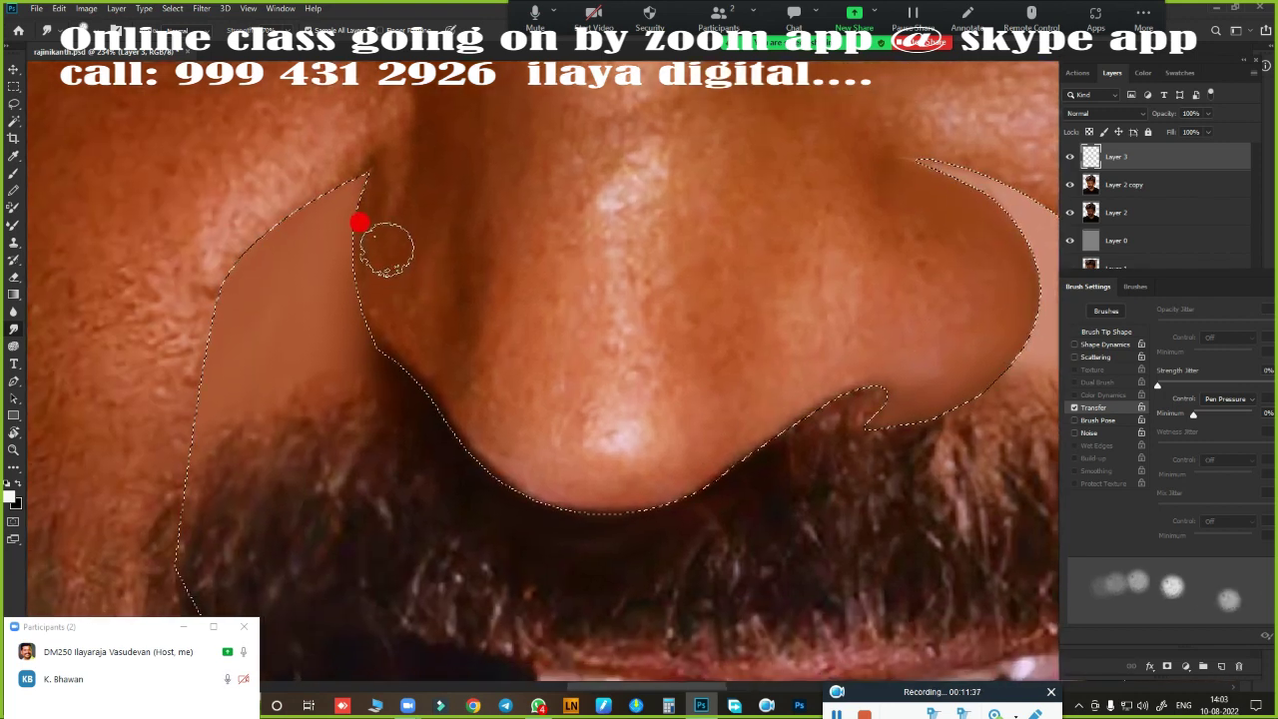
pyautogui.moveTo(386, 255)
pyautogui.mouseDown()
pyautogui.moveTo(375, 186)
pyautogui.moveTo(367, 228)
pyautogui.mouseUp()
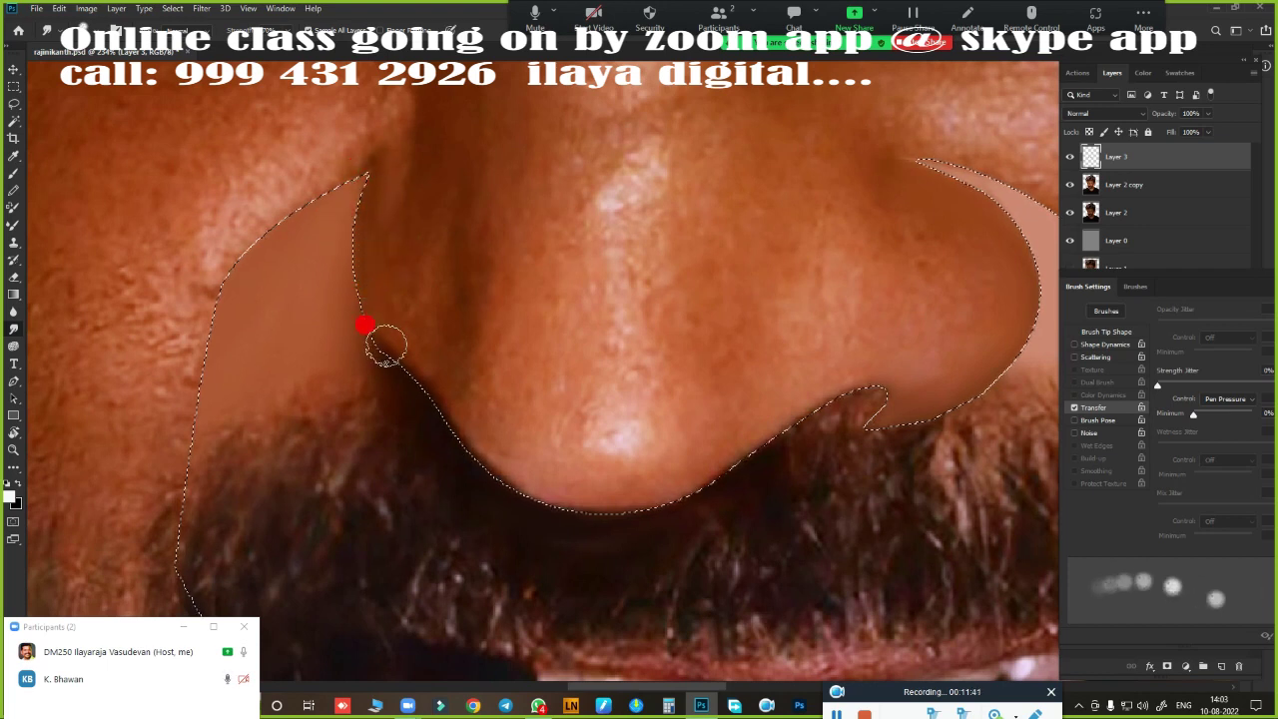
pyautogui.moveTo(386, 346)
pyautogui.mouseDown()
pyautogui.moveTo(350, 293)
pyautogui.moveTo(444, 327)
pyautogui.mouseUp()
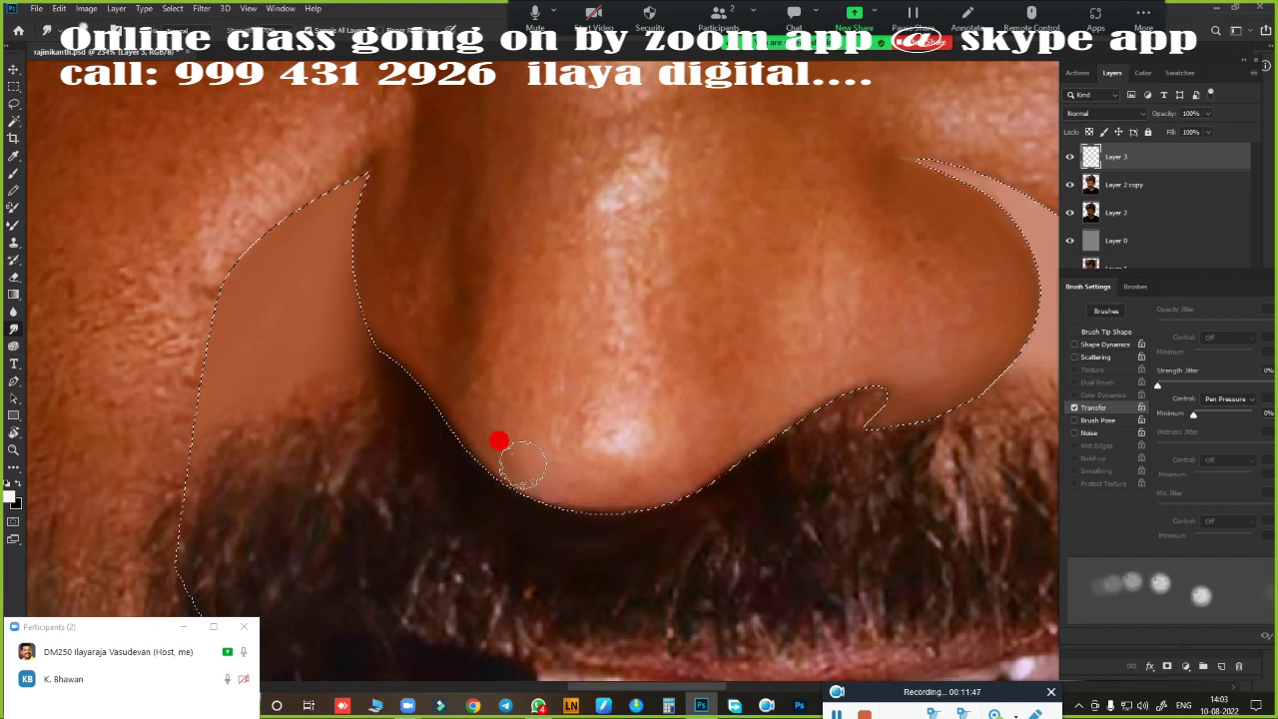
pyautogui.moveTo(577, 488); pyautogui.dragTo(694, 480)
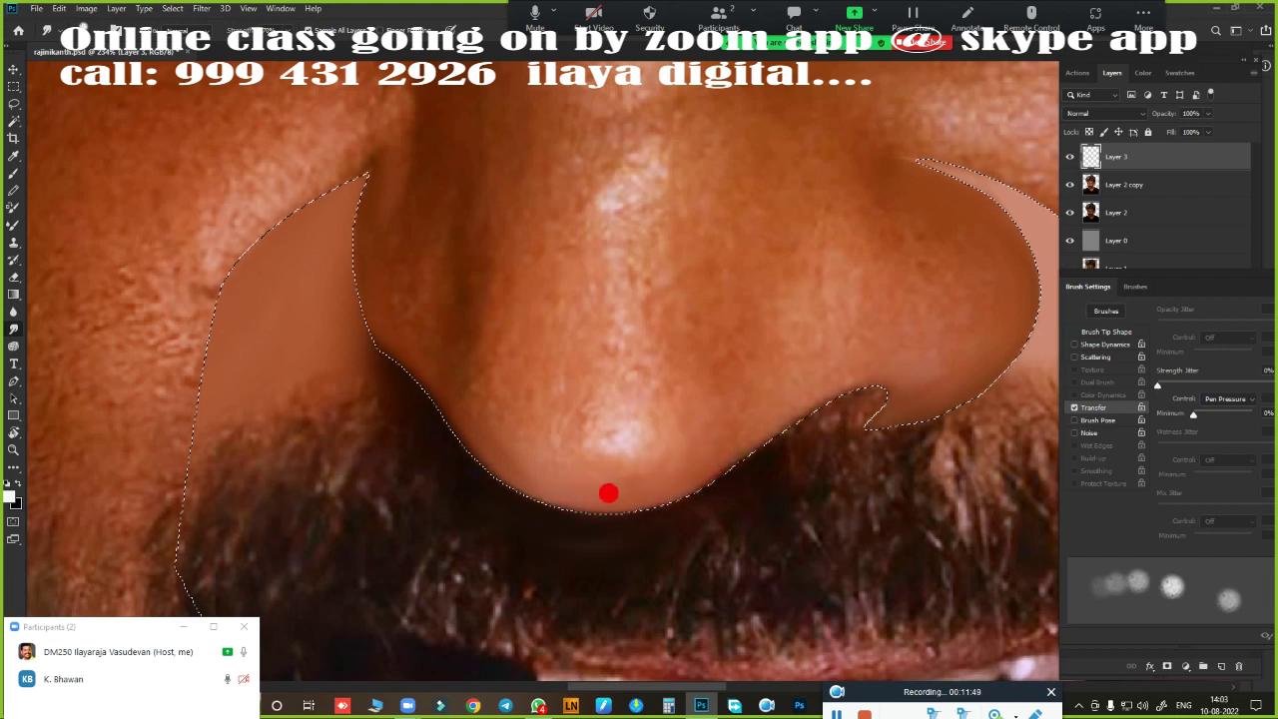
pyautogui.moveTo(839, 399); pyautogui.dragTo(761, 437)
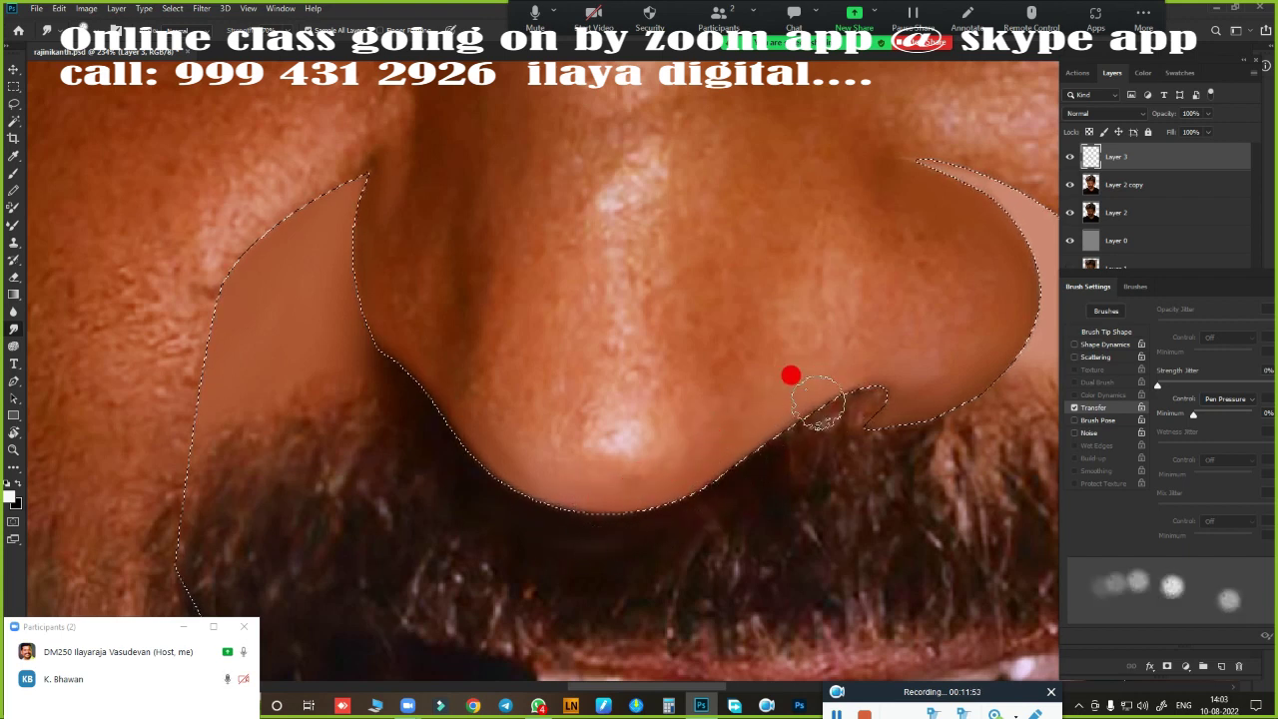
pyautogui.moveTo(819, 404); pyautogui.dragTo(661, 508)
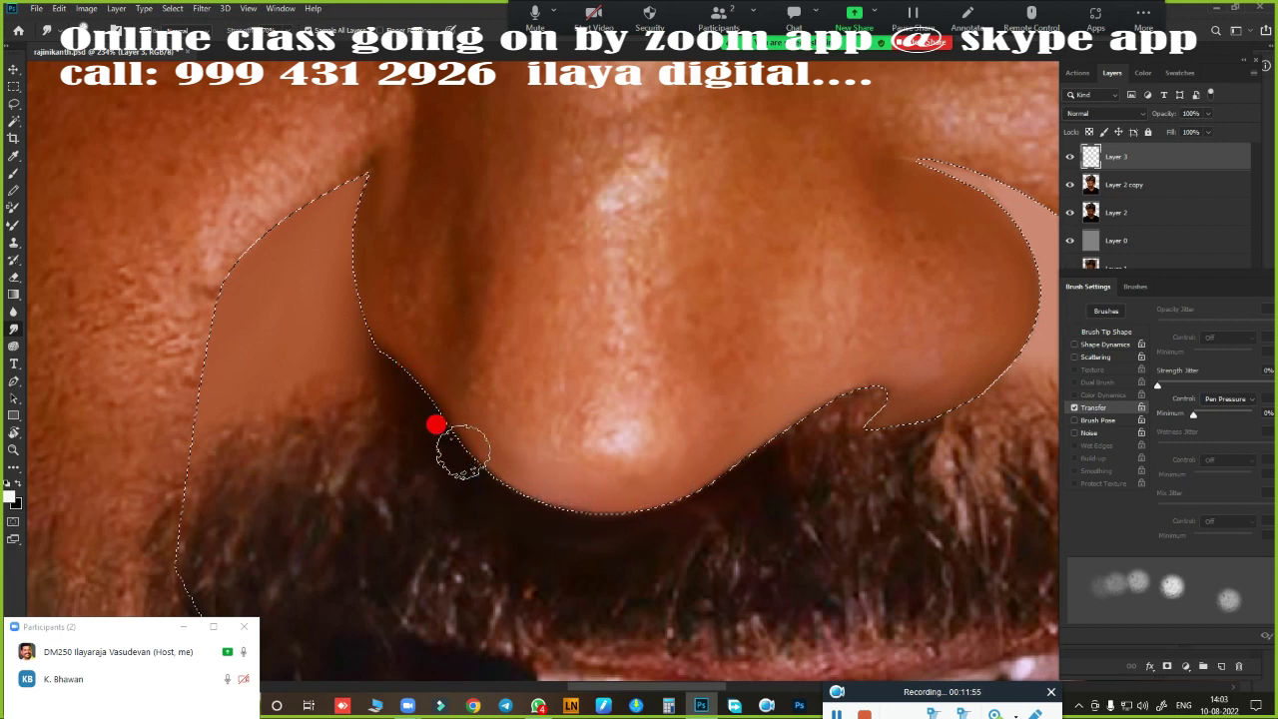
pyautogui.moveTo(403, 369); pyautogui.dragTo(350, 270)
# - Deselect to check the blending while zooming, then restore the selection
pyautogui.hotkey('ctrl', 'd')
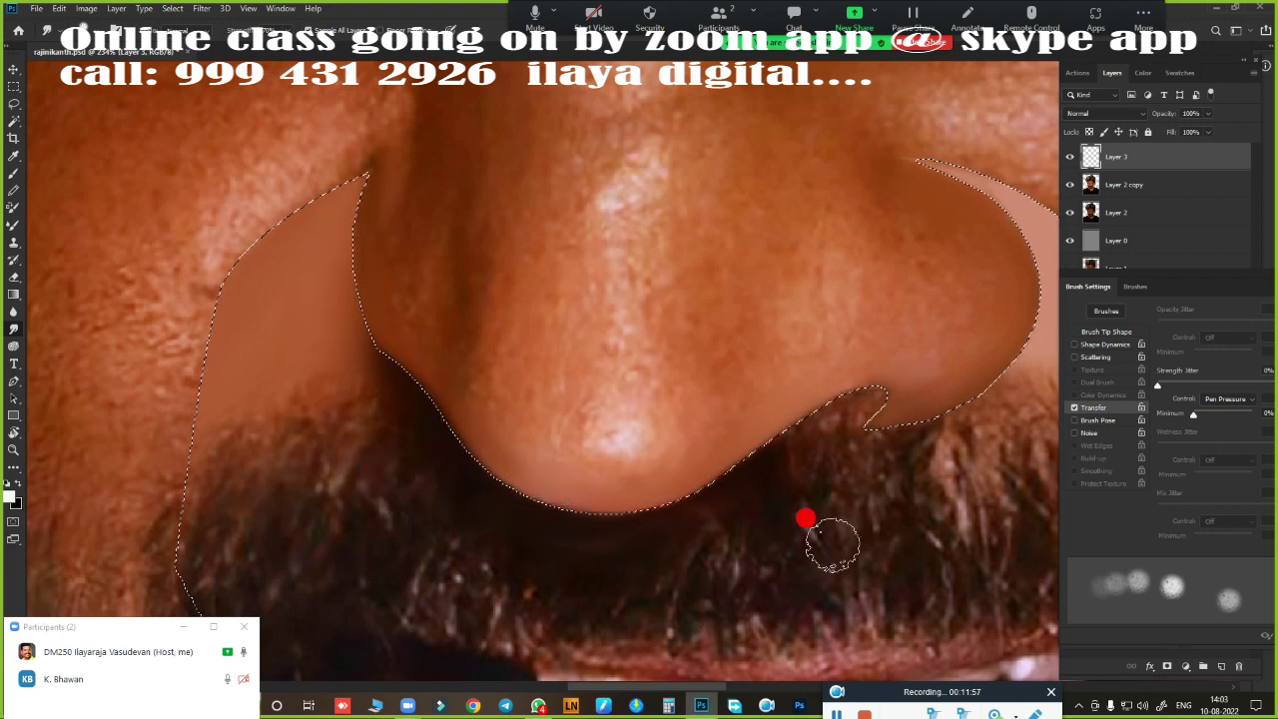
pyautogui.scroll(-2, 808, 428)
pyautogui.scroll(-1, 726, 479)
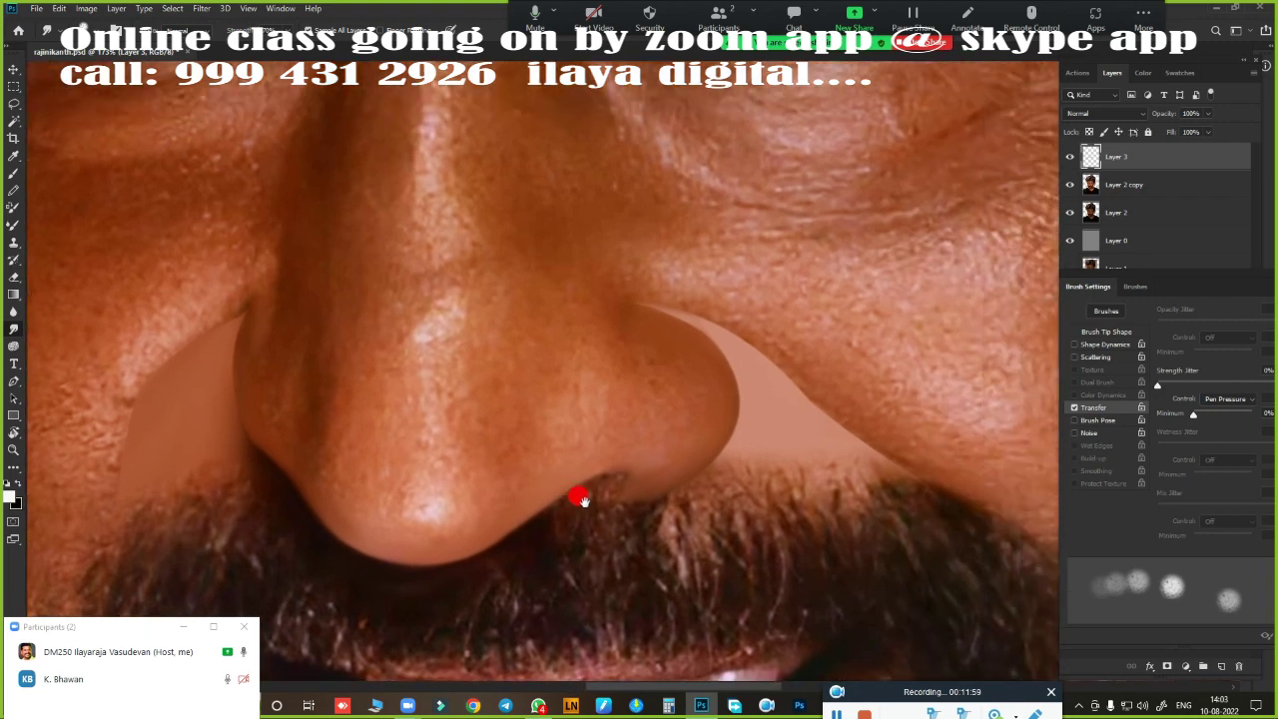
pyautogui.scroll(-1, 670, 446)
pyautogui.scroll(-1, 652, 450)
pyautogui.scroll(-2, 668, 457)
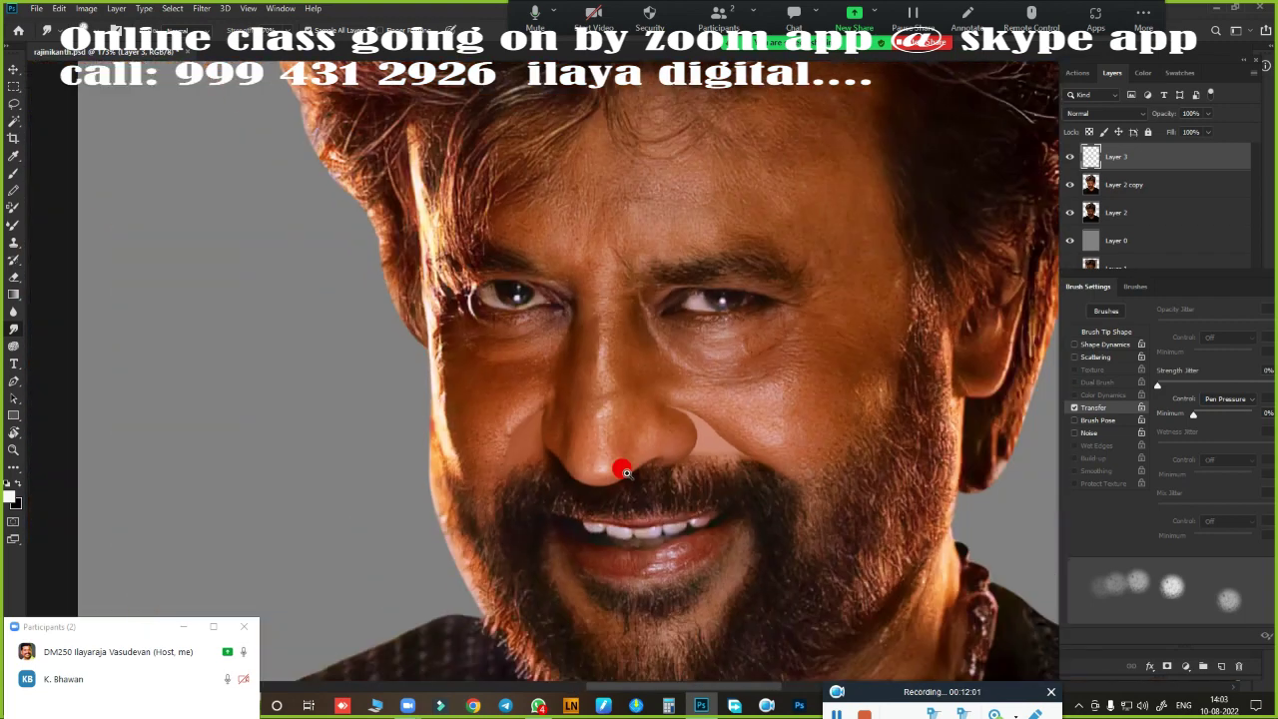
pyautogui.scroll(2, 622, 465)
pyautogui.scroll(1, 659, 462)
pyautogui.scroll(1, 749, 308)
pyautogui.scroll(1, 777, 304)
pyautogui.hotkey('ctrl', 'shift', 'd')
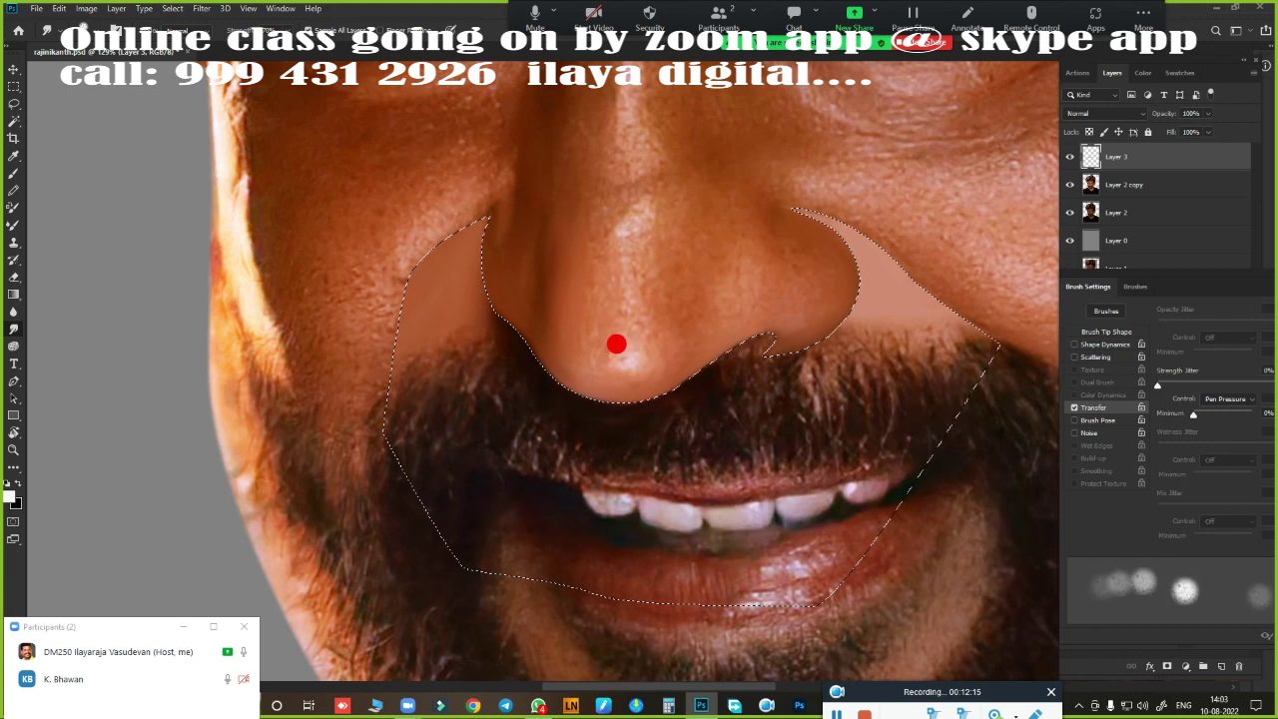
# - Zoom and pan to bring the upper part of the nose into view
pyautogui.scroll(1, 695, 377)
pyautogui.scroll(2, 695, 376)
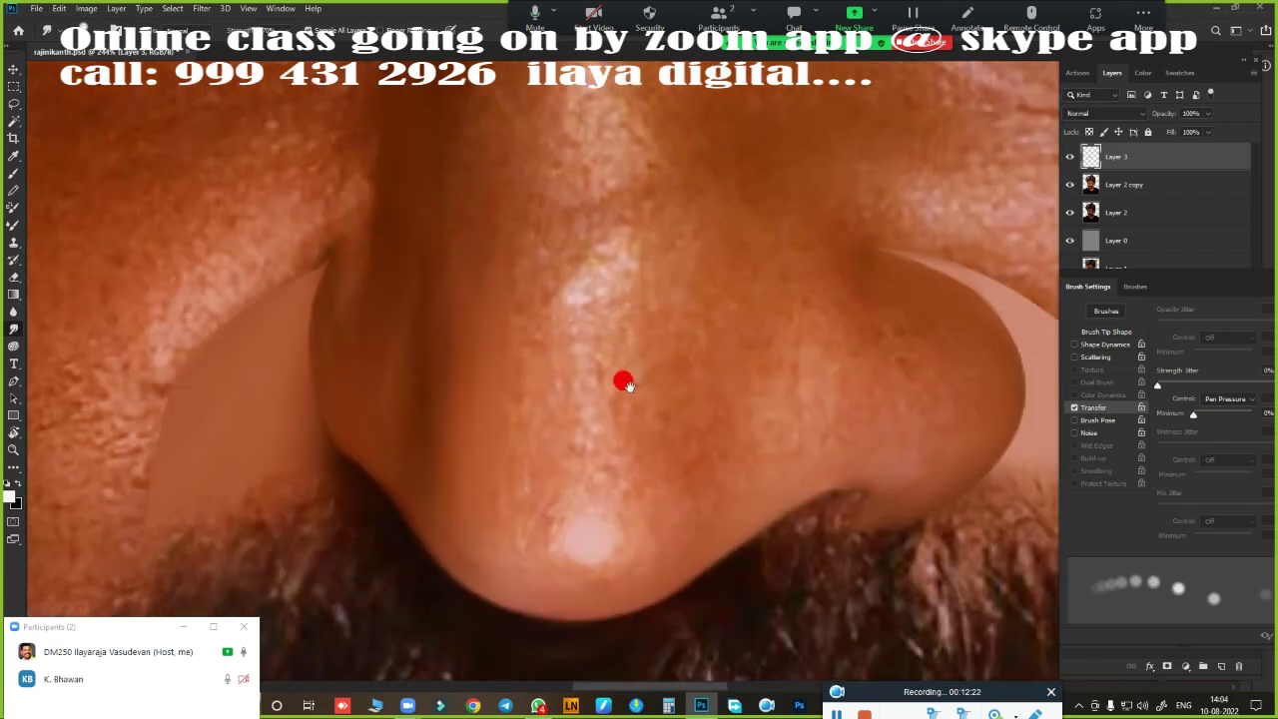
pyautogui.moveTo(607, 125); pyautogui.dragTo(617, 316)
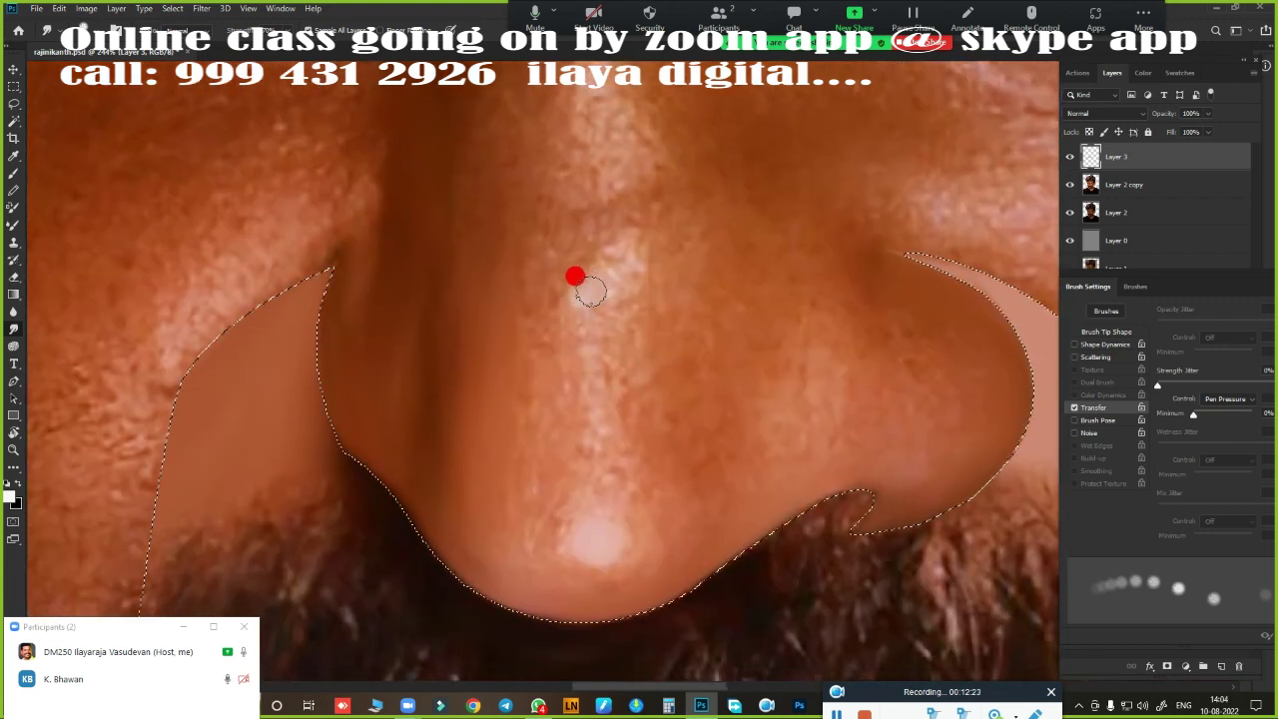
pyautogui.scroll(1, 603, 312)
pyautogui.scroll(2, 599, 310)
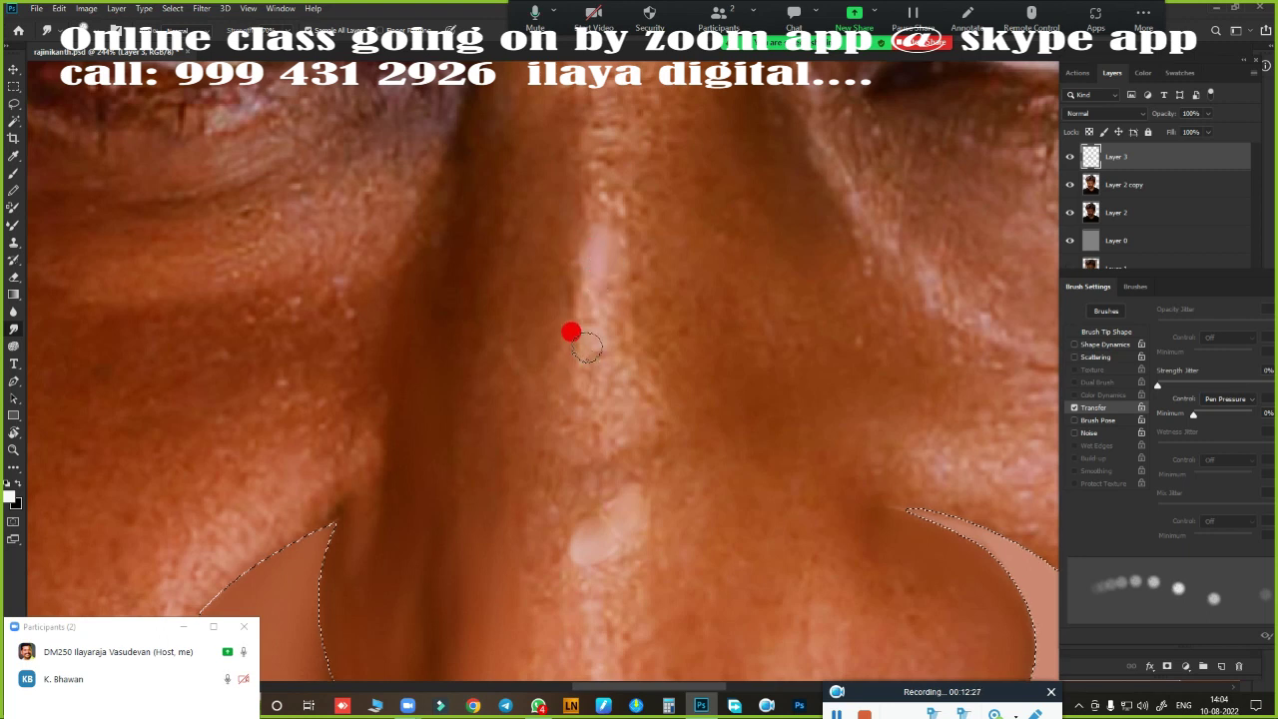
pyautogui.scroll(-1, 690, 456)
pyautogui.scroll(-2, 679, 127)
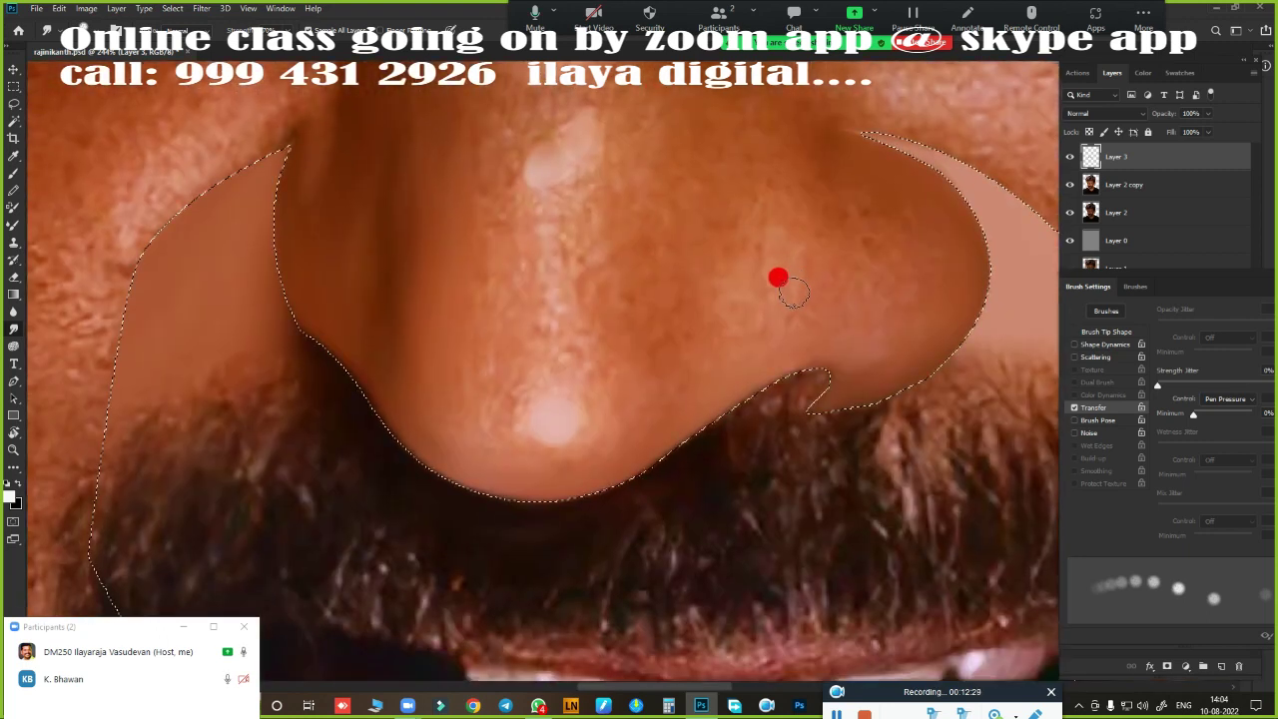
pyautogui.scroll(-1, 749, 347)
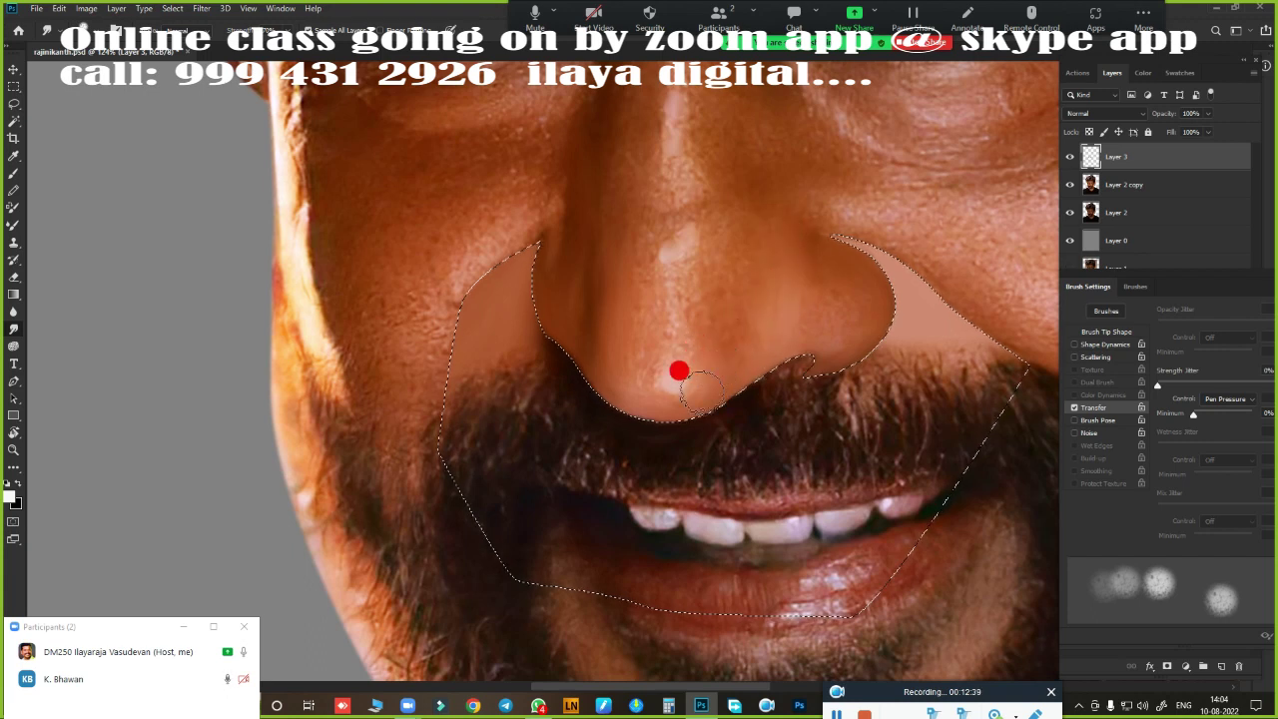
pyautogui.scroll(3, 699, 392)
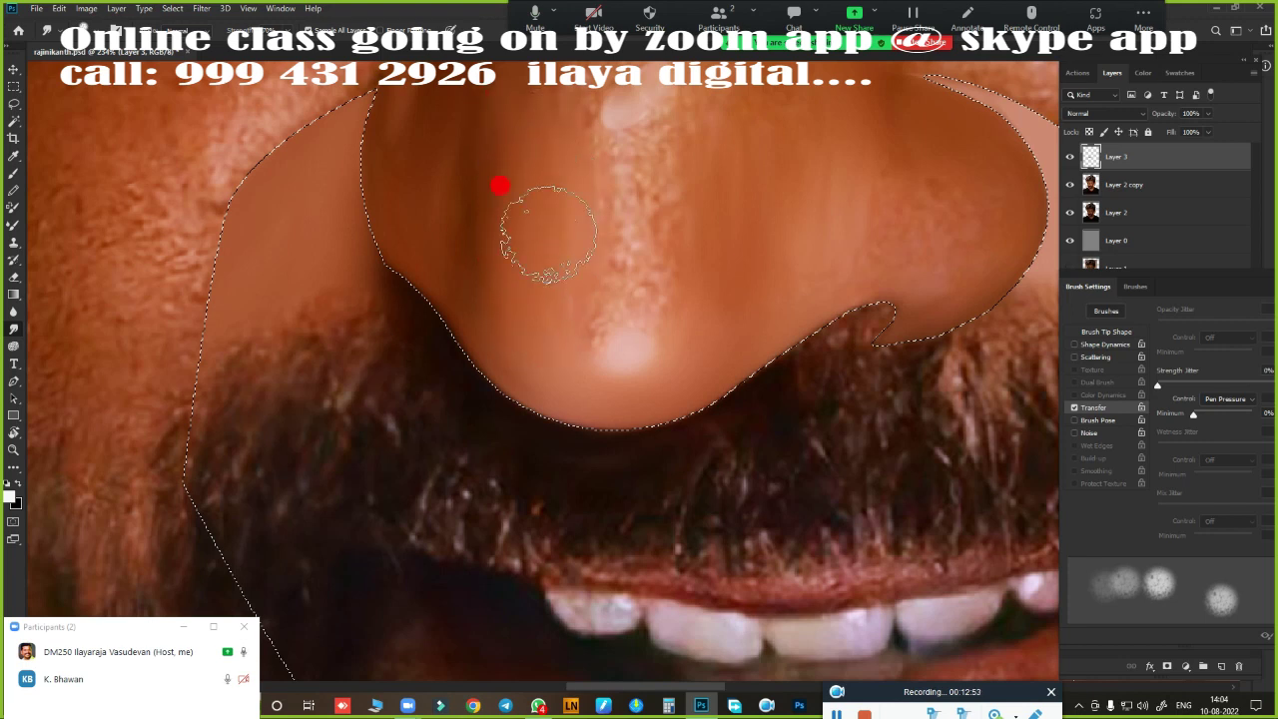
# - Smooth the speckled bridge highlight, then with a smaller brush the nose tip, left cheek and right nose side
pyautogui.moveTo(548, 234)
pyautogui.mouseDown()
pyautogui.moveTo(628, 199)
pyautogui.moveTo(621, 265)
pyautogui.moveTo(627, 176)
pyautogui.moveTo(642, 266)
pyautogui.moveTo(684, 251)
pyautogui.moveTo(702, 133)
pyautogui.moveTo(721, 249)
pyautogui.moveTo(551, 206)
pyautogui.moveTo(534, 168)
pyautogui.moveTo(525, 228)
pyautogui.moveTo(508, 163)
pyautogui.moveTo(522, 319)
pyautogui.moveTo(642, 427)
pyautogui.moveTo(643, 451)
pyautogui.mouseUp()
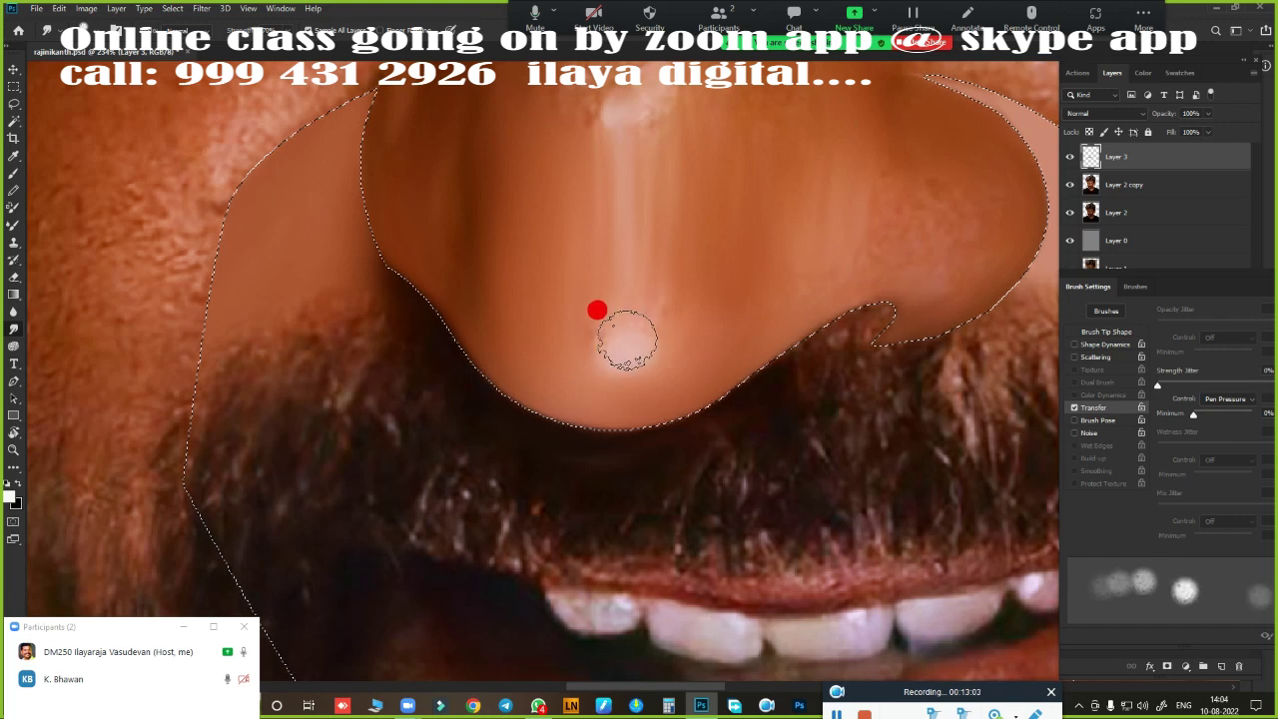
pyautogui.press('[')
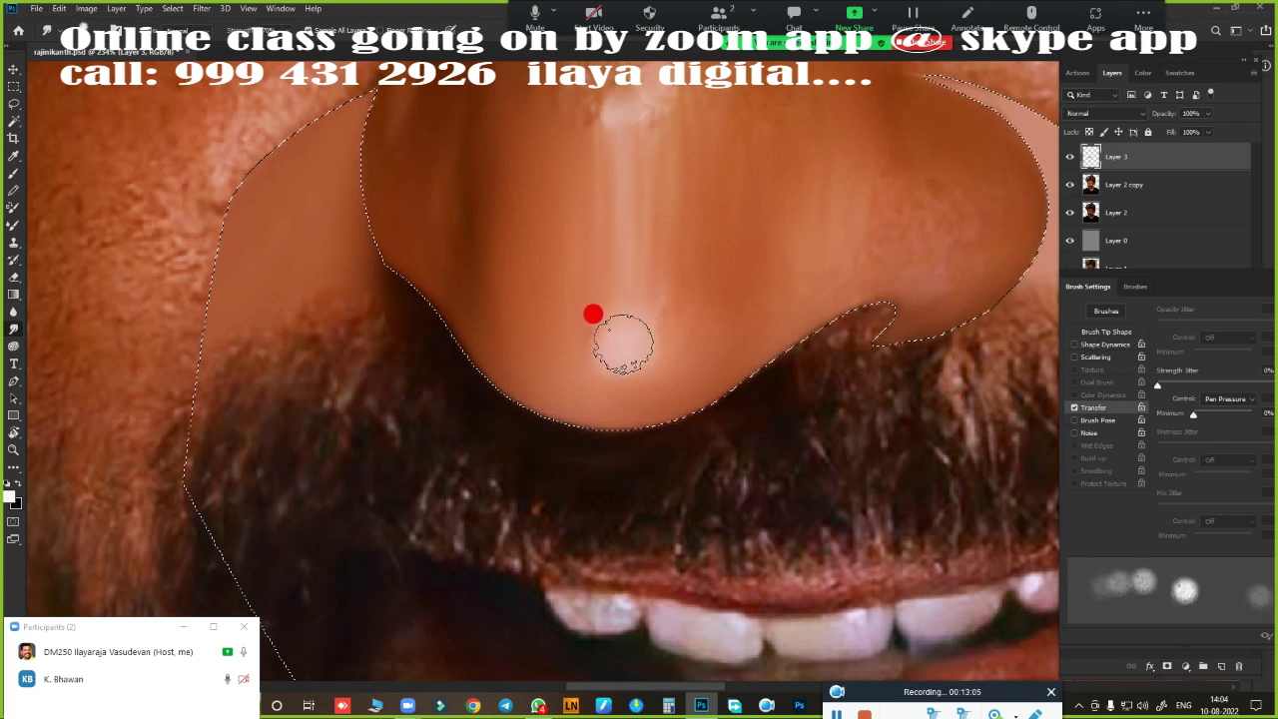
pyautogui.moveTo(623, 344)
pyautogui.mouseDown()
pyautogui.moveTo(633, 271)
pyautogui.moveTo(621, 319)
pyautogui.moveTo(633, 294)
pyautogui.moveTo(593, 175)
pyautogui.moveTo(607, 250)
pyautogui.moveTo(639, 160)
pyautogui.moveTo(656, 189)
pyautogui.moveTo(621, 265)
pyautogui.moveTo(613, 243)
pyautogui.moveTo(662, 293)
pyautogui.moveTo(693, 286)
pyautogui.moveTo(713, 259)
pyautogui.mouseUp()
pyautogui.moveTo(665, 212)
pyautogui.mouseDown()
pyautogui.moveTo(505, 271)
pyautogui.moveTo(356, 274)
pyautogui.moveTo(314, 130)
pyautogui.mouseUp()
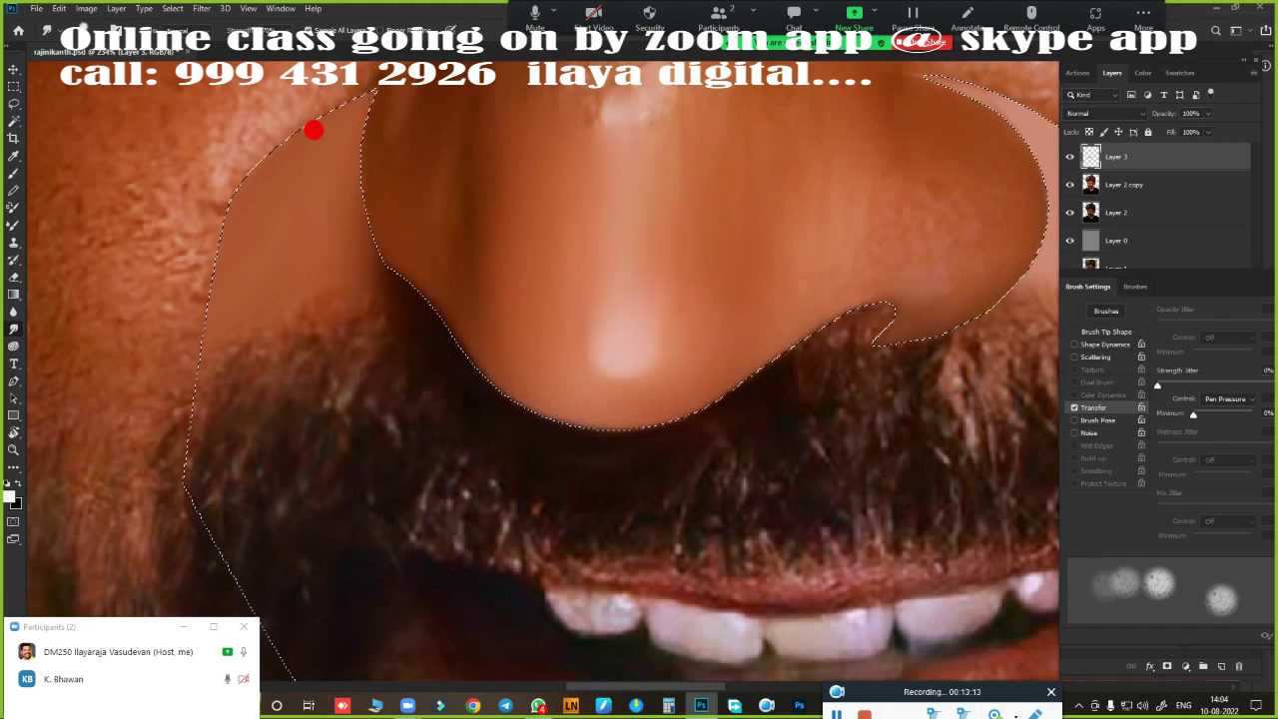
pyautogui.moveTo(668, 349)
pyautogui.mouseDown()
pyautogui.moveTo(842, 243)
pyautogui.moveTo(813, 136)
pyautogui.moveTo(779, 193)
pyautogui.moveTo(805, 310)
pyautogui.moveTo(800, 369)
pyautogui.moveTo(870, 327)
pyautogui.moveTo(950, 225)
pyautogui.moveTo(922, 143)
pyautogui.moveTo(953, 217)
pyautogui.moveTo(916, 229)
pyautogui.moveTo(892, 154)
pyautogui.moveTo(932, 206)
pyautogui.moveTo(975, 208)
pyautogui.moveTo(950, 259)
pyautogui.moveTo(927, 194)
pyautogui.moveTo(855, 157)
pyautogui.moveTo(832, 265)
pyautogui.moveTo(667, 477)
pyautogui.moveTo(684, 477)
pyautogui.moveTo(643, 393)
pyautogui.moveTo(656, 408)
pyautogui.mouseUp()
pyautogui.scroll(-5, 667, 477)
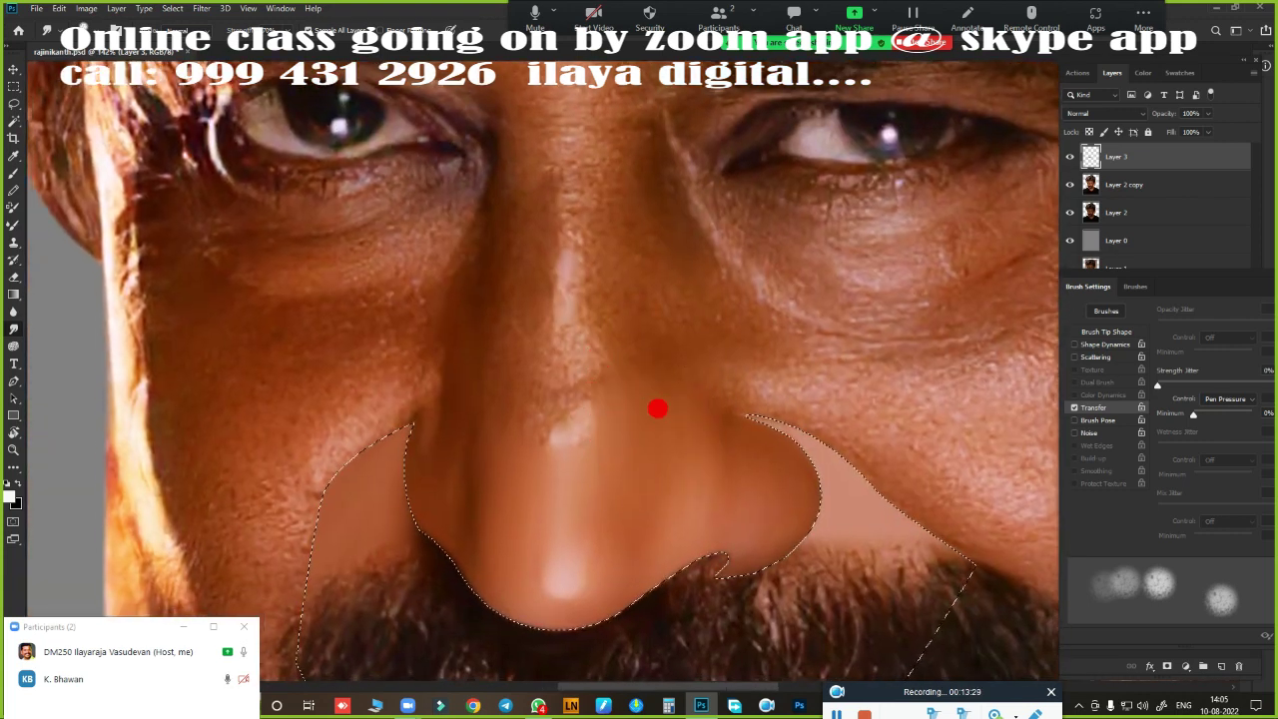
# - Deselect to review the nose, then undo to restore the nostril selection
pyautogui.hotkey('ctrl', 'd')
pyautogui.scroll(-2, 688, 485)
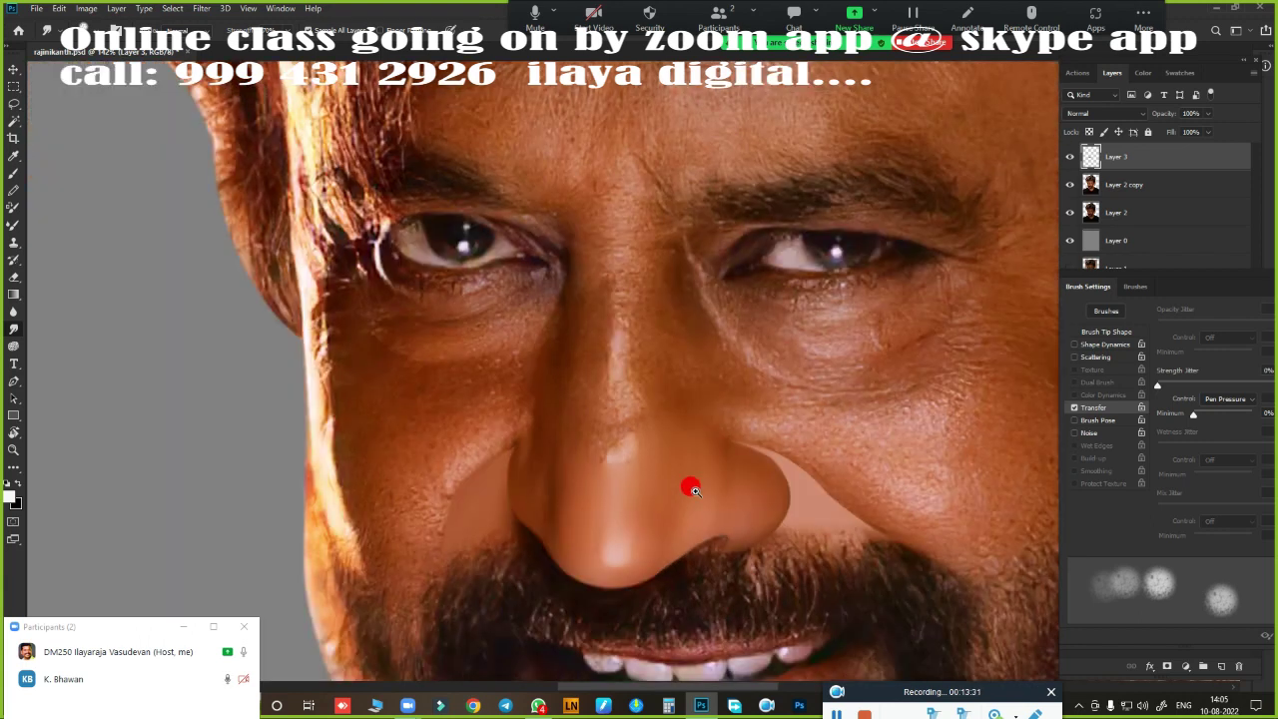
pyautogui.scroll(2, 713, 483)
pyautogui.scroll(-2, 713, 483)
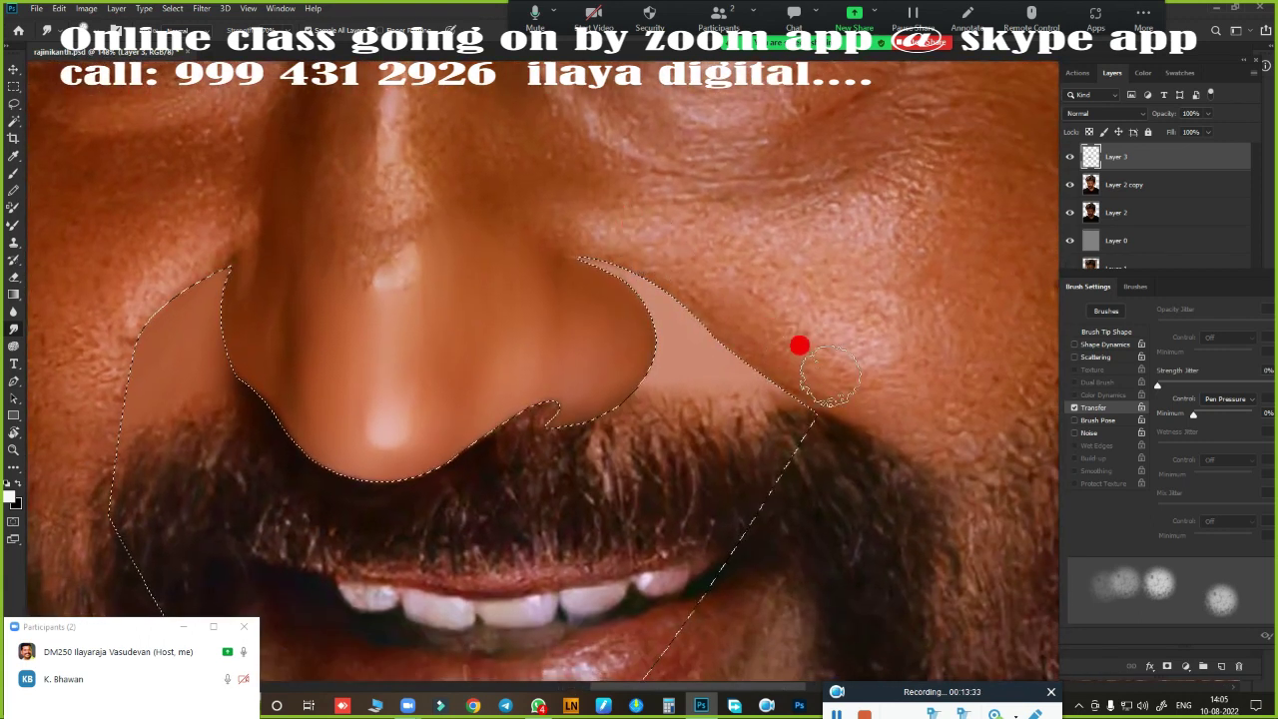
pyautogui.scroll(1, 787, 405)
pyautogui.hotkey('ctrl', 'z')
pyautogui.scroll(2, 770, 465)
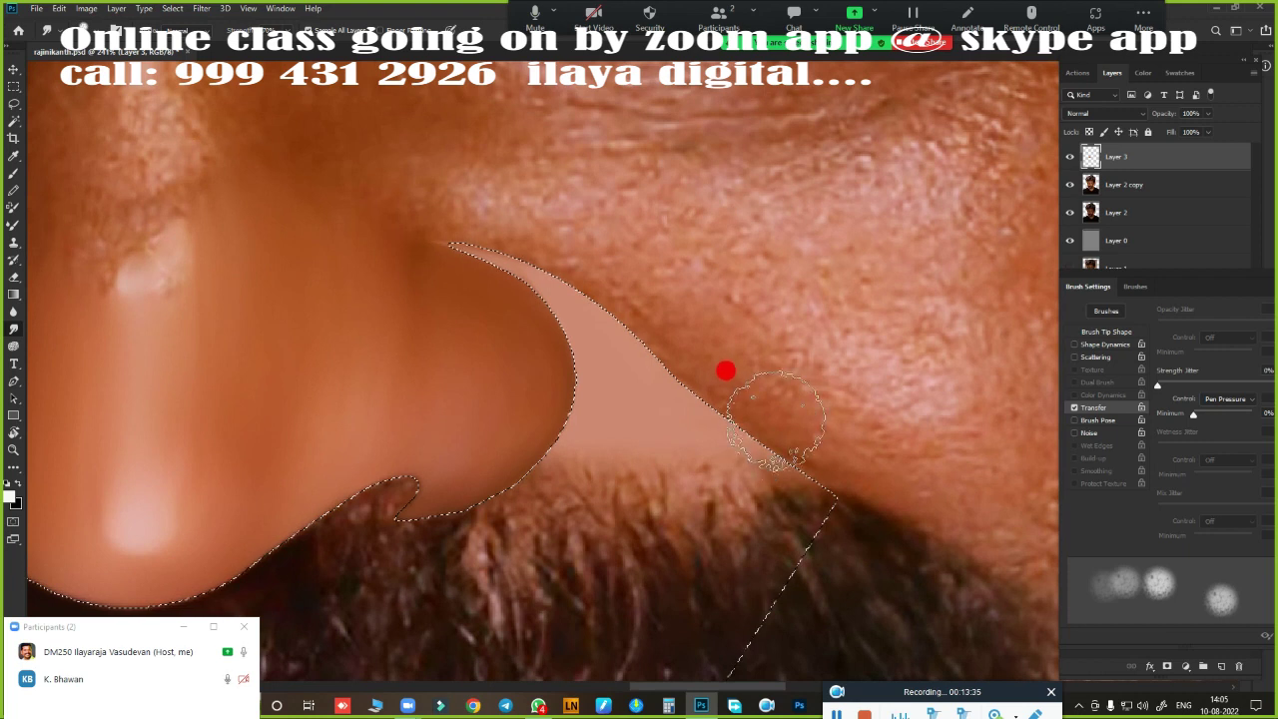
# - With a smaller Mixer Brush, blend skin along the nostril selection edges, then deselect
pyautogui.press('b')
pyautogui.press('[')
pyautogui.press('[')
pyautogui.press('[')
pyautogui.press('[')
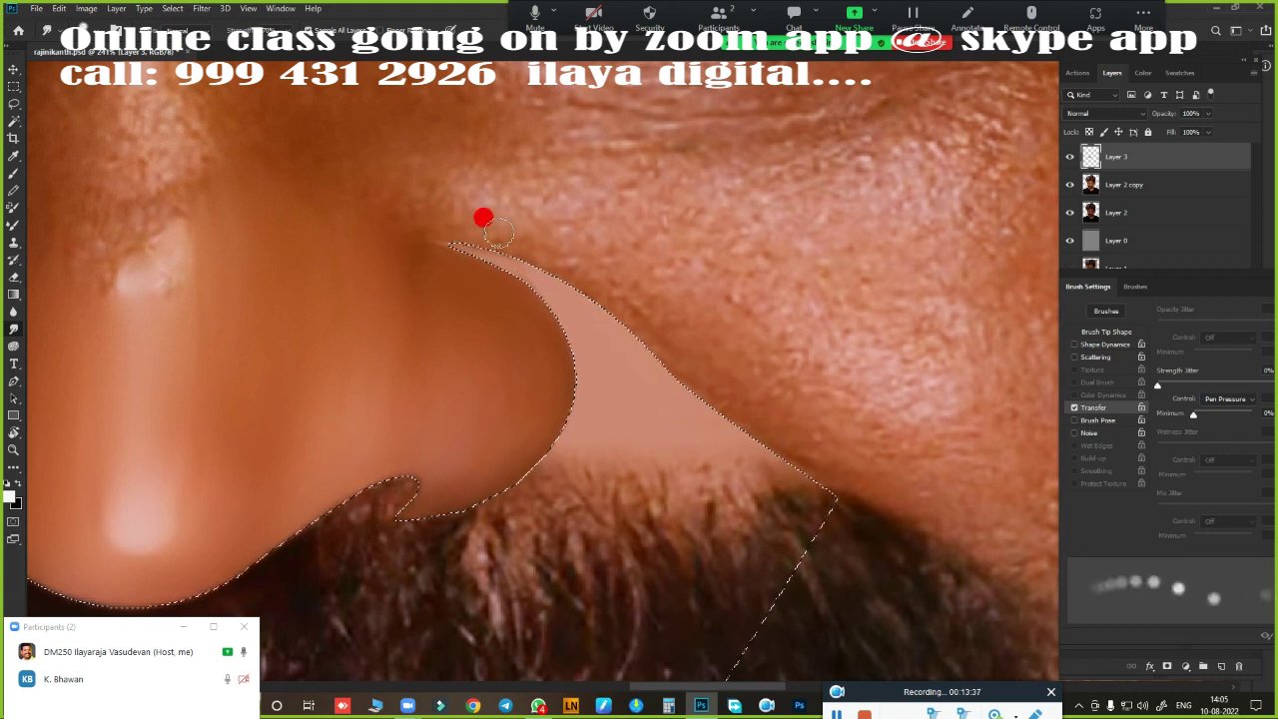
pyautogui.press('[')
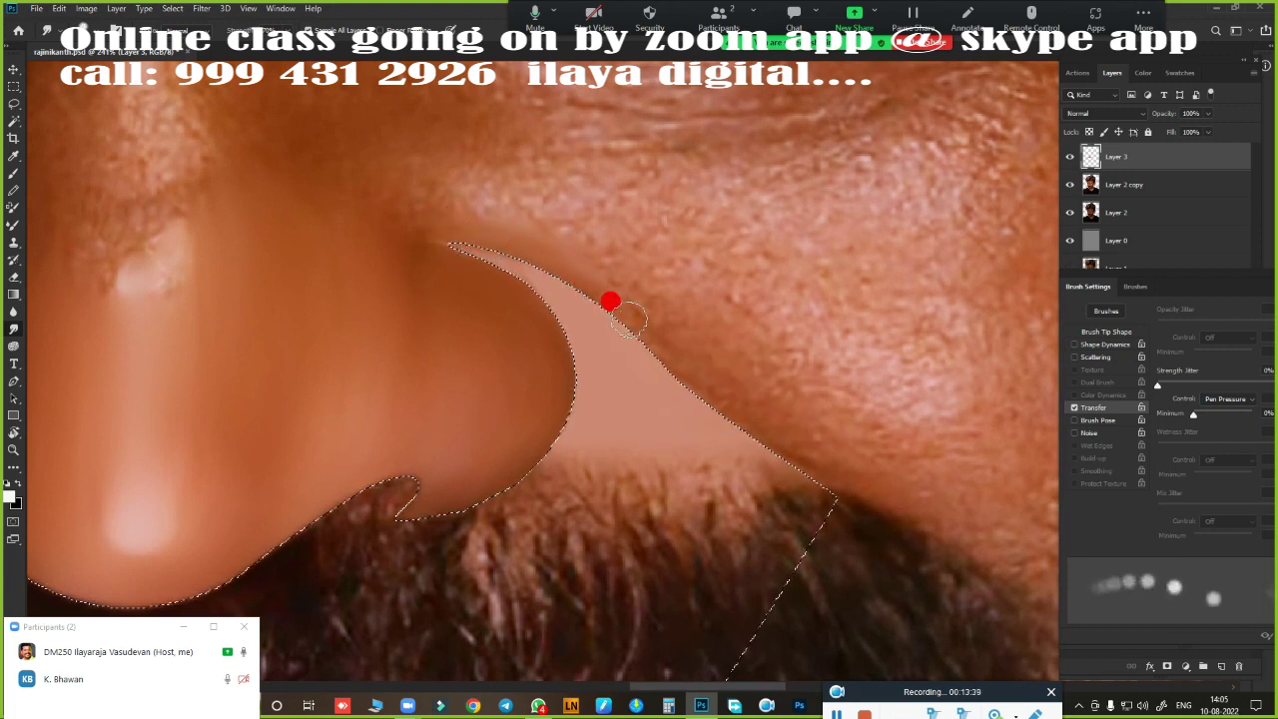
pyautogui.moveTo(542, 265)
pyautogui.mouseDown()
pyautogui.moveTo(764, 445)
pyautogui.moveTo(849, 467)
pyautogui.mouseUp()
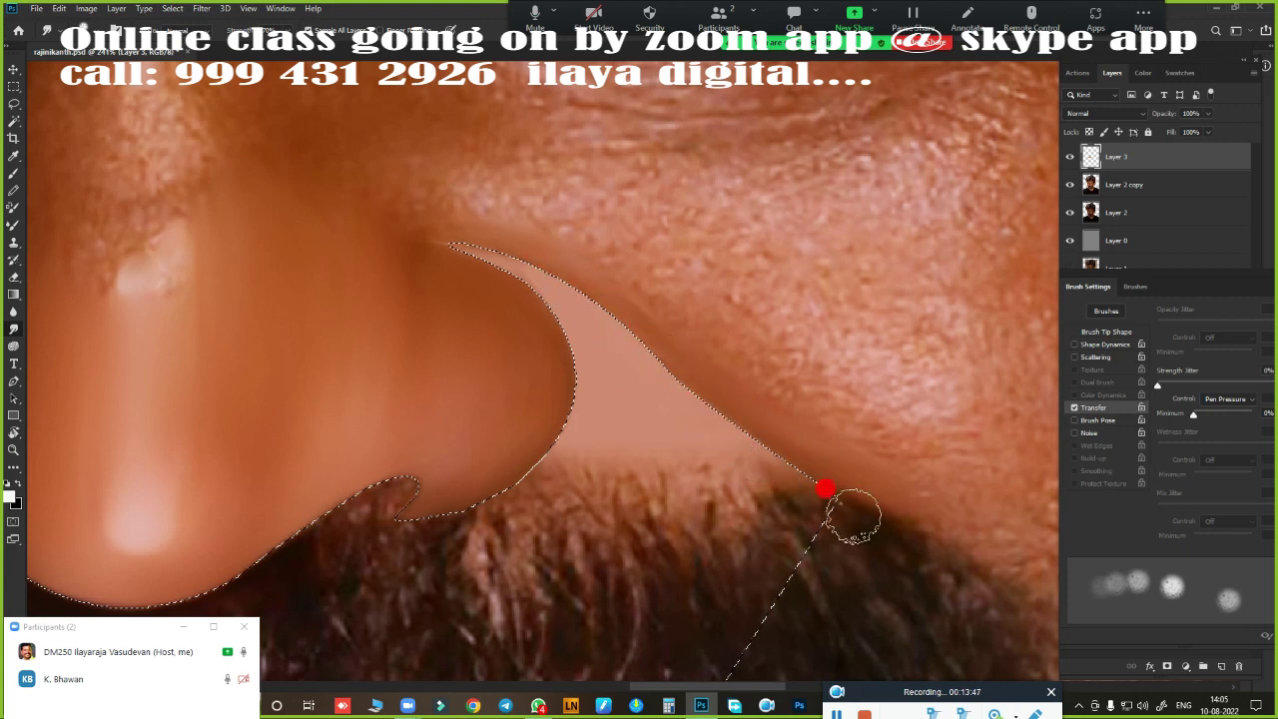
pyautogui.moveTo(366, 514); pyautogui.dragTo(1092, 422)
pyautogui.moveTo(523, 236); pyautogui.dragTo(400, 414)
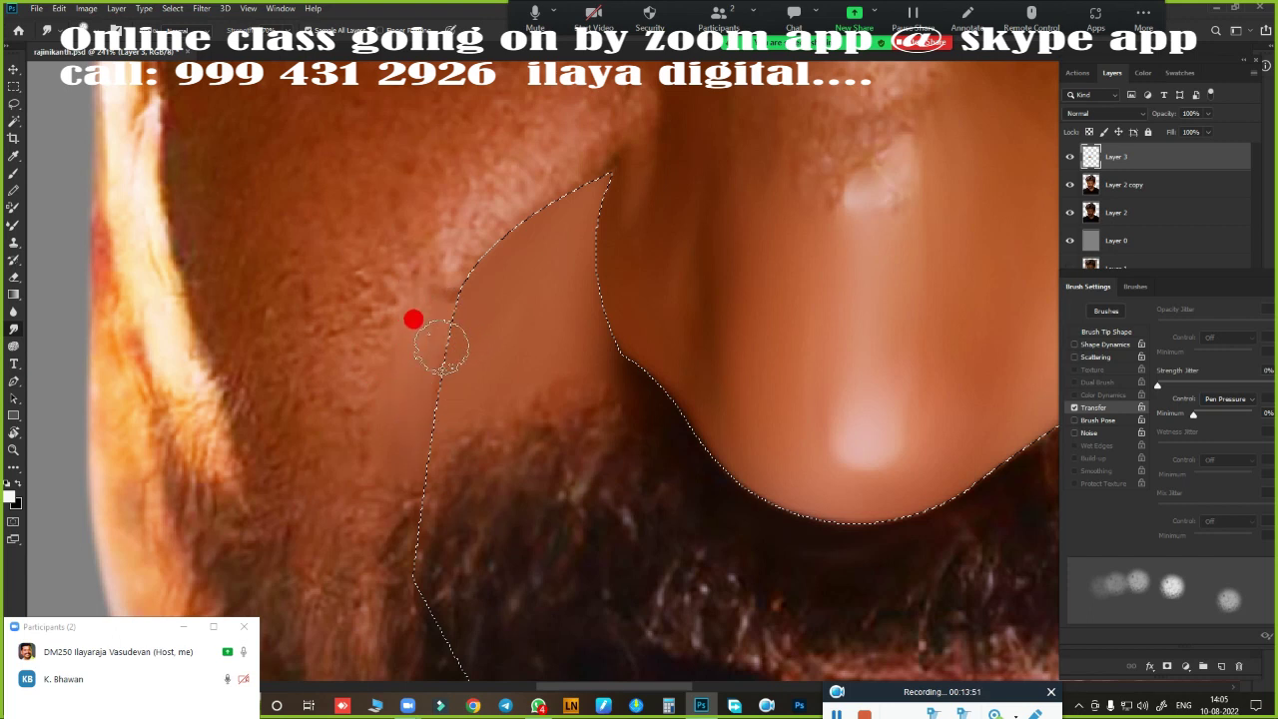
pyautogui.moveTo(440, 347)
pyautogui.mouseDown()
pyautogui.moveTo(442, 414)
pyautogui.moveTo(564, 177)
pyautogui.mouseUp()
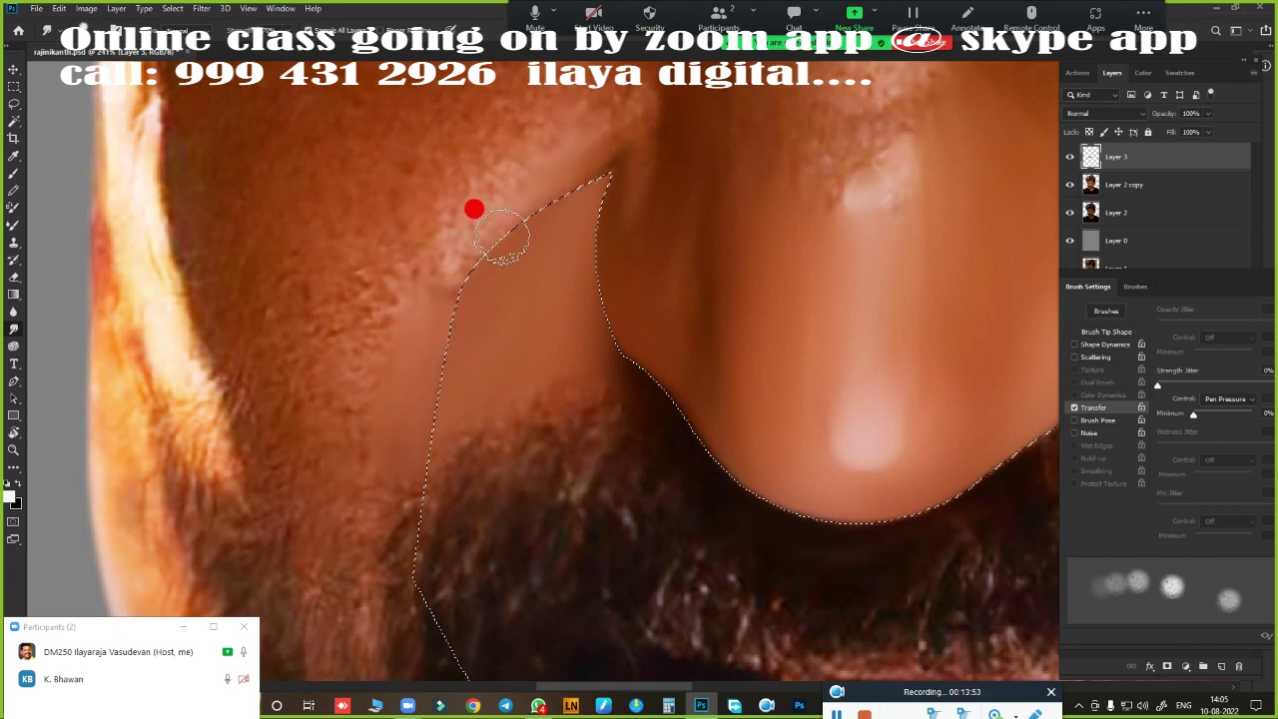
pyautogui.moveTo(445, 307); pyautogui.dragTo(441, 300)
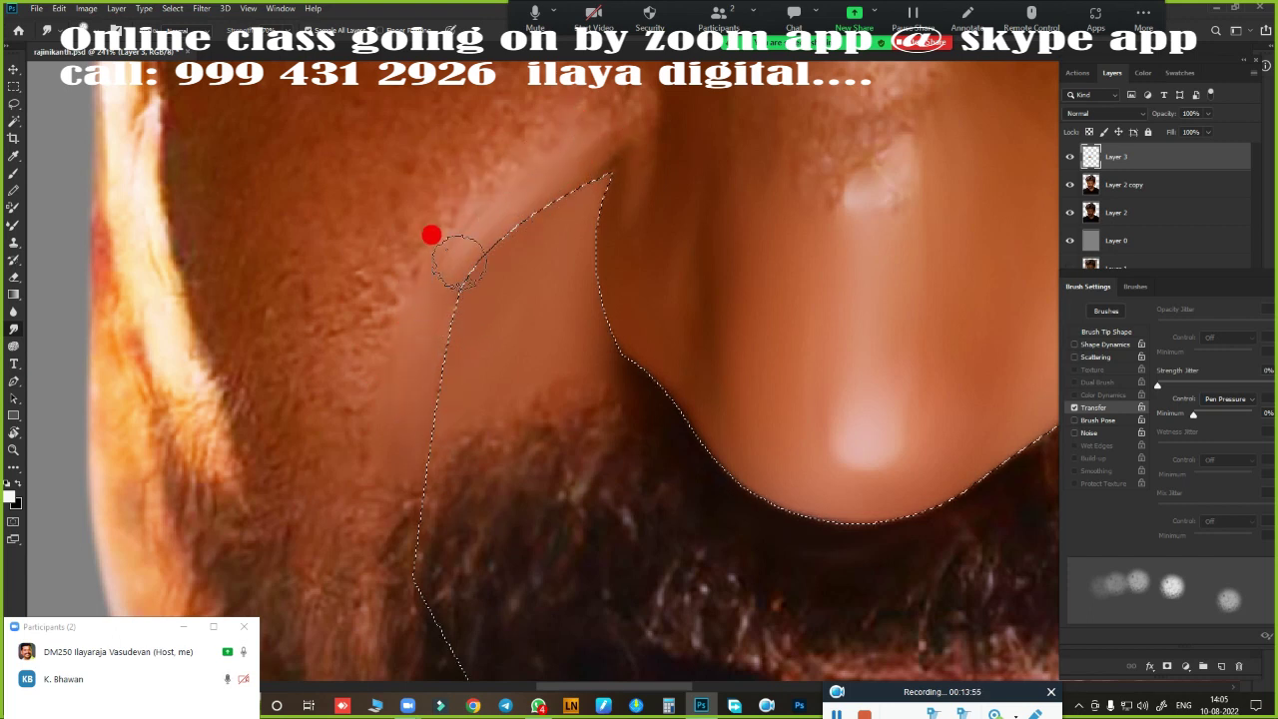
pyautogui.moveTo(565, 134)
pyautogui.mouseDown()
pyautogui.moveTo(442, 233)
pyautogui.moveTo(433, 310)
pyautogui.mouseUp()
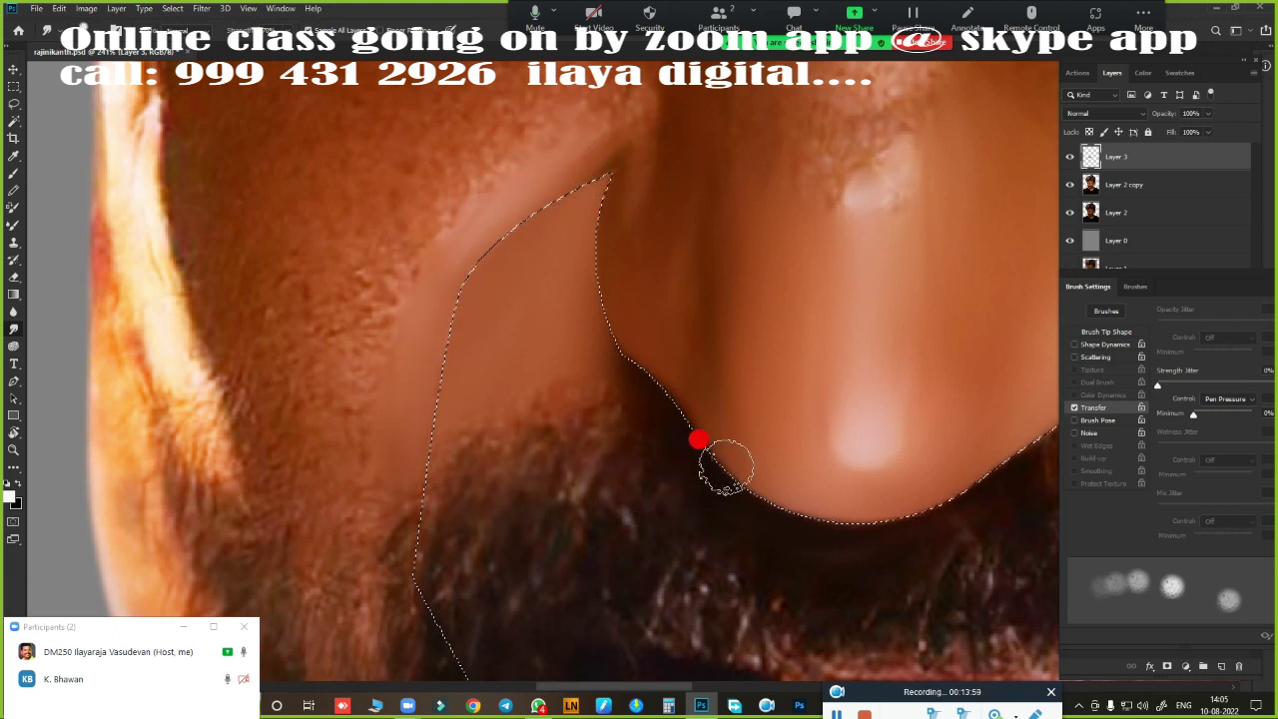
pyautogui.scroll(-3, 699, 436)
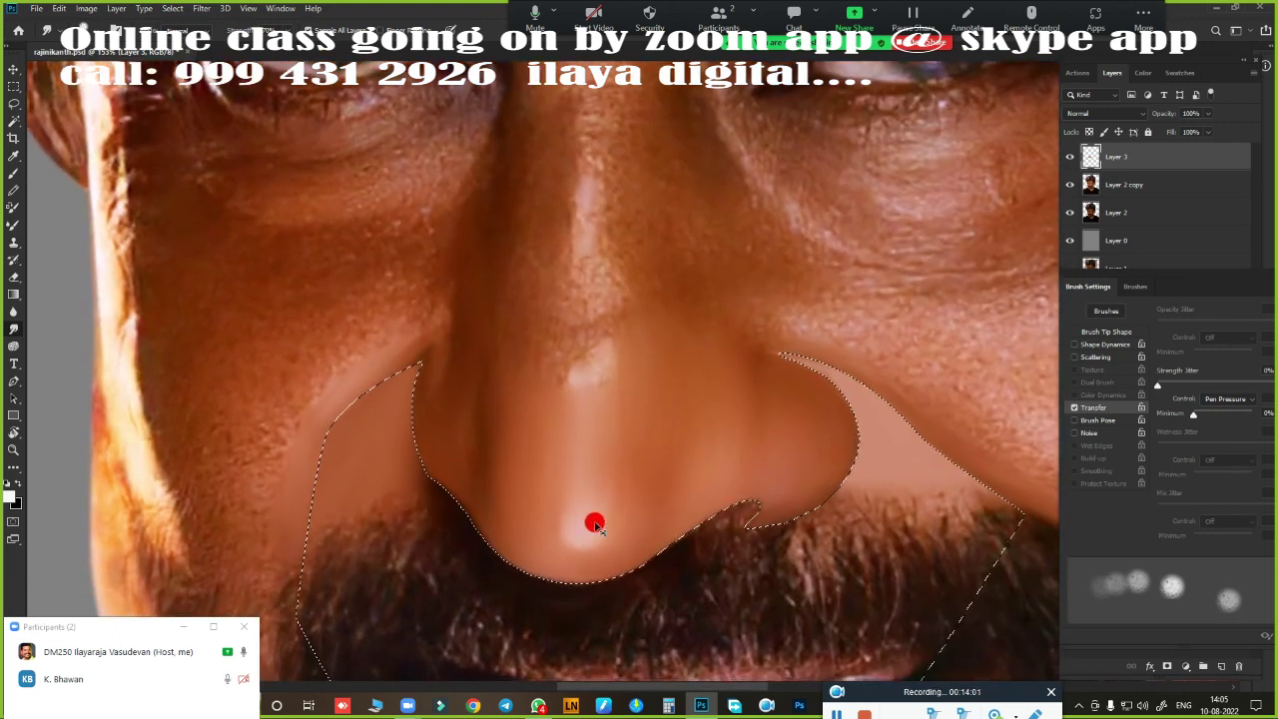
pyautogui.hotkey('ctrl', 'd')
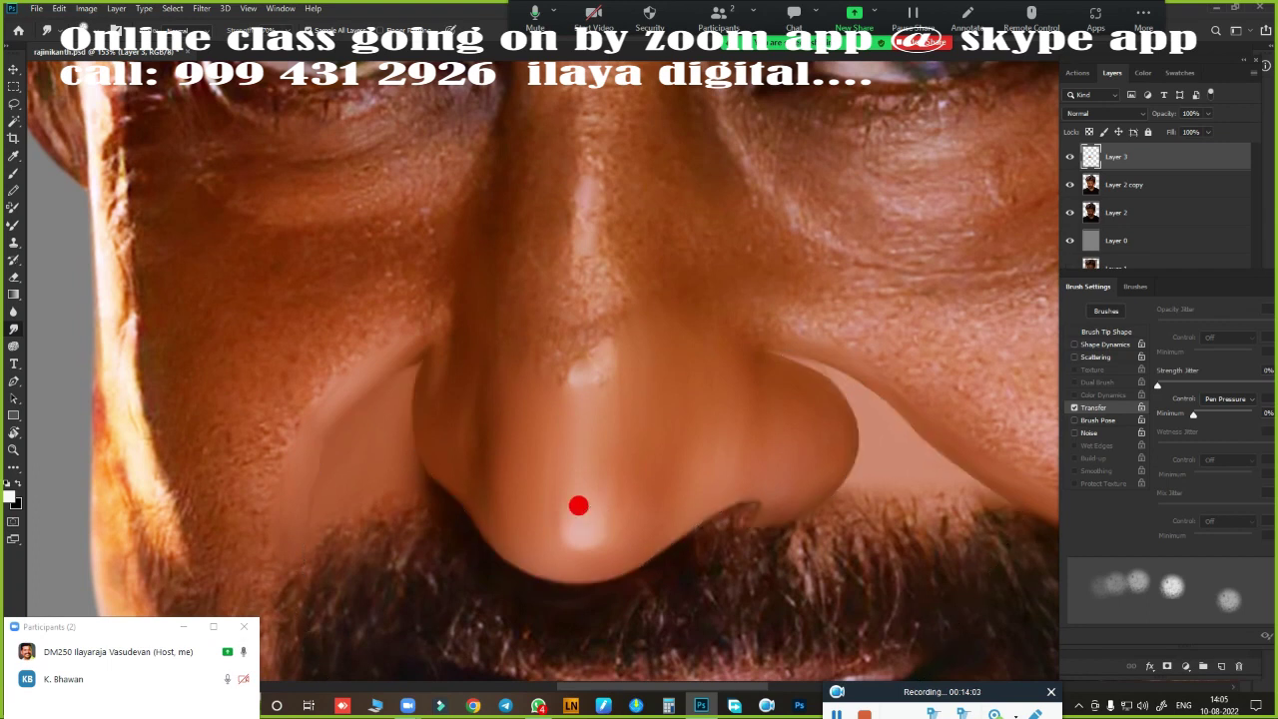
# - Reframe on the nose and eyes, pick a smaller Eraser, and undo the lightened eye-area retouch
pyautogui.scroll(-4, 735, 469)
pyautogui.moveTo(684, 486); pyautogui.dragTo(633, 249)
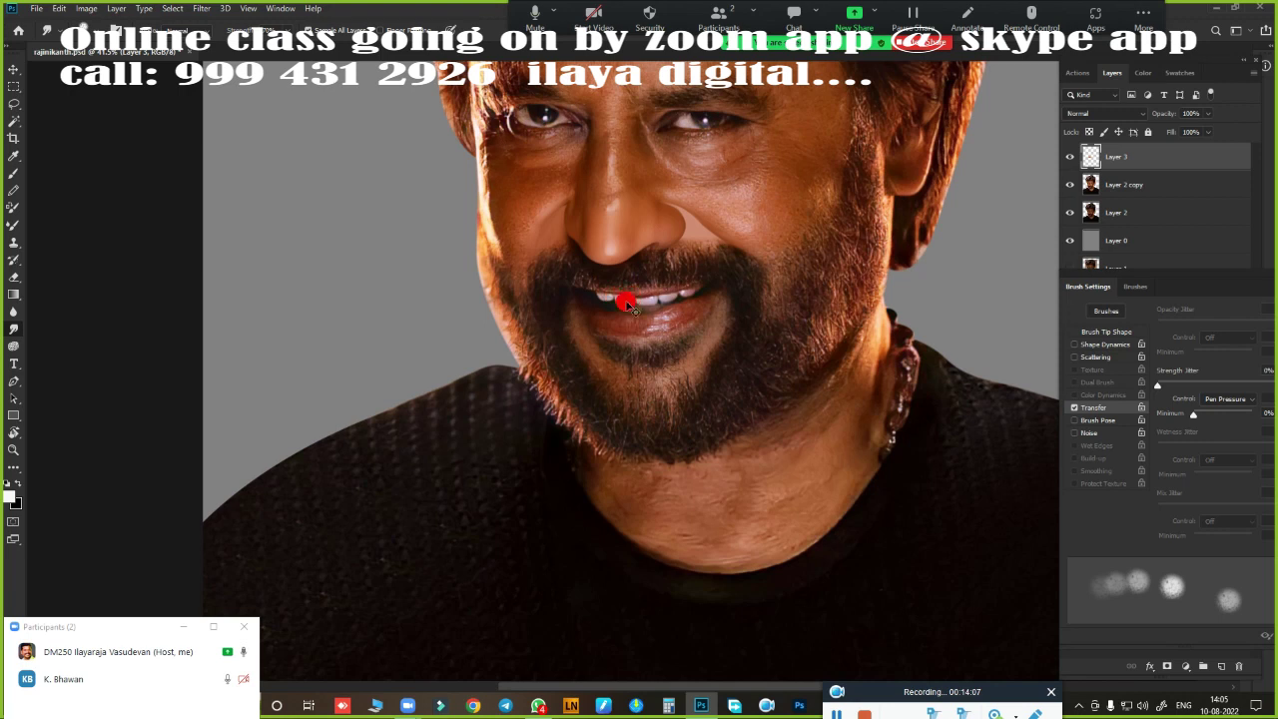
pyautogui.scroll(3, 629, 300)
pyautogui.scroll(2, 671, 296)
pyautogui.scroll(1, 659, 399)
pyautogui.moveTo(653, 414); pyautogui.dragTo(661, 484)
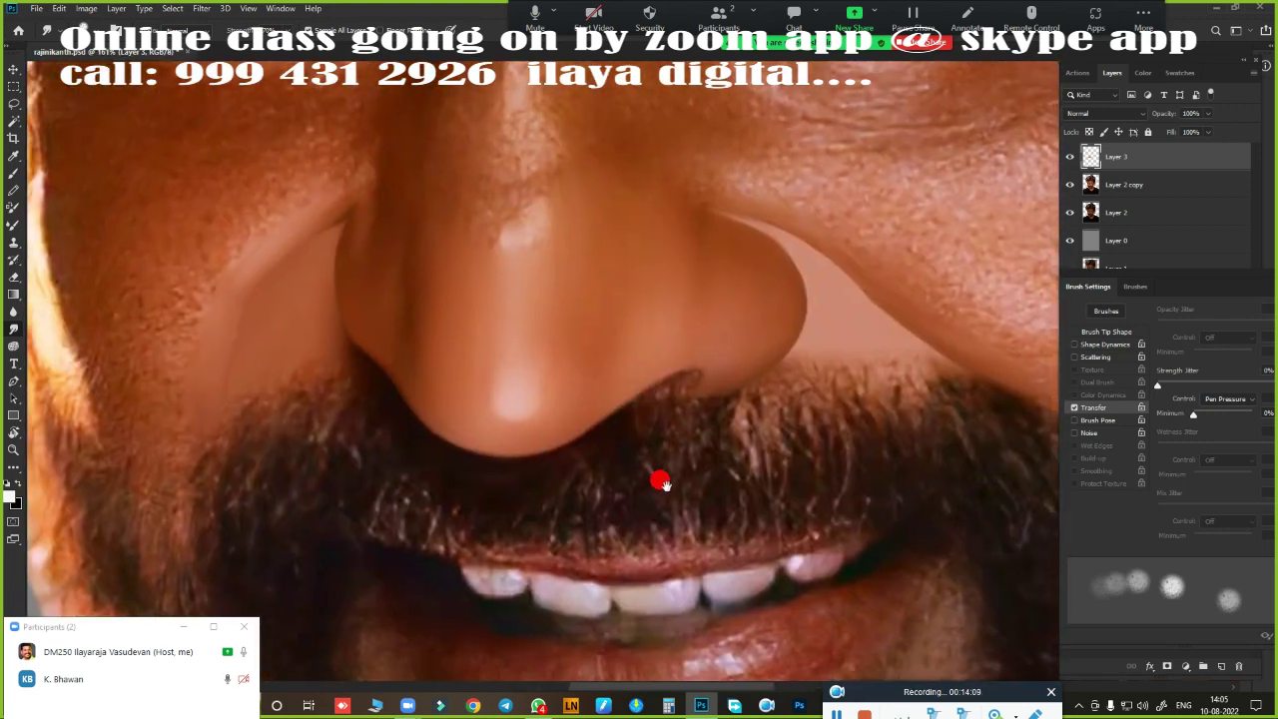
pyautogui.press('e')
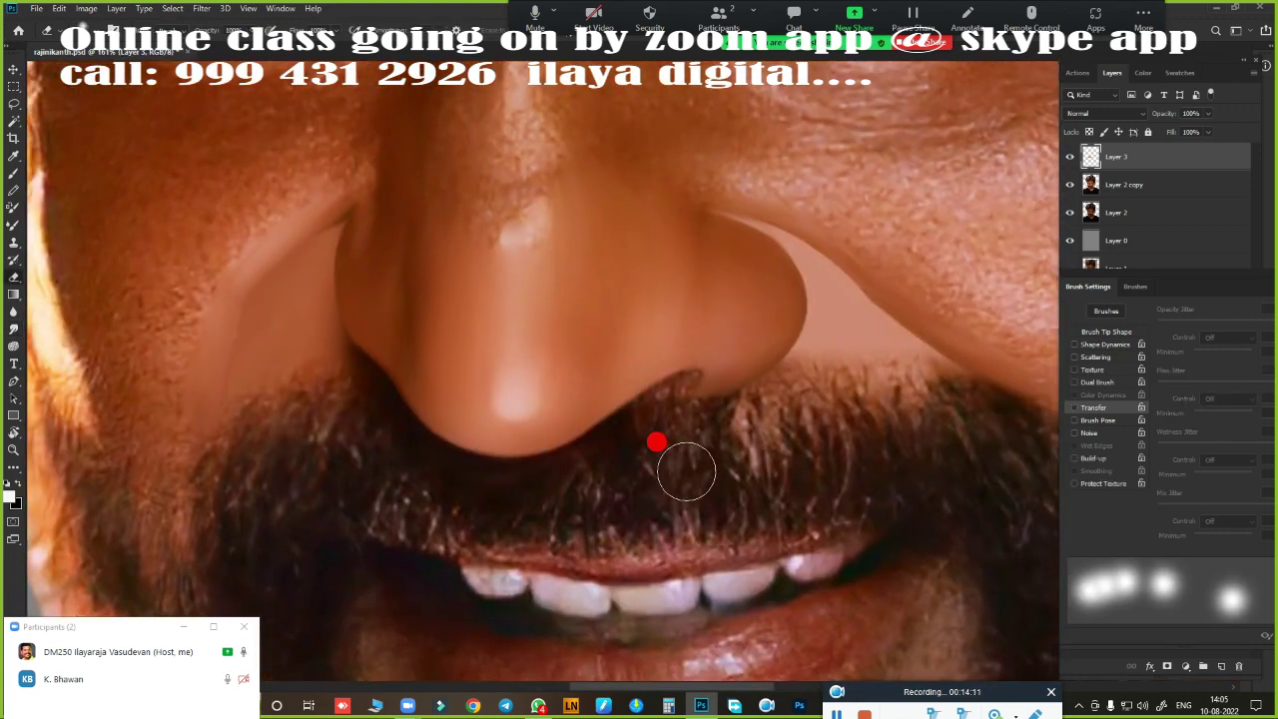
pyautogui.press('[')
pyautogui.press('[')
pyautogui.press('[')
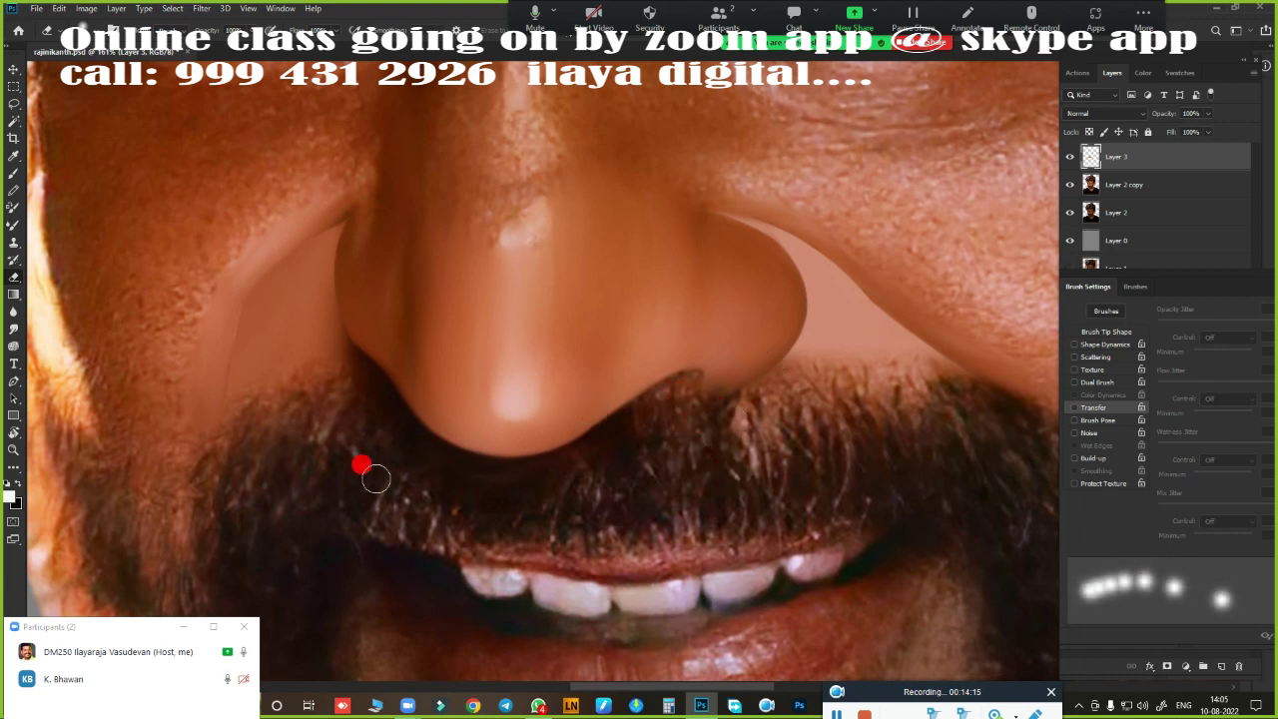
pyautogui.moveTo(305, 462); pyautogui.dragTo(442, 585)
pyautogui.scroll(-2, 585, 499)
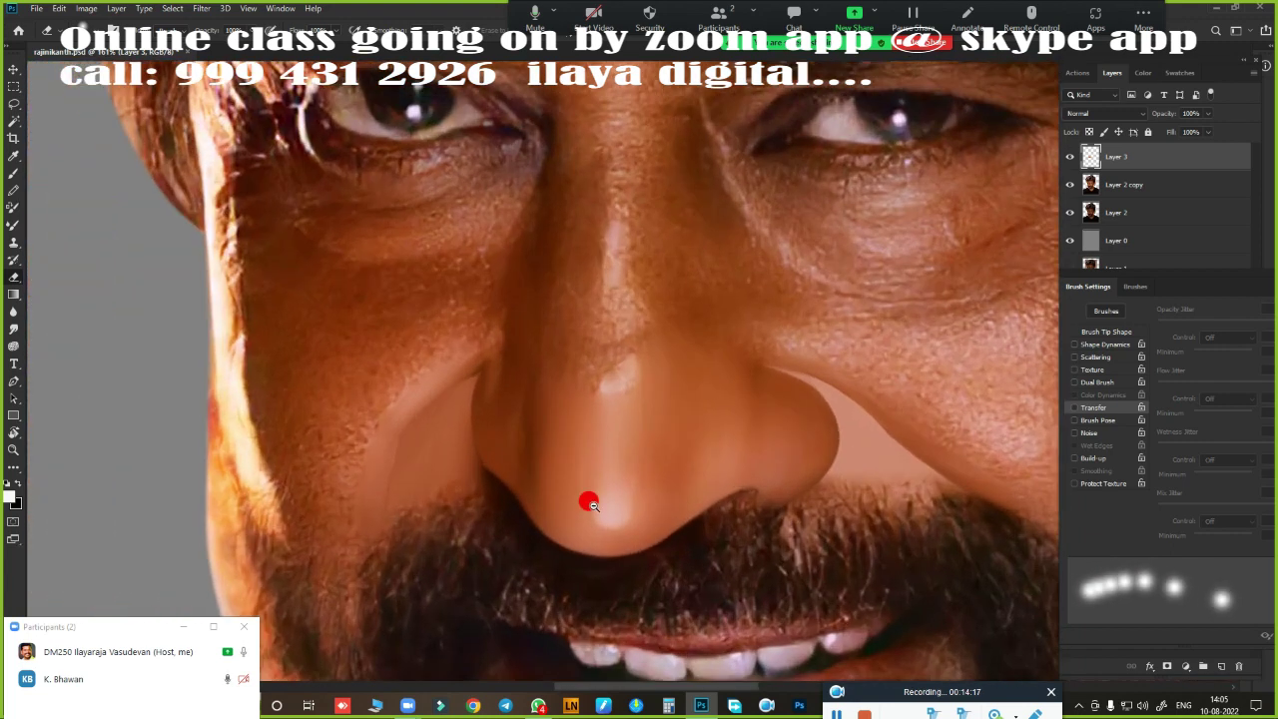
pyautogui.scroll(2, 611, 420)
pyautogui.hotkey('ctrl', 'z')
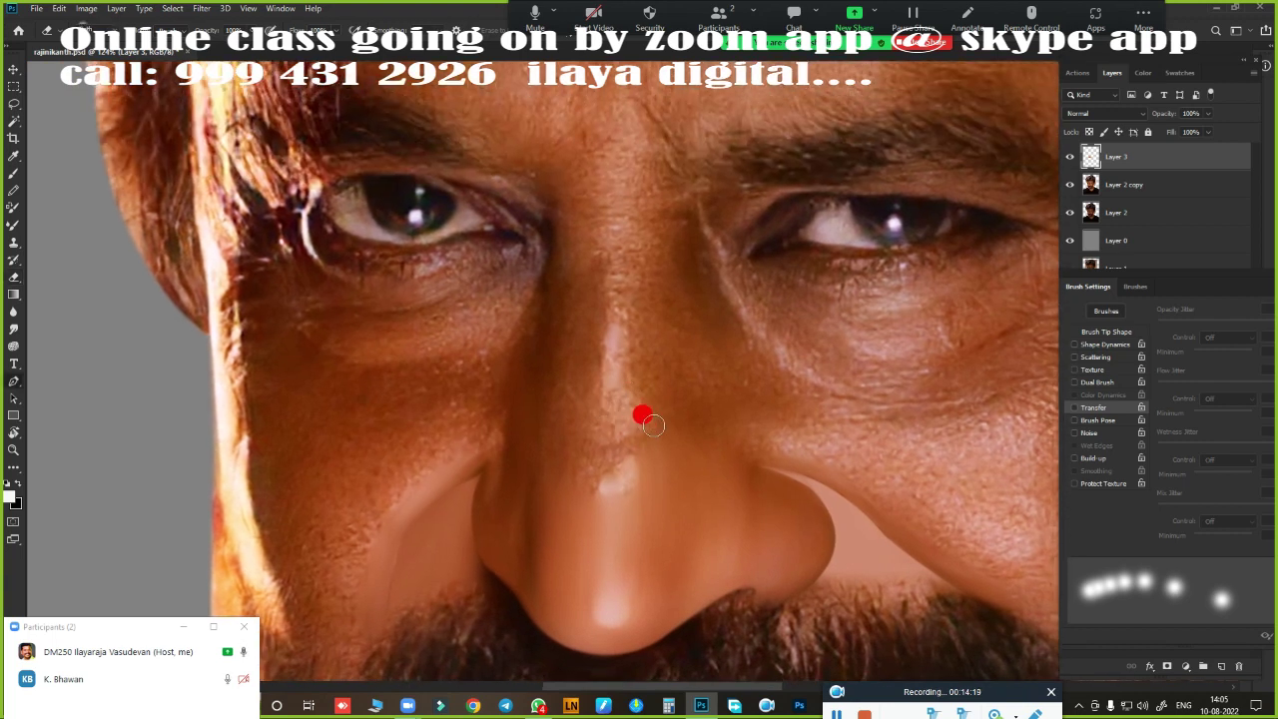
# - Zoom to 210% on the nose bridge and smooth it with Mixer Brush strokes
pyautogui.press('v')
pyautogui.press('b')
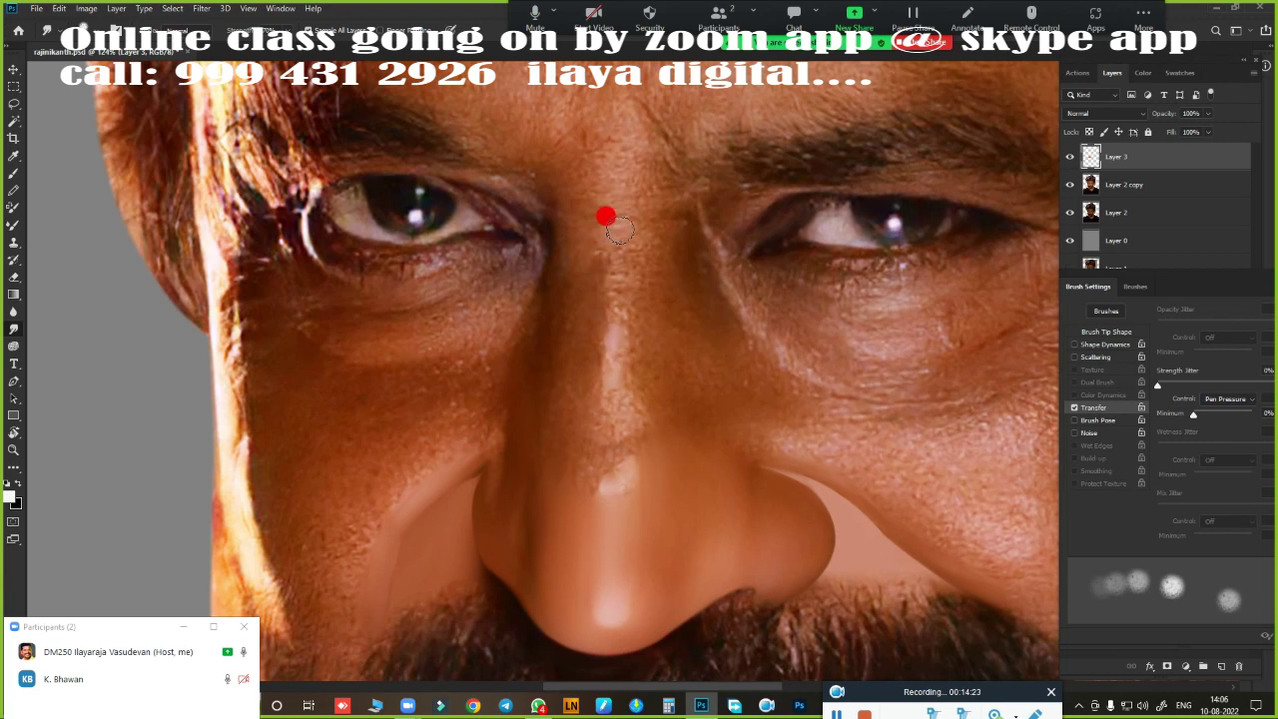
pyautogui.click(651, 352)
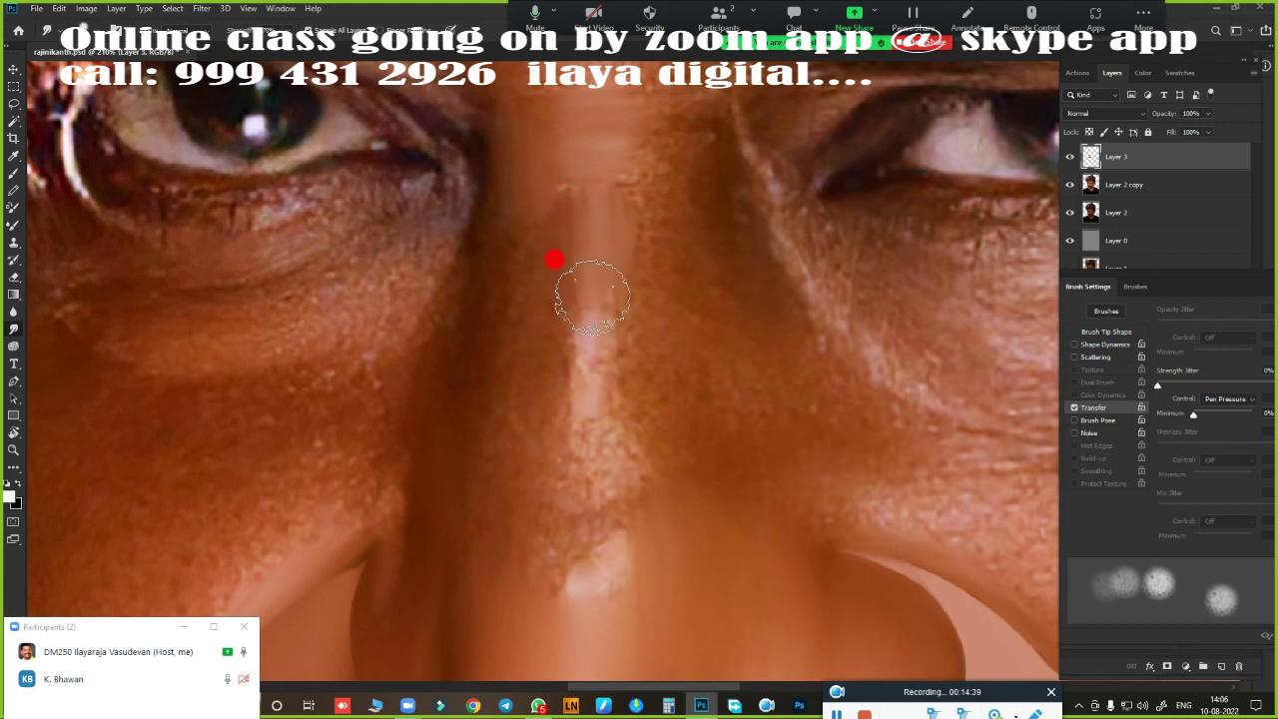
pyautogui.moveTo(592, 296)
pyautogui.mouseDown()
pyautogui.moveTo(523, 274)
pyautogui.moveTo(516, 322)
pyautogui.moveTo(518, 158)
pyautogui.mouseUp()
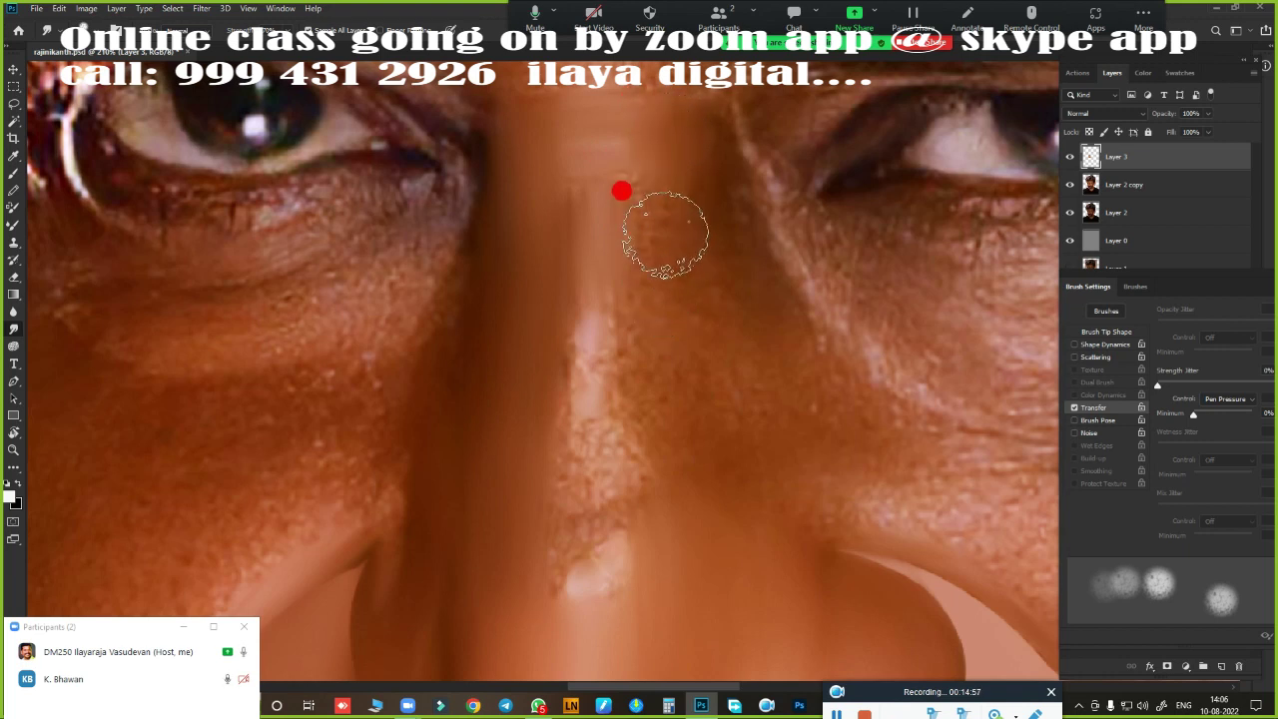
pyautogui.moveTo(659, 169); pyautogui.dragTo(679, 356)
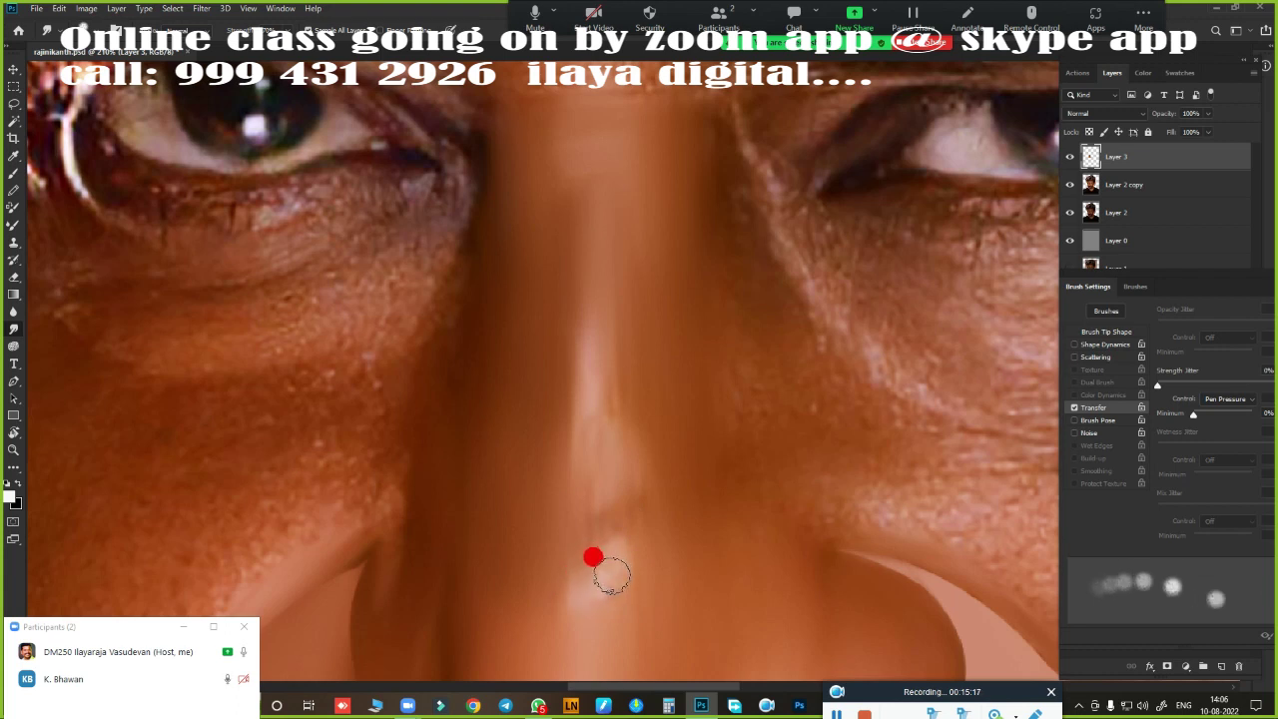
# - Tone down the bright highlight near the nose tip with a larger brush
pyautogui.press(']')
pyautogui.press(']')
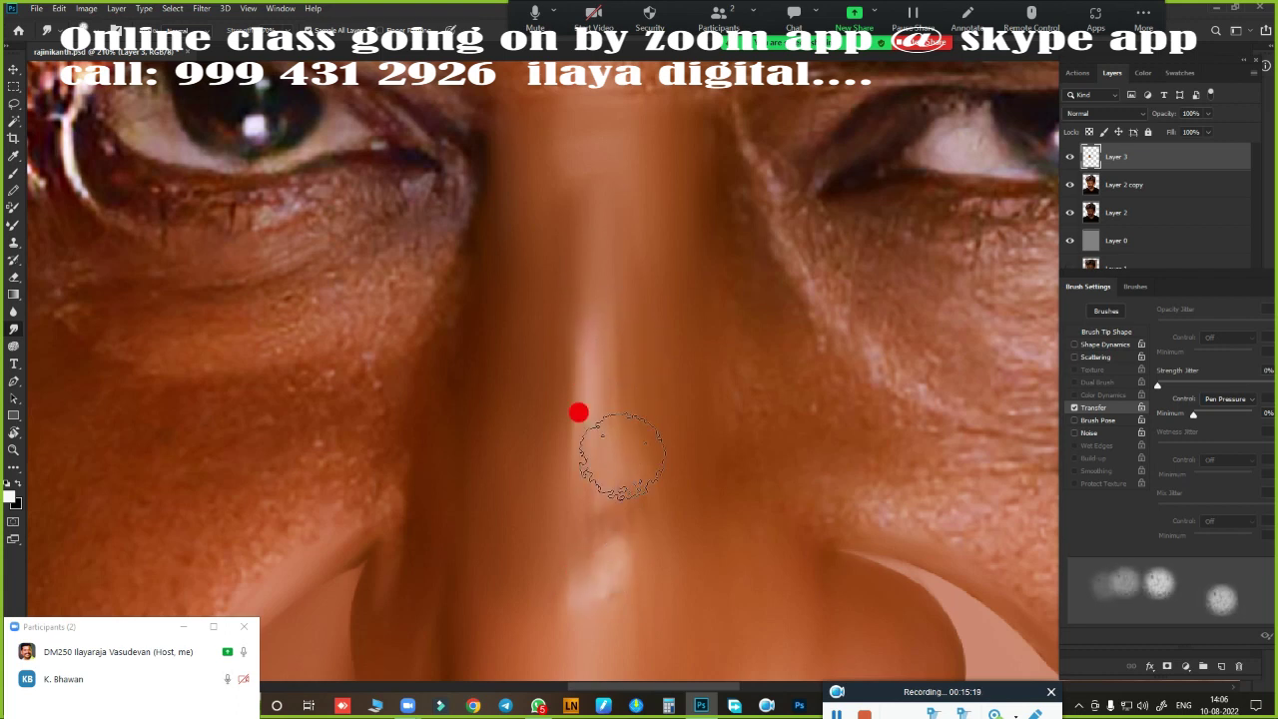
pyautogui.moveTo(609, 557); pyautogui.dragTo(602, 584)
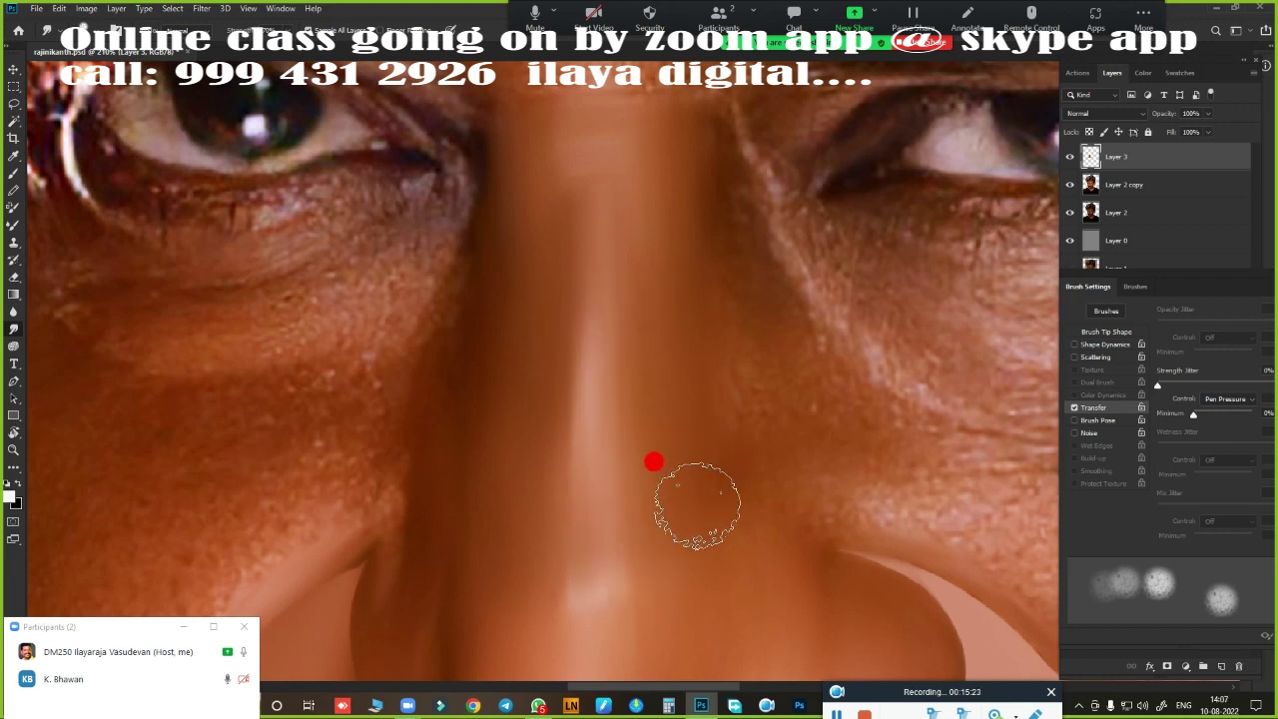
pyautogui.press('super')
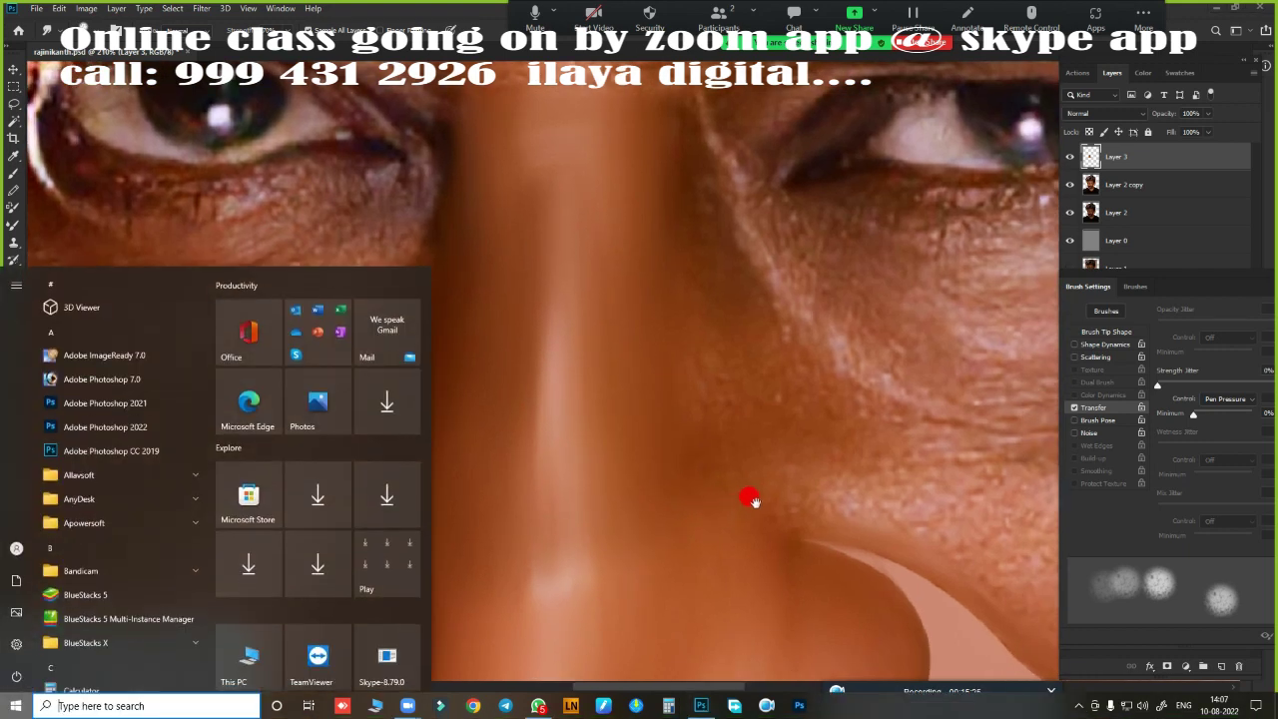
# - Dismiss the Start menu and blend a darker tone down the nose bridge
pyautogui.click(751, 496)
pyautogui.scroll(-3, 746, 488)
pyautogui.moveTo(693, 480)
pyautogui.mouseDown()
pyautogui.moveTo(682, 194)
pyautogui.moveTo(705, 214)
pyautogui.moveTo(610, 222)
pyautogui.moveTo(705, 222)
pyautogui.moveTo(685, 423)
pyautogui.moveTo(665, 363)
pyautogui.moveTo(692, 371)
pyautogui.mouseUp()
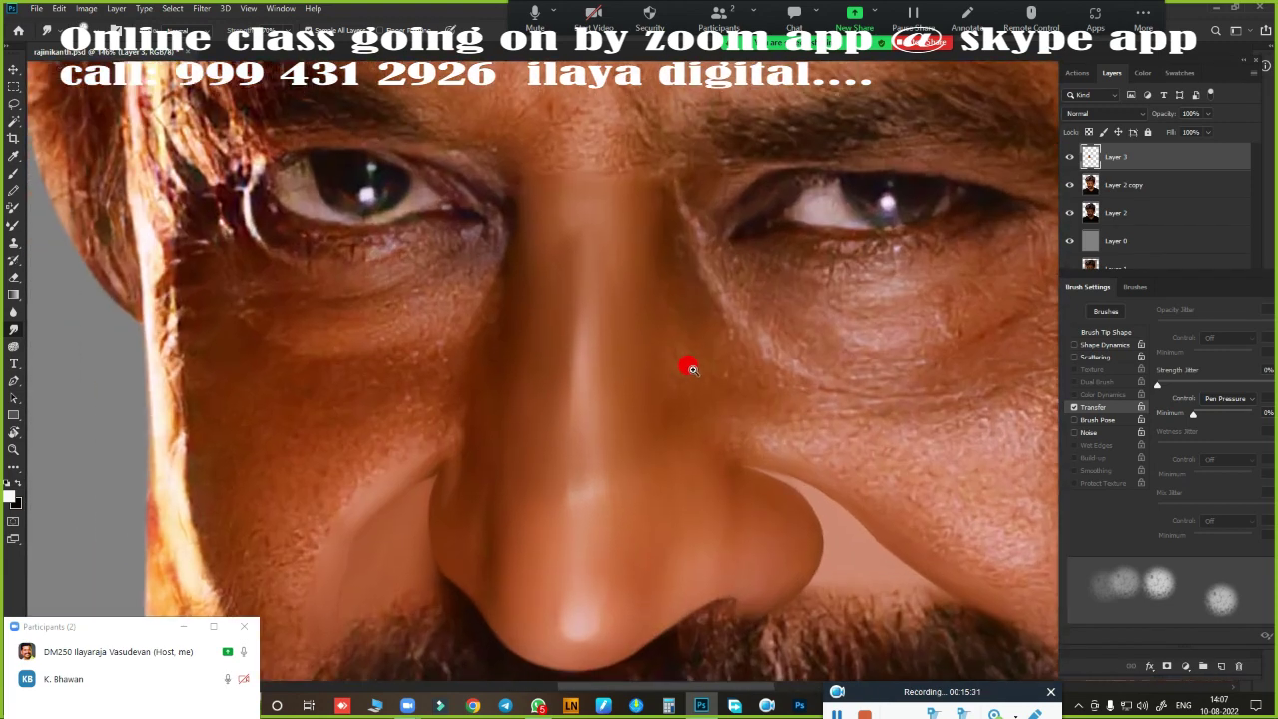
pyautogui.moveTo(651, 412)
pyautogui.mouseDown()
pyautogui.moveTo(673, 390)
pyautogui.moveTo(702, 396)
pyautogui.moveTo(681, 396)
pyautogui.moveTo(693, 406)
pyautogui.mouseUp()
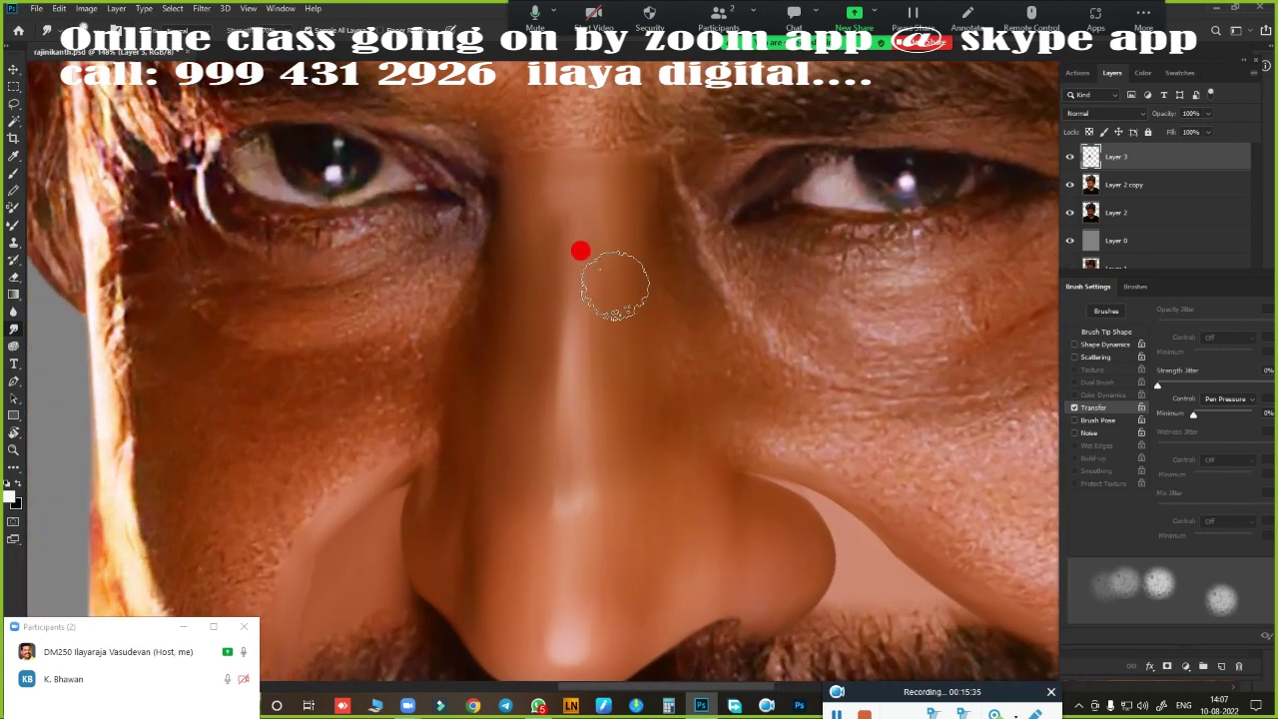
pyautogui.moveTo(618, 198); pyautogui.dragTo(613, 247)
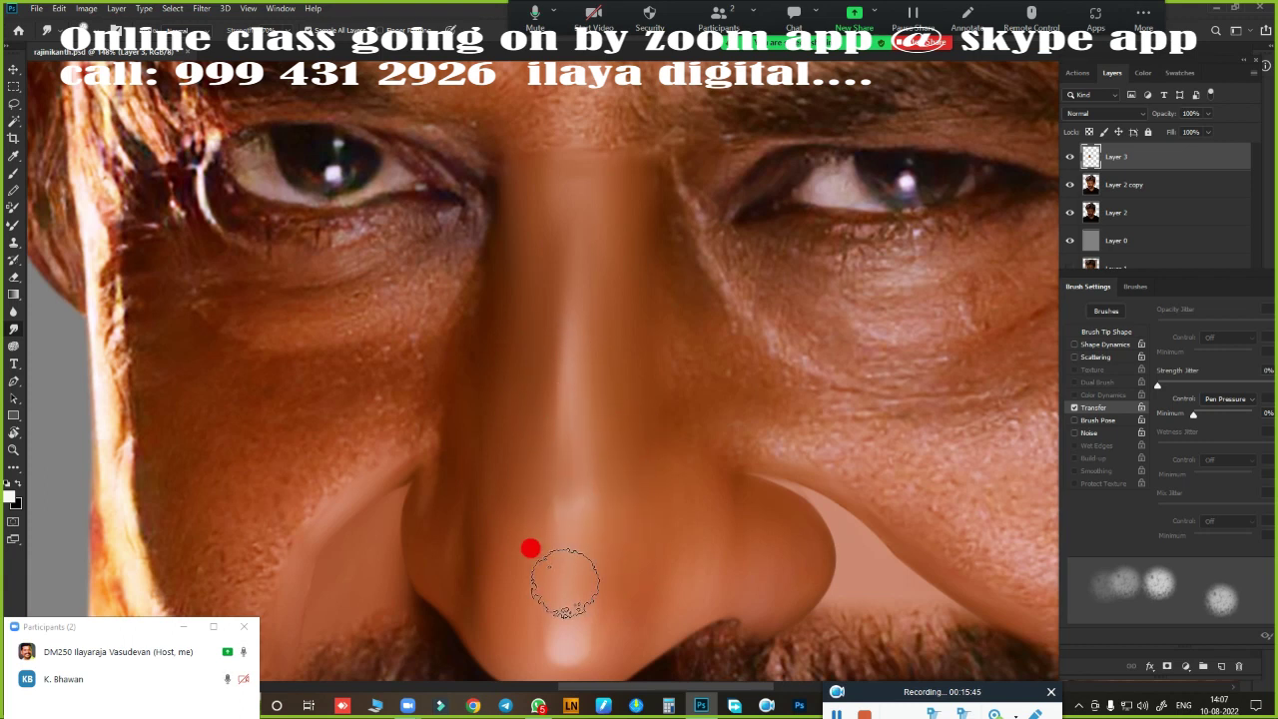
pyautogui.moveTo(700, 489)
pyautogui.mouseDown()
pyautogui.moveTo(738, 160)
pyautogui.moveTo(685, 345)
pyautogui.moveTo(716, 373)
pyautogui.moveTo(717, 332)
pyautogui.moveTo(703, 420)
pyautogui.mouseUp()
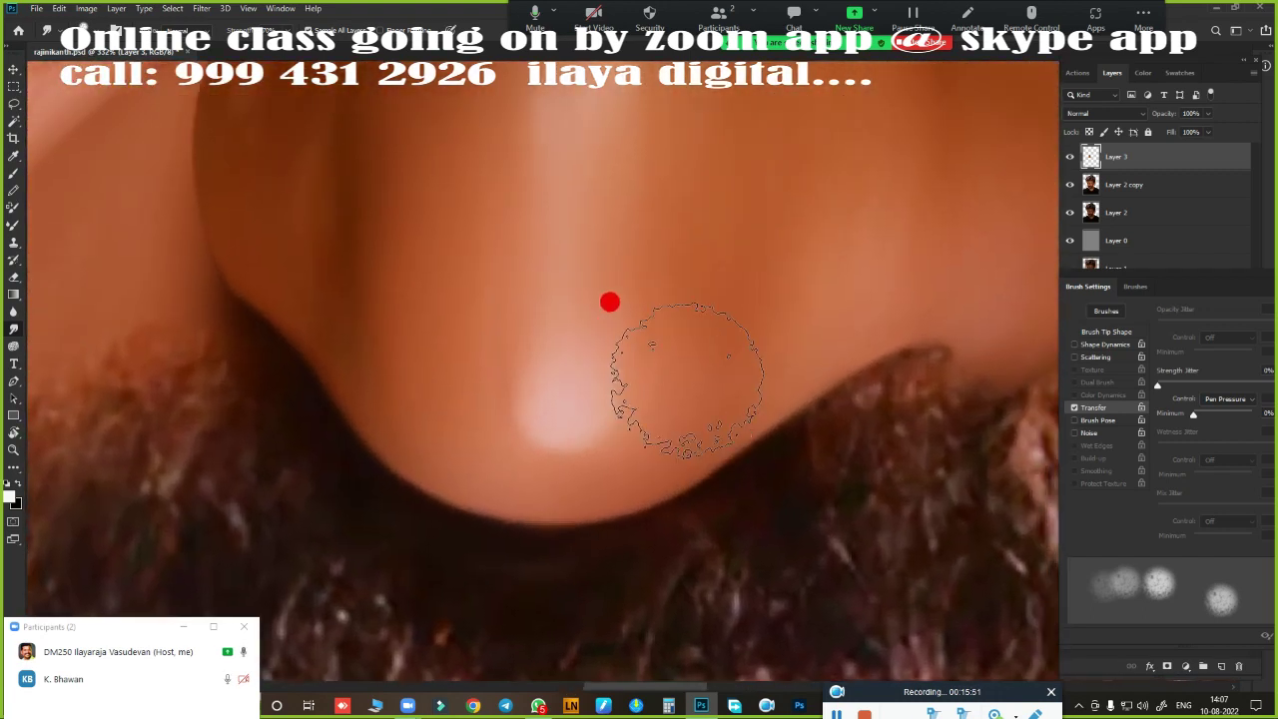
# - Shrink the Mixer Brush and dab a soft lighter patch onto the nose bridge
pyautogui.press('[')
pyautogui.press('[')
pyautogui.press('[')
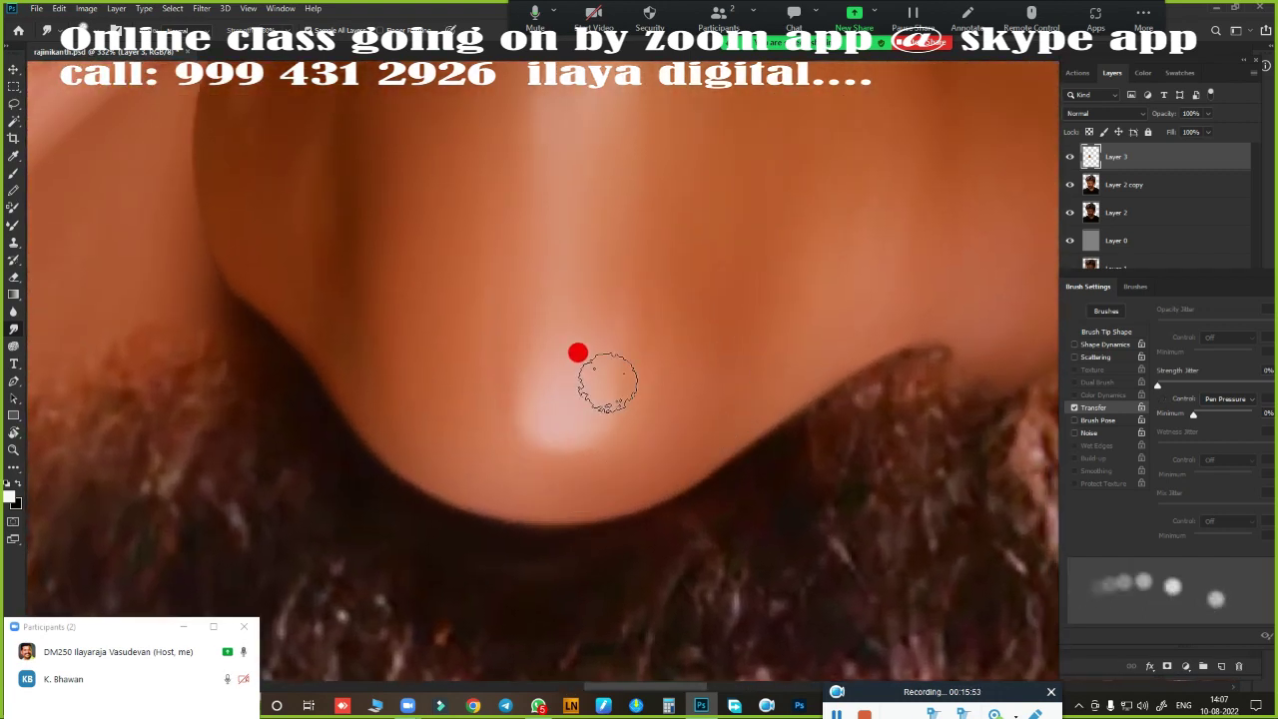
pyautogui.press(']')
pyautogui.press(']')
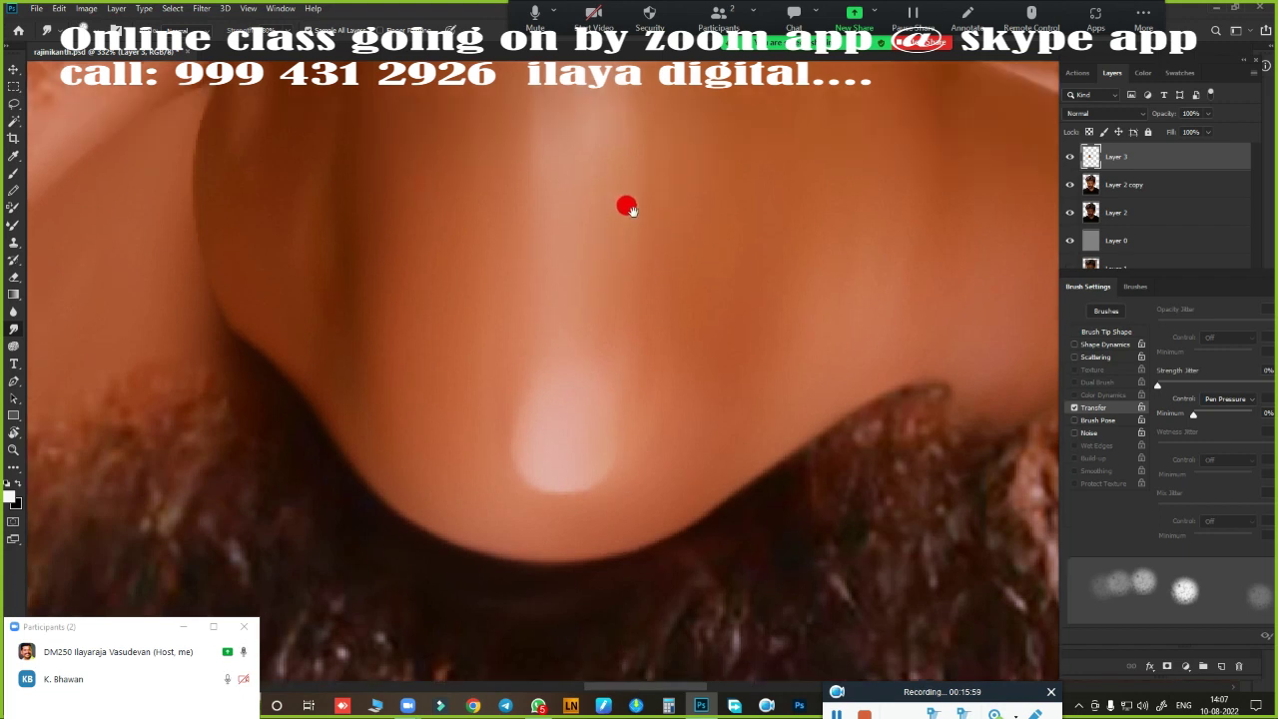
pyautogui.moveTo(625, 206); pyautogui.dragTo(607, 528)
pyautogui.press('[')
pyautogui.press('[')
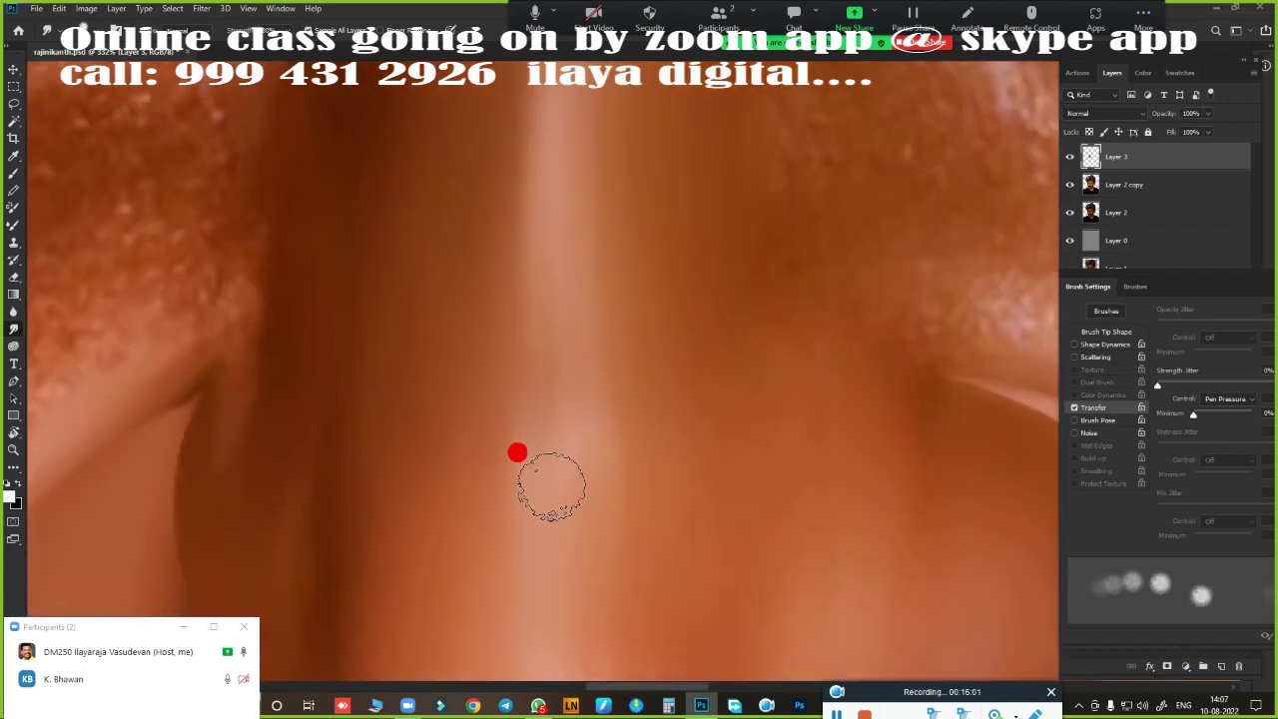
pyautogui.press('[')
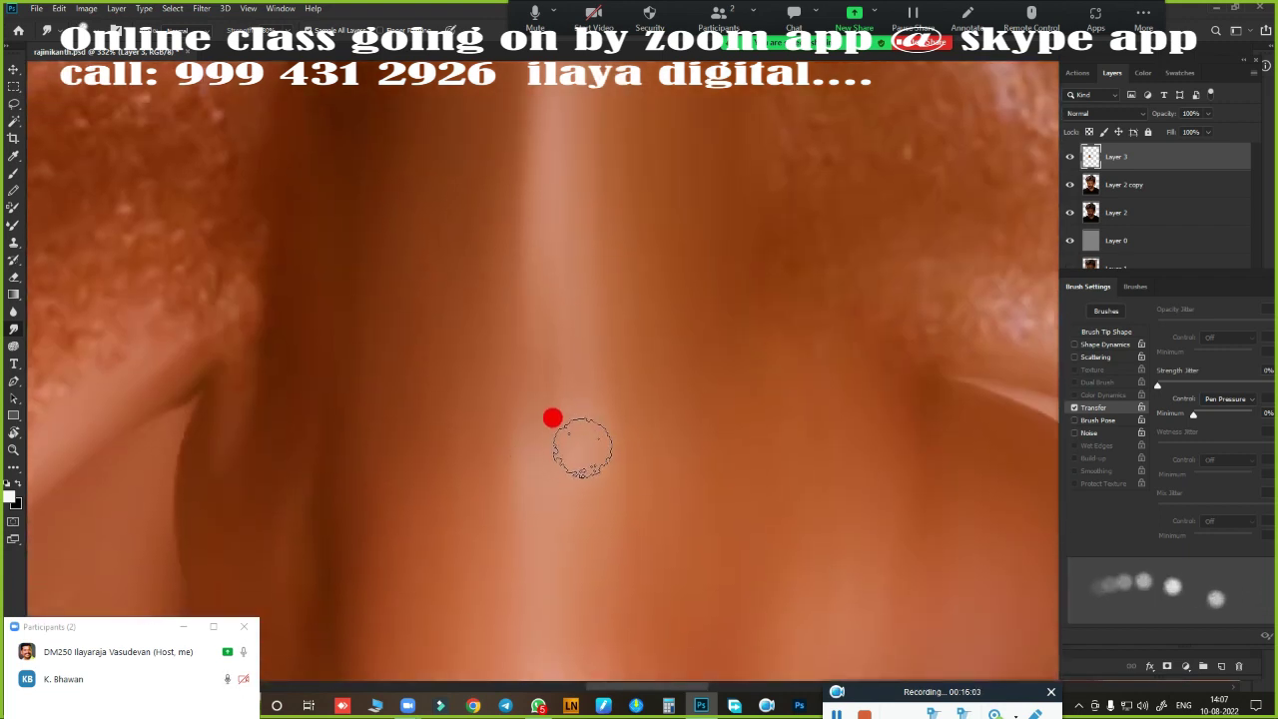
pyautogui.click(580, 435)
pyautogui.press(']')
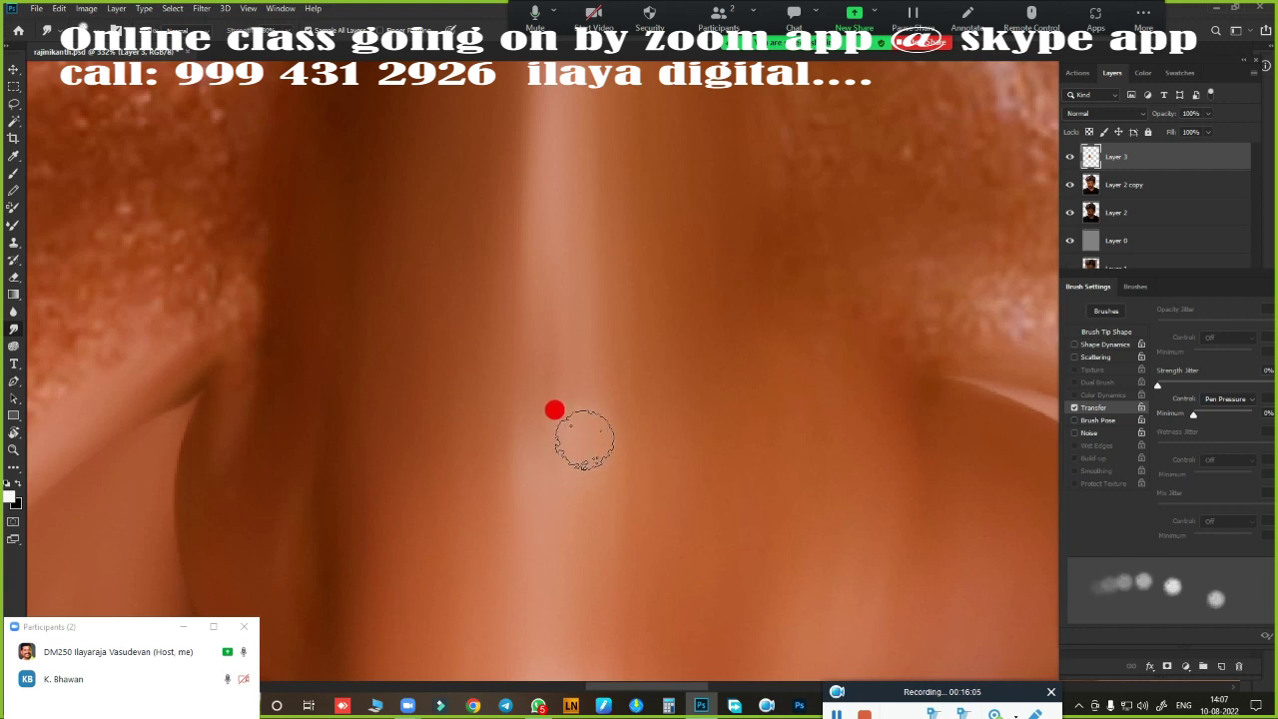
# - Pan and zoom to show the eyes, brow and the whole nose
pyautogui.scroll(-2, 590, 536)
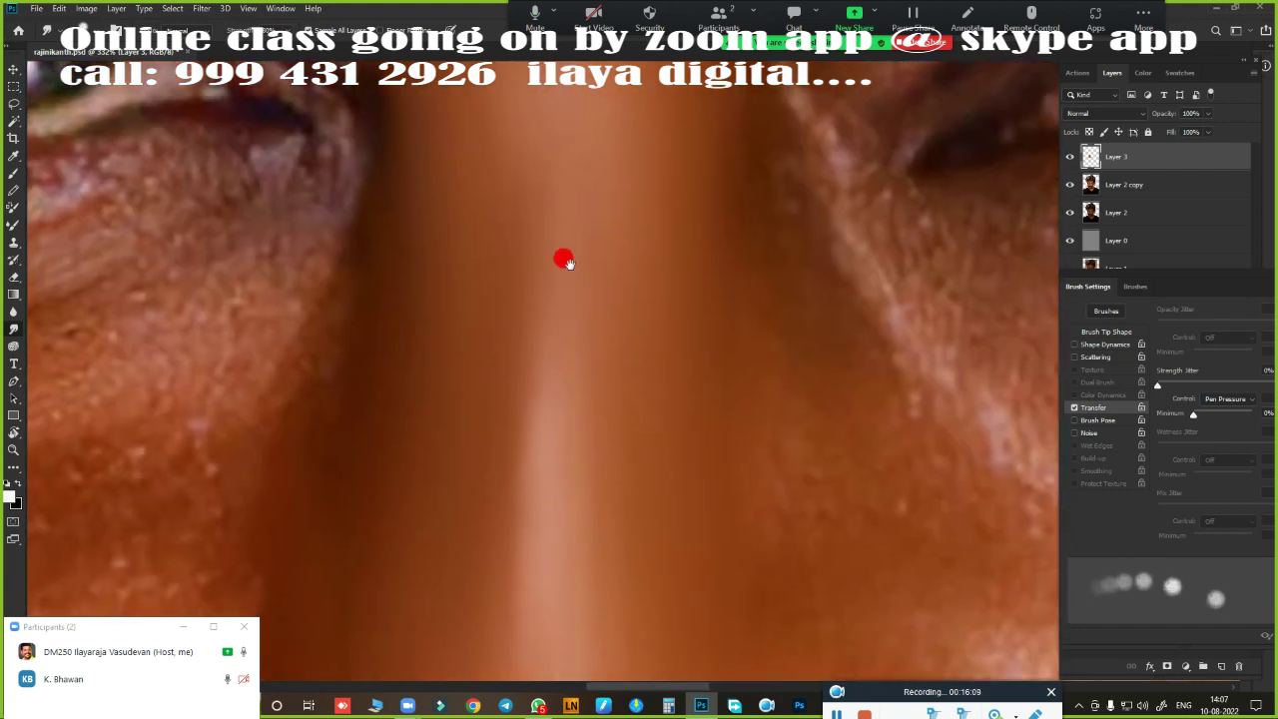
pyautogui.moveTo(566, 262); pyautogui.dragTo(571, 551)
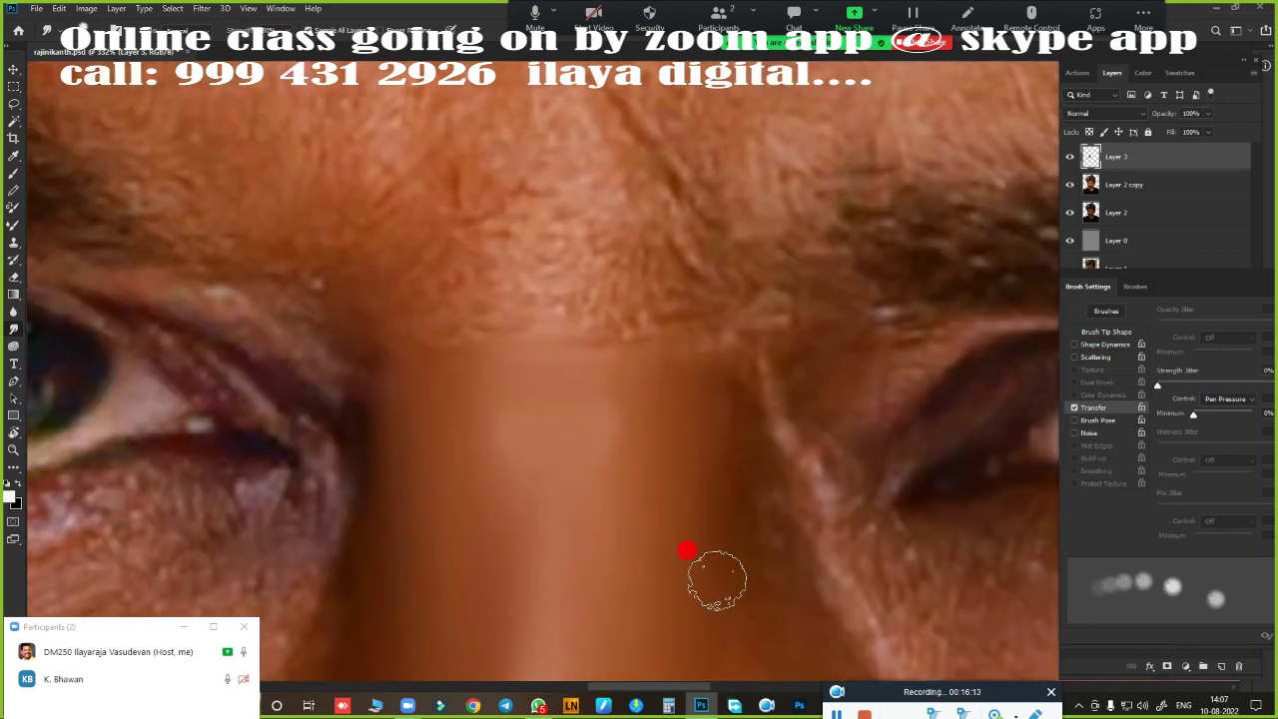
pyautogui.scroll(-2, 685, 548)
pyautogui.moveTo(639, 550); pyautogui.dragTo(679, 223)
pyautogui.scroll(-1, 726, 262)
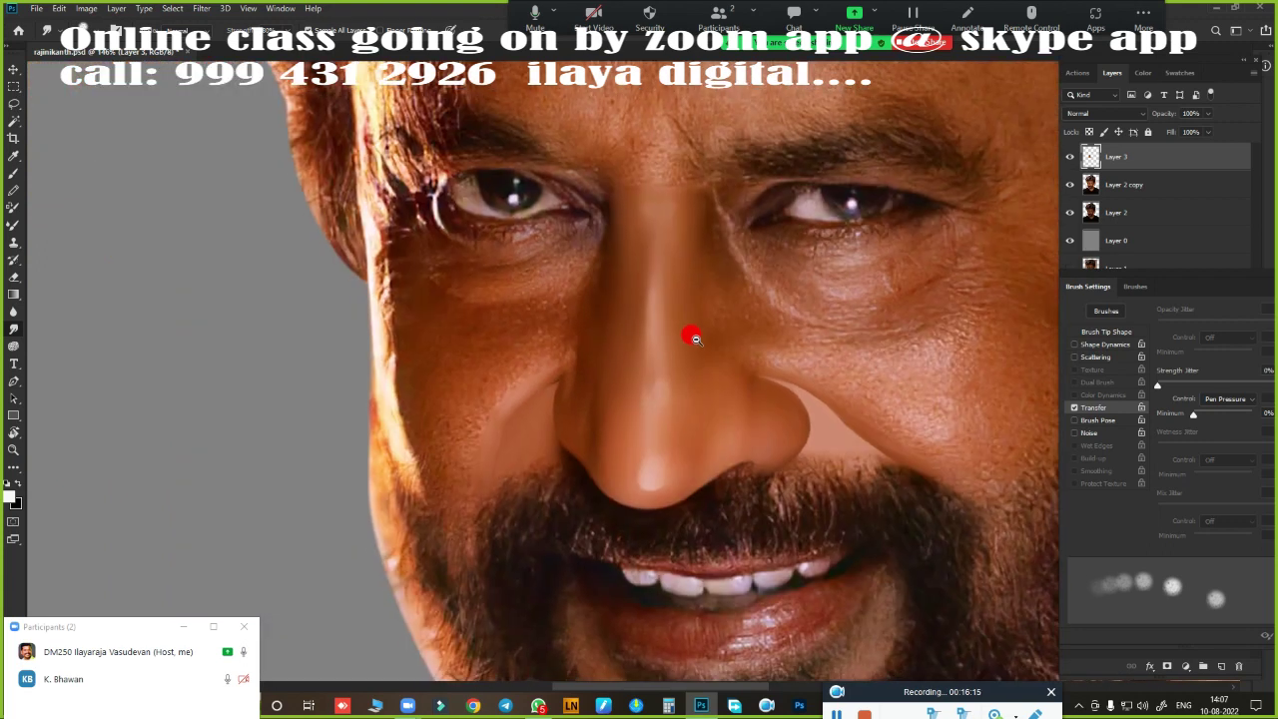
pyautogui.scroll(1, 710, 435)
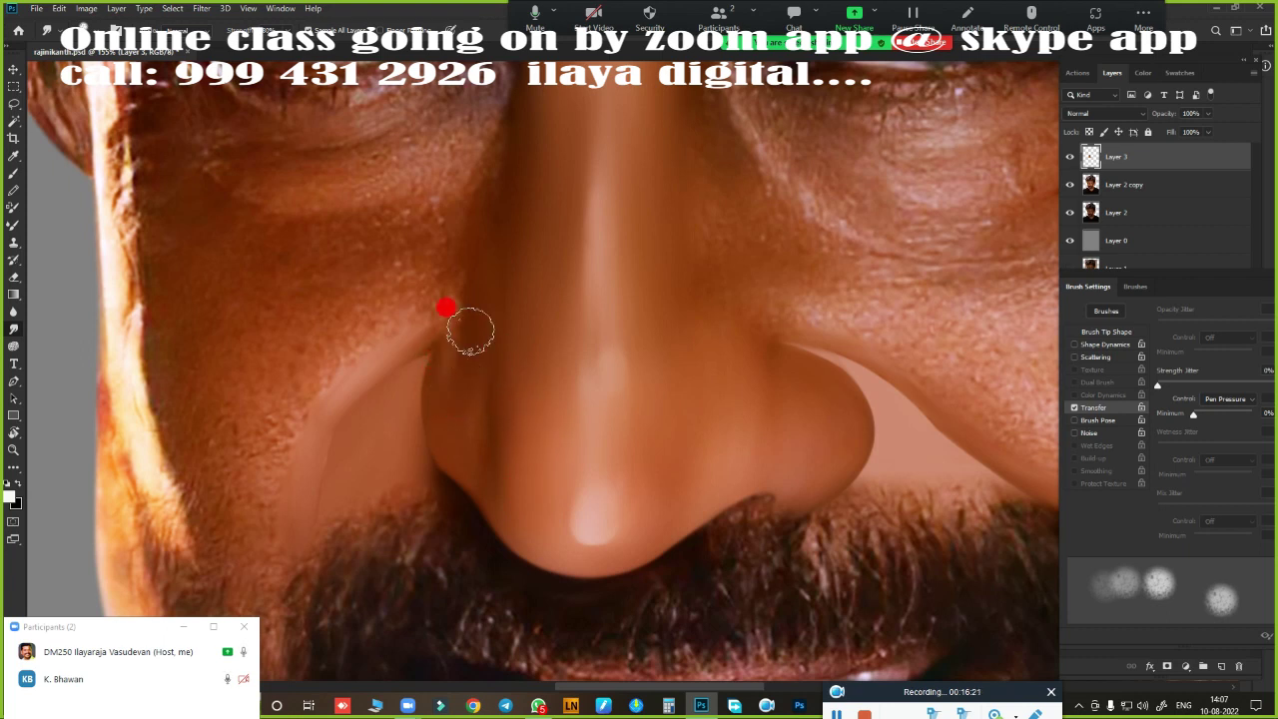
# - With a smaller Mixer Brush, smooth the skin along the side and across the nose
pyautogui.press('[')
pyautogui.moveTo(446, 312)
pyautogui.mouseDown()
pyautogui.moveTo(317, 426)
pyautogui.moveTo(308, 466)
pyautogui.moveTo(358, 382)
pyautogui.moveTo(450, 331)
pyautogui.moveTo(463, 285)
pyautogui.mouseUp()
pyautogui.moveTo(440, 409)
pyautogui.mouseDown()
pyautogui.moveTo(462, 337)
pyautogui.moveTo(476, 425)
pyautogui.mouseUp()
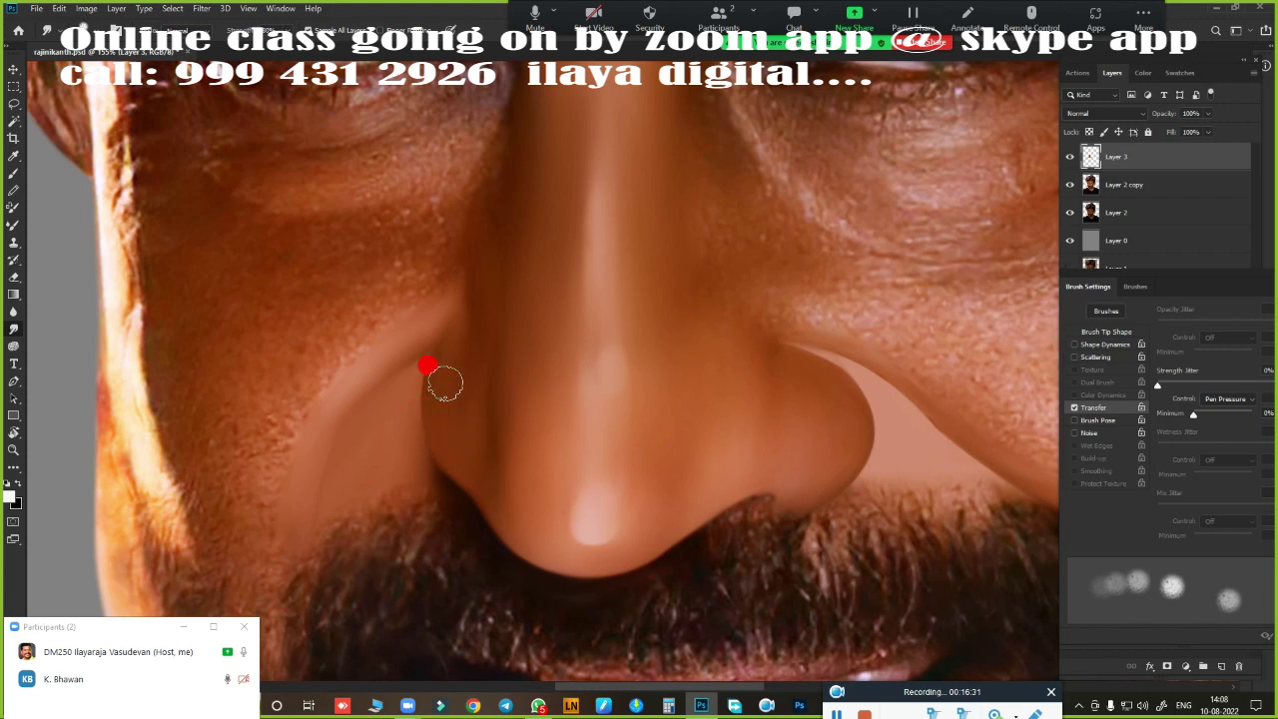
pyautogui.moveTo(475, 314)
pyautogui.mouseDown()
pyautogui.moveTo(770, 428)
pyautogui.moveTo(633, 370)
pyautogui.moveTo(548, 200)
pyautogui.moveTo(524, 231)
pyautogui.moveTo(502, 353)
pyautogui.moveTo(502, 468)
pyautogui.moveTo(485, 166)
pyautogui.moveTo(484, 411)
pyautogui.moveTo(628, 131)
pyautogui.moveTo(613, 240)
pyautogui.moveTo(668, 390)
pyautogui.moveTo(747, 354)
pyautogui.moveTo(736, 369)
pyautogui.moveTo(704, 308)
pyautogui.moveTo(790, 416)
pyautogui.moveTo(764, 345)
pyautogui.moveTo(848, 425)
pyautogui.moveTo(890, 445)
pyautogui.moveTo(850, 256)
pyautogui.moveTo(770, 262)
pyautogui.moveTo(676, 365)
pyautogui.moveTo(493, 355)
pyautogui.moveTo(630, 254)
pyautogui.moveTo(650, 283)
pyautogui.moveTo(744, 211)
pyautogui.moveTo(628, 89)
pyautogui.moveTo(733, 134)
pyautogui.moveTo(785, 182)
pyautogui.moveTo(759, 157)
pyautogui.moveTo(809, 219)
pyautogui.moveTo(809, 319)
pyautogui.moveTo(808, 303)
pyautogui.moveTo(728, 410)
pyautogui.moveTo(678, 439)
pyautogui.moveTo(662, 413)
pyautogui.moveTo(493, 490)
pyautogui.moveTo(534, 434)
pyautogui.moveTo(521, 462)
pyautogui.moveTo(592, 409)
pyautogui.moveTo(561, 435)
pyautogui.moveTo(607, 409)
pyautogui.moveTo(310, 590)
pyautogui.moveTo(597, 418)
pyautogui.moveTo(656, 429)
pyautogui.moveTo(624, 450)
pyautogui.moveTo(654, 446)
pyautogui.moveTo(613, 448)
pyautogui.moveTo(531, 499)
pyautogui.moveTo(660, 403)
pyautogui.moveTo(520, 486)
pyautogui.moveTo(627, 396)
pyautogui.moveTo(593, 468)
pyautogui.moveTo(605, 442)
pyautogui.moveTo(536, 450)
pyautogui.moveTo(659, 381)
pyautogui.mouseUp()
# - Zoom in and blend the shadow beside the nostril and the beard edge smooth
pyautogui.scroll(-5, 659, 381)
pyautogui.scroll(2, 523, 473)
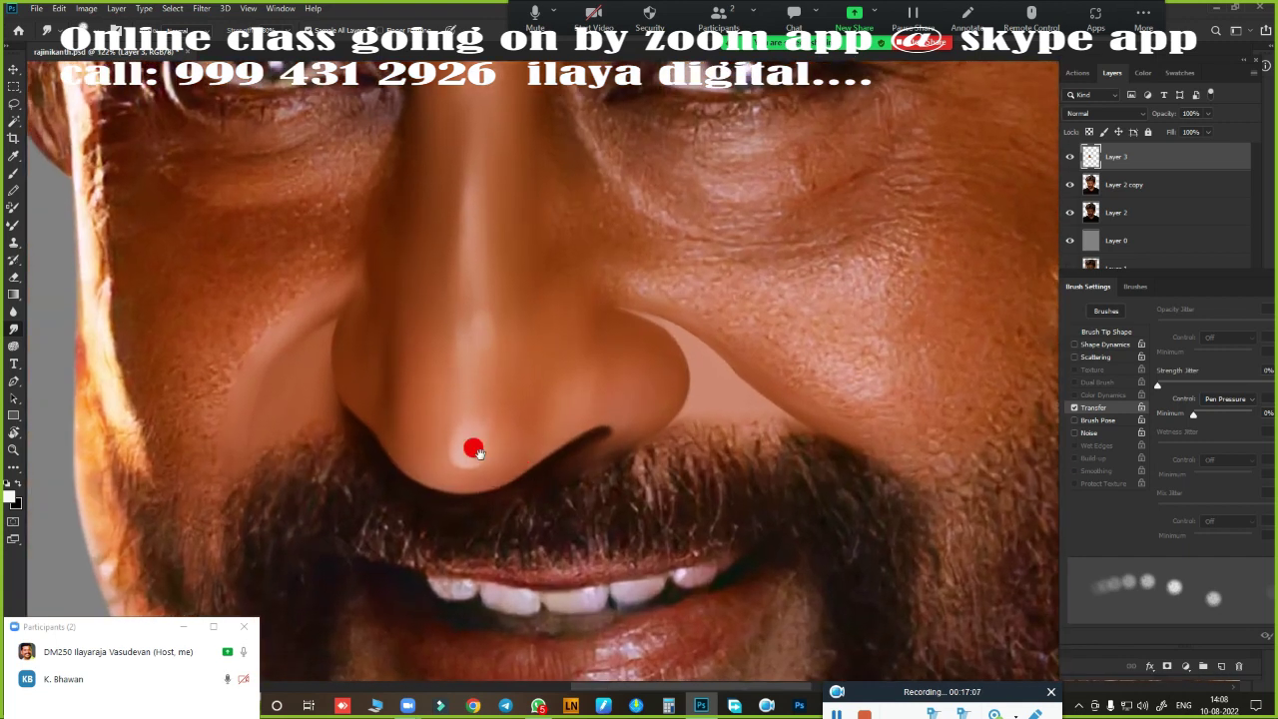
pyautogui.scroll(2, 470, 446)
pyautogui.scroll(2, 785, 396)
pyautogui.scroll(2, 703, 409)
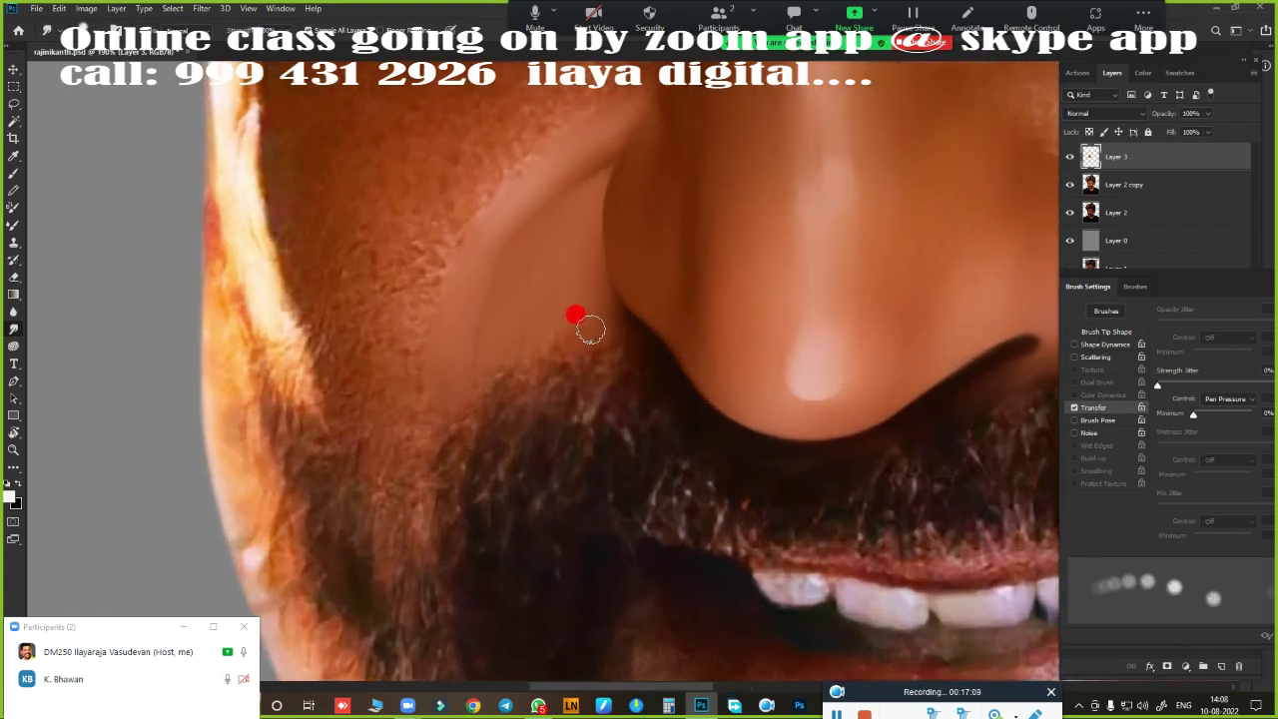
pyautogui.moveTo(578, 370); pyautogui.dragTo(543, 375)
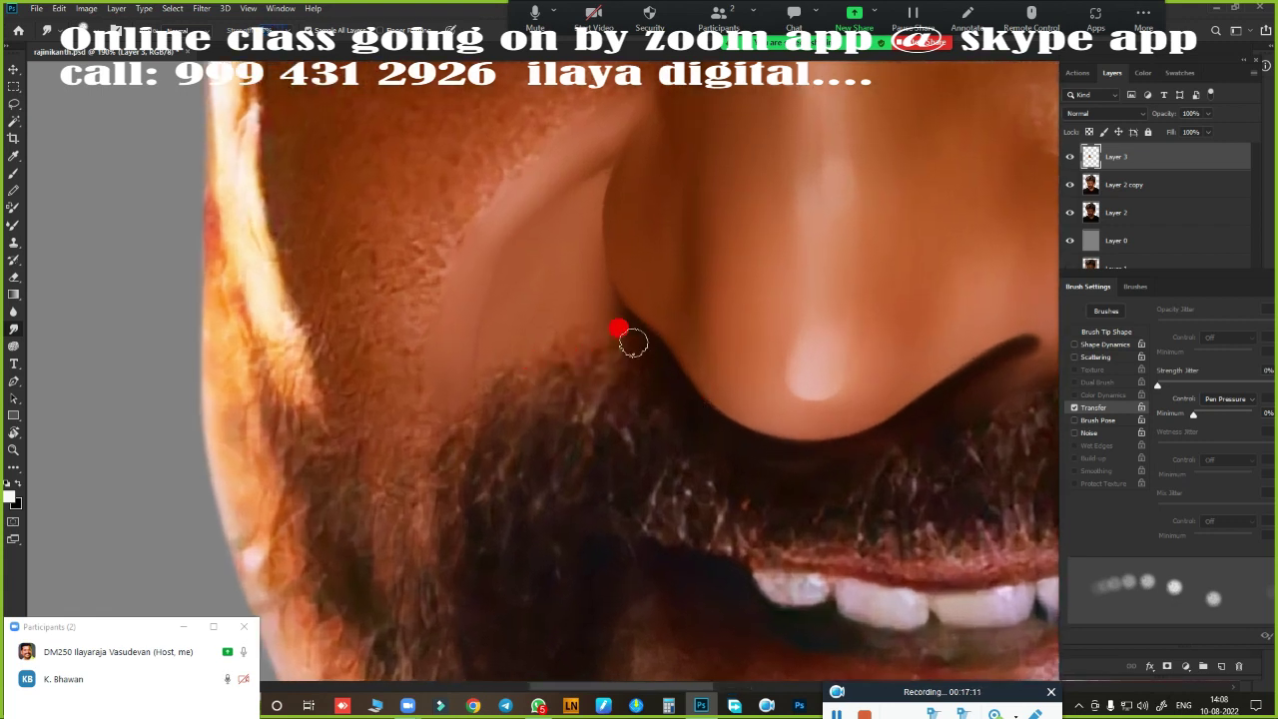
pyautogui.moveTo(642, 316)
pyautogui.mouseDown()
pyautogui.moveTo(550, 336)
pyautogui.moveTo(556, 303)
pyautogui.moveTo(573, 322)
pyautogui.mouseUp()
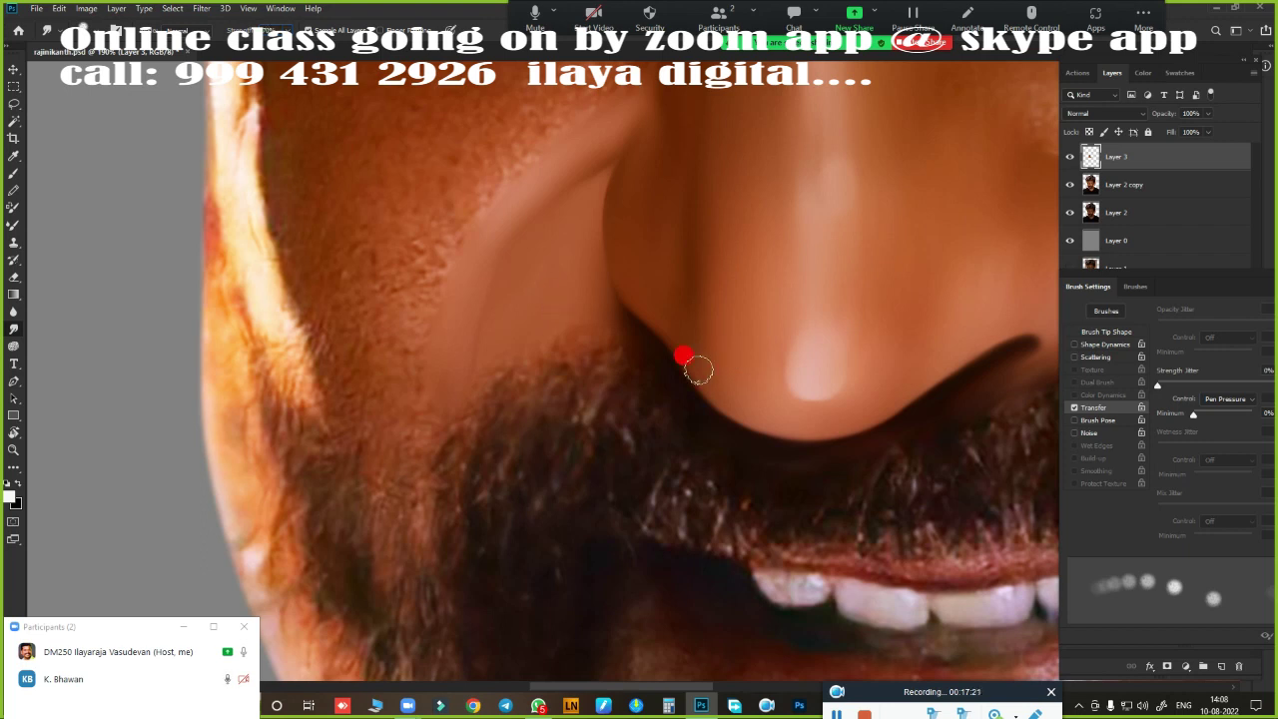
pyautogui.moveTo(698, 369)
pyautogui.mouseDown()
pyautogui.moveTo(630, 350)
pyautogui.moveTo(586, 320)
pyautogui.moveTo(568, 336)
pyautogui.moveTo(613, 339)
pyautogui.moveTo(579, 279)
pyautogui.moveTo(535, 350)
pyautogui.moveTo(496, 353)
pyautogui.moveTo(499, 279)
pyautogui.moveTo(519, 336)
pyautogui.moveTo(562, 339)
pyautogui.moveTo(522, 462)
pyautogui.moveTo(585, 408)
pyautogui.moveTo(610, 429)
pyautogui.moveTo(586, 449)
pyautogui.moveTo(622, 433)
pyautogui.moveTo(530, 456)
pyautogui.moveTo(551, 458)
pyautogui.mouseUp()
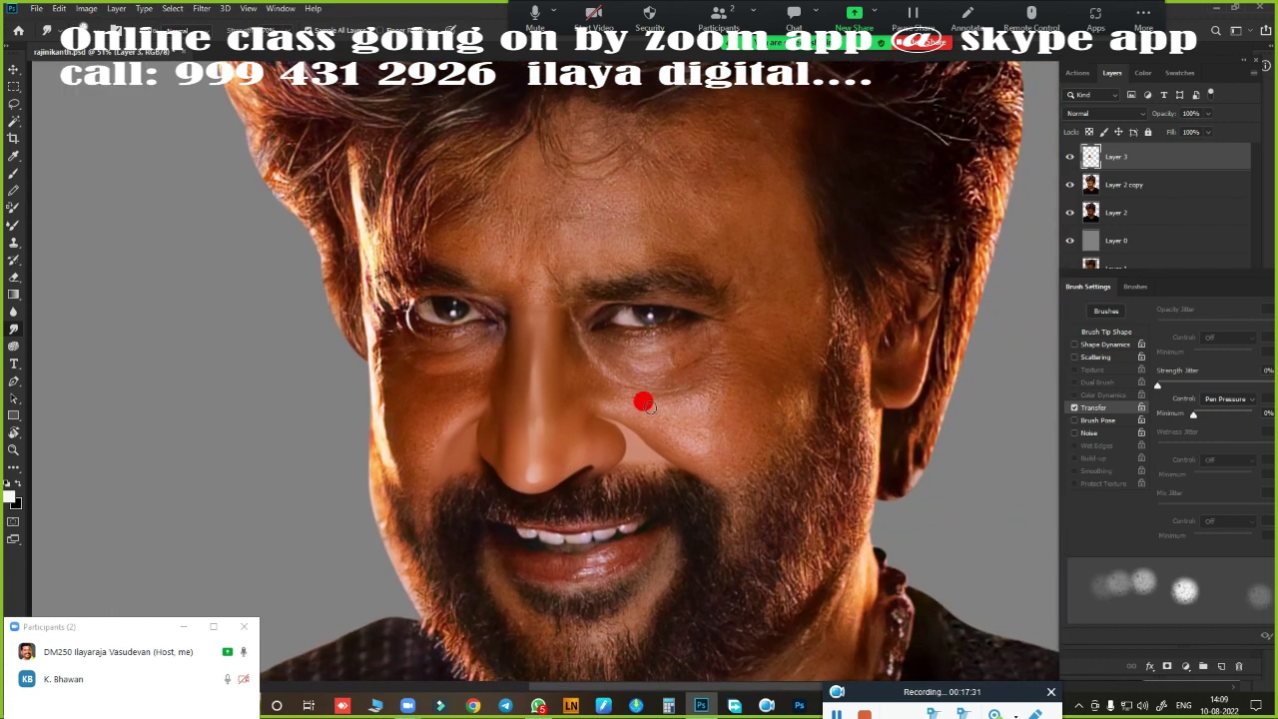
# - Zoom and pan around the retouched nose, eyes and cheeks, then switch to the Move tool
pyautogui.moveTo(644, 401)
pyautogui.mouseDown()
pyautogui.moveTo(690, 408)
pyautogui.moveTo(749, 381)
pyautogui.mouseUp()
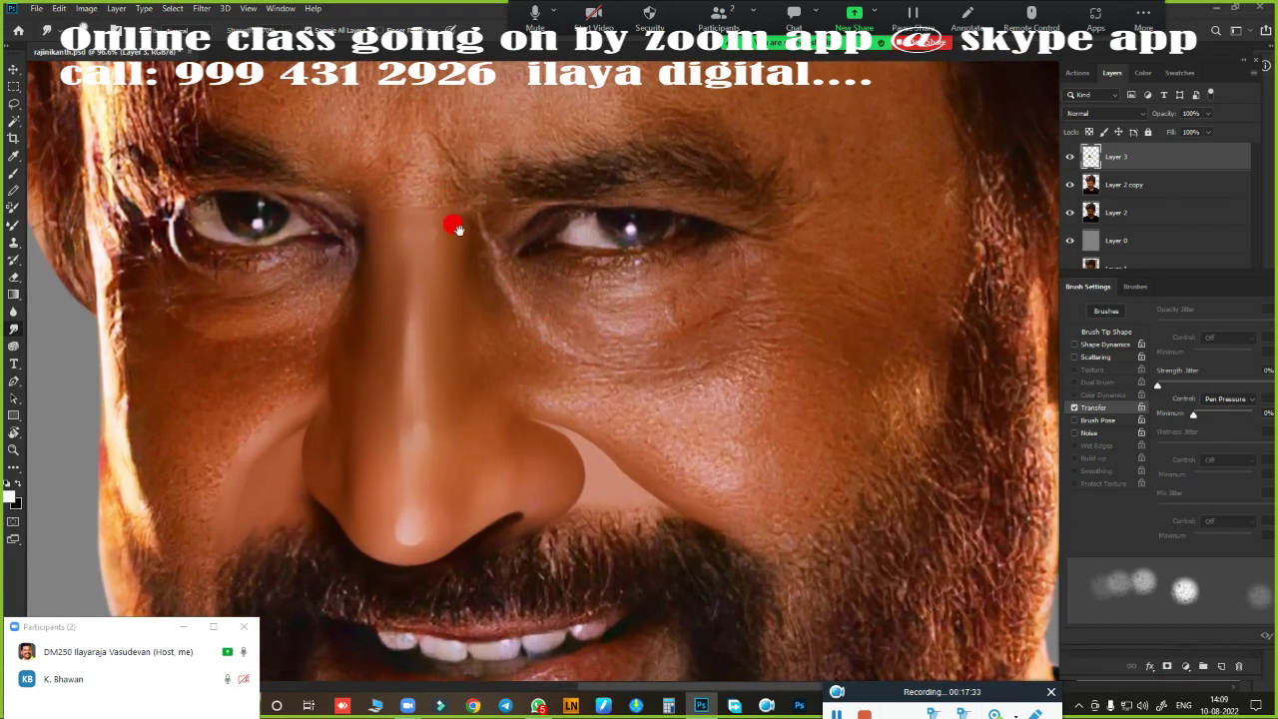
pyautogui.moveTo(455, 230); pyautogui.dragTo(542, 476)
pyautogui.moveTo(785, 381)
pyautogui.mouseDown()
pyautogui.moveTo(765, 370)
pyautogui.moveTo(661, 379)
pyautogui.moveTo(669, 229)
pyautogui.moveTo(722, 358)
pyautogui.moveTo(747, 349)
pyautogui.moveTo(642, 253)
pyautogui.moveTo(696, 369)
pyautogui.moveTo(718, 359)
pyautogui.moveTo(693, 428)
pyautogui.moveTo(702, 393)
pyautogui.moveTo(703, 452)
pyautogui.mouseUp()
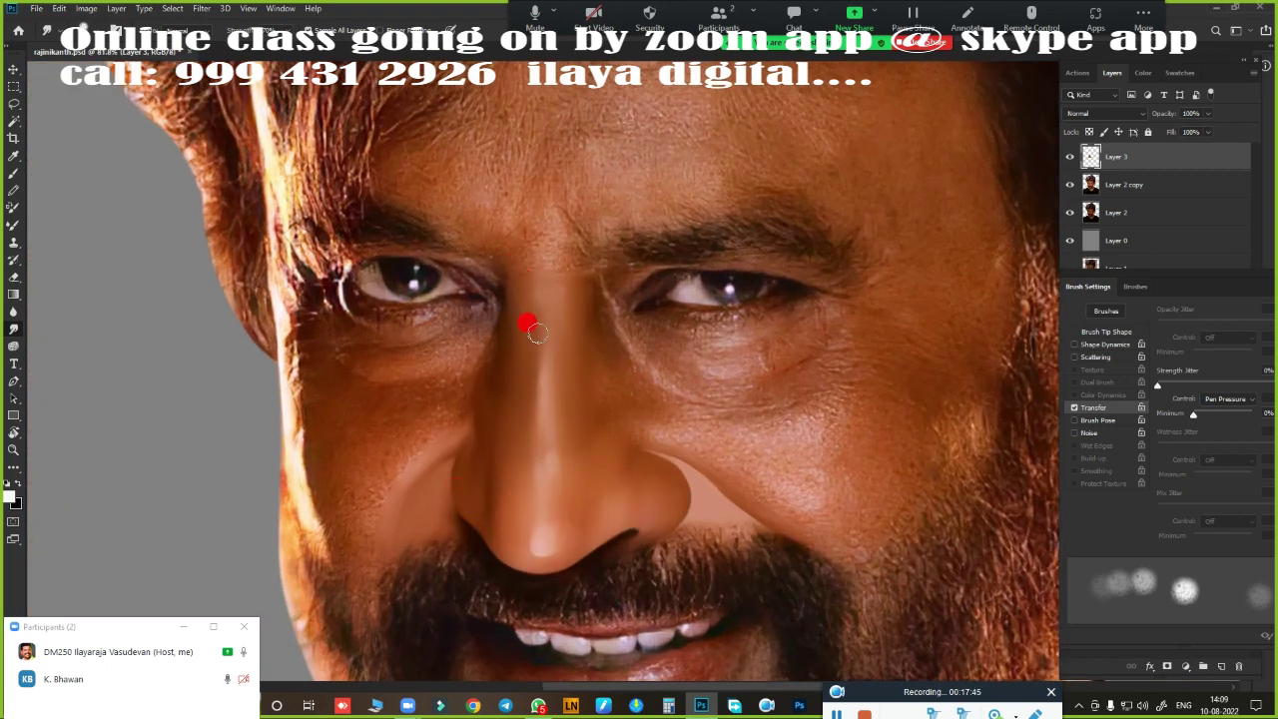
pyautogui.moveTo(735, 504)
pyautogui.mouseDown()
pyautogui.moveTo(698, 490)
pyautogui.moveTo(799, 419)
pyautogui.moveTo(810, 389)
pyautogui.moveTo(622, 226)
pyautogui.moveTo(659, 331)
pyautogui.moveTo(642, 332)
pyautogui.mouseUp()
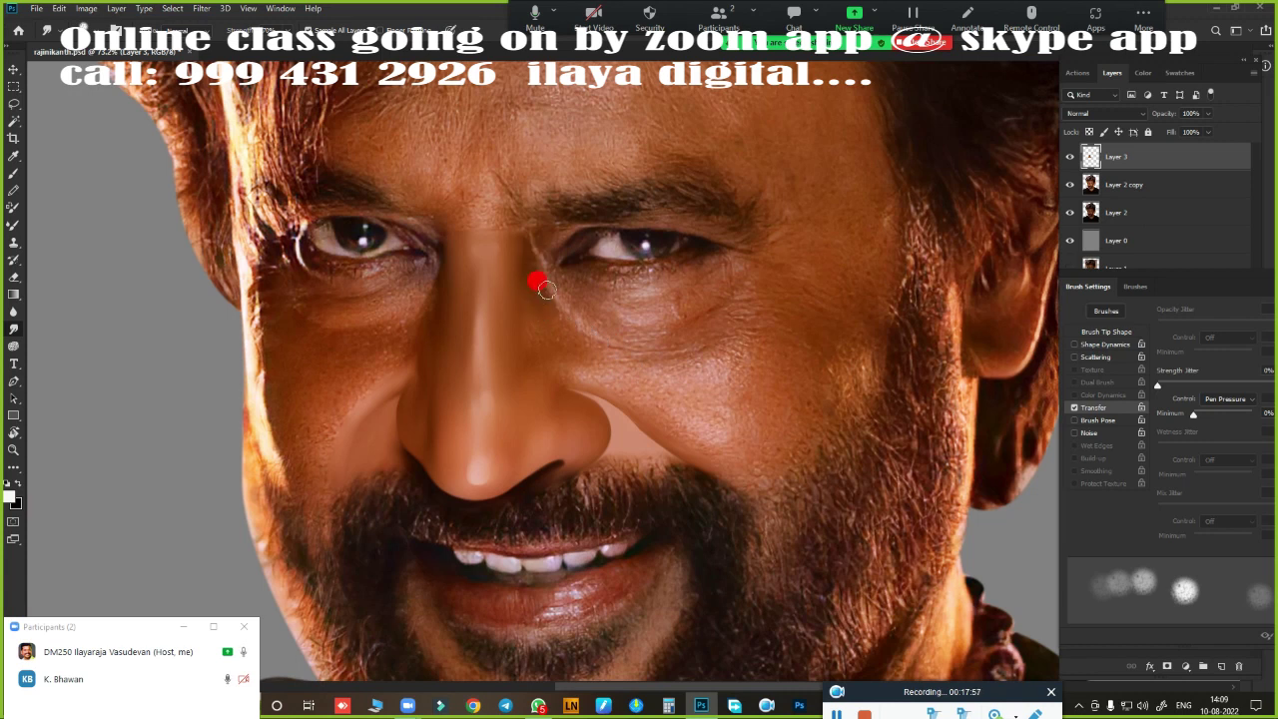
pyautogui.press('v')
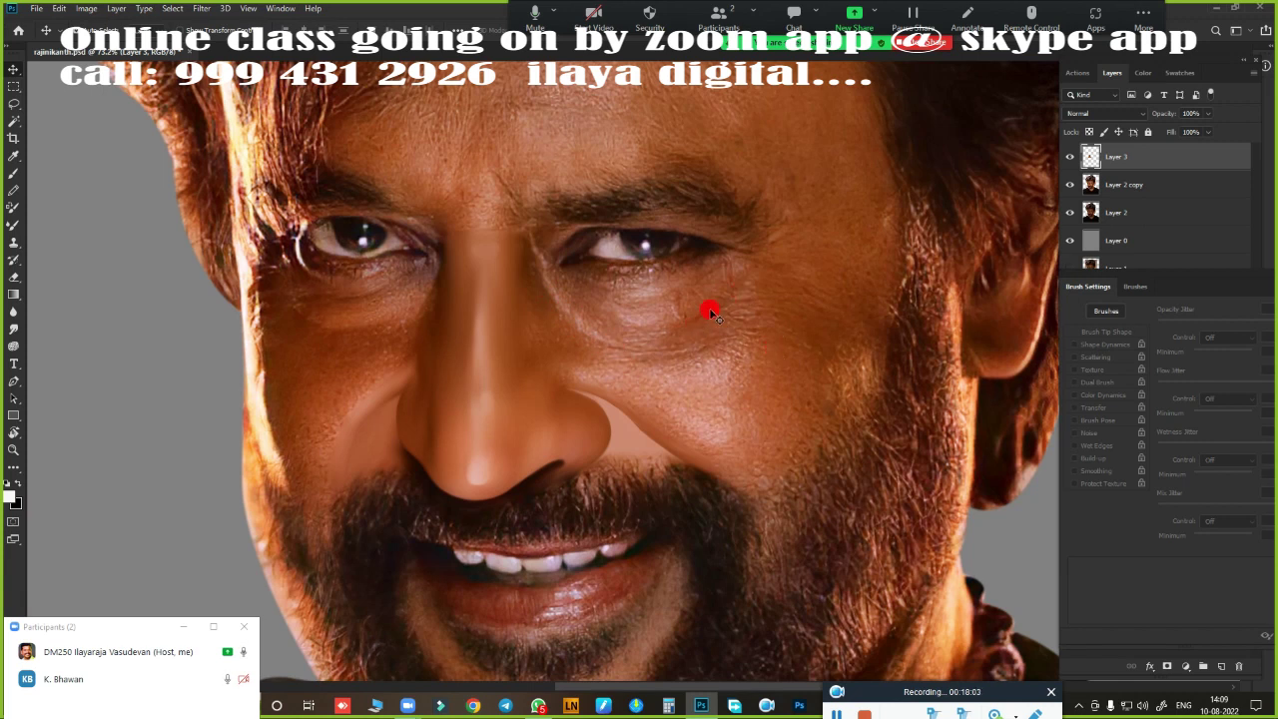
# - Undo the accidental nudge of the face layer
pyautogui.scroll(3, 708, 307)
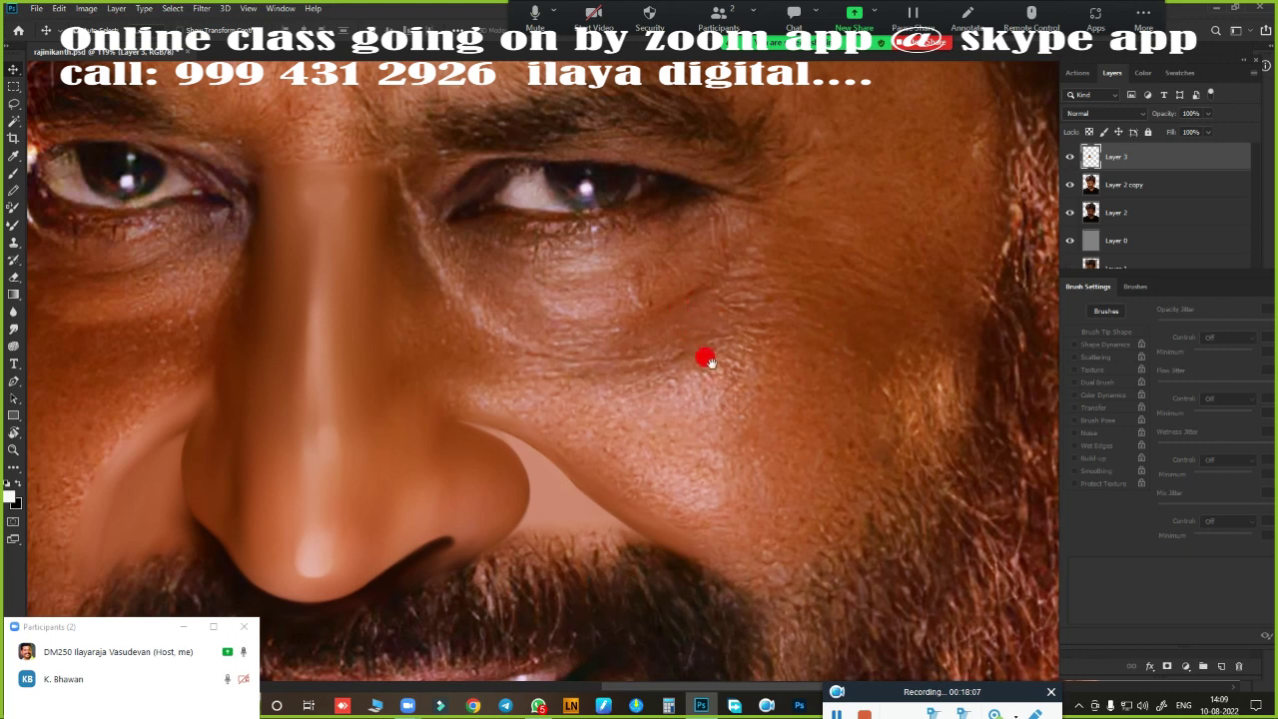
pyautogui.moveTo(707, 362); pyautogui.dragTo(710, 384)
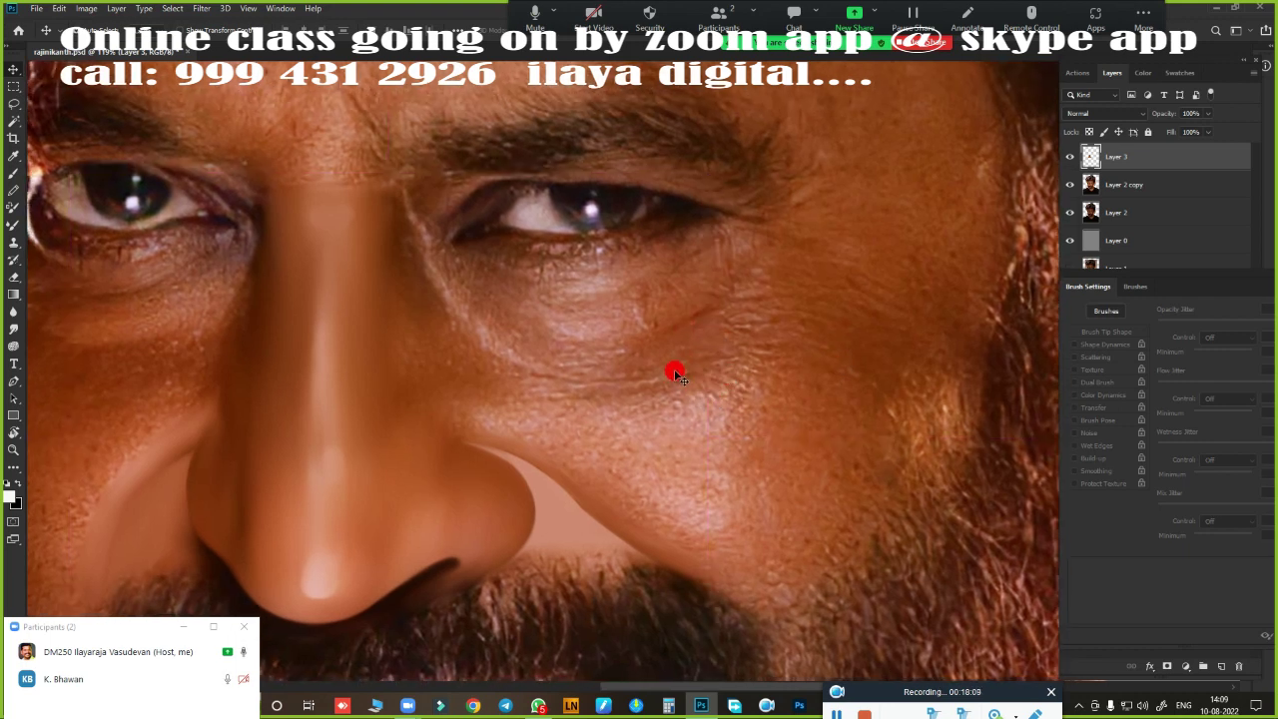
pyautogui.moveTo(442, 300); pyautogui.dragTo(456, 326)
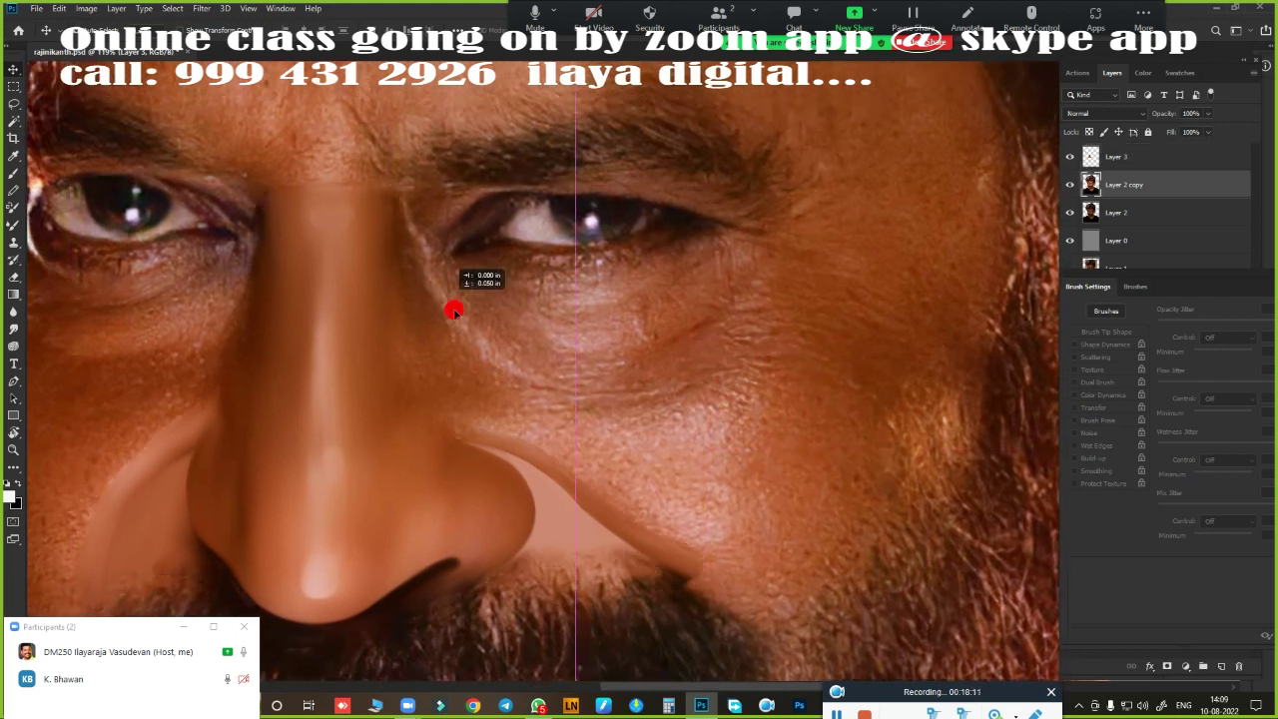
pyautogui.hotkey('ctrl', 'z')
# - Select Layer 3 and hide then reshow it to compare the nose smoothing
pyautogui.scroll(-1, 730, 427)
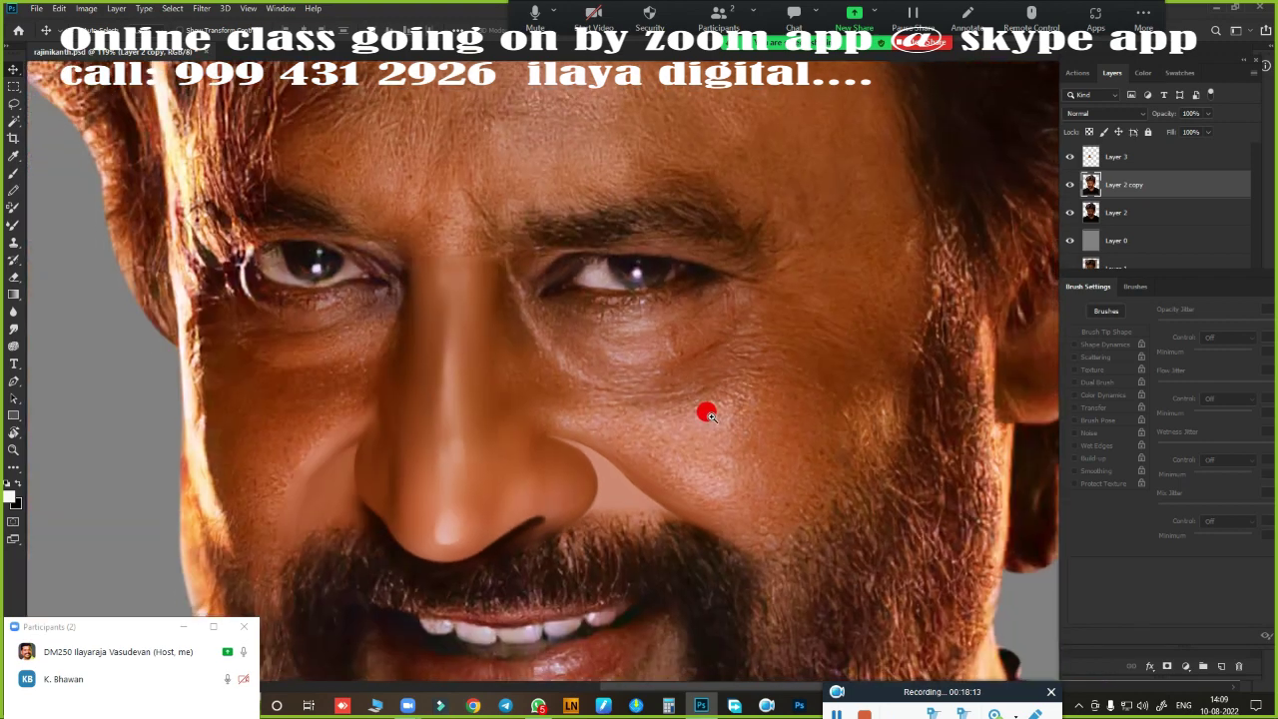
pyautogui.scroll(-3, 705, 408)
pyautogui.scroll(5, 642, 413)
pyautogui.scroll(2, 684, 319)
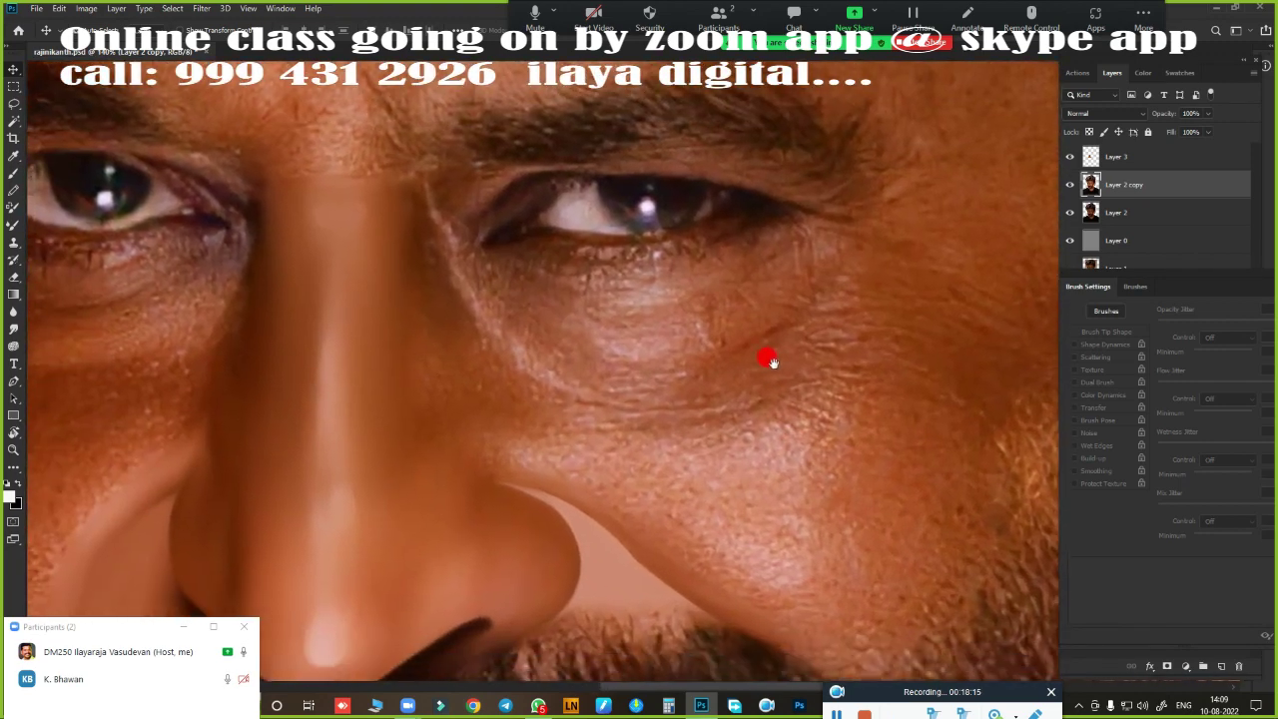
pyautogui.scroll(-3, 751, 394)
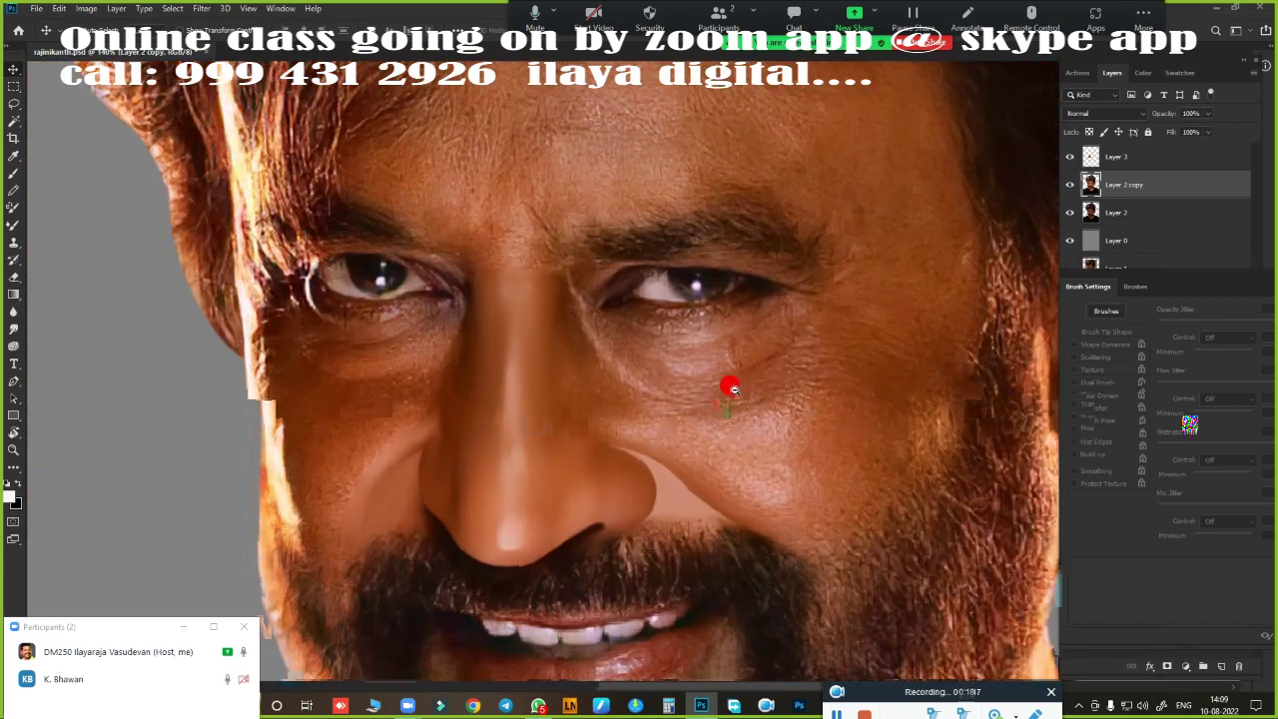
pyautogui.scroll(4, 730, 382)
pyautogui.scroll(-1, 730, 340)
pyautogui.scroll(-1, 759, 407)
pyautogui.scroll(-3, 744, 394)
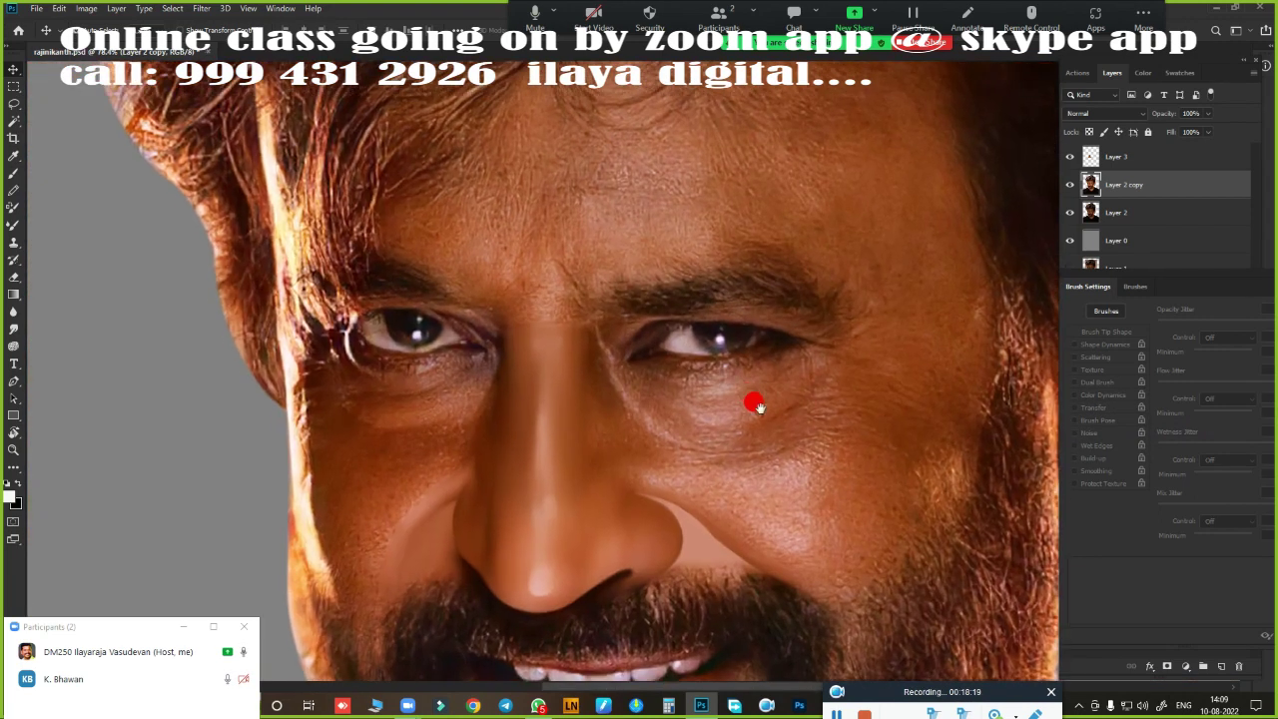
pyautogui.scroll(1, 733, 313)
pyautogui.scroll(1, 753, 348)
pyautogui.scroll(1, 764, 345)
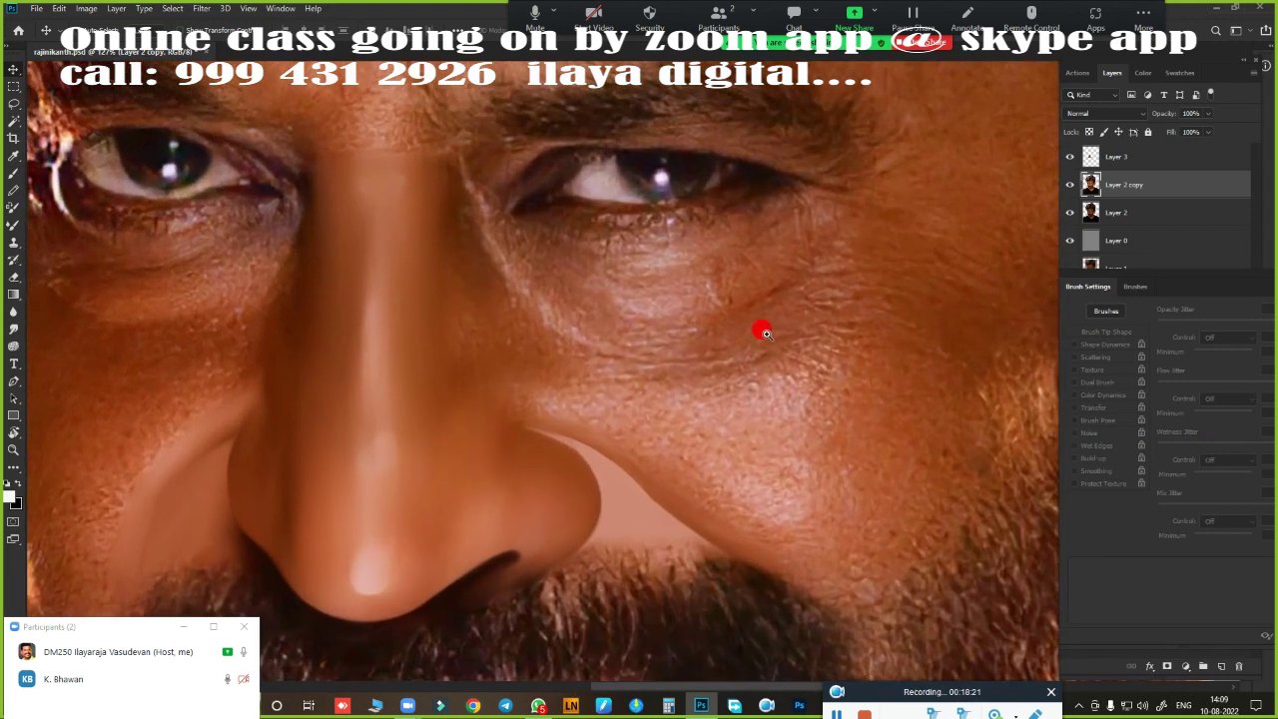
pyautogui.scroll(1, 721, 353)
pyautogui.scroll(1, 721, 353)
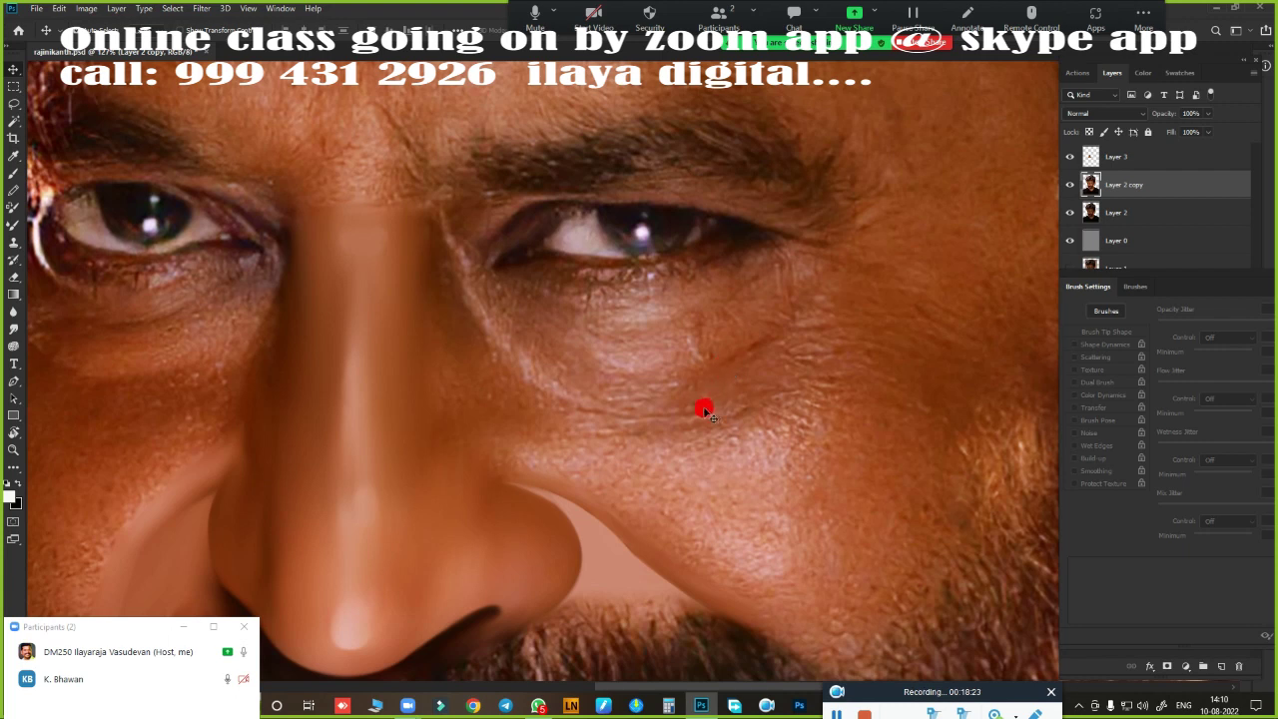
pyautogui.press('p')
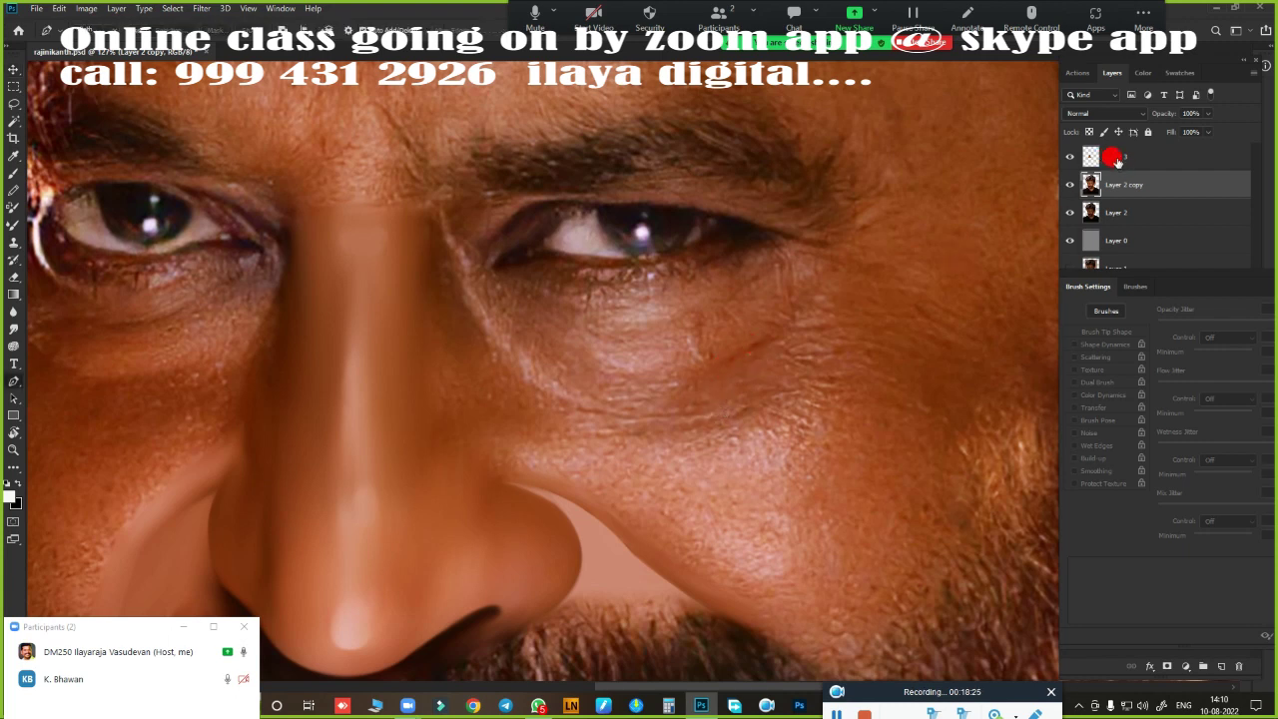
pyautogui.click(1115, 158)
pyautogui.click(1069, 156)
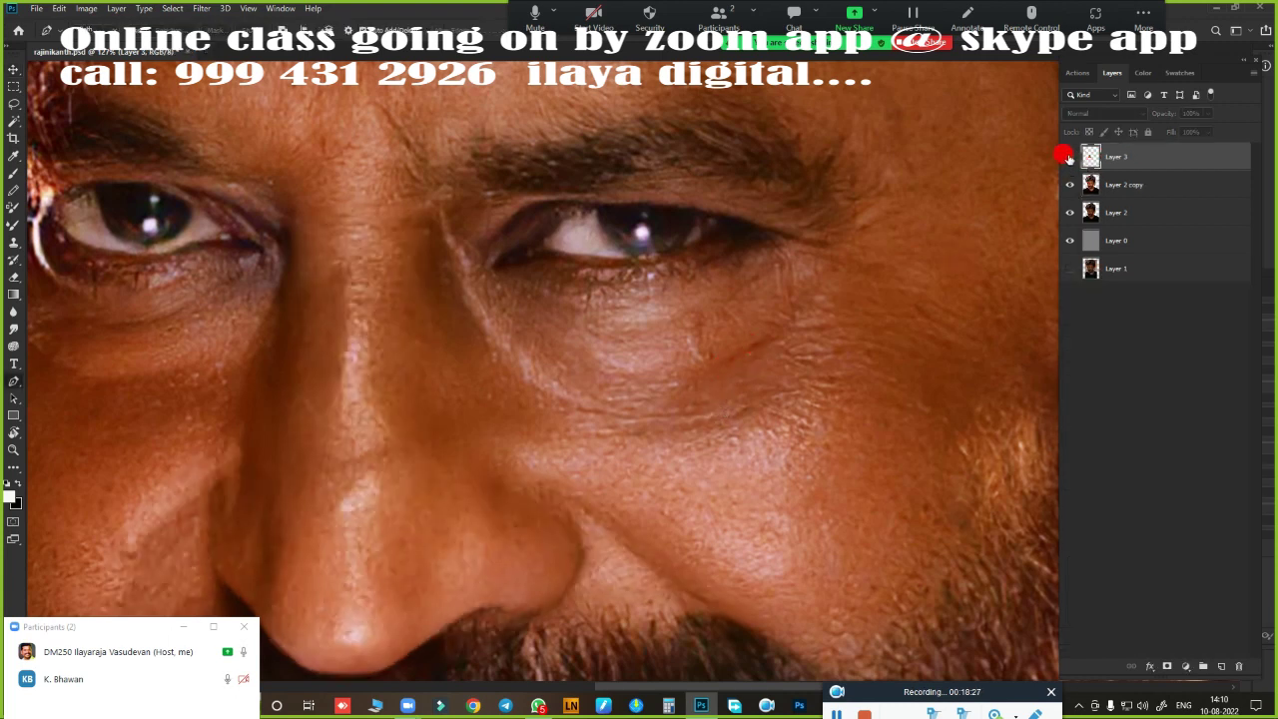
pyautogui.click(1069, 157)
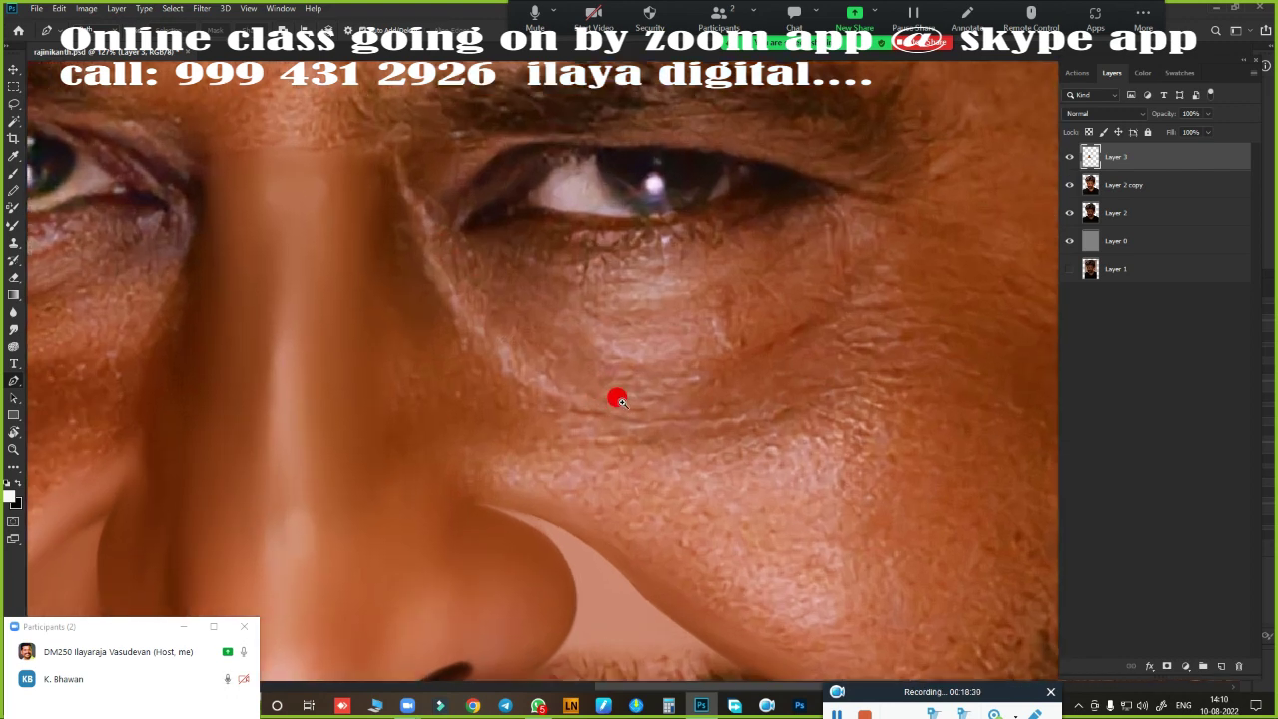
pyautogui.moveTo(616, 396)
pyautogui.mouseDown()
pyautogui.moveTo(680, 334)
pyautogui.moveTo(597, 326)
pyautogui.mouseUp()
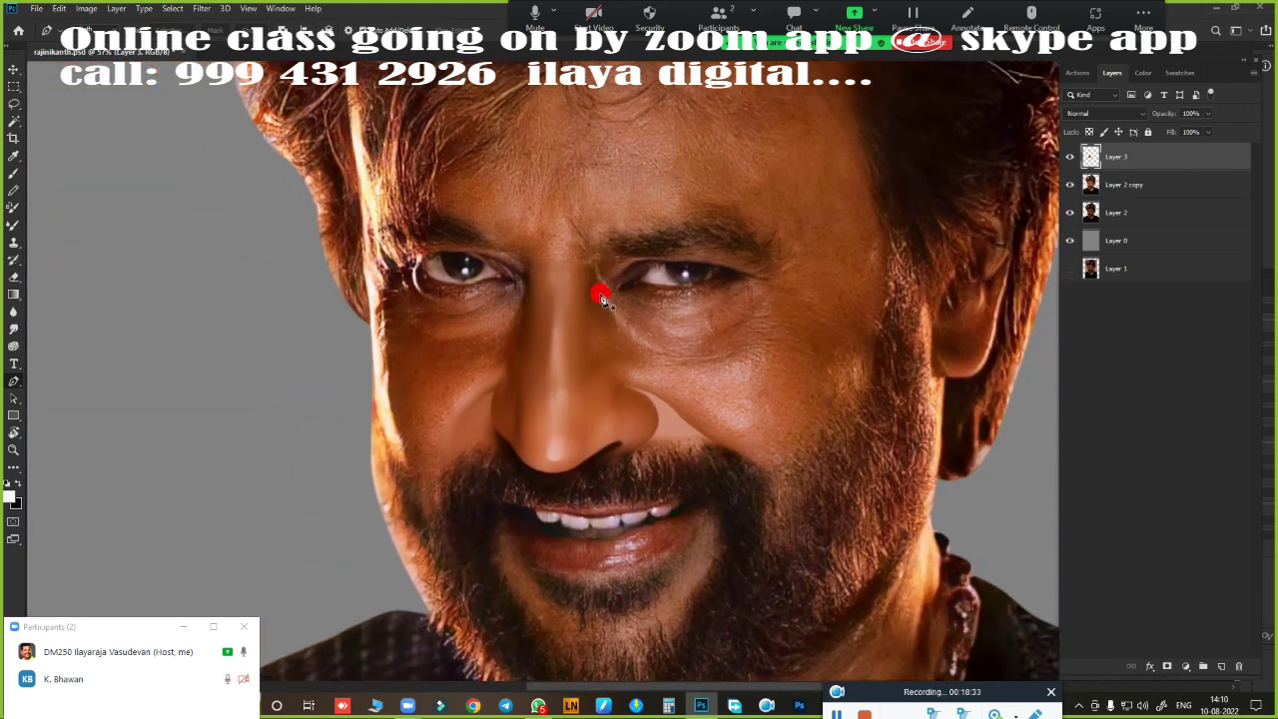
# - Outline the cheek and under-eye area with a Pen path, converted to a 2-pixel feathered selection
pyautogui.moveTo(704, 369); pyautogui.dragTo(710, 376)
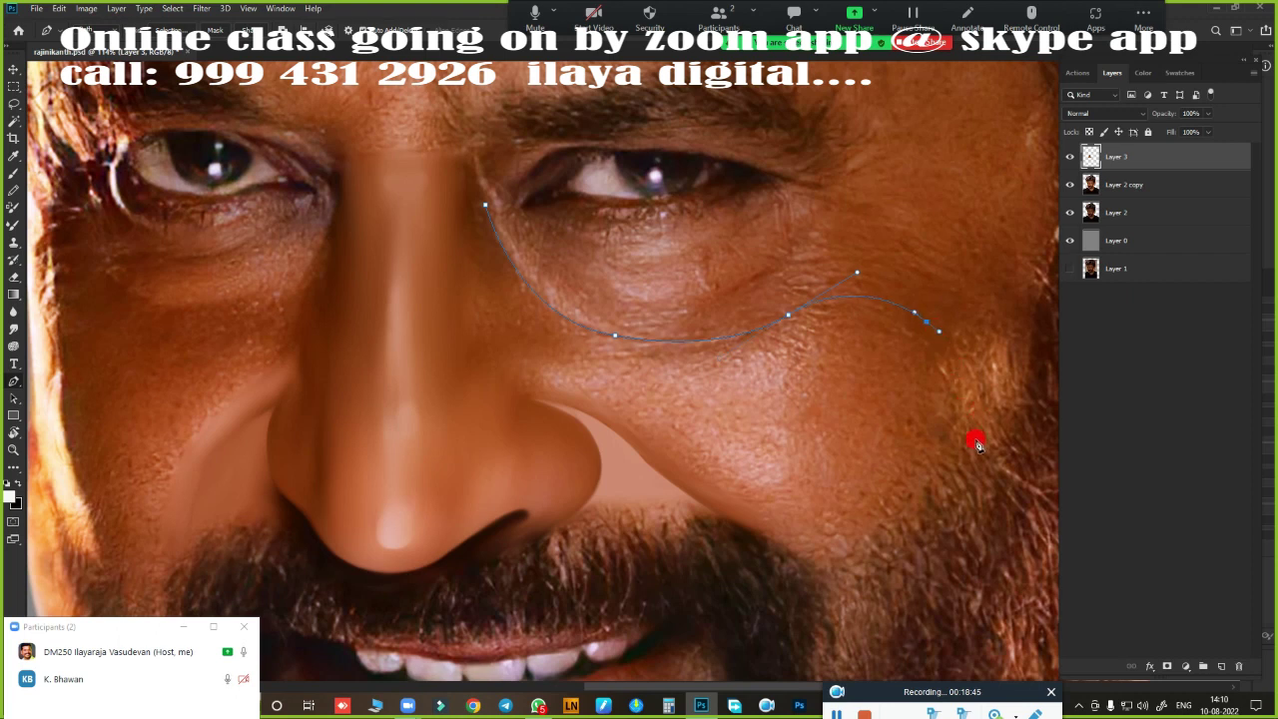
pyautogui.moveTo(738, 557)
pyautogui.mouseDown()
pyautogui.moveTo(561, 413)
pyautogui.moveTo(455, 442)
pyautogui.mouseUp()
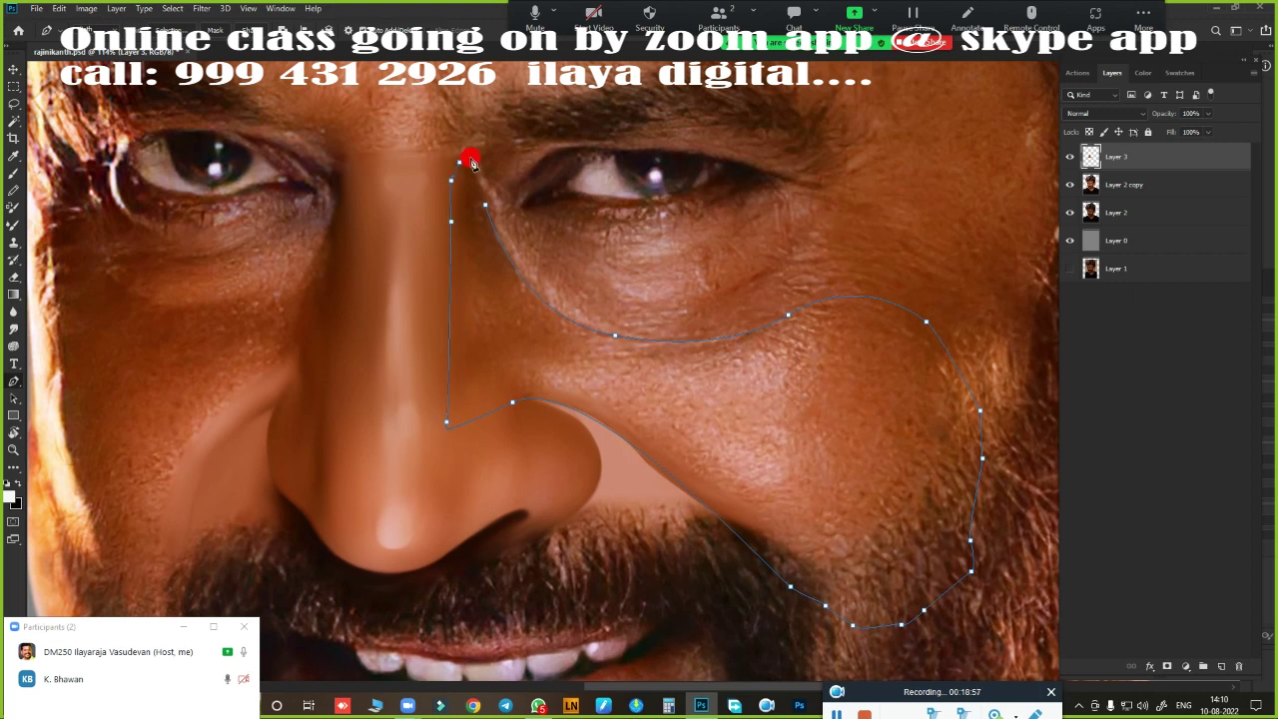
pyautogui.hotkey('ctrl', 'Return')
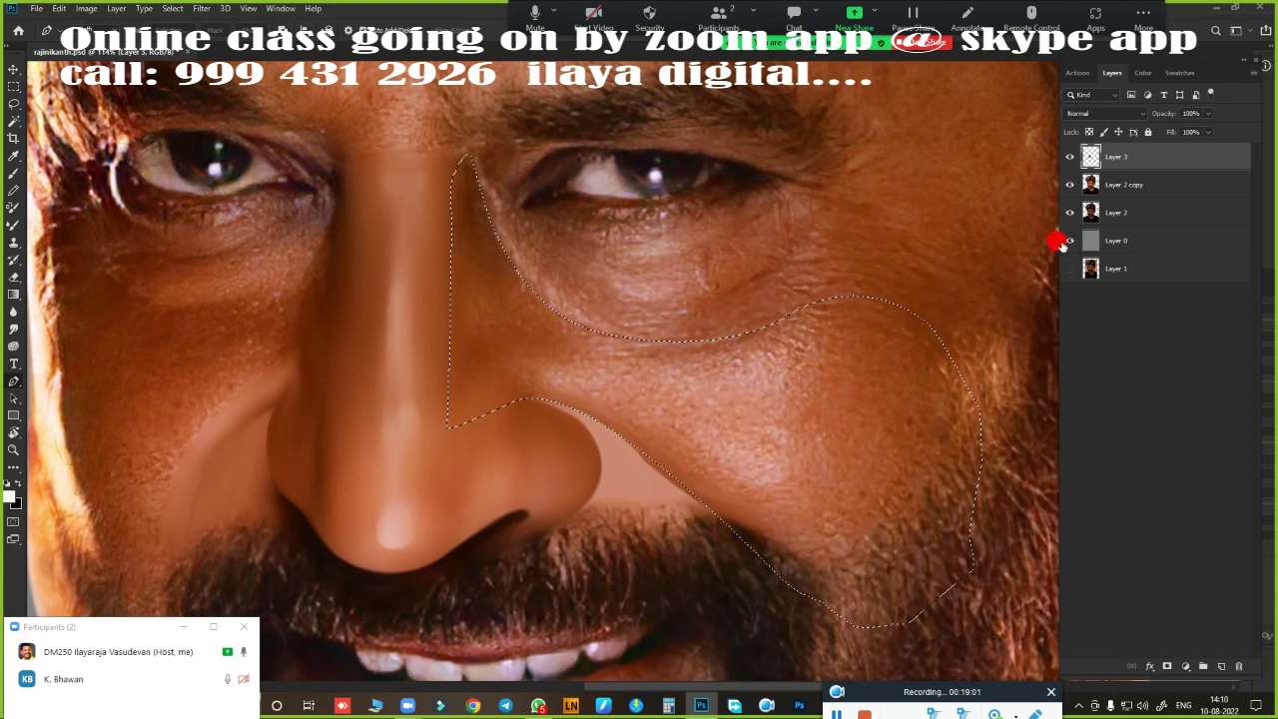
pyautogui.scroll(2, 668, 394)
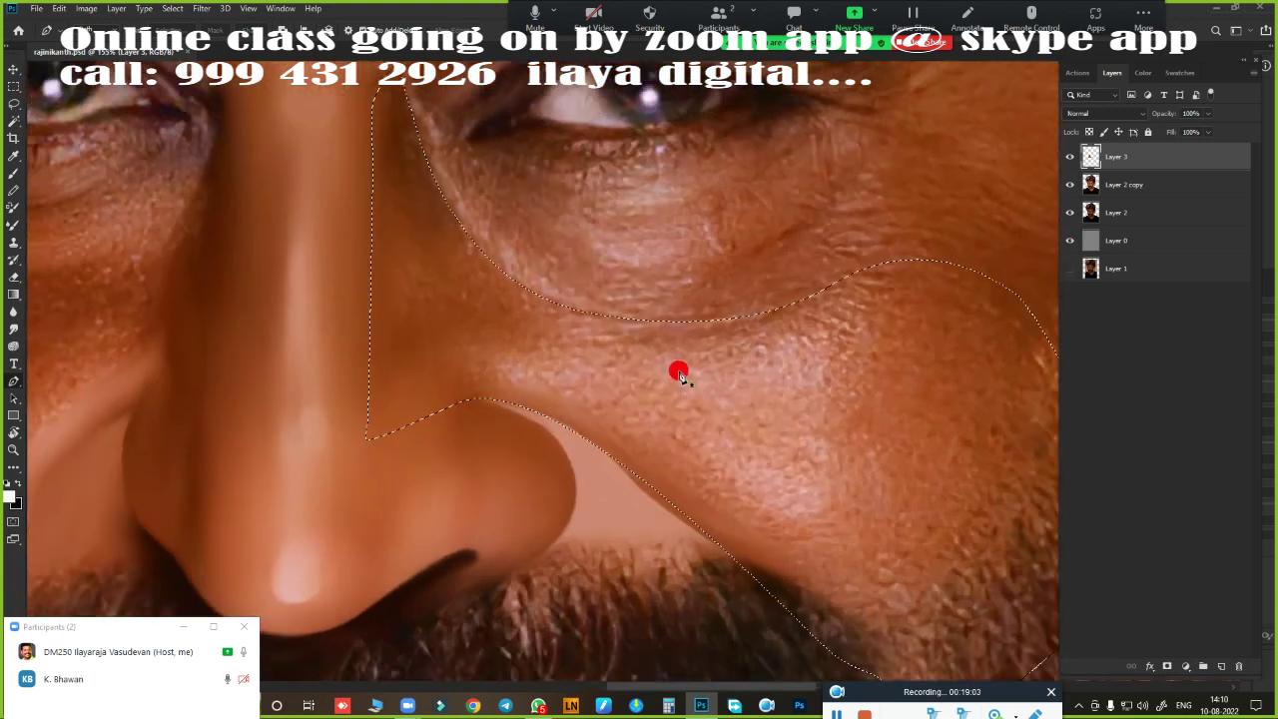
pyautogui.hotkey('shift', 'F6')
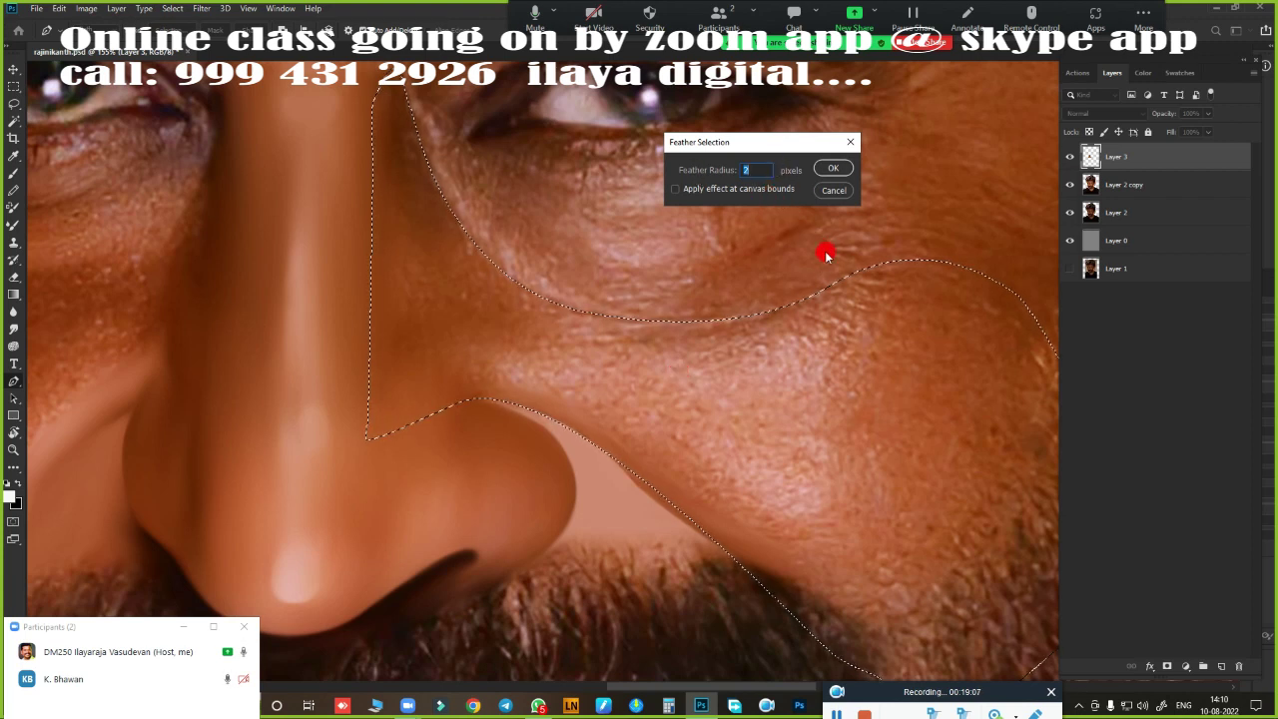
pyautogui.press('Return')
pyautogui.scroll(2, 632, 429)
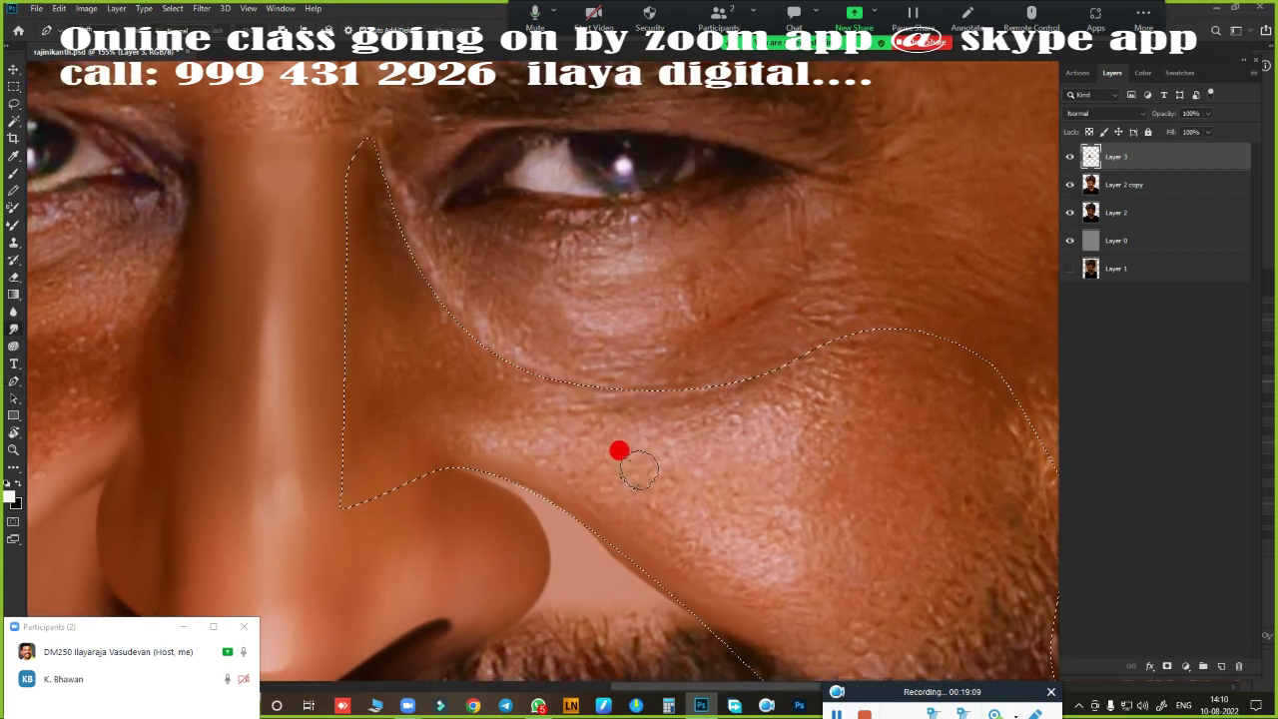
# - Mixer-brush the cheek inside the selection along the jawline edge and out from the nose
pyautogui.press('j')
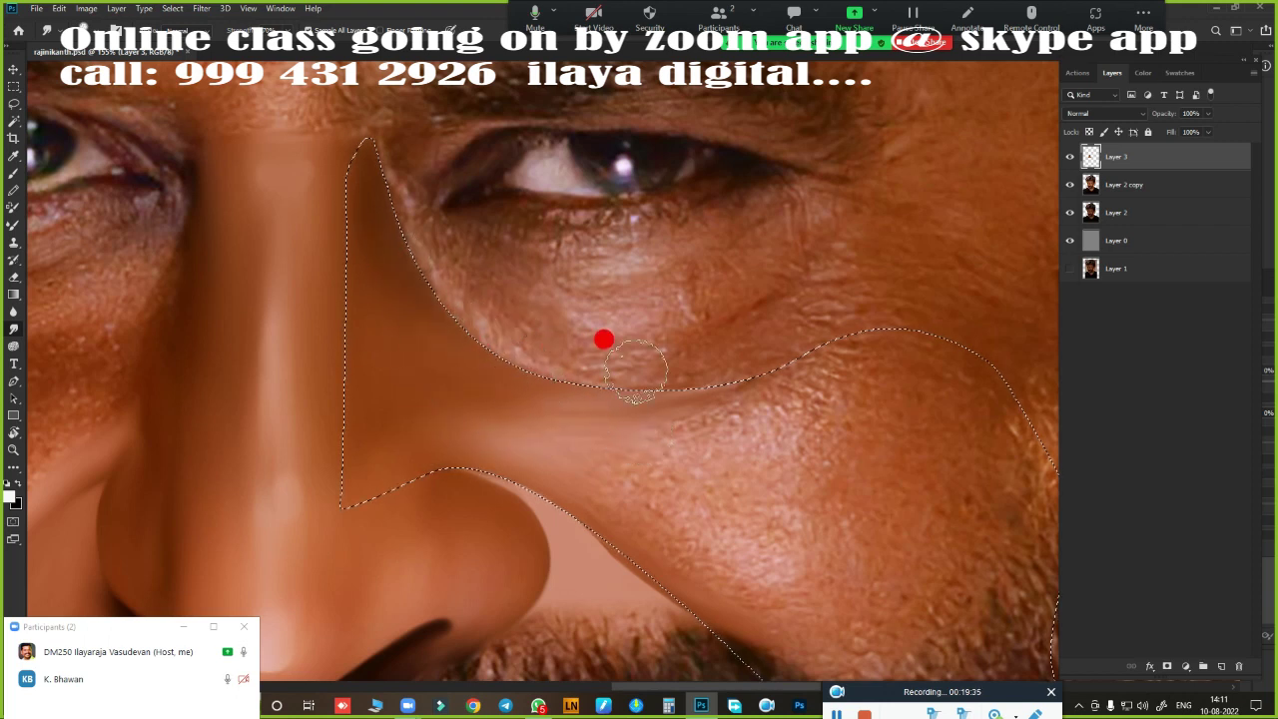
pyautogui.moveTo(779, 435)
pyautogui.mouseDown()
pyautogui.moveTo(626, 349)
pyautogui.moveTo(599, 294)
pyautogui.mouseUp()
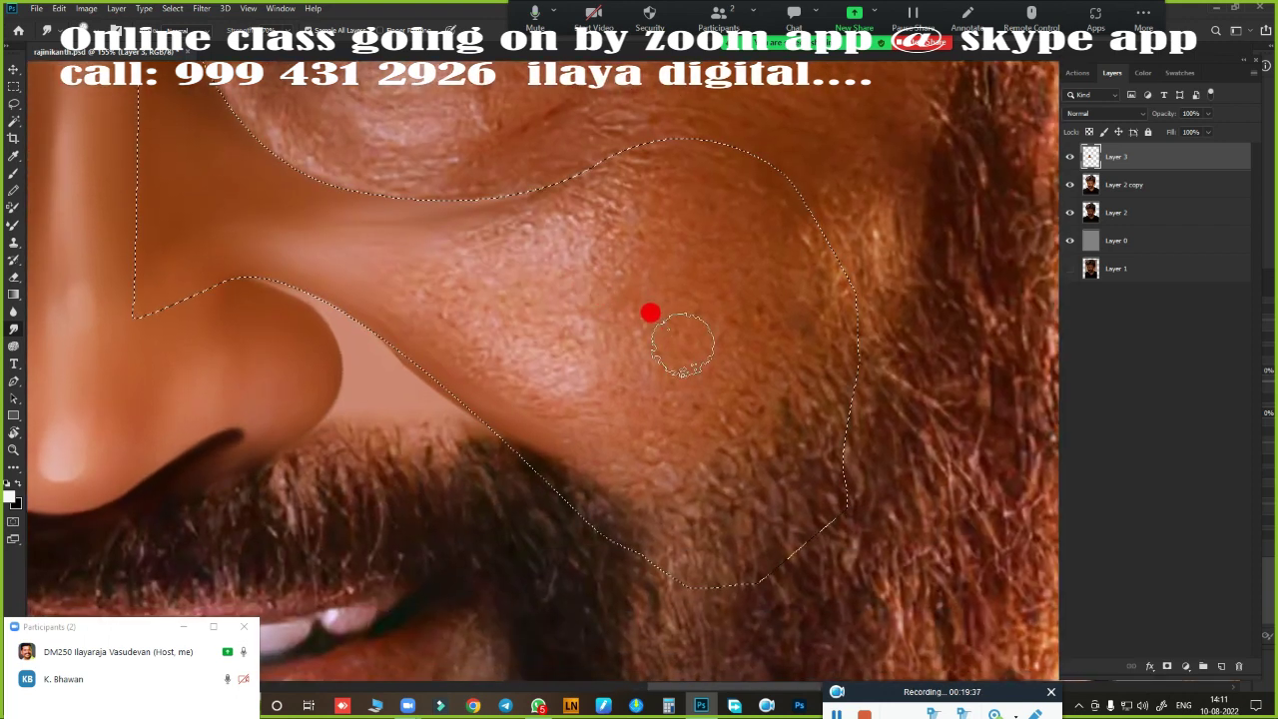
pyautogui.scroll(3, 699, 379)
pyautogui.scroll(-2, 713, 370)
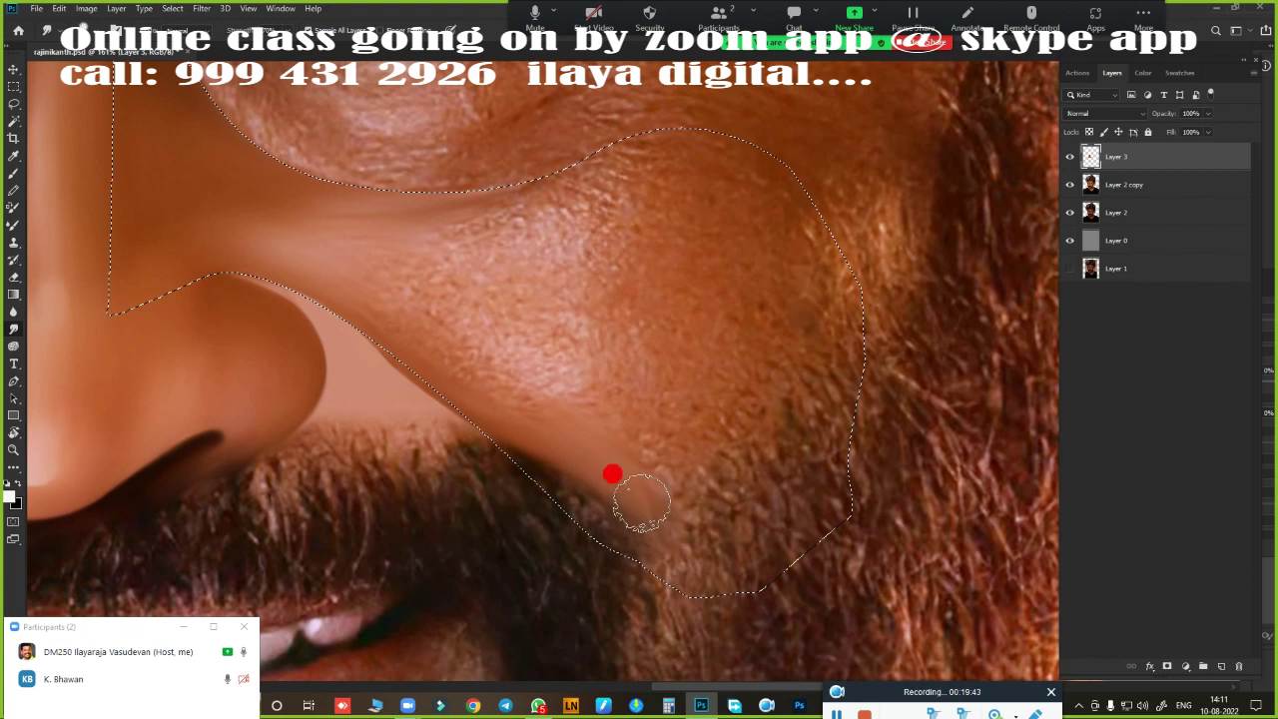
pyautogui.moveTo(641, 503); pyautogui.dragTo(355, 311)
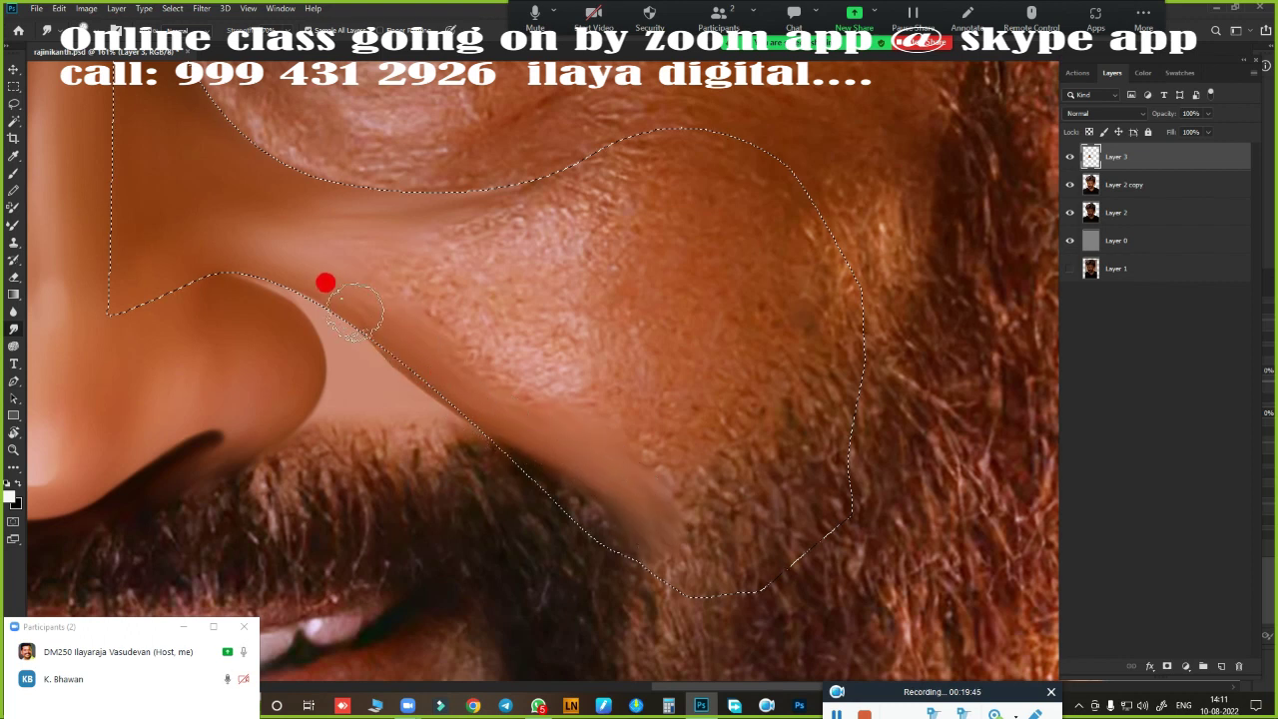
pyautogui.moveTo(318, 277)
pyautogui.mouseDown()
pyautogui.moveTo(542, 385)
pyautogui.moveTo(747, 286)
pyautogui.moveTo(748, 228)
pyautogui.moveTo(680, 230)
pyautogui.moveTo(635, 391)
pyautogui.moveTo(547, 289)
pyautogui.moveTo(726, 217)
pyautogui.moveTo(710, 200)
pyautogui.moveTo(719, 184)
pyautogui.moveTo(799, 287)
pyautogui.moveTo(814, 261)
pyautogui.moveTo(745, 295)
pyautogui.moveTo(696, 242)
pyautogui.moveTo(680, 268)
pyautogui.moveTo(688, 417)
pyautogui.moveTo(625, 411)
pyautogui.moveTo(657, 481)
pyautogui.moveTo(628, 406)
pyautogui.moveTo(725, 419)
pyautogui.moveTo(775, 303)
pyautogui.moveTo(813, 342)
pyautogui.moveTo(756, 508)
pyautogui.moveTo(684, 490)
pyautogui.moveTo(717, 480)
pyautogui.moveTo(808, 399)
pyautogui.moveTo(813, 509)
pyautogui.moveTo(748, 585)
pyautogui.moveTo(684, 421)
pyautogui.moveTo(692, 405)
pyautogui.moveTo(662, 417)
pyautogui.moveTo(715, 231)
pyautogui.moveTo(748, 185)
pyautogui.moveTo(855, 300)
pyautogui.moveTo(770, 442)
pyautogui.moveTo(748, 511)
pyautogui.moveTo(690, 486)
pyautogui.moveTo(785, 513)
pyautogui.moveTo(605, 365)
pyautogui.moveTo(533, 212)
pyautogui.moveTo(513, 229)
pyautogui.moveTo(414, 235)
pyautogui.mouseUp()
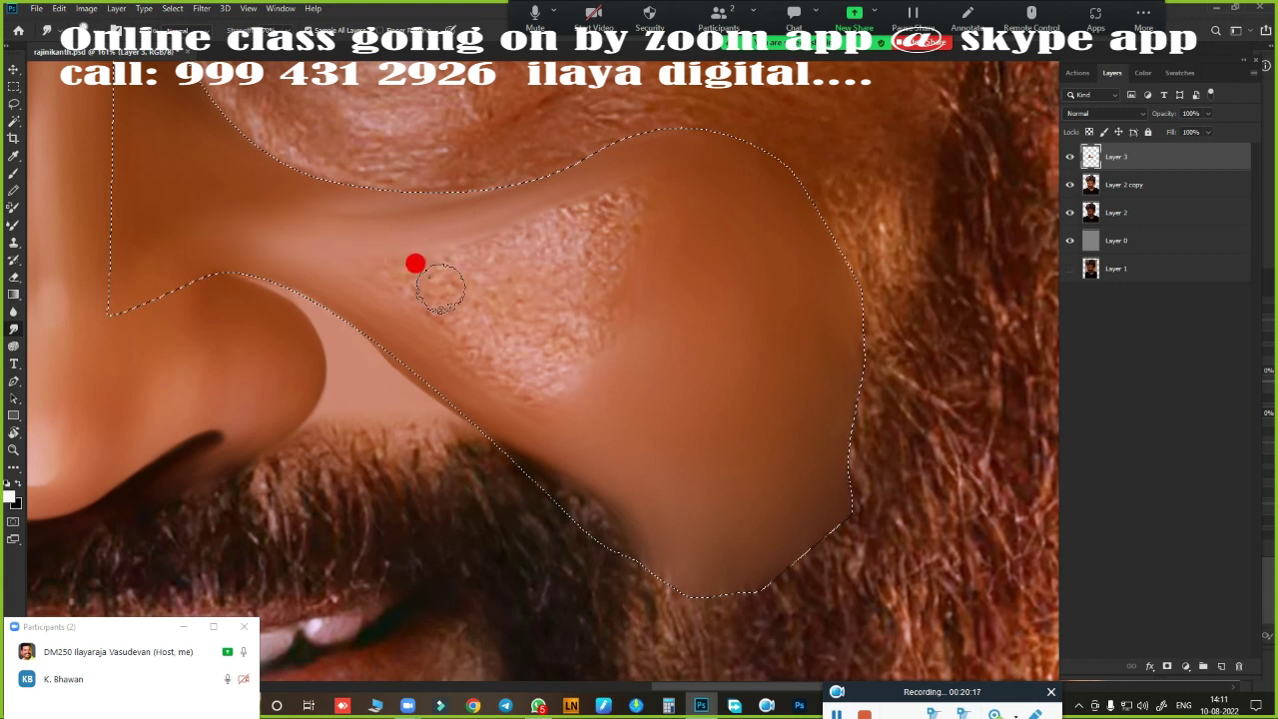
# - Blend away the remaining textured patches on the upper and middle cheek with the Mixer Brush
pyautogui.moveTo(441, 287)
pyautogui.mouseDown()
pyautogui.moveTo(451, 257)
pyautogui.moveTo(302, 228)
pyautogui.mouseUp()
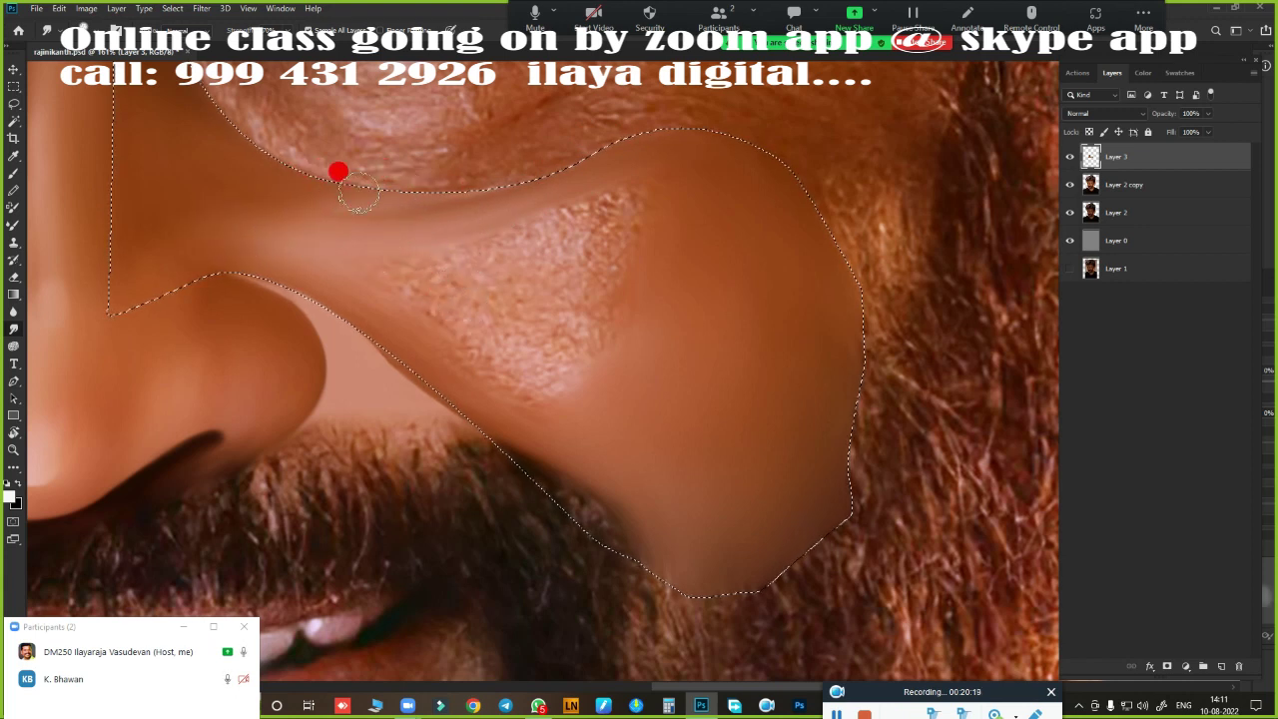
pyautogui.moveTo(403, 282)
pyautogui.mouseDown()
pyautogui.moveTo(399, 385)
pyautogui.moveTo(379, 279)
pyautogui.moveTo(413, 277)
pyautogui.mouseUp()
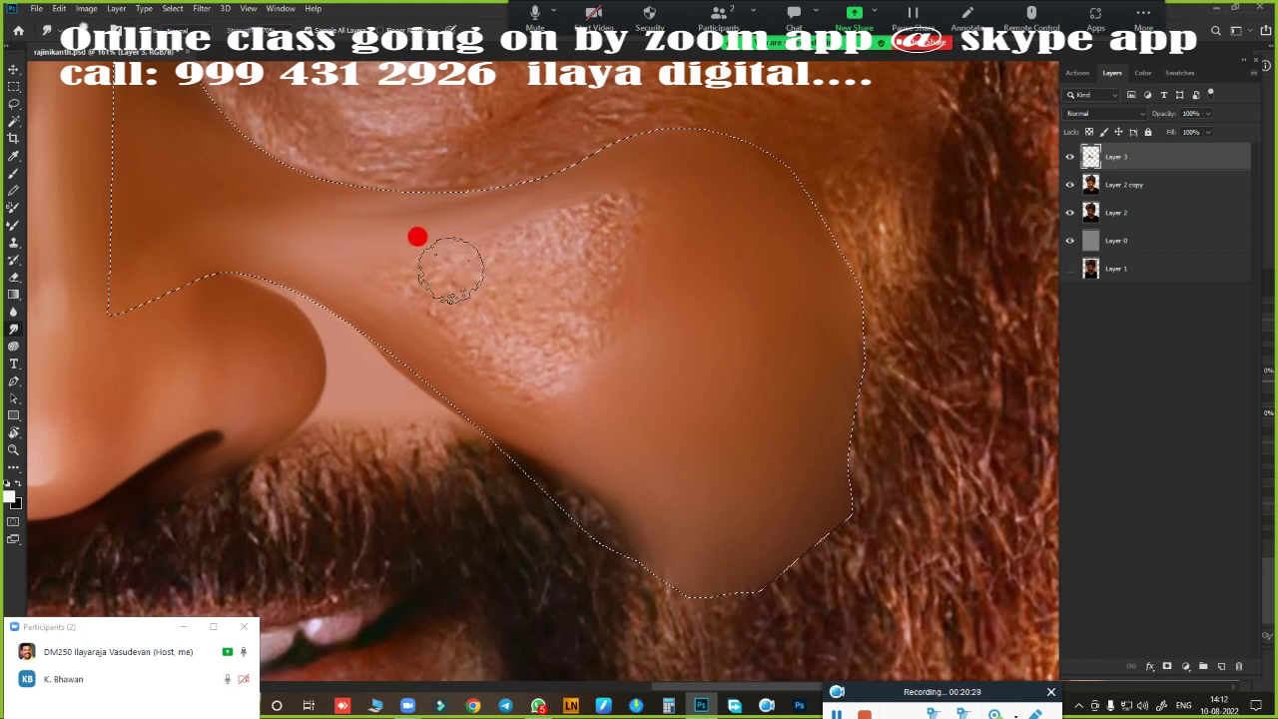
pyautogui.moveTo(451, 269)
pyautogui.mouseDown()
pyautogui.moveTo(415, 309)
pyautogui.moveTo(498, 326)
pyautogui.moveTo(441, 257)
pyautogui.moveTo(546, 376)
pyautogui.moveTo(451, 357)
pyautogui.moveTo(531, 393)
pyautogui.moveTo(371, 318)
pyautogui.mouseUp()
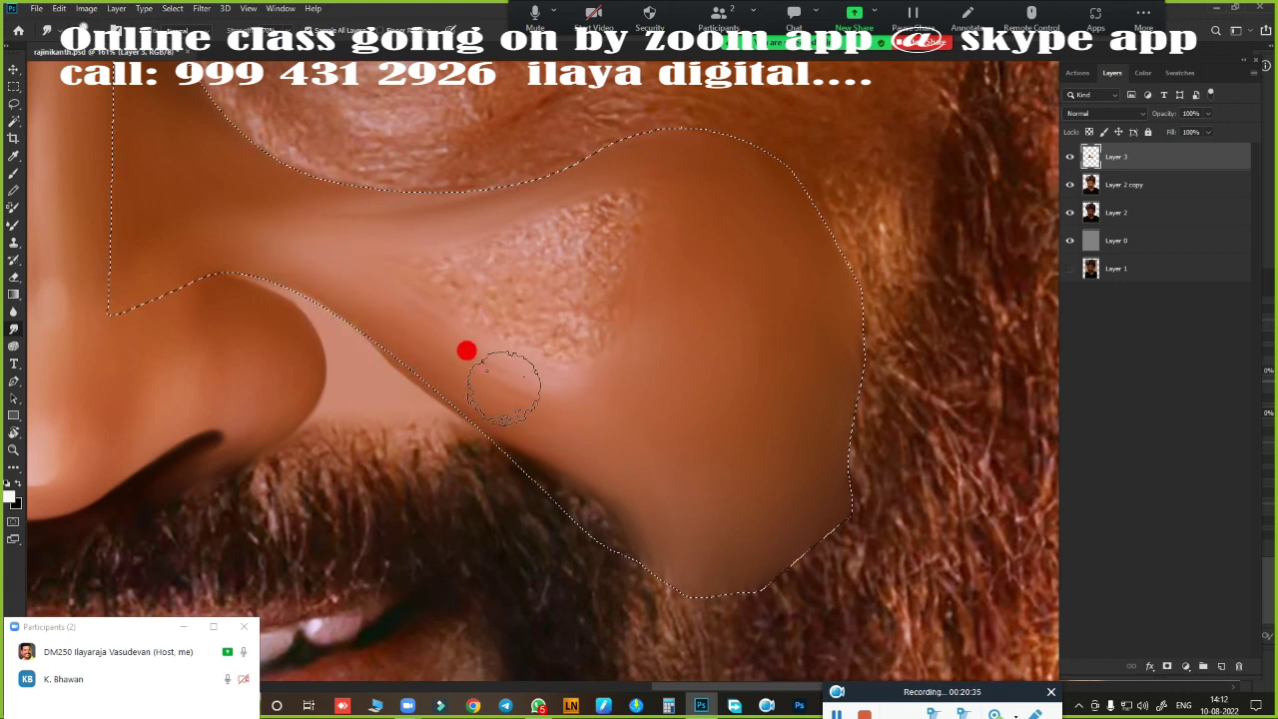
pyautogui.moveTo(503, 386)
pyautogui.mouseDown()
pyautogui.moveTo(548, 390)
pyautogui.moveTo(624, 222)
pyautogui.moveTo(555, 245)
pyautogui.moveTo(556, 369)
pyautogui.moveTo(614, 217)
pyautogui.mouseUp()
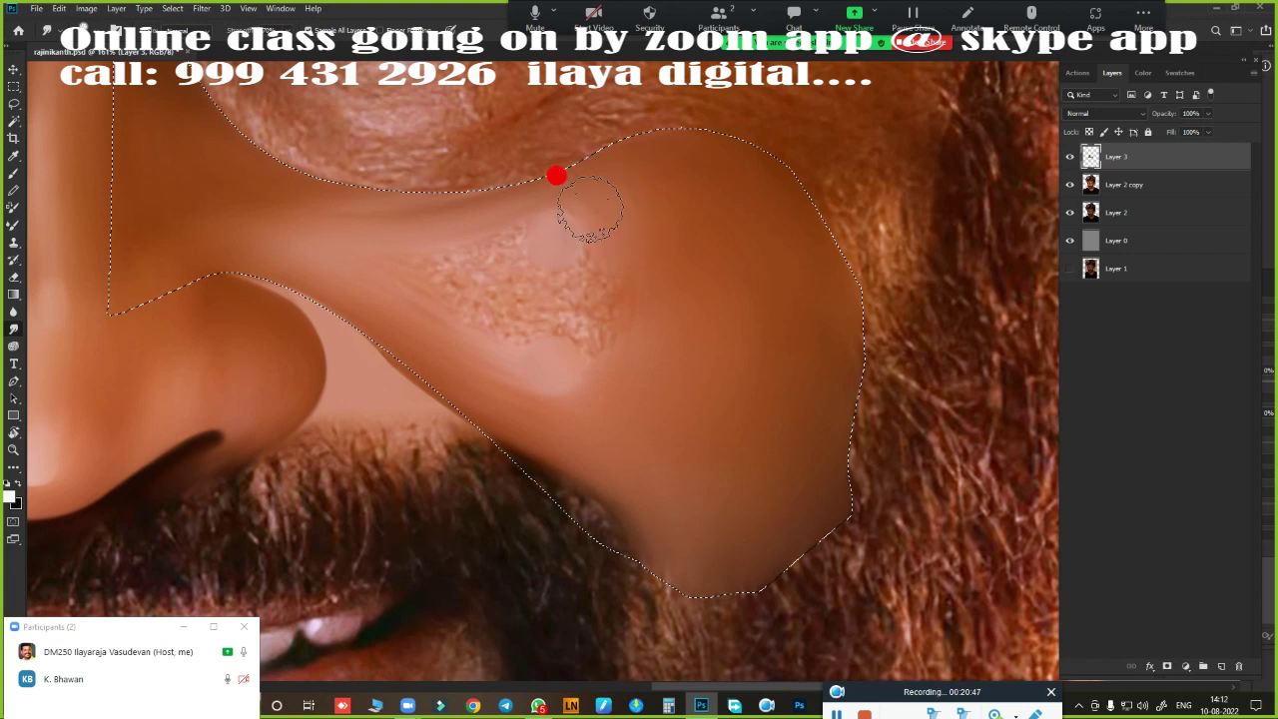
pyautogui.moveTo(589, 210)
pyautogui.mouseDown()
pyautogui.moveTo(608, 302)
pyautogui.moveTo(592, 313)
pyautogui.moveTo(410, 279)
pyautogui.moveTo(523, 308)
pyautogui.moveTo(440, 256)
pyautogui.moveTo(500, 243)
pyautogui.moveTo(559, 285)
pyautogui.moveTo(593, 379)
pyautogui.moveTo(526, 425)
pyautogui.mouseUp()
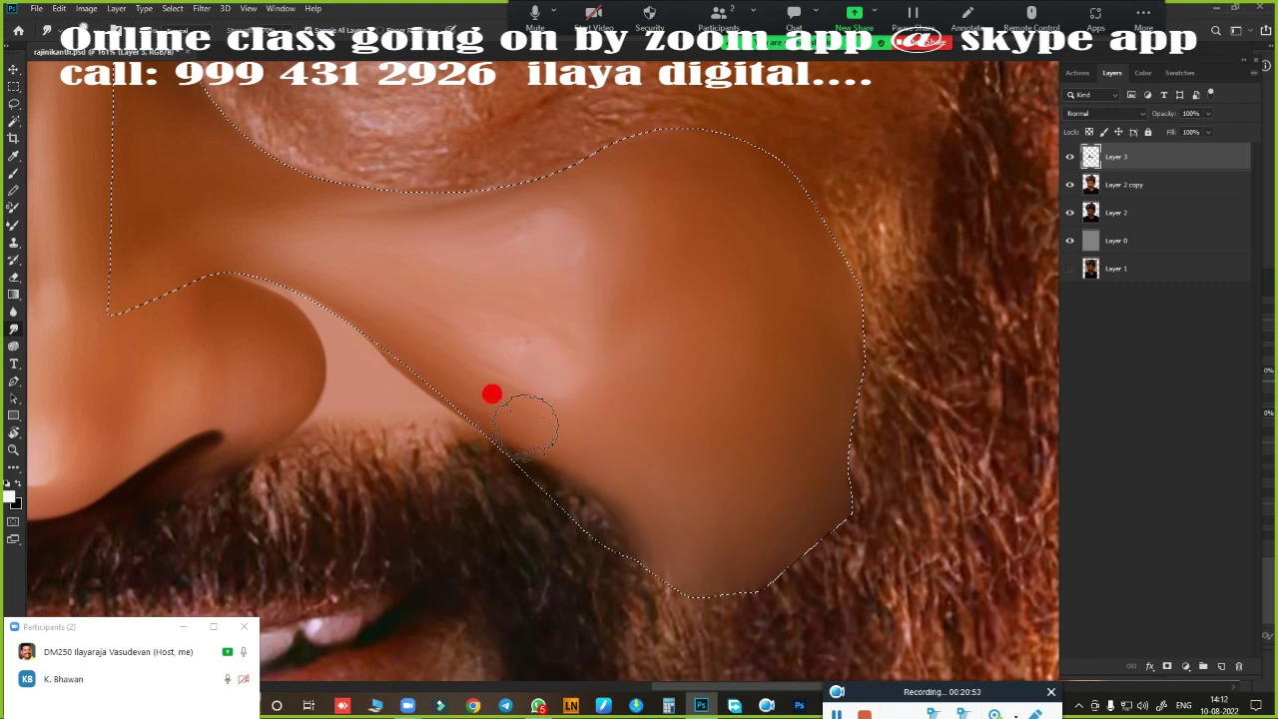
pyautogui.moveTo(427, 341)
pyautogui.mouseDown()
pyautogui.moveTo(402, 309)
pyautogui.moveTo(413, 293)
pyautogui.moveTo(616, 366)
pyautogui.moveTo(593, 296)
pyautogui.moveTo(545, 246)
pyautogui.mouseUp()
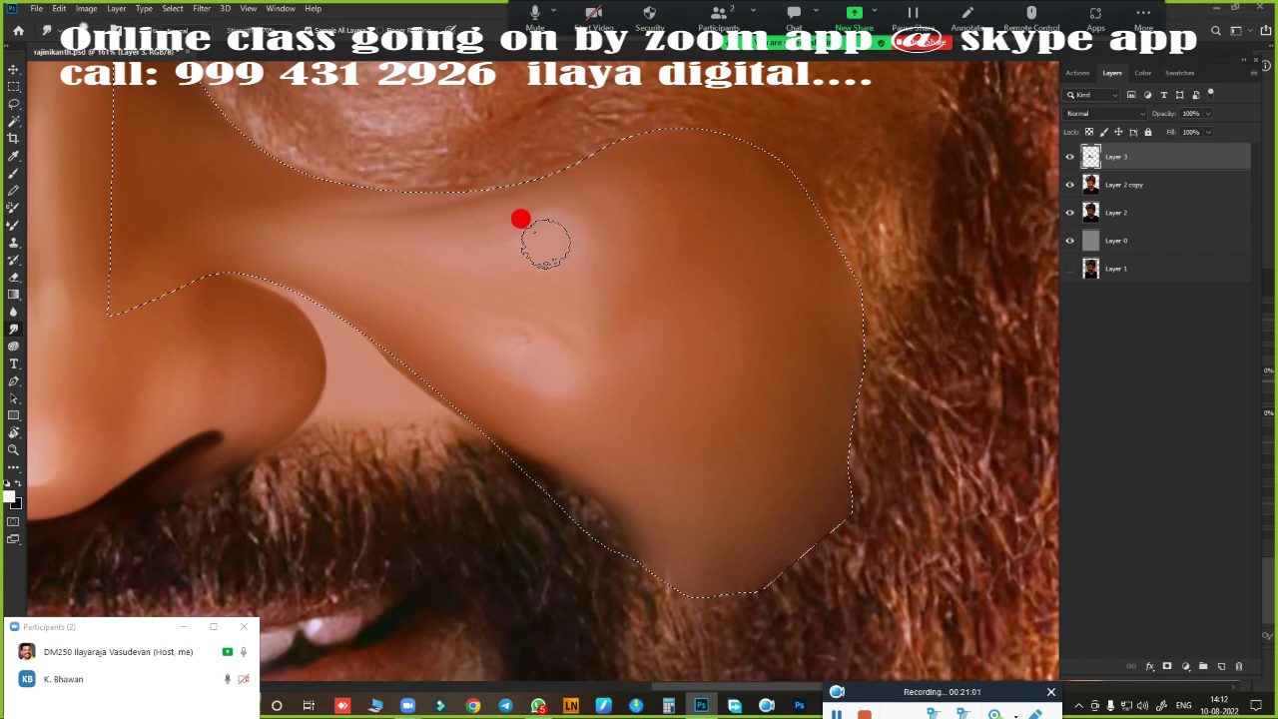
pyautogui.moveTo(548, 237)
pyautogui.mouseDown()
pyautogui.moveTo(557, 362)
pyautogui.moveTo(539, 367)
pyautogui.moveTo(450, 257)
pyautogui.moveTo(428, 251)
pyautogui.moveTo(550, 234)
pyautogui.moveTo(533, 249)
pyautogui.moveTo(611, 222)
pyautogui.moveTo(623, 258)
pyautogui.moveTo(588, 148)
pyautogui.moveTo(579, 317)
pyautogui.moveTo(500, 321)
pyautogui.moveTo(428, 283)
pyautogui.moveTo(468, 293)
pyautogui.moveTo(488, 282)
pyautogui.moveTo(506, 306)
pyautogui.moveTo(559, 249)
pyautogui.moveTo(445, 262)
pyautogui.moveTo(554, 303)
pyautogui.moveTo(502, 370)
pyautogui.moveTo(593, 262)
pyautogui.moveTo(628, 297)
pyautogui.moveTo(450, 200)
pyautogui.moveTo(290, 197)
pyautogui.moveTo(466, 170)
pyautogui.moveTo(334, 256)
pyautogui.moveTo(493, 385)
pyautogui.moveTo(627, 396)
pyautogui.moveTo(713, 530)
pyautogui.moveTo(778, 371)
pyautogui.moveTo(769, 439)
pyautogui.moveTo(787, 481)
pyautogui.moveTo(738, 368)
pyautogui.moveTo(755, 393)
pyautogui.moveTo(742, 354)
pyautogui.moveTo(757, 337)
pyautogui.moveTo(779, 219)
pyautogui.moveTo(797, 267)
pyautogui.mouseUp()
pyautogui.scroll(-3, 789, 483)
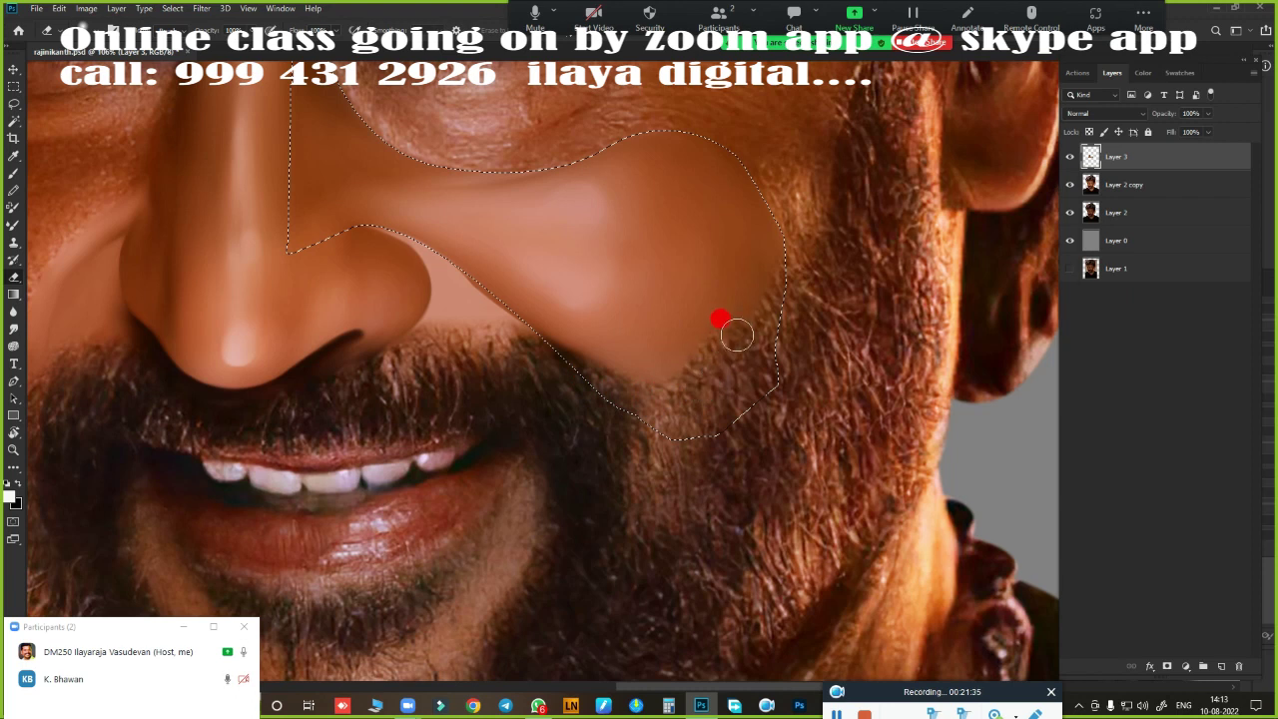
pyautogui.scroll(-3, 661, 534)
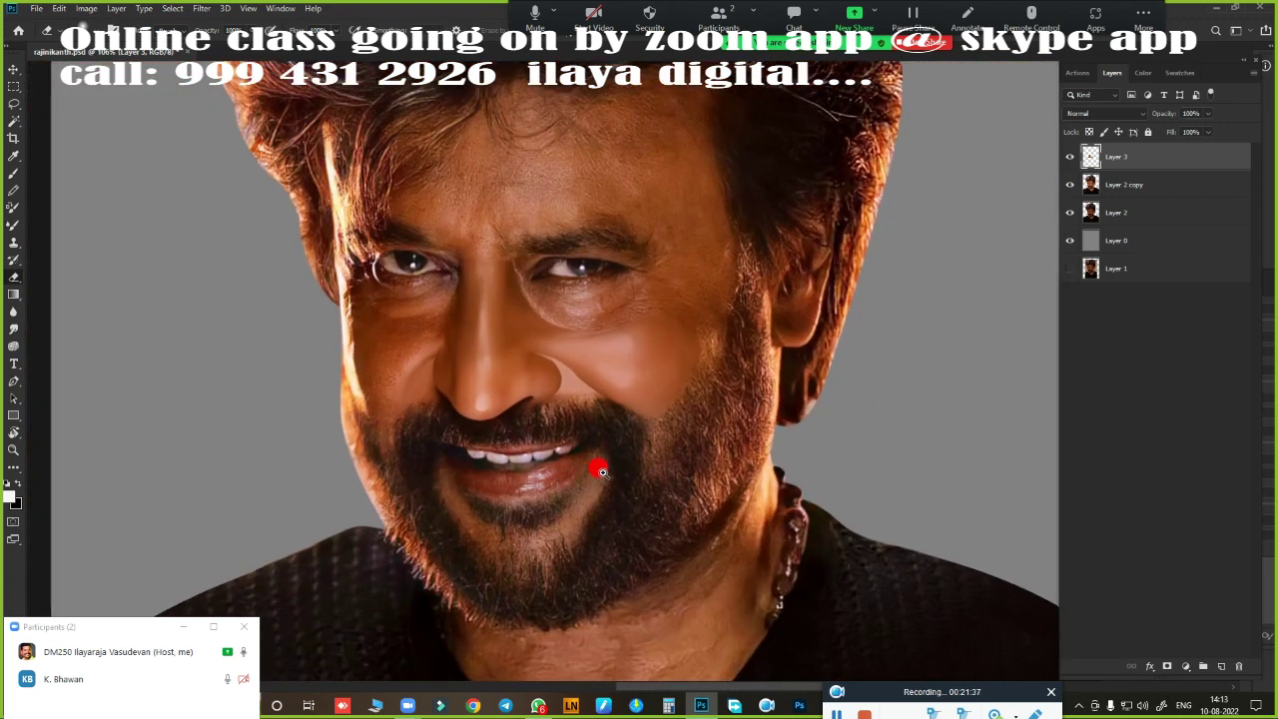
pyautogui.scroll(1, 645, 433)
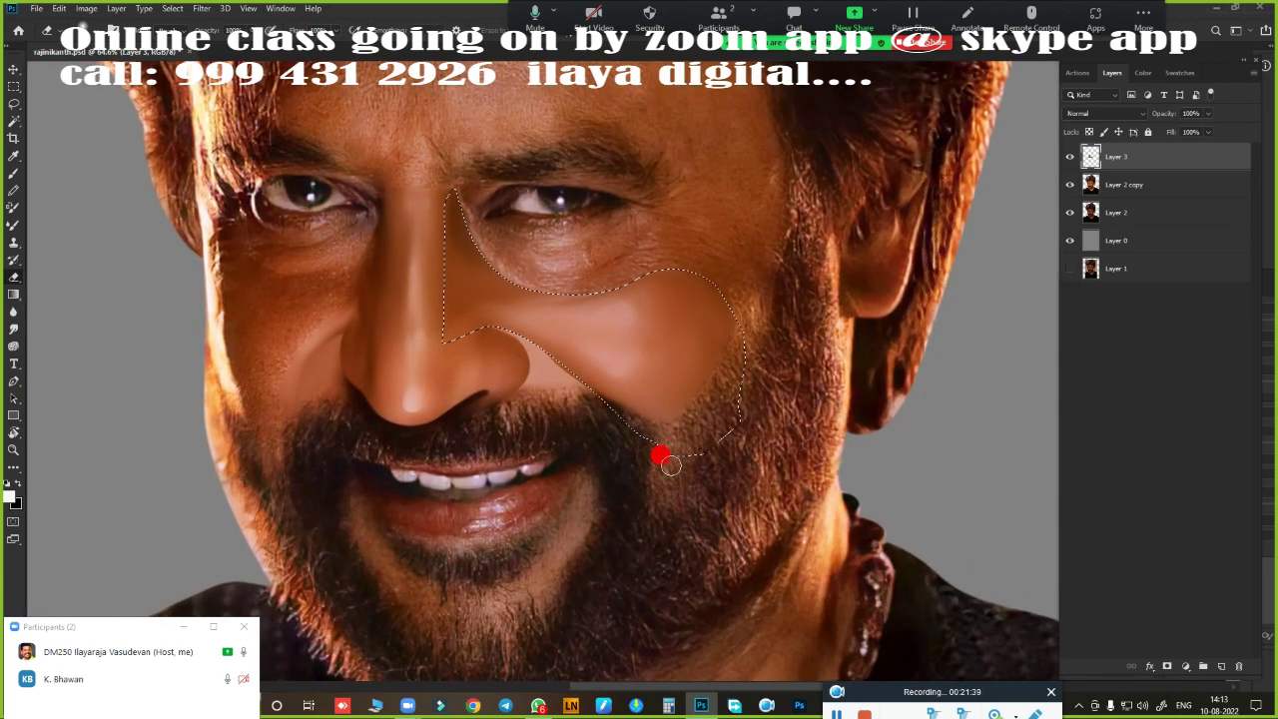
pyautogui.scroll(3, 629, 369)
pyautogui.scroll(3, 669, 409)
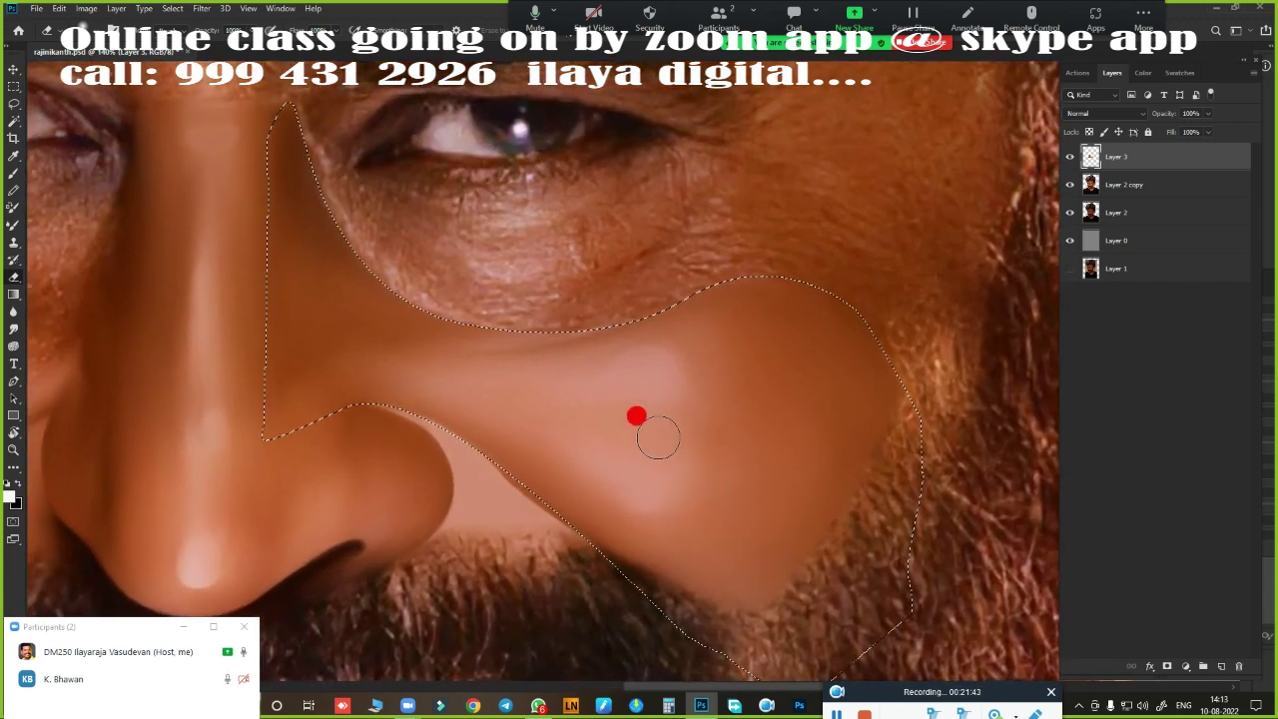
pyautogui.press('F6')
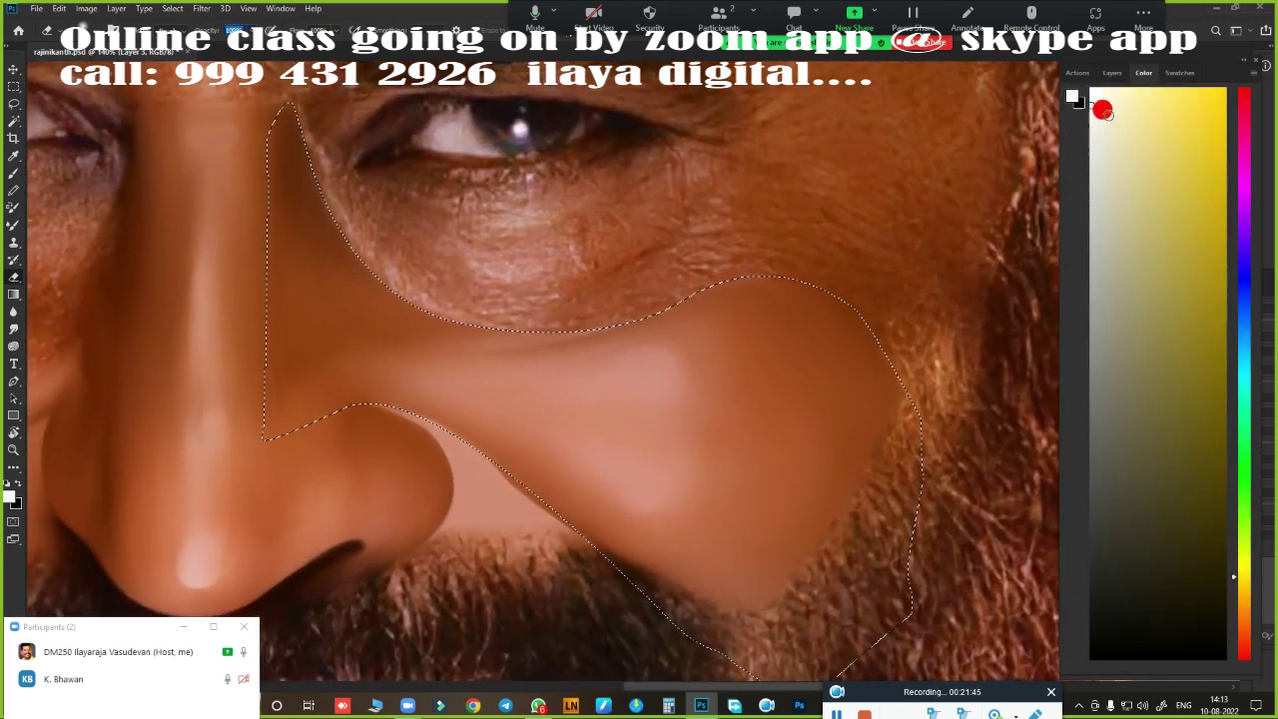
pyautogui.click(1123, 74)
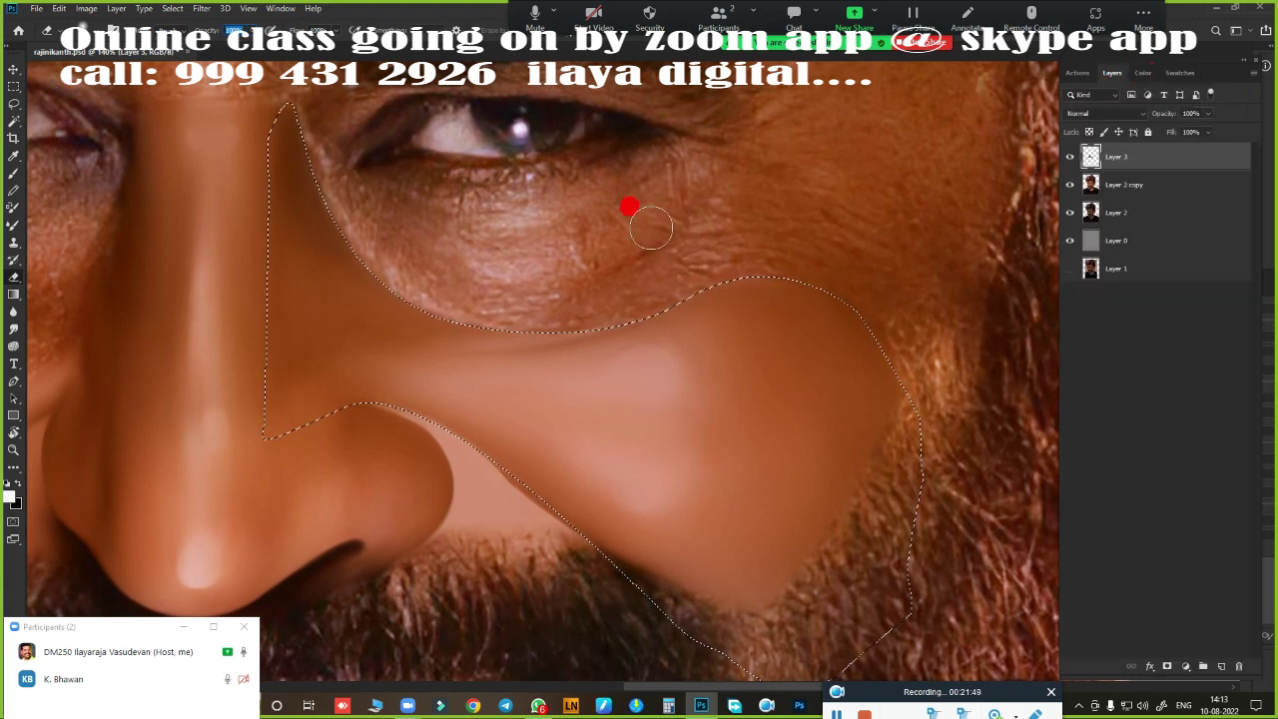
pyautogui.press('s')
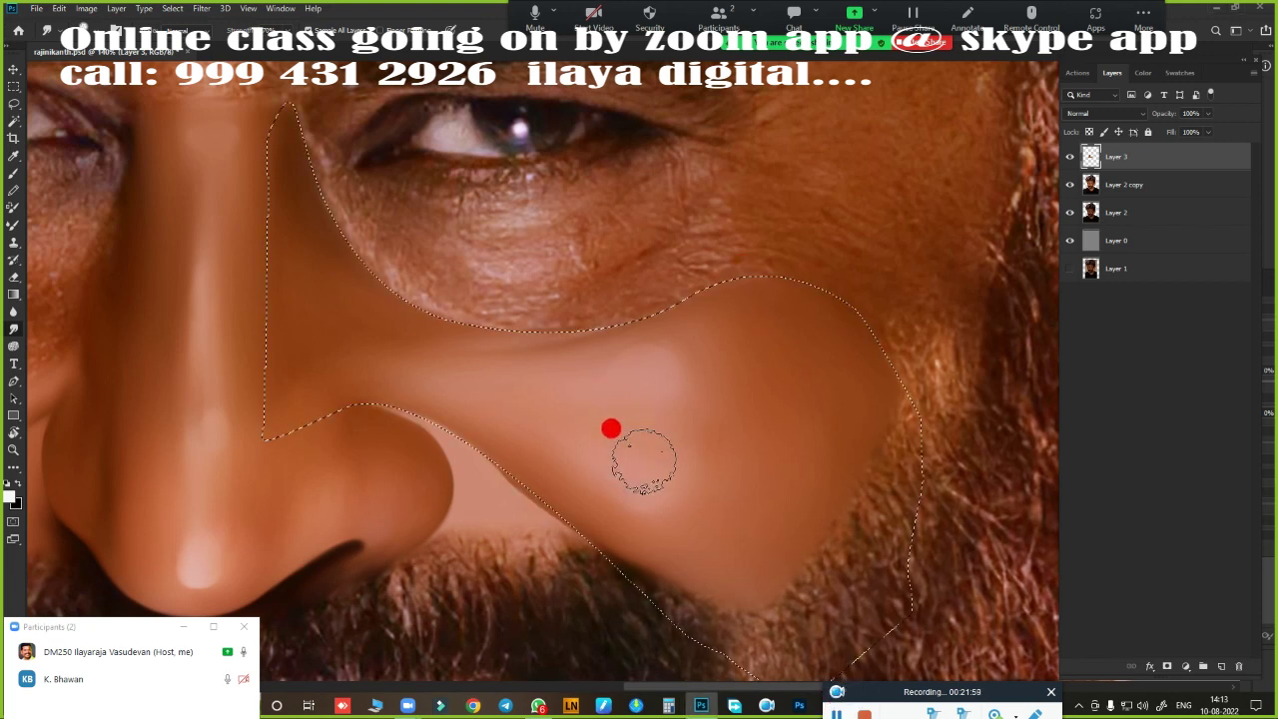
pyautogui.scroll(1, 624, 380)
# - Re-apply the feather to the cheek selection
pyautogui.scroll(2, 613, 389)
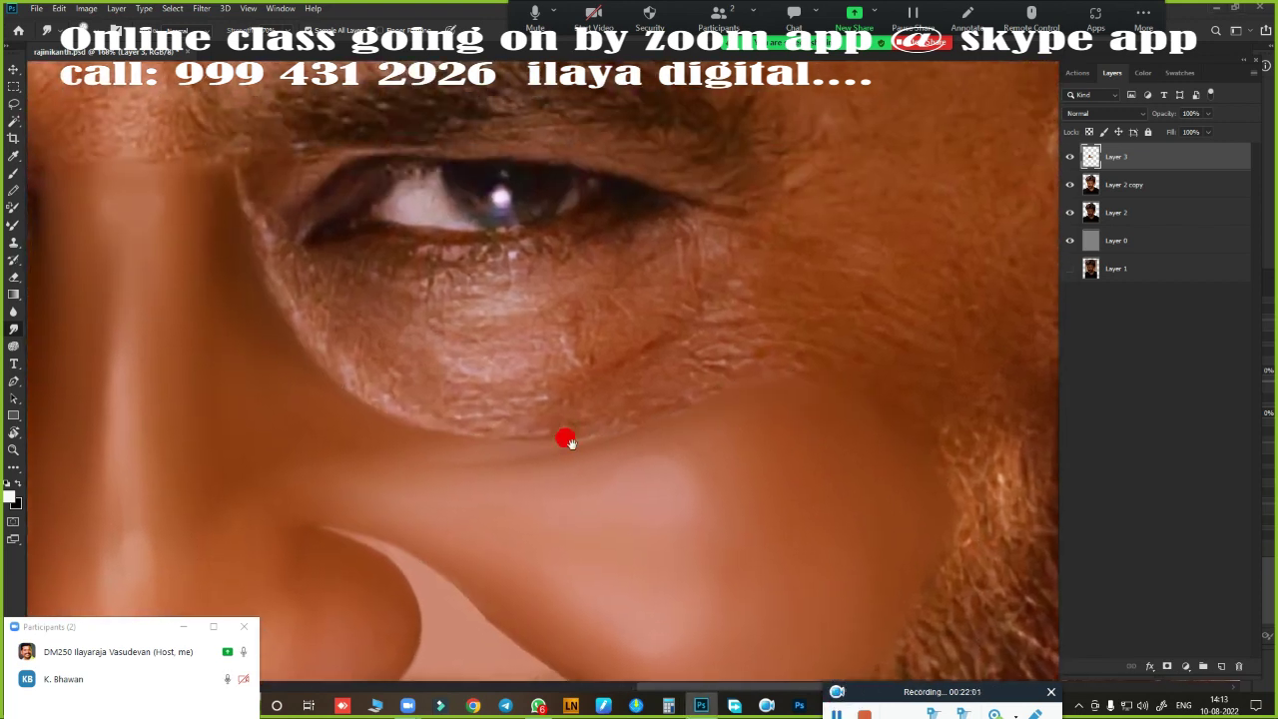
pyautogui.press('s')
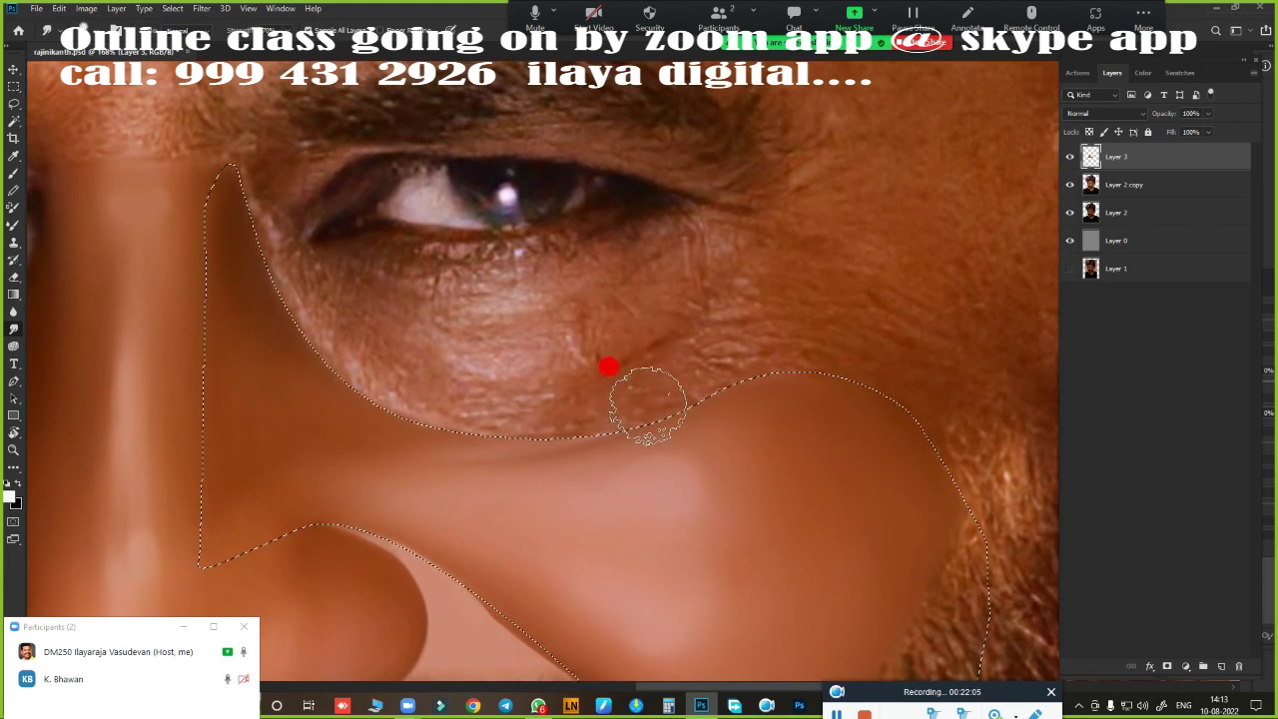
pyautogui.hotkey('shift', 'F6')
pyautogui.press('Return')
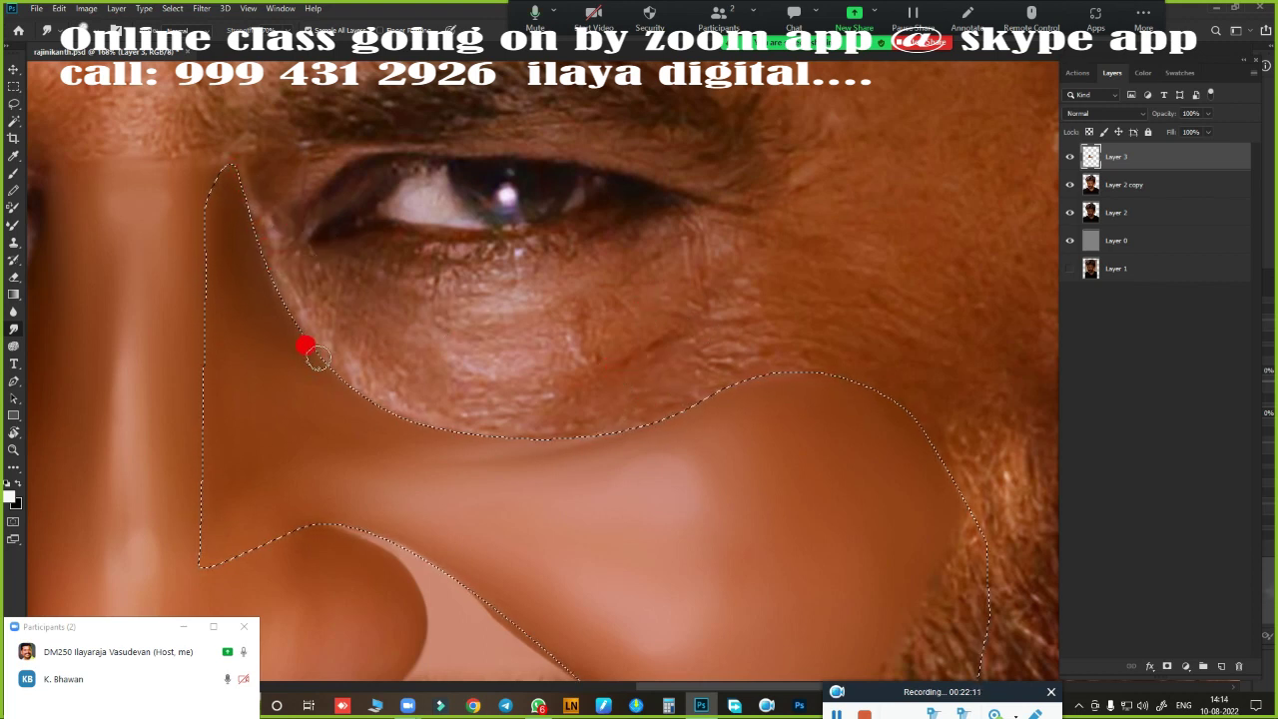
# - Mixer-brush the skin below the lower eyelid and along the selection edge smooth
pyautogui.scroll(1, 316, 357)
pyautogui.scroll(1, 343, 353)
pyautogui.scroll(1, 445, 350)
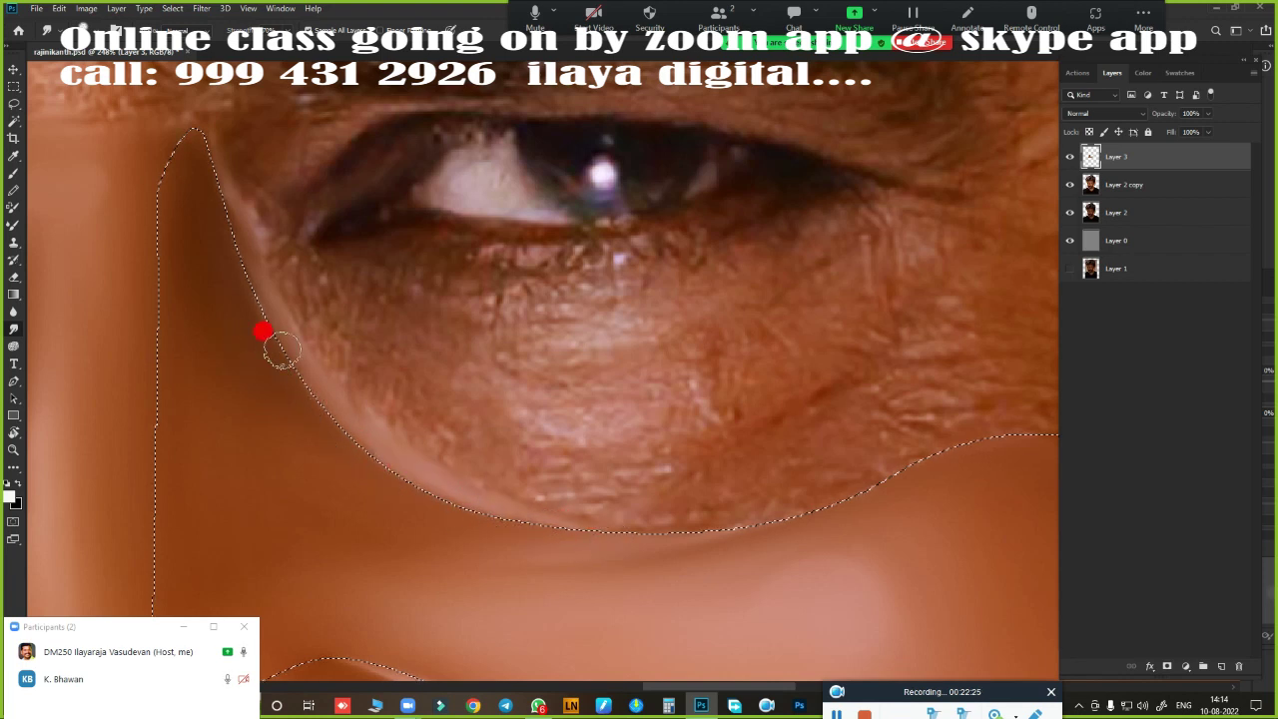
pyautogui.moveTo(246, 285); pyautogui.dragTo(296, 352)
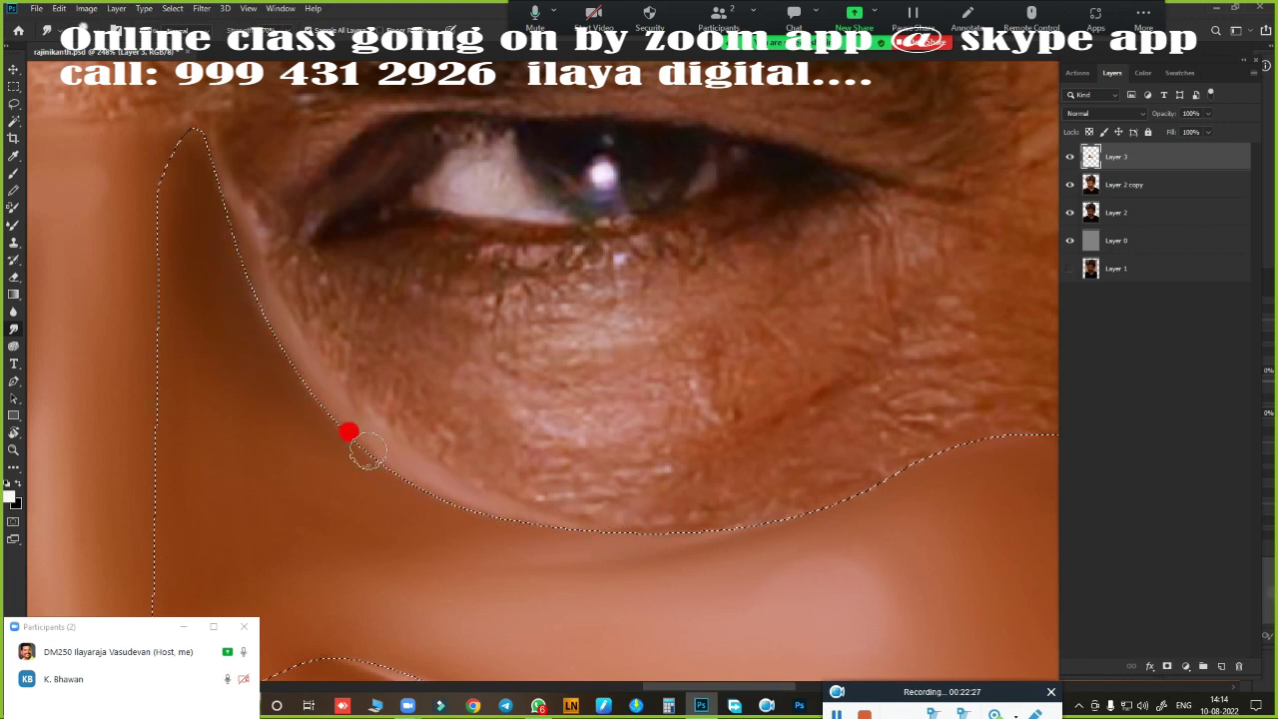
pyautogui.moveTo(634, 530); pyautogui.dragTo(838, 382)
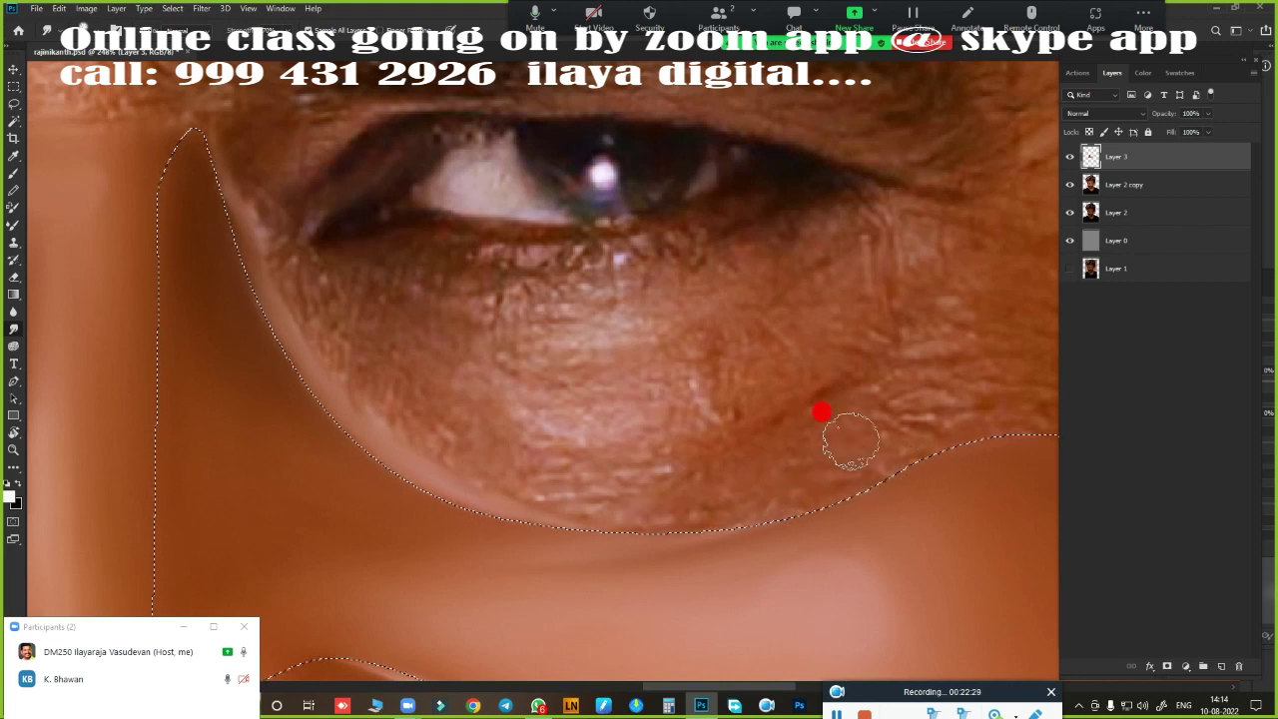
pyautogui.moveTo(837, 433)
pyautogui.mouseDown()
pyautogui.moveTo(955, 391)
pyautogui.moveTo(824, 463)
pyautogui.moveTo(792, 440)
pyautogui.moveTo(656, 490)
pyautogui.moveTo(501, 466)
pyautogui.mouseUp()
pyautogui.moveTo(684, 486)
pyautogui.mouseDown()
pyautogui.moveTo(705, 466)
pyautogui.moveTo(748, 485)
pyautogui.moveTo(845, 465)
pyautogui.moveTo(663, 519)
pyautogui.moveTo(463, 481)
pyautogui.moveTo(608, 494)
pyautogui.moveTo(523, 477)
pyautogui.moveTo(625, 505)
pyautogui.moveTo(414, 452)
pyautogui.moveTo(402, 411)
pyautogui.moveTo(574, 492)
pyautogui.moveTo(785, 448)
pyautogui.moveTo(520, 478)
pyautogui.moveTo(699, 493)
pyautogui.moveTo(630, 516)
pyautogui.moveTo(659, 533)
pyautogui.moveTo(776, 516)
pyautogui.moveTo(752, 507)
pyautogui.mouseUp()
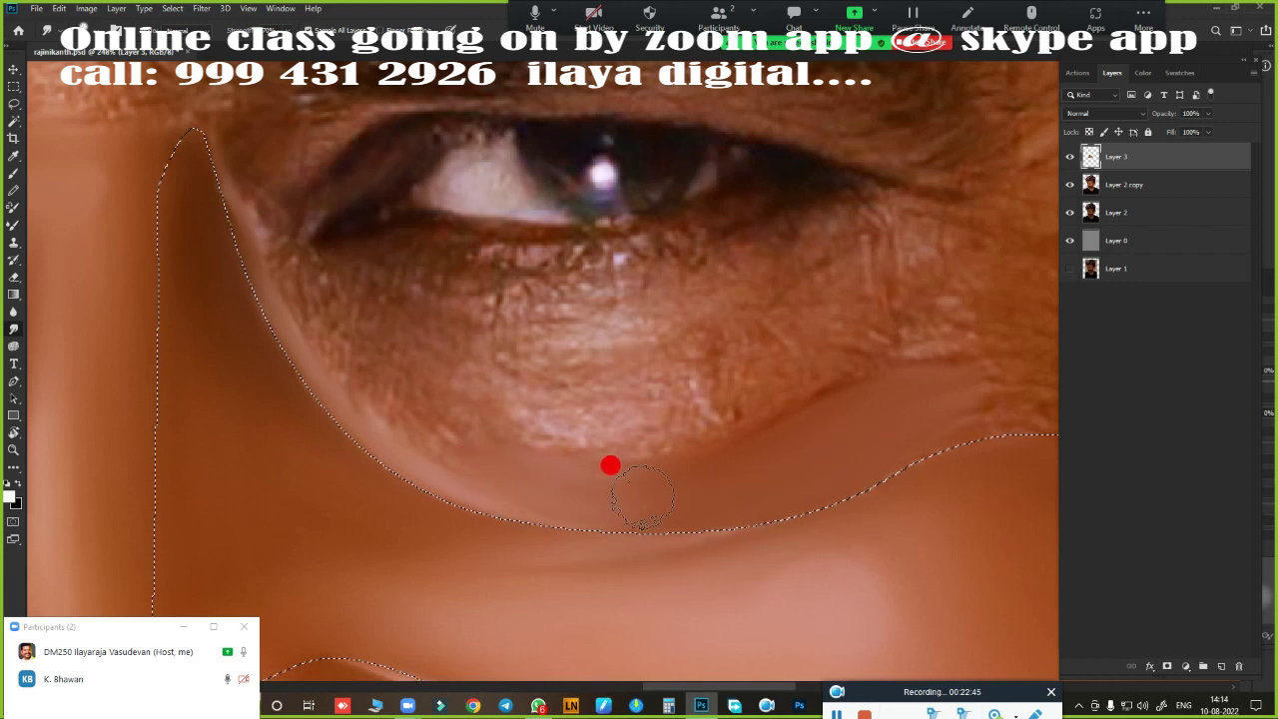
pyautogui.moveTo(302, 379)
pyautogui.mouseDown()
pyautogui.moveTo(206, 273)
pyautogui.moveTo(573, 516)
pyautogui.moveTo(810, 419)
pyautogui.moveTo(539, 379)
pyautogui.mouseUp()
pyautogui.scroll(-2, 679, 382)
# - Smooth the cheek's upper outer edge with the Mixer Brush, then deselect
pyautogui.scroll(-3, 676, 382)
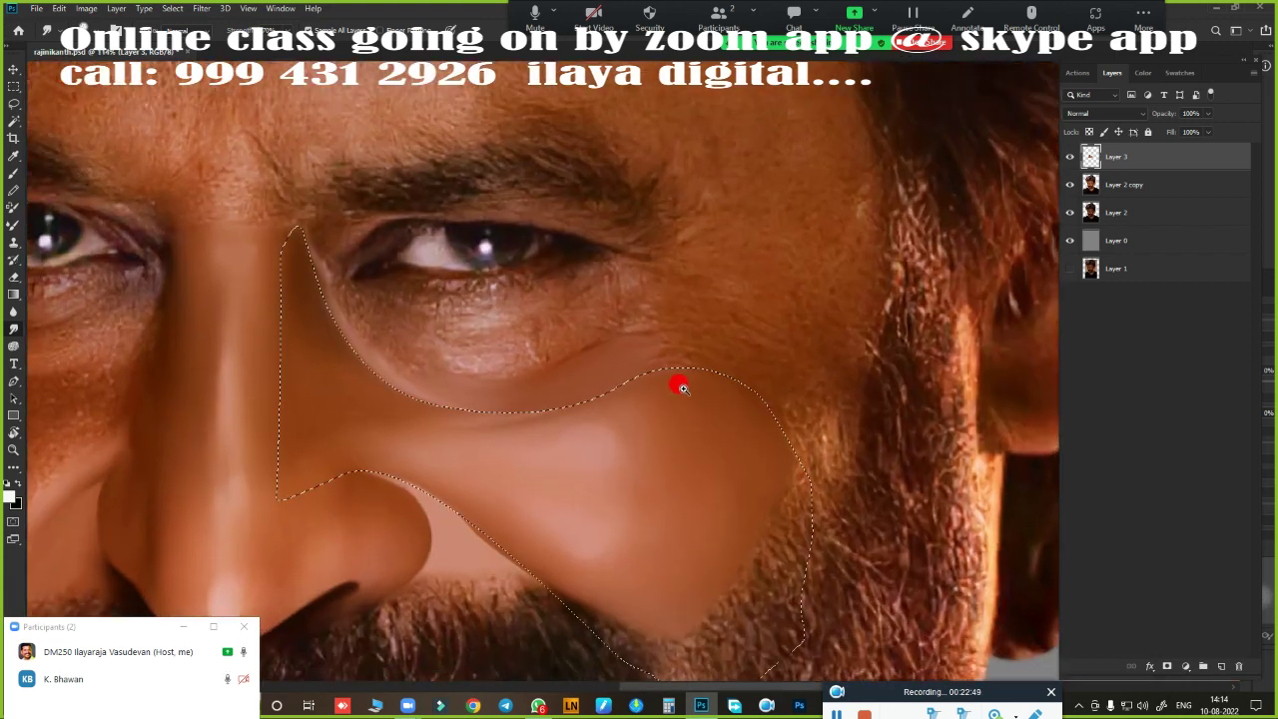
pyautogui.moveTo(808, 423); pyautogui.dragTo(811, 430)
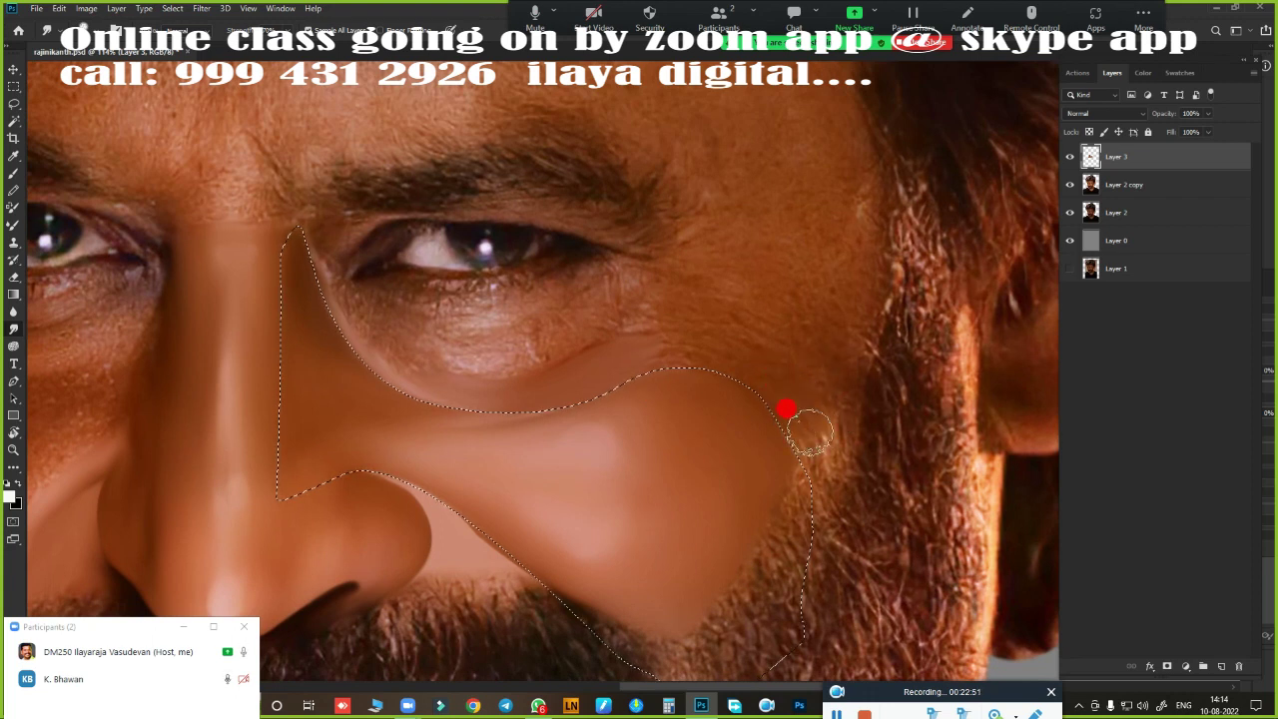
pyautogui.moveTo(782, 378)
pyautogui.mouseDown()
pyautogui.moveTo(776, 391)
pyautogui.moveTo(828, 251)
pyautogui.moveTo(828, 199)
pyautogui.moveTo(843, 282)
pyautogui.moveTo(812, 400)
pyautogui.moveTo(805, 183)
pyautogui.moveTo(821, 166)
pyautogui.moveTo(832, 210)
pyautogui.moveTo(786, 200)
pyautogui.mouseUp()
pyautogui.scroll(2, 798, 411)
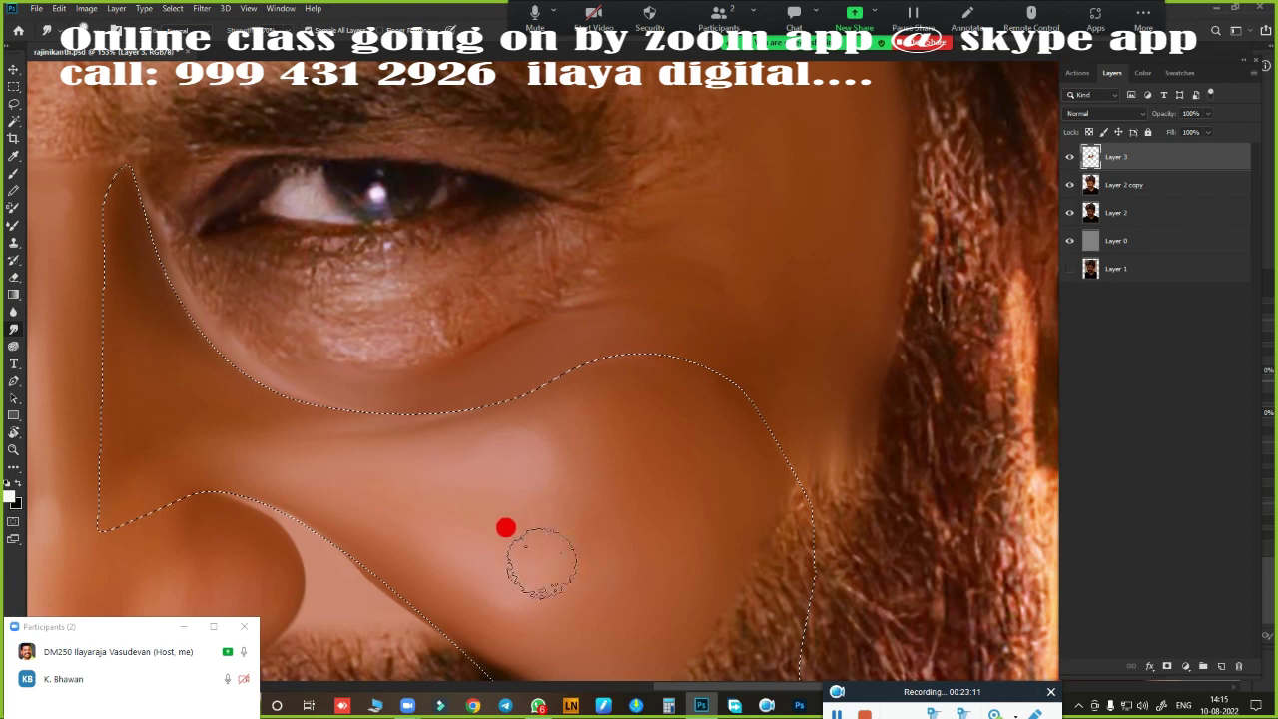
pyautogui.hotkey('ctrl', 'd')
# - Dab a lighter smooth patch onto the cheek beside the nose
pyautogui.scroll(2, 588, 509)
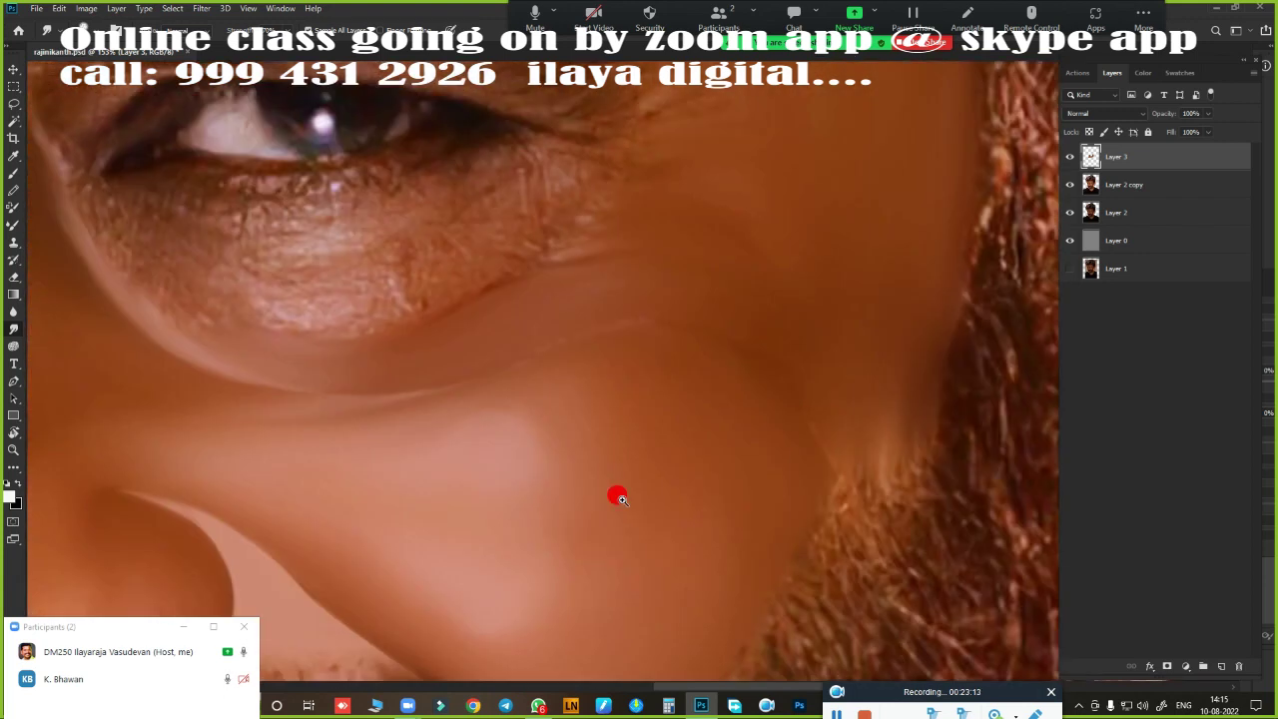
pyautogui.scroll(2, 615, 490)
pyautogui.scroll(-2, 615, 490)
pyautogui.scroll(3, 685, 443)
pyautogui.scroll(-1, 849, 360)
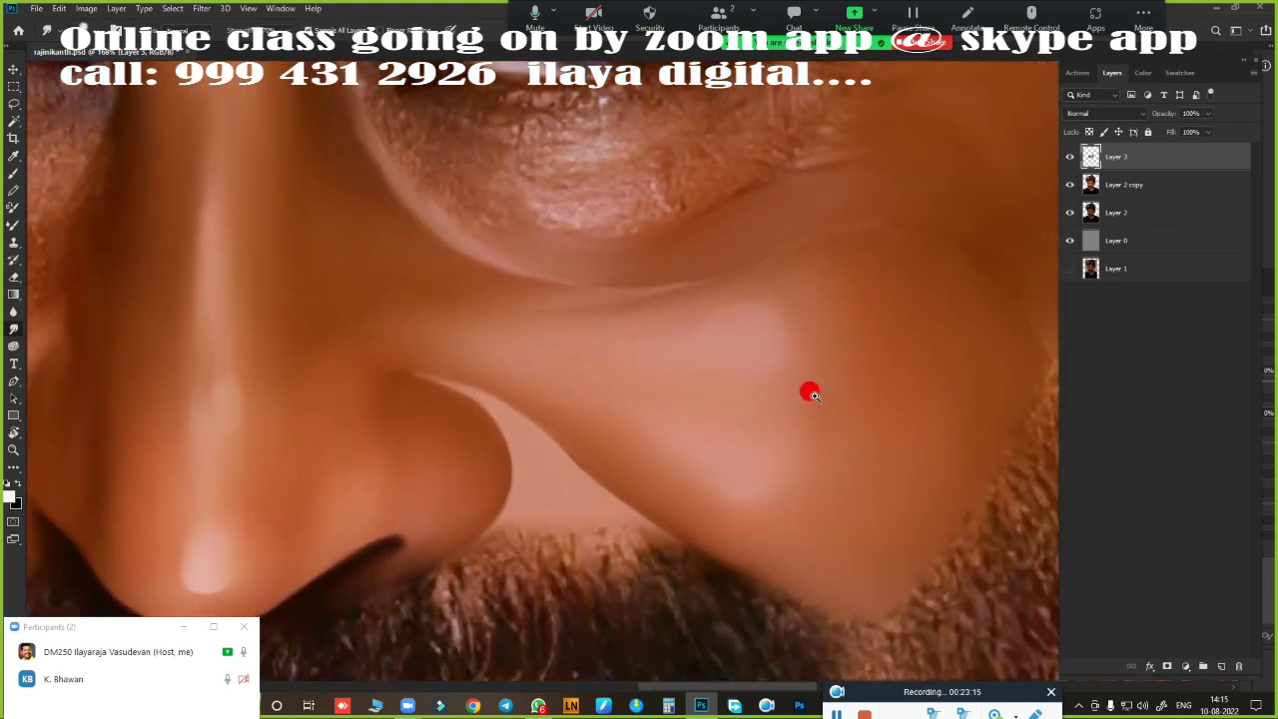
pyautogui.scroll(-1, 769, 409)
pyautogui.scroll(1, 699, 379)
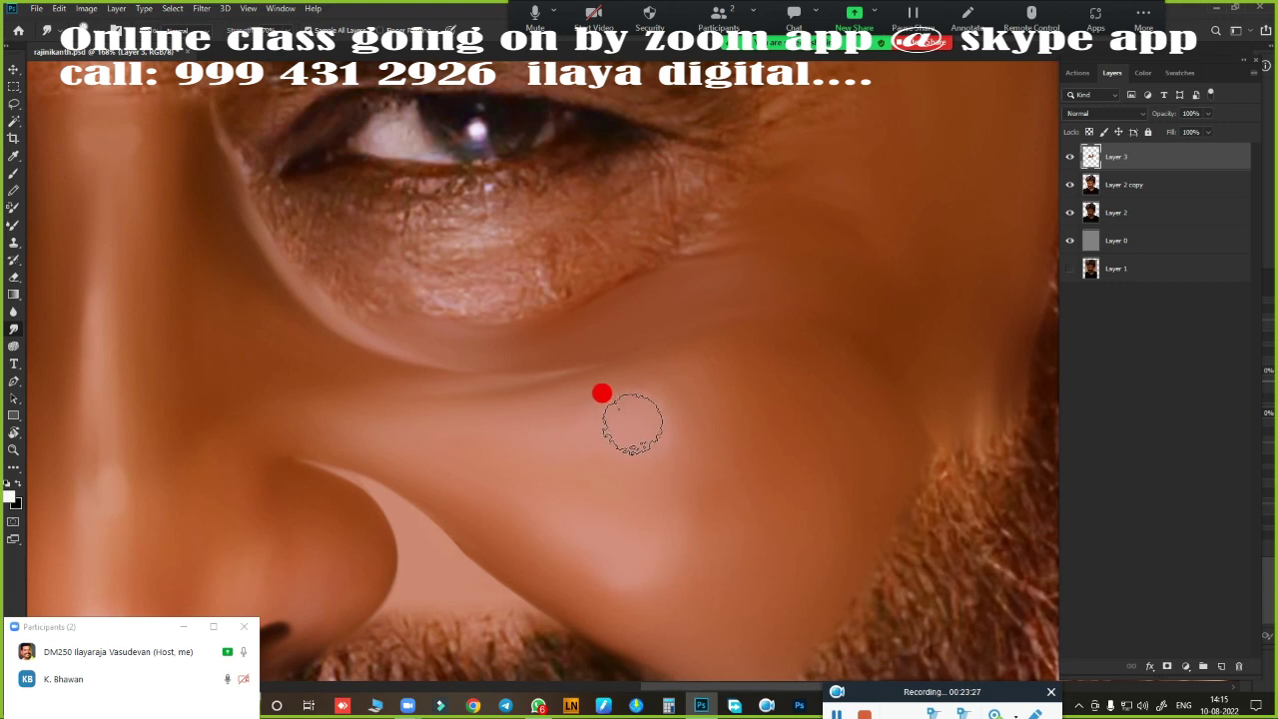
pyautogui.click(644, 425)
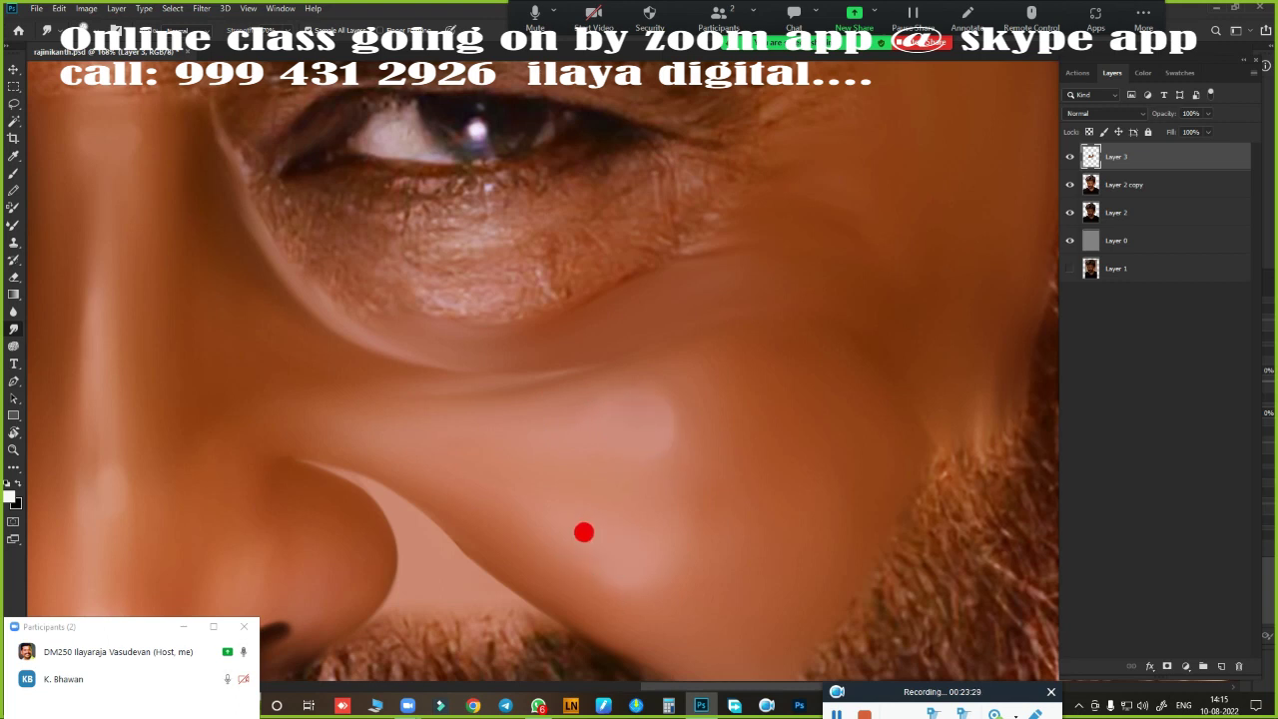
# - Zoom in and out around the face to inspect the cheek result
pyautogui.scroll(-1, 590, 532)
pyautogui.scroll(-3, 745, 493)
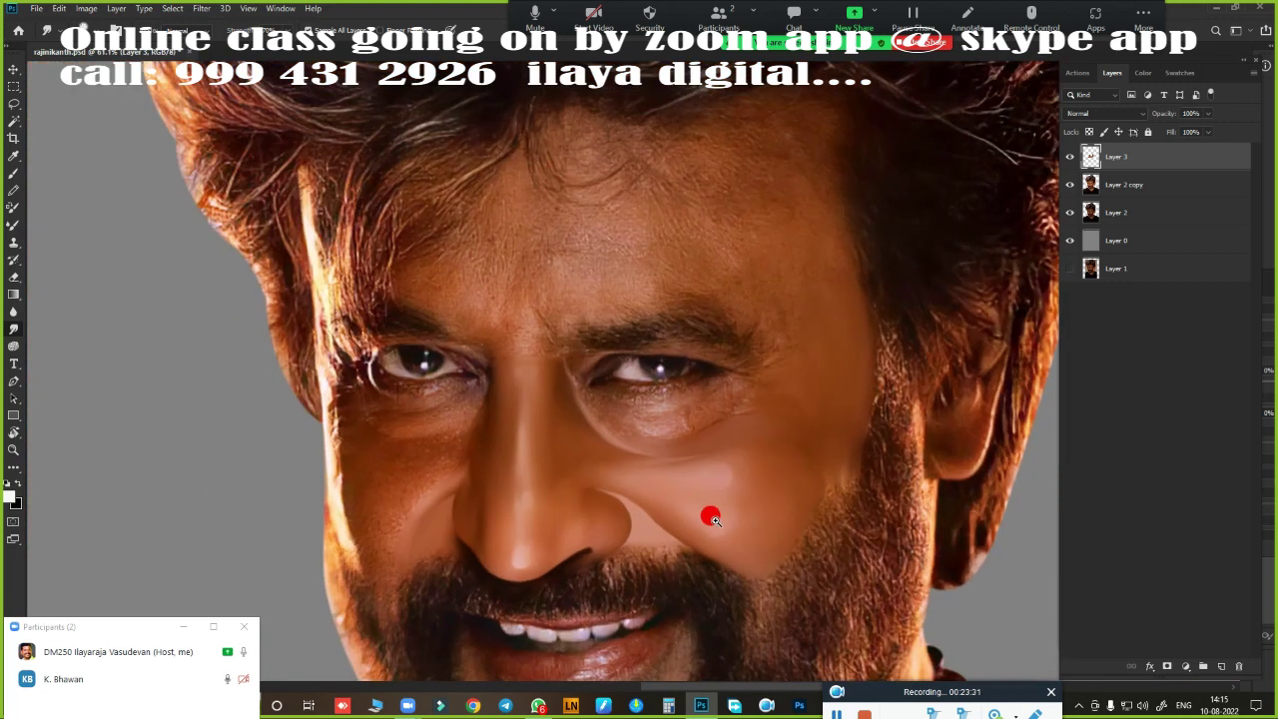
pyautogui.scroll(-1, 708, 513)
pyautogui.scroll(-1, 725, 345)
pyautogui.scroll(2, 739, 443)
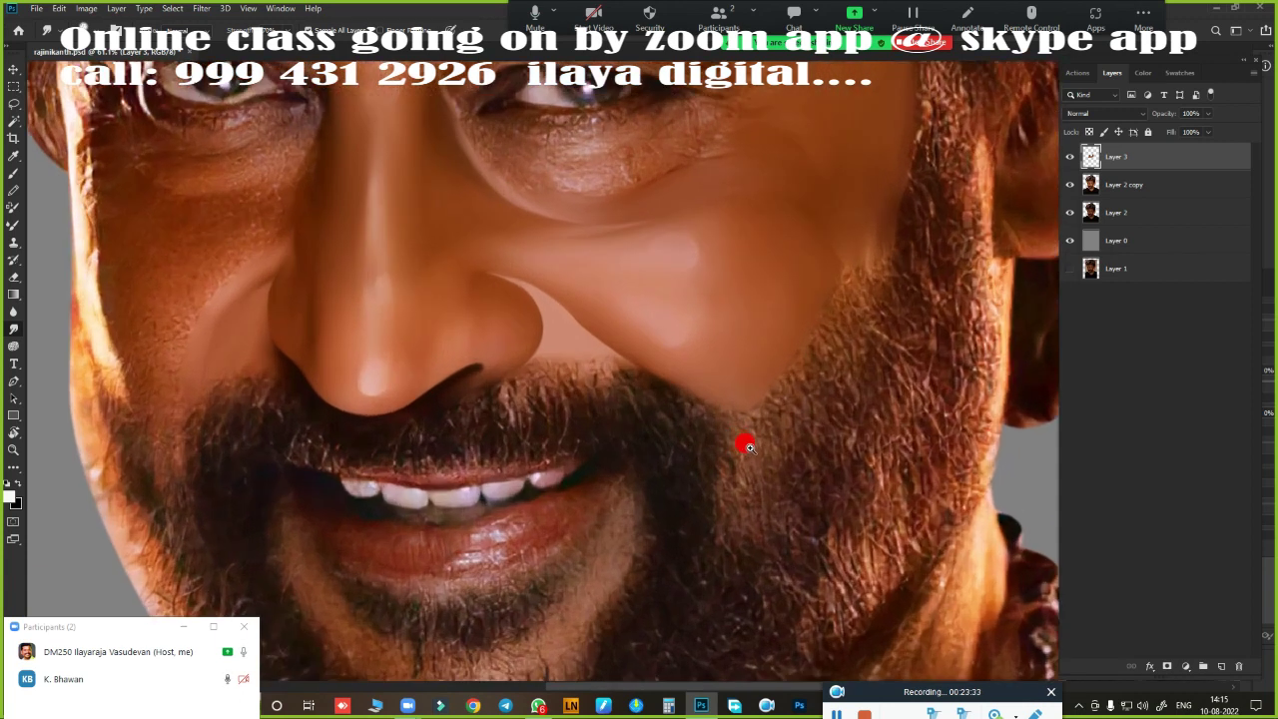
pyautogui.scroll(1, 744, 400)
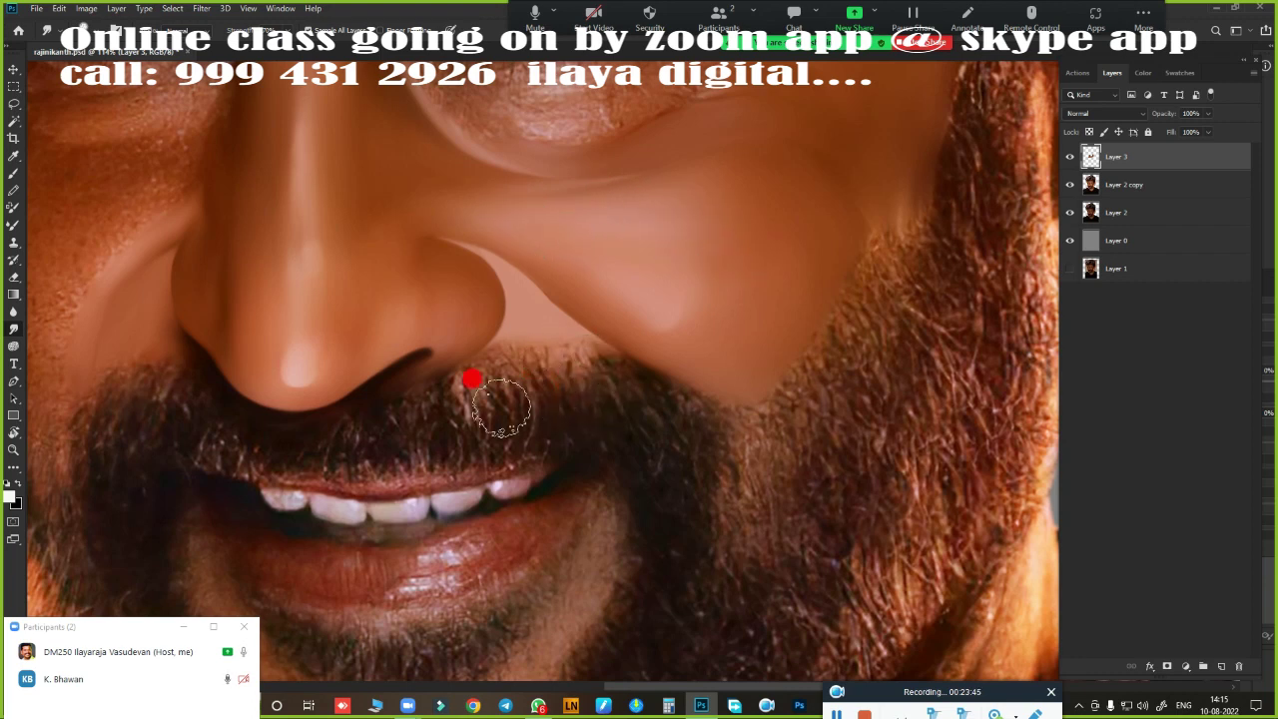
pyautogui.scroll(2, 562, 407)
pyautogui.scroll(2, 565, 365)
pyautogui.scroll(2, 676, 490)
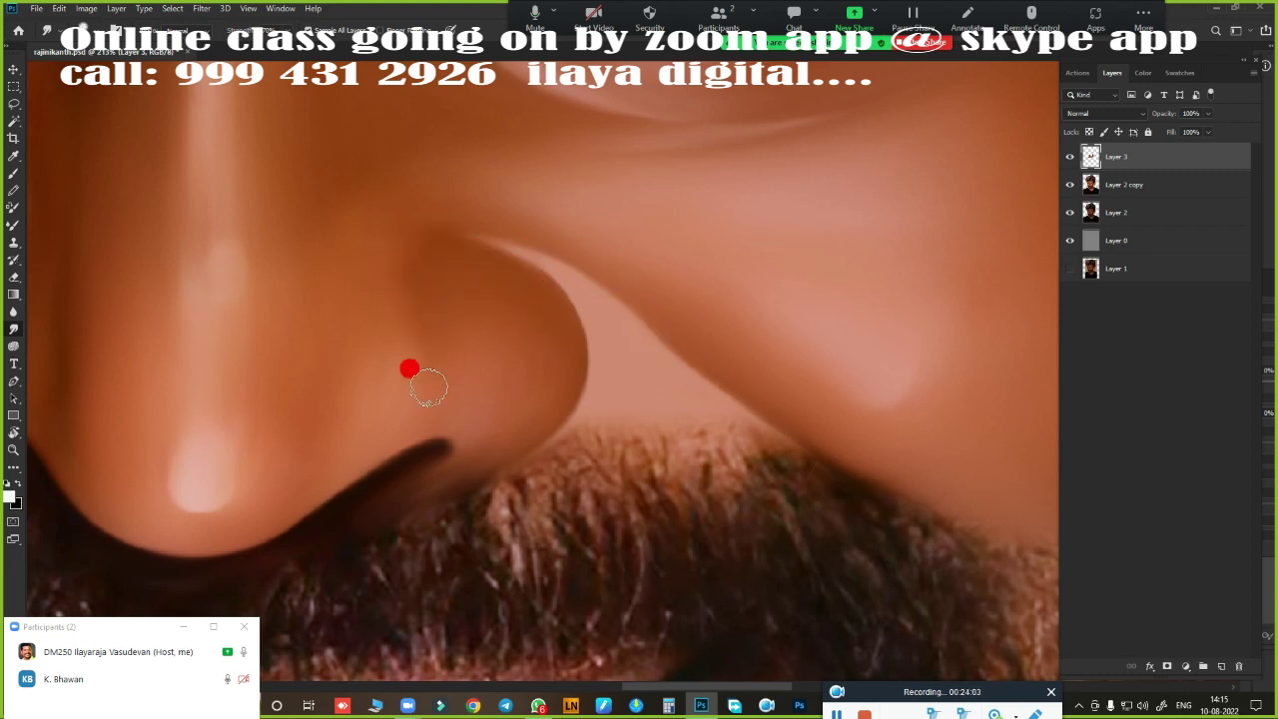
pyautogui.scroll(-5, 682, 472)
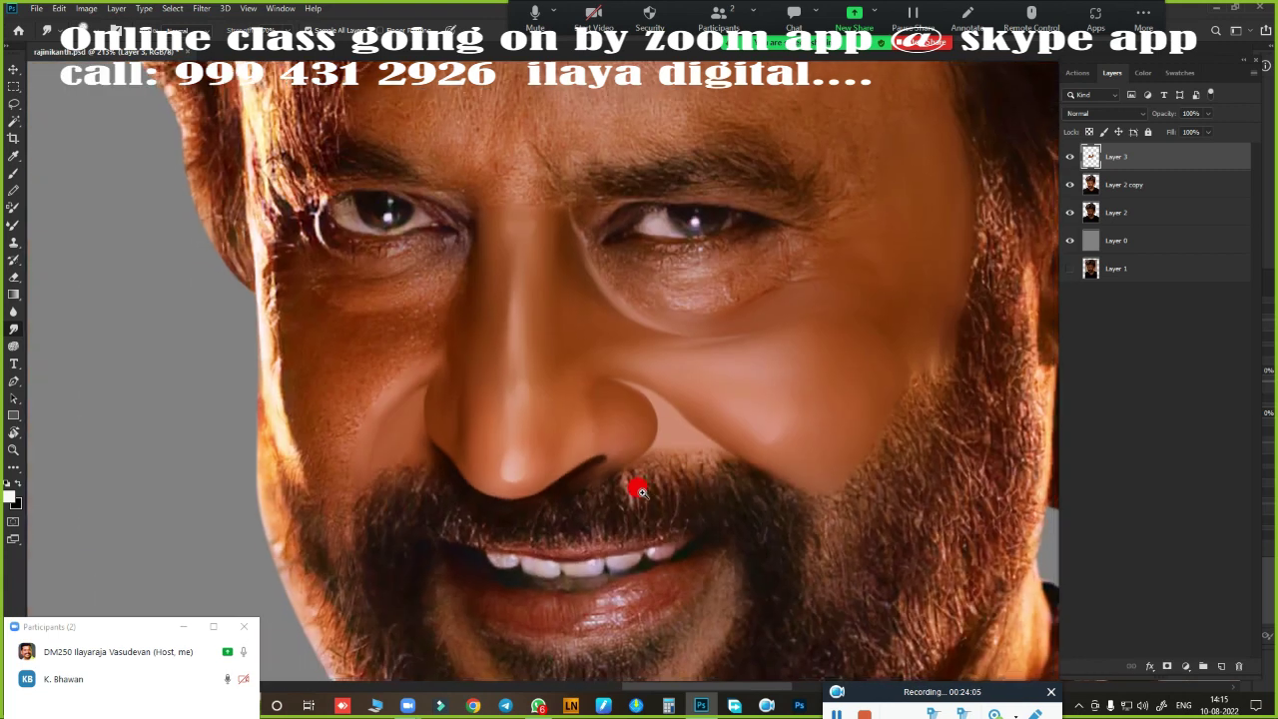
pyautogui.scroll(1, 779, 345)
pyautogui.scroll(3, 750, 332)
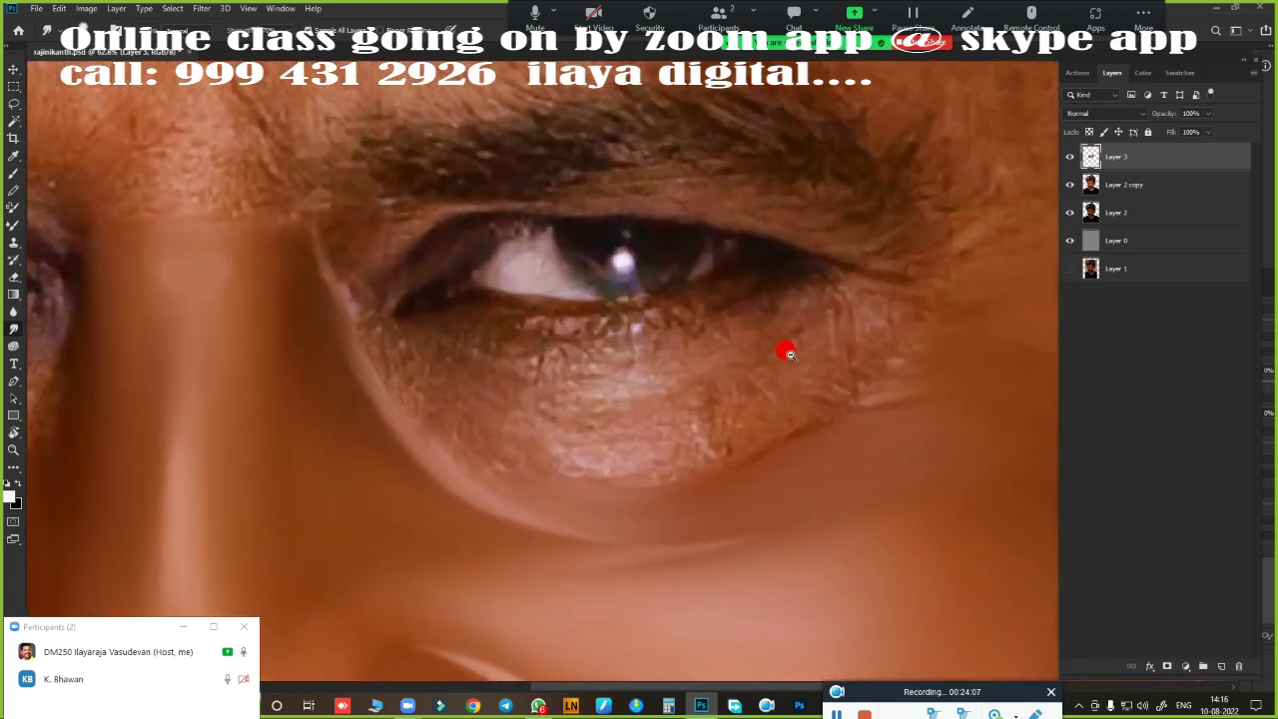
pyautogui.scroll(-4, 707, 373)
# - Load the under-eye pen path as a selection feathered by 2 pixels
pyautogui.moveTo(668, 397); pyautogui.dragTo(718, 399)
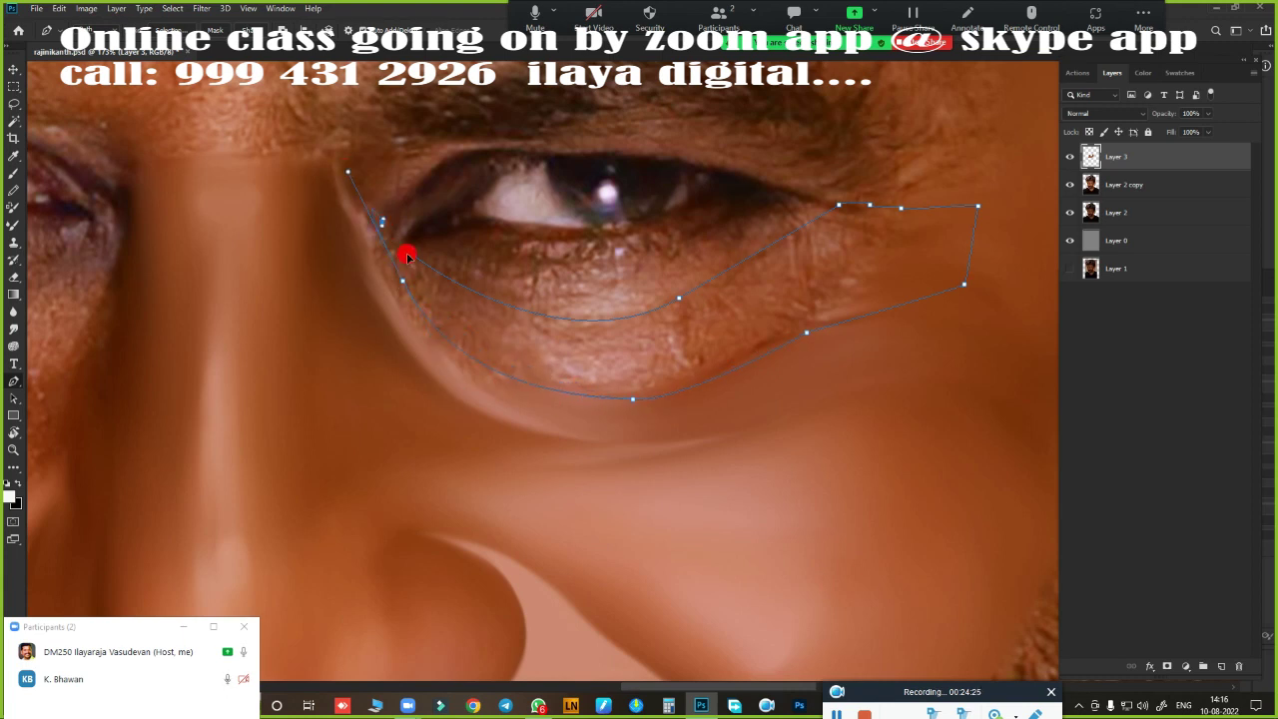
pyautogui.hotkey('ctrl', 'Return')
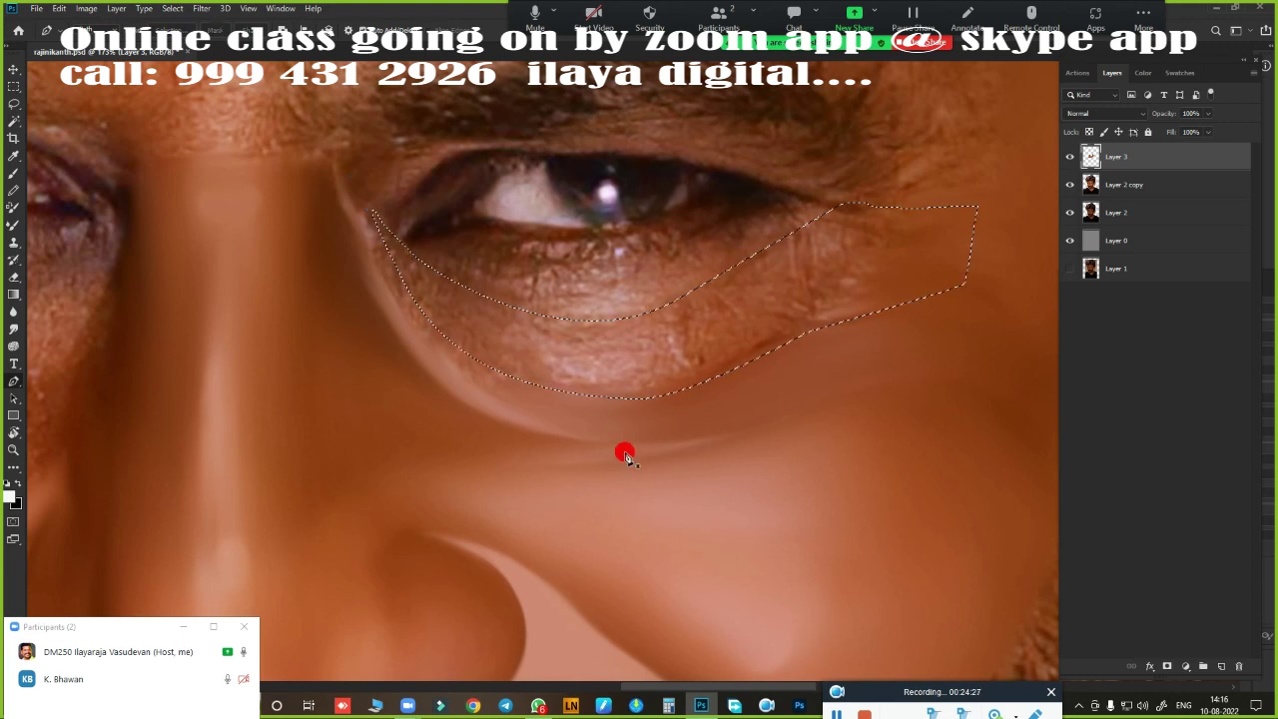
pyautogui.hotkey('shift', 'F6')
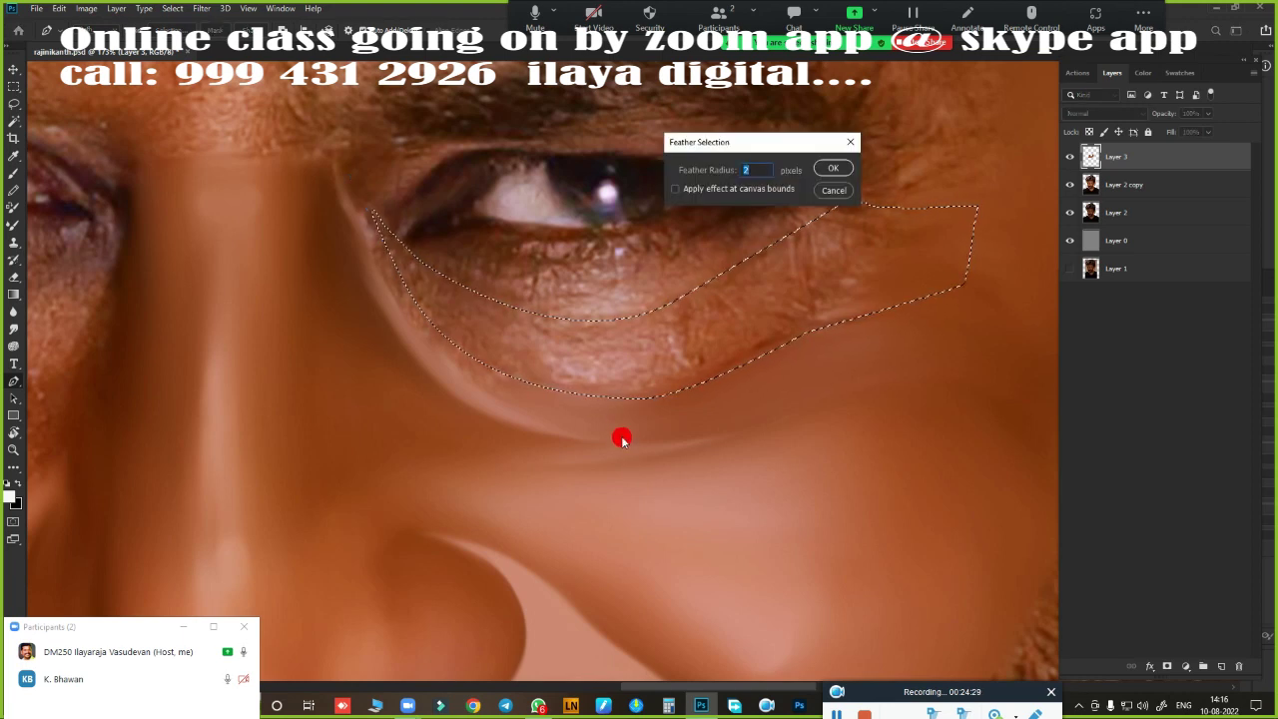
pyautogui.press('Return')
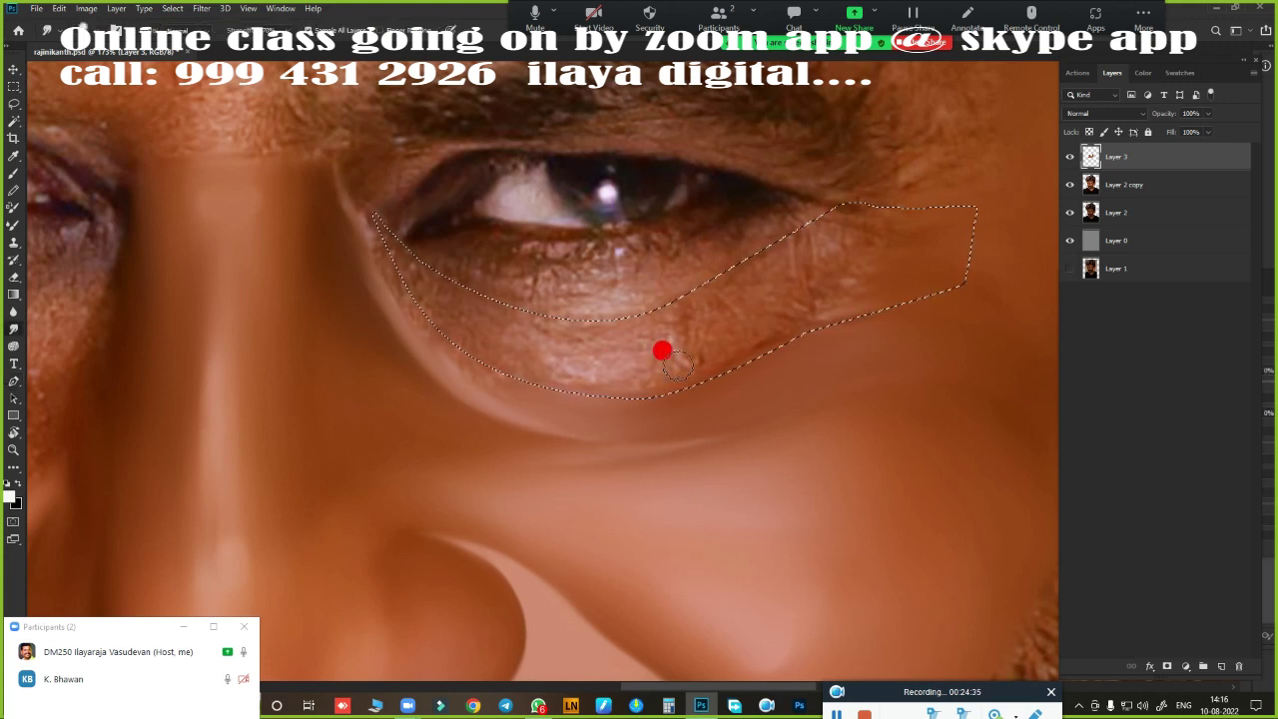
# - Zoom in on the under-eye area and blend the wrinkled skin smooth with the Mixer Brush, out to the lower selection edge
pyautogui.click(744, 374)
pyautogui.keyDown('alt'); pyautogui.click(751, 376); pyautogui.keyUp('alt')
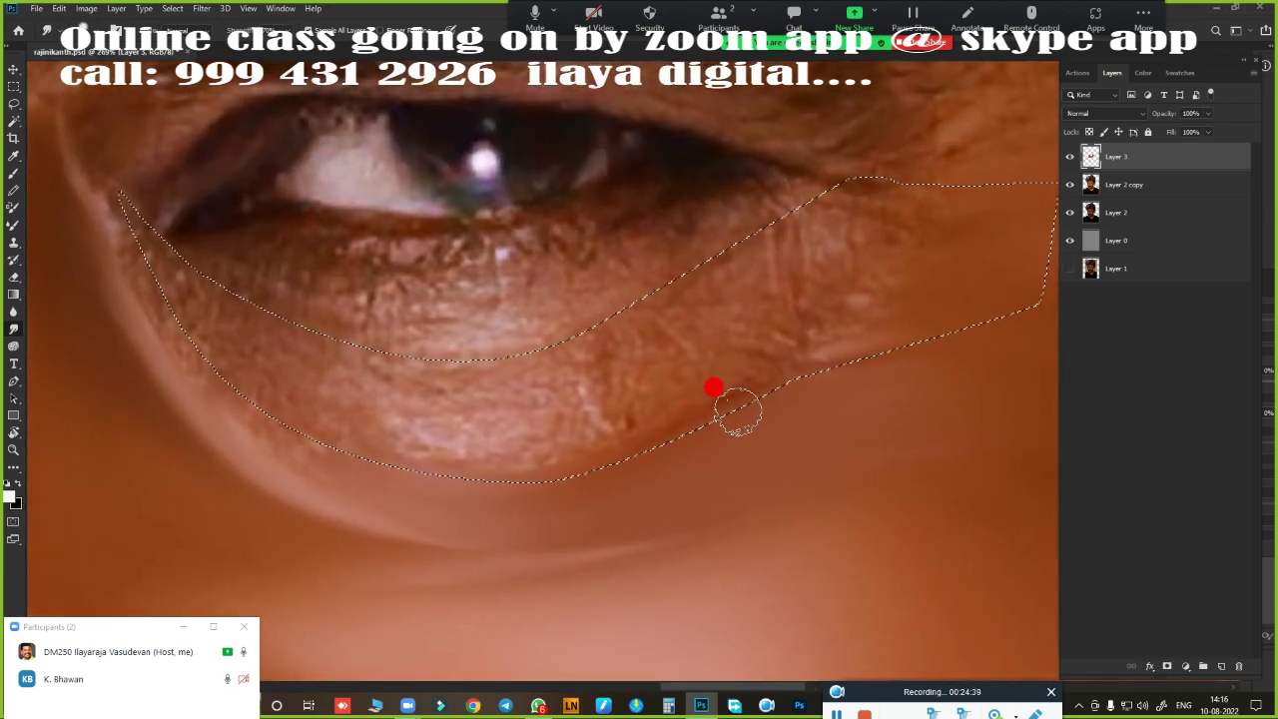
pyautogui.moveTo(425, 431)
pyautogui.mouseDown()
pyautogui.moveTo(425, 445)
pyautogui.moveTo(519, 433)
pyautogui.moveTo(499, 429)
pyautogui.moveTo(705, 311)
pyautogui.moveTo(709, 264)
pyautogui.moveTo(747, 229)
pyautogui.moveTo(713, 231)
pyautogui.moveTo(833, 197)
pyautogui.moveTo(788, 203)
pyautogui.moveTo(799, 342)
pyautogui.moveTo(750, 350)
pyautogui.moveTo(868, 290)
pyautogui.moveTo(847, 295)
pyautogui.moveTo(884, 293)
pyautogui.moveTo(898, 249)
pyautogui.moveTo(593, 428)
pyautogui.moveTo(619, 353)
pyautogui.moveTo(224, 345)
pyautogui.moveTo(164, 261)
pyautogui.moveTo(260, 328)
pyautogui.moveTo(189, 342)
pyautogui.moveTo(335, 437)
pyautogui.moveTo(534, 465)
pyautogui.mouseUp()
pyautogui.moveTo(446, 480)
pyautogui.mouseDown()
pyautogui.moveTo(340, 378)
pyautogui.moveTo(392, 368)
pyautogui.moveTo(450, 380)
pyautogui.moveTo(317, 345)
pyautogui.moveTo(499, 377)
pyautogui.moveTo(359, 368)
pyautogui.moveTo(485, 366)
pyautogui.moveTo(408, 360)
pyautogui.mouseUp()
pyautogui.moveTo(562, 349)
pyautogui.mouseDown()
pyautogui.moveTo(249, 348)
pyautogui.moveTo(270, 370)
pyautogui.moveTo(570, 430)
pyautogui.moveTo(402, 443)
pyautogui.moveTo(559, 417)
pyautogui.moveTo(464, 422)
pyautogui.moveTo(736, 328)
pyautogui.moveTo(751, 277)
pyautogui.moveTo(699, 285)
pyautogui.moveTo(884, 213)
pyautogui.moveTo(815, 296)
pyautogui.moveTo(882, 322)
pyautogui.moveTo(831, 352)
pyautogui.moveTo(703, 385)
pyautogui.moveTo(778, 362)
pyautogui.moveTo(650, 451)
pyautogui.moveTo(557, 481)
pyautogui.moveTo(313, 456)
pyautogui.moveTo(508, 422)
pyautogui.moveTo(519, 443)
pyautogui.mouseUp()
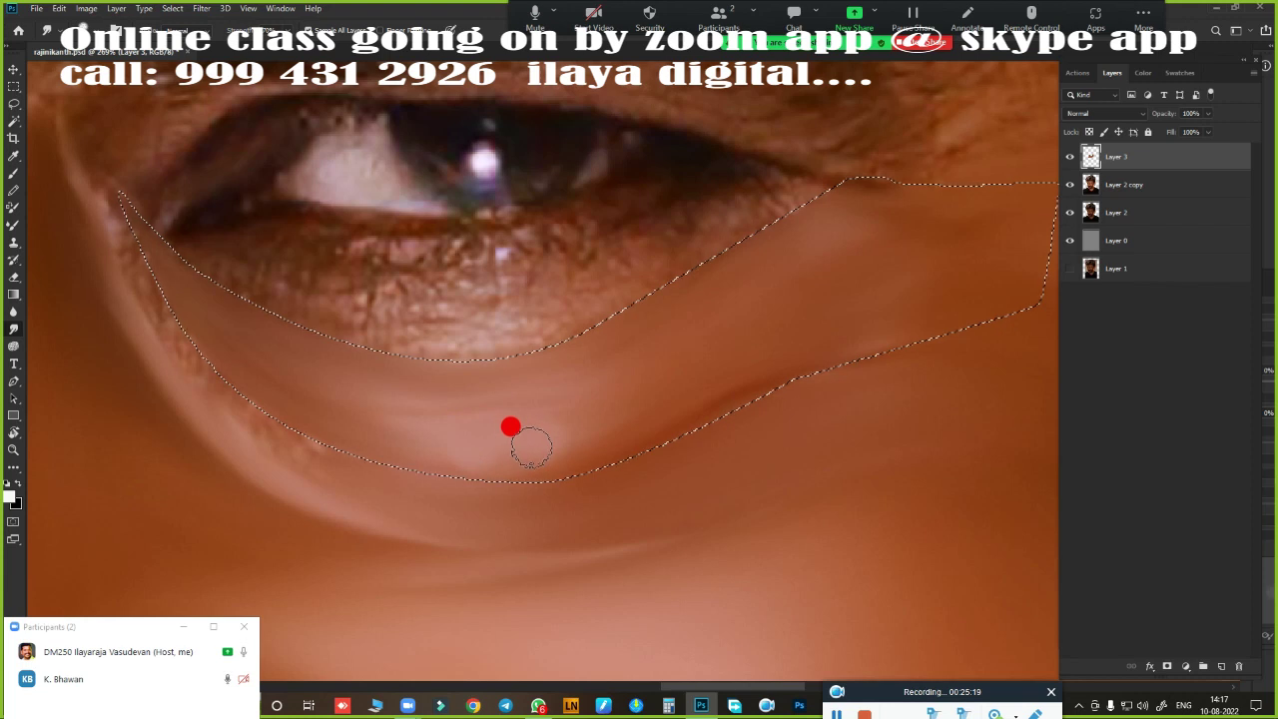
pyautogui.moveTo(535, 441)
pyautogui.mouseDown()
pyautogui.moveTo(486, 422)
pyautogui.moveTo(511, 464)
pyautogui.moveTo(602, 419)
pyautogui.moveTo(484, 458)
pyautogui.mouseUp()
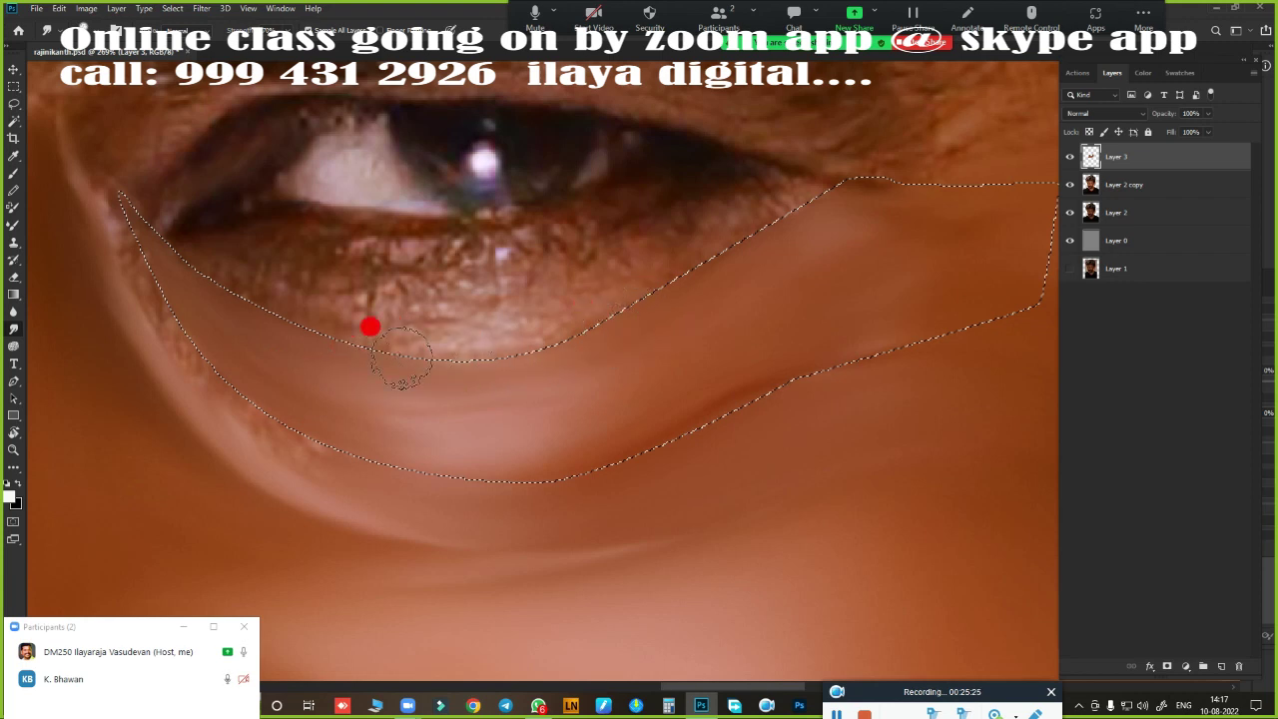
pyautogui.moveTo(494, 392)
pyautogui.mouseDown()
pyautogui.moveTo(762, 371)
pyautogui.moveTo(910, 336)
pyautogui.moveTo(640, 460)
pyautogui.mouseUp()
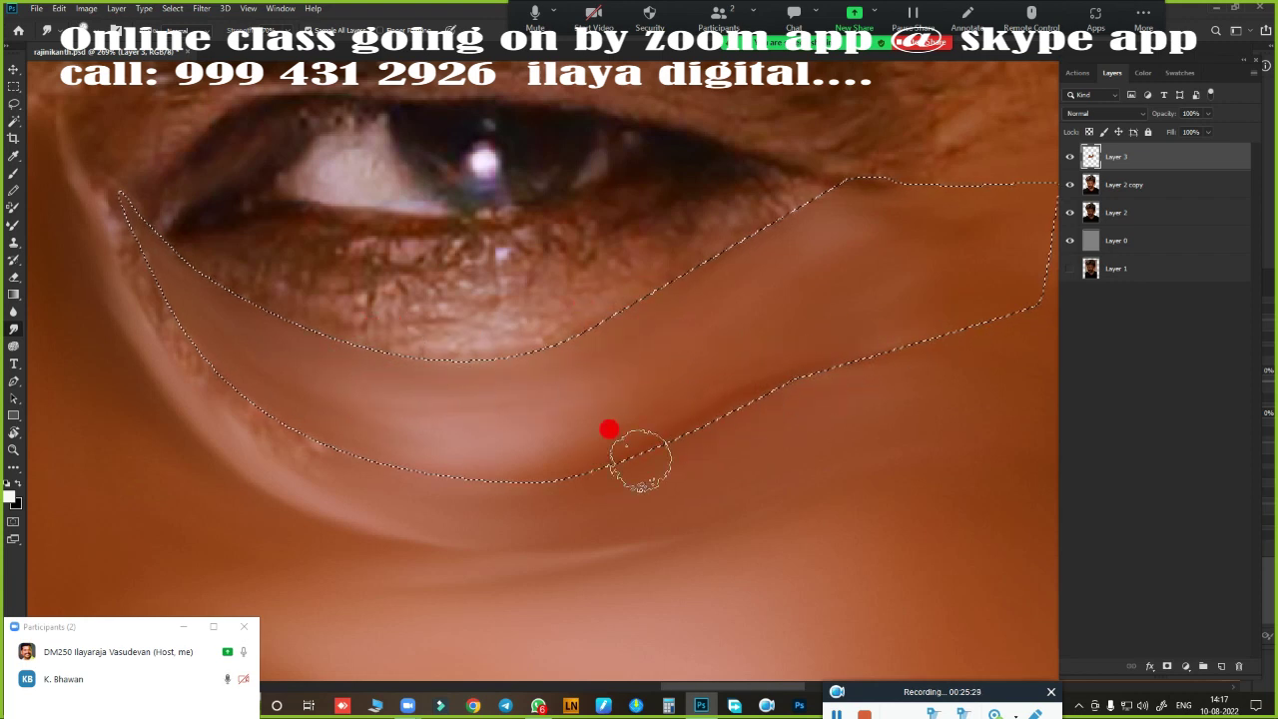
pyautogui.moveTo(262, 445); pyautogui.dragTo(747, 471)
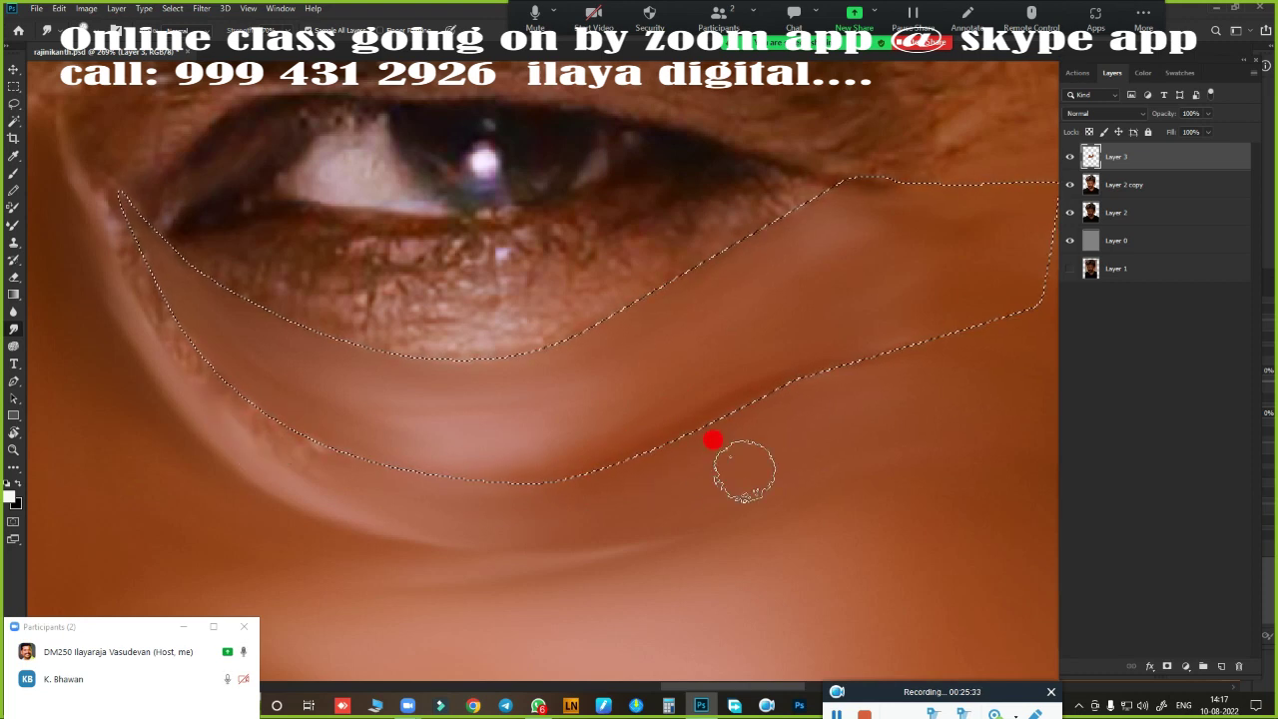
# - Feather the under-eye selection again and keep blending the skin below it
pyautogui.hotkey('shift', 'F6')
pyautogui.press('Return')
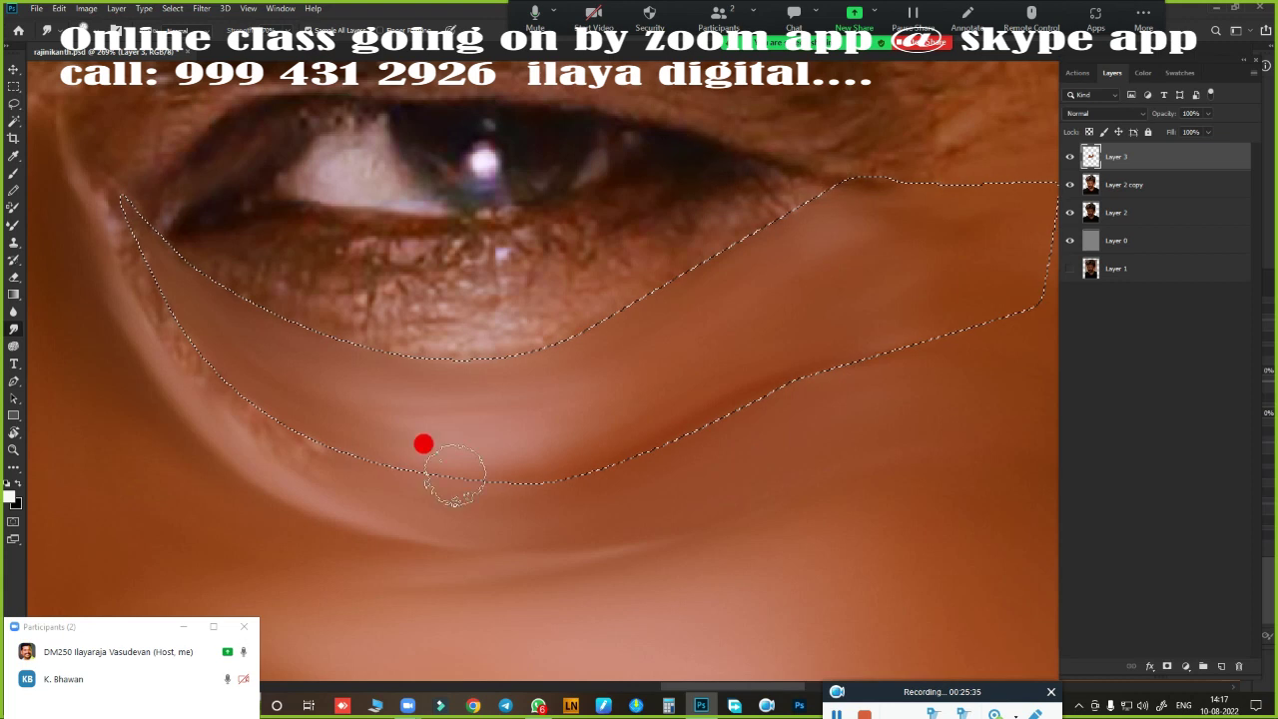
pyautogui.moveTo(514, 536); pyautogui.dragTo(414, 519)
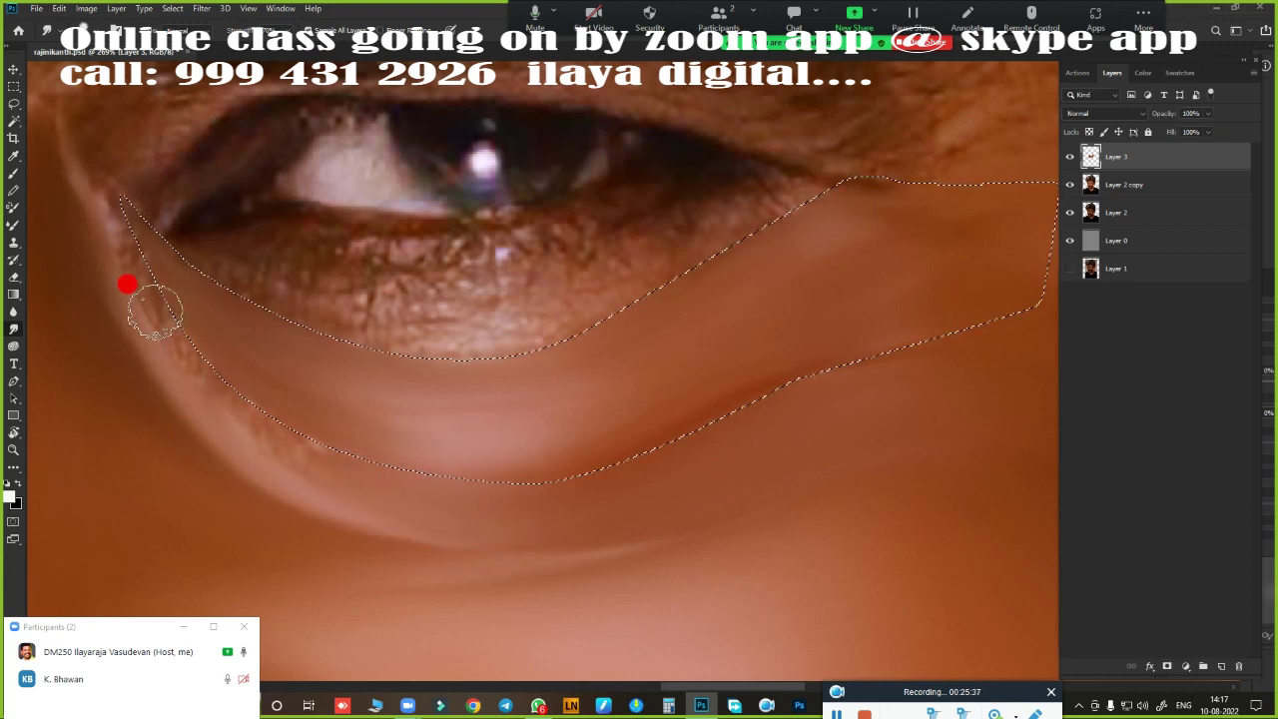
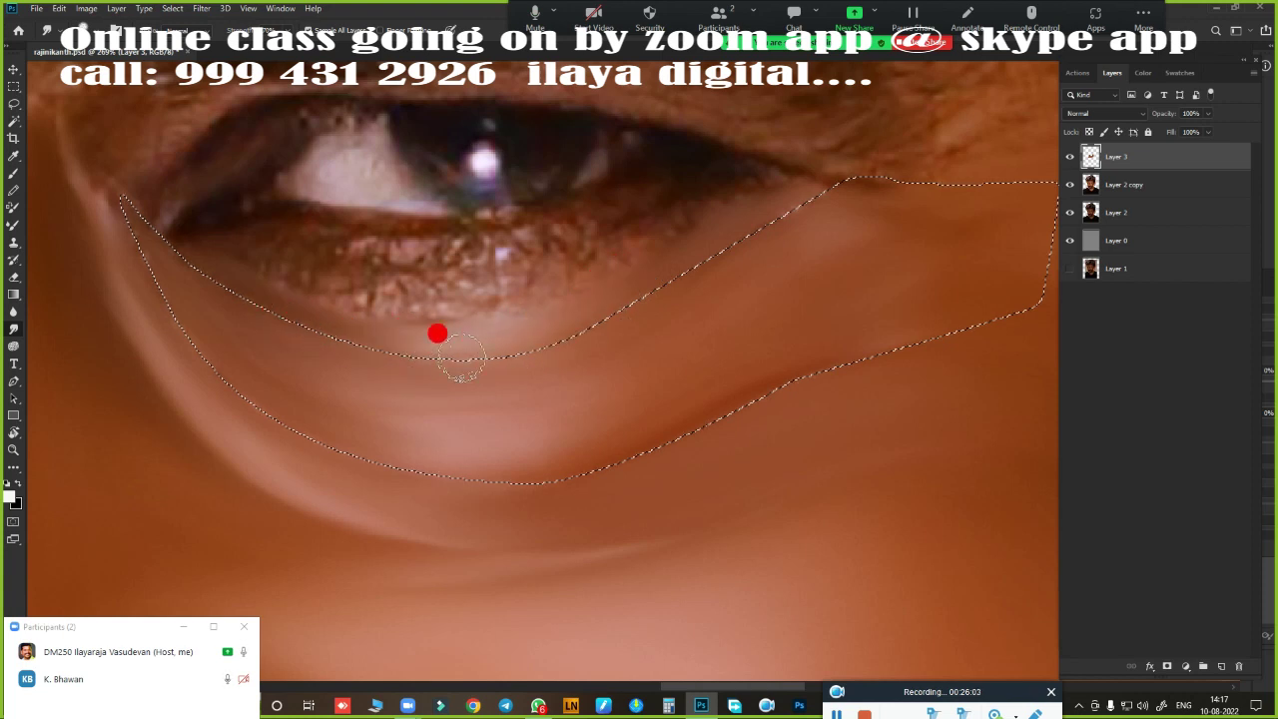
# - Deselect the smoothed under-eye area, zoom out to check the face, then zoom back in on the eye
pyautogui.moveTo(802, 302); pyautogui.dragTo(569, 410)
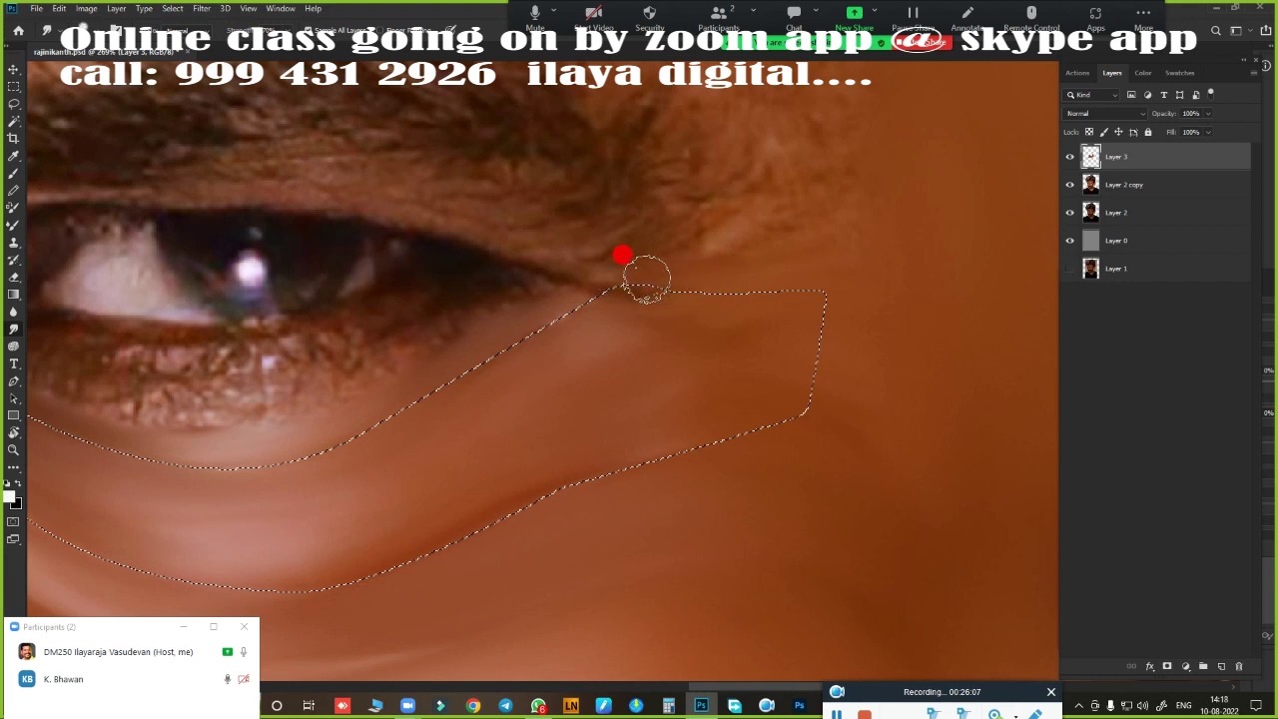
pyautogui.hotkey('ctrl', 'd')
pyautogui.keyDown('alt'); pyautogui.scroll(-2, 776, 434); pyautogui.keyUp('alt')
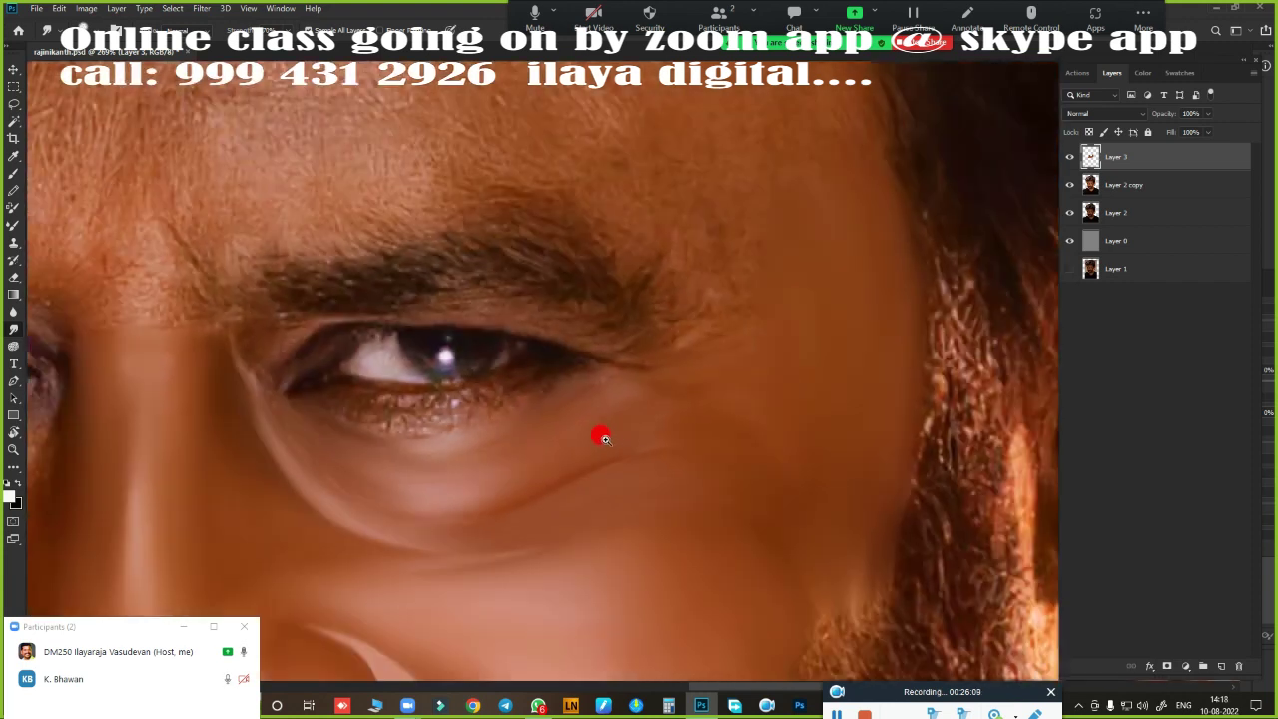
pyautogui.keyDown('alt'); pyautogui.scroll(-2, 599, 436); pyautogui.keyUp('alt')
pyautogui.keyDown('alt'); pyautogui.scroll(-2, 789, 280); pyautogui.keyUp('alt')
pyautogui.keyDown('alt'); pyautogui.scroll(-1, 702, 293); pyautogui.keyUp('alt')
pyautogui.moveTo(549, 405)
pyautogui.mouseDown()
pyautogui.moveTo(636, 402)
pyautogui.moveTo(579, 448)
pyautogui.moveTo(625, 419)
pyautogui.mouseUp()
pyautogui.scroll(2, 630, 416)
pyautogui.press('b')
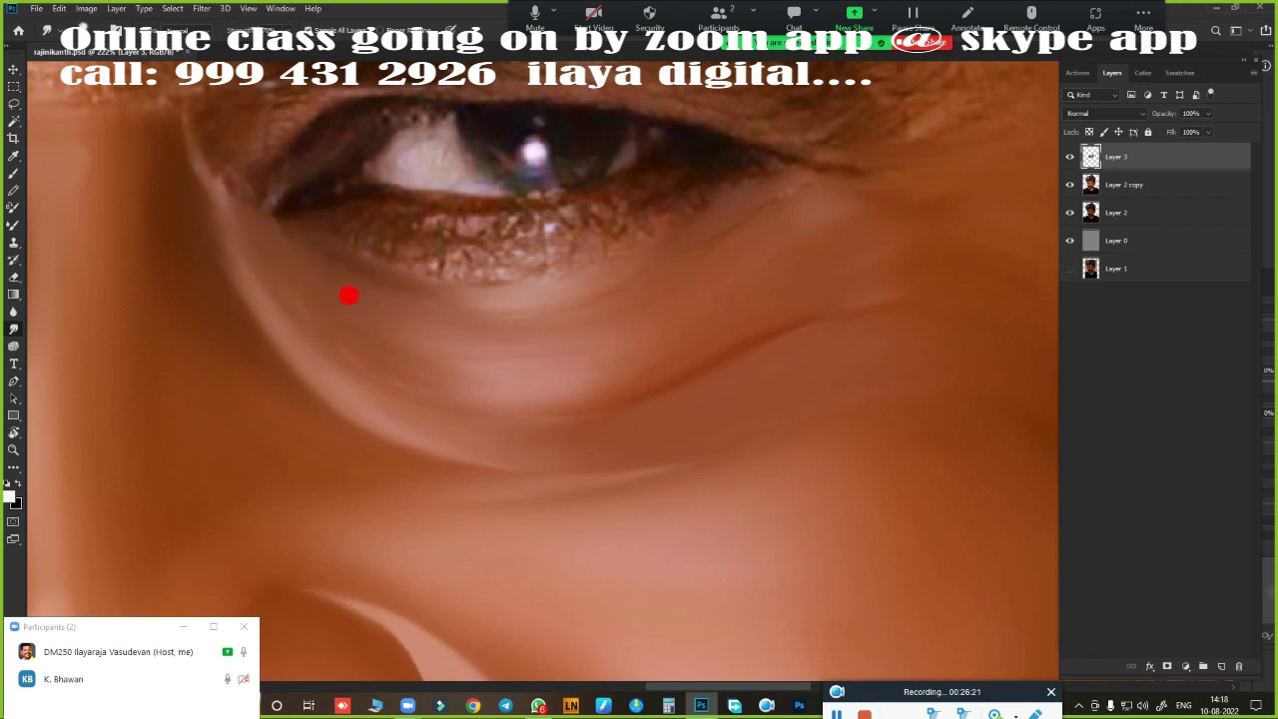
# - Paint soft, lighter skin under the eye, at the outer eye corner and down the cheek
pyautogui.moveTo(520, 377)
pyautogui.mouseDown()
pyautogui.moveTo(488, 379)
pyautogui.moveTo(603, 373)
pyautogui.moveTo(490, 387)
pyautogui.moveTo(391, 371)
pyautogui.moveTo(615, 358)
pyautogui.moveTo(625, 340)
pyautogui.moveTo(542, 380)
pyautogui.moveTo(362, 359)
pyautogui.moveTo(254, 252)
pyautogui.moveTo(513, 289)
pyautogui.moveTo(465, 277)
pyautogui.moveTo(568, 257)
pyautogui.moveTo(519, 280)
pyautogui.moveTo(320, 273)
pyautogui.moveTo(542, 306)
pyautogui.moveTo(386, 311)
pyautogui.moveTo(579, 303)
pyautogui.moveTo(391, 353)
pyautogui.moveTo(585, 360)
pyautogui.moveTo(730, 286)
pyautogui.moveTo(802, 266)
pyautogui.moveTo(759, 331)
pyautogui.moveTo(599, 393)
pyautogui.moveTo(555, 437)
pyautogui.moveTo(456, 451)
pyautogui.moveTo(461, 496)
pyautogui.moveTo(750, 430)
pyautogui.moveTo(431, 496)
pyautogui.moveTo(604, 477)
pyautogui.moveTo(809, 289)
pyautogui.moveTo(790, 209)
pyautogui.moveTo(809, 204)
pyautogui.moveTo(748, 188)
pyautogui.moveTo(756, 202)
pyautogui.moveTo(857, 189)
pyautogui.mouseUp()
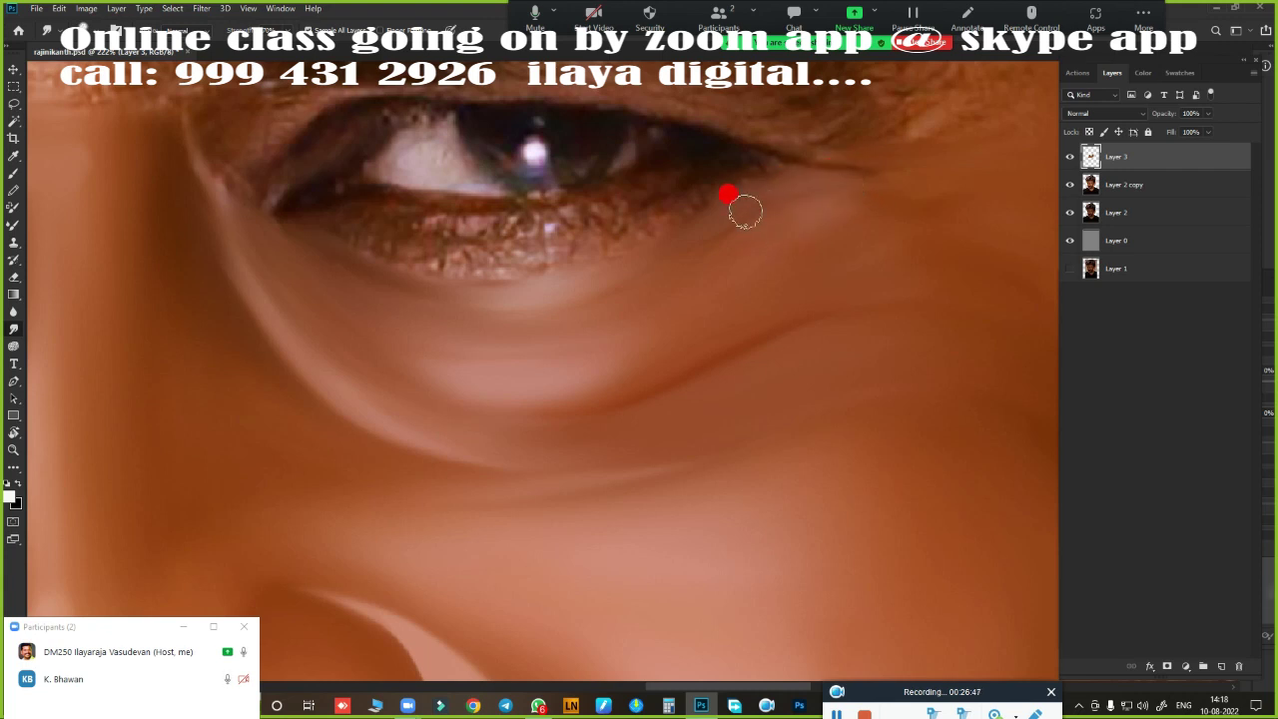
pyautogui.moveTo(744, 212)
pyautogui.mouseDown()
pyautogui.moveTo(682, 236)
pyautogui.moveTo(750, 208)
pyautogui.moveTo(906, 193)
pyautogui.moveTo(790, 191)
pyautogui.moveTo(642, 285)
pyautogui.moveTo(693, 271)
pyautogui.moveTo(513, 326)
pyautogui.moveTo(340, 289)
pyautogui.moveTo(433, 326)
pyautogui.moveTo(568, 311)
pyautogui.moveTo(307, 273)
pyautogui.moveTo(390, 310)
pyautogui.moveTo(513, 329)
pyautogui.moveTo(847, 193)
pyautogui.moveTo(774, 234)
pyautogui.moveTo(895, 193)
pyautogui.moveTo(538, 320)
pyautogui.moveTo(331, 293)
pyautogui.moveTo(283, 265)
pyautogui.moveTo(443, 336)
pyautogui.moveTo(311, 268)
pyautogui.moveTo(330, 259)
pyautogui.moveTo(588, 291)
pyautogui.moveTo(345, 334)
pyautogui.moveTo(420, 347)
pyautogui.moveTo(359, 326)
pyautogui.moveTo(448, 342)
pyautogui.moveTo(605, 331)
pyautogui.moveTo(546, 348)
pyautogui.moveTo(371, 326)
pyautogui.moveTo(565, 302)
pyautogui.moveTo(530, 380)
pyautogui.moveTo(450, 371)
pyautogui.moveTo(622, 350)
pyautogui.moveTo(699, 487)
pyautogui.moveTo(644, 490)
pyautogui.moveTo(748, 530)
pyautogui.moveTo(688, 311)
pyautogui.mouseUp()
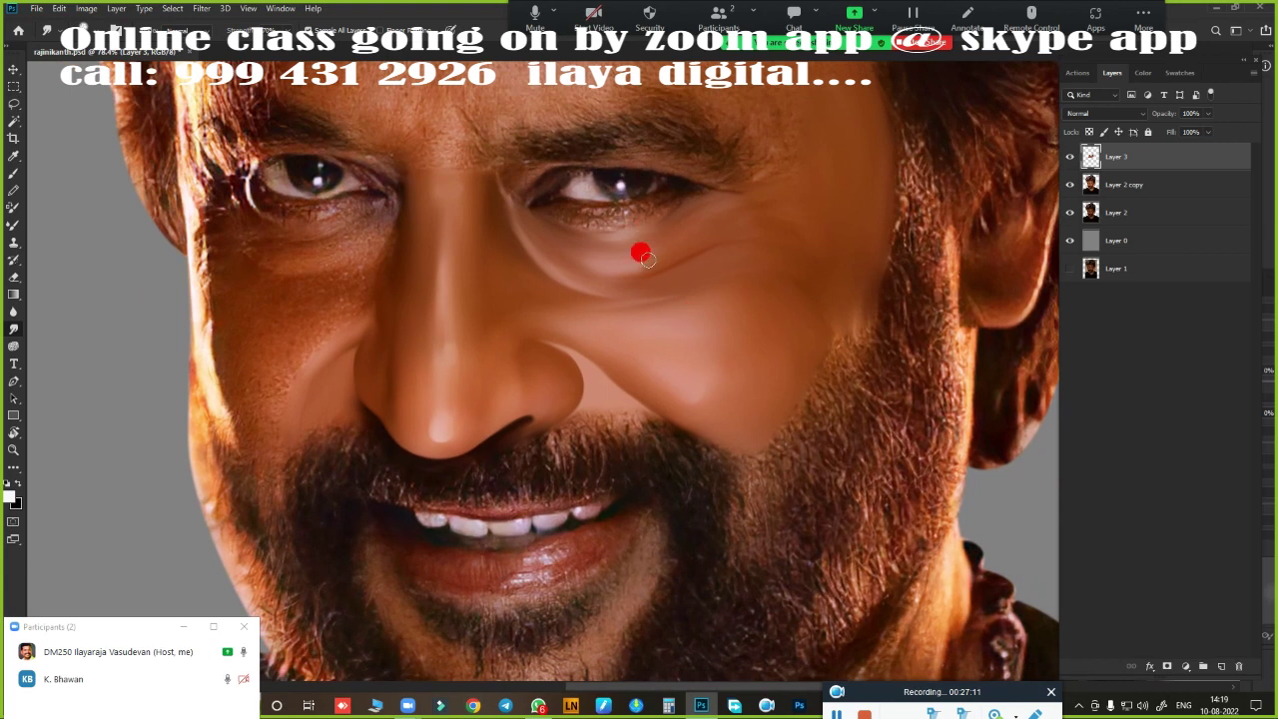
pyautogui.moveTo(648, 259)
pyautogui.mouseDown()
pyautogui.moveTo(613, 276)
pyautogui.moveTo(626, 318)
pyautogui.mouseUp()
pyautogui.moveTo(579, 375); pyautogui.dragTo(616, 374)
pyautogui.moveTo(676, 226)
pyautogui.mouseDown()
pyautogui.moveTo(657, 201)
pyautogui.moveTo(681, 182)
pyautogui.moveTo(632, 198)
pyautogui.moveTo(709, 179)
pyautogui.moveTo(672, 202)
pyautogui.moveTo(542, 191)
pyautogui.moveTo(587, 211)
pyautogui.moveTo(741, 178)
pyautogui.moveTo(930, 309)
pyautogui.moveTo(746, 370)
pyautogui.mouseUp()
pyautogui.scroll(-3, 719, 379)
pyautogui.scroll(1, 734, 432)
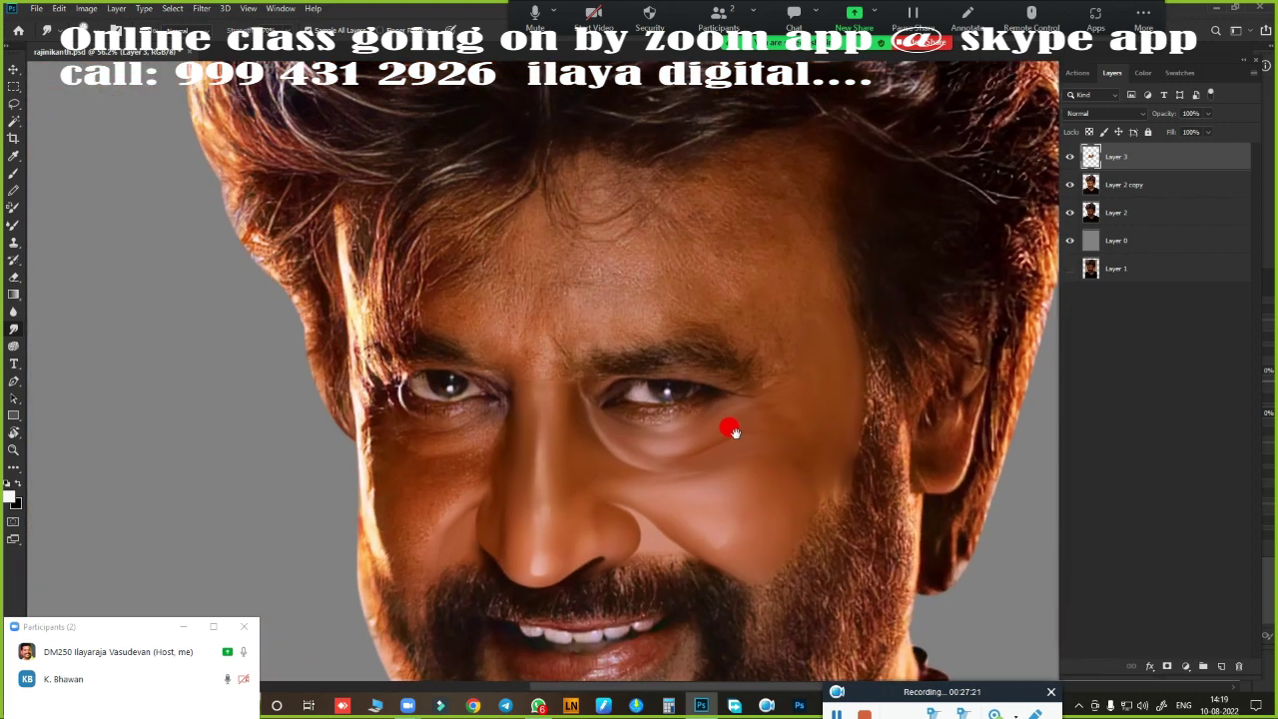
pyautogui.scroll(2, 734, 431)
pyautogui.scroll(2, 775, 365)
pyautogui.scroll(1, 764, 363)
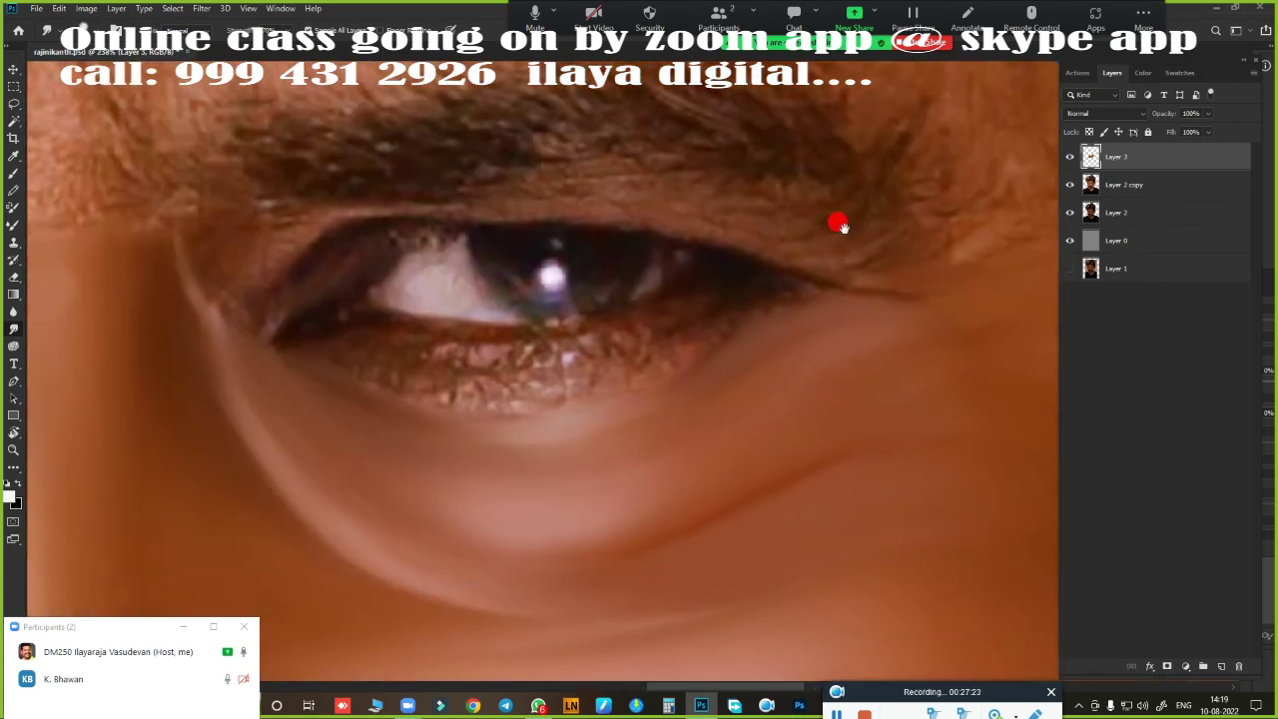
pyautogui.scroll(-2, 842, 225)
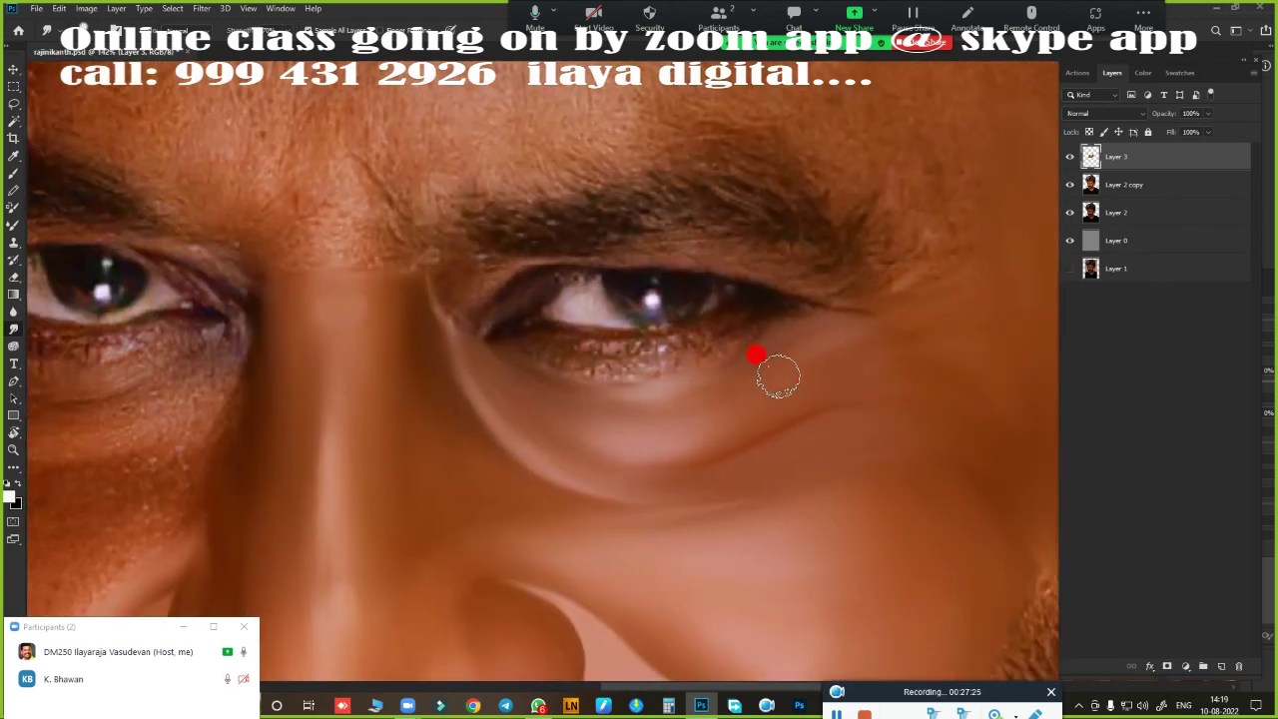
# - Start a pen path at the inner eye corner, curving it over the eyelid past the outer corner
pyautogui.moveTo(715, 399); pyautogui.dragTo(611, 417)
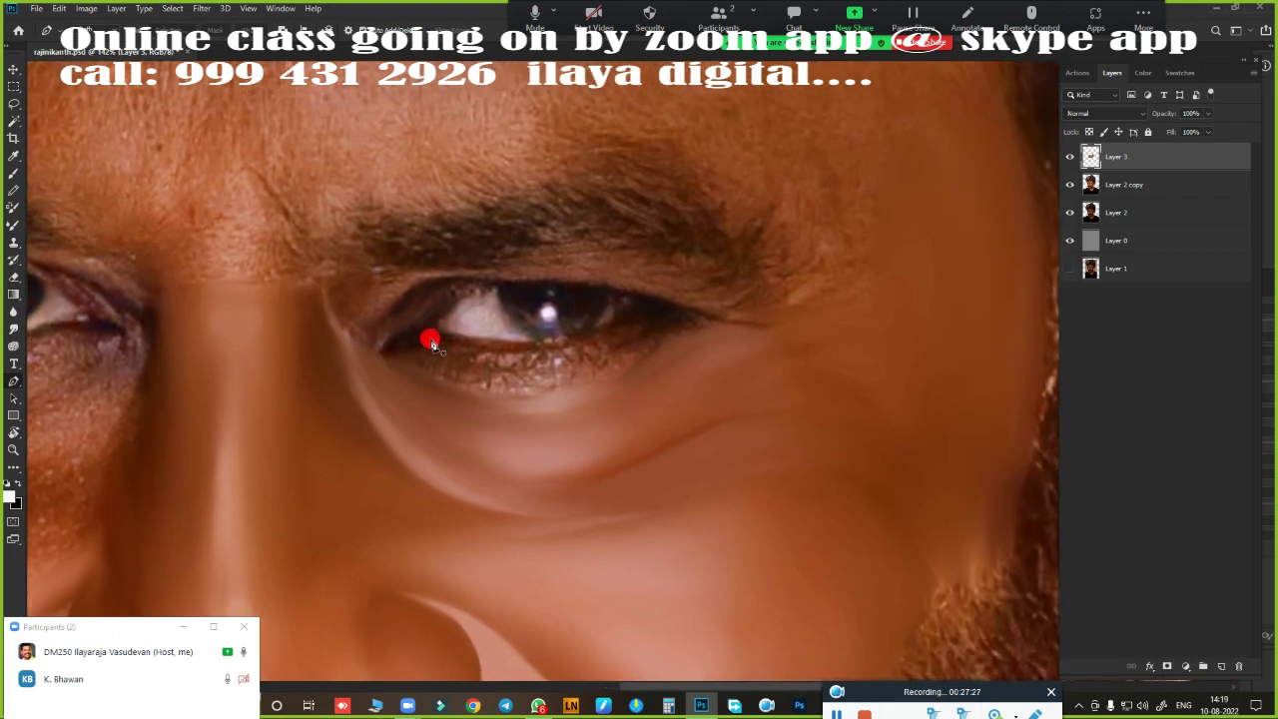
pyautogui.click(329, 286)
pyautogui.moveTo(401, 264); pyautogui.dragTo(431, 269)
pyautogui.moveTo(591, 236); pyautogui.dragTo(656, 211)
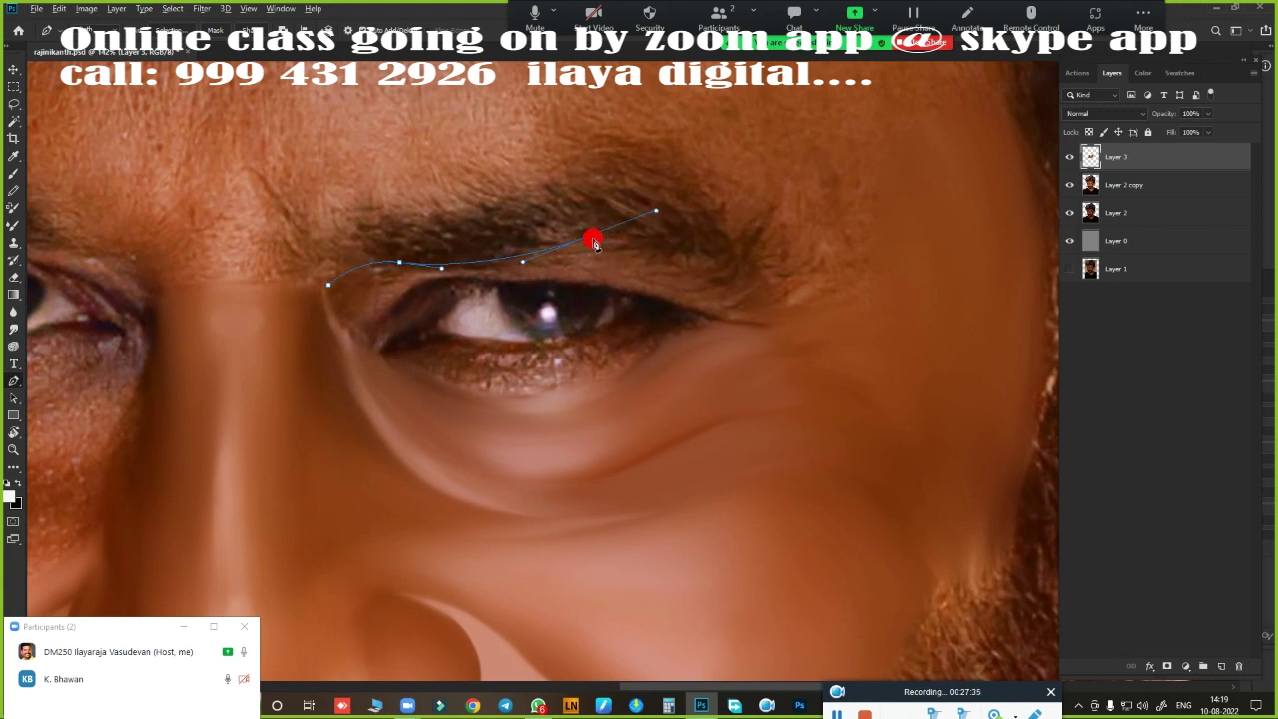
pyautogui.moveTo(684, 258); pyautogui.dragTo(748, 295)
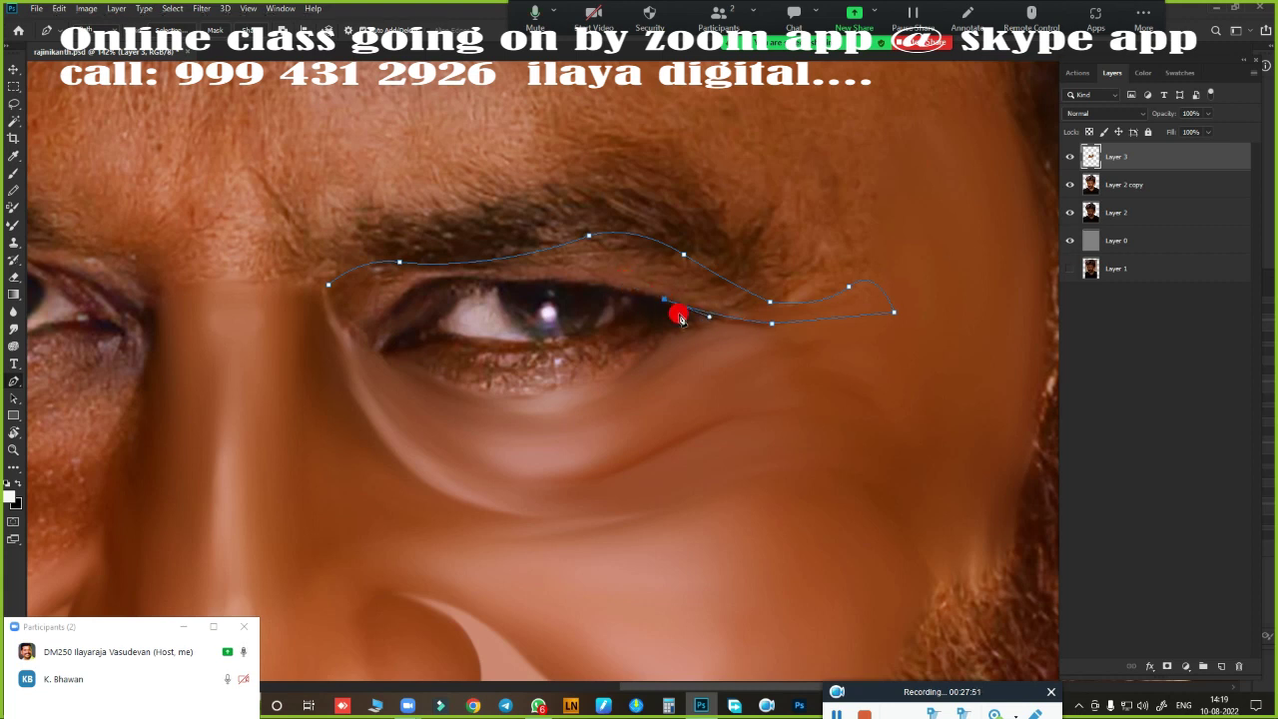
# - Bring the path back along the upper lash line and close it at the inner corner
pyautogui.scroll(2, 679, 317)
pyautogui.scroll(2, 670, 364)
pyautogui.scroll(1, 704, 375)
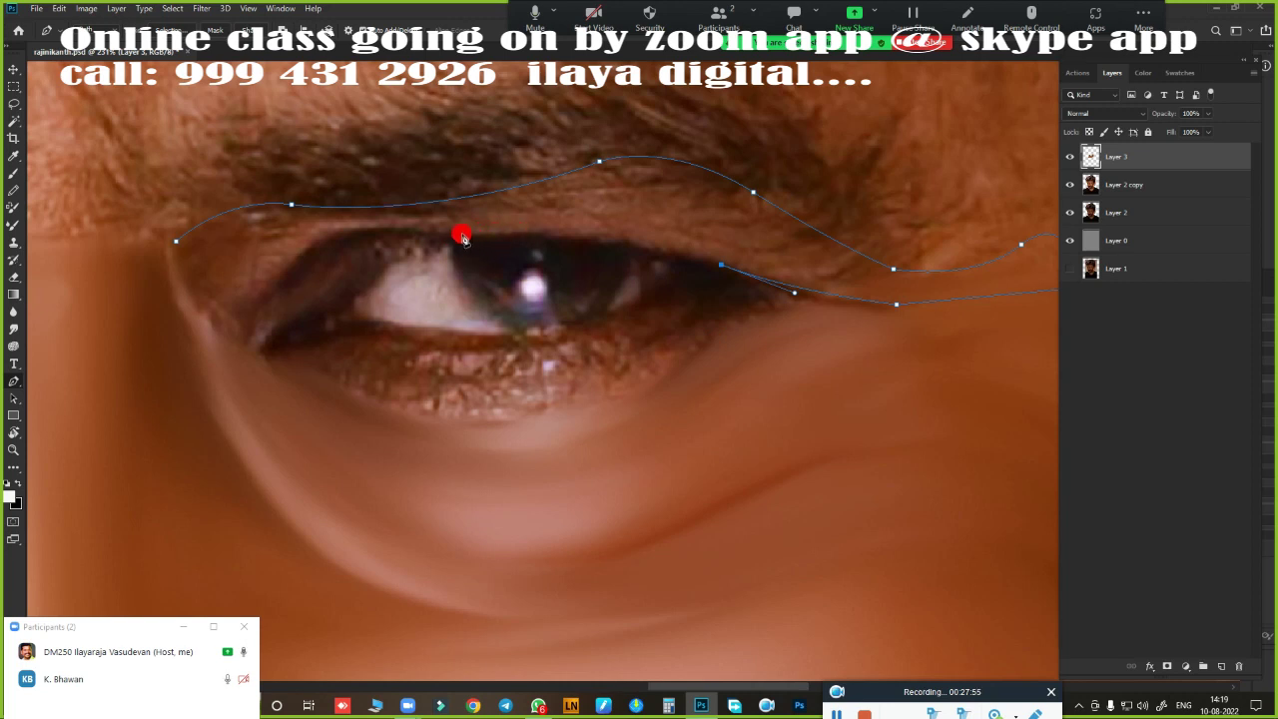
pyautogui.moveTo(453, 240); pyautogui.dragTo(295, 249)
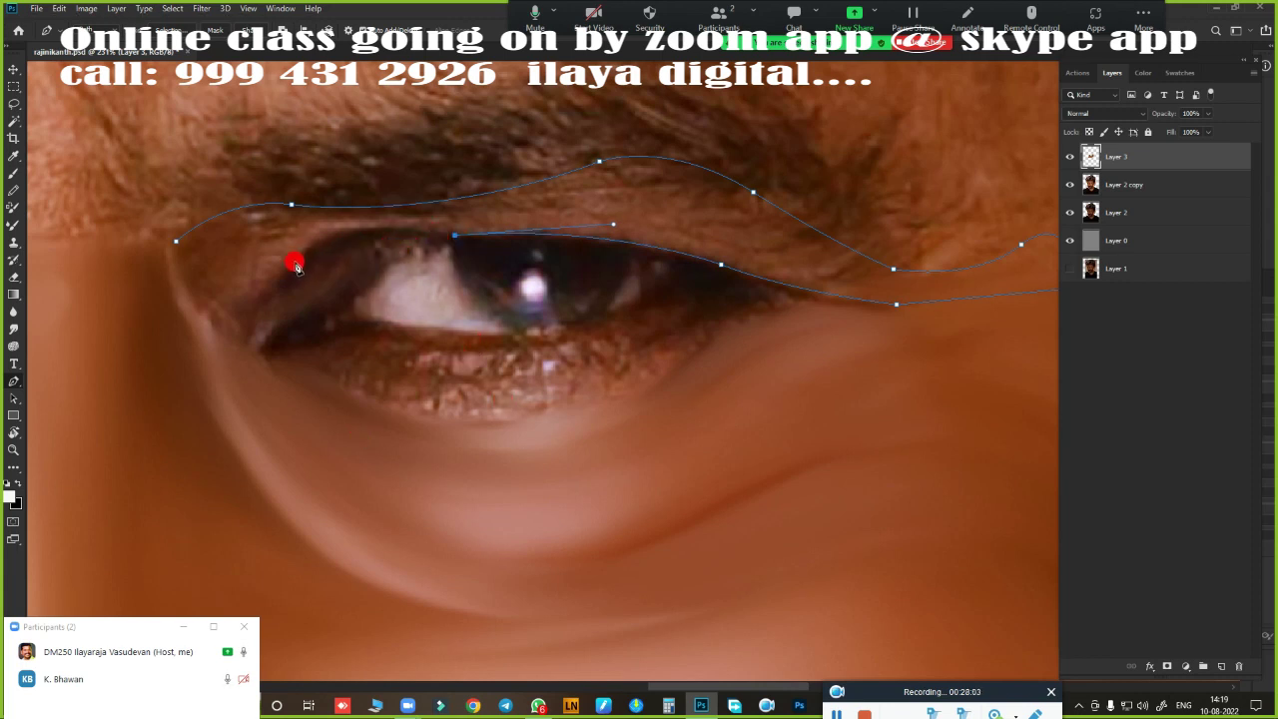
pyautogui.moveTo(296, 265); pyautogui.dragTo(247, 319)
pyautogui.moveTo(248, 331); pyautogui.dragTo(242, 324)
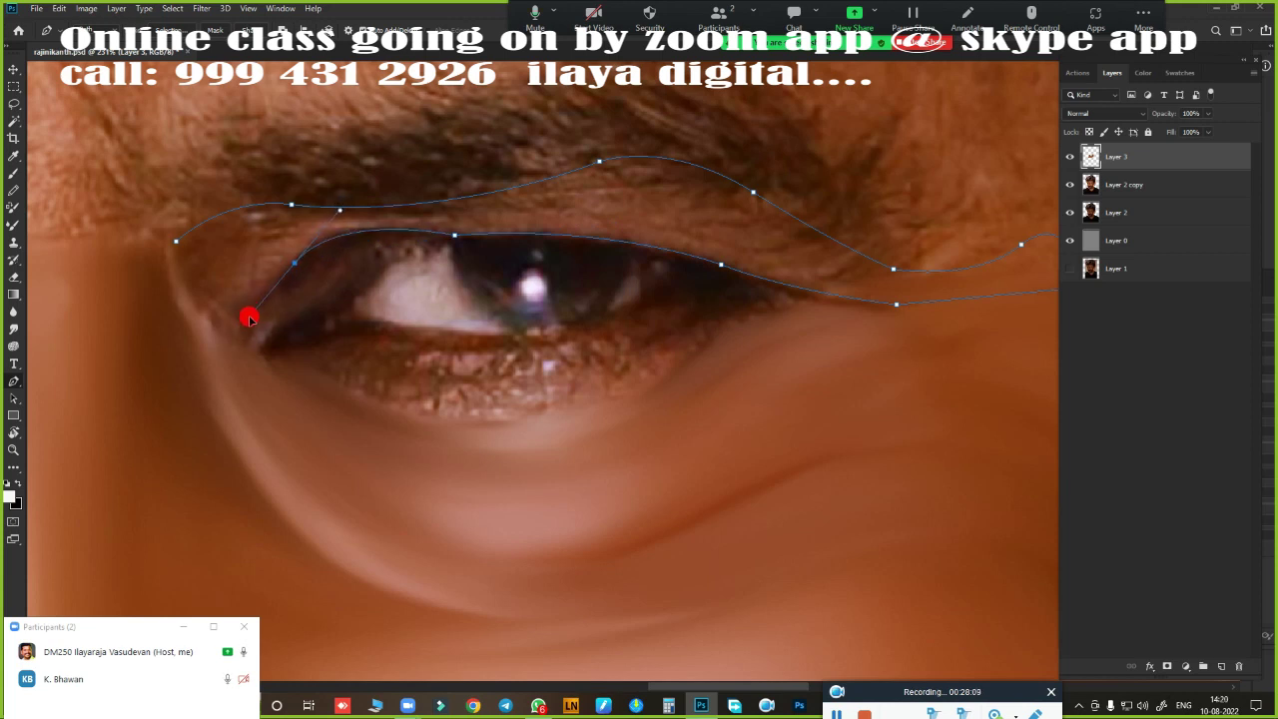
pyautogui.keyDown('alt'); pyautogui.click(295, 265); pyautogui.keyUp('alt')
# - Load the eyelid path as a selection and feather it
pyautogui.hotkey('ctrl', 'Return')
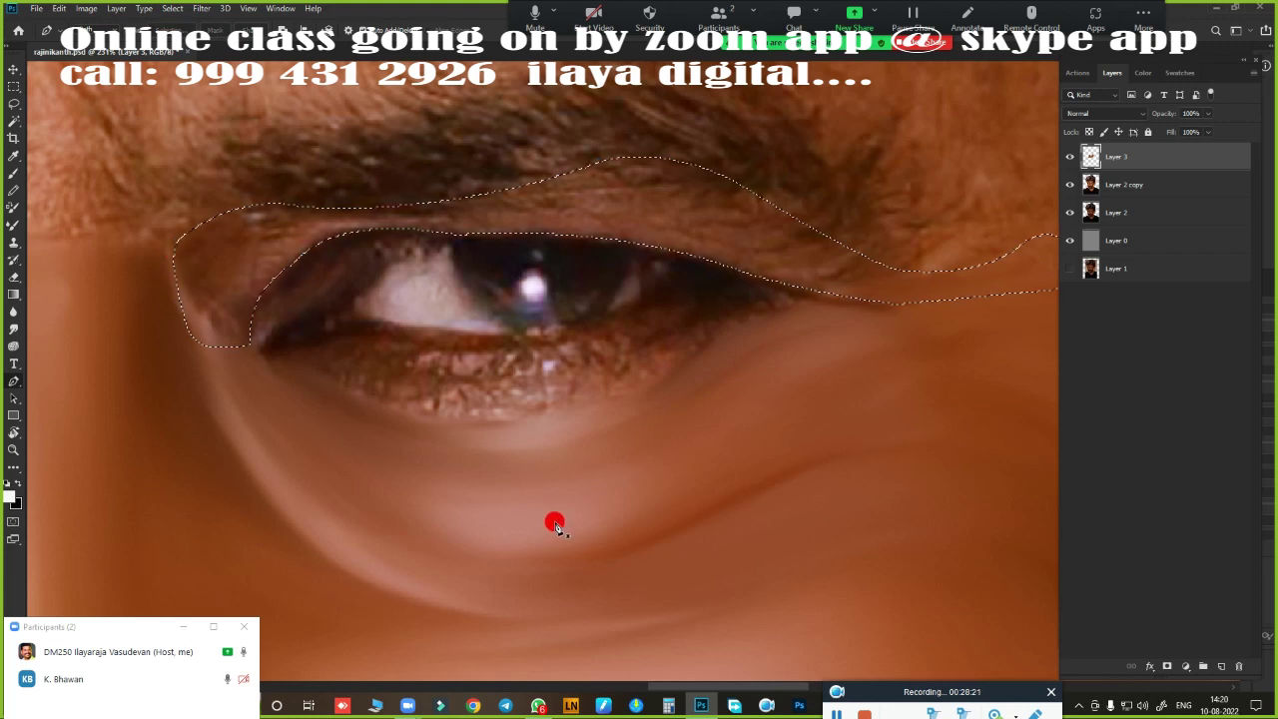
pyautogui.hotkey('shift', 'F6')
pyautogui.press('Return')
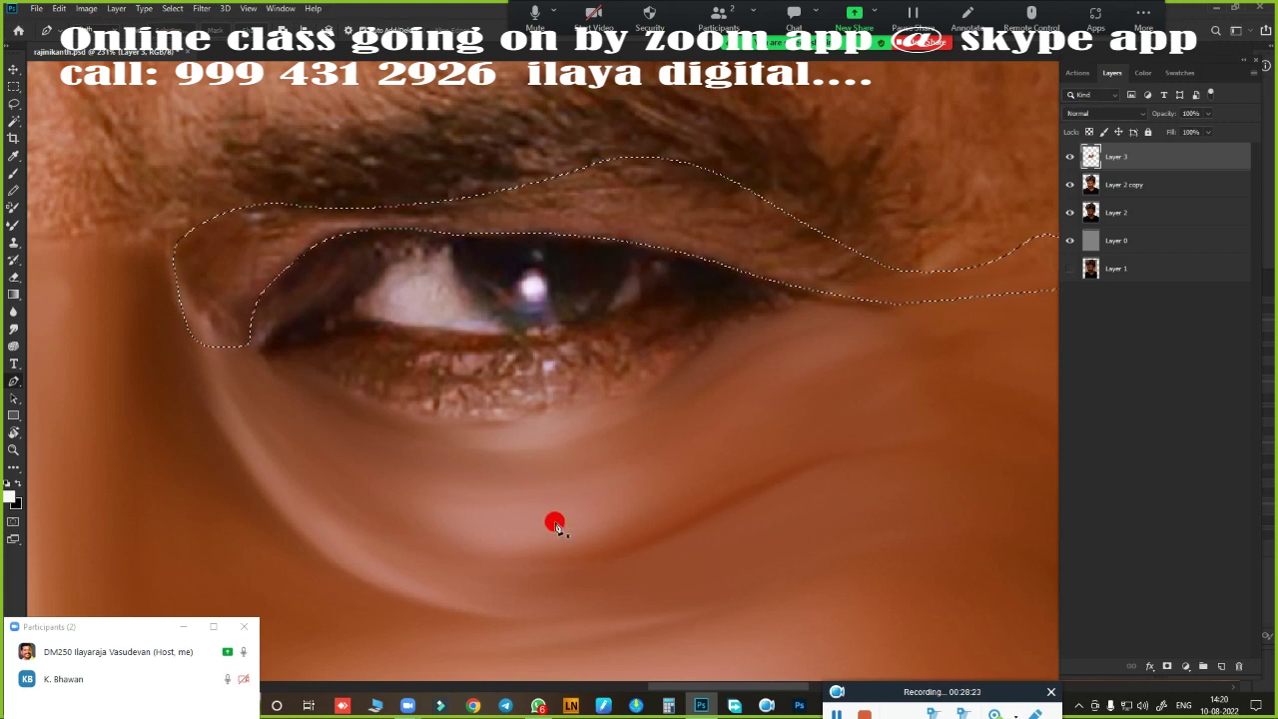
# - Blur the upper-lid skin from the inner corner toward the centre and beneath the brow
pyautogui.press('r')
pyautogui.moveTo(300, 271); pyautogui.dragTo(286, 300)
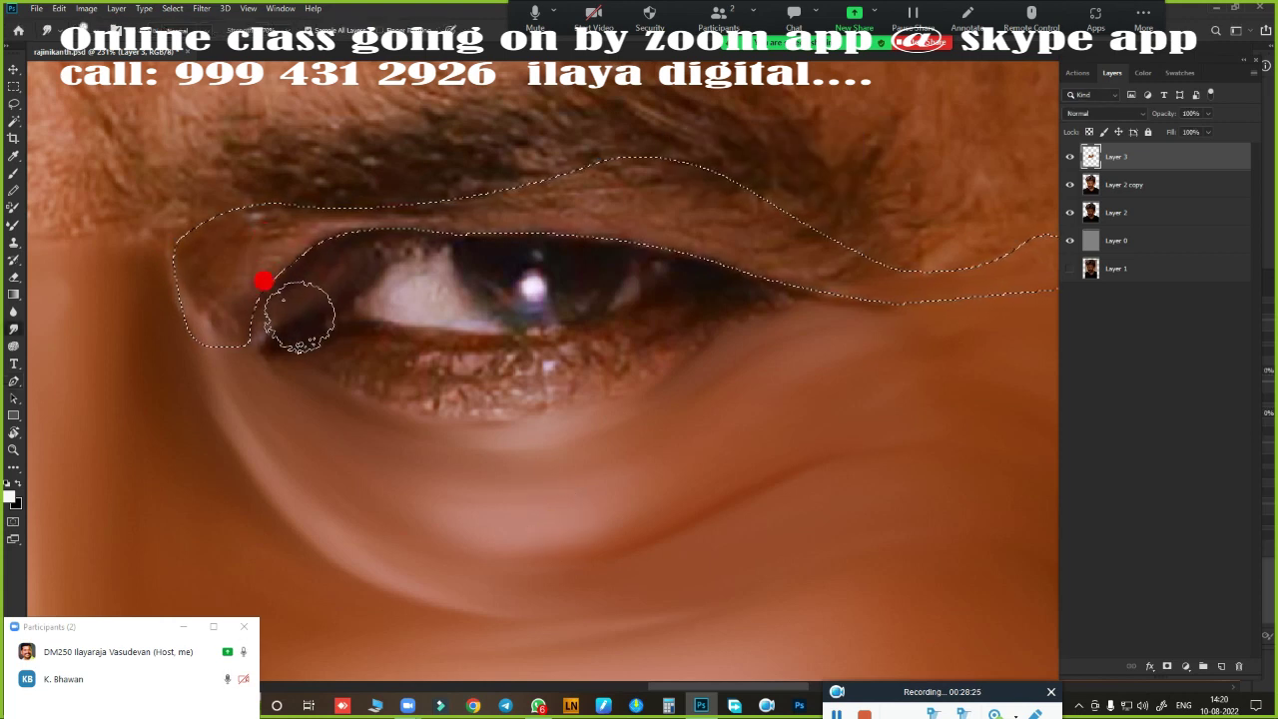
pyautogui.moveTo(206, 270)
pyautogui.mouseDown()
pyautogui.moveTo(206, 251)
pyautogui.moveTo(245, 209)
pyautogui.moveTo(179, 309)
pyautogui.moveTo(186, 285)
pyautogui.mouseUp()
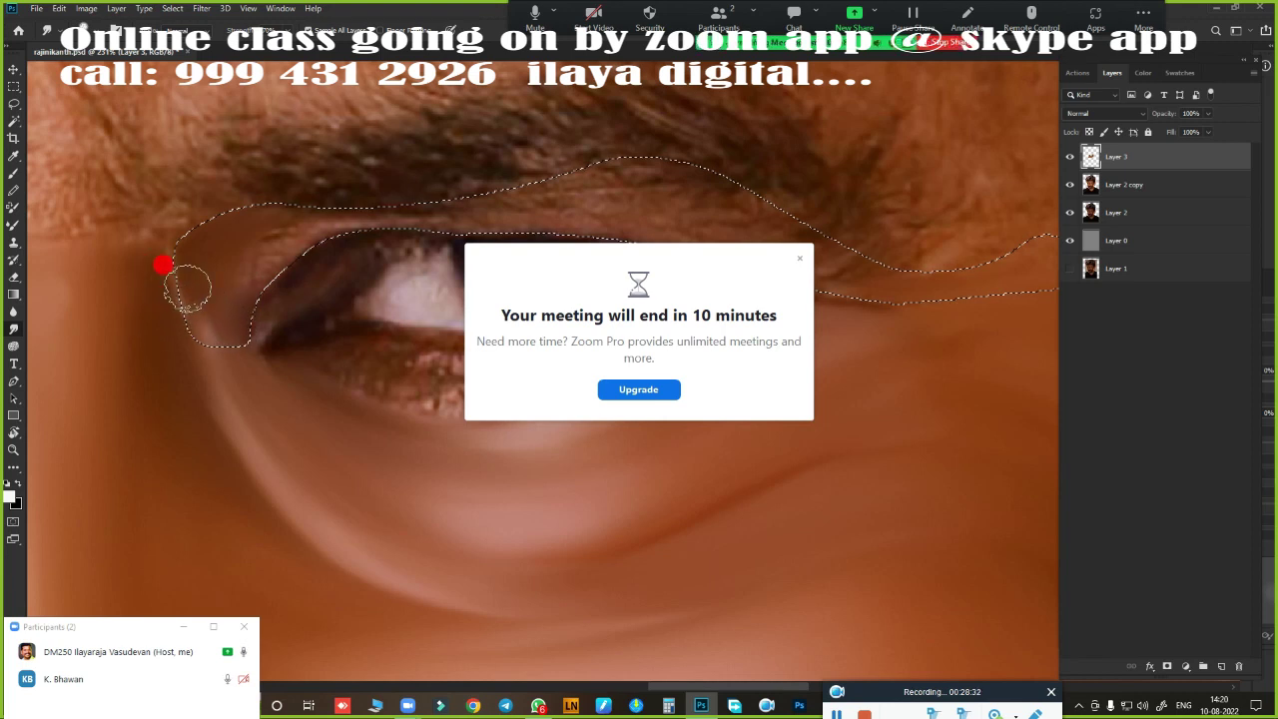
pyautogui.click(798, 259)
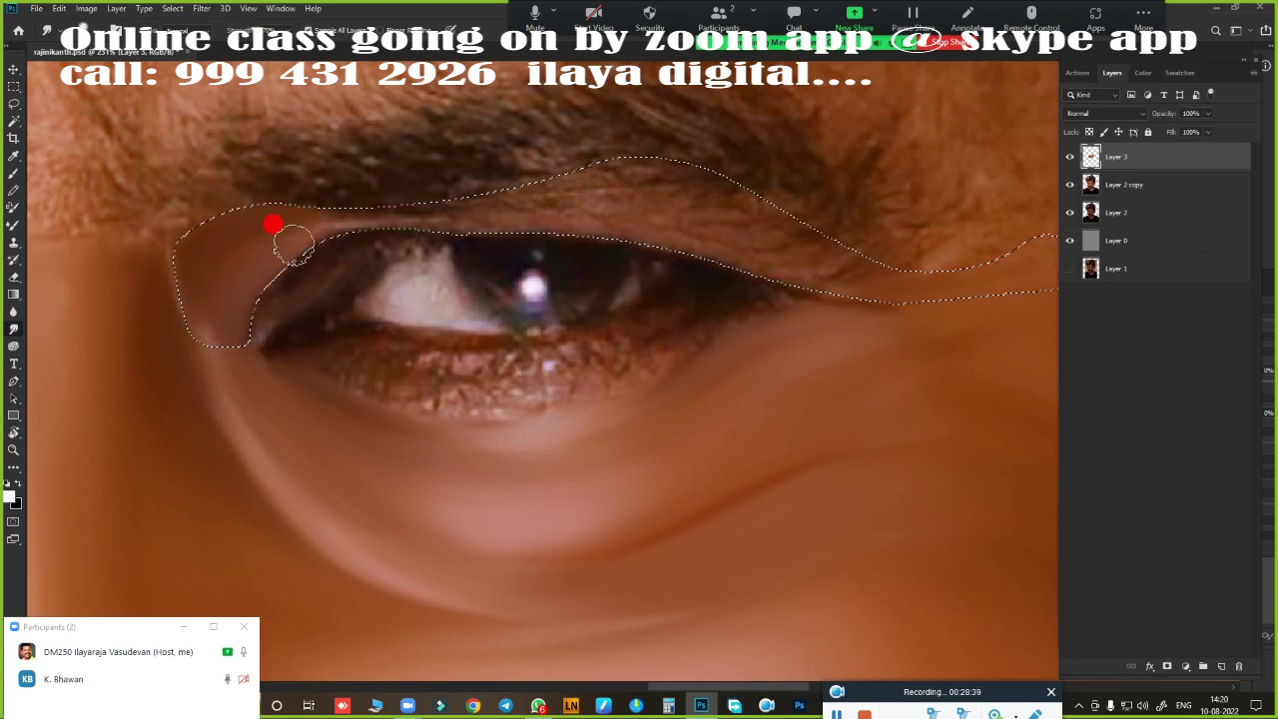
pyautogui.moveTo(310, 217); pyautogui.dragTo(379, 202)
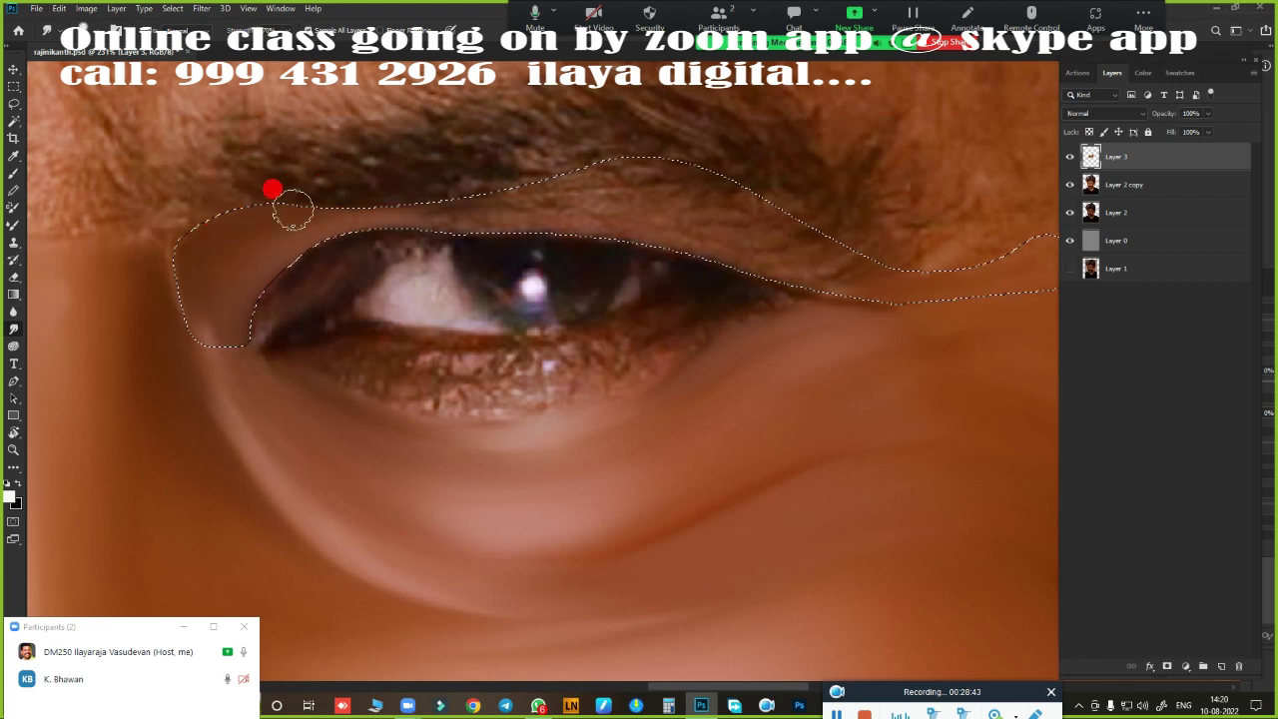
pyautogui.moveTo(209, 237); pyautogui.dragTo(445, 197)
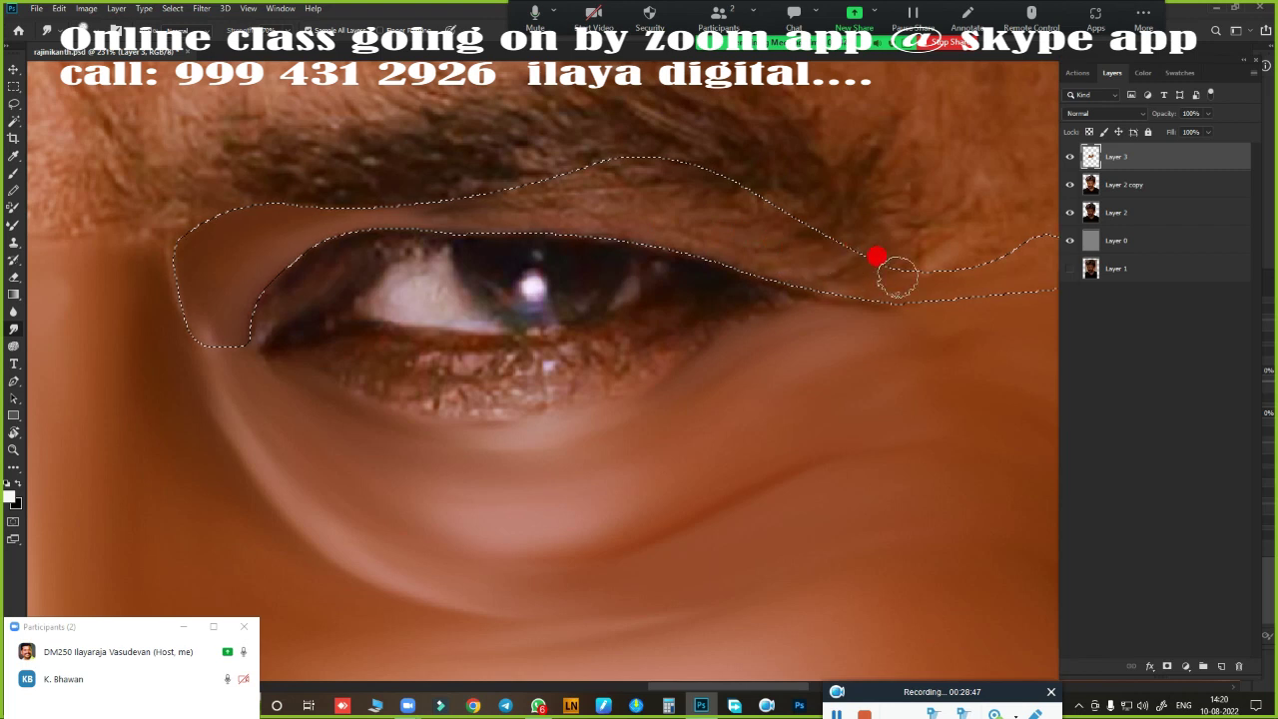
pyautogui.moveTo(896, 280); pyautogui.dragTo(807, 261)
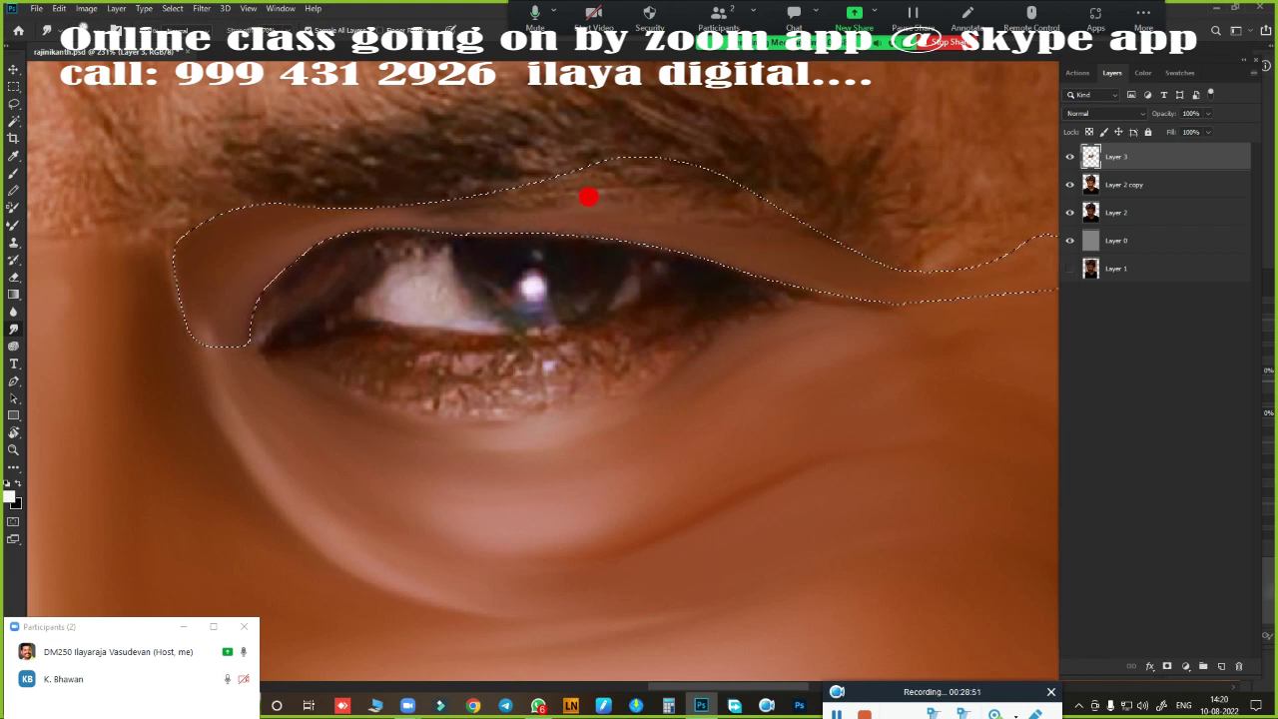
pyautogui.moveTo(810, 251); pyautogui.dragTo(817, 232)
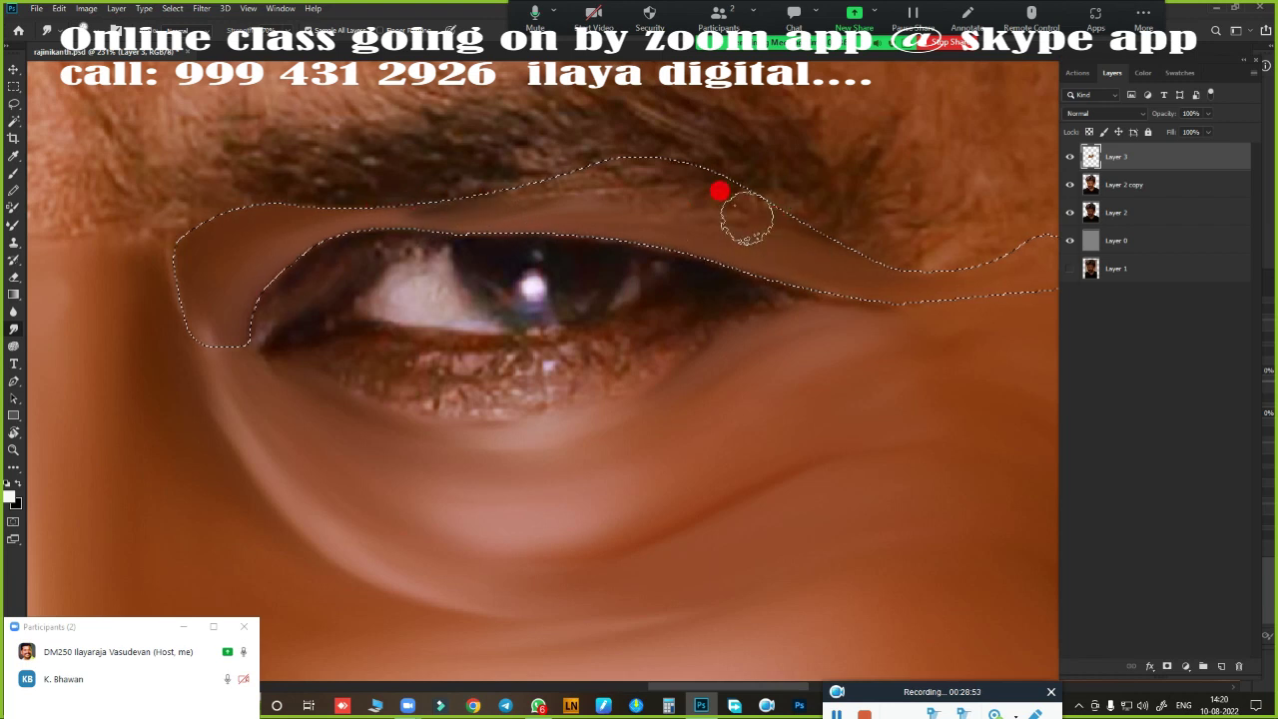
# - Keep blending the upper eyelid toward the outer corner until it looks even
pyautogui.moveTo(764, 181); pyautogui.dragTo(801, 234)
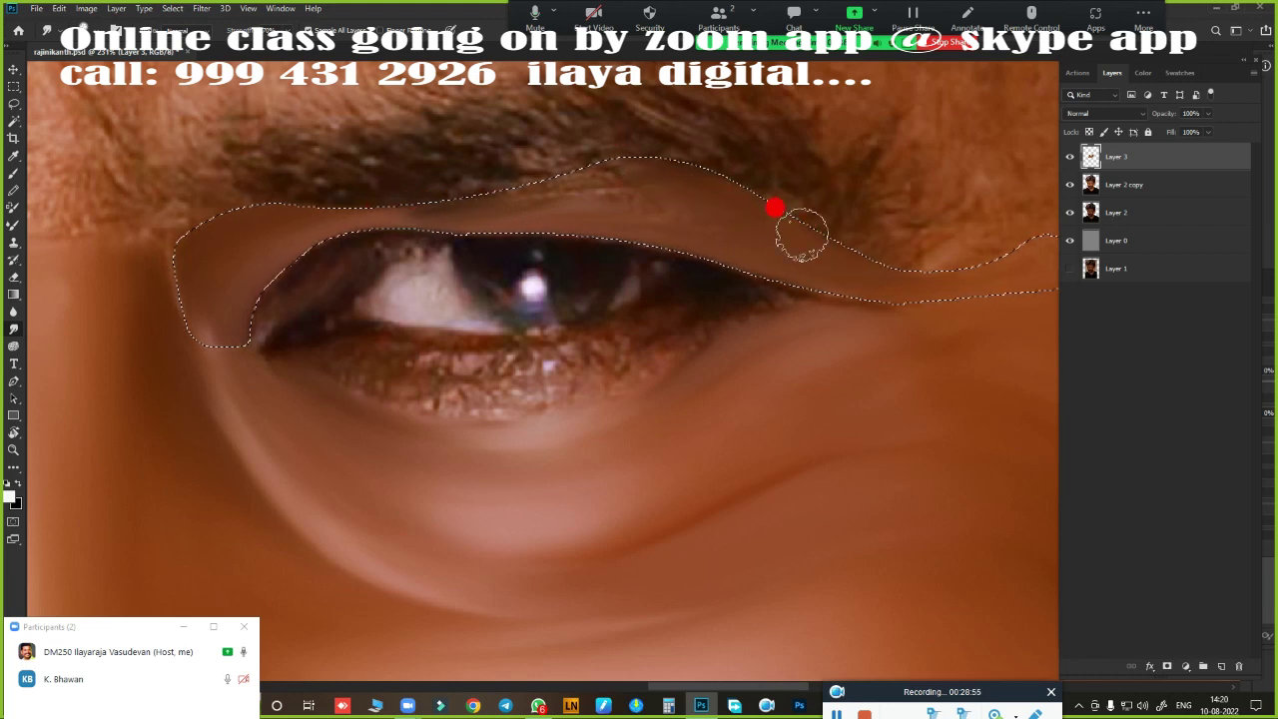
pyautogui.moveTo(735, 265)
pyautogui.mouseDown()
pyautogui.moveTo(648, 183)
pyautogui.moveTo(613, 180)
pyautogui.moveTo(659, 149)
pyautogui.moveTo(734, 178)
pyautogui.moveTo(656, 211)
pyautogui.moveTo(675, 180)
pyautogui.moveTo(741, 237)
pyautogui.mouseUp()
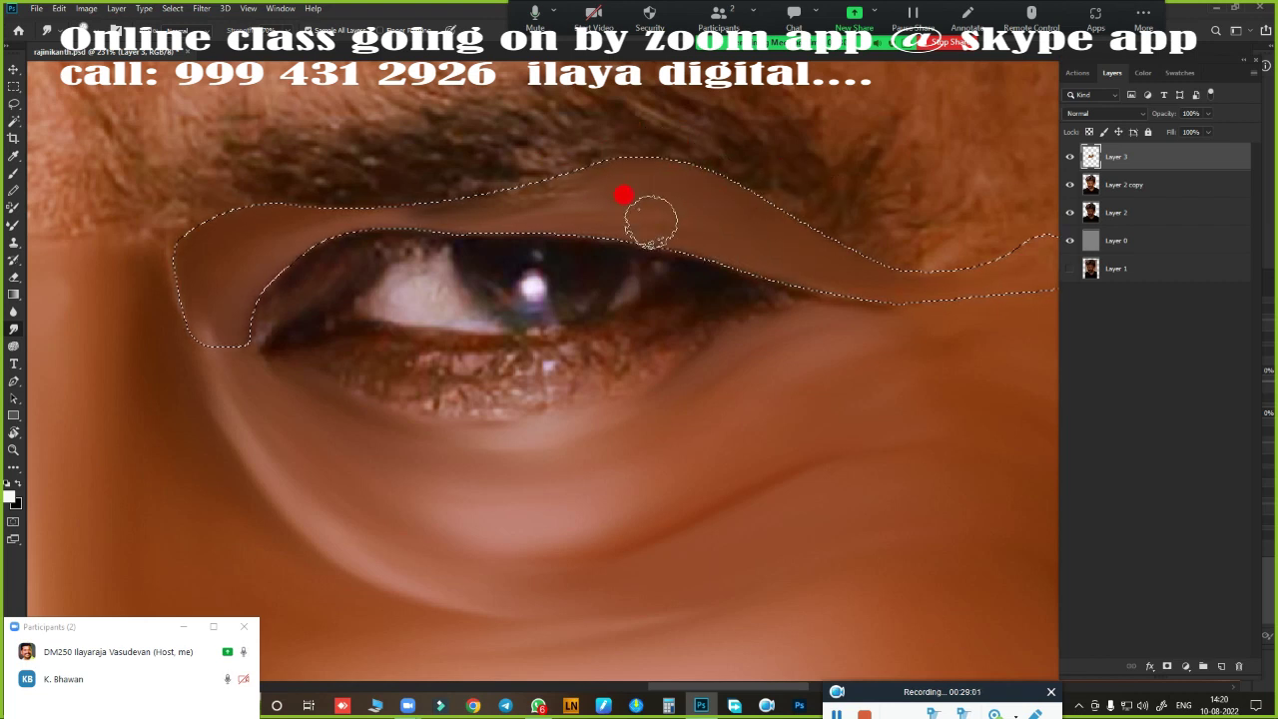
pyautogui.moveTo(901, 290)
pyautogui.mouseDown()
pyautogui.moveTo(846, 235)
pyautogui.moveTo(606, 227)
pyautogui.moveTo(520, 207)
pyautogui.moveTo(587, 178)
pyautogui.moveTo(354, 212)
pyautogui.moveTo(505, 180)
pyautogui.moveTo(439, 211)
pyautogui.moveTo(496, 189)
pyautogui.moveTo(322, 212)
pyautogui.moveTo(430, 194)
pyautogui.moveTo(483, 228)
pyautogui.mouseUp()
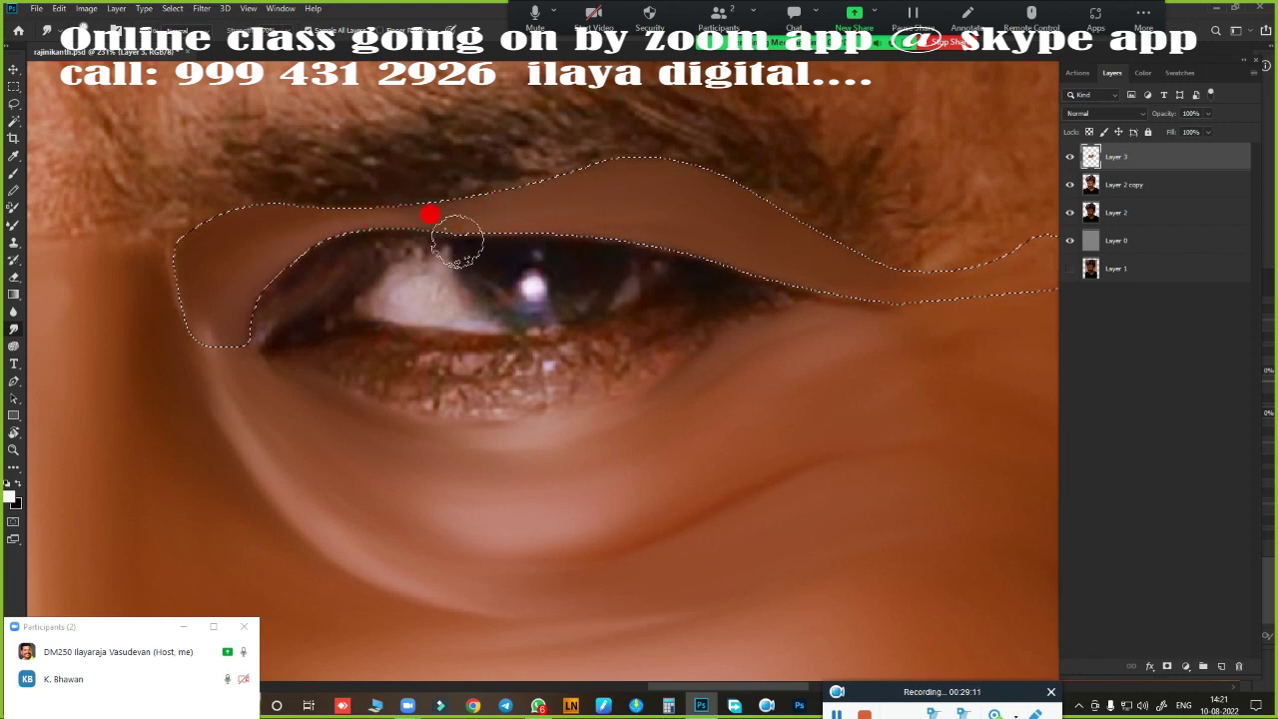
pyautogui.moveTo(676, 212); pyautogui.dragTo(726, 222)
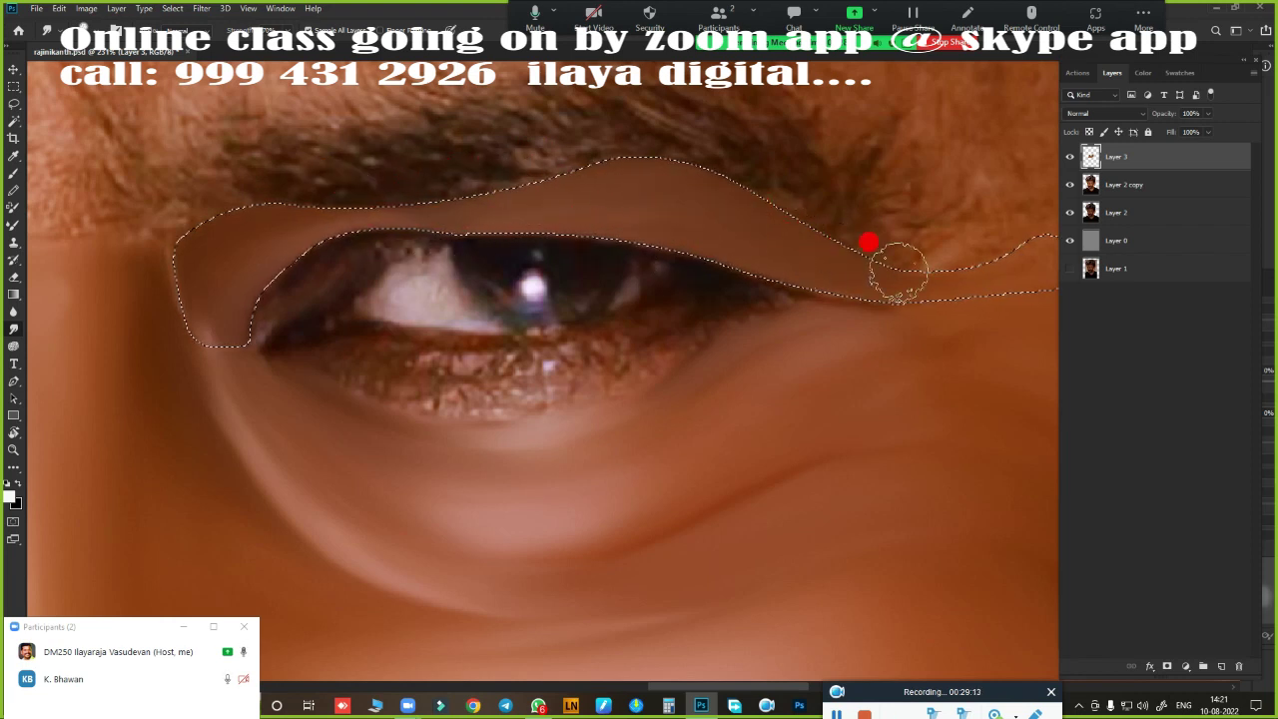
pyautogui.moveTo(897, 271)
pyautogui.mouseDown()
pyautogui.moveTo(516, 211)
pyautogui.moveTo(353, 210)
pyautogui.moveTo(516, 171)
pyautogui.moveTo(250, 476)
pyautogui.moveTo(389, 534)
pyautogui.moveTo(809, 433)
pyautogui.moveTo(609, 441)
pyautogui.moveTo(848, 376)
pyautogui.moveTo(771, 335)
pyautogui.moveTo(819, 333)
pyautogui.moveTo(848, 289)
pyautogui.moveTo(839, 259)
pyautogui.moveTo(848, 282)
pyautogui.moveTo(777, 288)
pyautogui.mouseUp()
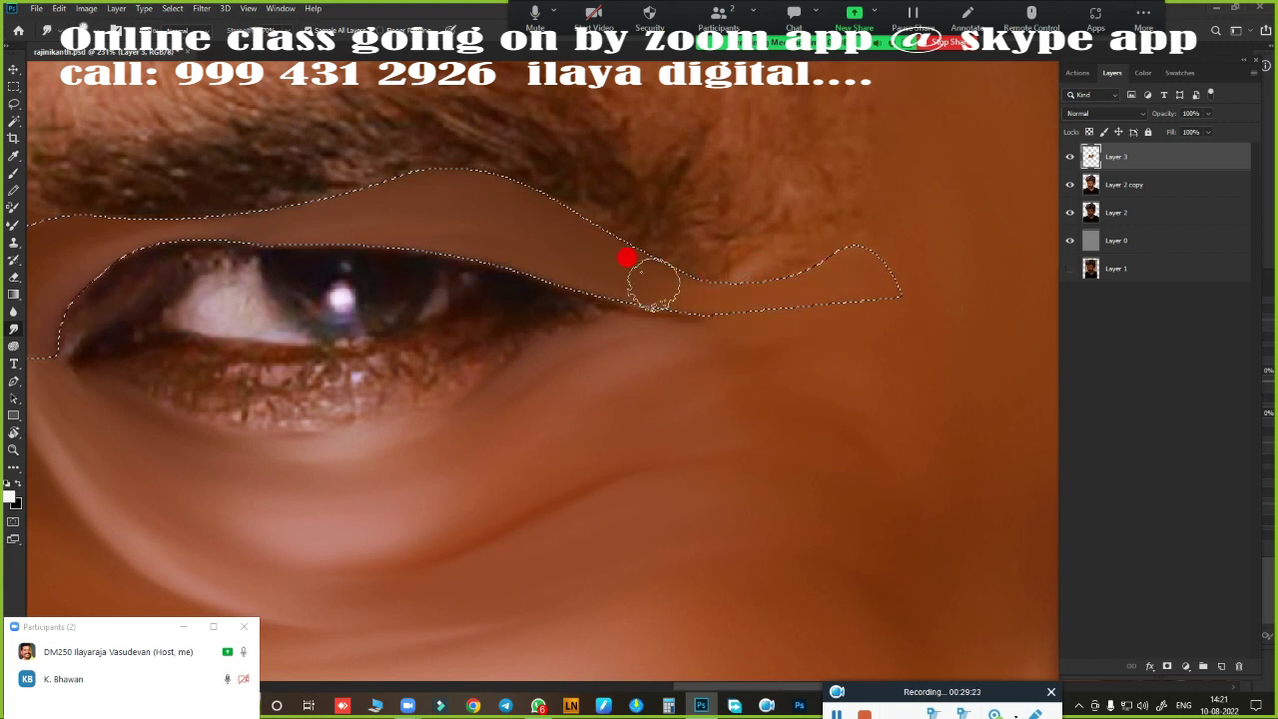
pyautogui.moveTo(653, 284); pyautogui.dragTo(719, 297)
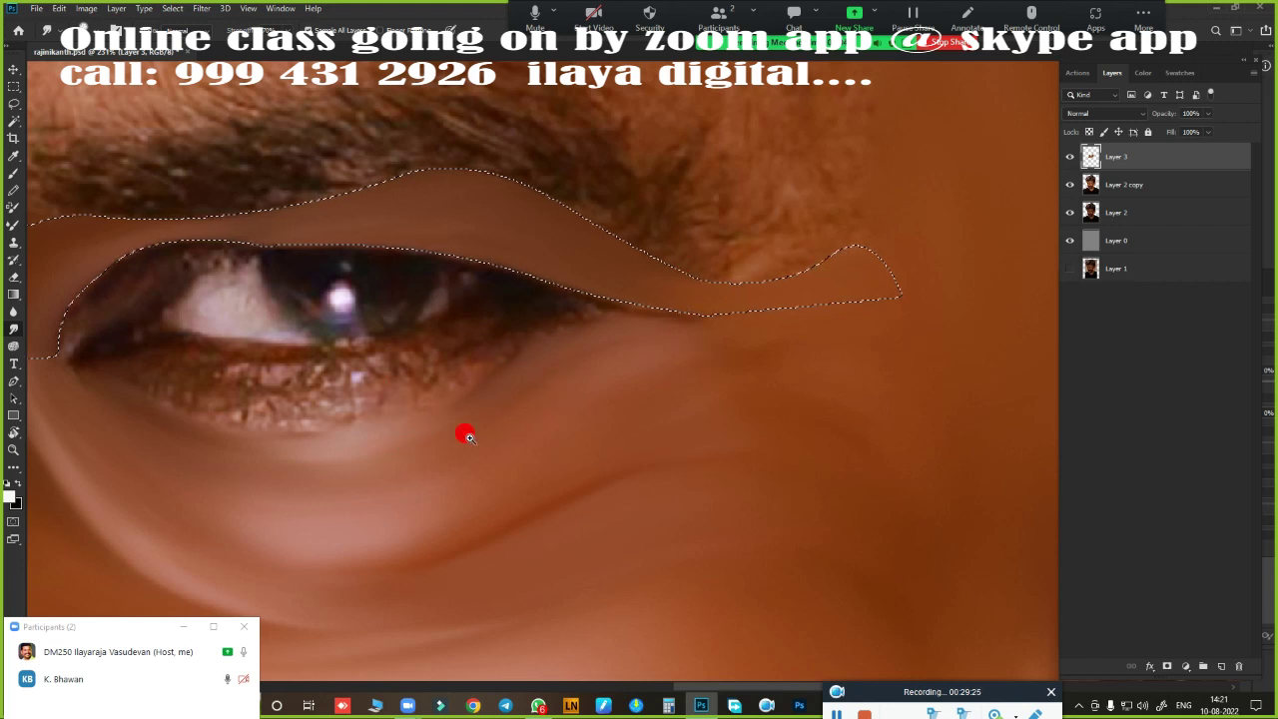
pyautogui.scroll(-2, 465, 433)
pyautogui.scroll(-2, 455, 439)
pyautogui.scroll(-3, 707, 339)
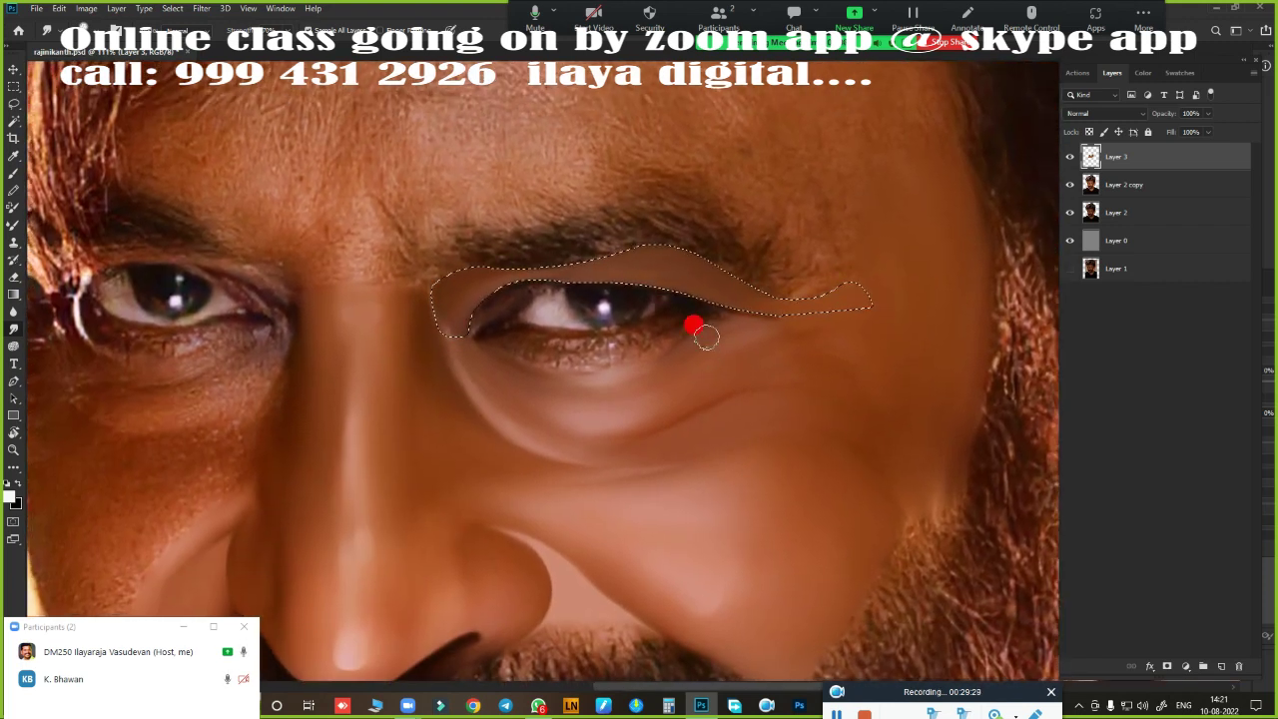
# - Feather the eyelid selection by 5 px and zoom in on the eye
pyautogui.hotkey('shift', 'F6')
pyautogui.write('5')
pyautogui.press('Return')
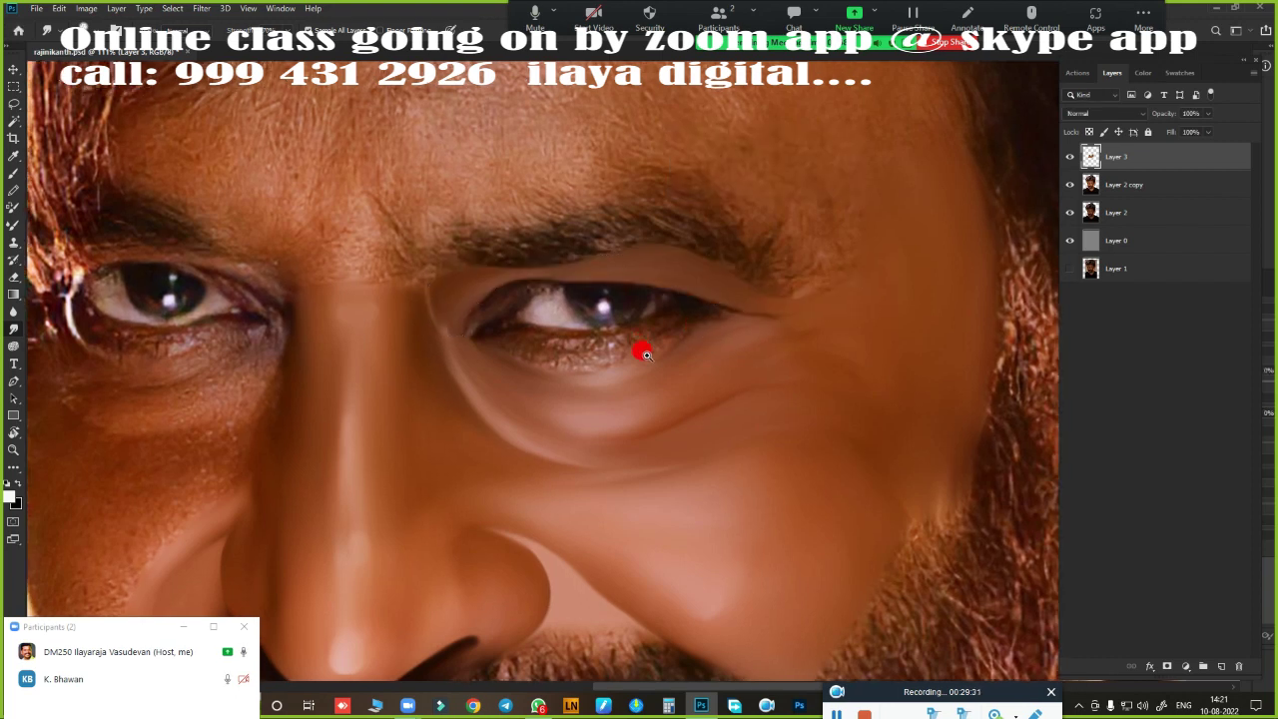
pyautogui.scroll(2, 644, 355)
pyautogui.scroll(1, 644, 354)
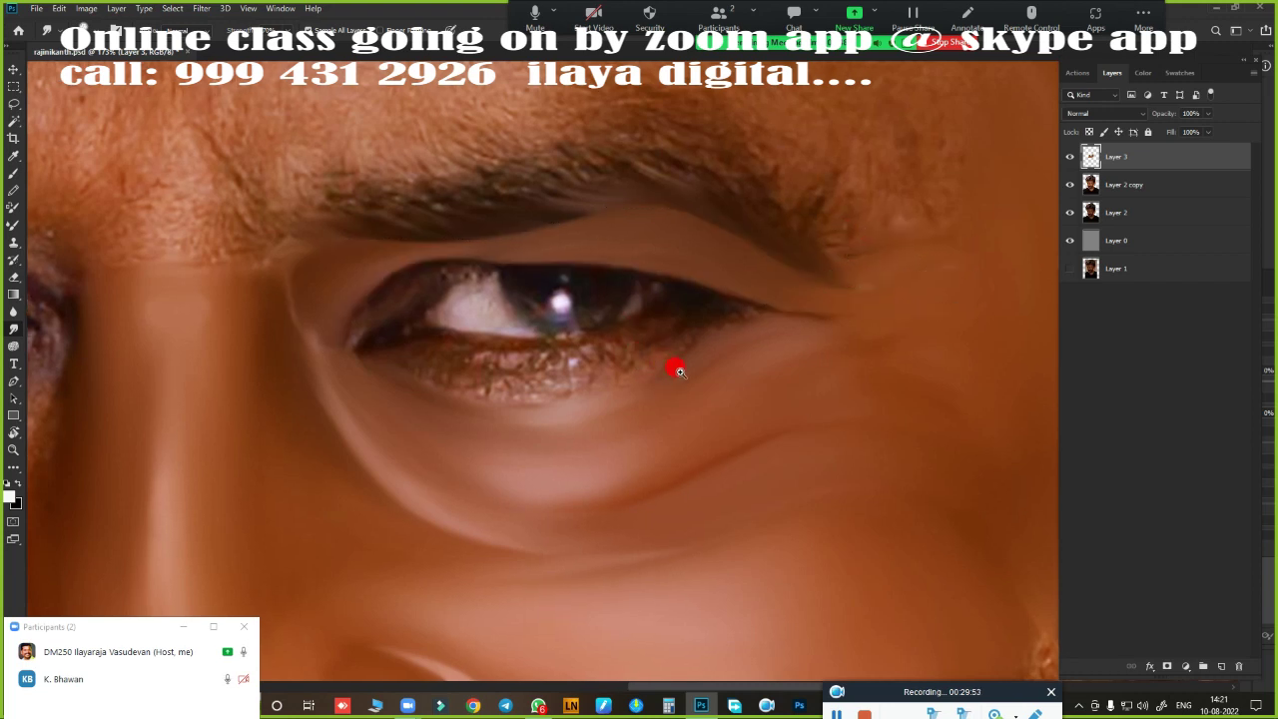
pyautogui.scroll(3, 676, 366)
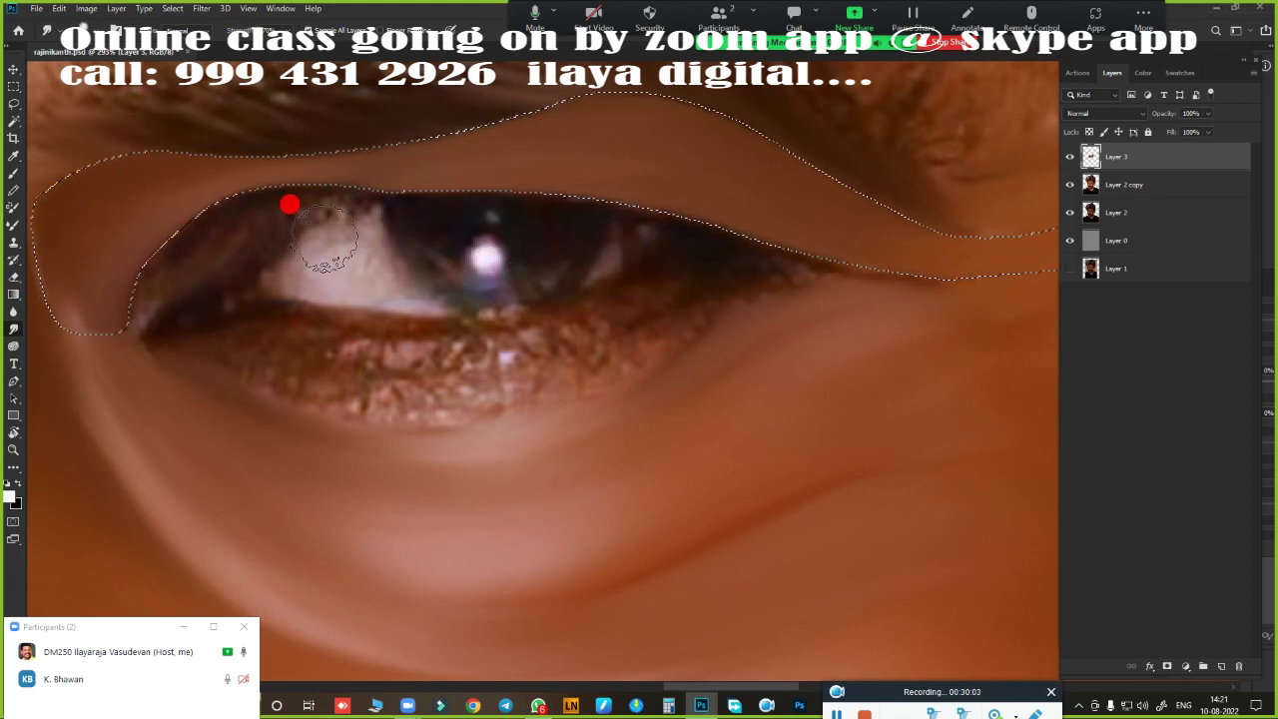
# - Choose a soft round brush at 0% hardness from the brush presets
pyautogui.rightClick(290, 306)
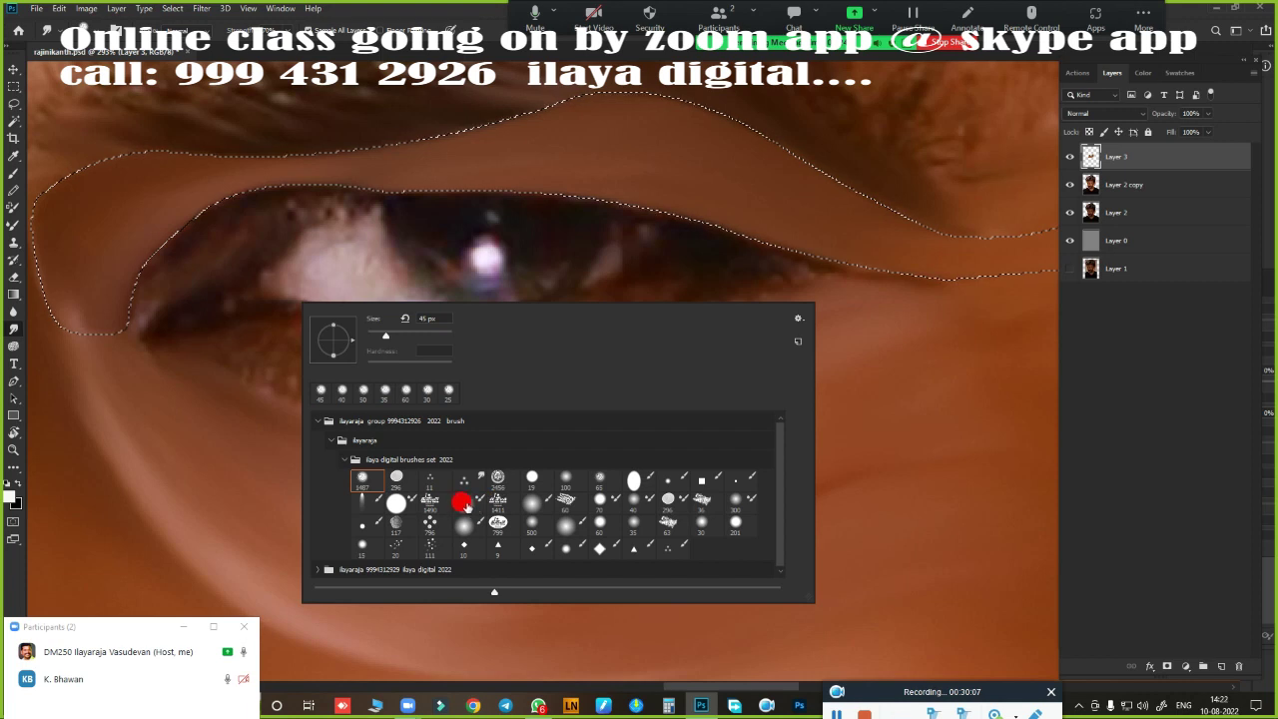
pyautogui.click(464, 501)
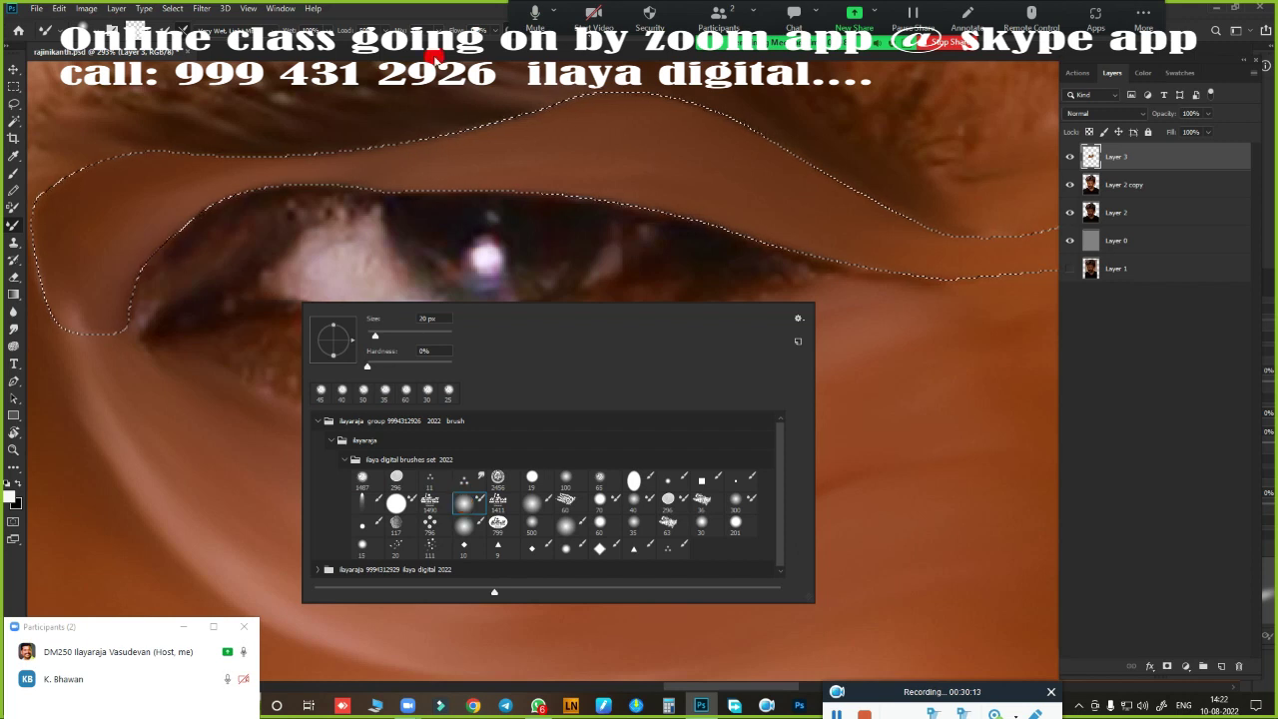
pyautogui.click(436, 54)
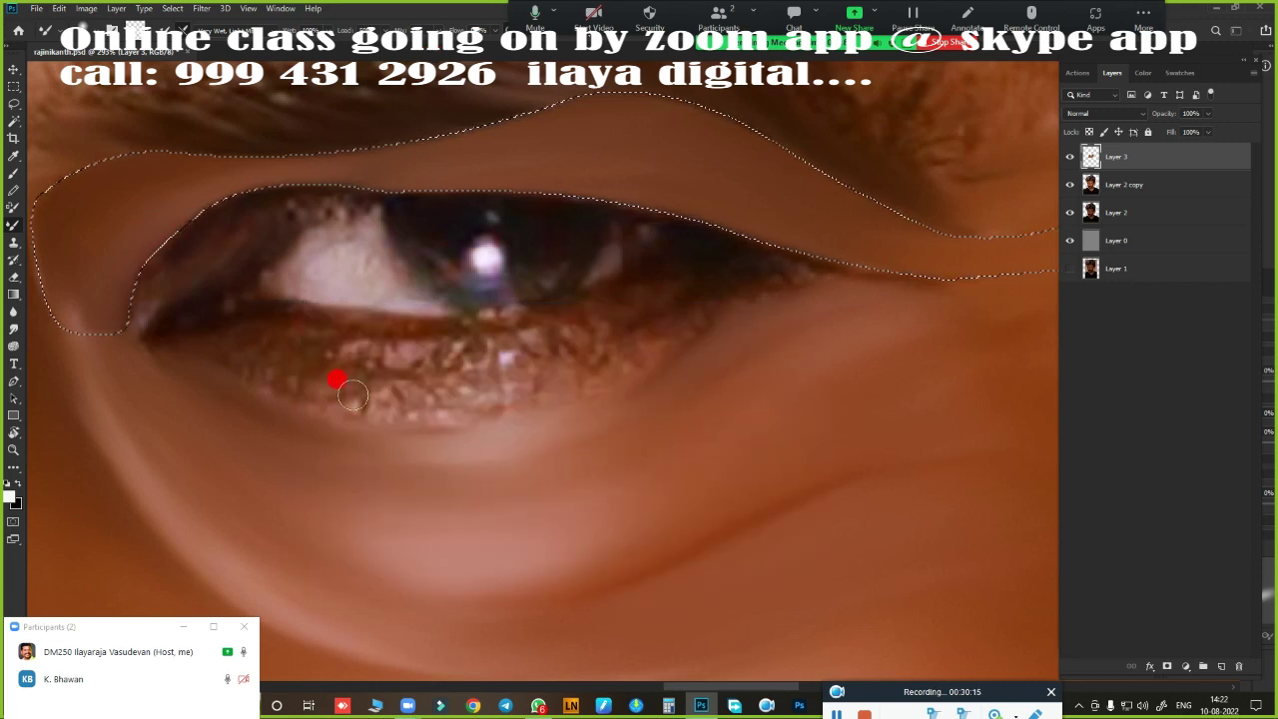
# - Paint smooth skin along the upper eyelid edge, panning across to its right side
pyautogui.scroll(1, 513, 357)
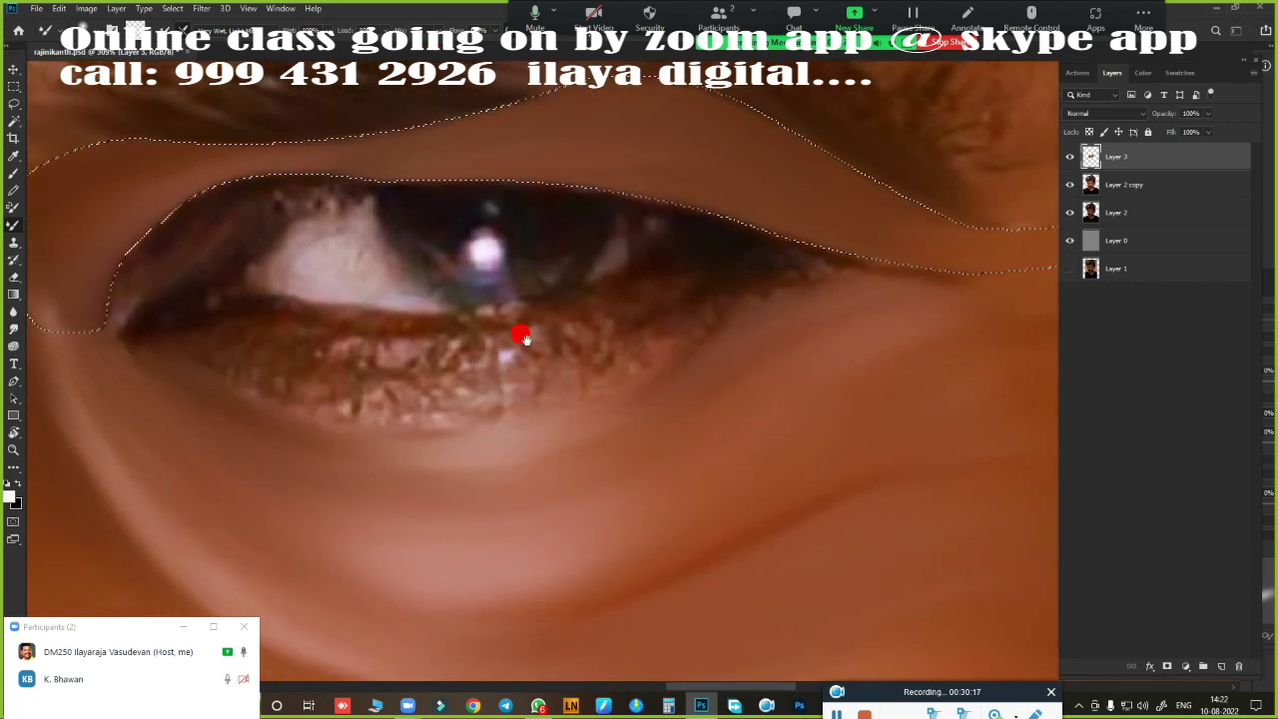
pyautogui.hotkey('ctrl', 'd')
pyautogui.moveTo(513, 357)
pyautogui.mouseDown()
pyautogui.moveTo(676, 334)
pyautogui.moveTo(662, 331)
pyautogui.mouseUp()
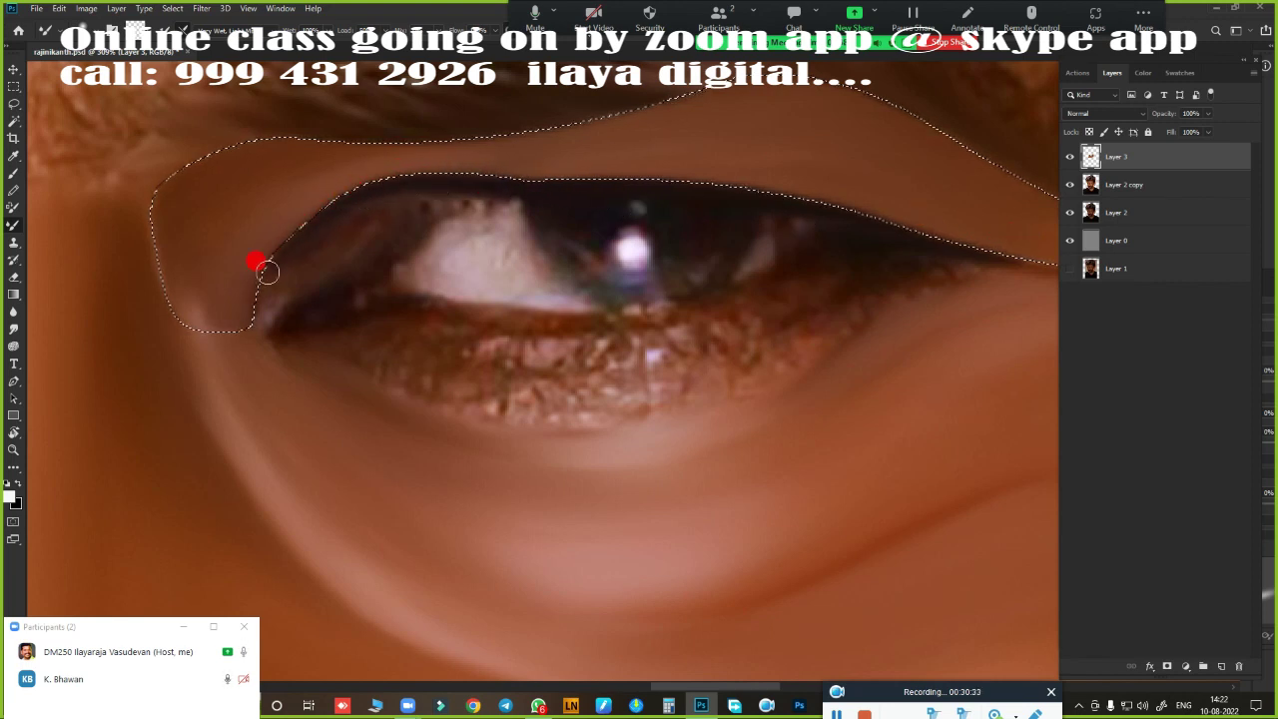
pyautogui.moveTo(247, 306); pyautogui.dragTo(368, 197)
pyautogui.moveTo(282, 274)
pyautogui.mouseDown()
pyautogui.moveTo(599, 194)
pyautogui.moveTo(497, 197)
pyautogui.mouseUp()
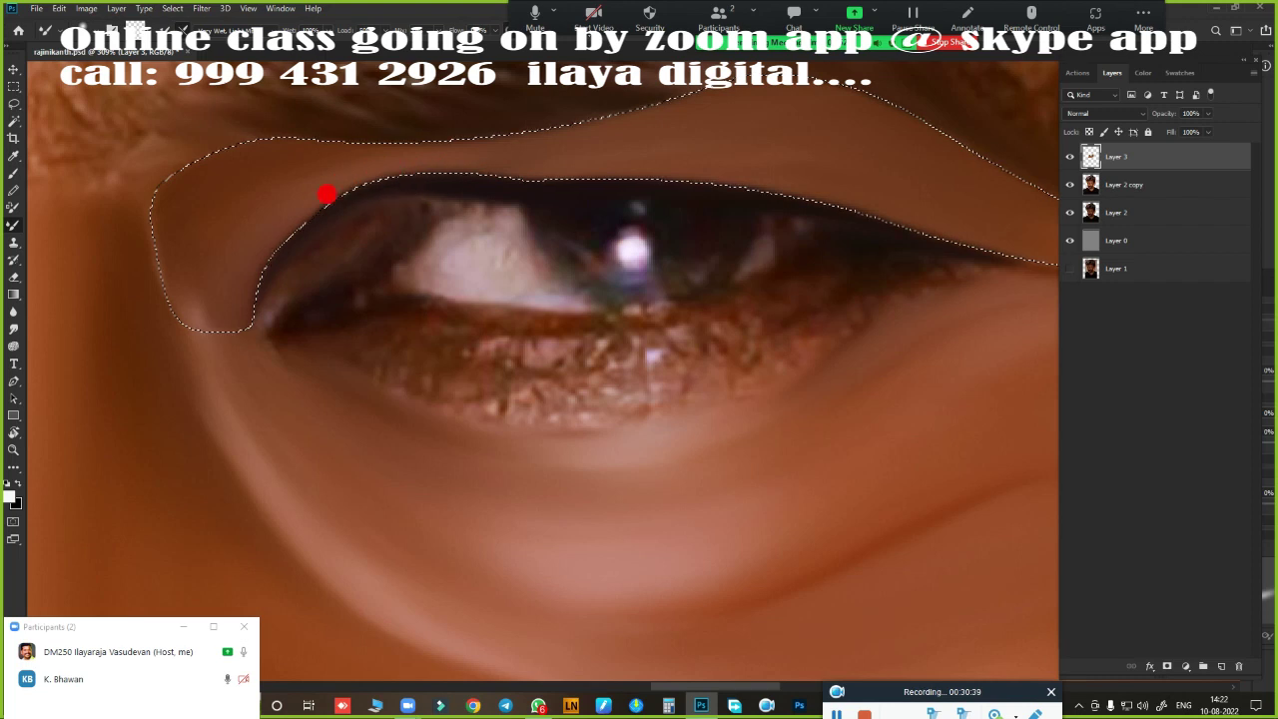
pyautogui.moveTo(755, 348); pyautogui.dragTo(505, 394)
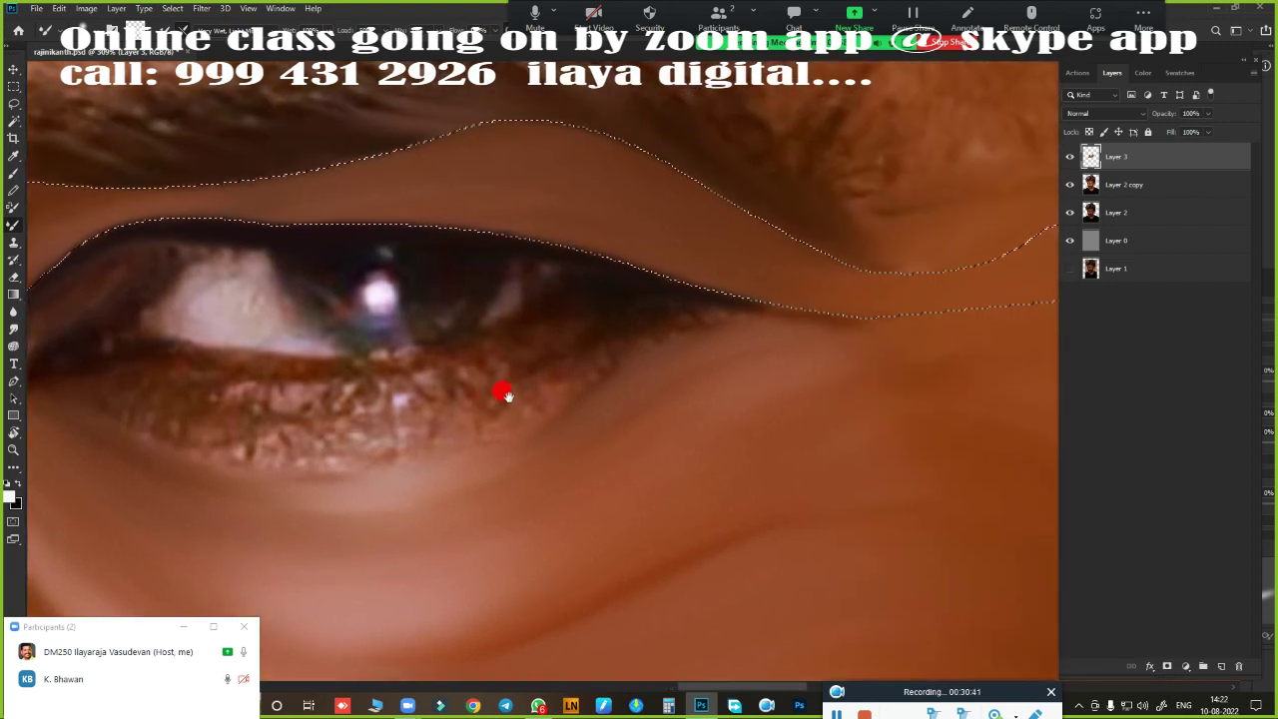
pyautogui.moveTo(506, 247)
pyautogui.mouseDown()
pyautogui.moveTo(625, 271)
pyautogui.moveTo(499, 237)
pyautogui.moveTo(788, 299)
pyautogui.moveTo(706, 351)
pyautogui.moveTo(856, 291)
pyautogui.moveTo(565, 343)
pyautogui.moveTo(512, 229)
pyautogui.moveTo(467, 223)
pyautogui.moveTo(481, 231)
pyautogui.moveTo(473, 188)
pyautogui.moveTo(505, 177)
pyautogui.moveTo(382, 231)
pyautogui.moveTo(508, 171)
pyautogui.moveTo(662, 192)
pyautogui.moveTo(458, 249)
pyautogui.moveTo(286, 258)
pyautogui.moveTo(299, 227)
pyautogui.moveTo(439, 245)
pyautogui.mouseUp()
# - Clear the upper-eyelid selection and zoom out to view the whole face
pyautogui.scroll(-2, 662, 349)
pyautogui.scroll(-2, 689, 349)
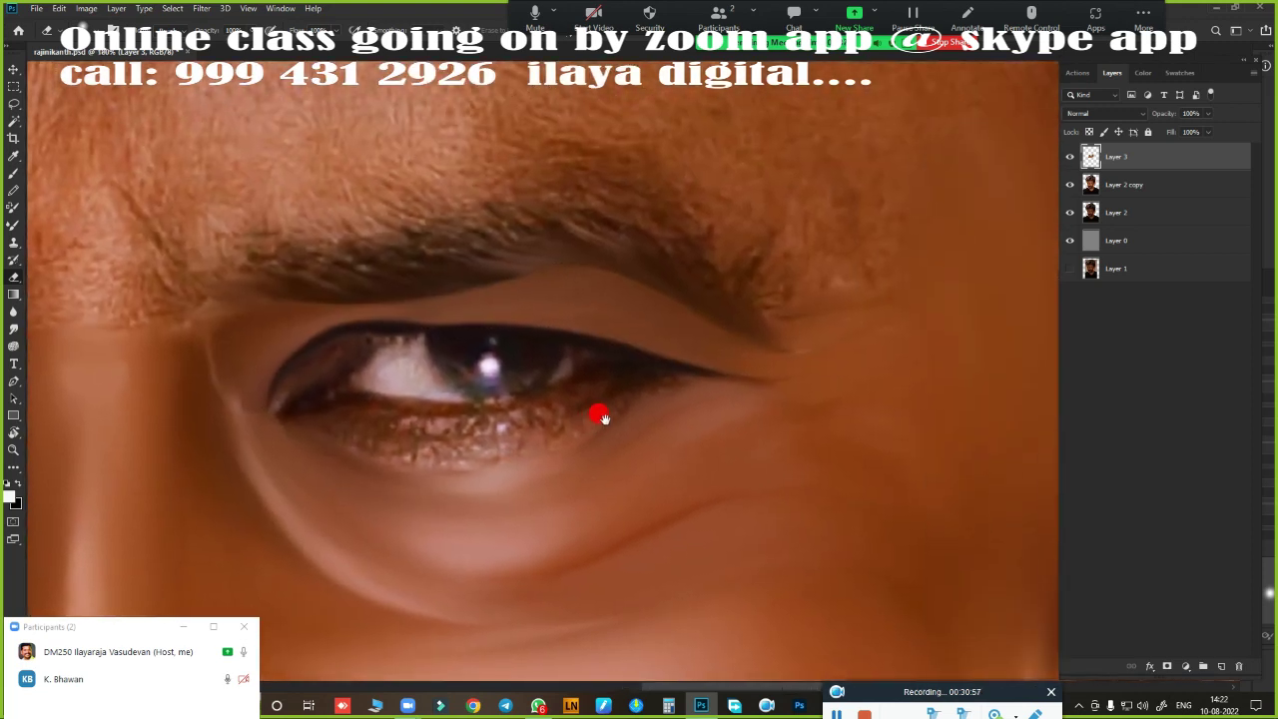
pyautogui.hotkey('ctrl', 'd')
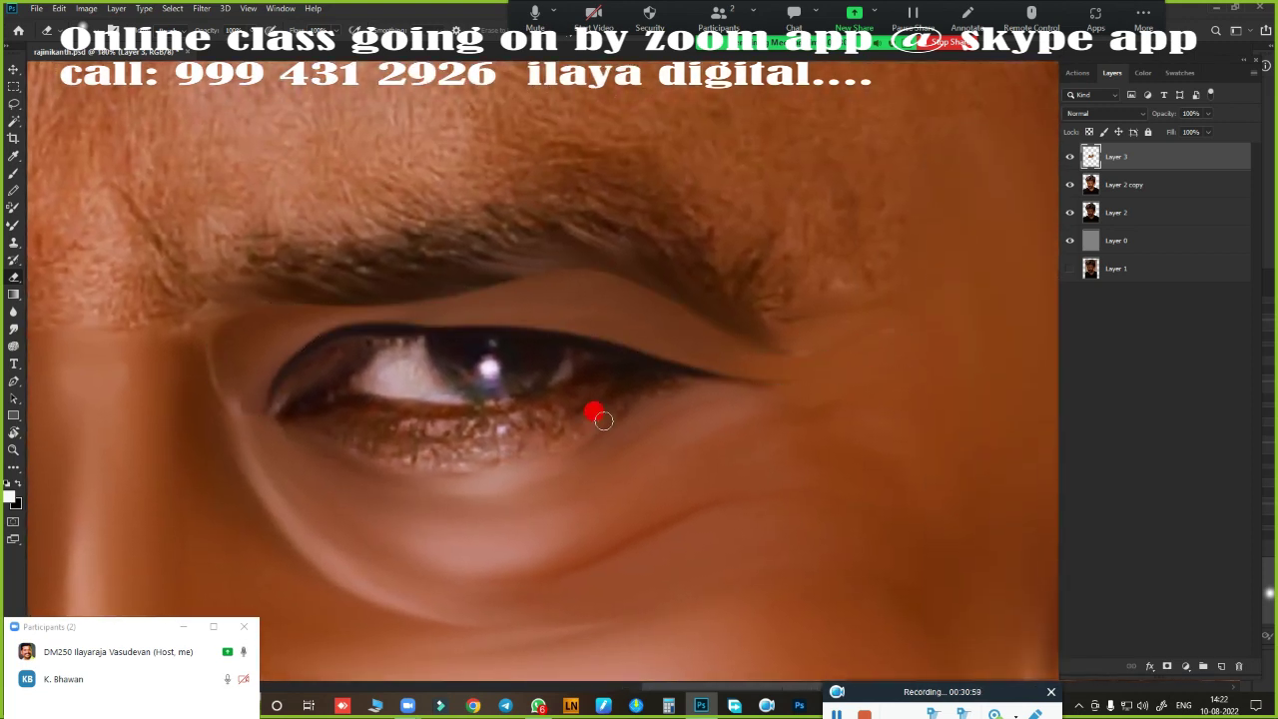
pyautogui.scroll(-3, 657, 417)
pyautogui.scroll(-2, 589, 424)
pyautogui.scroll(-1, 648, 450)
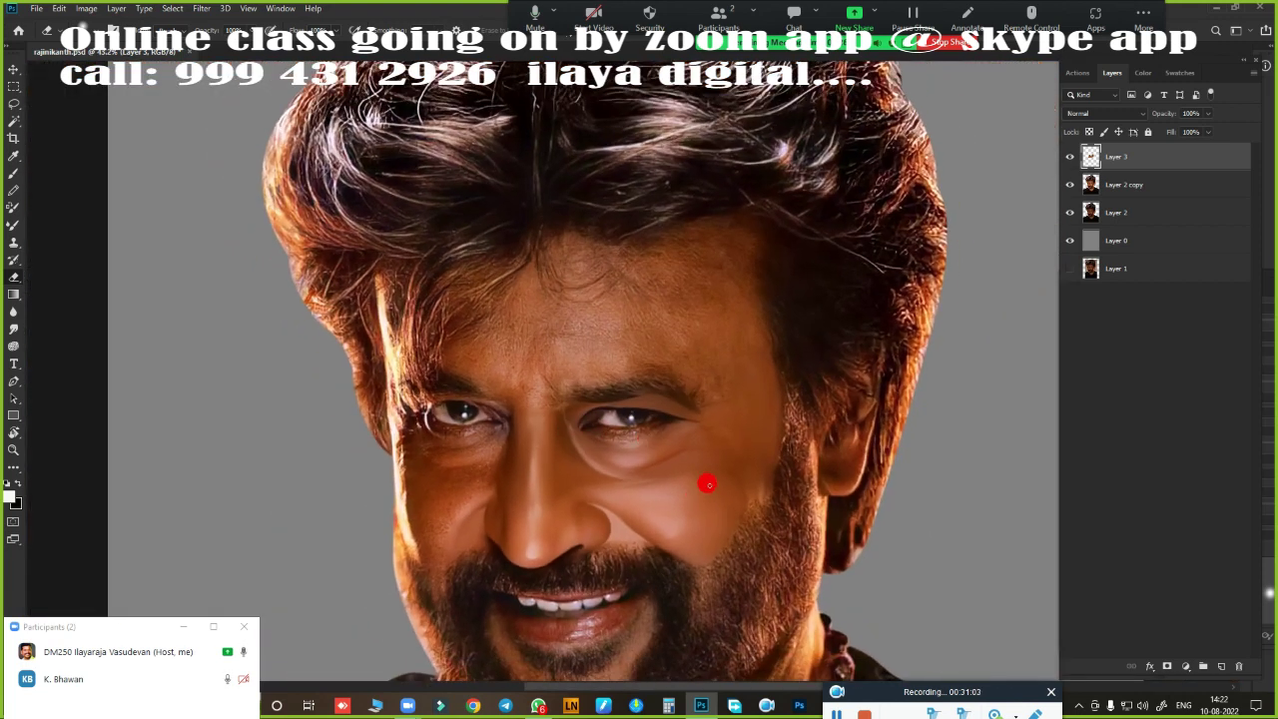
# - Zoom back in on the eye and get the Pen tool ready for the lower lid
pyautogui.scroll(2, 648, 413)
pyautogui.scroll(2, 685, 428)
pyautogui.scroll(1, 736, 433)
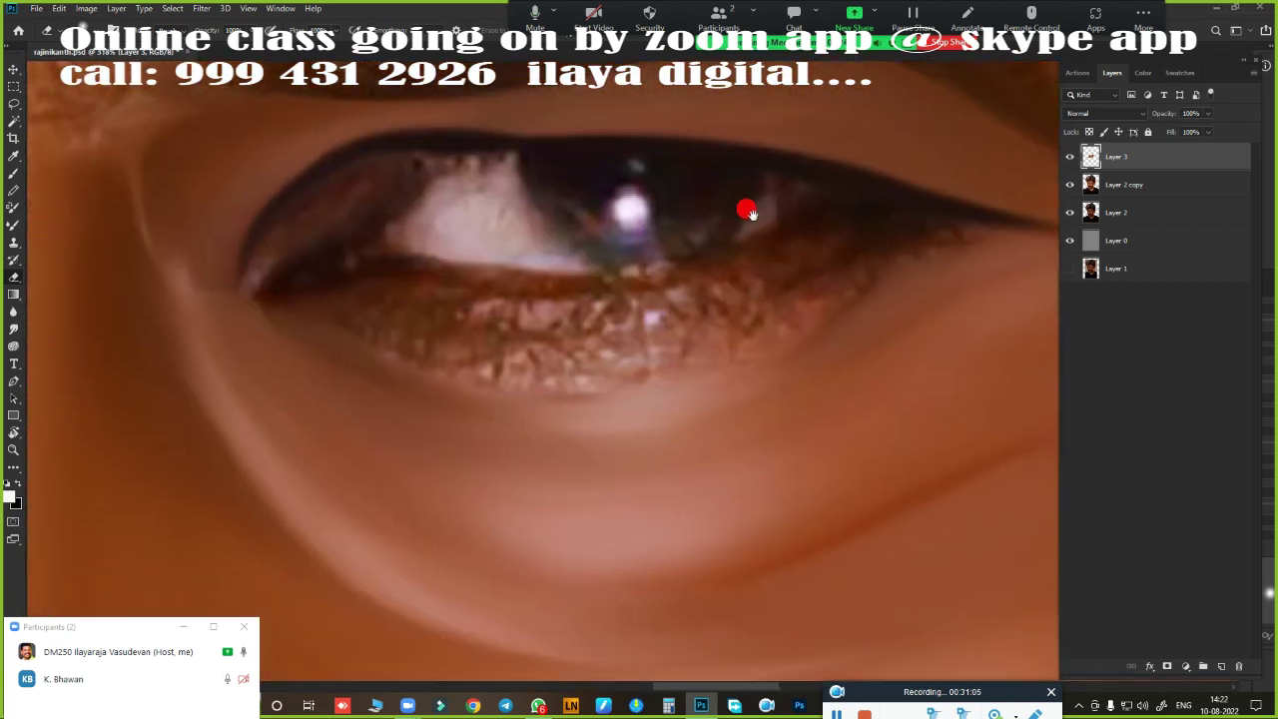
pyautogui.scroll(1, 715, 237)
pyautogui.scroll(-3, 564, 389)
pyautogui.scroll(1, 590, 399)
pyautogui.scroll(1, 539, 404)
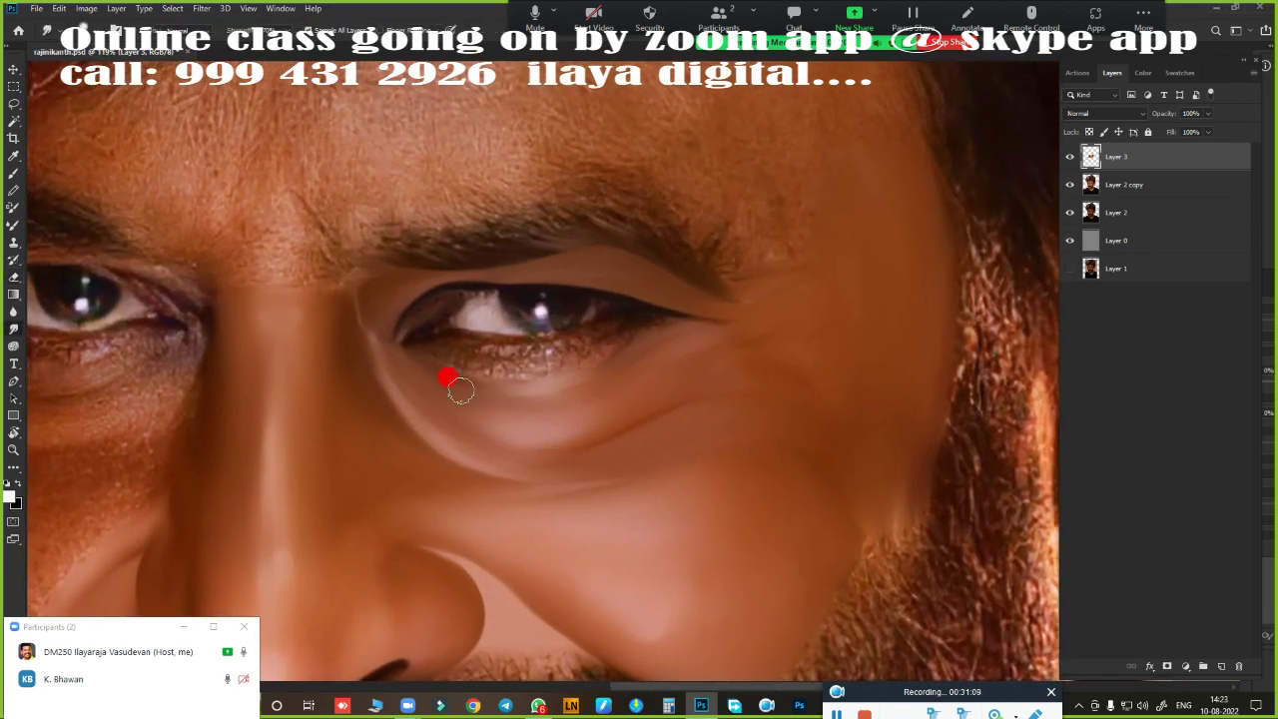
pyautogui.scroll(1, 599, 412)
pyautogui.scroll(-1, 603, 415)
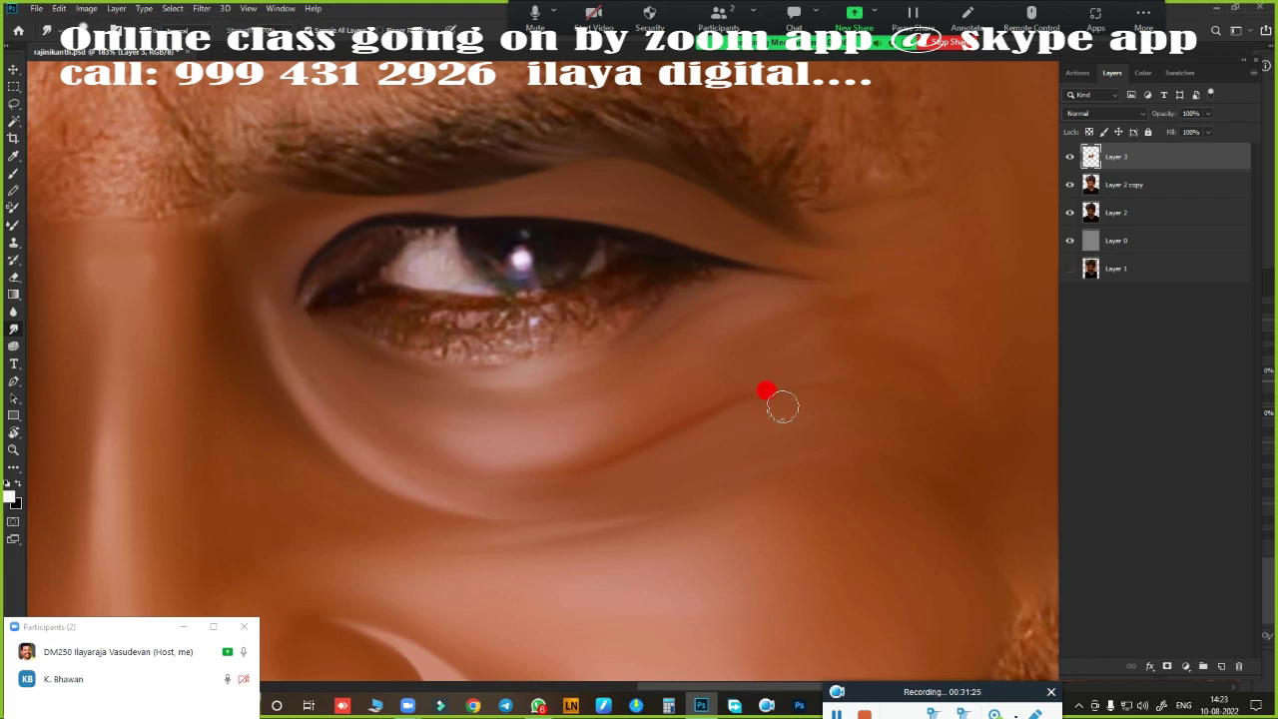
pyautogui.scroll(-3, 676, 395)
pyautogui.scroll(1, 676, 394)
pyautogui.scroll(2, 748, 422)
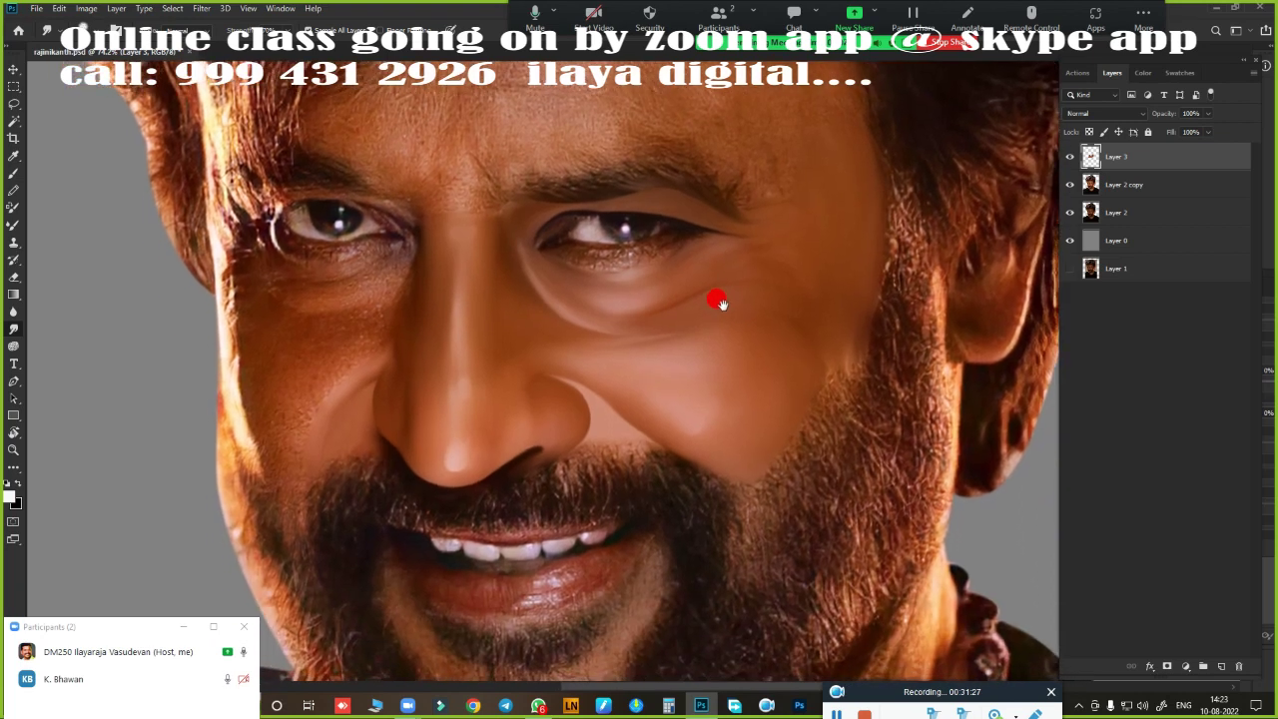
pyautogui.scroll(2, 713, 297)
pyautogui.scroll(2, 704, 316)
pyautogui.scroll(-2, 682, 433)
pyautogui.scroll(1, 682, 433)
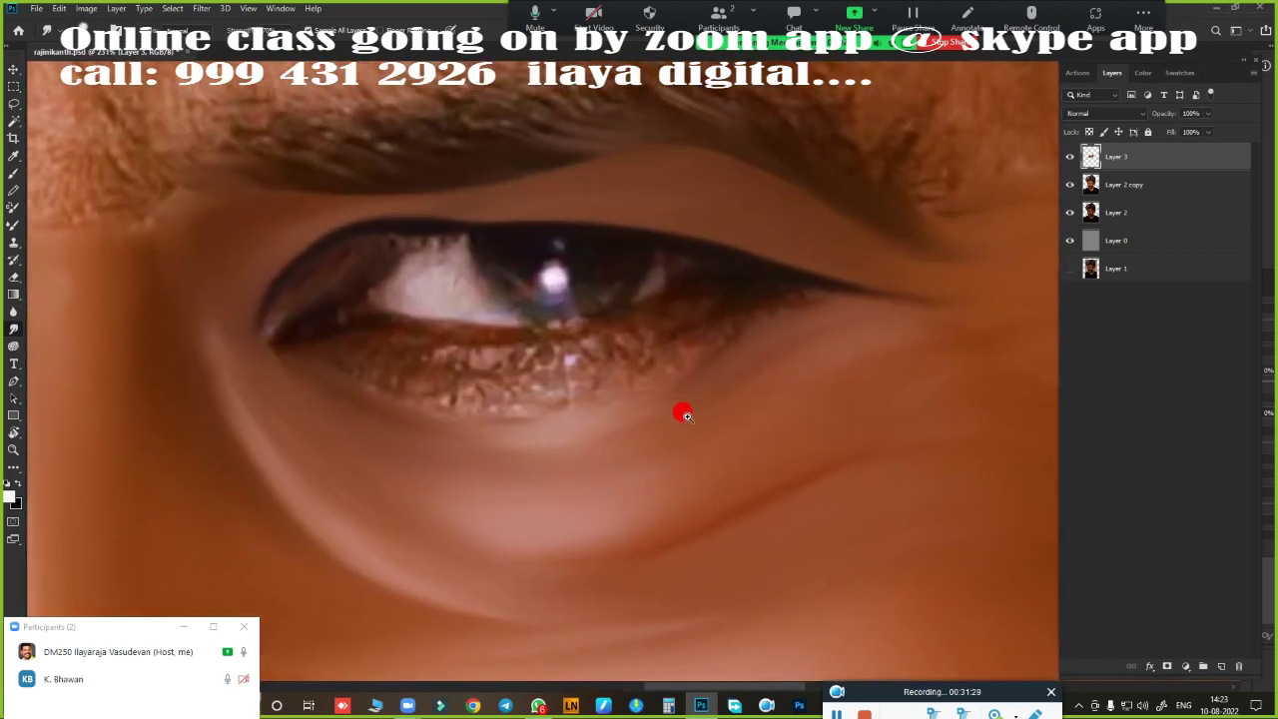
pyautogui.scroll(1, 682, 433)
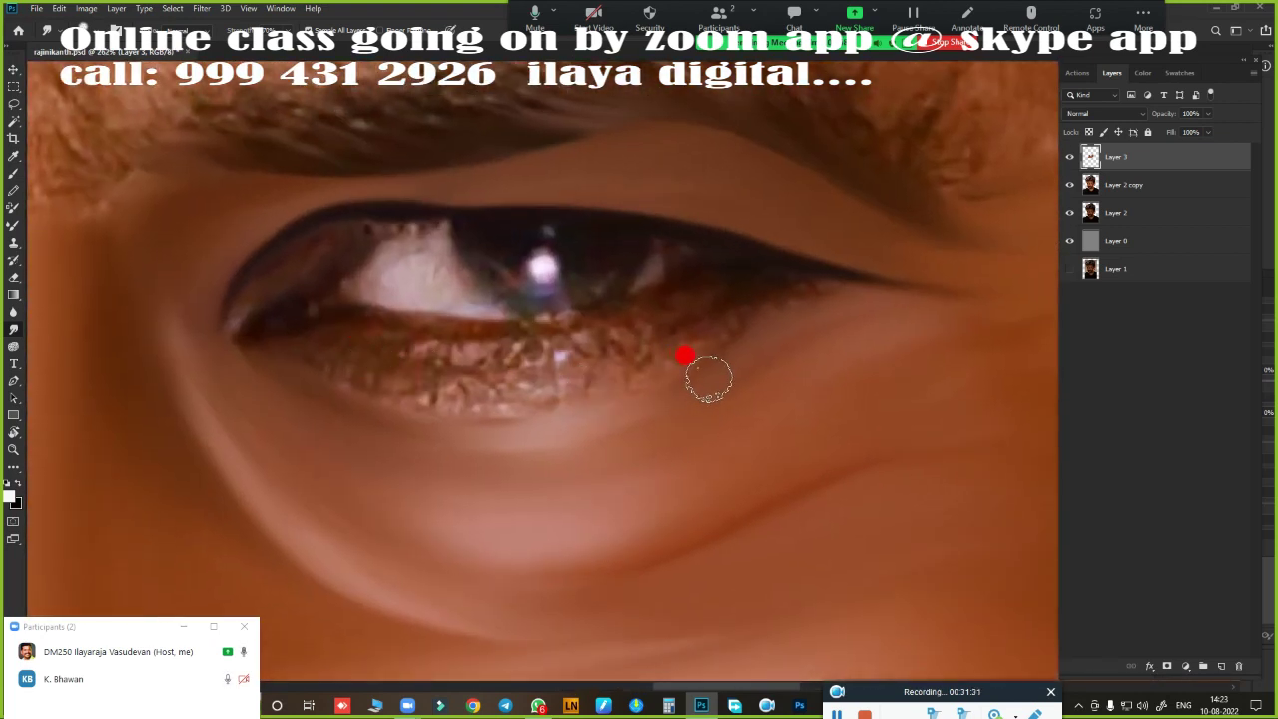
pyautogui.press('p')
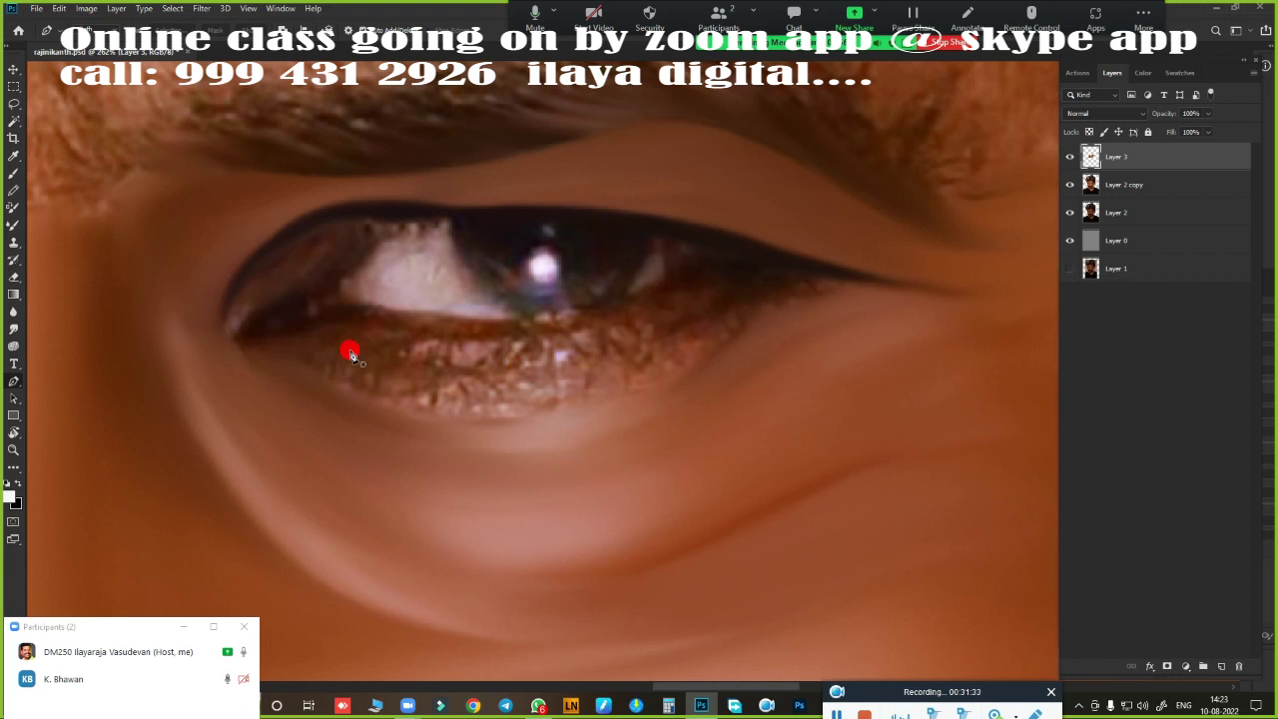
# - Trace a thin pen path around the lower eyelid rim from inner to outer corner and back
pyautogui.click(294, 348)
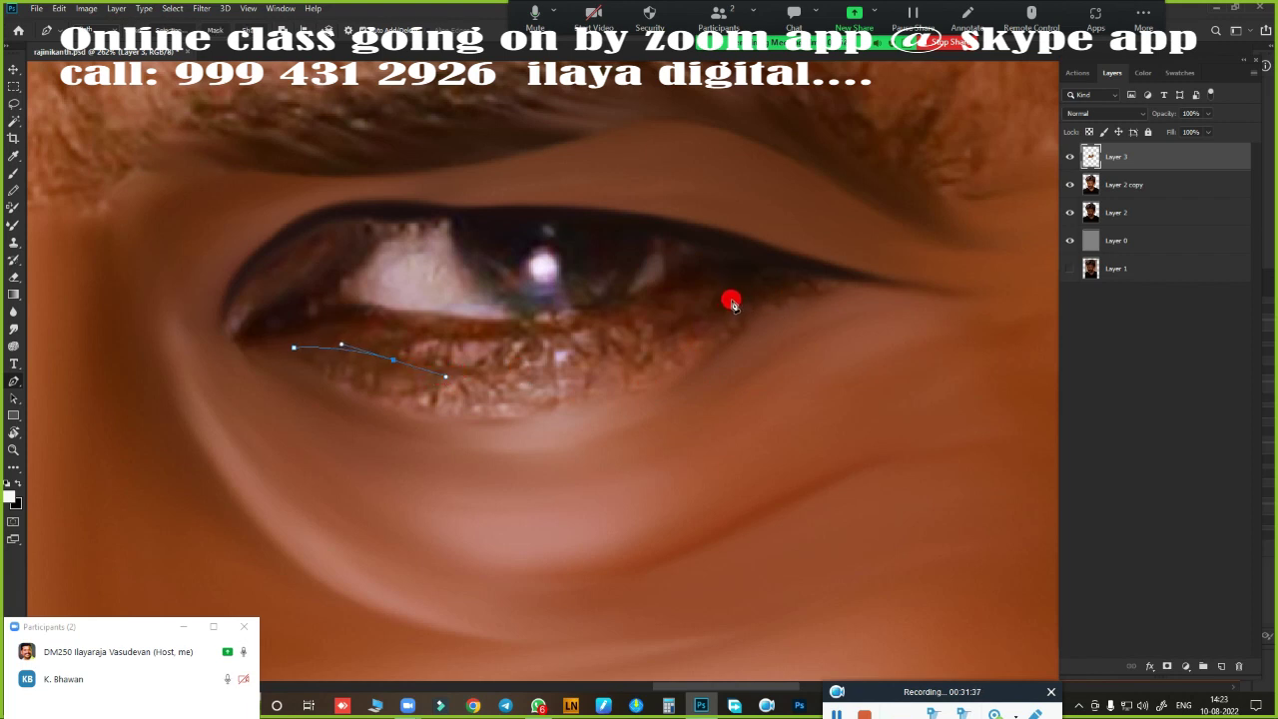
pyautogui.moveTo(732, 300); pyautogui.dragTo(815, 223)
pyautogui.keyDown('alt'); pyautogui.click(735, 301); pyautogui.keyUp('alt')
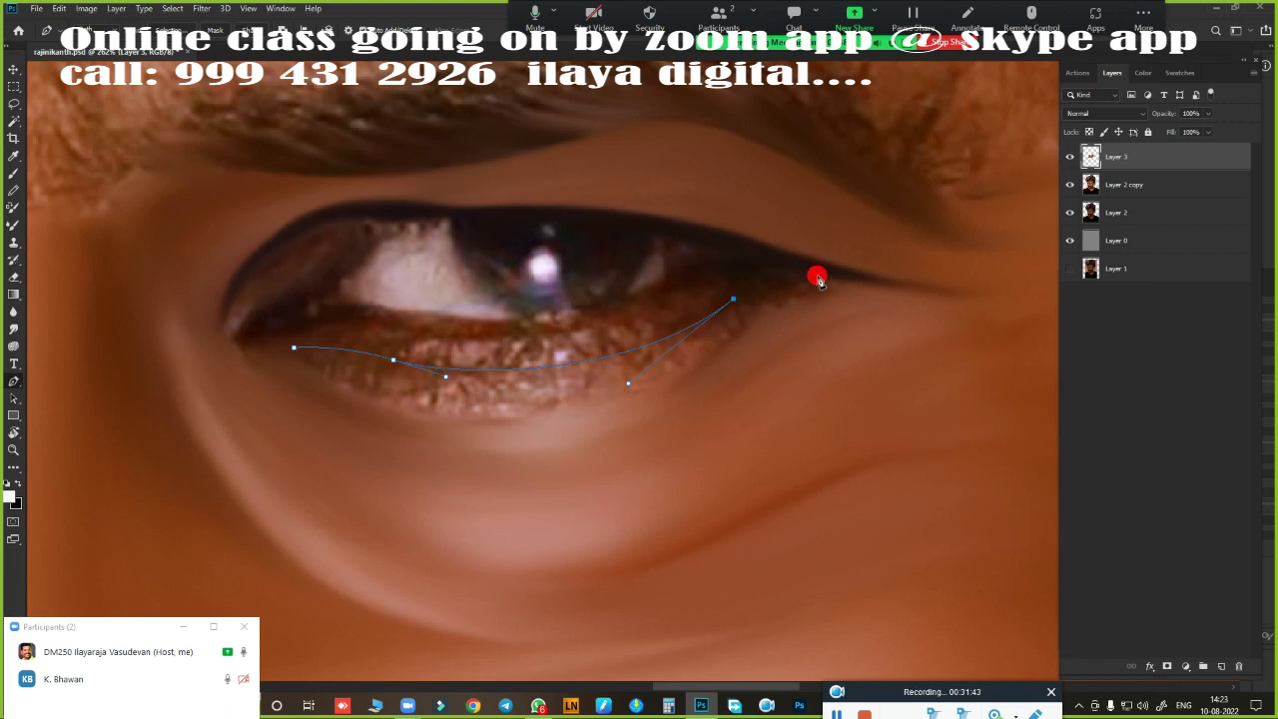
pyautogui.moveTo(817, 276); pyautogui.dragTo(876, 278)
pyautogui.moveTo(758, 277)
pyautogui.mouseDown()
pyautogui.moveTo(749, 263)
pyautogui.moveTo(714, 261)
pyautogui.mouseUp()
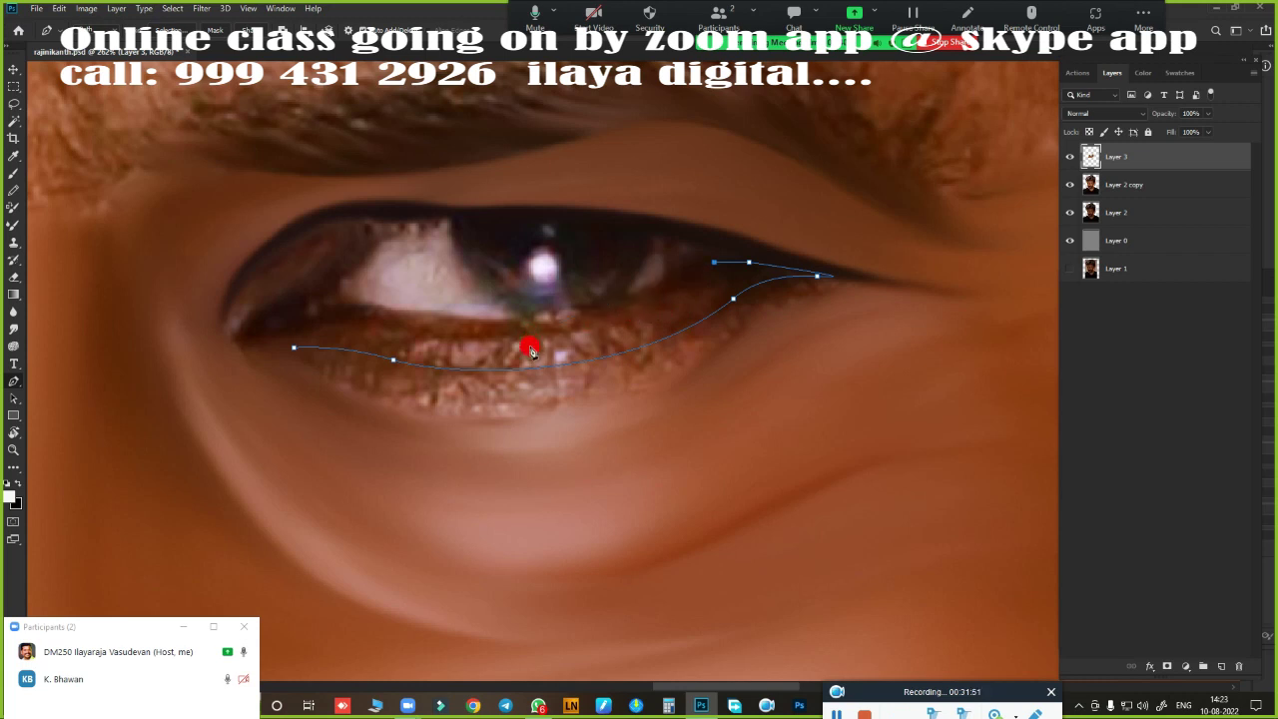
pyautogui.moveTo(511, 344); pyautogui.dragTo(342, 349)
pyautogui.keyDown('alt'); pyautogui.click(511, 343); pyautogui.keyUp('alt')
pyautogui.moveTo(365, 332)
pyautogui.mouseDown()
pyautogui.moveTo(320, 318)
pyautogui.moveTo(264, 356)
pyautogui.mouseUp()
pyautogui.click(311, 327)
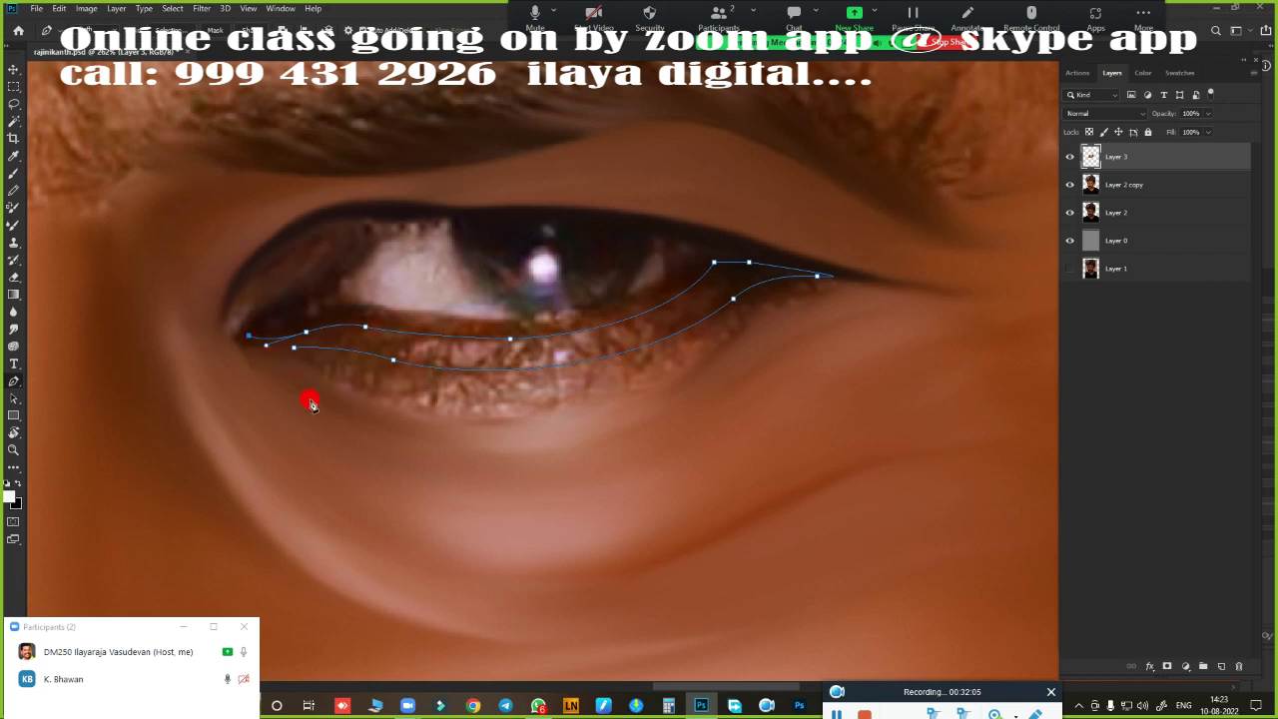
# - Load the lower-lid path as a selection and feather it
pyautogui.hotkey('ctrl', 'Return')
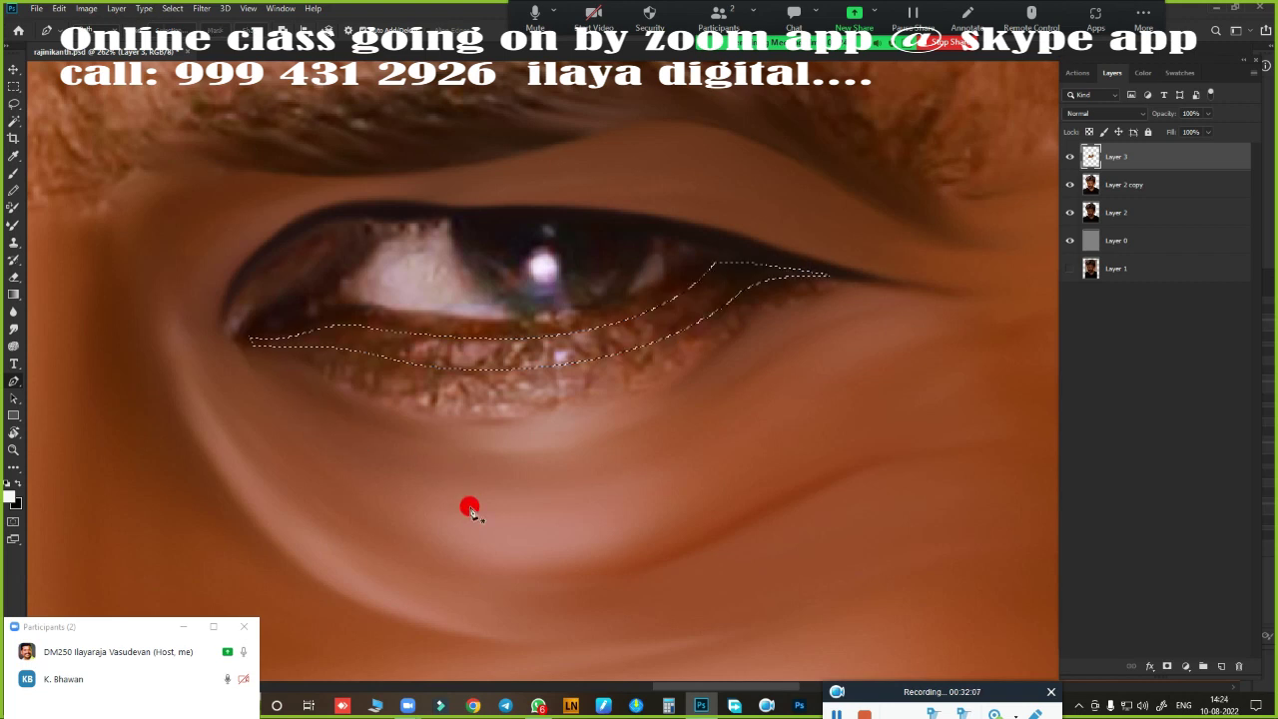
pyautogui.hotkey('shift', 'F6')
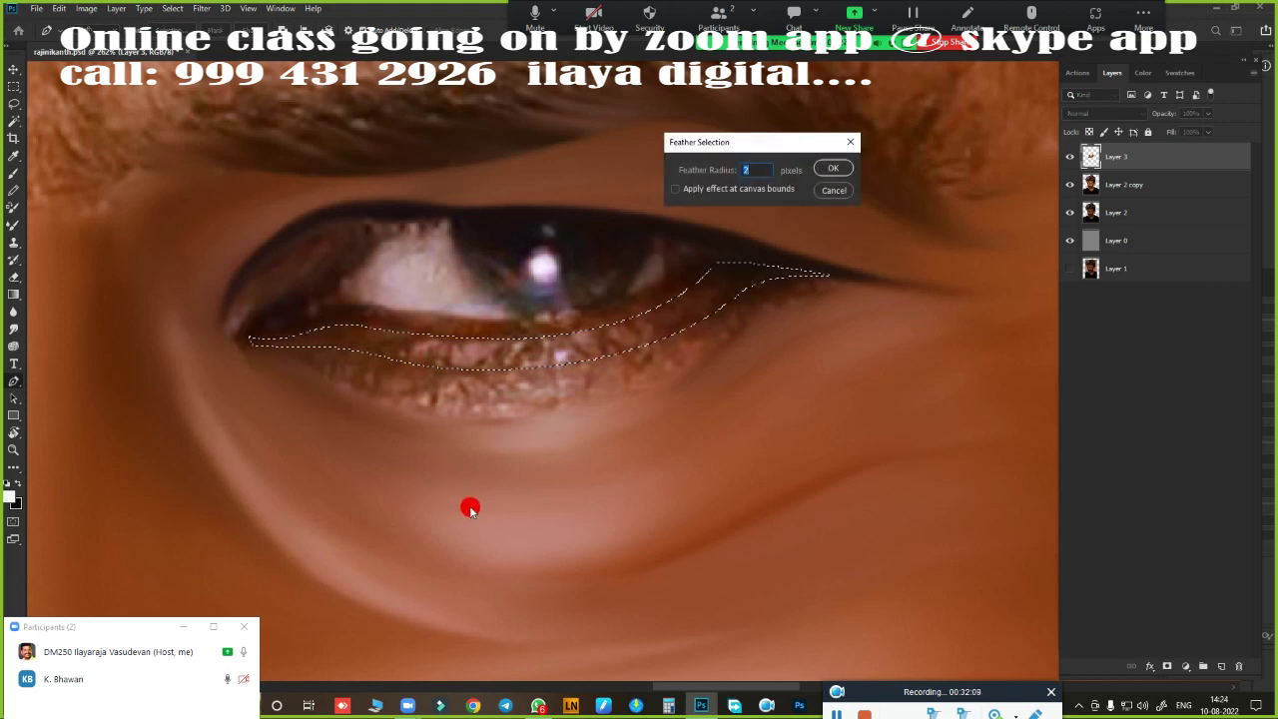
pyautogui.press('Return')
pyautogui.scroll(2, 639, 371)
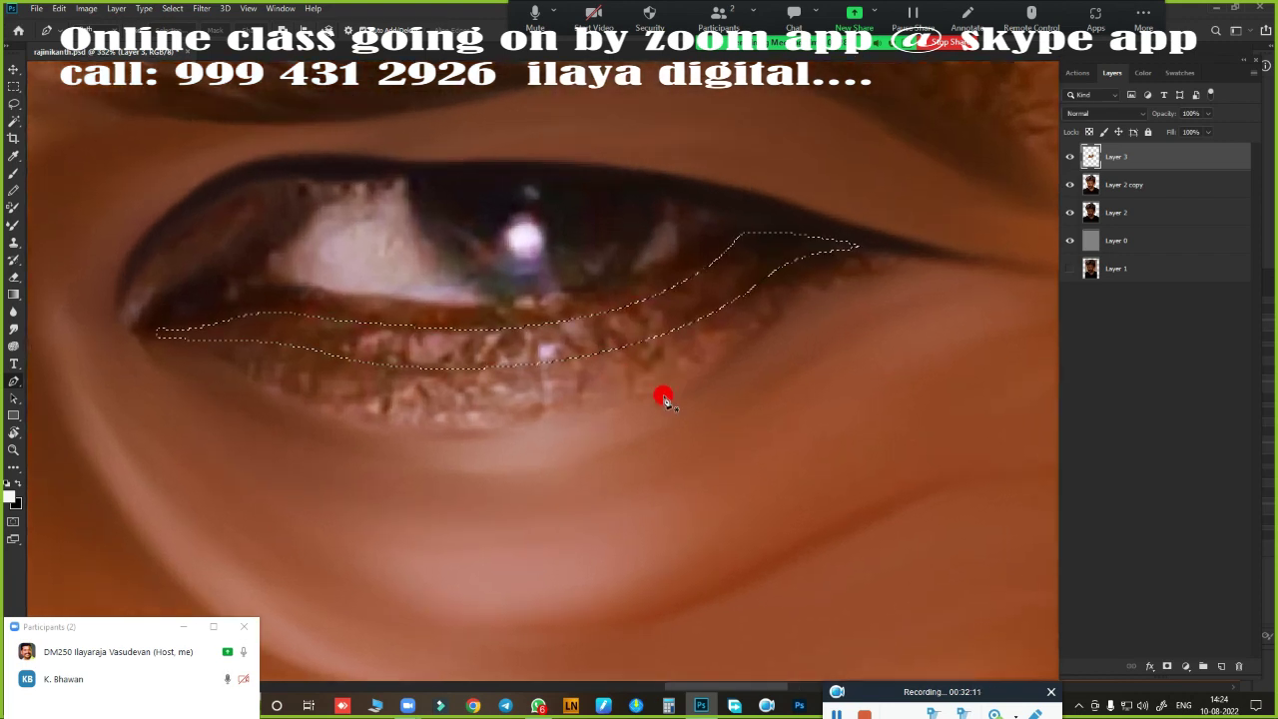
# - Shrink the brush and blend the lower lid with back-and-forth strokes
pyautogui.press('[')
pyautogui.press('[')
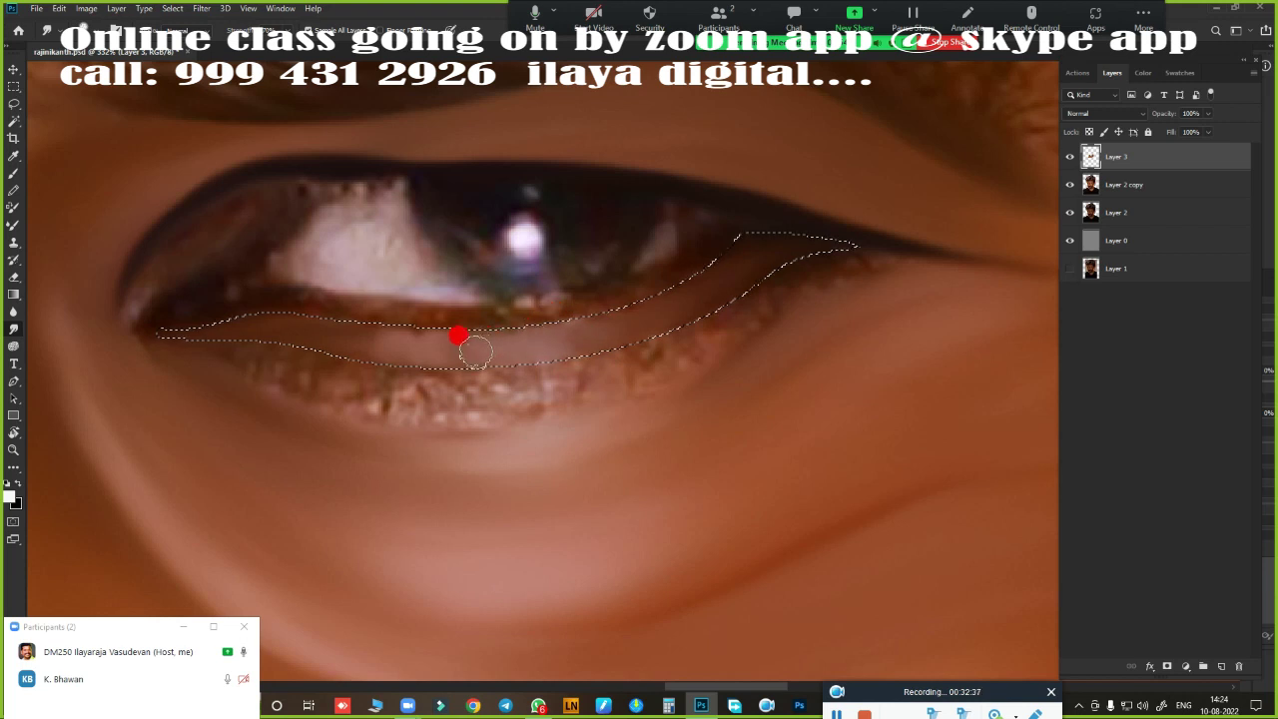
pyautogui.moveTo(524, 336); pyautogui.dragTo(619, 332)
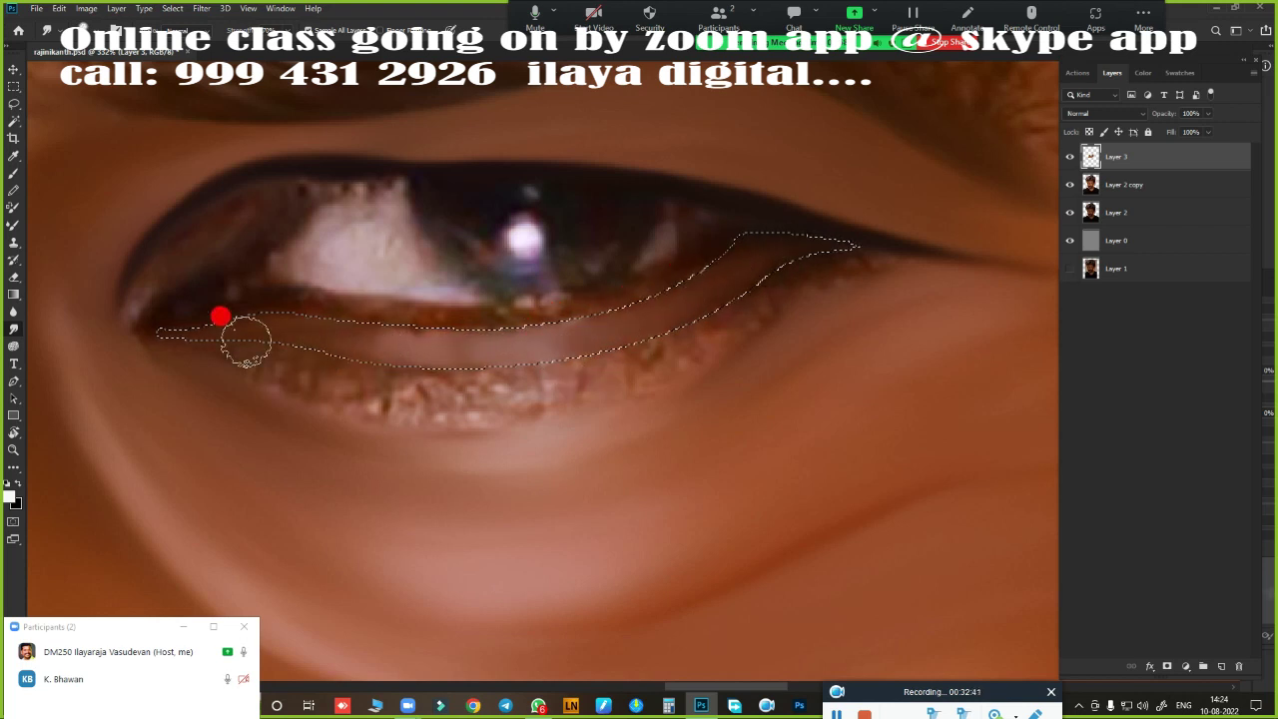
pyautogui.moveTo(246, 342)
pyautogui.mouseDown()
pyautogui.moveTo(470, 313)
pyautogui.moveTo(296, 339)
pyautogui.moveTo(758, 346)
pyautogui.mouseUp()
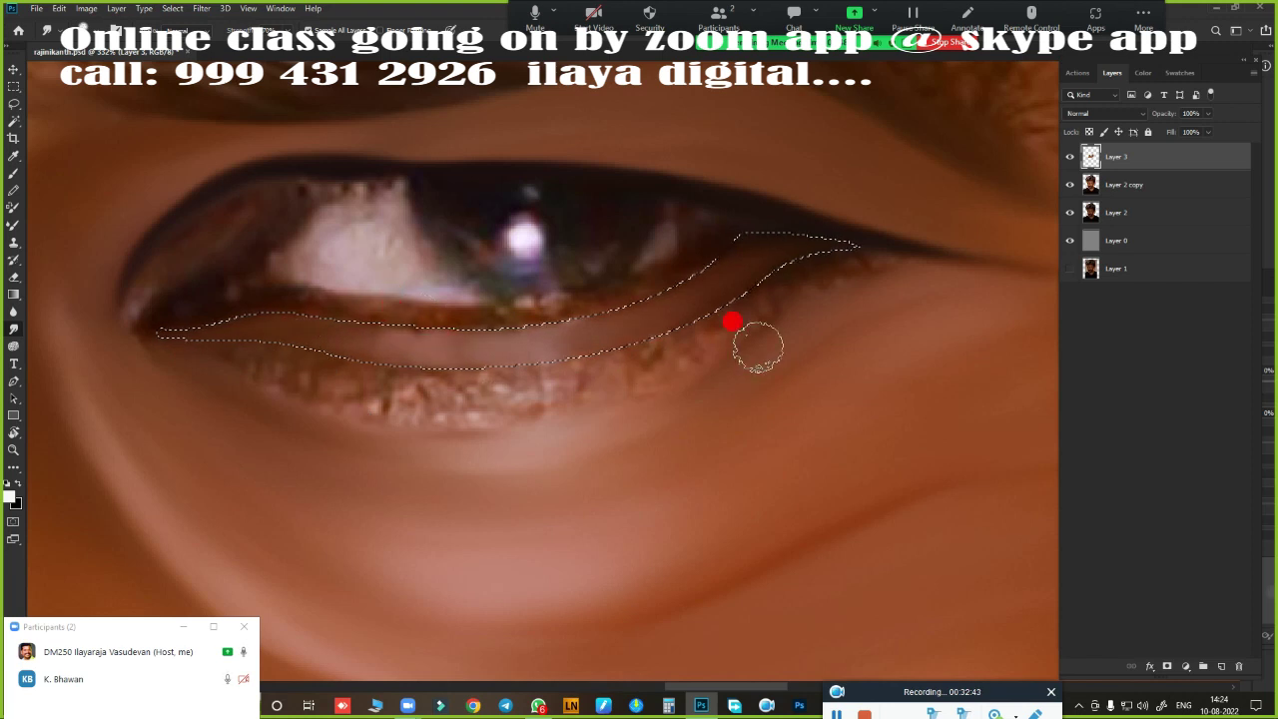
# - Feather the lower-lid selection again with a 2-pixel radius
pyautogui.hotkey('shift', 'F6')
pyautogui.press('Return')
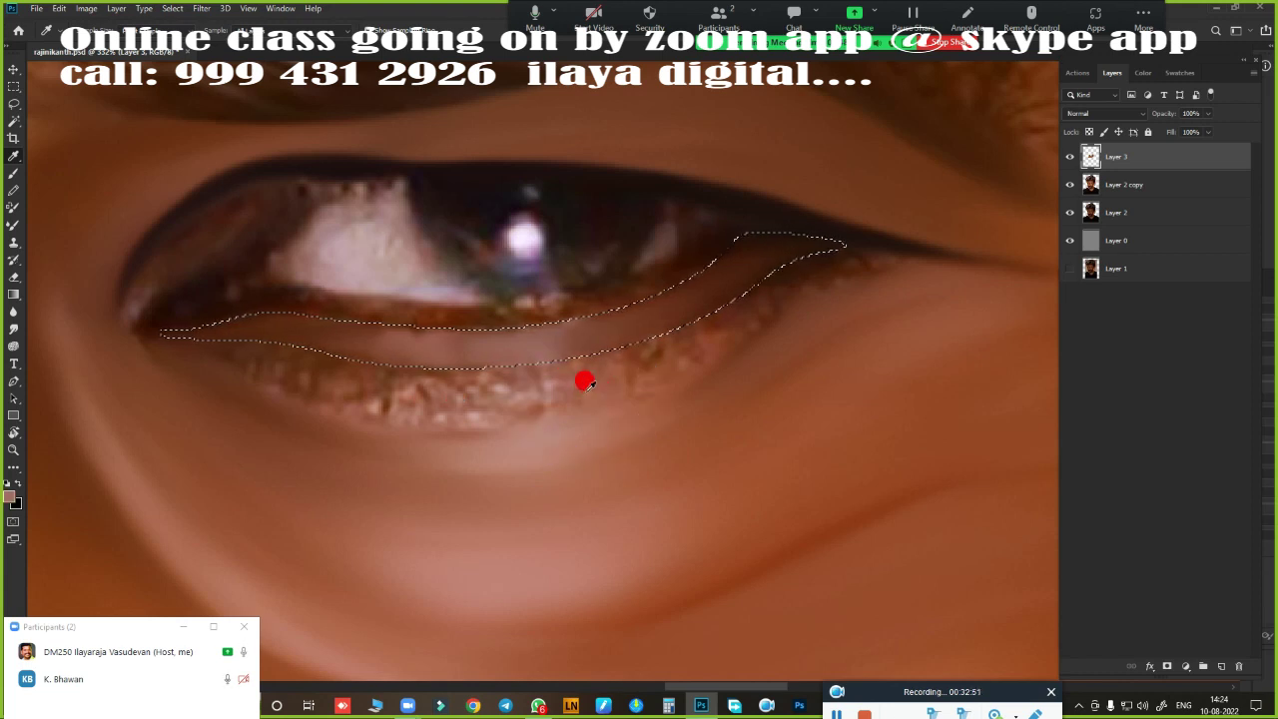
pyautogui.press('b')
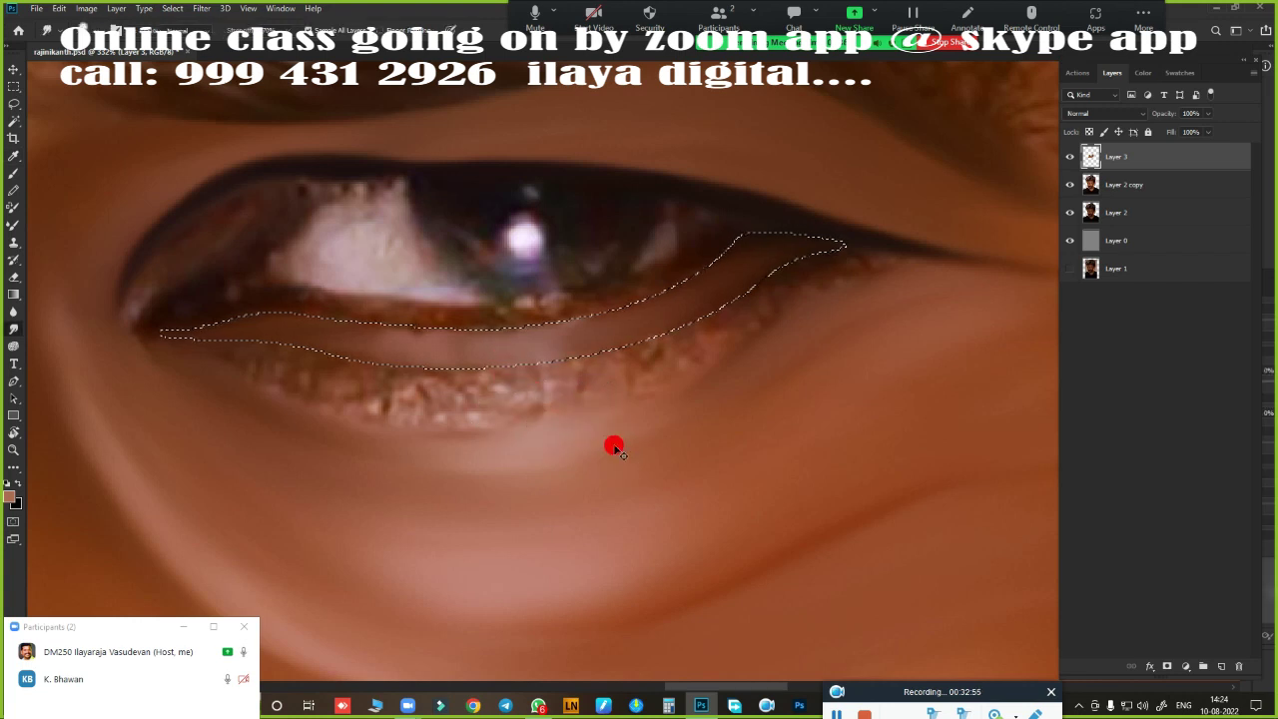
pyautogui.hotkey('shift', 'F6')
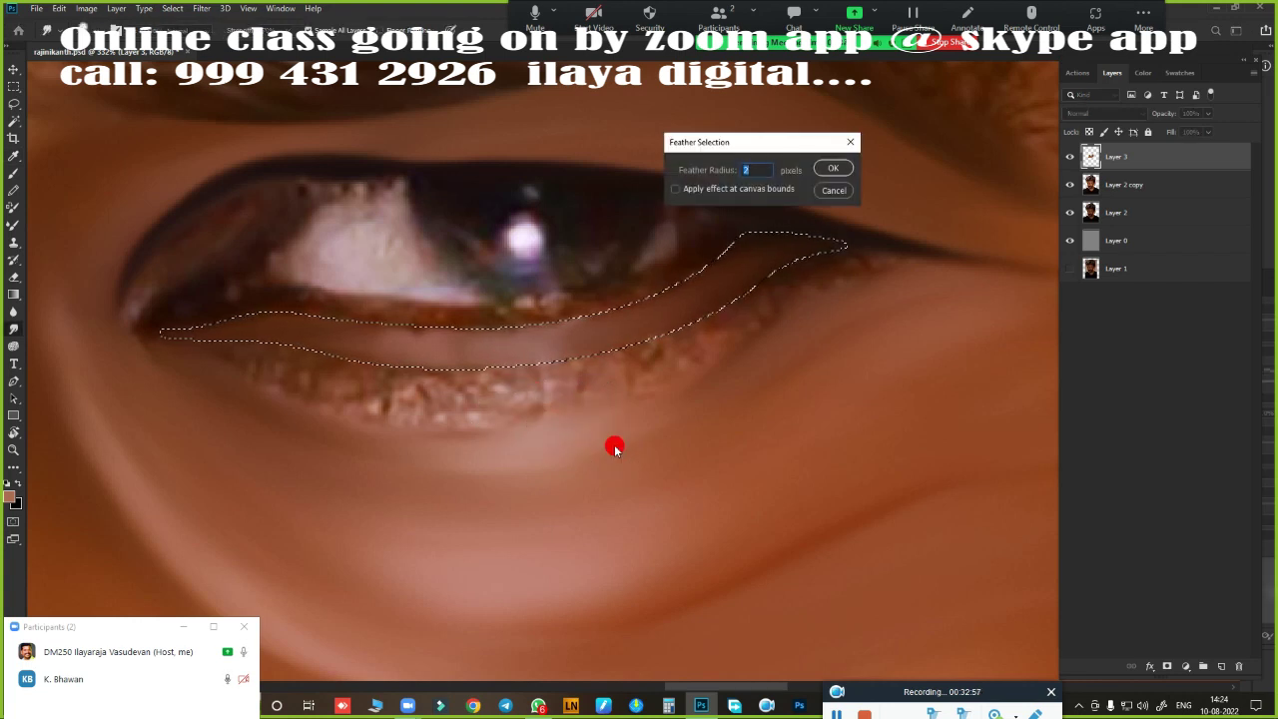
# - Confirm the 2-pixel feather and blend the textured skin along and below the lower lid
pyautogui.press('Return')
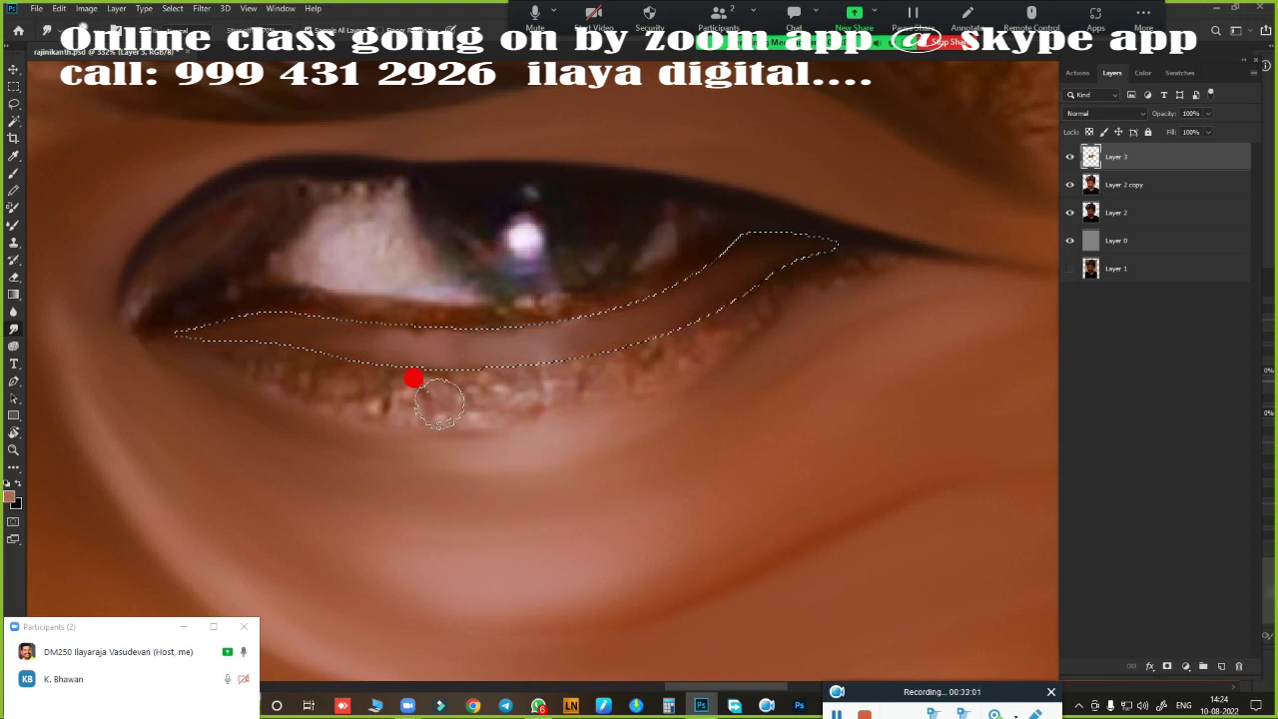
pyautogui.moveTo(265, 354)
pyautogui.mouseDown()
pyautogui.moveTo(514, 380)
pyautogui.moveTo(756, 311)
pyautogui.moveTo(804, 270)
pyautogui.moveTo(850, 259)
pyautogui.moveTo(805, 278)
pyautogui.mouseUp()
pyautogui.moveTo(312, 418)
pyautogui.mouseDown()
pyautogui.moveTo(428, 365)
pyautogui.moveTo(470, 384)
pyautogui.moveTo(825, 276)
pyautogui.moveTo(768, 287)
pyautogui.moveTo(621, 362)
pyautogui.moveTo(740, 311)
pyautogui.moveTo(665, 345)
pyautogui.moveTo(542, 365)
pyautogui.moveTo(659, 331)
pyautogui.moveTo(342, 379)
pyautogui.moveTo(610, 365)
pyautogui.moveTo(553, 373)
pyautogui.moveTo(776, 285)
pyautogui.moveTo(890, 265)
pyautogui.moveTo(972, 274)
pyautogui.moveTo(728, 328)
pyautogui.moveTo(632, 382)
pyautogui.moveTo(288, 386)
pyautogui.moveTo(337, 408)
pyautogui.moveTo(271, 385)
pyautogui.moveTo(540, 407)
pyautogui.mouseUp()
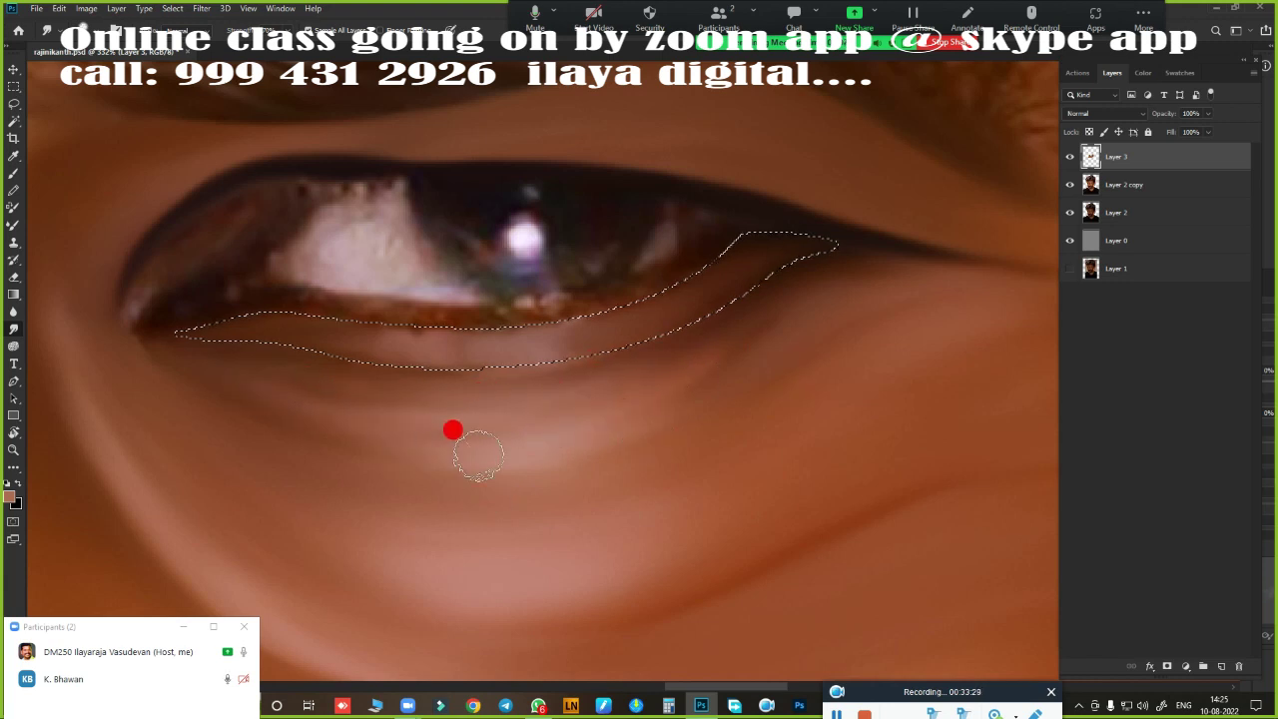
pyautogui.moveTo(408, 307); pyautogui.dragTo(682, 292)
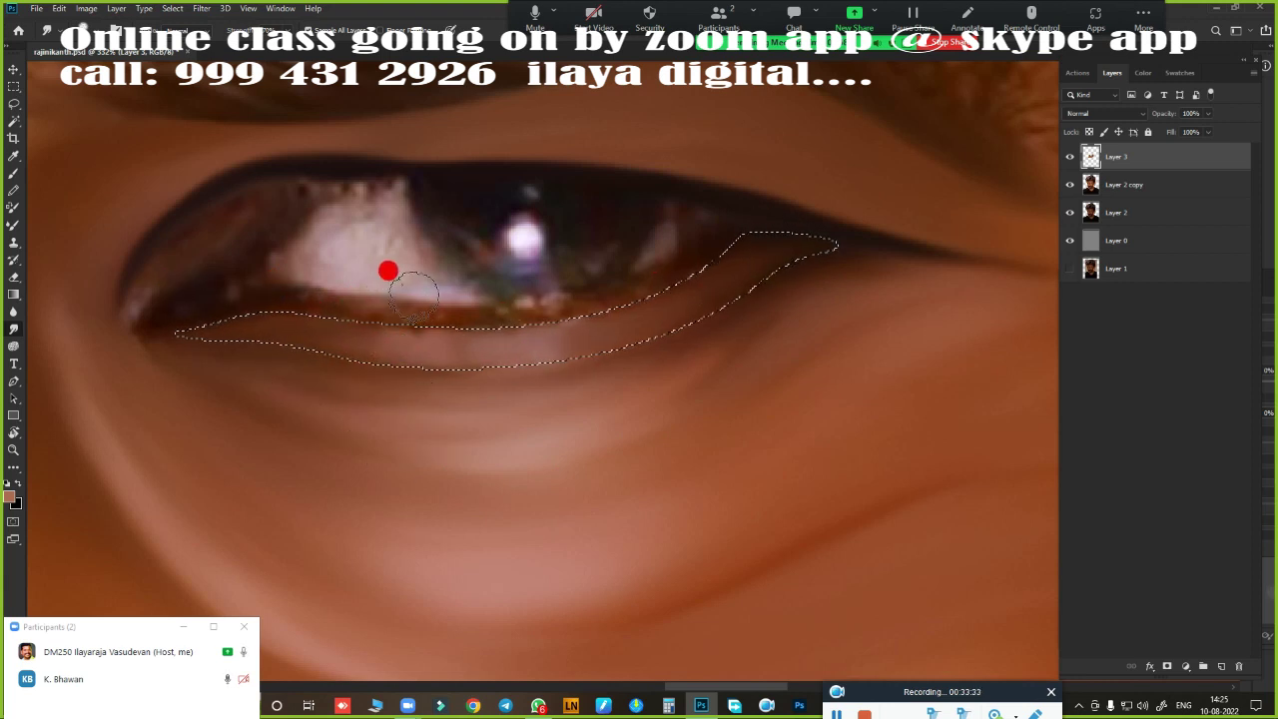
pyautogui.press('v')
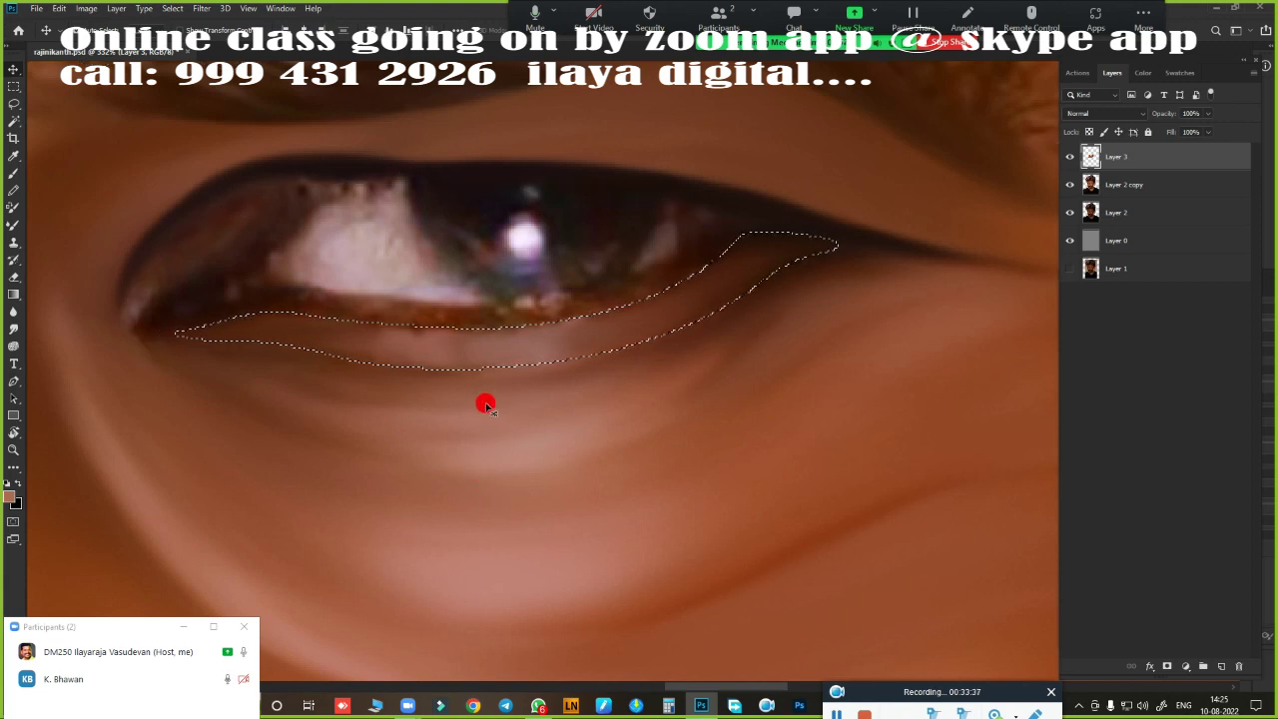
# - Brush dark strokes along the lower eyelid inside the selection, covering both inner and outer corners
pyautogui.press('b')
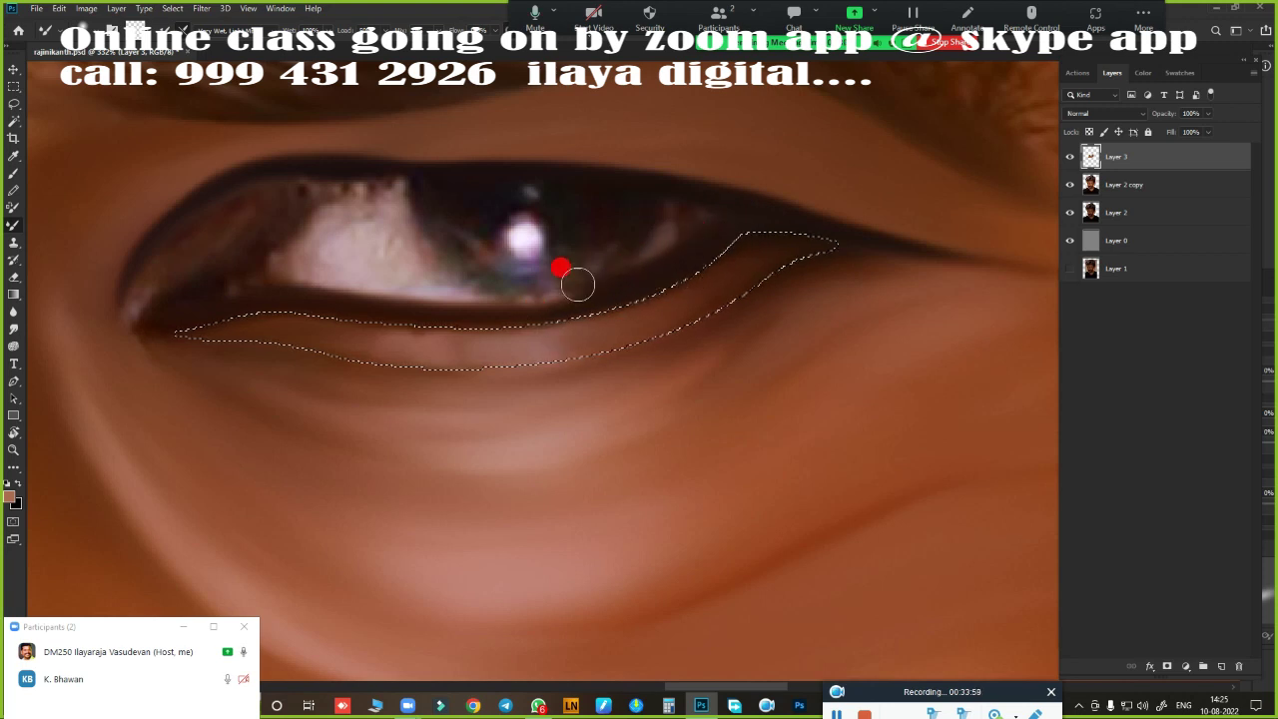
pyautogui.moveTo(579, 285)
pyautogui.mouseDown()
pyautogui.moveTo(351, 242)
pyautogui.moveTo(668, 257)
pyautogui.moveTo(456, 286)
pyautogui.moveTo(639, 263)
pyautogui.moveTo(653, 308)
pyautogui.mouseUp()
pyautogui.moveTo(714, 256)
pyautogui.mouseDown()
pyautogui.moveTo(556, 309)
pyautogui.moveTo(470, 308)
pyautogui.moveTo(404, 330)
pyautogui.mouseUp()
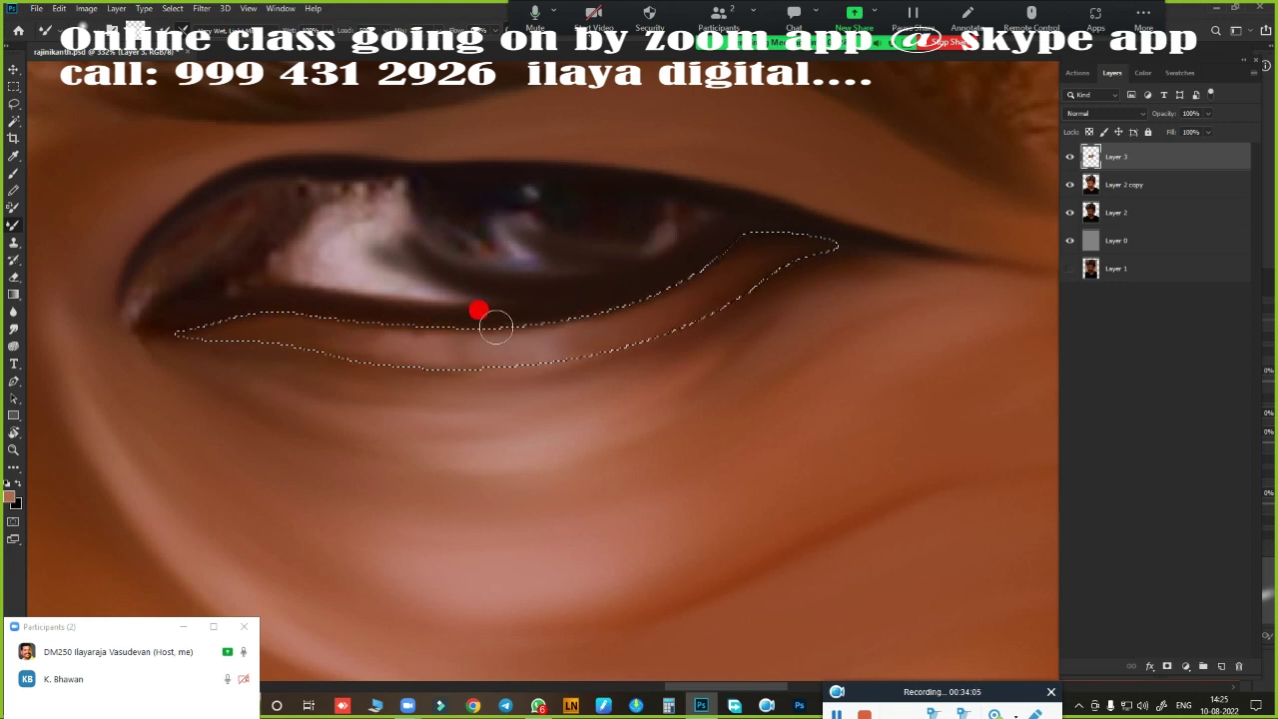
pyautogui.moveTo(496, 327)
pyautogui.mouseDown()
pyautogui.moveTo(432, 316)
pyautogui.moveTo(443, 331)
pyautogui.moveTo(422, 249)
pyautogui.moveTo(376, 235)
pyautogui.moveTo(405, 257)
pyautogui.moveTo(474, 260)
pyautogui.moveTo(579, 251)
pyautogui.moveTo(559, 231)
pyautogui.moveTo(420, 224)
pyautogui.moveTo(668, 229)
pyautogui.moveTo(610, 256)
pyautogui.moveTo(301, 329)
pyautogui.mouseUp()
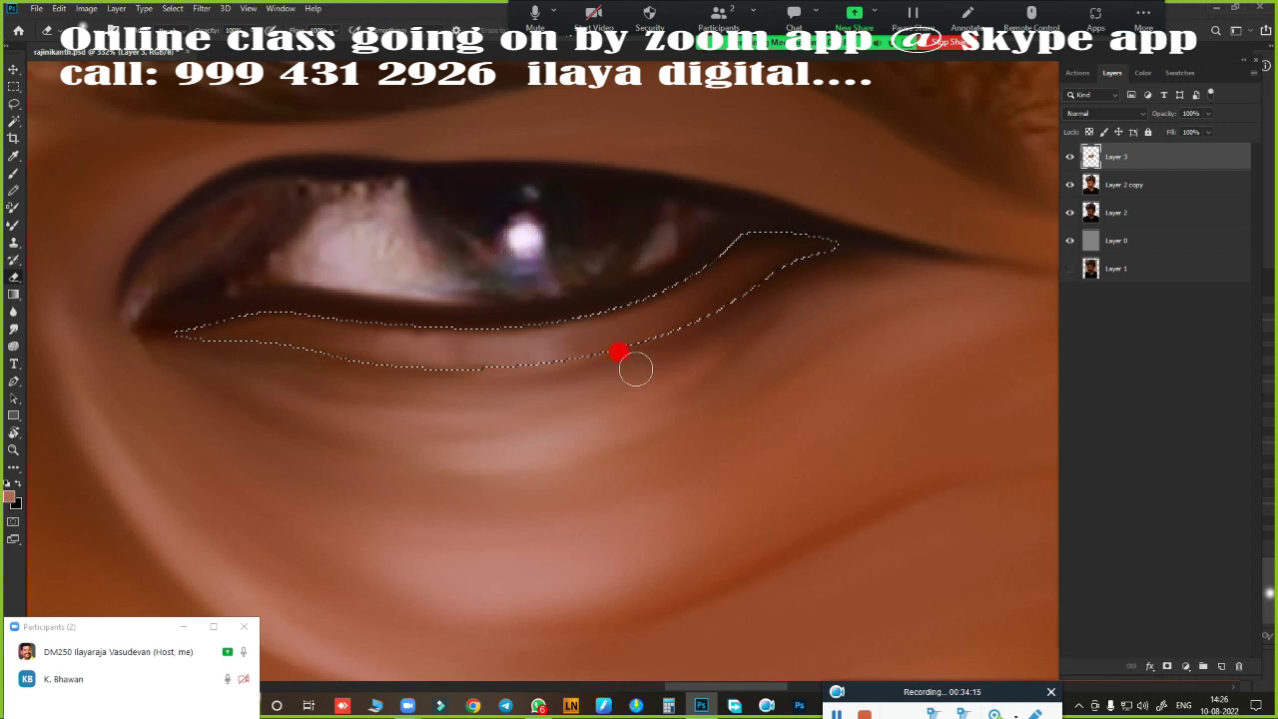
pyautogui.moveTo(635, 369)
pyautogui.mouseDown()
pyautogui.moveTo(627, 362)
pyautogui.moveTo(730, 245)
pyautogui.moveTo(750, 240)
pyautogui.moveTo(565, 329)
pyautogui.moveTo(342, 327)
pyautogui.mouseUp()
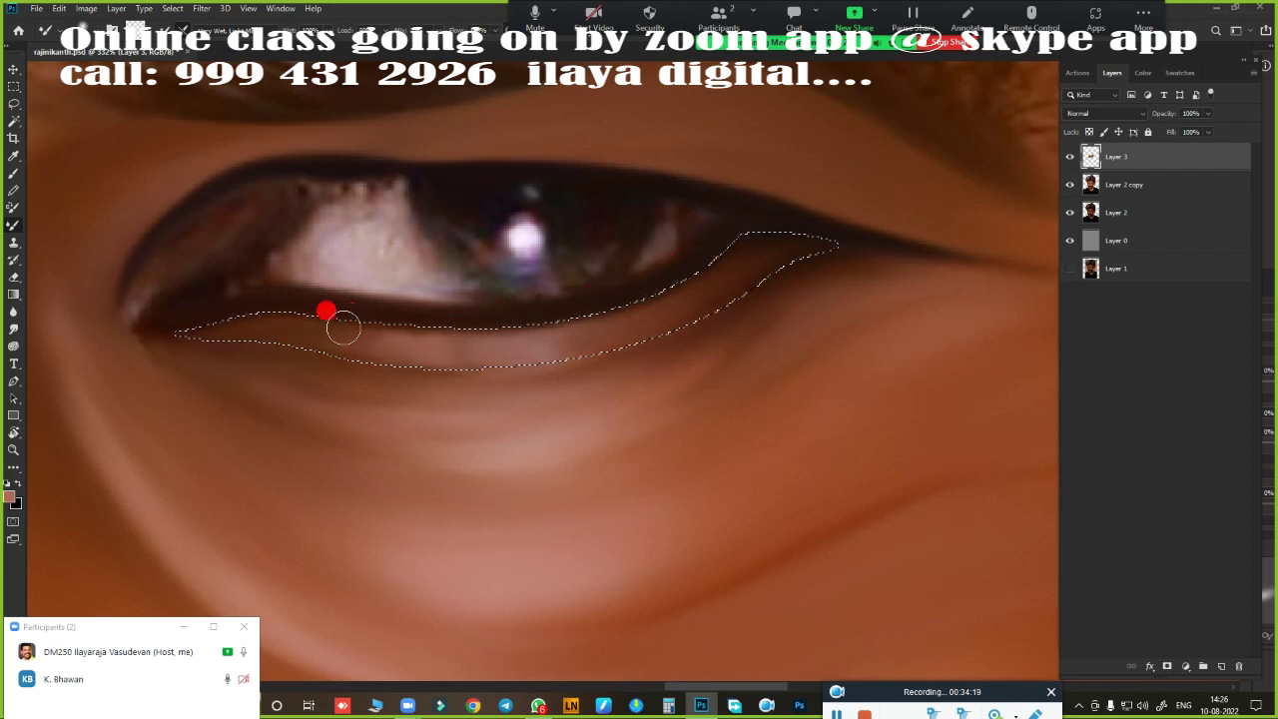
# - Clear the lower-lid selection and zoom out and in to review the smoothed rim
pyautogui.hotkey('ctrl', 'd')
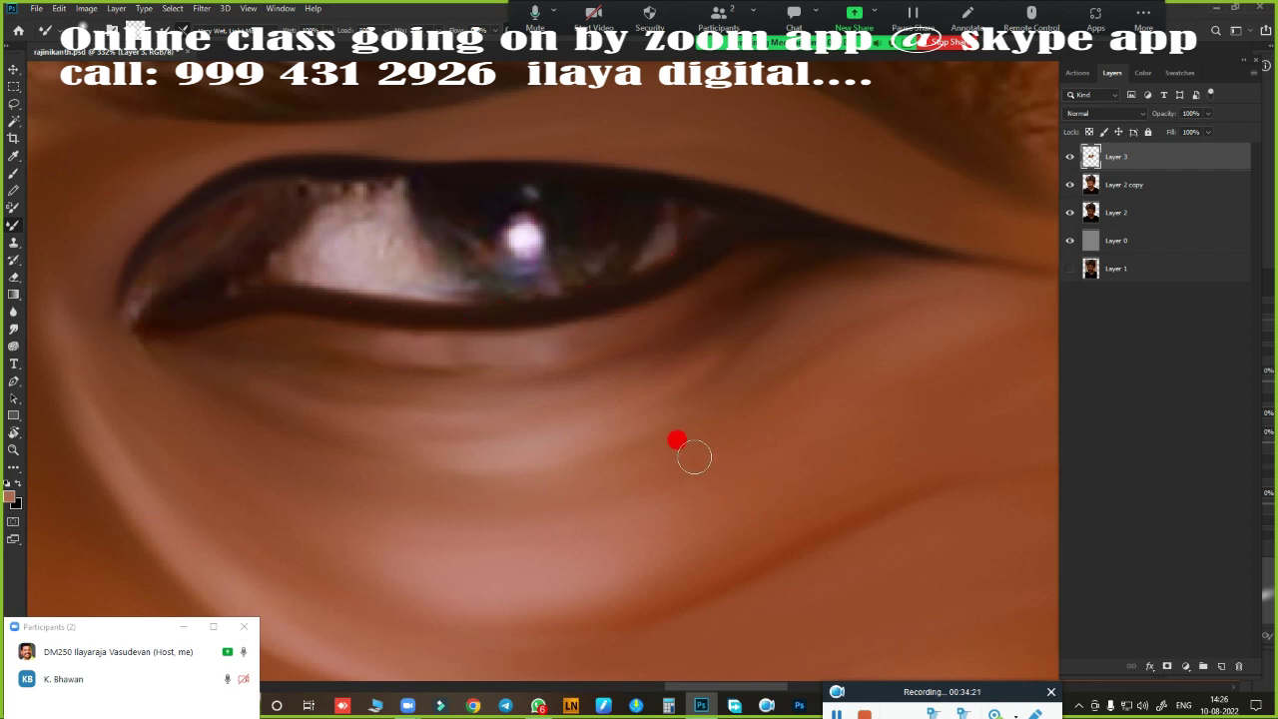
pyautogui.scroll(-3, 579, 451)
pyautogui.scroll(-3, 613, 450)
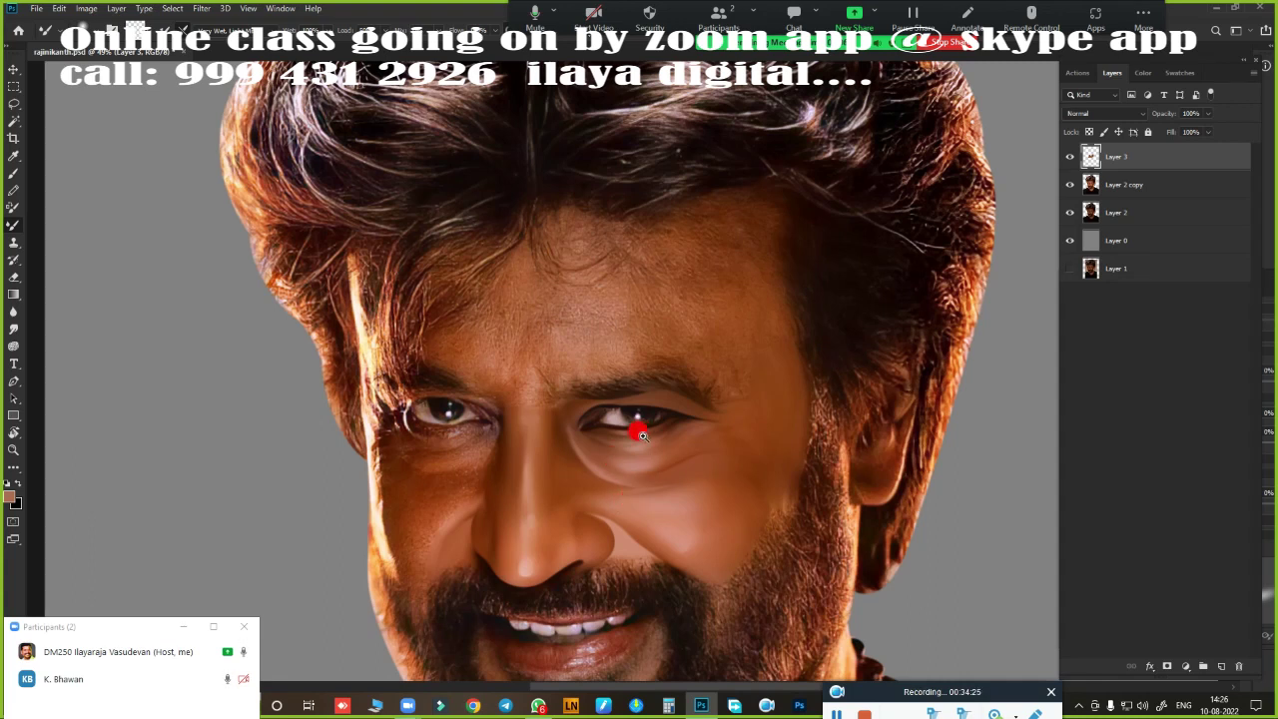
pyautogui.scroll(5, 642, 434)
pyautogui.scroll(1, 730, 443)
pyautogui.scroll(1, 730, 442)
pyautogui.scroll(1, 636, 389)
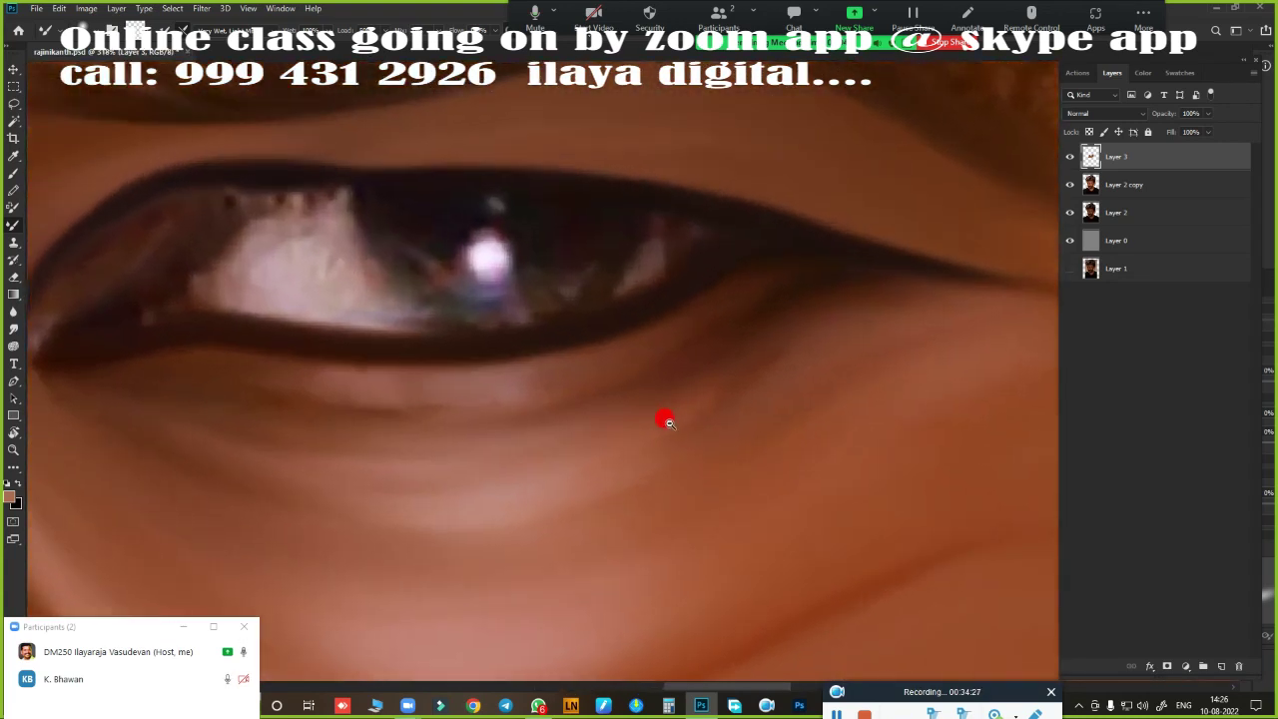
pyautogui.scroll(-2, 653, 425)
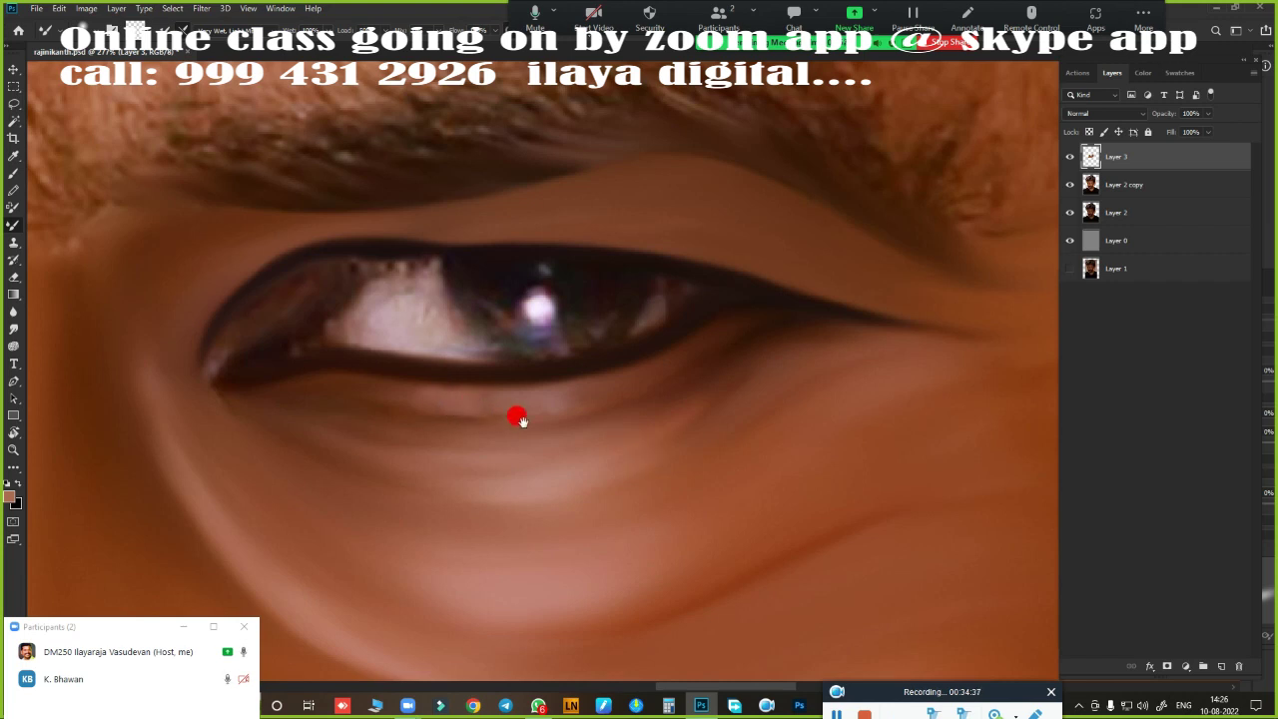
# - Adjust the zoom and pan to bring the upper eye and brow into view
pyautogui.scroll(-1, 516, 416)
pyautogui.scroll(-1, 622, 427)
pyautogui.scroll(-5, 622, 427)
pyautogui.scroll(1, 639, 422)
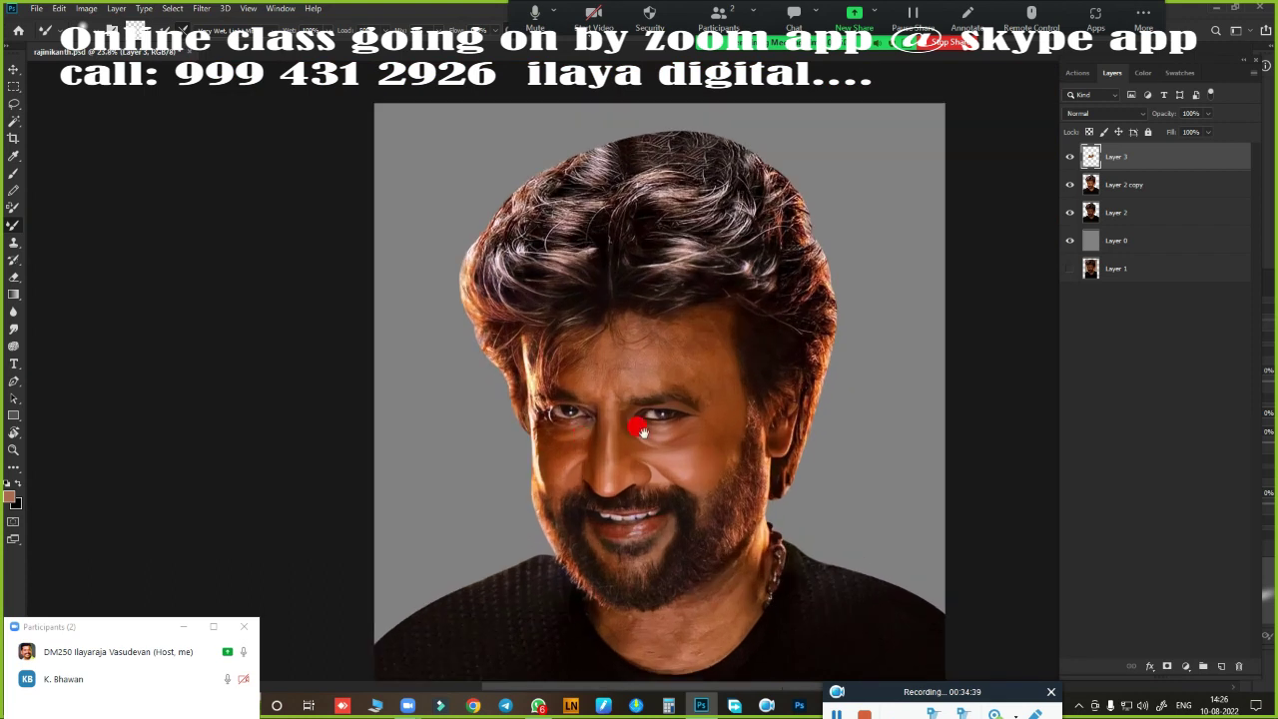
pyautogui.scroll(2, 685, 415)
pyautogui.scroll(1, 684, 415)
pyautogui.scroll(1, 542, 330)
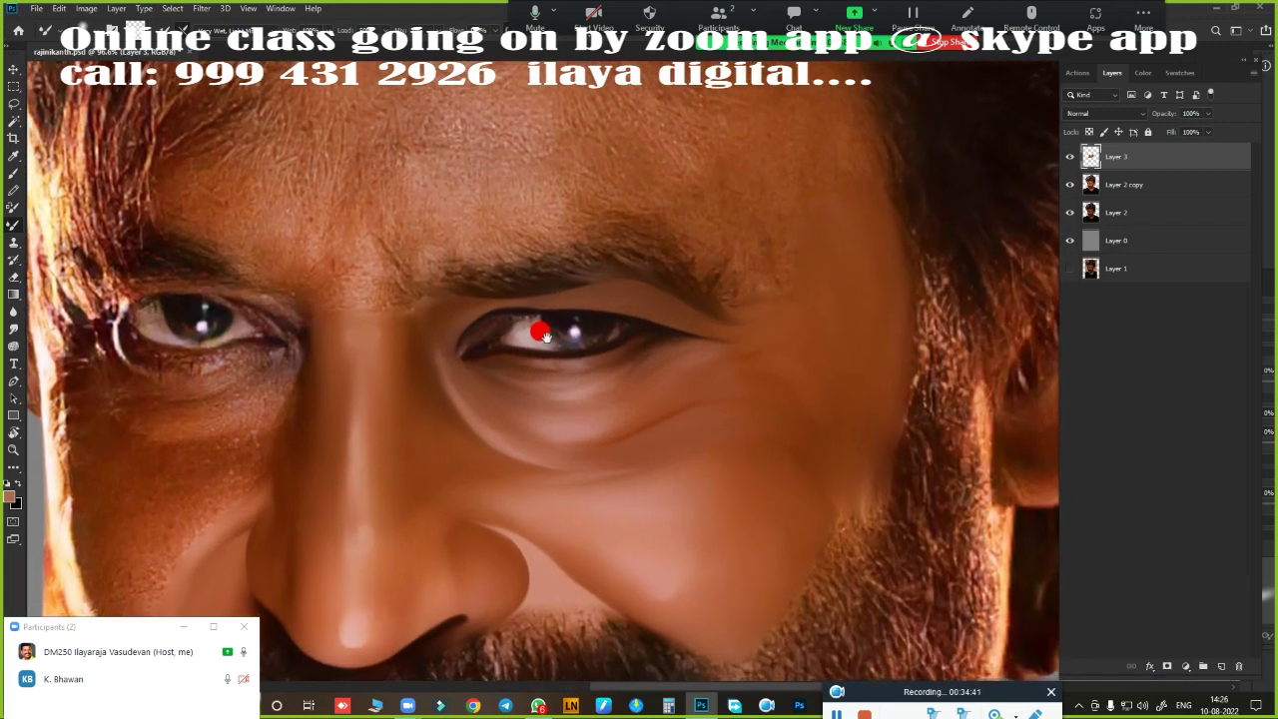
pyautogui.scroll(3, 629, 408)
pyautogui.scroll(-2, 631, 409)
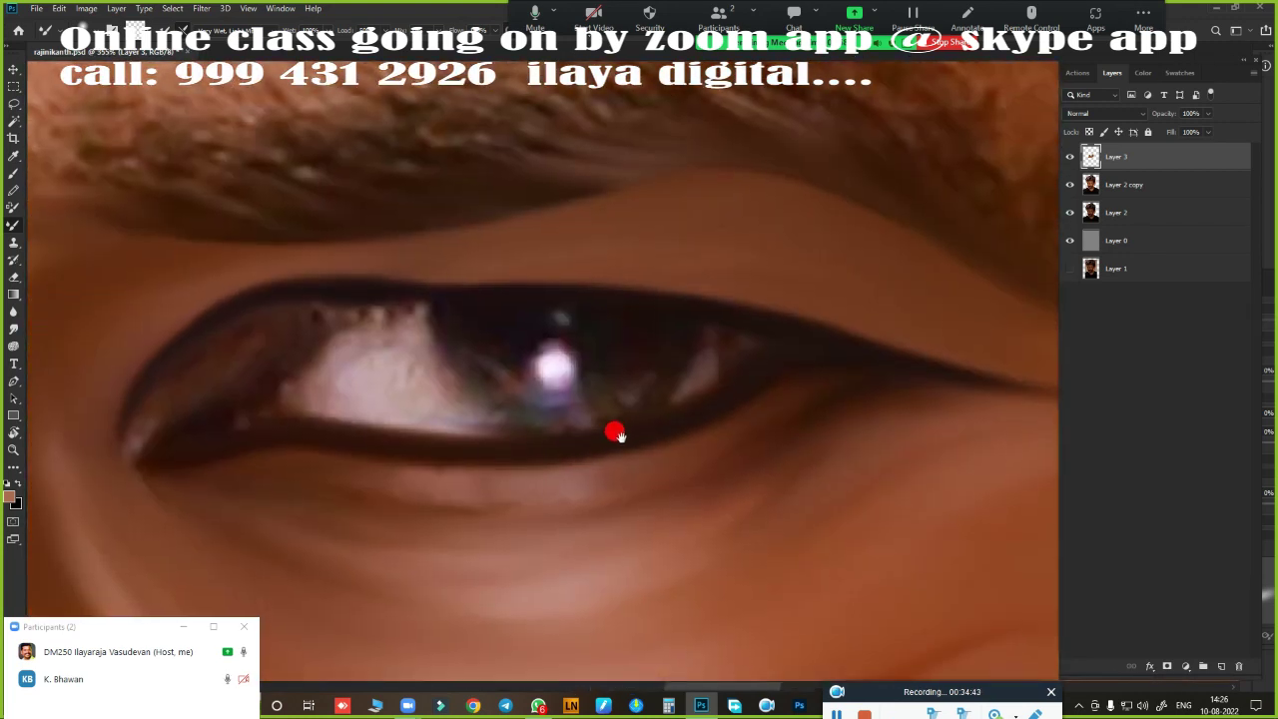
pyautogui.scroll(2, 622, 402)
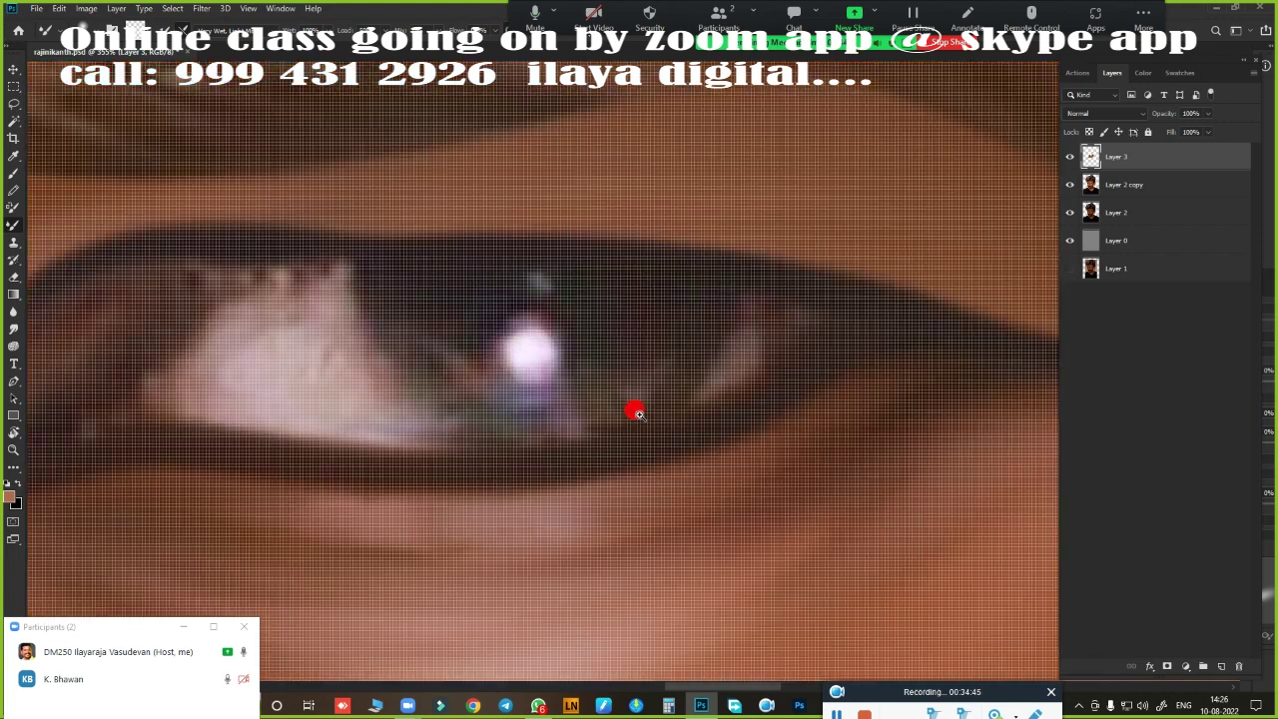
pyautogui.scroll(-2, 633, 410)
pyautogui.scroll(-1, 665, 405)
pyautogui.moveTo(702, 399); pyautogui.dragTo(585, 356)
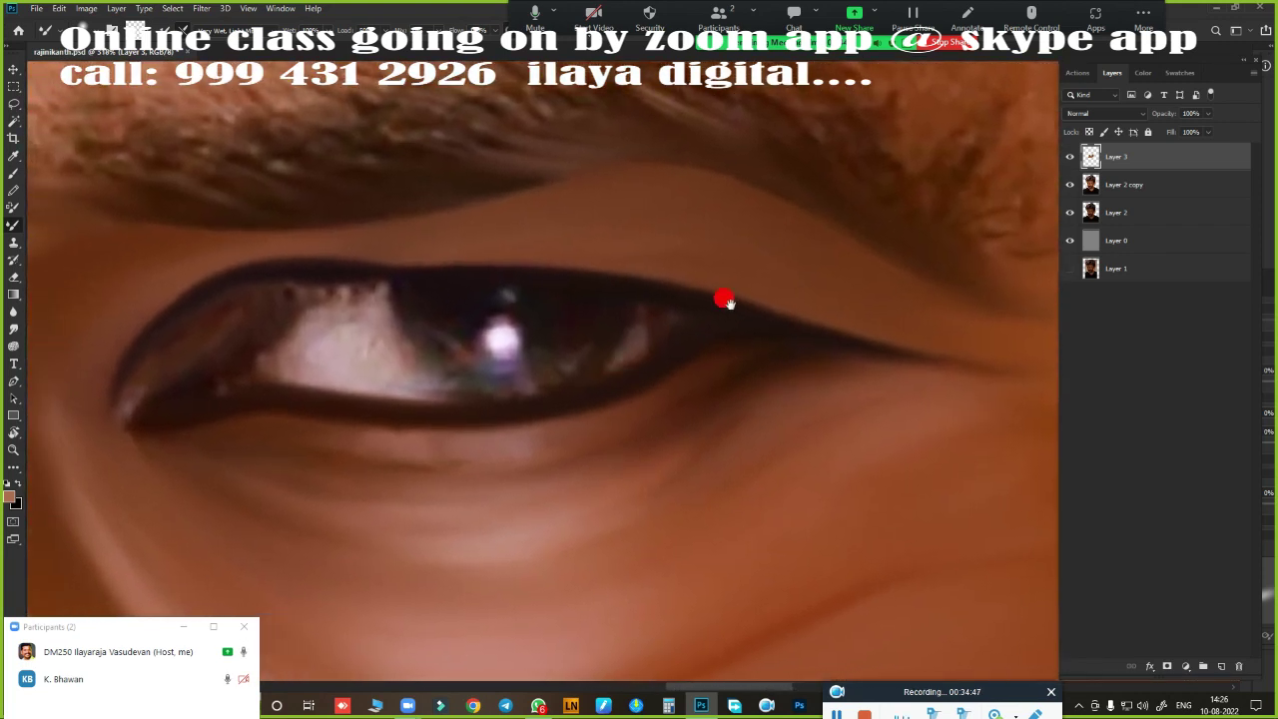
pyautogui.click(1069, 157)
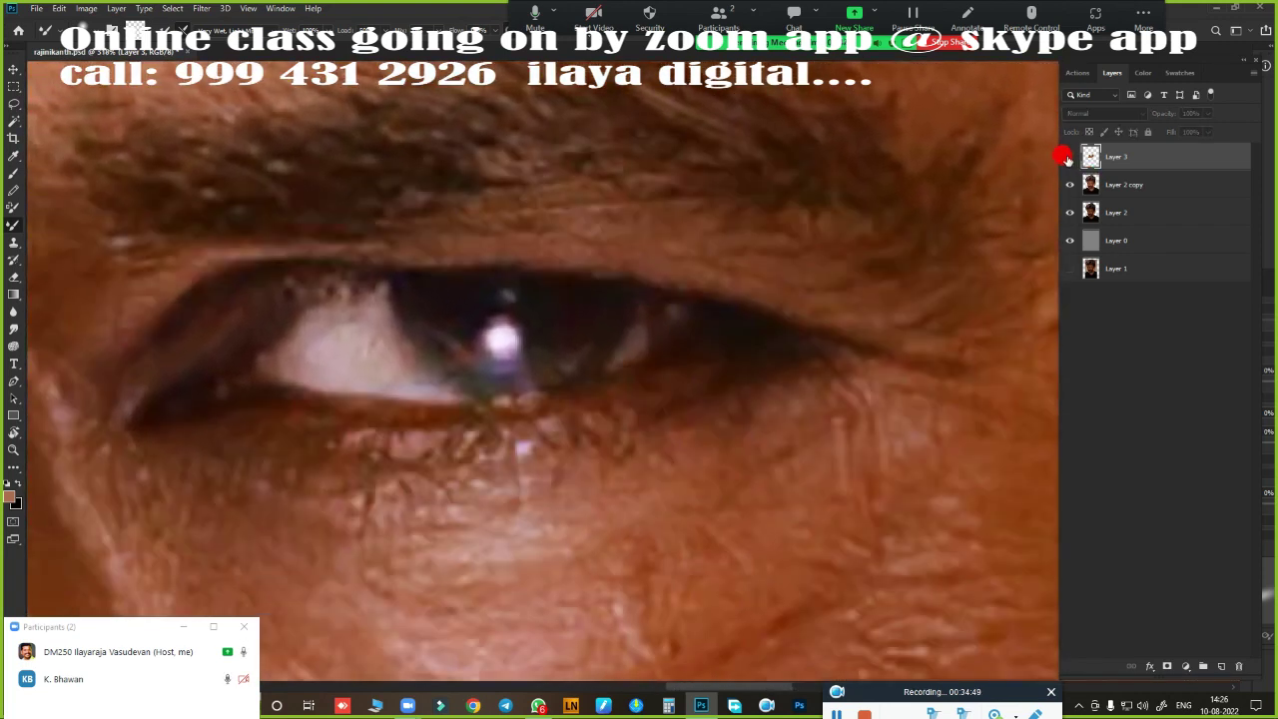
pyautogui.click(1069, 157)
pyautogui.click(1069, 157)
pyautogui.click(1069, 157)
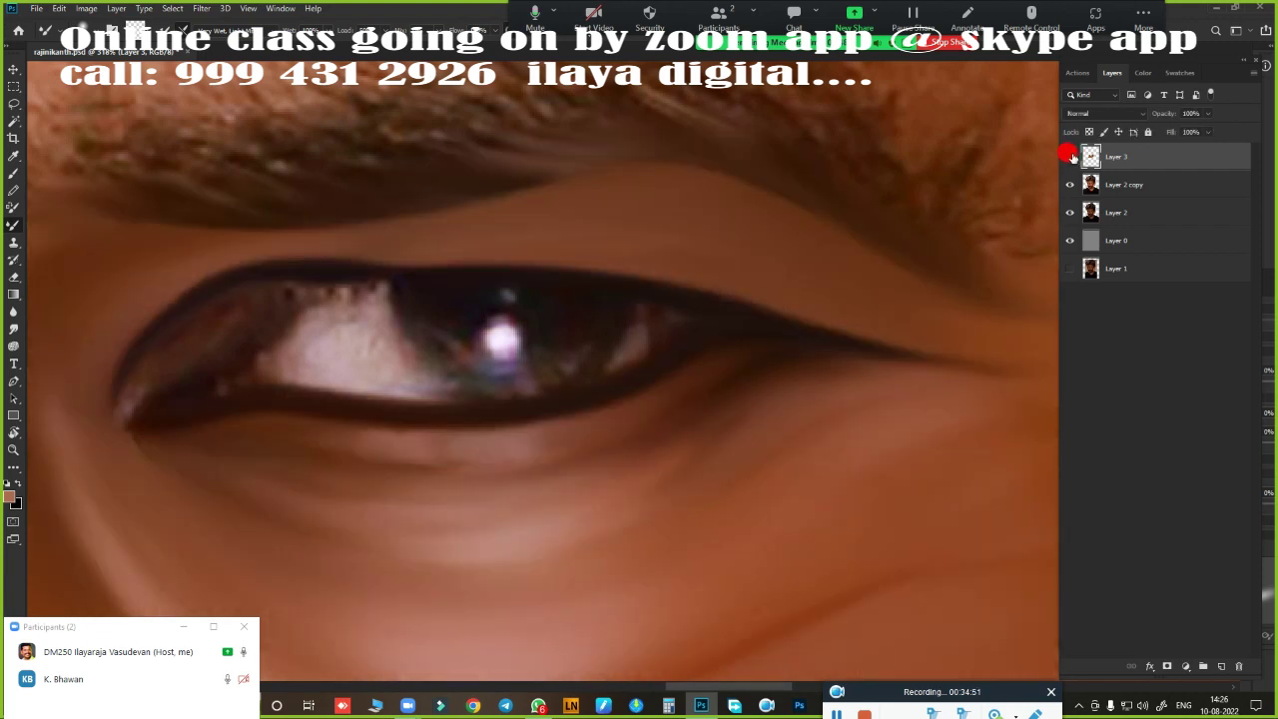
pyautogui.click(1069, 157)
pyautogui.scroll(-3, 859, 319)
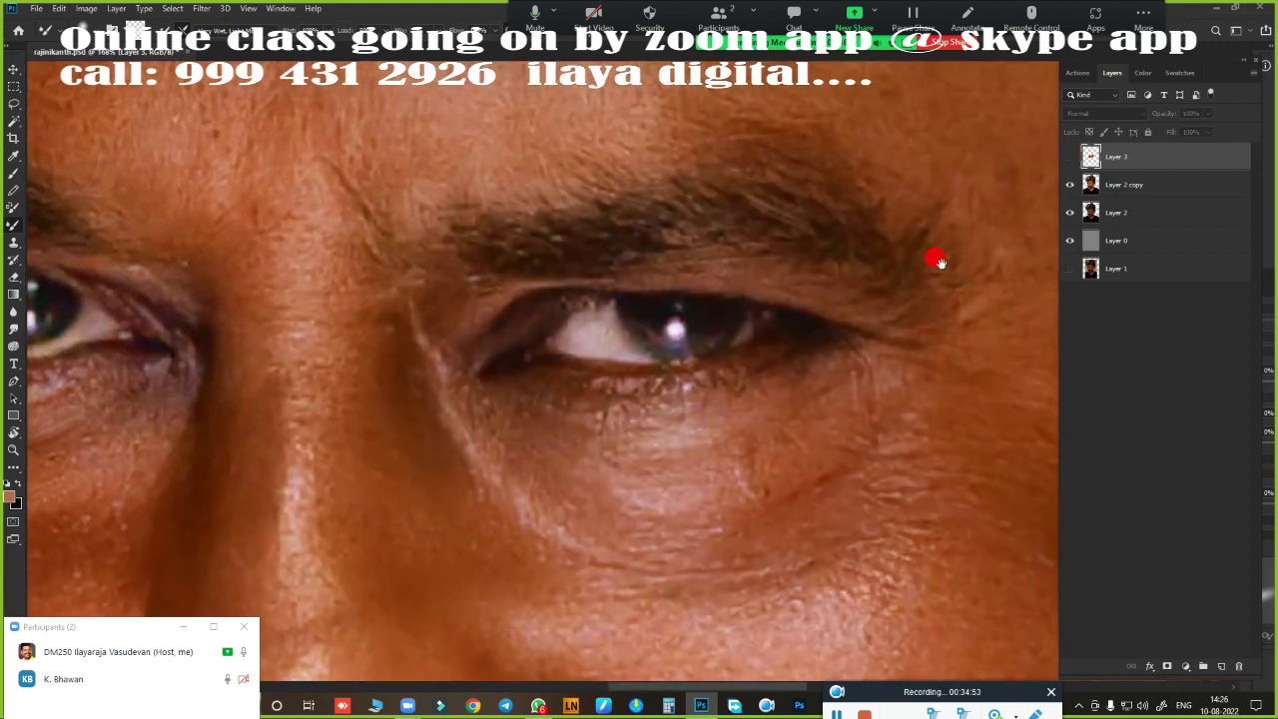
pyautogui.scroll(1, 829, 325)
pyautogui.scroll(1, 785, 366)
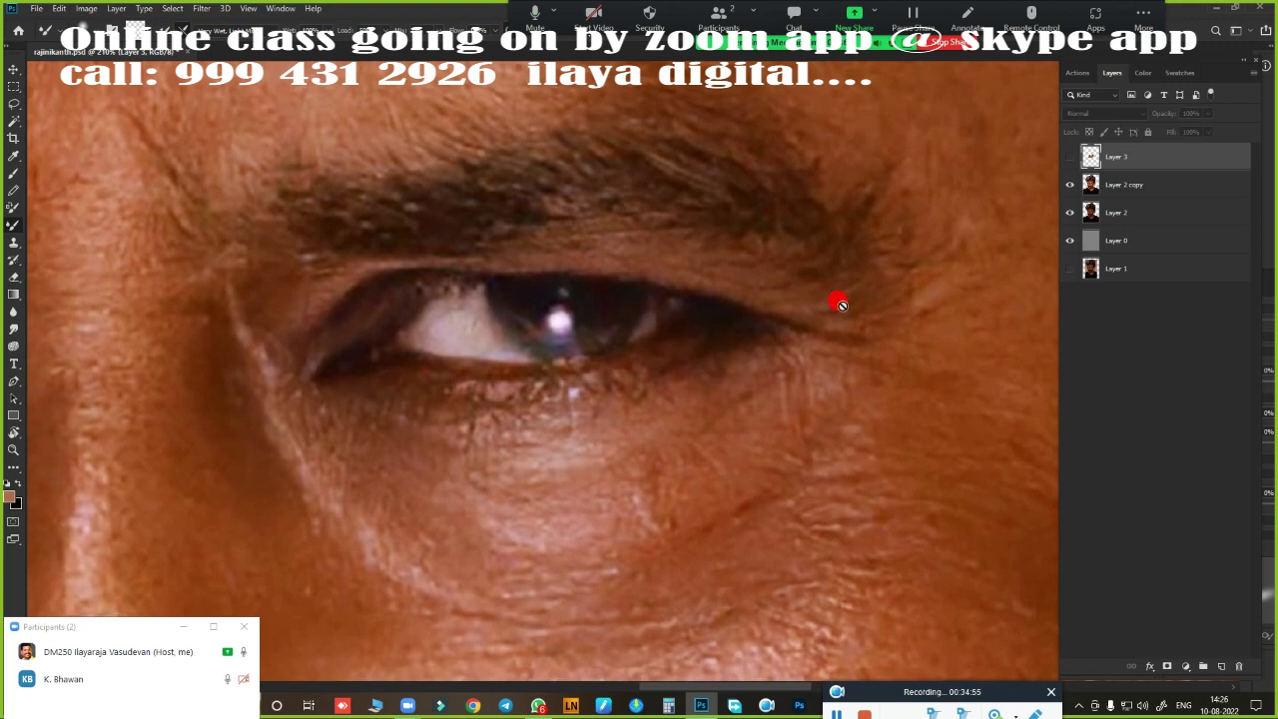
pyautogui.click(1069, 156)
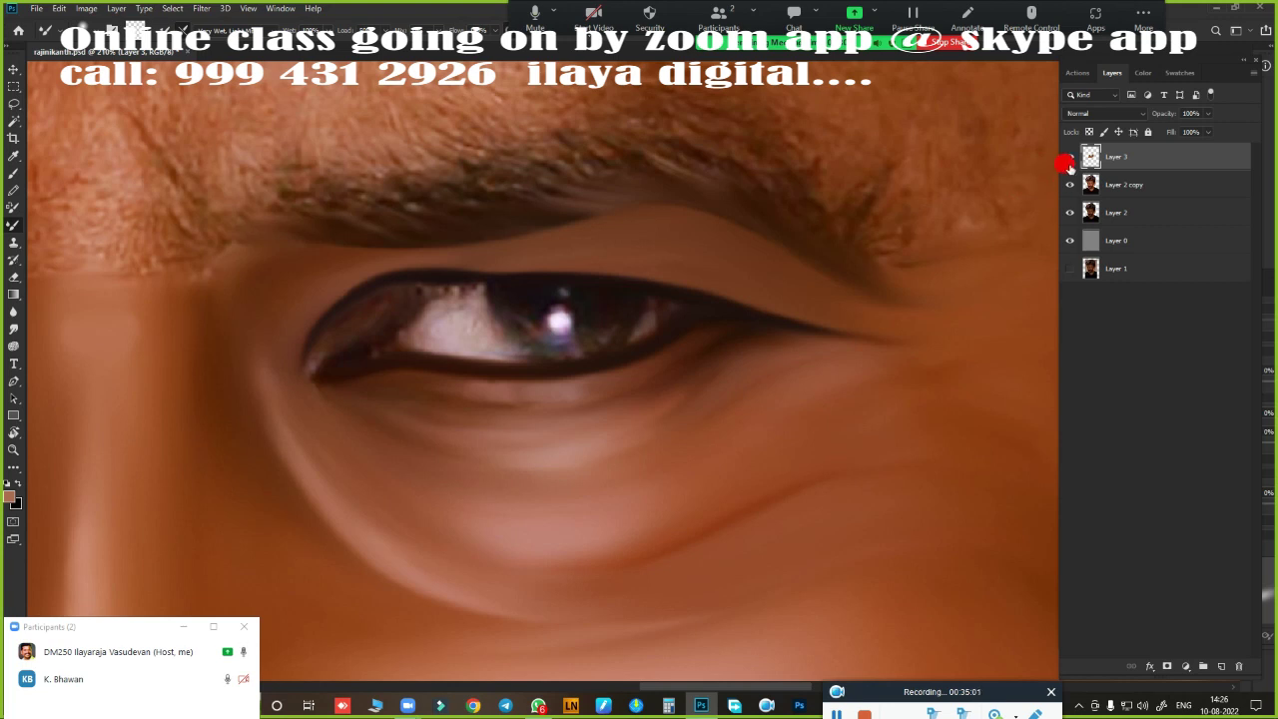
pyautogui.click(1069, 156)
pyautogui.click(1069, 157)
pyautogui.click(1069, 157)
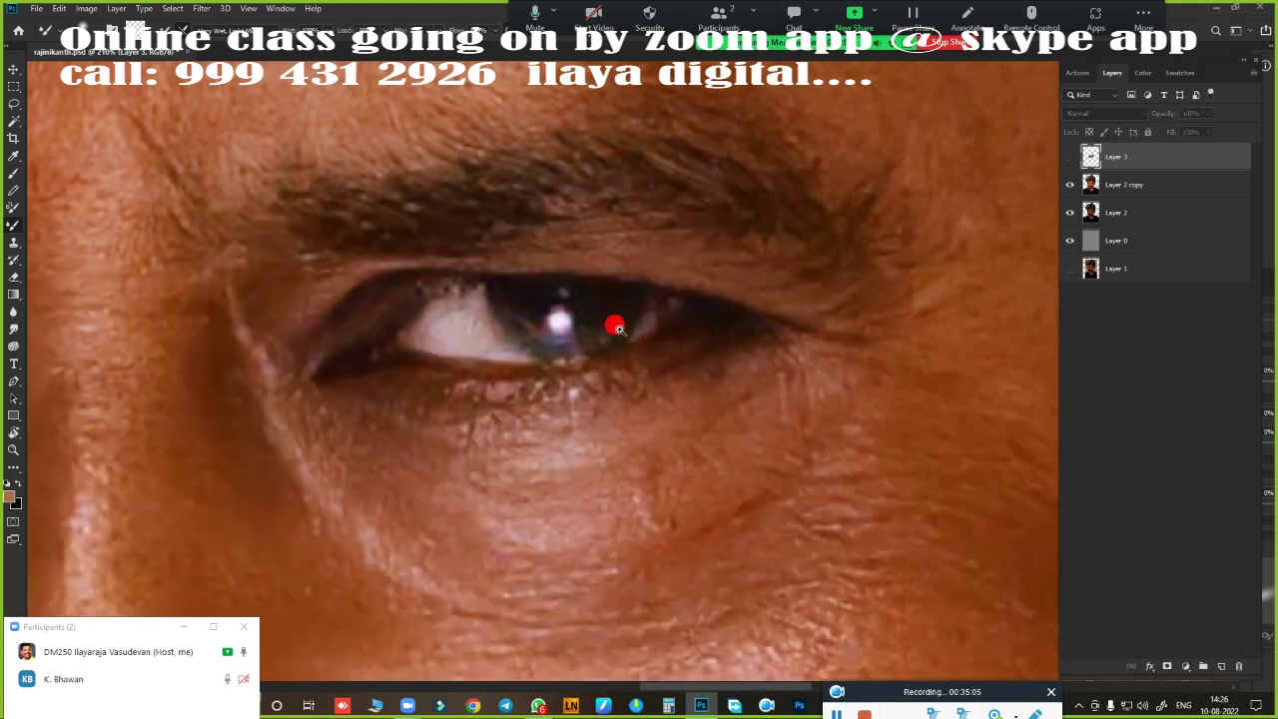
pyautogui.scroll(3, 617, 327)
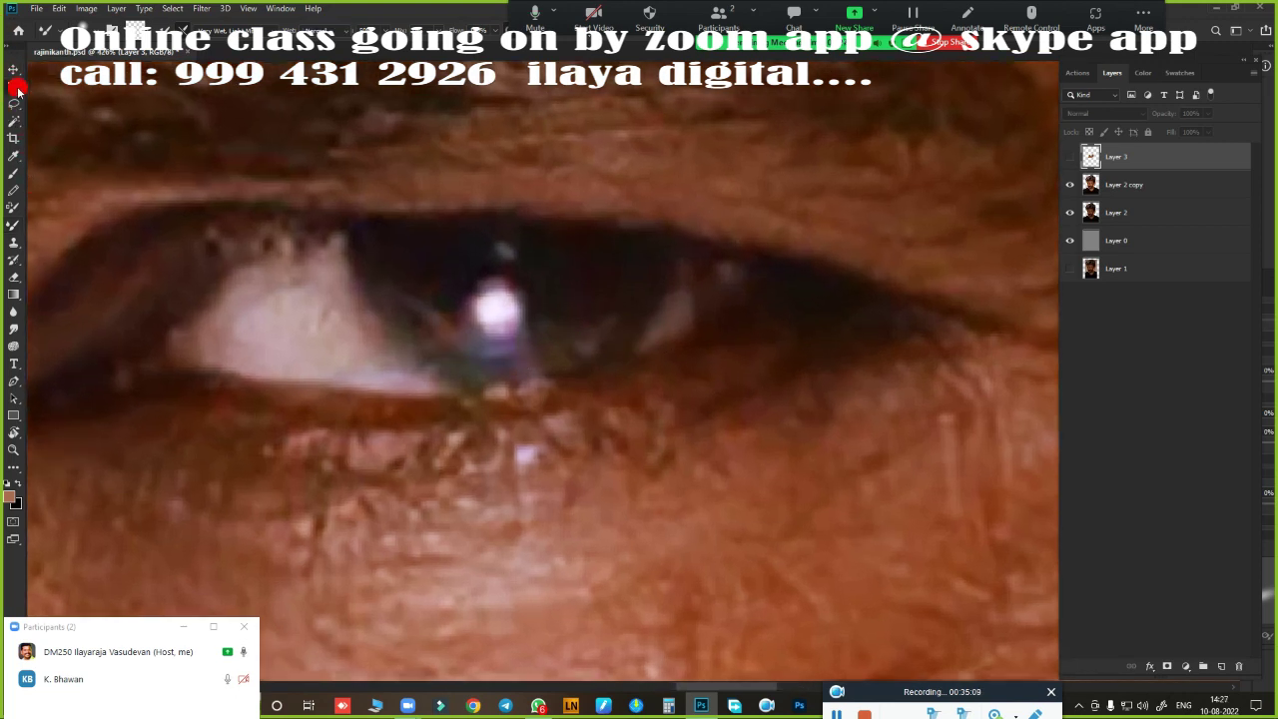
# - Place a circular elliptical-marquee selection over the iris and make Layer 3 visible
pyautogui.click(18, 90)
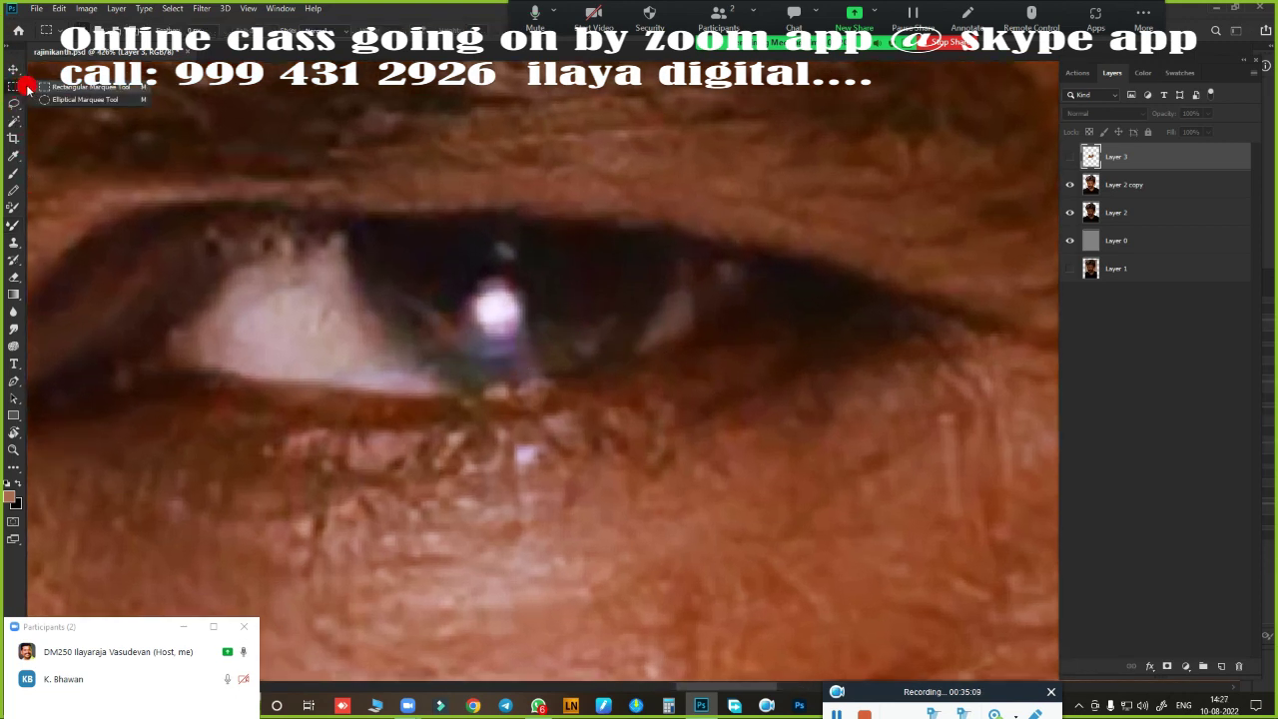
pyautogui.click(94, 101)
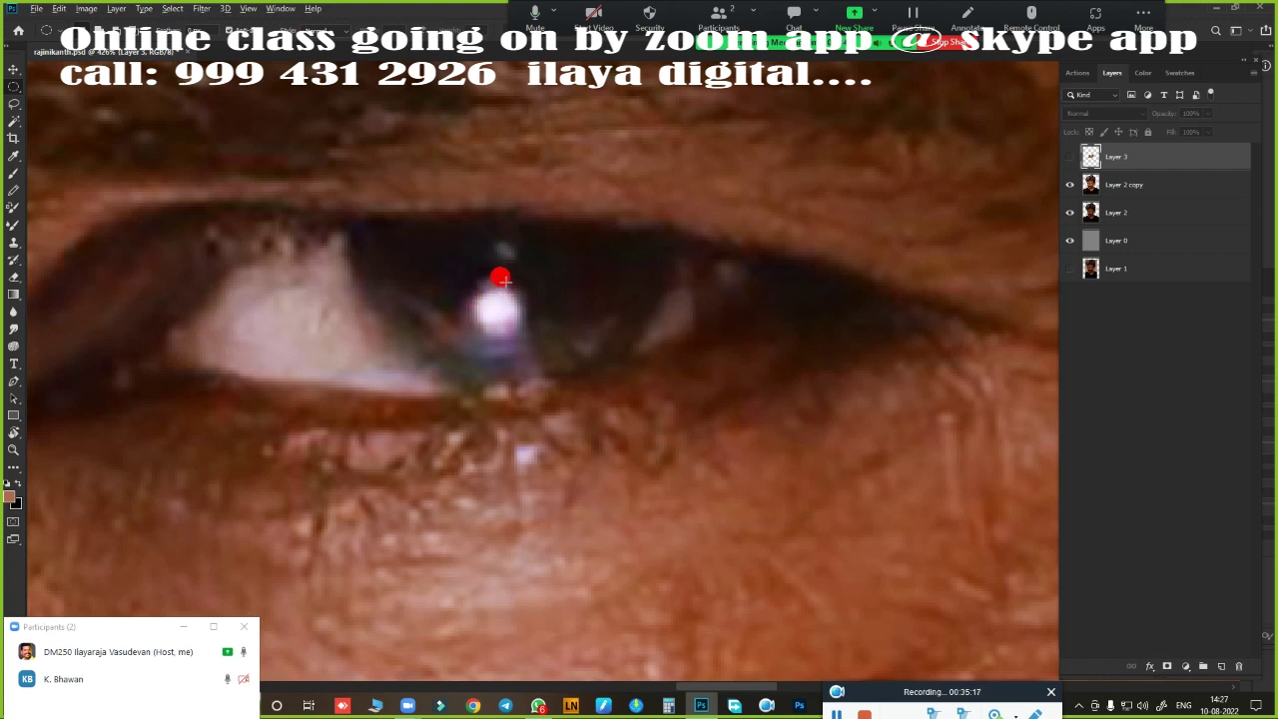
pyautogui.moveTo(502, 277); pyautogui.dragTo(671, 428)
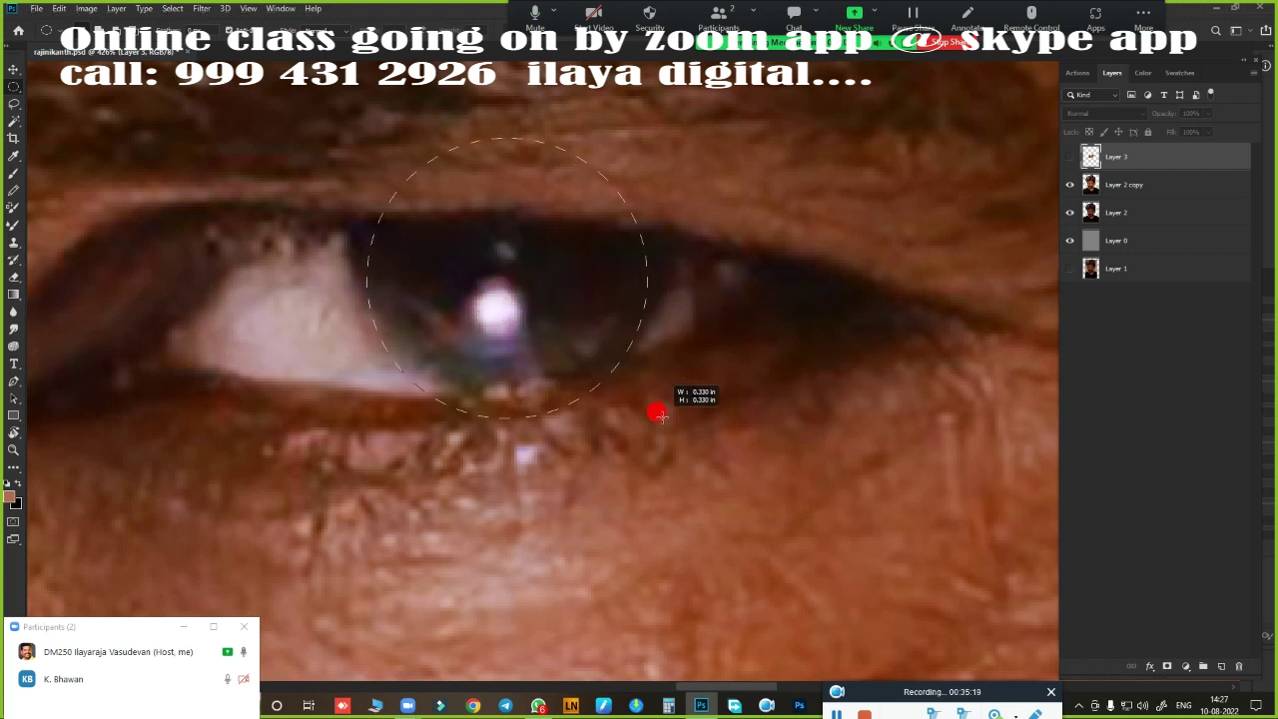
pyautogui.moveTo(671, 427); pyautogui.dragTo(677, 427)
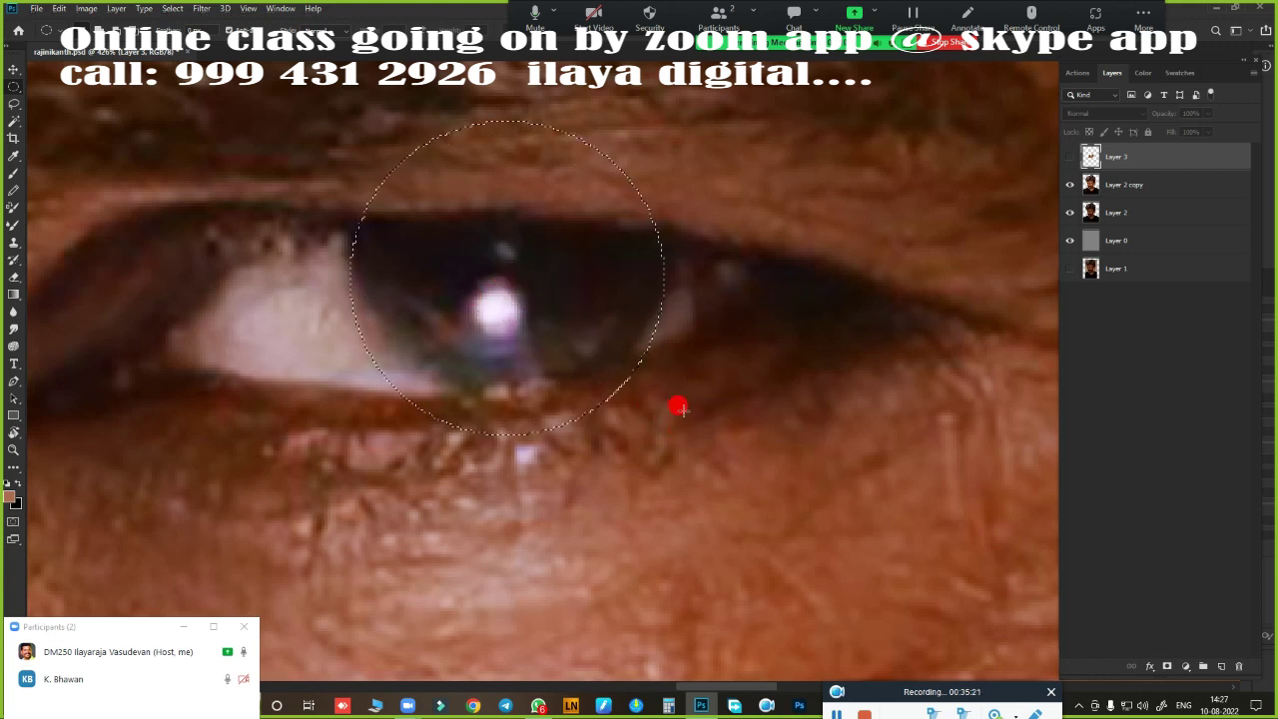
pyautogui.press('Up')
pyautogui.press('Up')
pyautogui.press('Up')
pyautogui.press('Up')
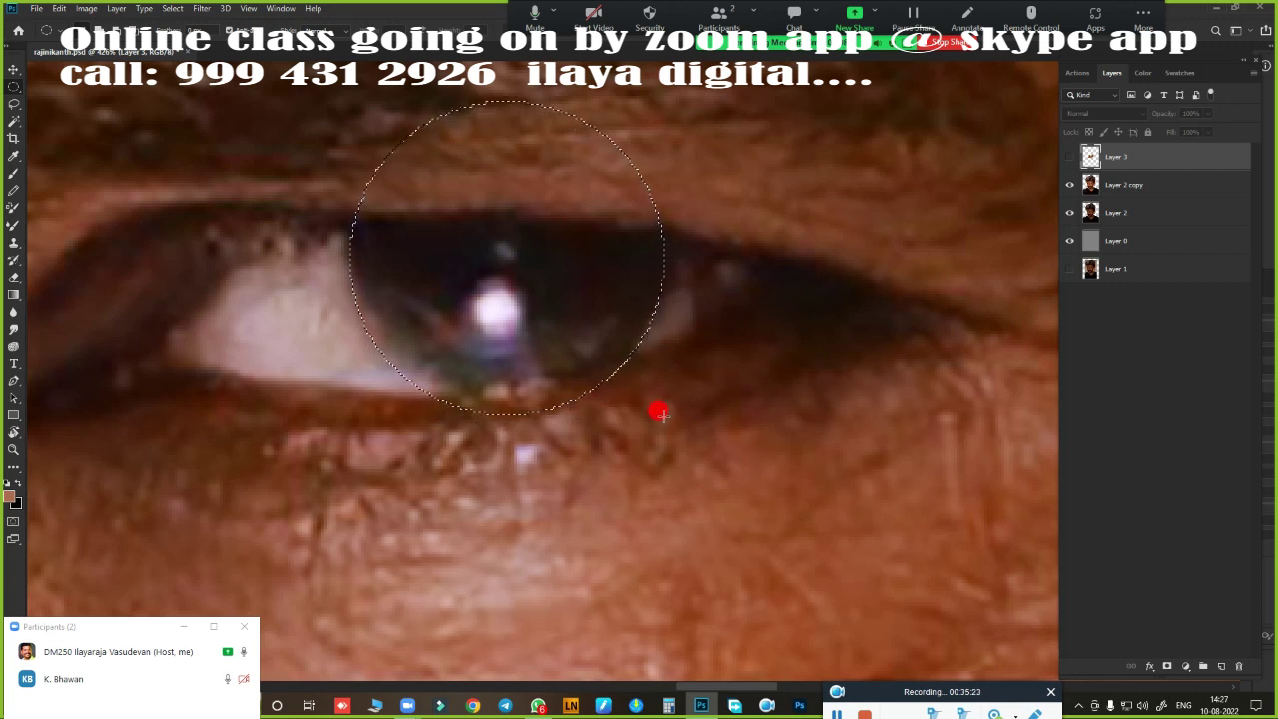
pyautogui.press('Up')
pyautogui.press('Up')
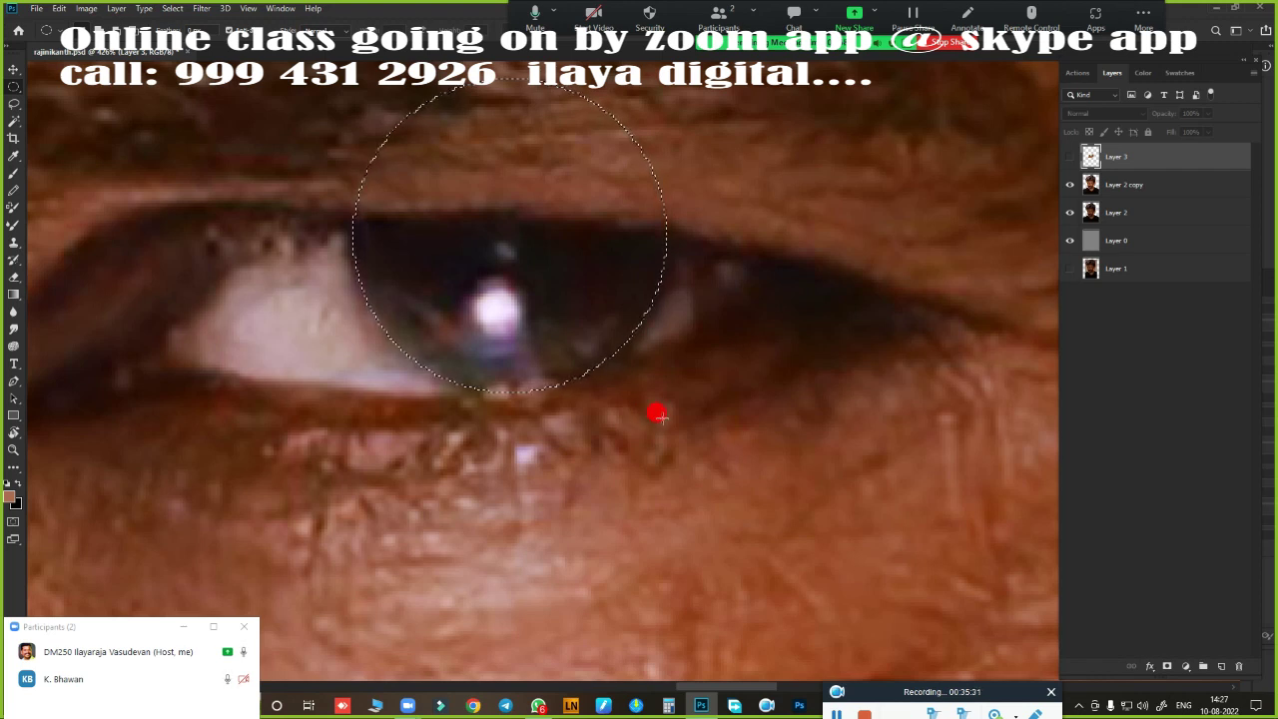
pyautogui.click(1069, 156)
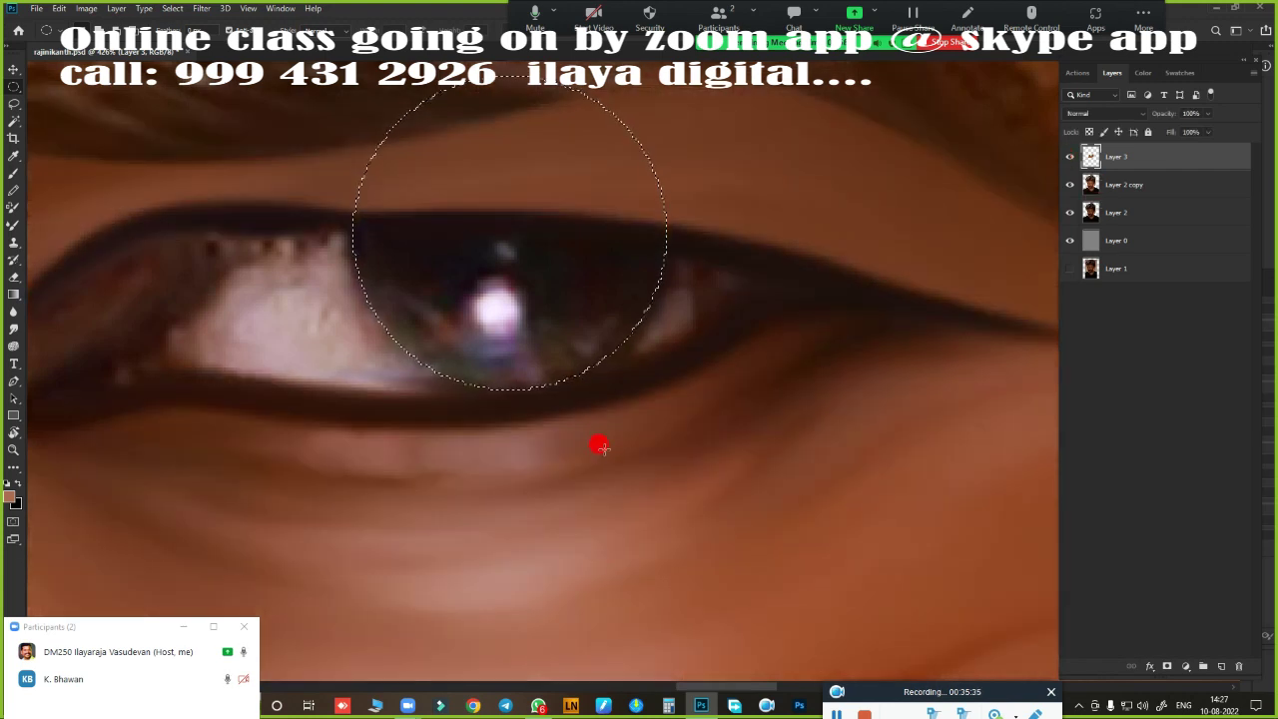
# - Burn the iris to solid near-black inside the circular selection, then hide Layer 3
pyautogui.press('o')
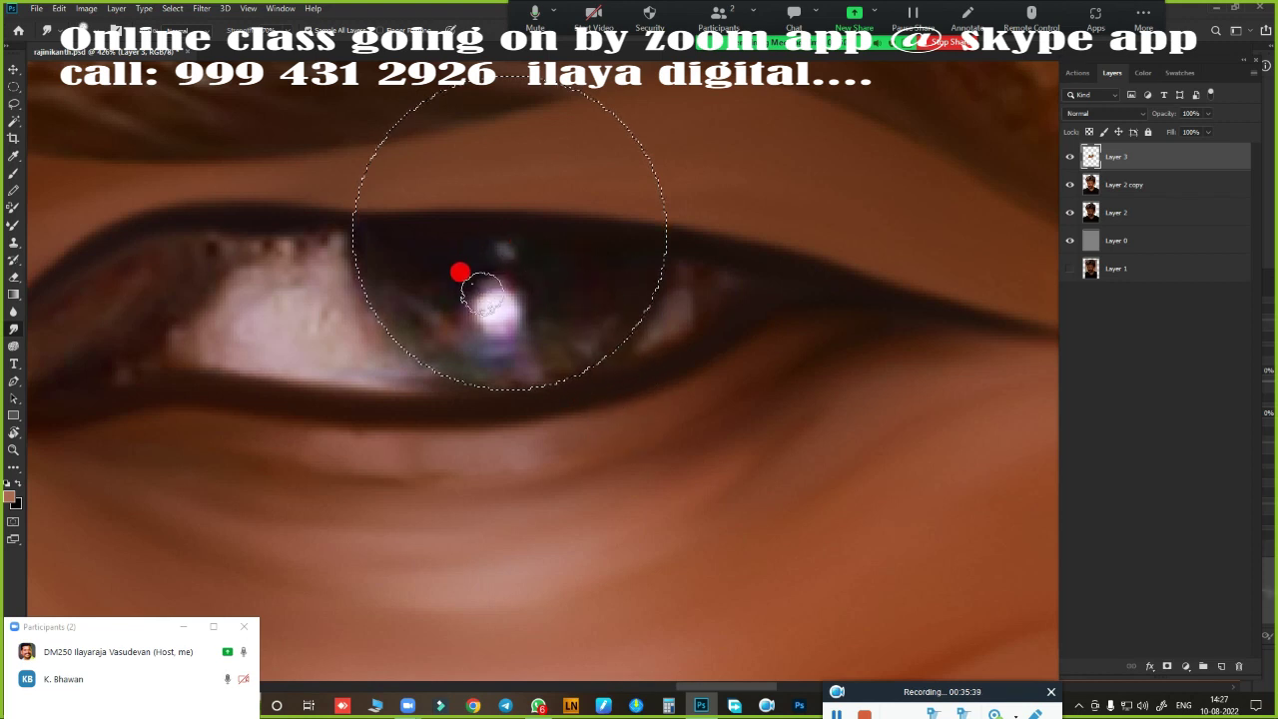
pyautogui.moveTo(551, 282)
pyautogui.mouseDown()
pyautogui.moveTo(499, 286)
pyautogui.moveTo(518, 265)
pyautogui.moveTo(529, 291)
pyautogui.moveTo(570, 301)
pyautogui.moveTo(399, 256)
pyautogui.moveTo(393, 336)
pyautogui.moveTo(479, 333)
pyautogui.moveTo(461, 301)
pyautogui.moveTo(553, 322)
pyautogui.moveTo(536, 322)
pyautogui.moveTo(530, 277)
pyautogui.moveTo(612, 308)
pyautogui.moveTo(497, 251)
pyautogui.moveTo(585, 239)
pyautogui.moveTo(410, 301)
pyautogui.moveTo(453, 285)
pyautogui.moveTo(450, 313)
pyautogui.moveTo(585, 288)
pyautogui.moveTo(473, 335)
pyautogui.moveTo(586, 311)
pyautogui.mouseUp()
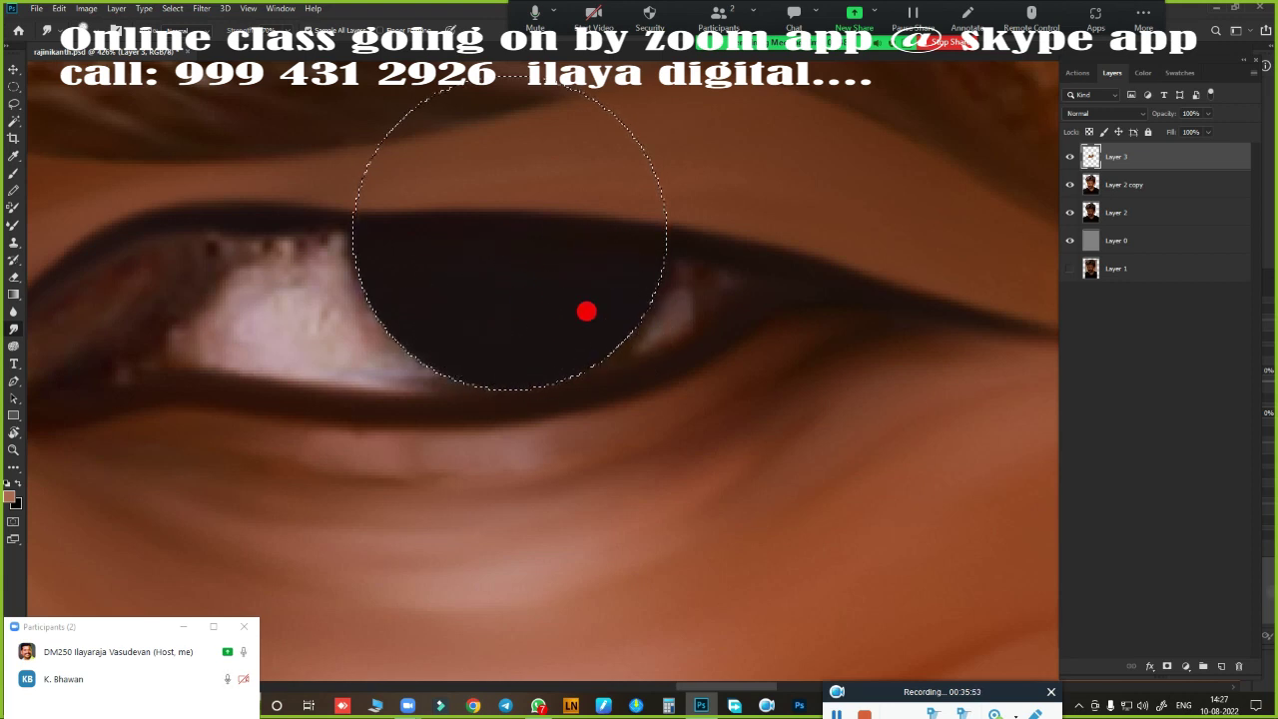
pyautogui.moveTo(506, 284)
pyautogui.mouseDown()
pyautogui.moveTo(328, 265)
pyautogui.moveTo(568, 260)
pyautogui.moveTo(430, 251)
pyautogui.moveTo(487, 251)
pyautogui.moveTo(556, 291)
pyautogui.mouseUp()
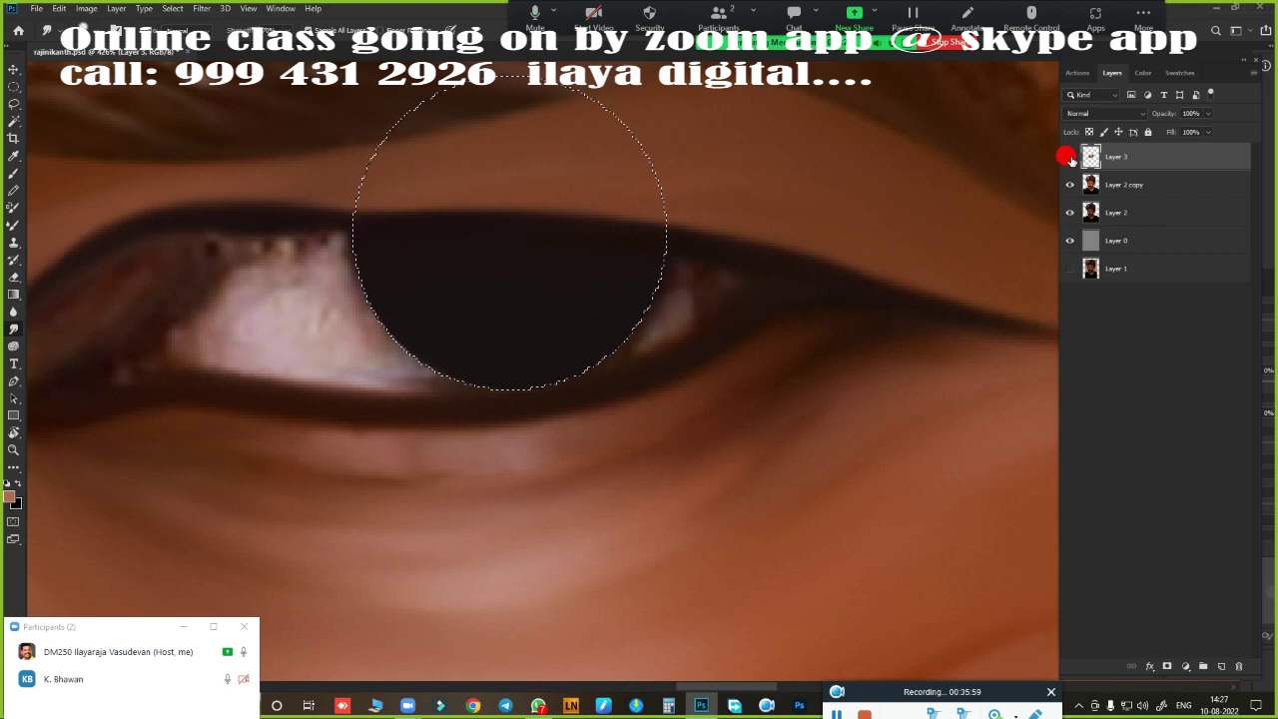
pyautogui.click(1069, 157)
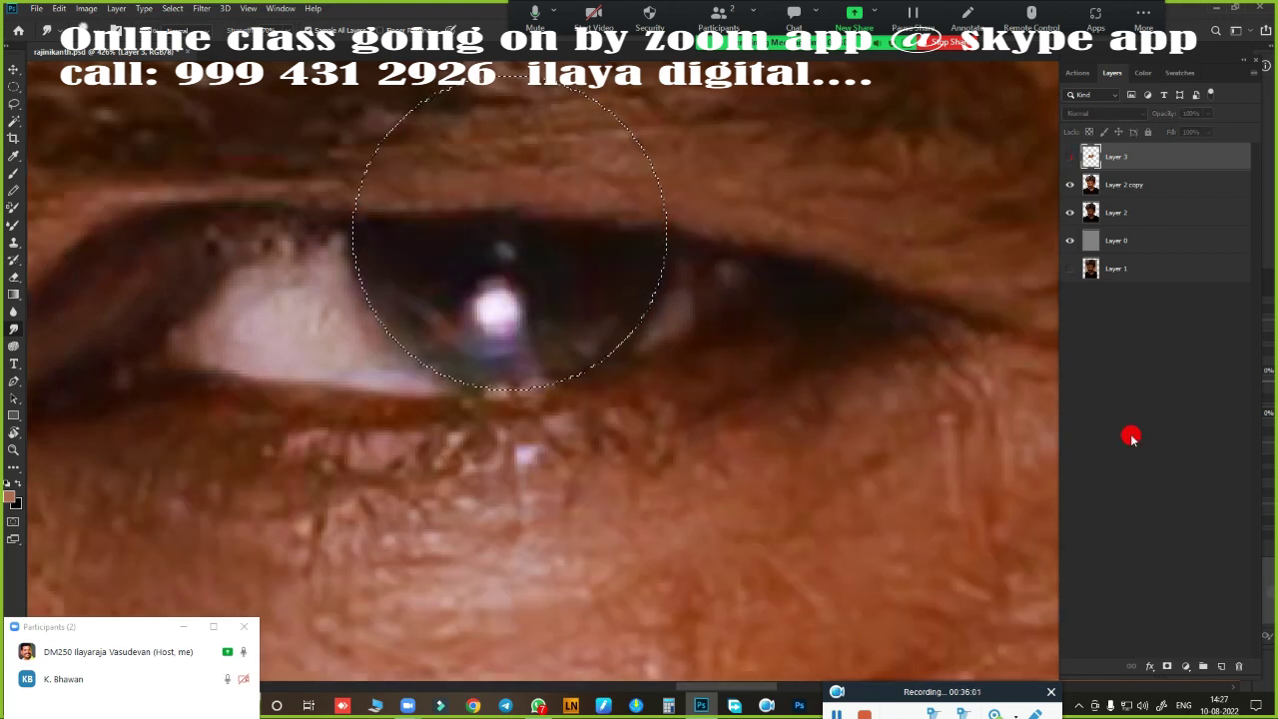
# - Add a new Layer 4 and toggle Layer 3 to compare, leaving it visible
pyautogui.click(1220, 666)
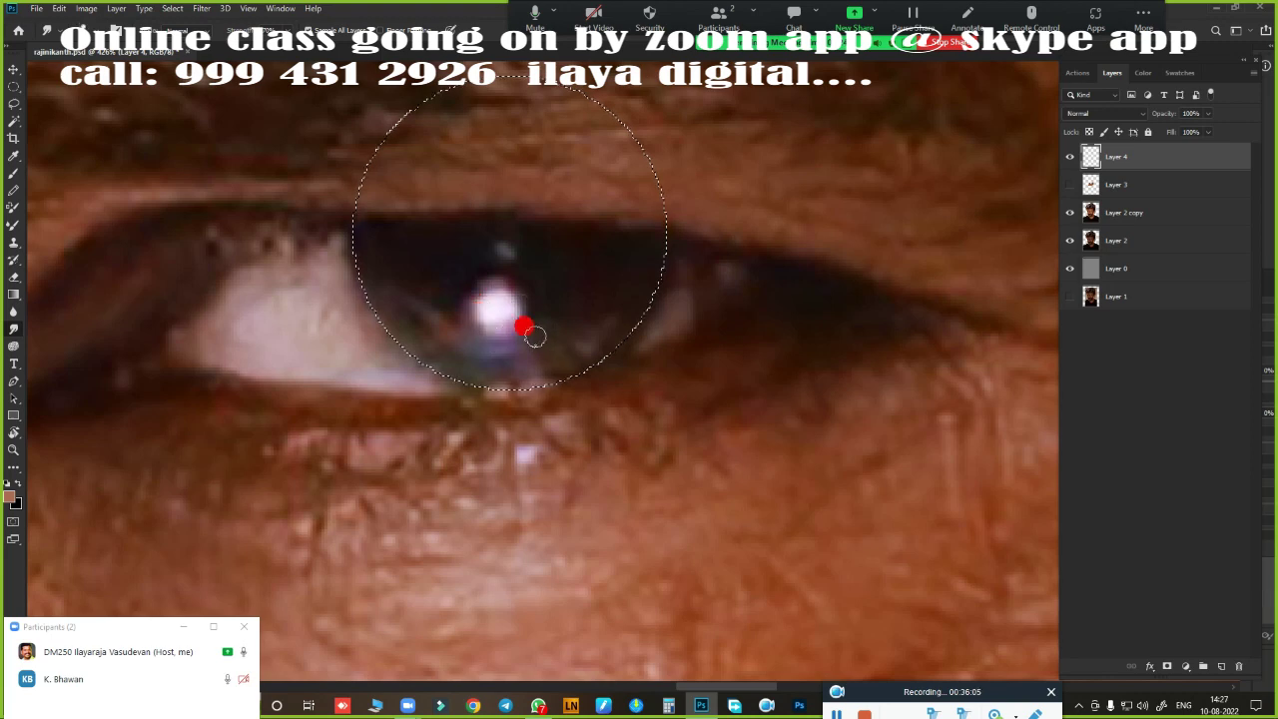
pyautogui.scroll(3, 535, 337)
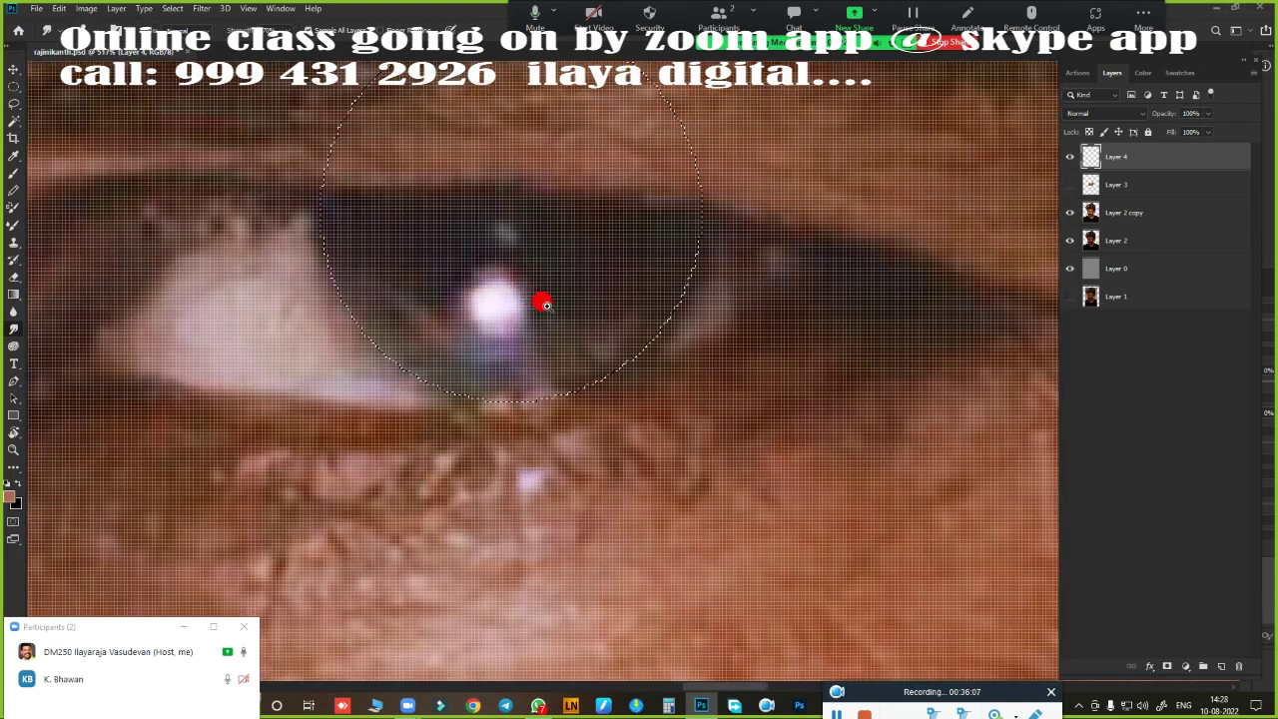
pyautogui.scroll(-2, 502, 357)
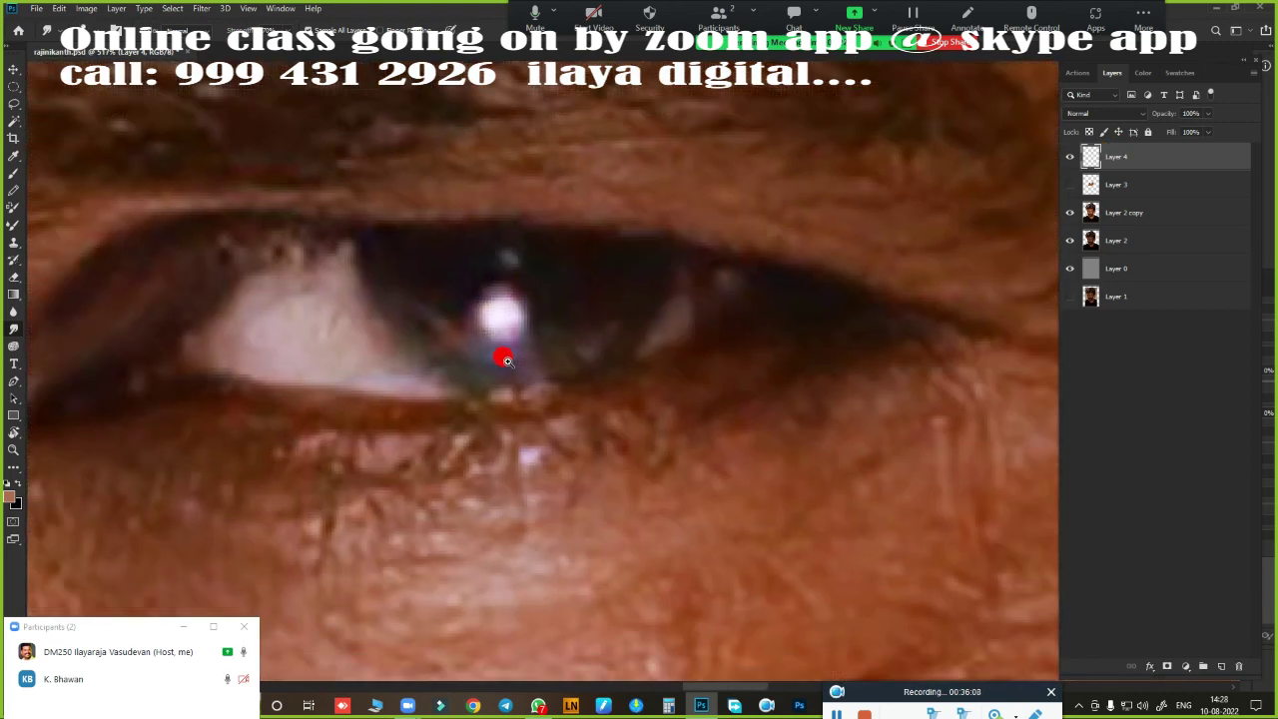
pyautogui.click(1068, 186)
pyautogui.click(1068, 186)
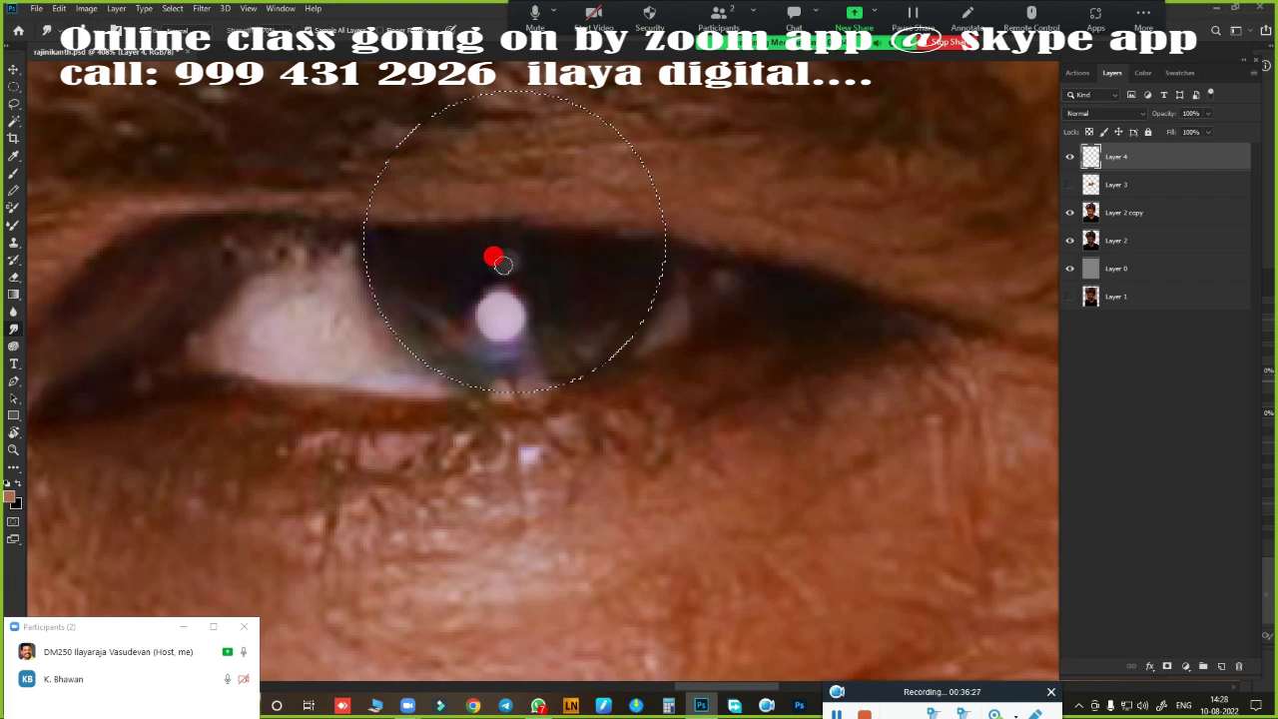
pyautogui.click(1069, 185)
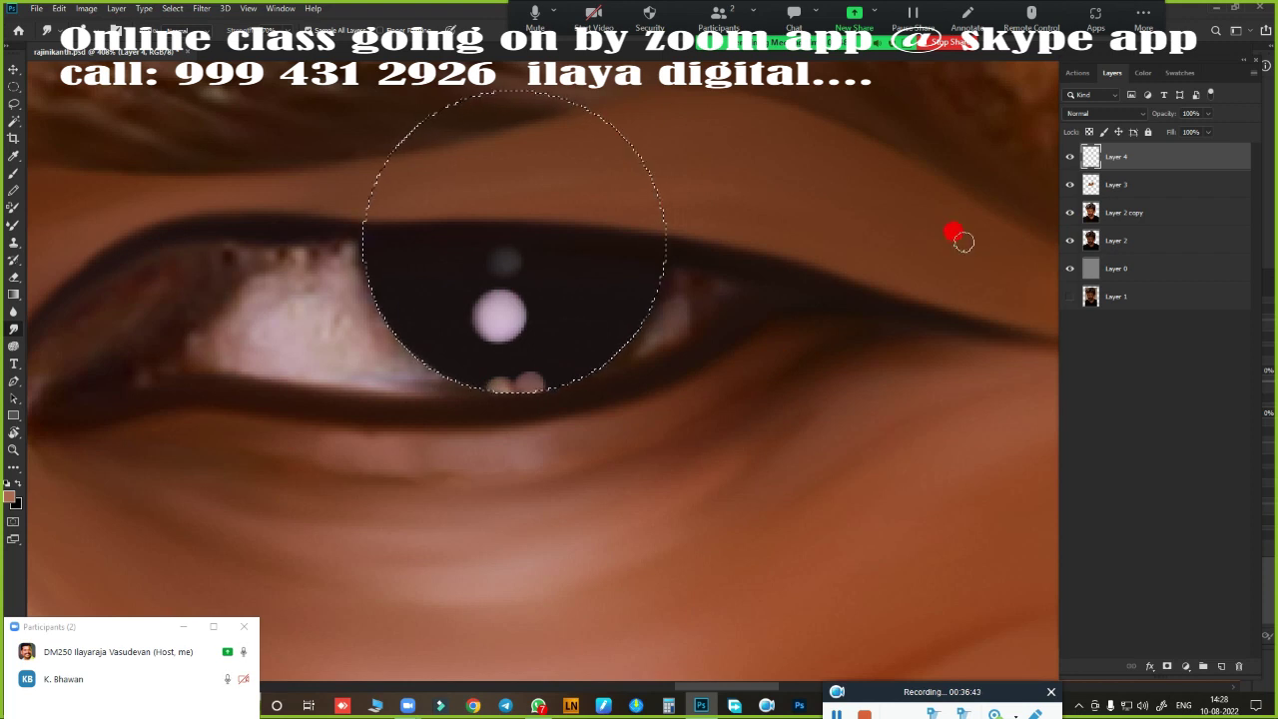
# - Feather the selection, then dodge the eye white left and right of the iris brighter
pyautogui.hotkey('shift', 'F6')
pyautogui.press('Return')
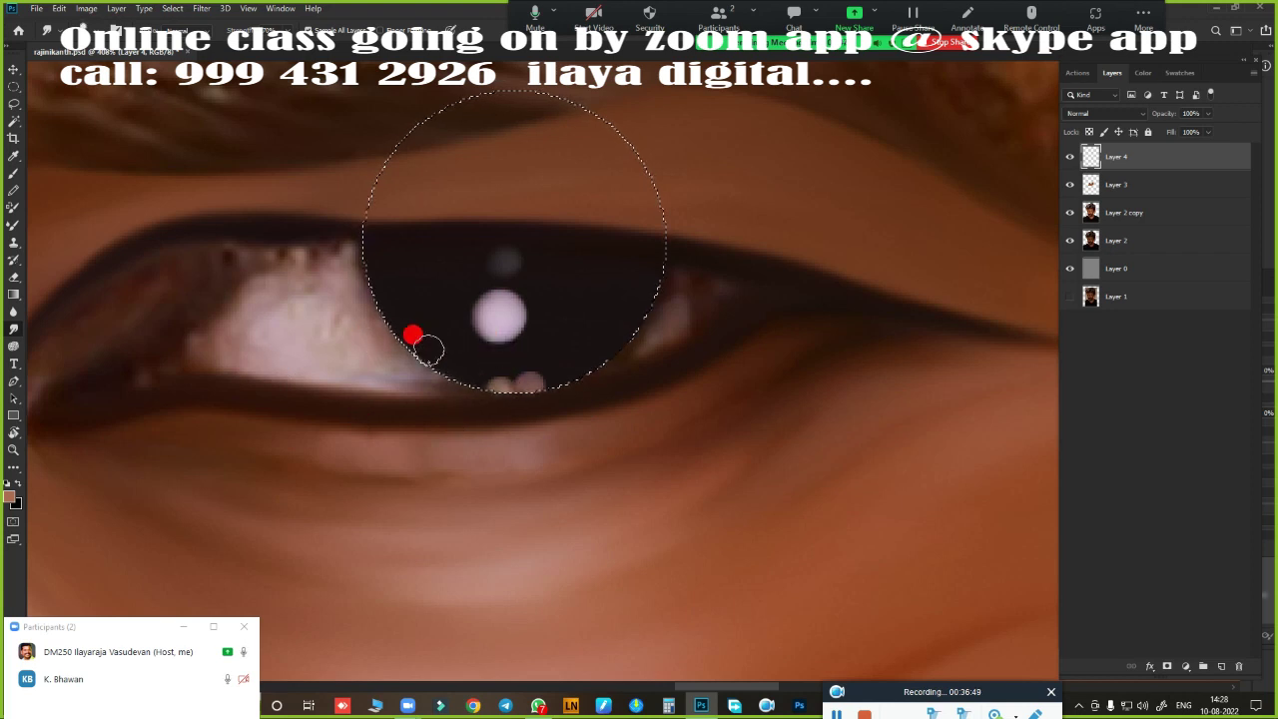
pyautogui.moveTo(256, 312); pyautogui.dragTo(330, 243)
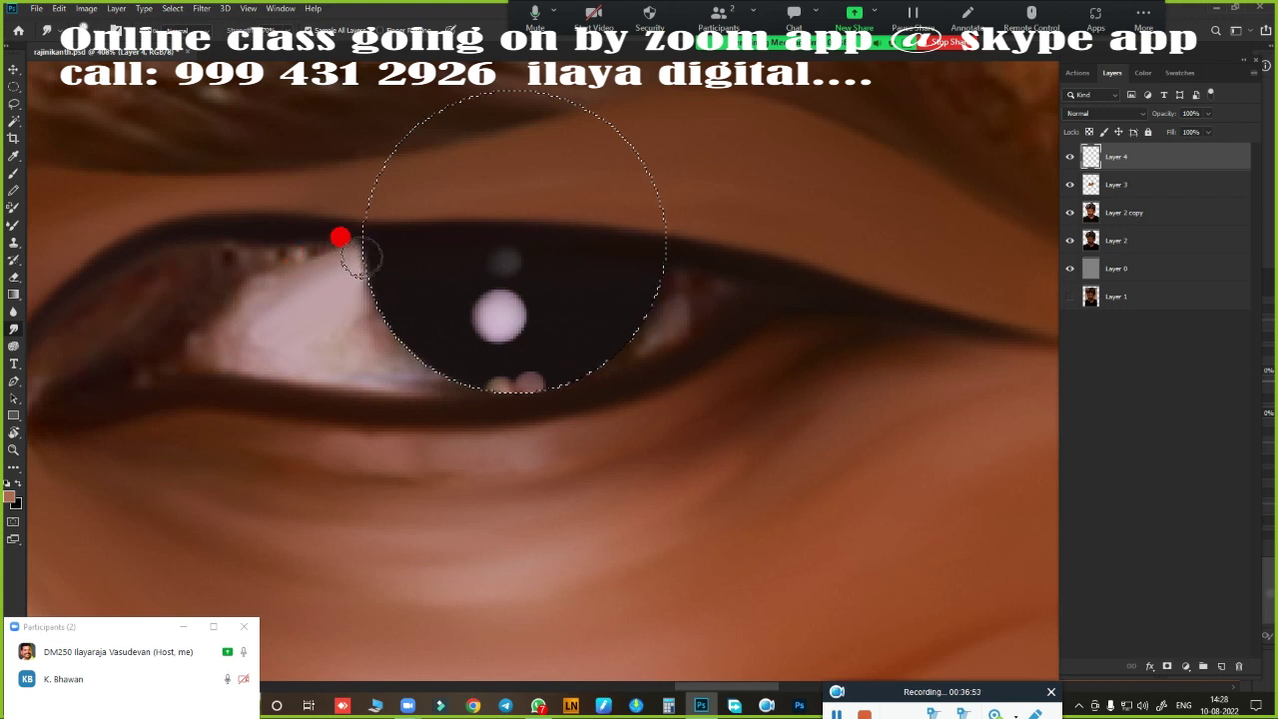
pyautogui.moveTo(302, 304)
pyautogui.mouseDown()
pyautogui.moveTo(369, 334)
pyautogui.moveTo(361, 358)
pyautogui.moveTo(429, 359)
pyautogui.mouseUp()
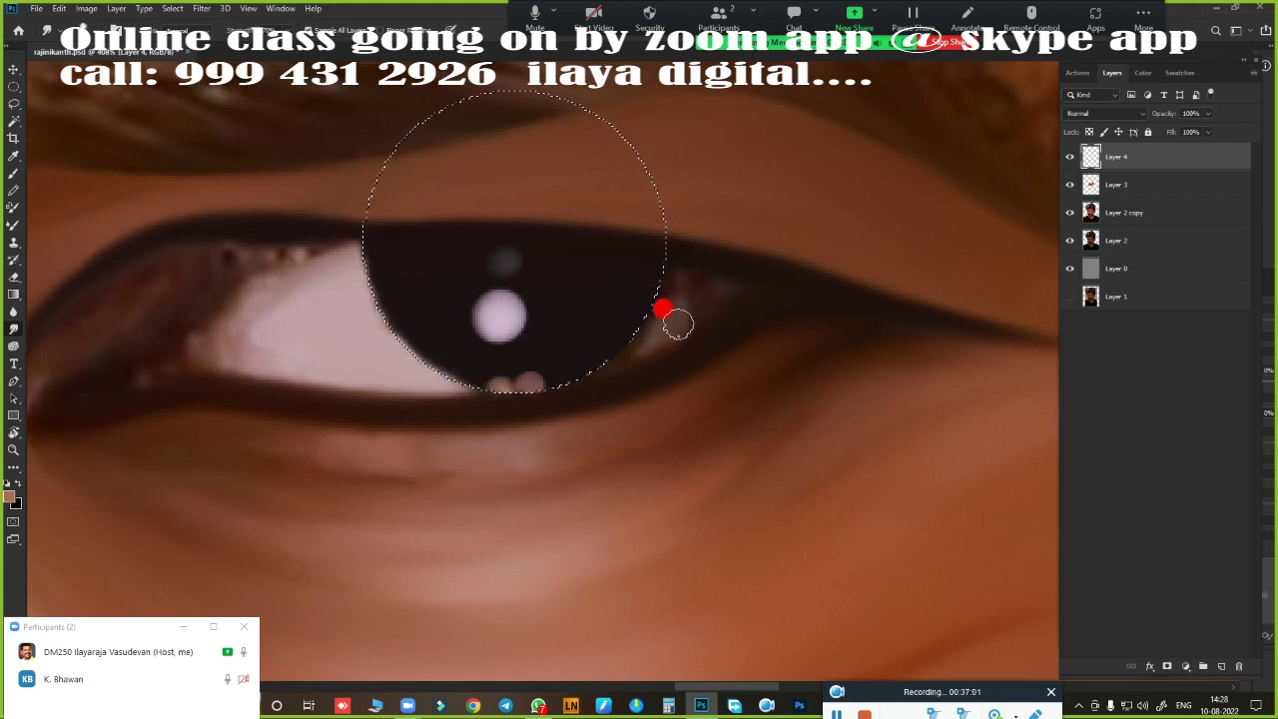
pyautogui.moveTo(677, 323)
pyautogui.mouseDown()
pyautogui.moveTo(693, 313)
pyautogui.moveTo(680, 318)
pyautogui.mouseUp()
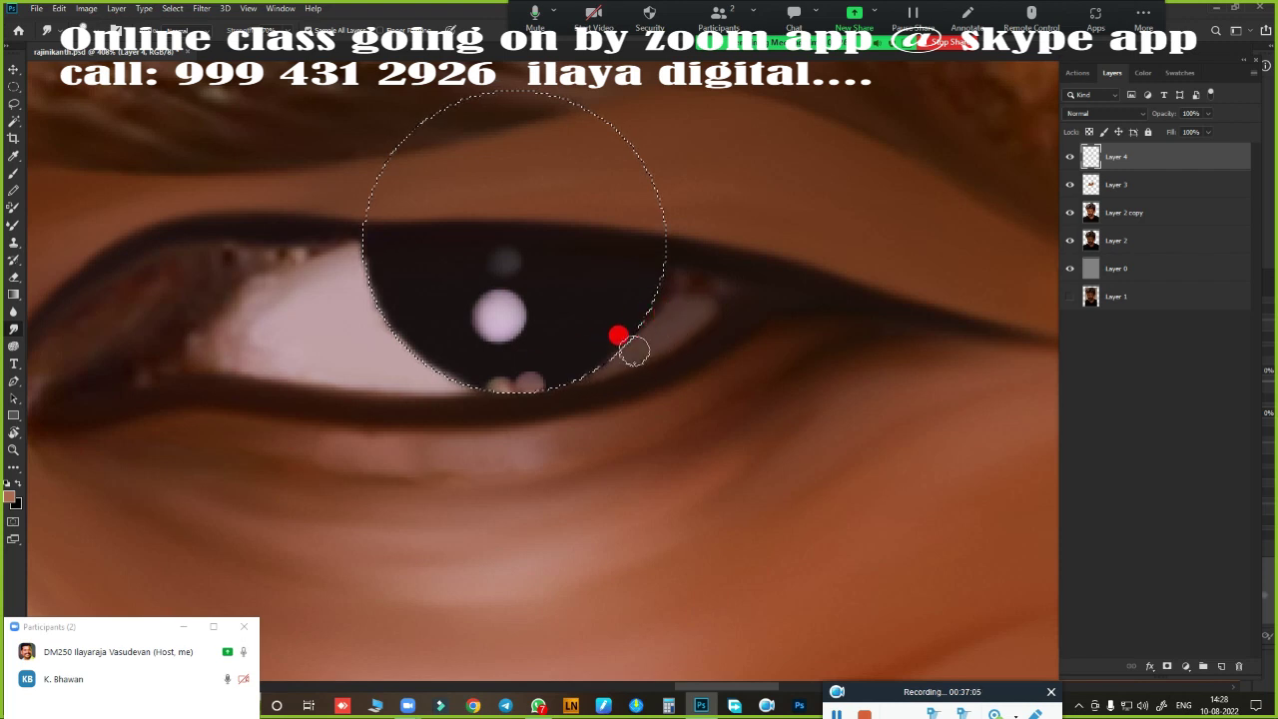
pyautogui.moveTo(678, 303)
pyautogui.mouseDown()
pyautogui.moveTo(702, 285)
pyautogui.moveTo(675, 276)
pyautogui.mouseUp()
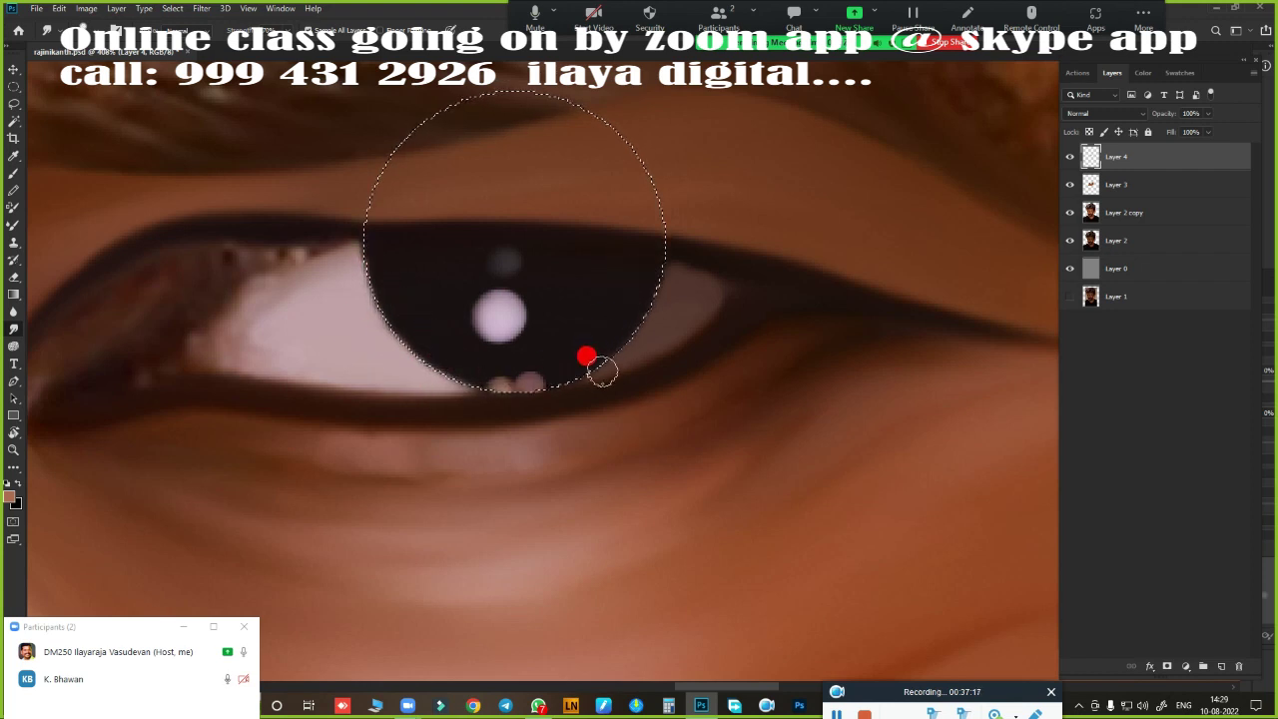
# - Merge Layers 3 and 4 with Ctrl+E, compare the result, and leave Layer 4 hidden
pyautogui.scroll(-5, 699, 410)
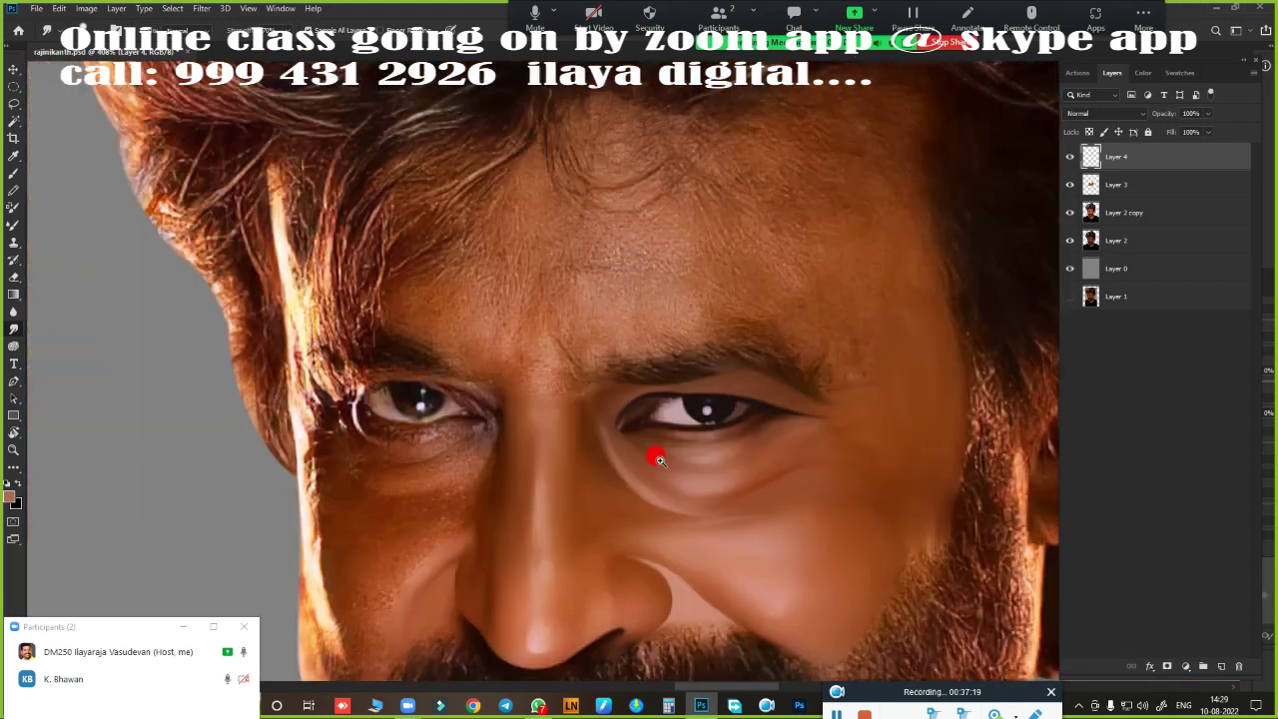
pyautogui.scroll(-2, 659, 449)
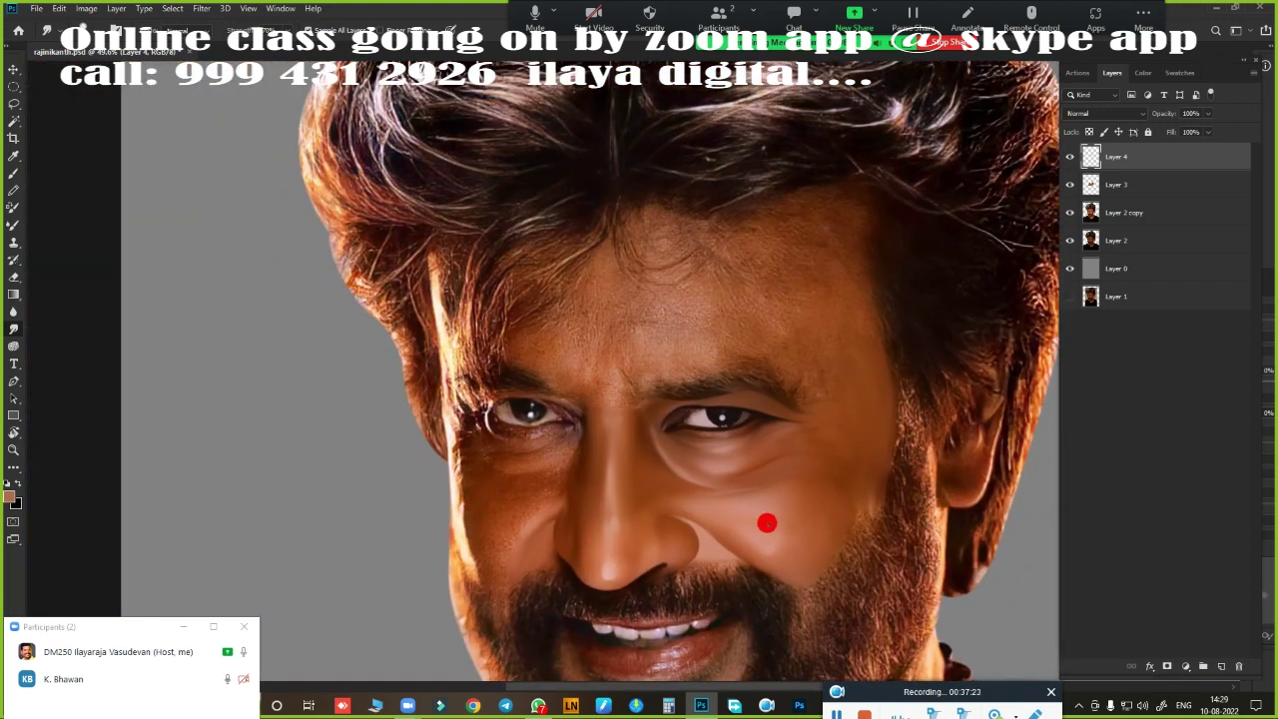
pyautogui.scroll(5, 767, 402)
pyautogui.scroll(2, 835, 419)
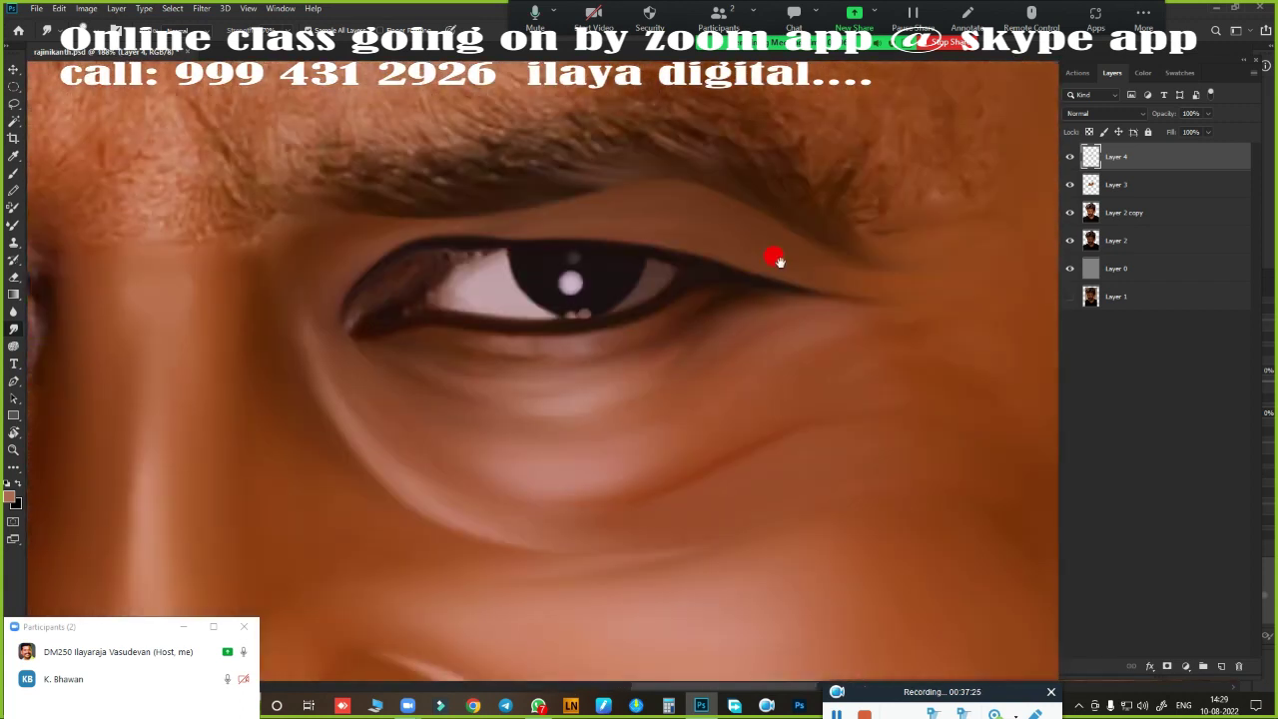
pyautogui.keyDown('ctrl'); pyautogui.click(1122, 185); pyautogui.keyUp('ctrl')
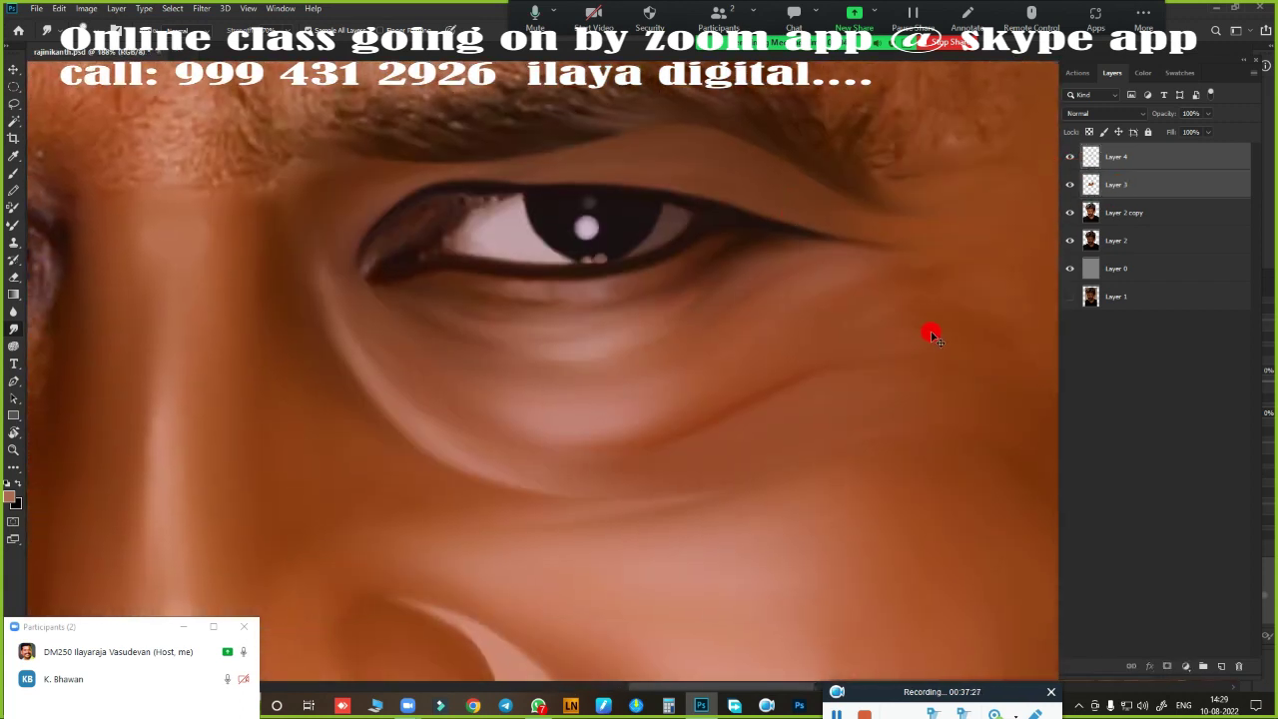
pyautogui.hotkey('ctrl', 'e')
pyautogui.click(1069, 156)
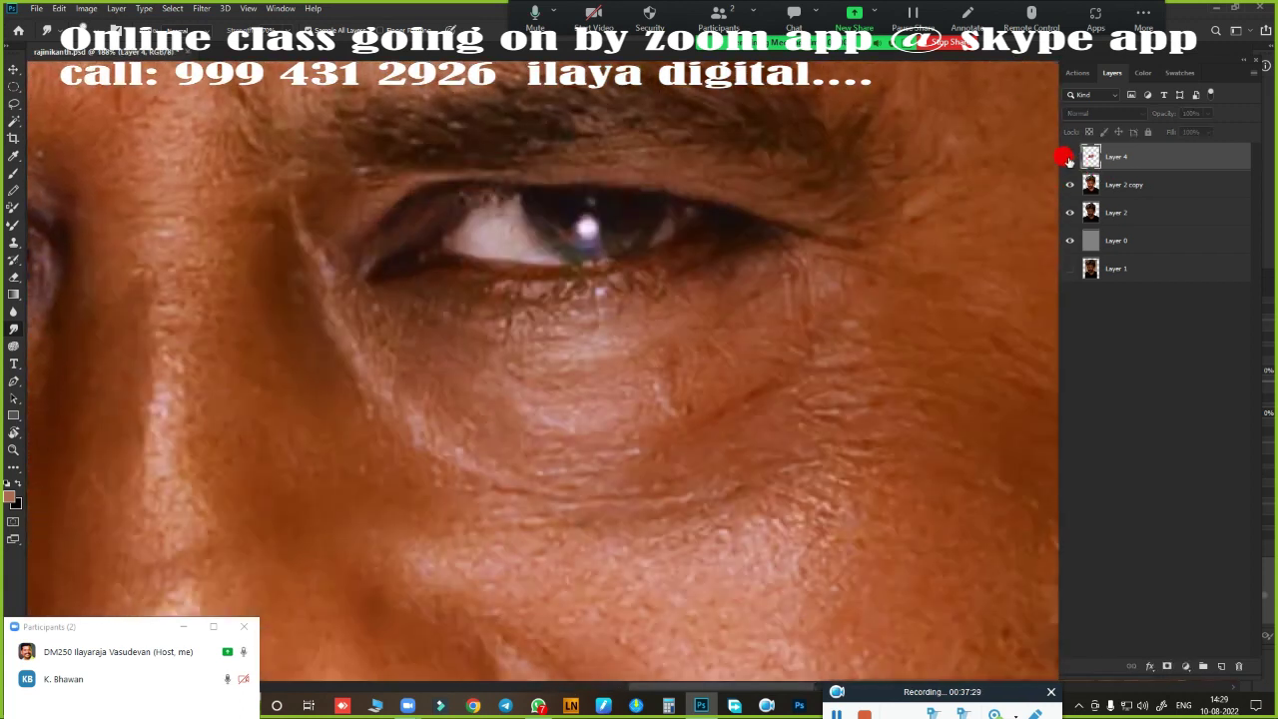
pyautogui.click(1070, 157)
pyautogui.scroll(2, 629, 319)
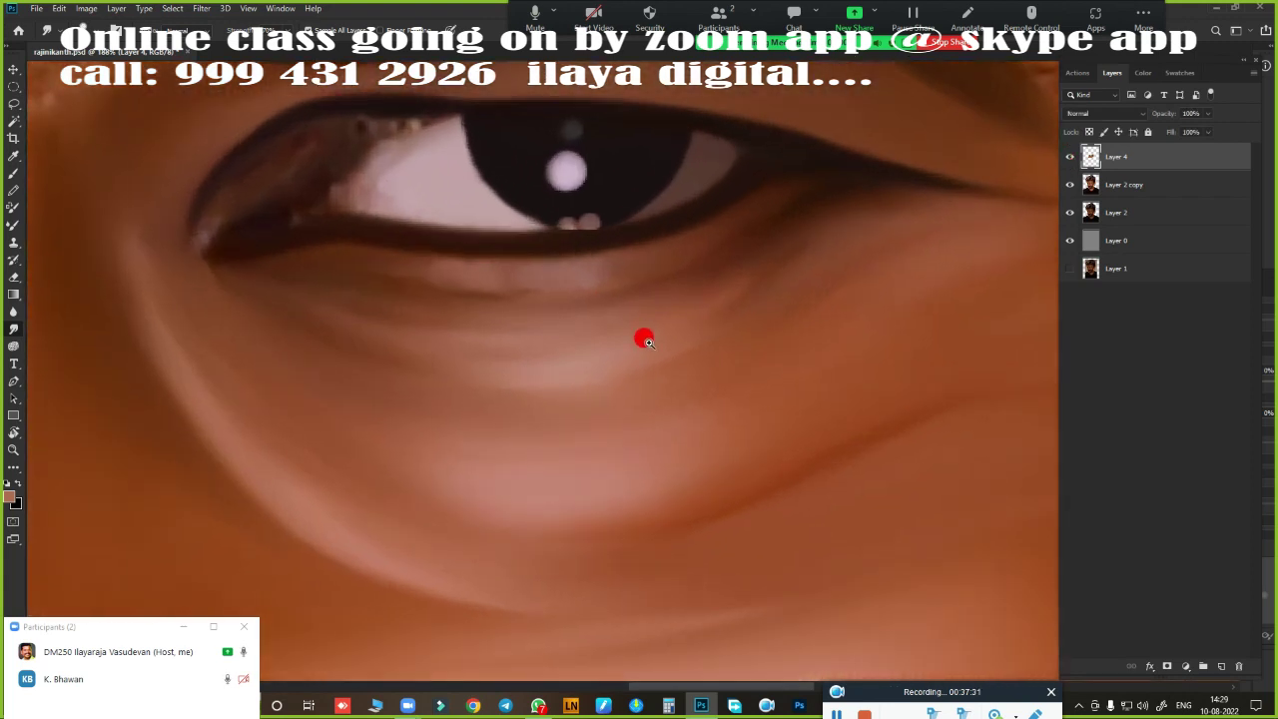
pyautogui.scroll(1, 613, 425)
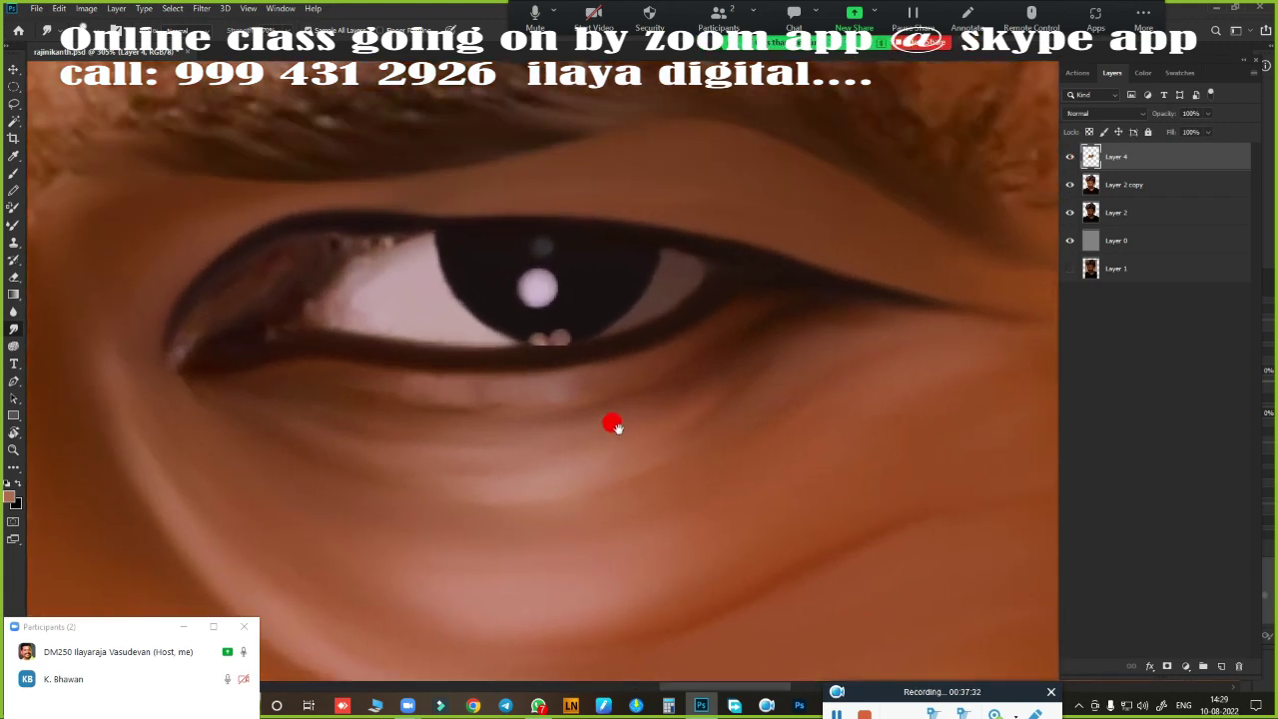
pyautogui.click(1069, 157)
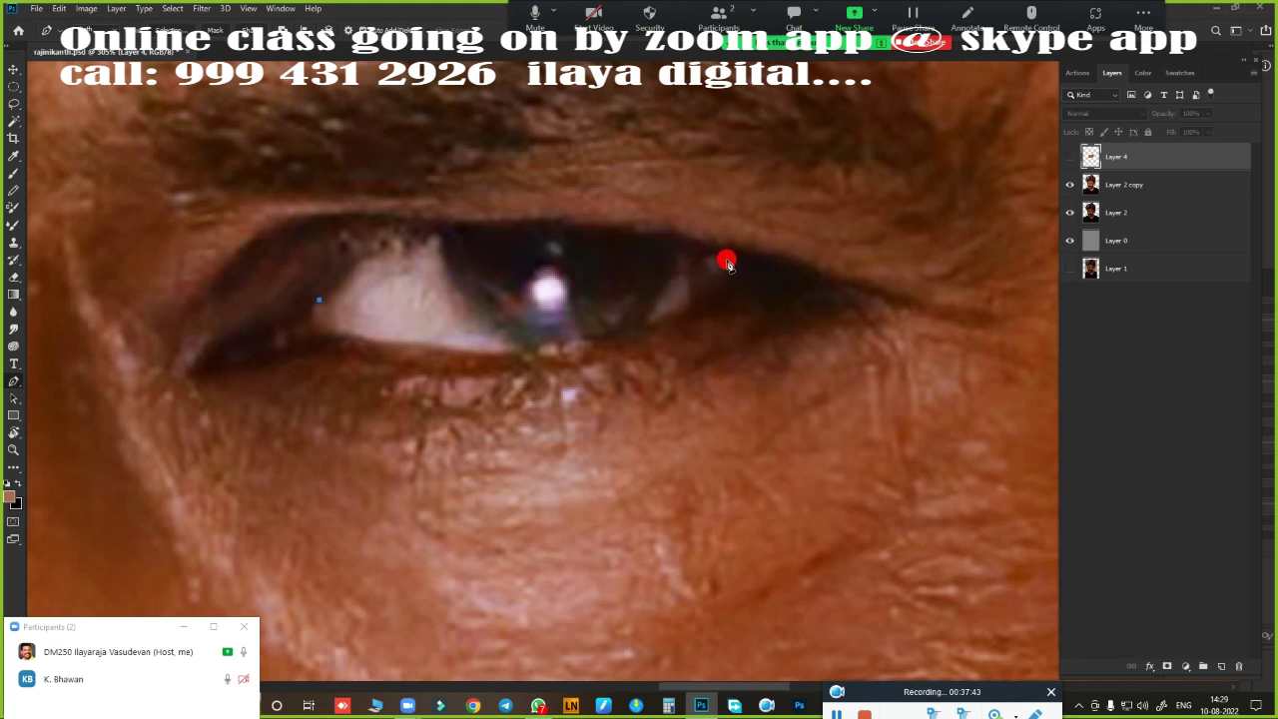
# - Trace a Pen path from the outer eye corner along the eyelids toward the inner corner
pyautogui.moveTo(728, 259)
pyautogui.mouseDown()
pyautogui.moveTo(1041, 367)
pyautogui.moveTo(1041, 353)
pyautogui.mouseUp()
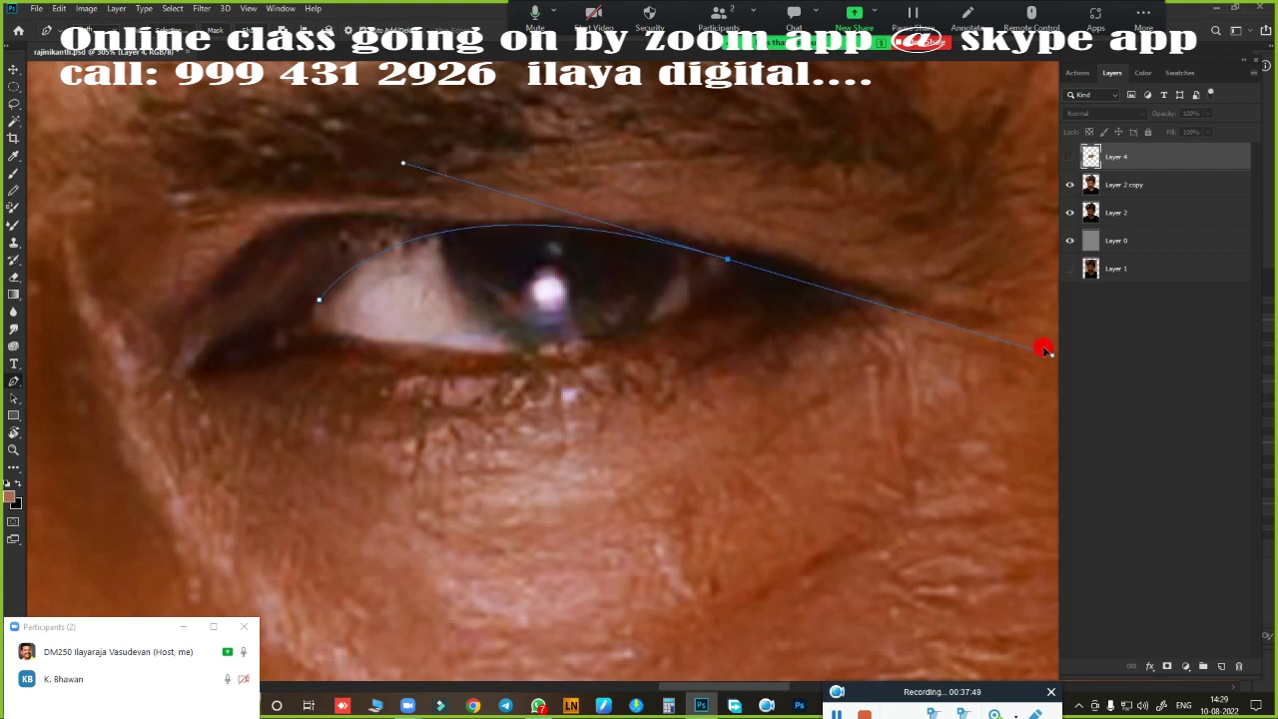
pyautogui.keyDown('alt'); pyautogui.click(727, 262); pyautogui.keyUp('alt')
pyautogui.moveTo(726, 280); pyautogui.dragTo(716, 283)
pyautogui.moveTo(724, 280); pyautogui.dragTo(723, 273)
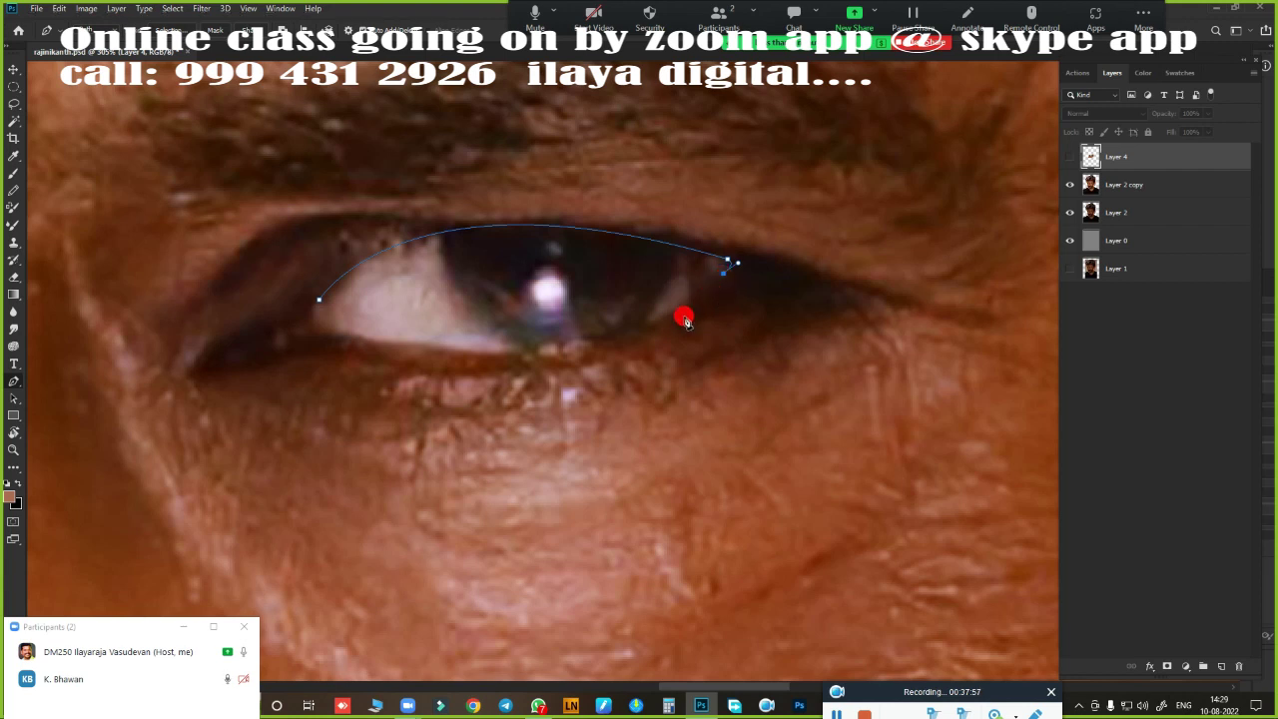
pyautogui.moveTo(346, 335)
pyautogui.mouseDown()
pyautogui.moveTo(105, 265)
pyautogui.moveTo(57, 274)
pyautogui.moveTo(80, 268)
pyautogui.mouseUp()
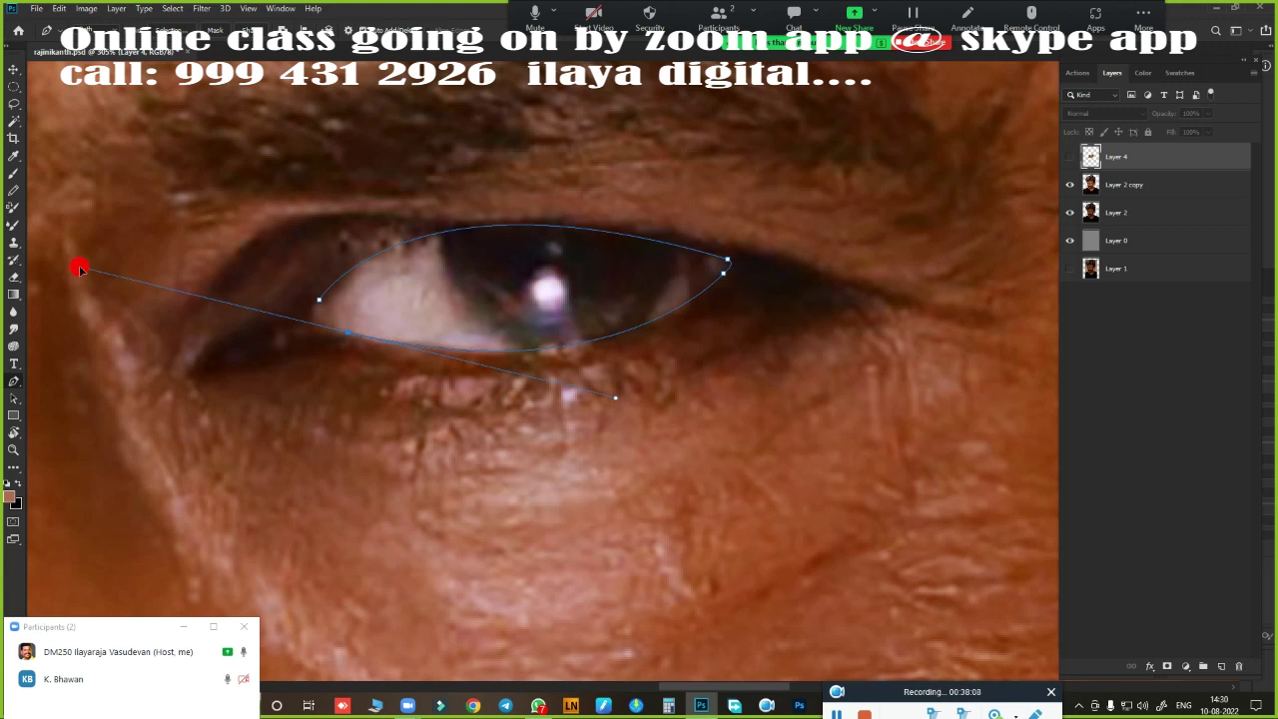
pyautogui.keyDown('alt'); pyautogui.click(346, 334); pyautogui.keyUp('alt')
pyautogui.moveTo(447, 422); pyautogui.dragTo(639, 390)
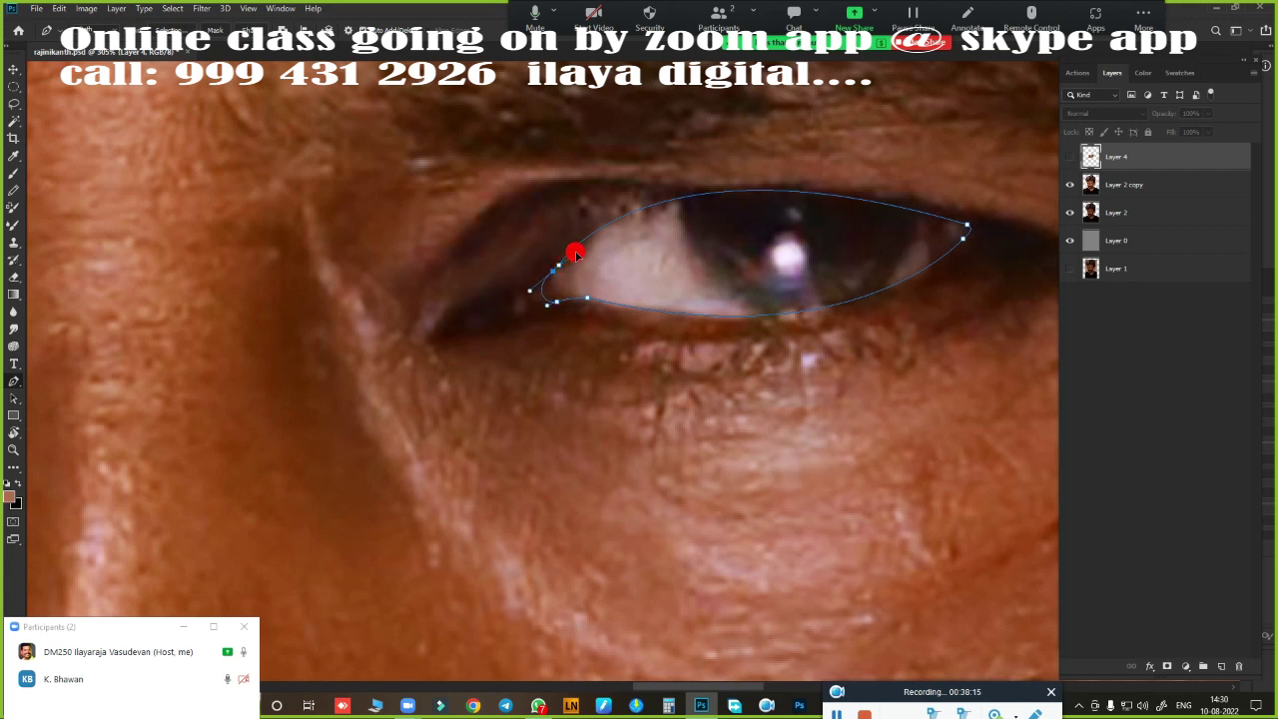
# - Turn the eye path into a selection, show Layer 4, and feather the selection
pyautogui.hotkey('ctrl', 'Return')
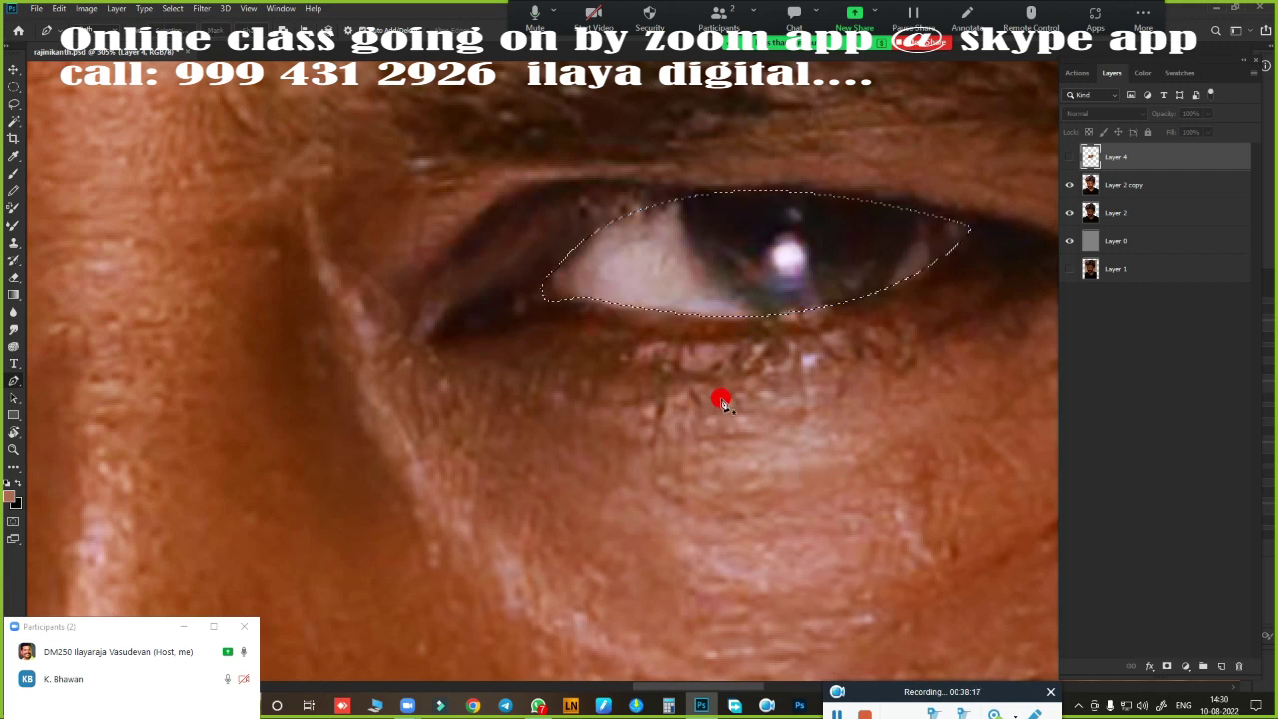
pyautogui.moveTo(785, 385); pyautogui.dragTo(599, 447)
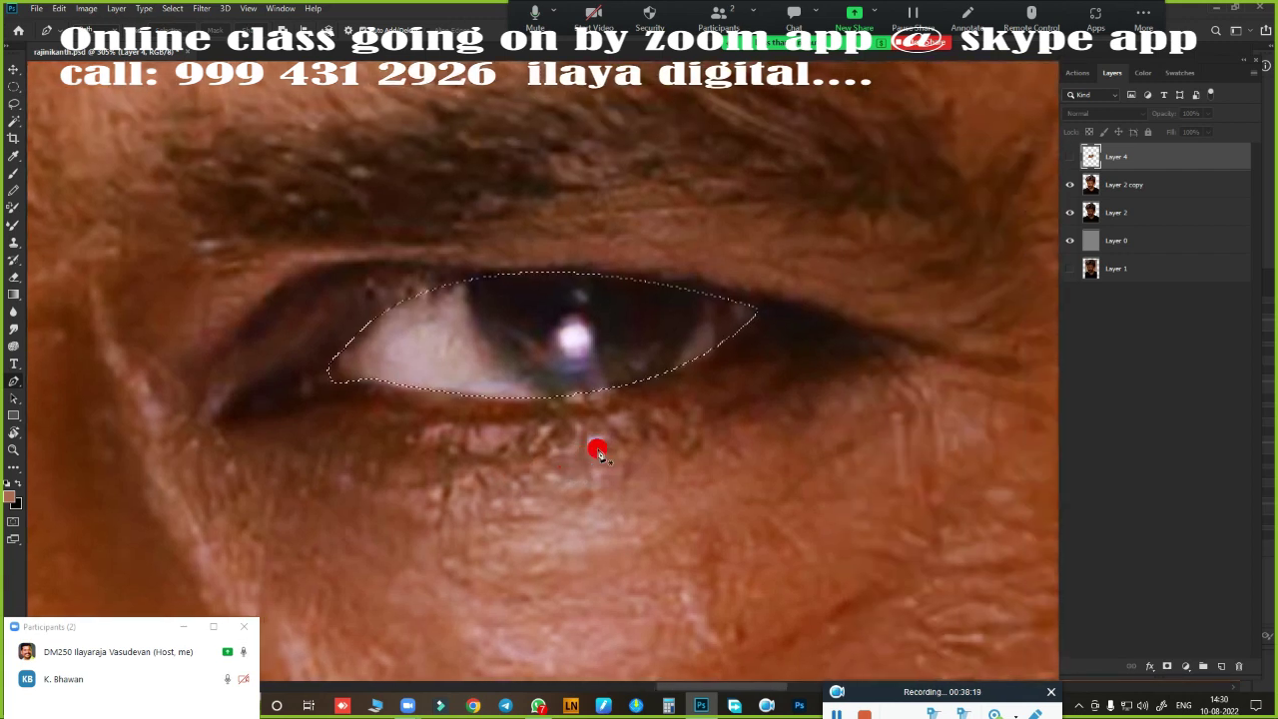
pyautogui.click(1069, 157)
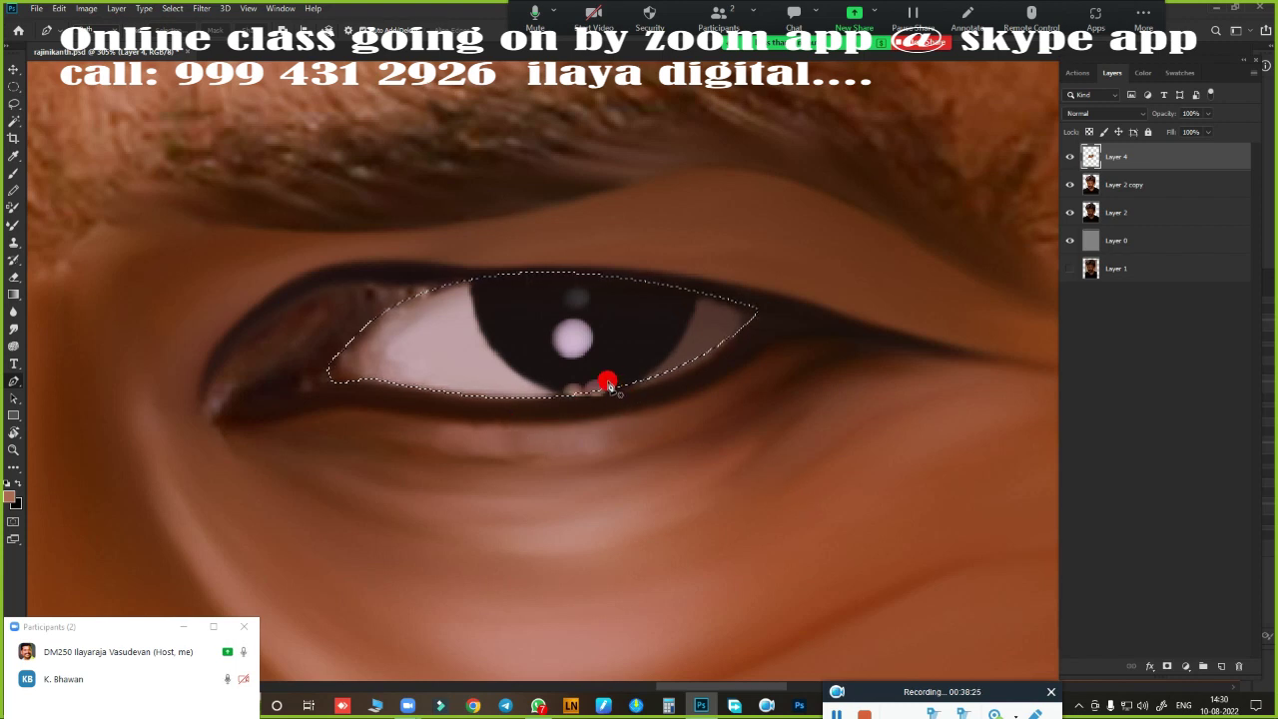
pyautogui.hotkey('shift', 'F6')
pyautogui.press('Return')
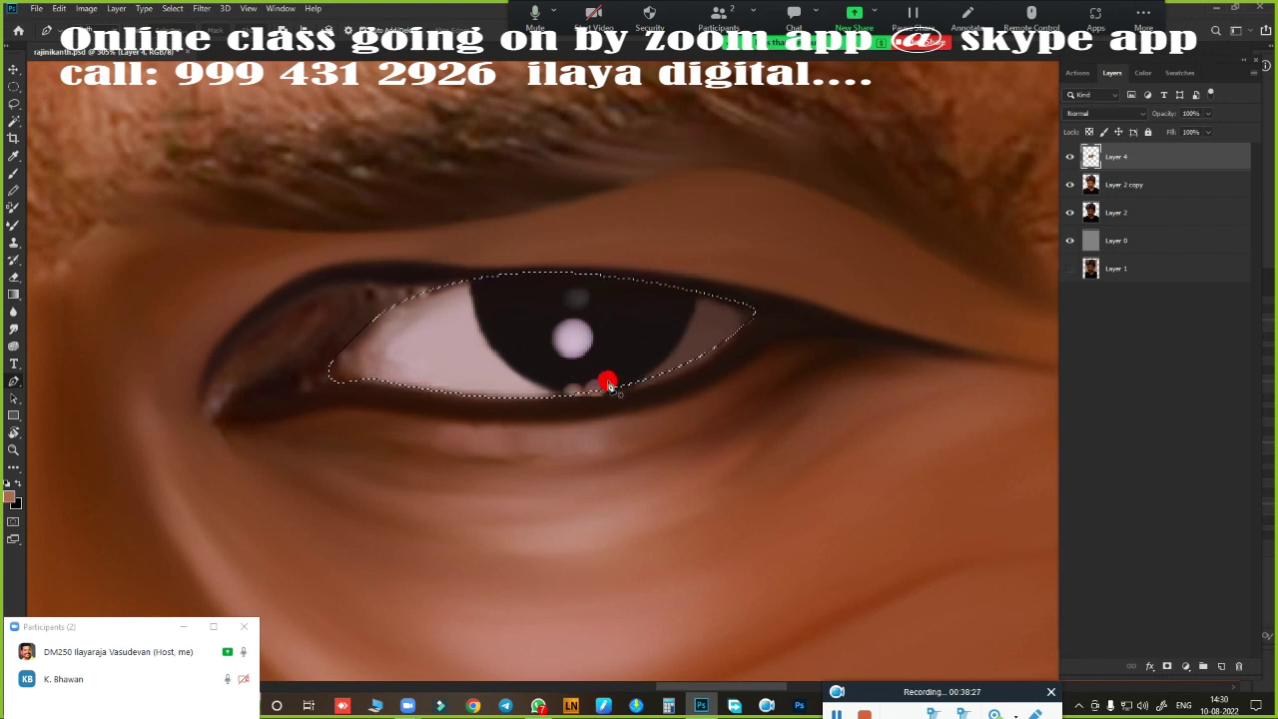
pyautogui.scroll(3, 569, 392)
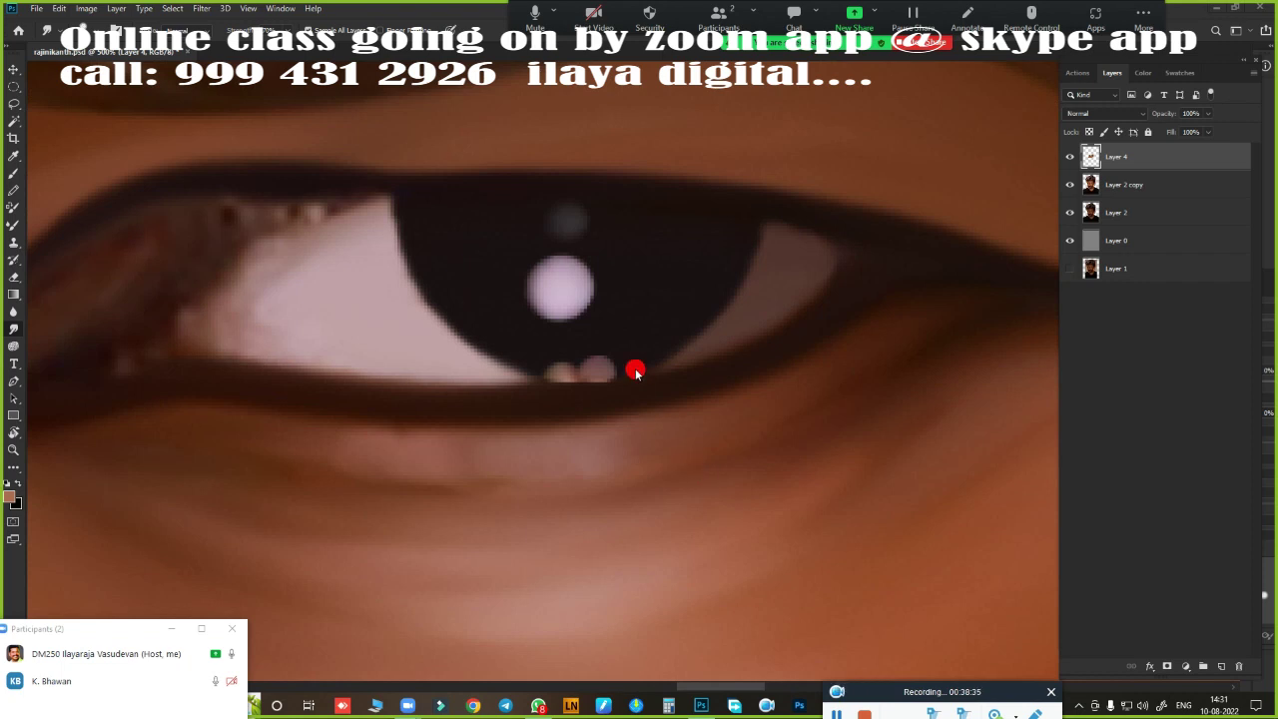
# - Reselect the eye and smudge the eye white smooth from the inner corner, enlarging the brush
pyautogui.hotkey('ctrl', 'shift', 'd')
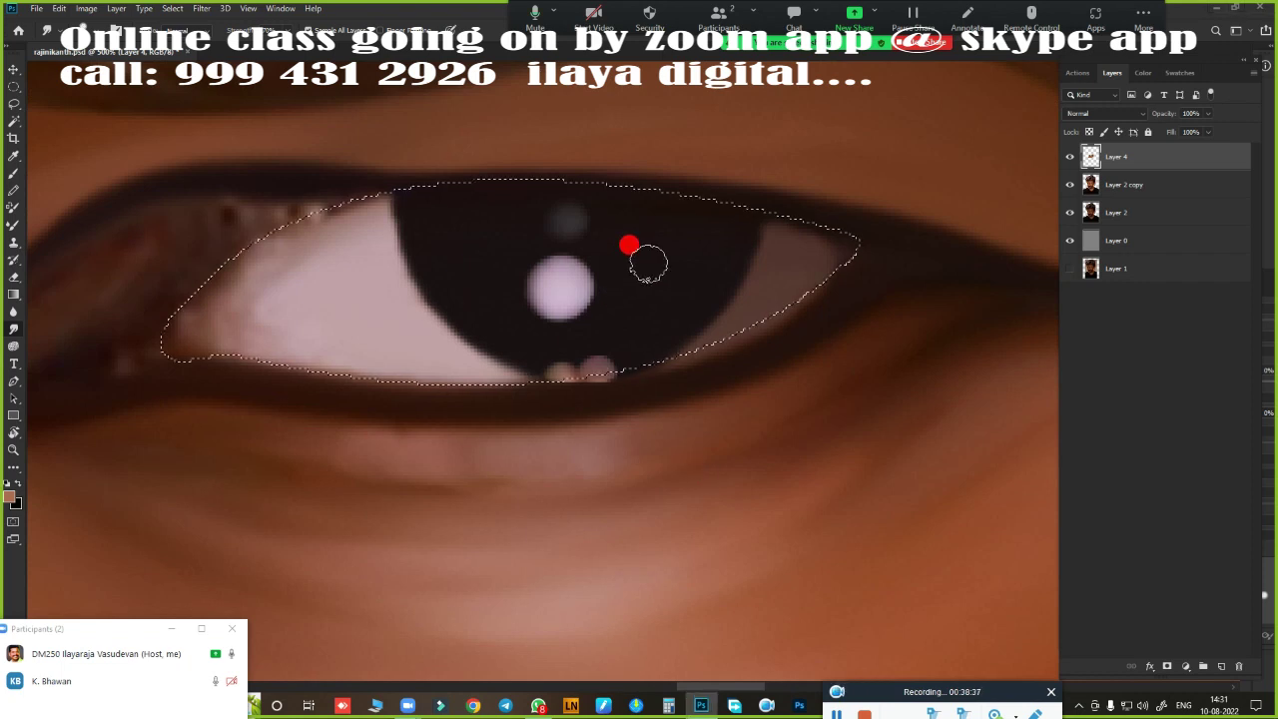
pyautogui.moveTo(692, 364); pyautogui.dragTo(747, 374)
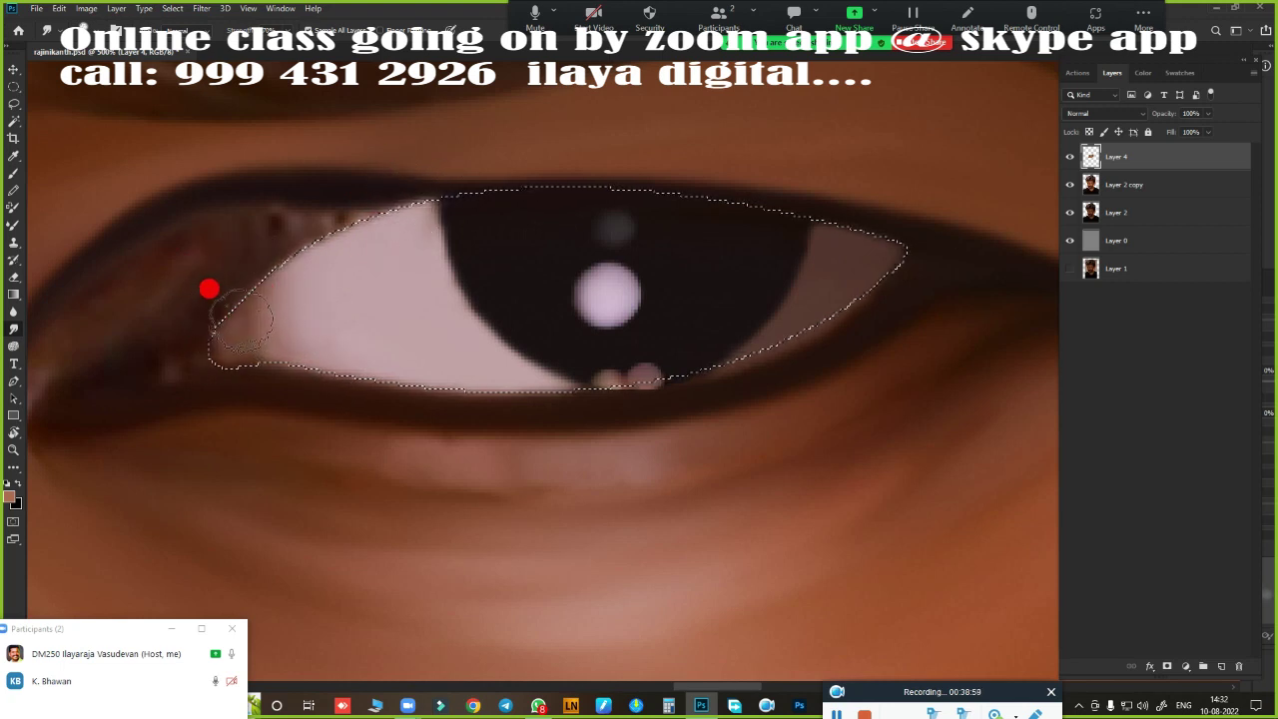
pyautogui.moveTo(226, 334); pyautogui.dragTo(340, 290)
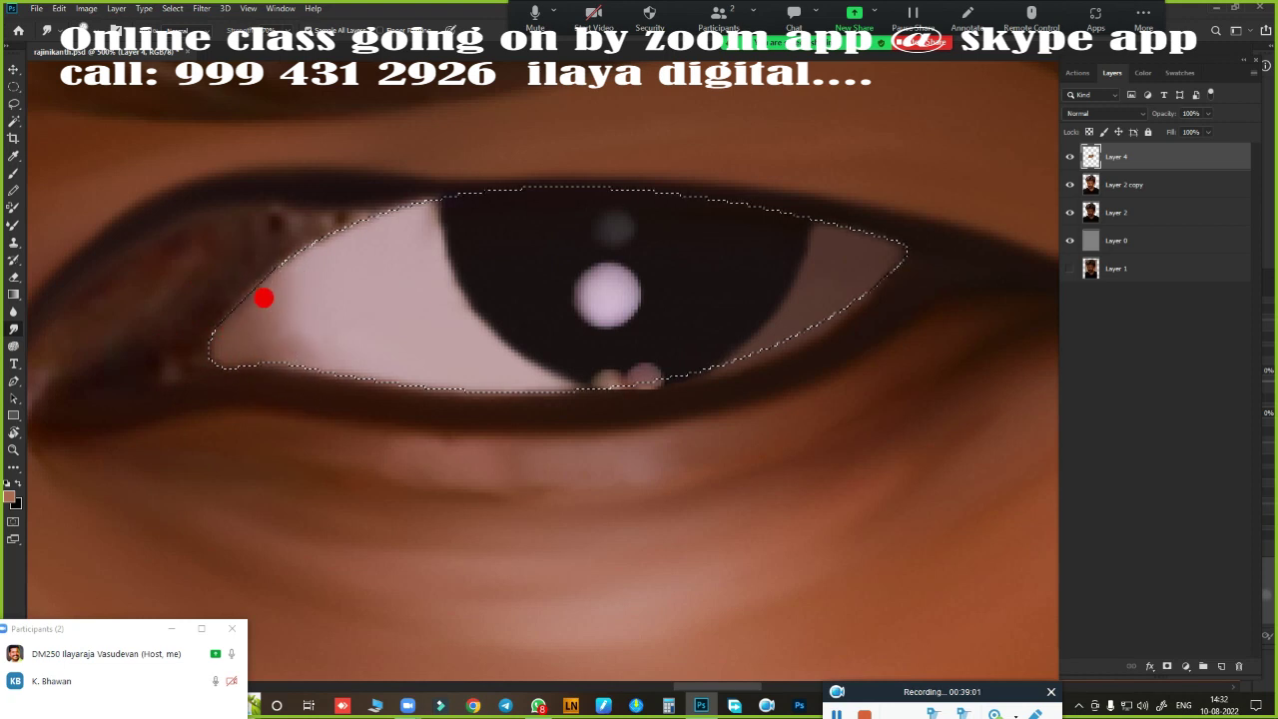
pyautogui.moveTo(340, 291); pyautogui.dragTo(334, 323)
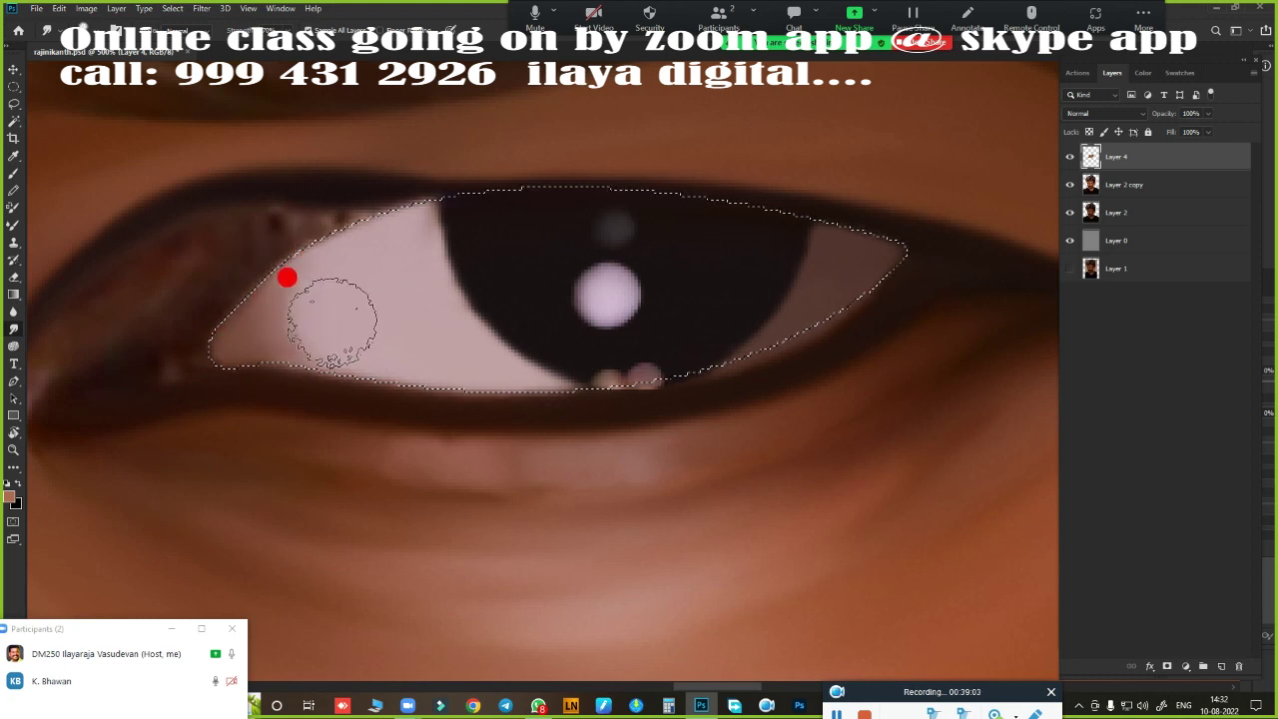
pyautogui.press(']')
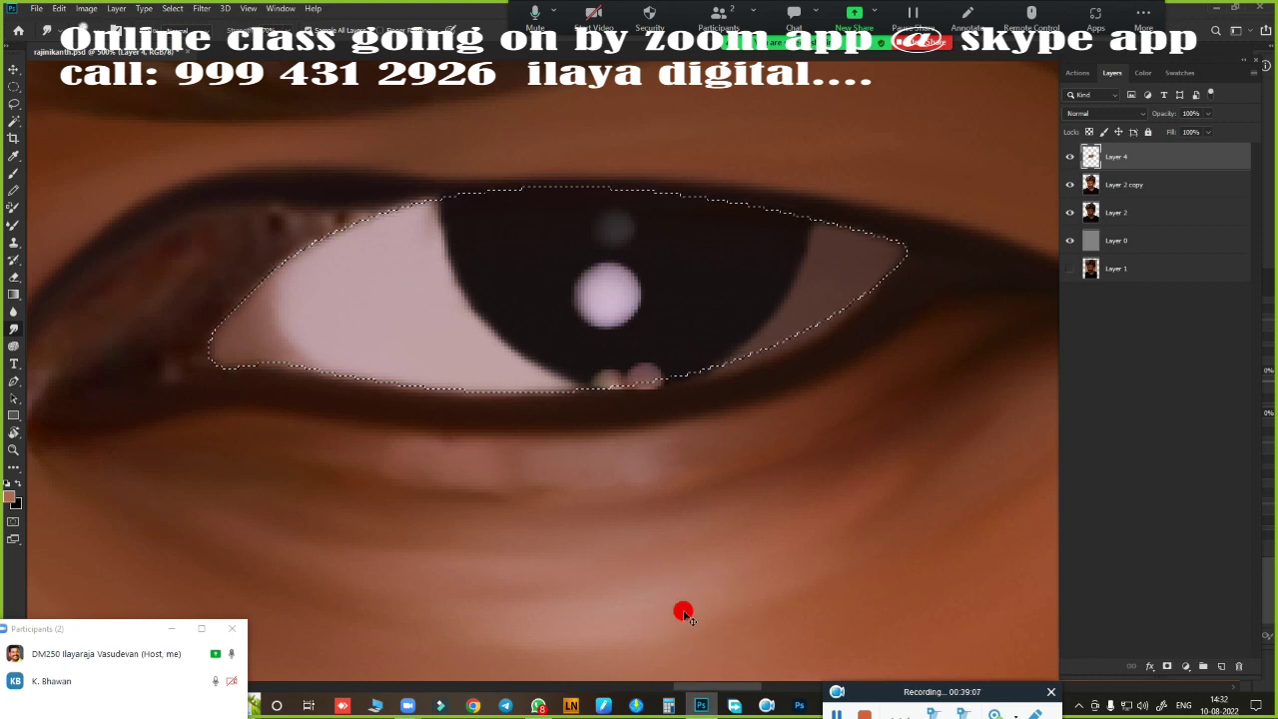
# - Feather the eye selection and paint the pale patch below the iris dark with a smaller brush
pyautogui.hotkey('shift', 'F6')
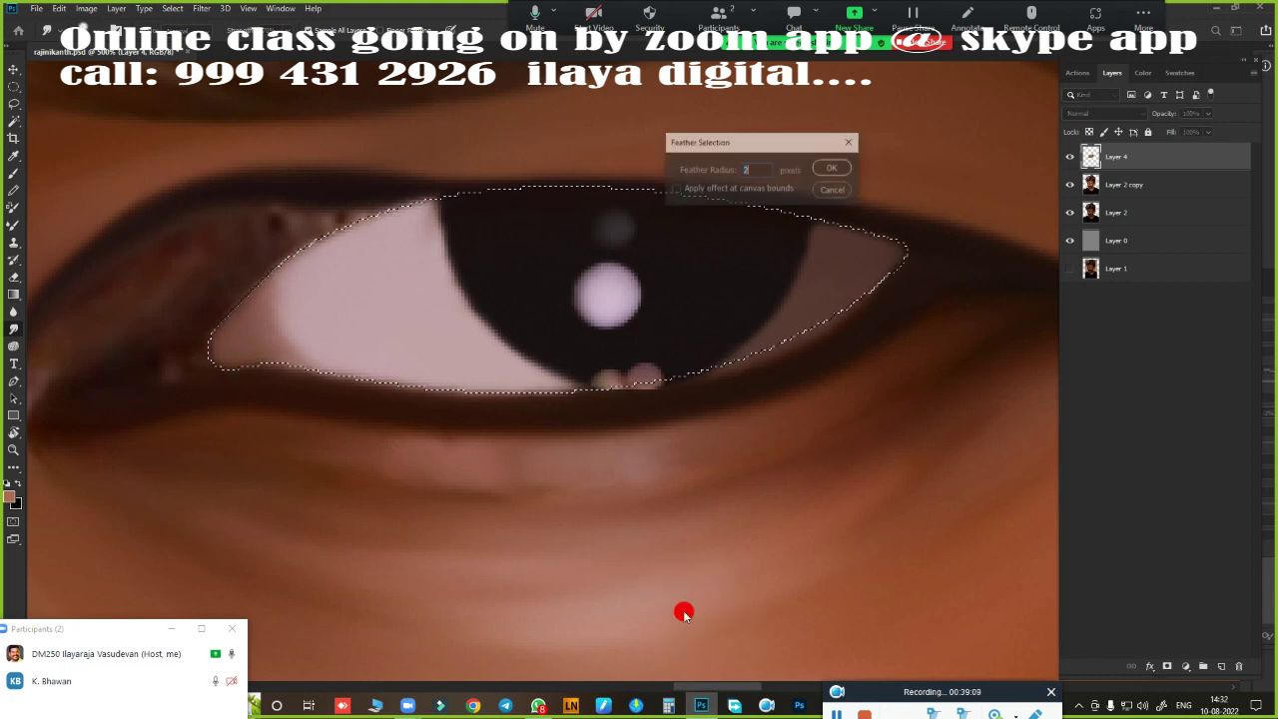
pyautogui.press('Return')
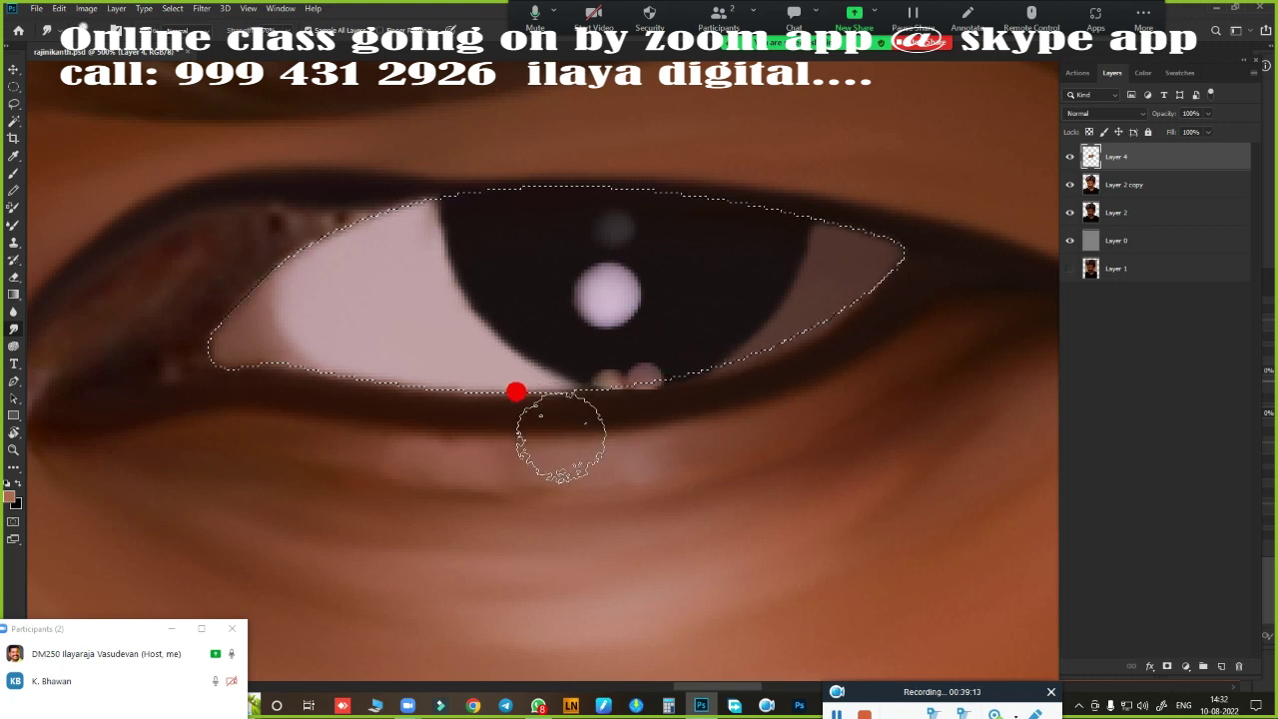
pyautogui.press('b')
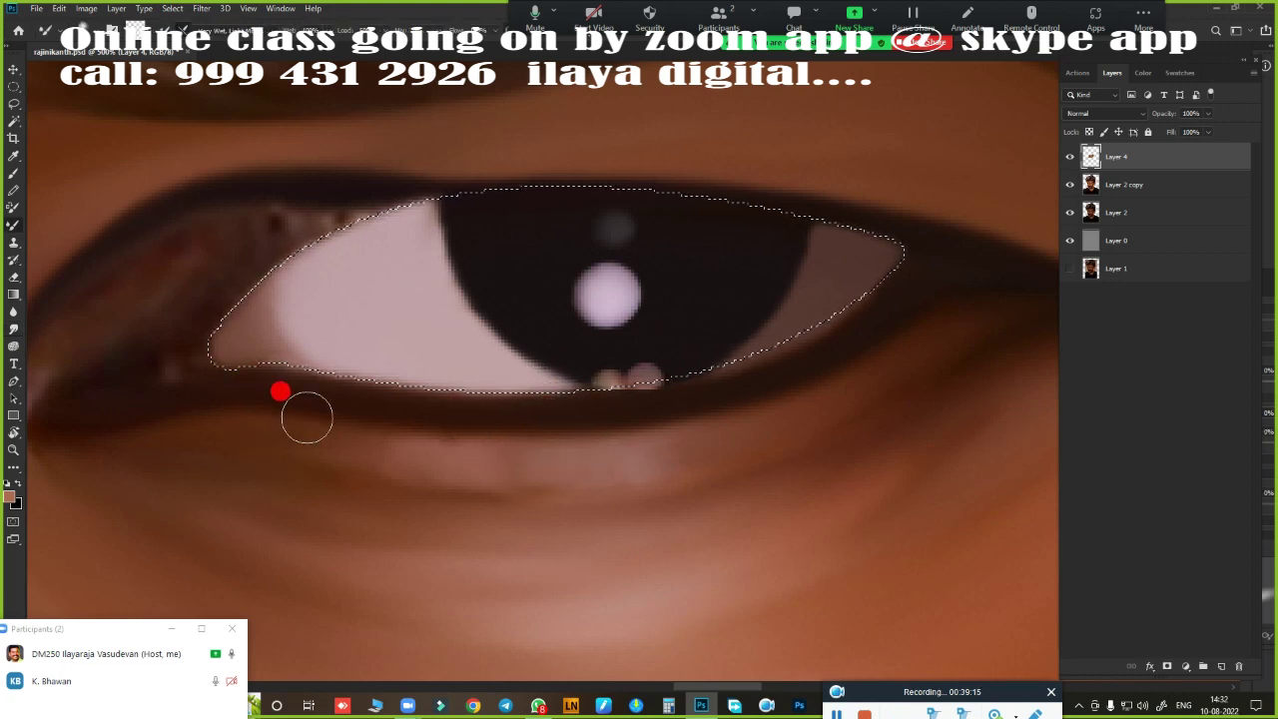
pyautogui.press('[')
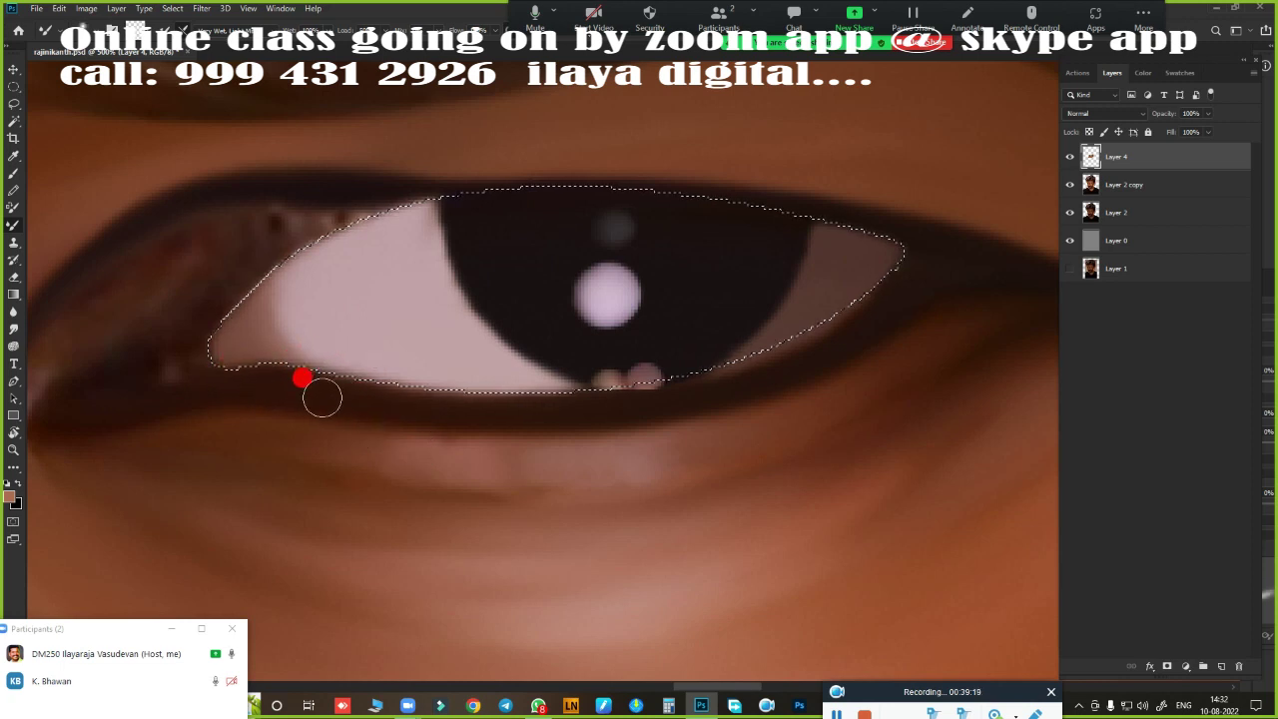
pyautogui.click(567, 382)
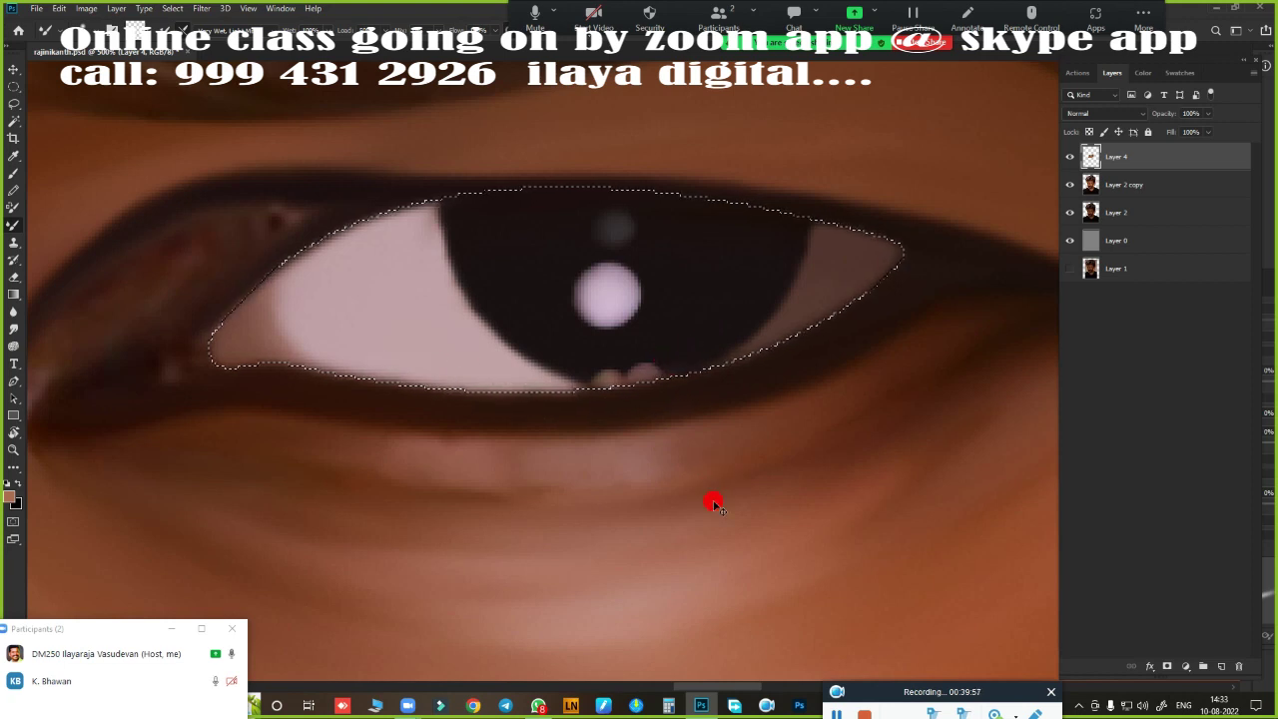
pyautogui.scroll(-4, 749, 391)
pyautogui.scroll(-2, 664, 448)
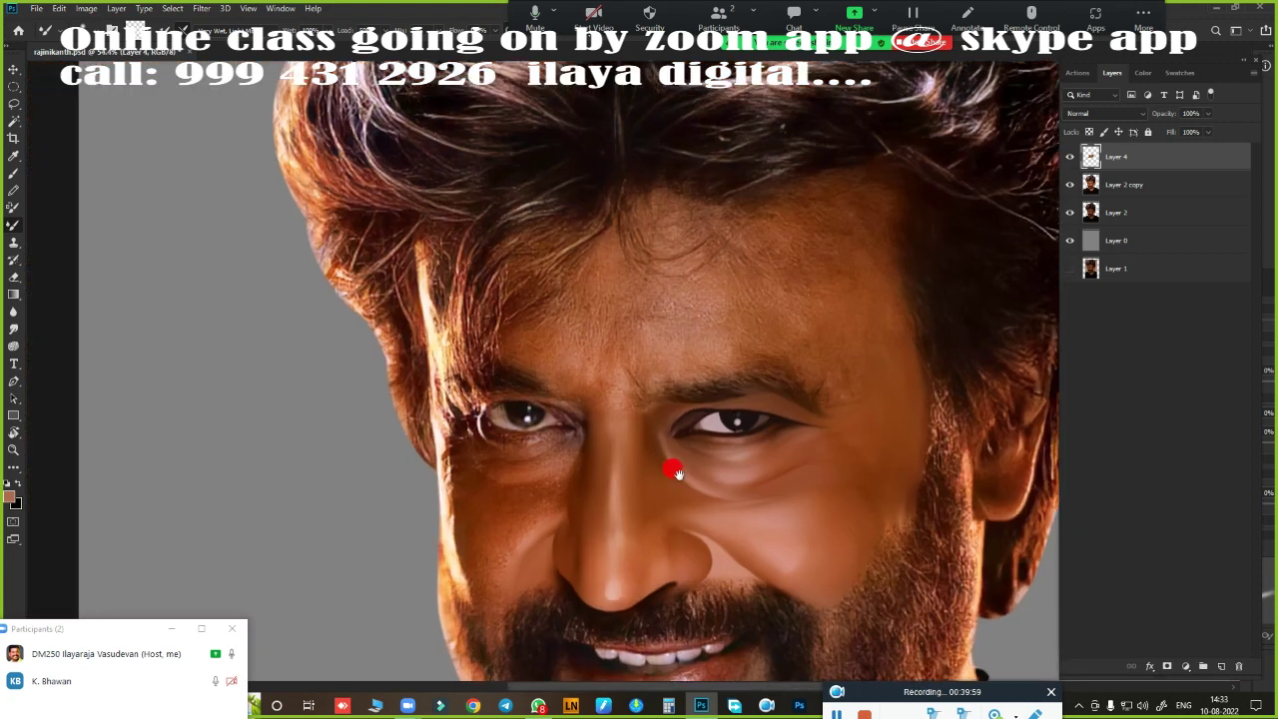
pyautogui.scroll(-1, 679, 459)
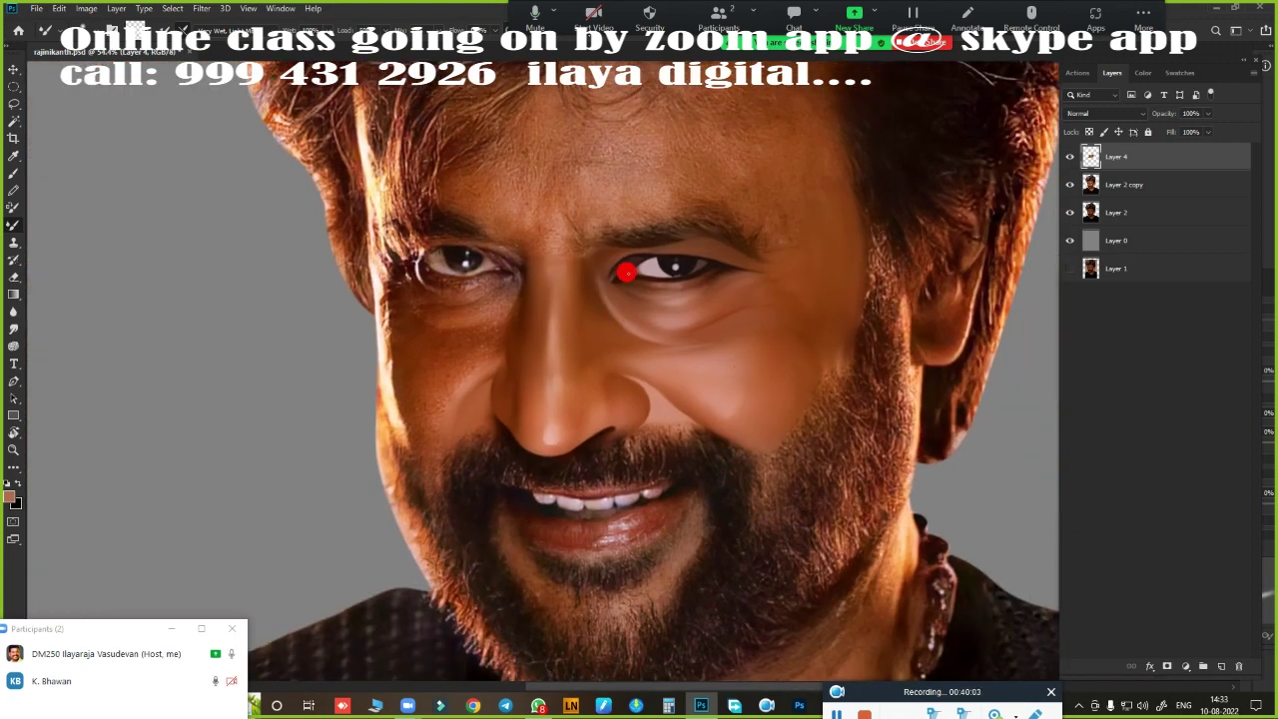
# - Smudge the inner end of the eyelid line and darken the upper lid line to the inner corner
pyautogui.scroll(3, 650, 325)
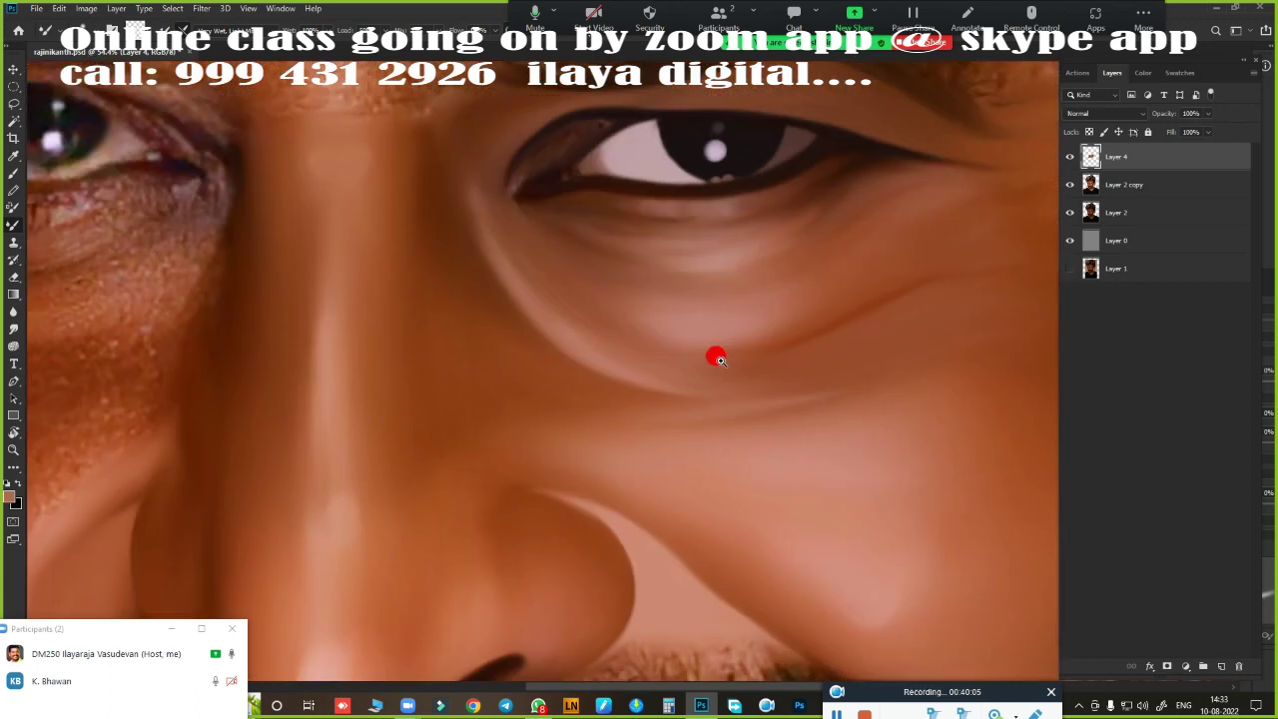
pyautogui.scroll(2, 716, 353)
pyautogui.scroll(-1, 742, 366)
pyautogui.moveTo(586, 412); pyautogui.dragTo(540, 431)
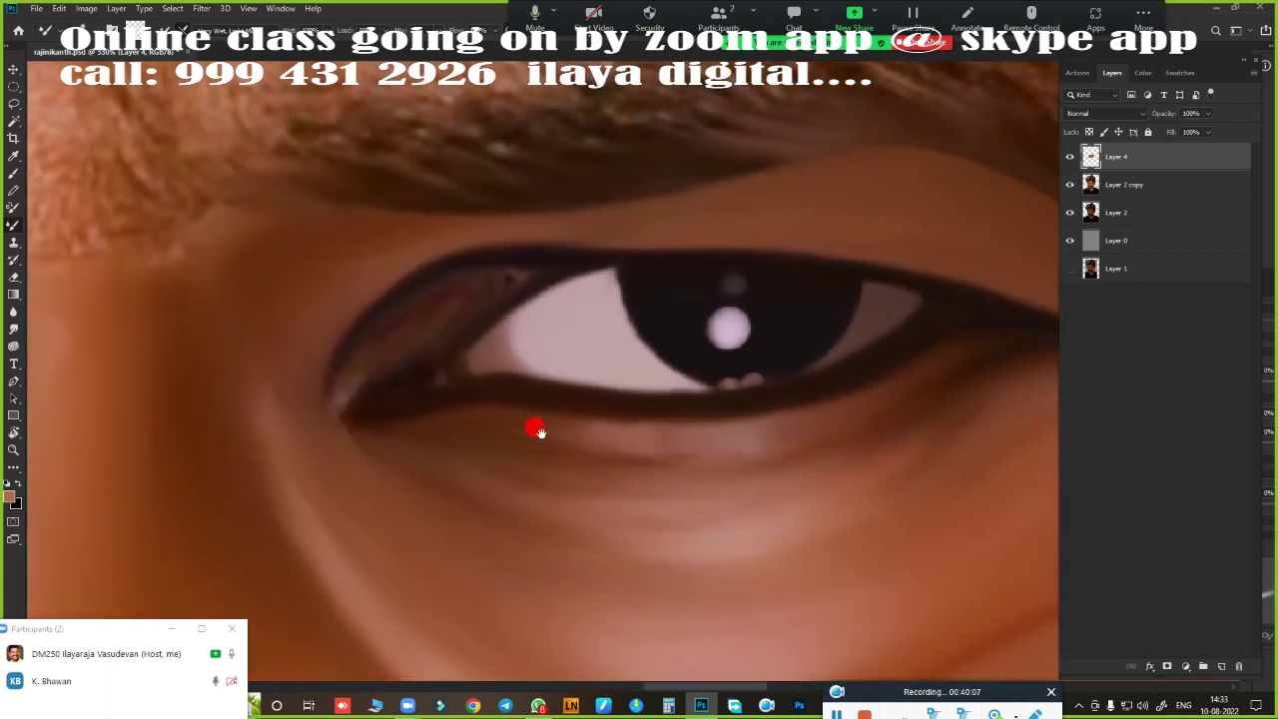
pyautogui.scroll(1, 530, 435)
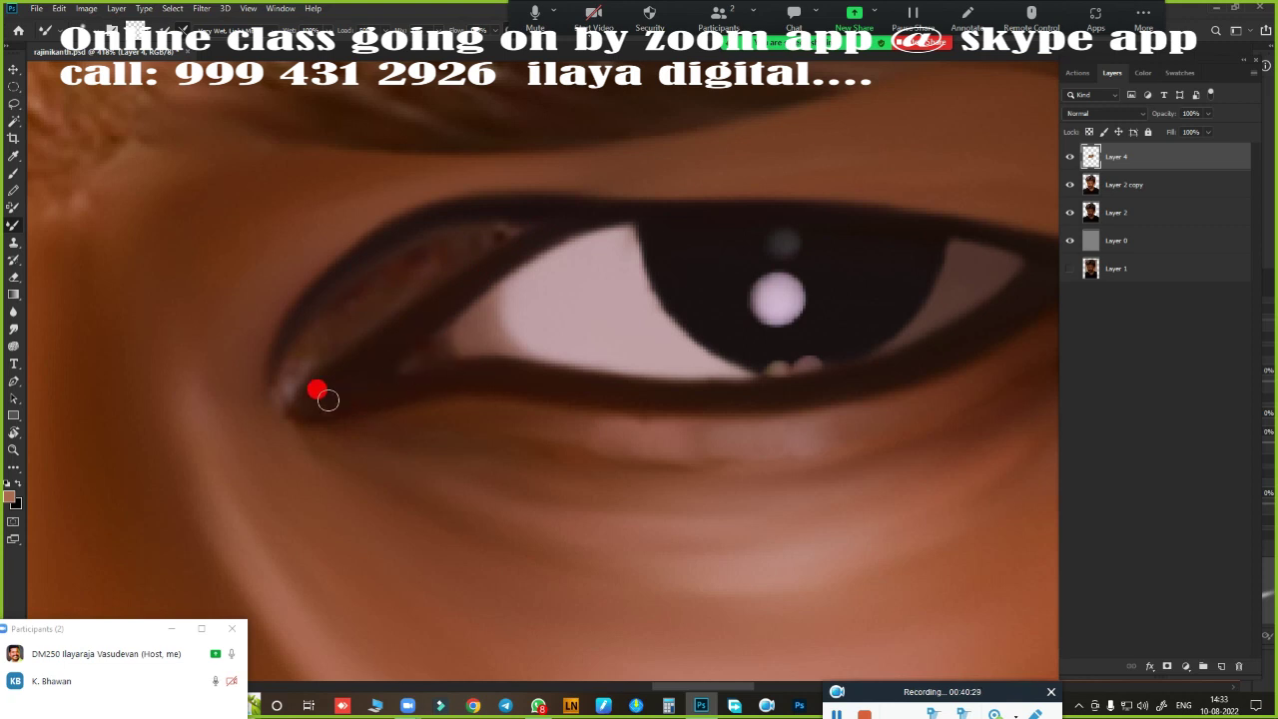
pyautogui.moveTo(327, 400)
pyautogui.mouseDown()
pyautogui.moveTo(336, 343)
pyautogui.moveTo(363, 388)
pyautogui.moveTo(296, 381)
pyautogui.mouseUp()
pyautogui.moveTo(301, 326)
pyautogui.mouseDown()
pyautogui.moveTo(408, 251)
pyautogui.moveTo(520, 224)
pyautogui.moveTo(373, 293)
pyautogui.moveTo(474, 237)
pyautogui.moveTo(411, 256)
pyautogui.moveTo(298, 370)
pyautogui.mouseUp()
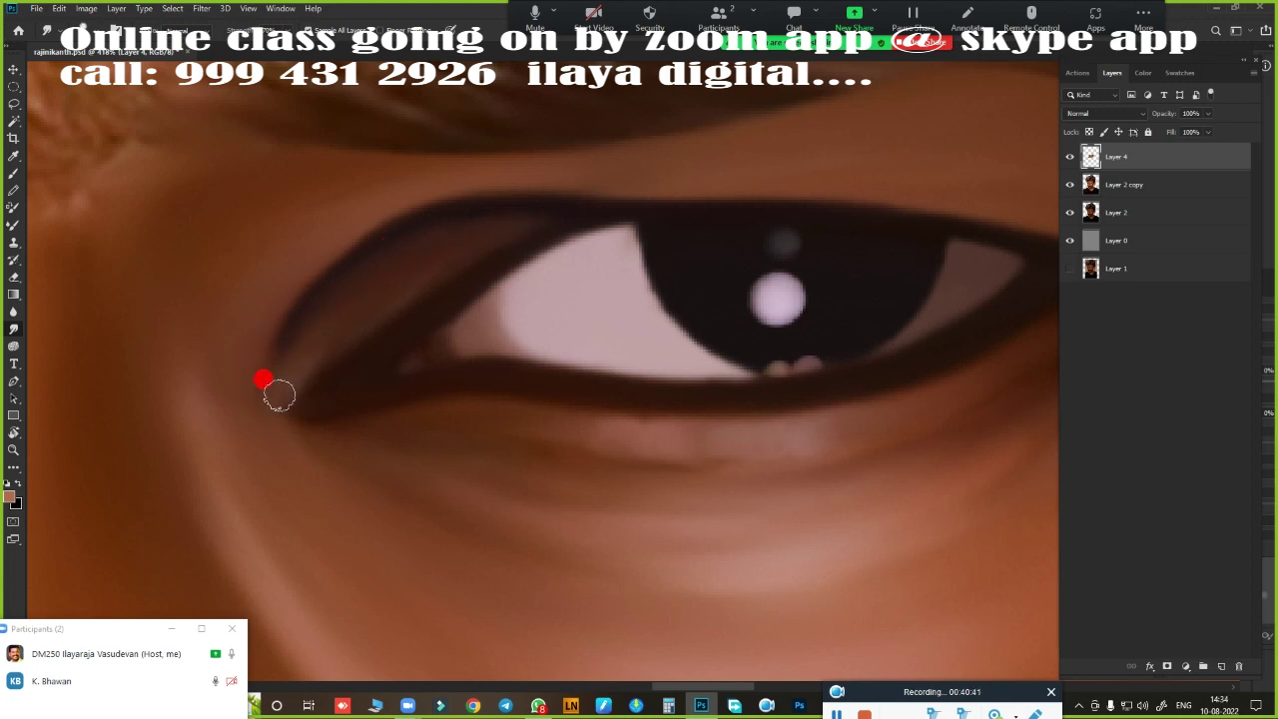
pyautogui.moveTo(360, 298)
pyautogui.mouseDown()
pyautogui.moveTo(292, 417)
pyautogui.moveTo(437, 292)
pyautogui.mouseUp()
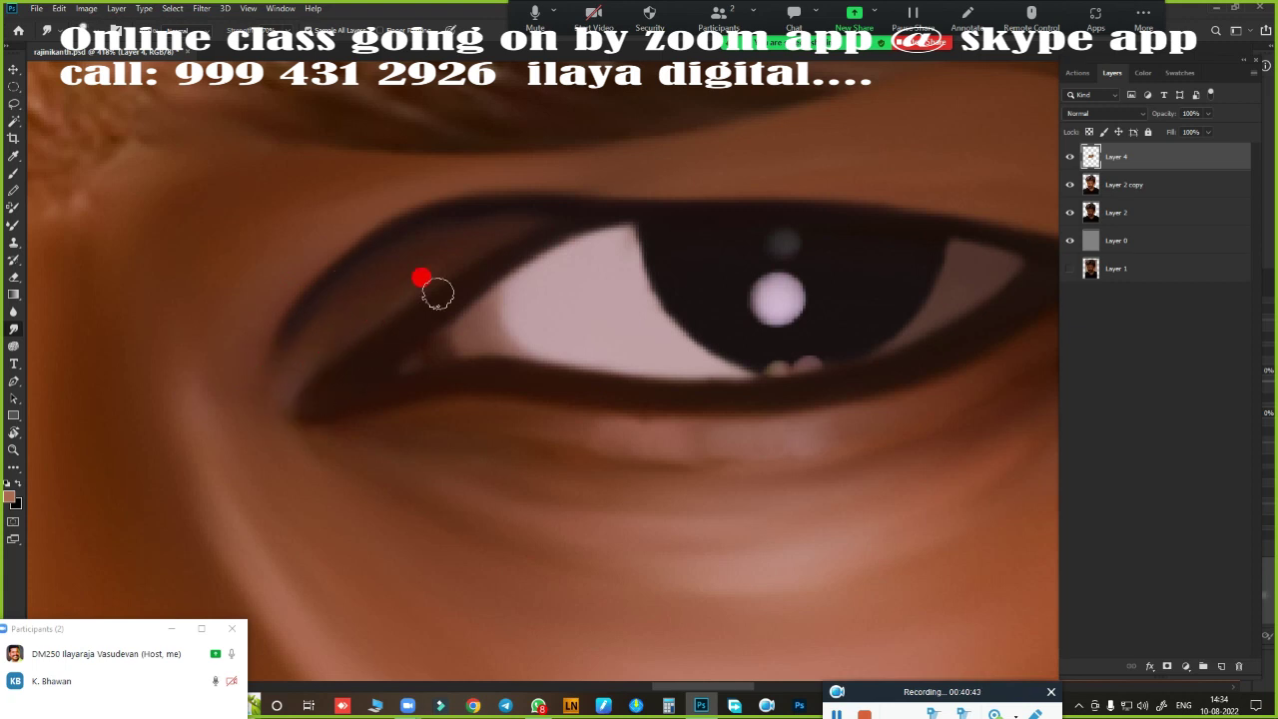
# - Blend the lower eyelid line toward the inner corner and re-smooth the upper lid
pyautogui.moveTo(366, 350)
pyautogui.mouseDown()
pyautogui.moveTo(399, 383)
pyautogui.moveTo(315, 396)
pyautogui.mouseUp()
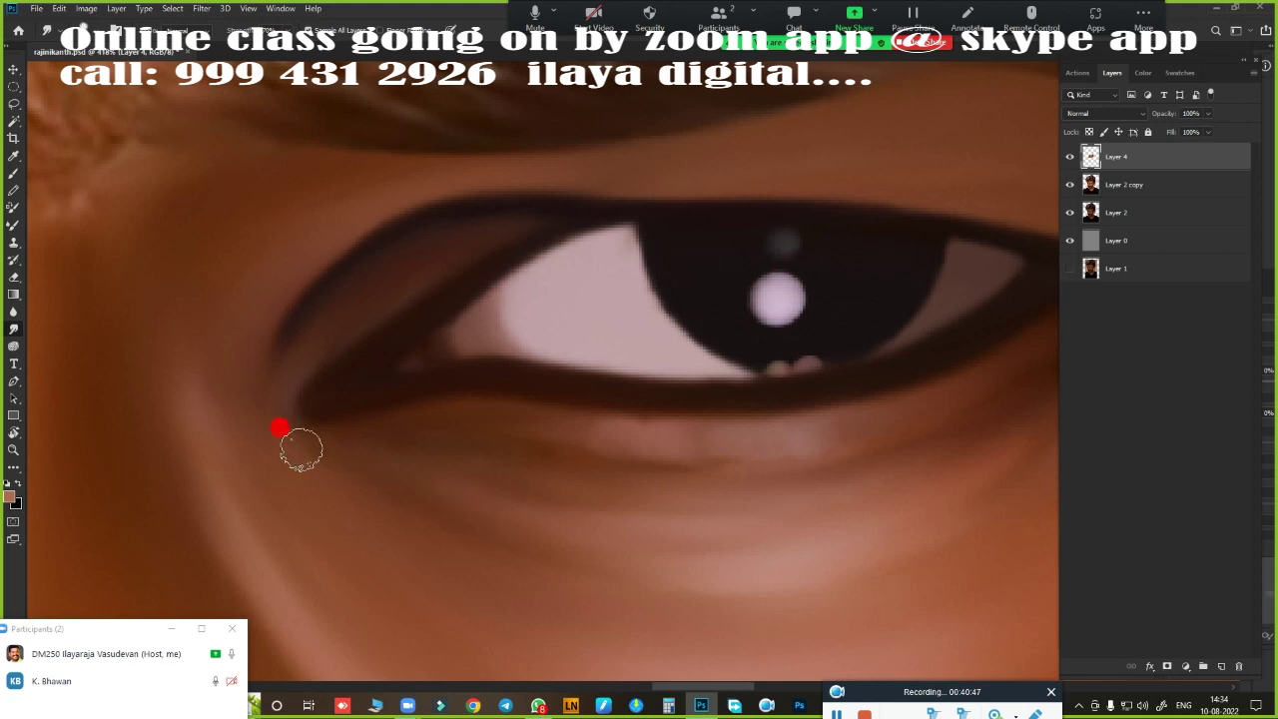
pyautogui.moveTo(254, 407)
pyautogui.mouseDown()
pyautogui.moveTo(559, 210)
pyautogui.moveTo(457, 223)
pyautogui.mouseUp()
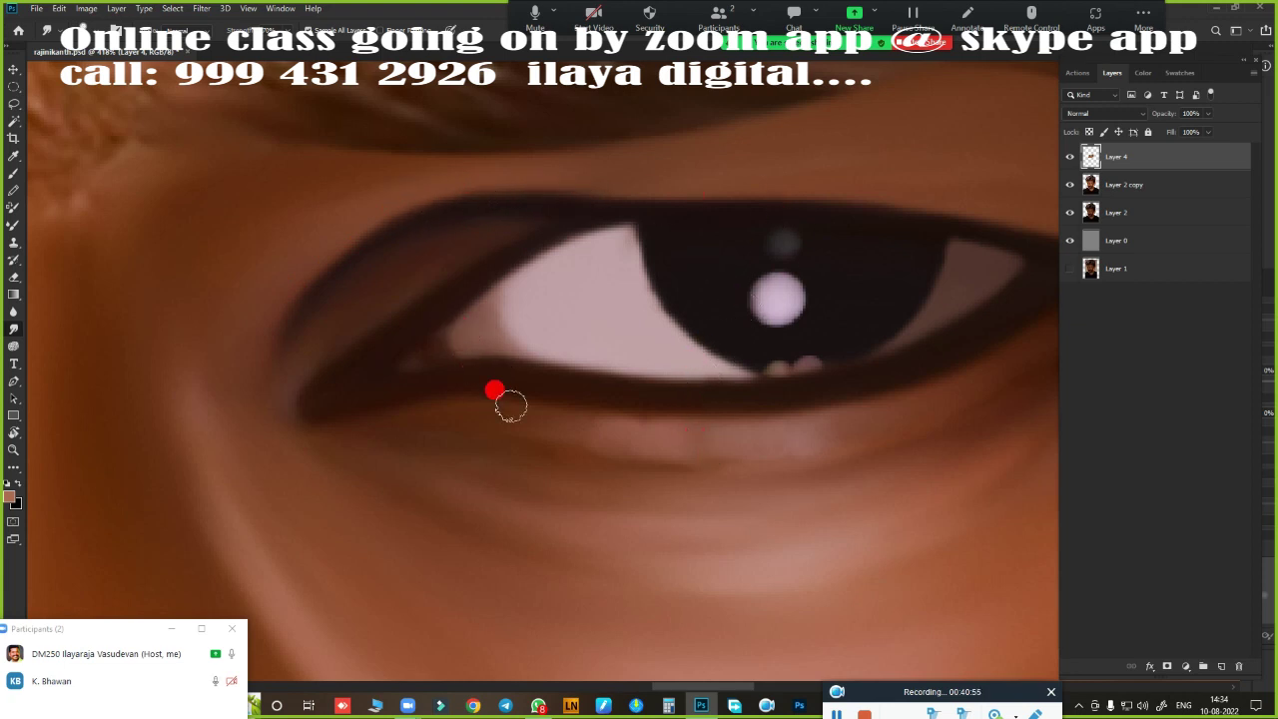
pyautogui.moveTo(510, 404); pyautogui.dragTo(417, 375)
pyautogui.scroll(-5, 599, 482)
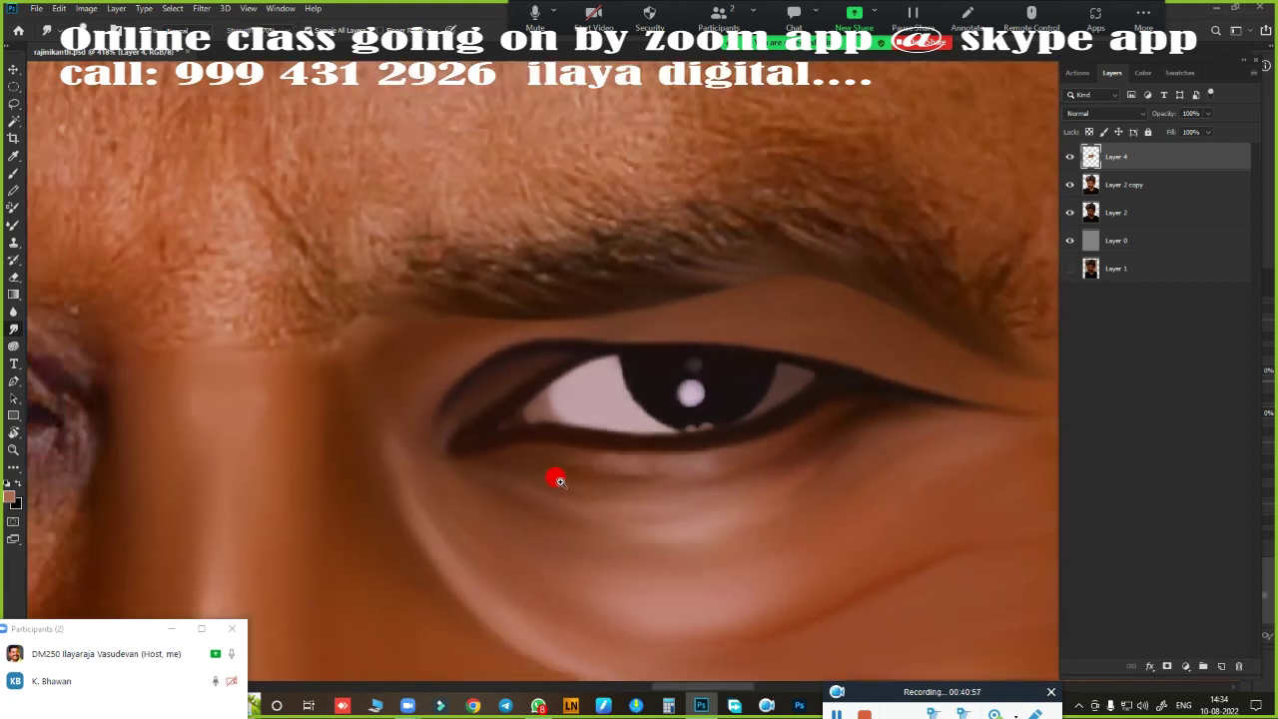
pyautogui.scroll(-3, 556, 476)
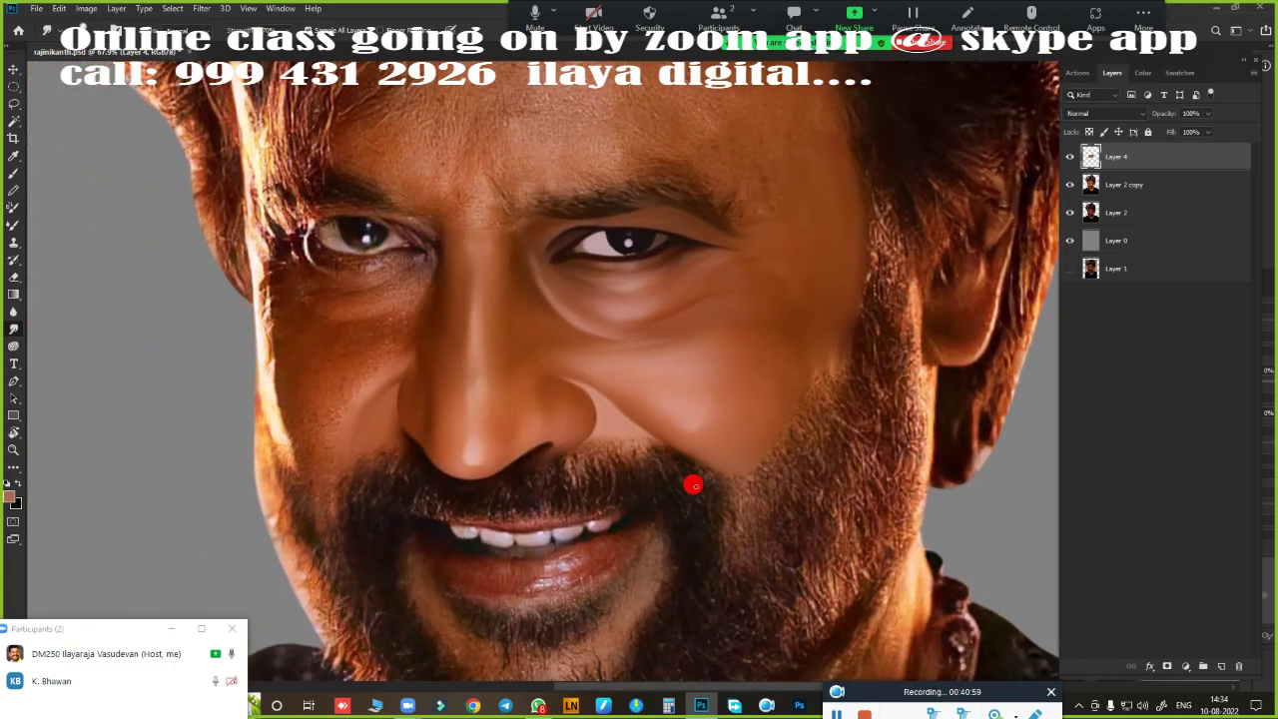
pyautogui.click(1070, 156)
pyautogui.click(1071, 156)
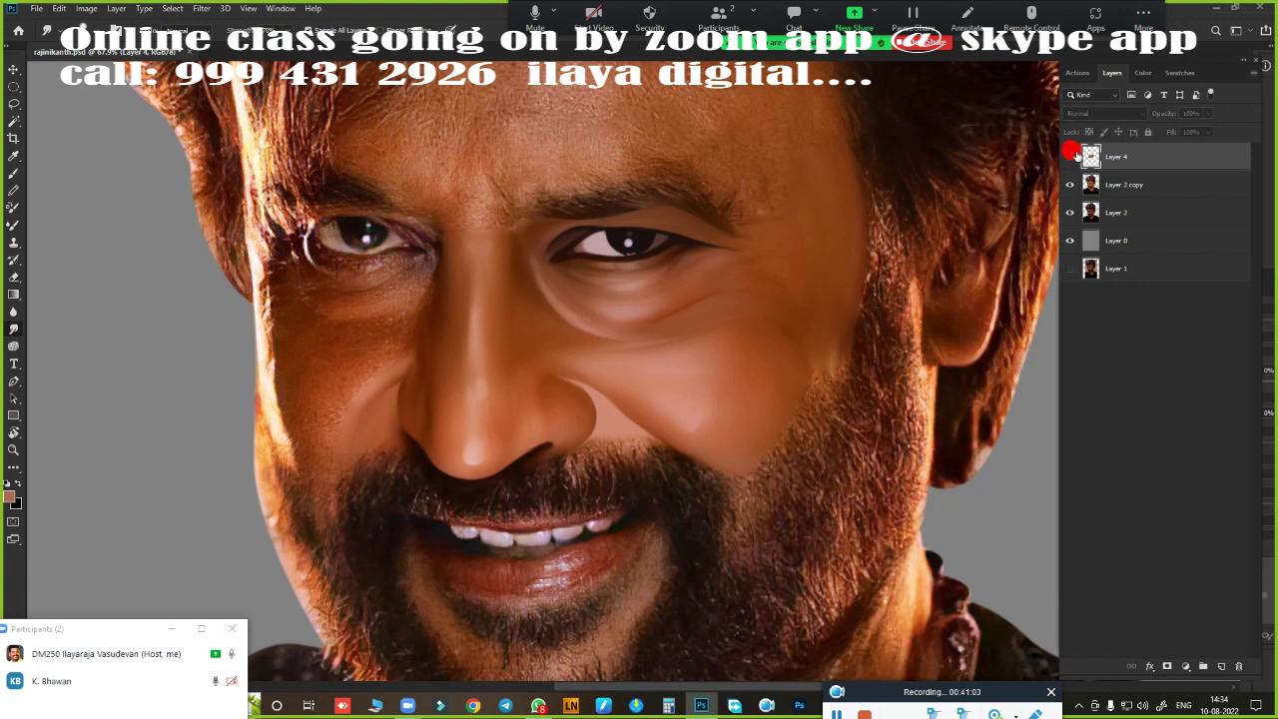
pyautogui.click(1071, 156)
pyautogui.click(1072, 156)
pyautogui.click(1070, 158)
pyautogui.click(1070, 158)
pyautogui.click(1071, 158)
pyautogui.click(1072, 158)
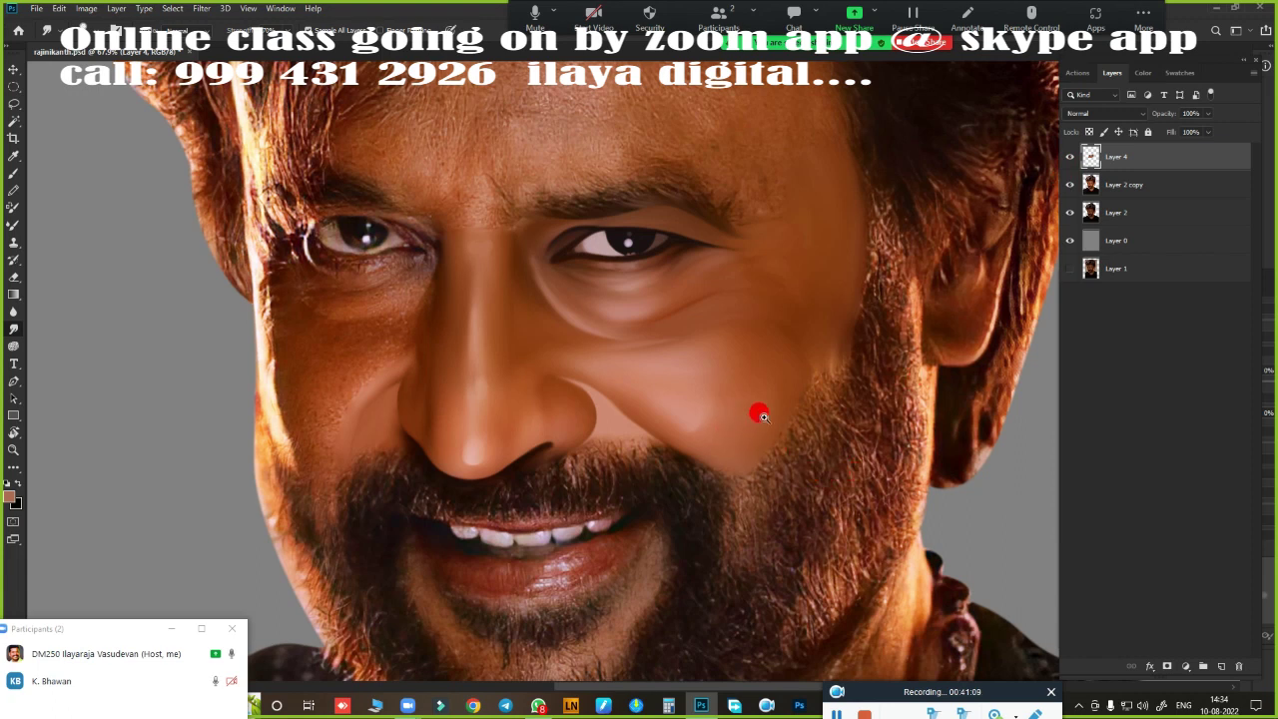
pyautogui.scroll(2, 761, 414)
pyautogui.scroll(2, 755, 368)
pyautogui.press('e')
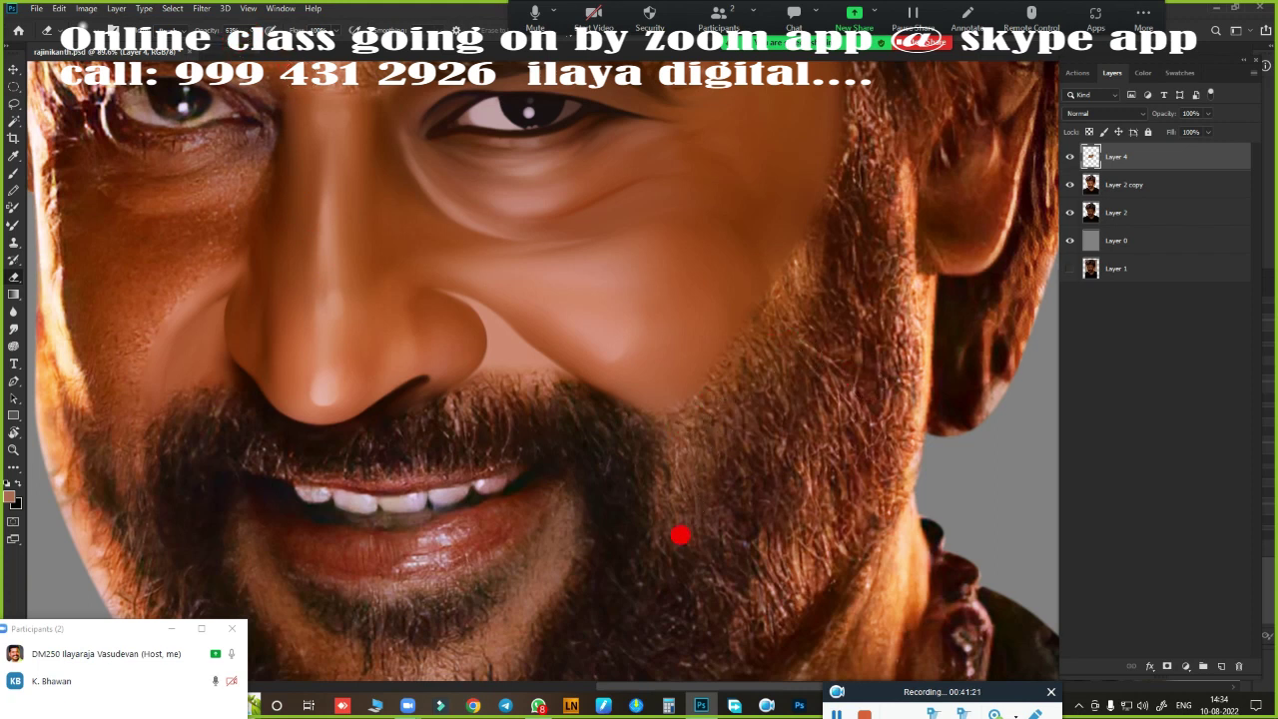
pyautogui.scroll(-5, 736, 507)
pyautogui.scroll(4, 699, 524)
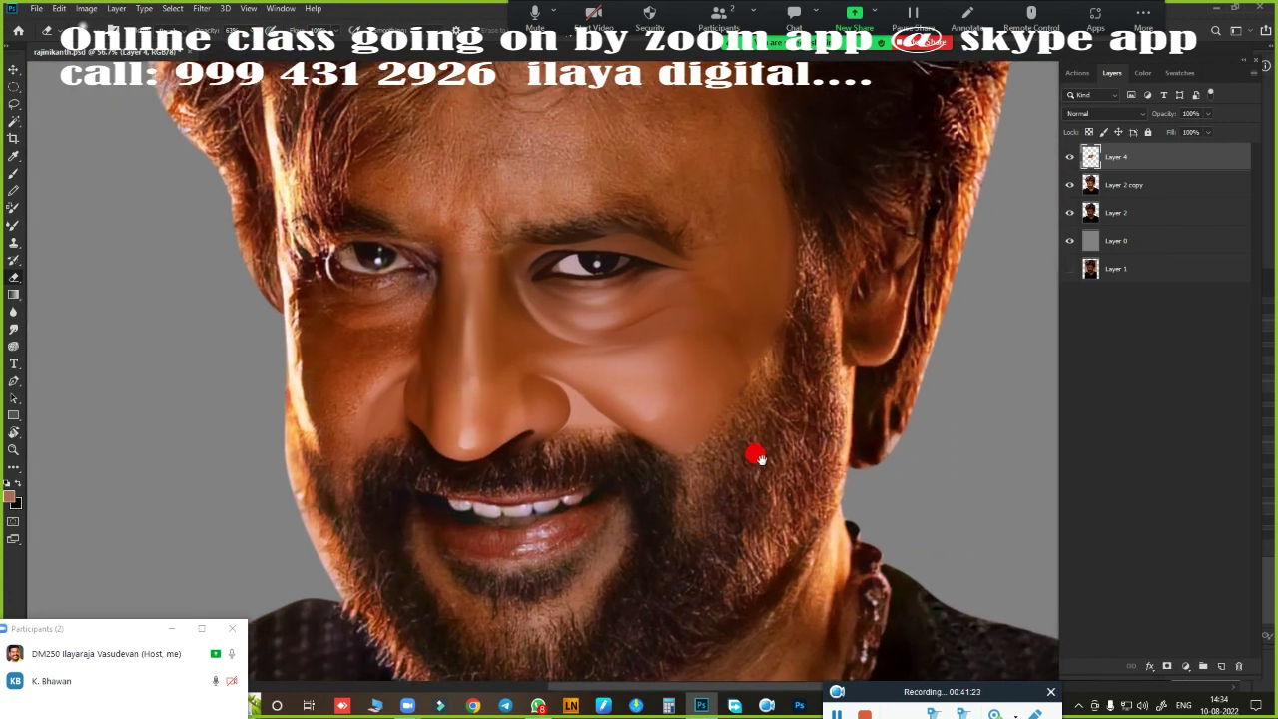
pyautogui.scroll(1, 774, 450)
pyautogui.scroll(4, 690, 262)
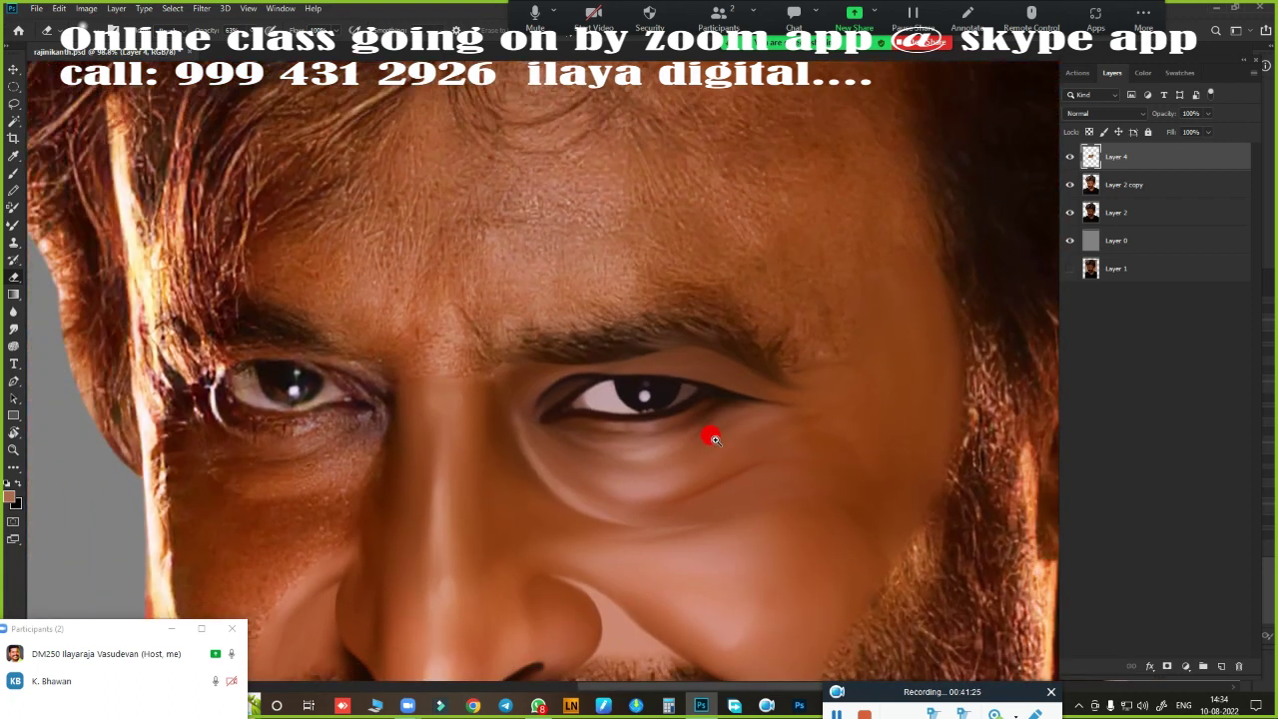
pyautogui.scroll(-3, 685, 389)
pyautogui.scroll(2, 659, 305)
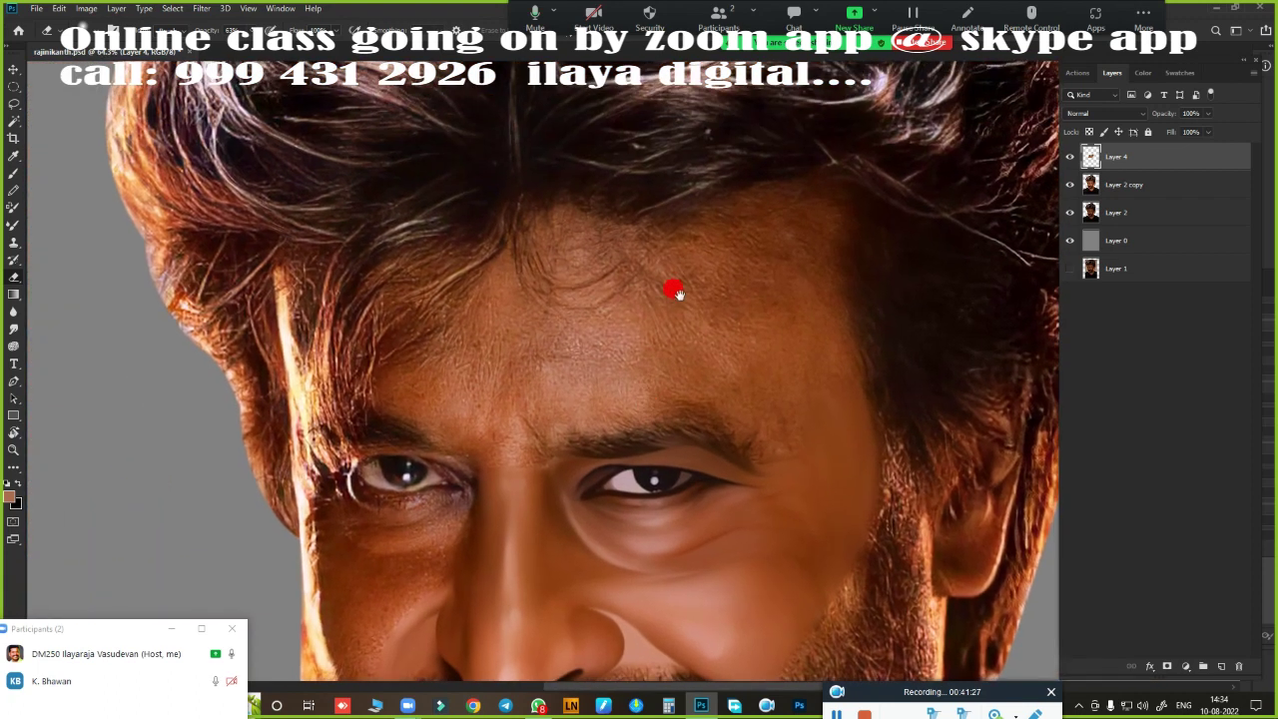
pyautogui.scroll(2, 838, 320)
pyautogui.scroll(1, 854, 370)
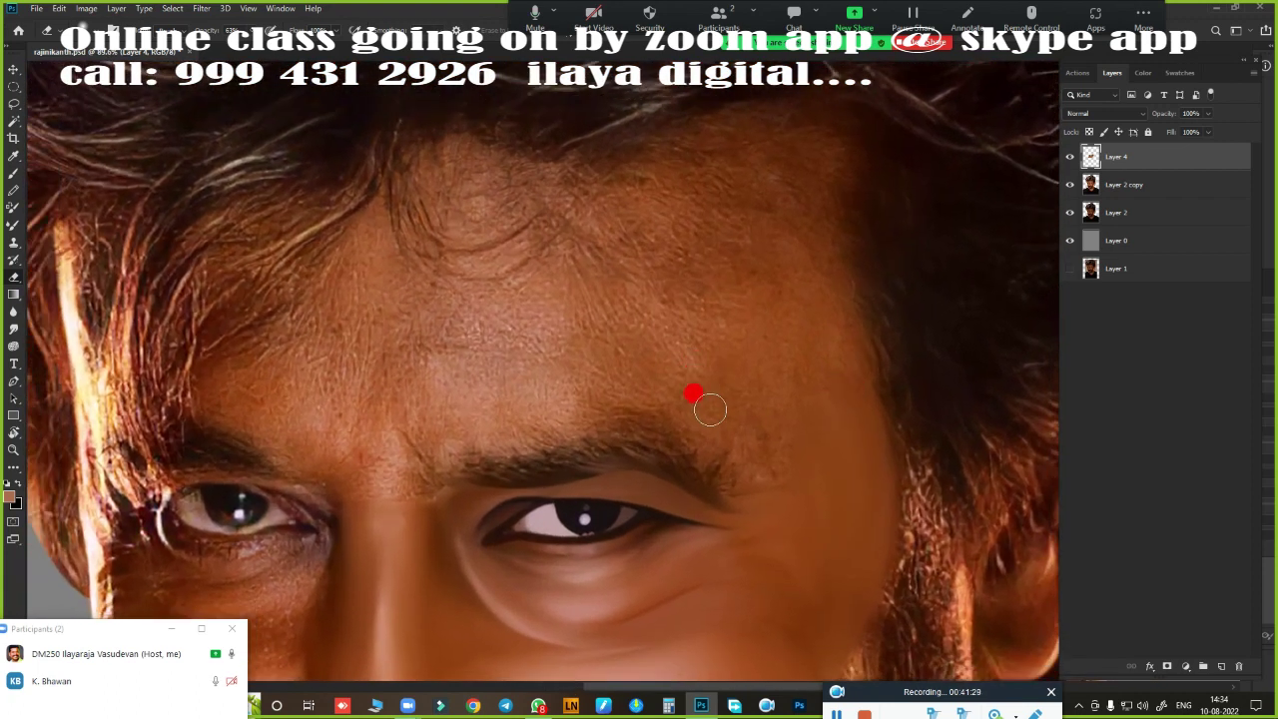
# - With the Mixer Brush, smooth the lower-left, middle and upper forehead skin
pyautogui.press('j')
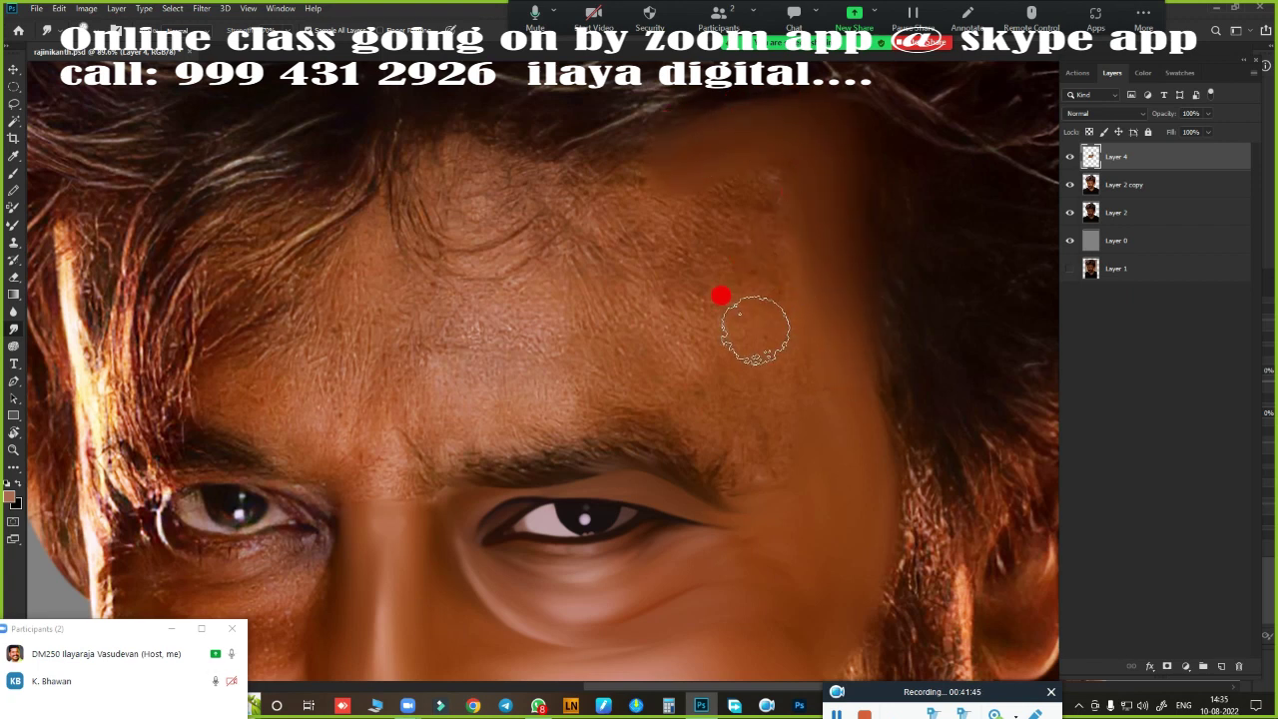
pyautogui.scroll(2, 749, 320)
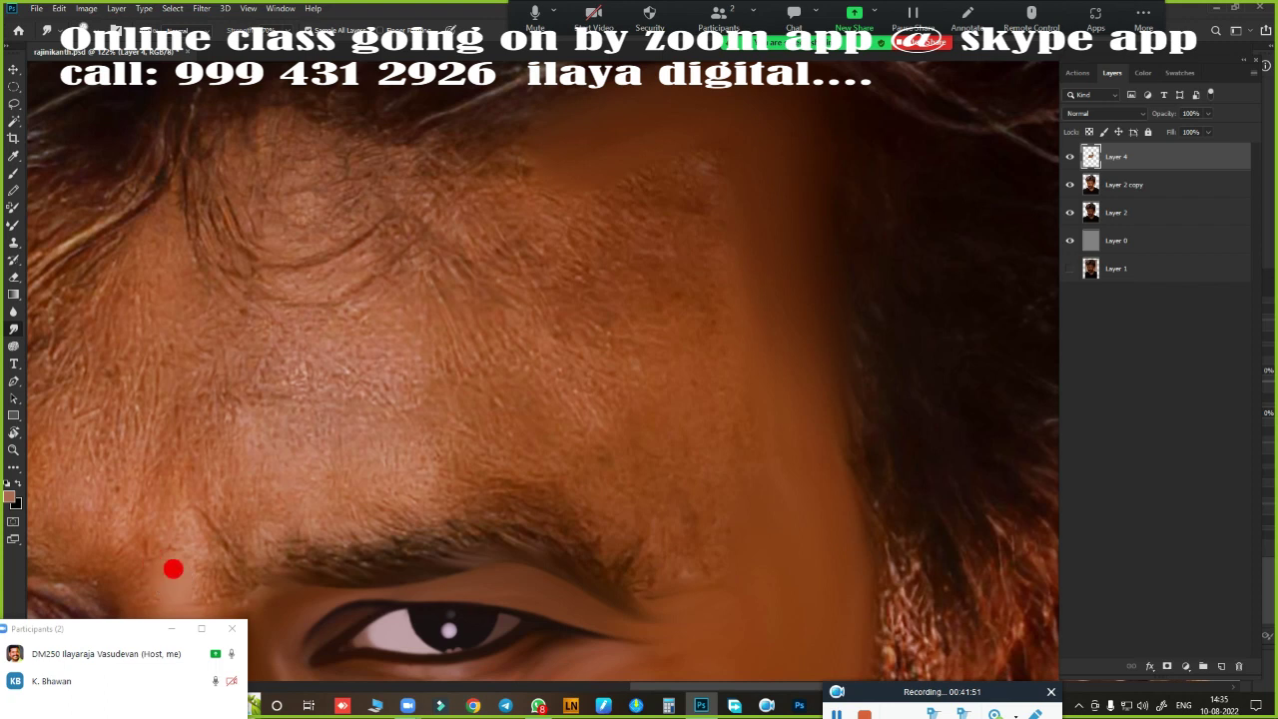
pyautogui.moveTo(288, 478); pyautogui.dragTo(286, 456)
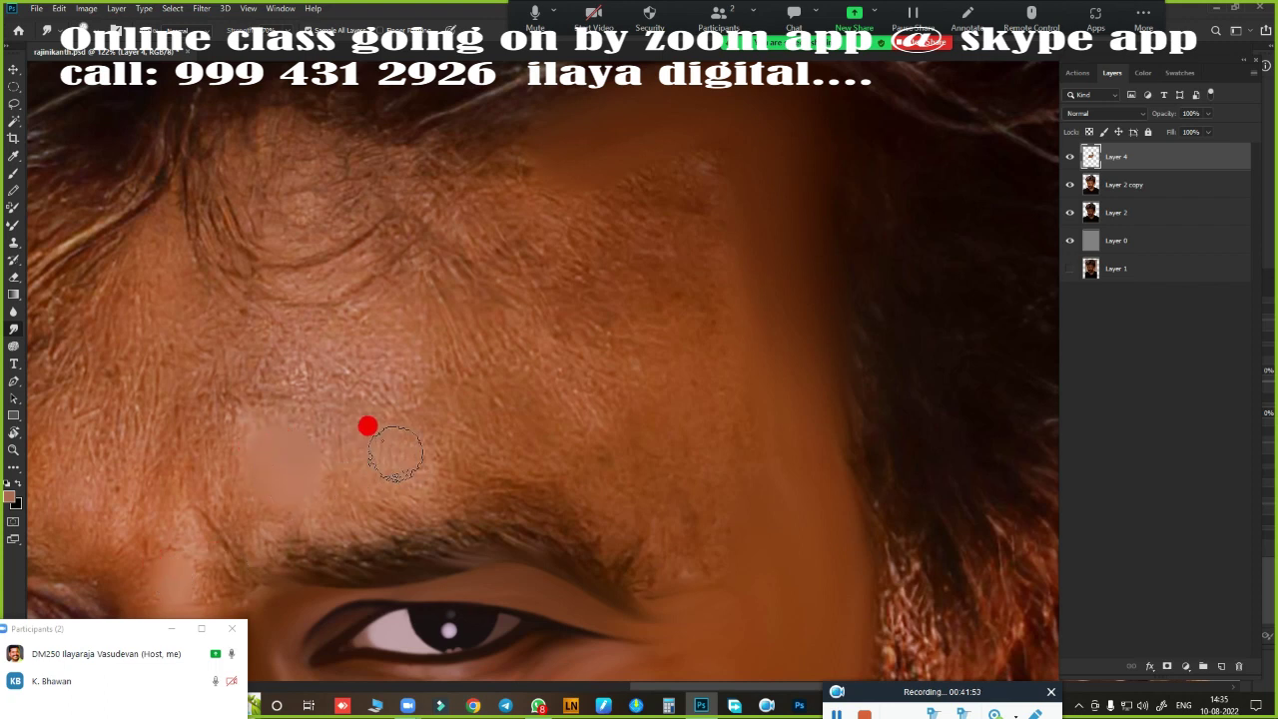
pyautogui.moveTo(394, 455); pyautogui.dragTo(379, 456)
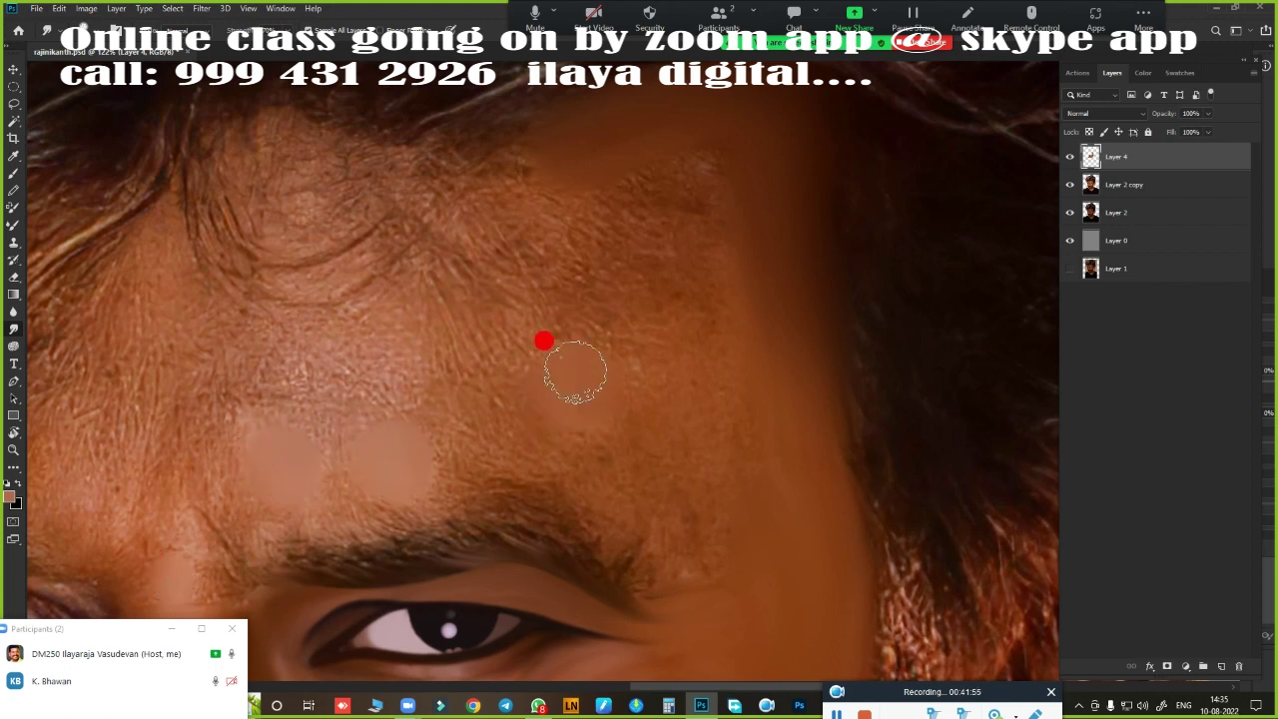
pyautogui.moveTo(322, 352); pyautogui.dragTo(299, 345)
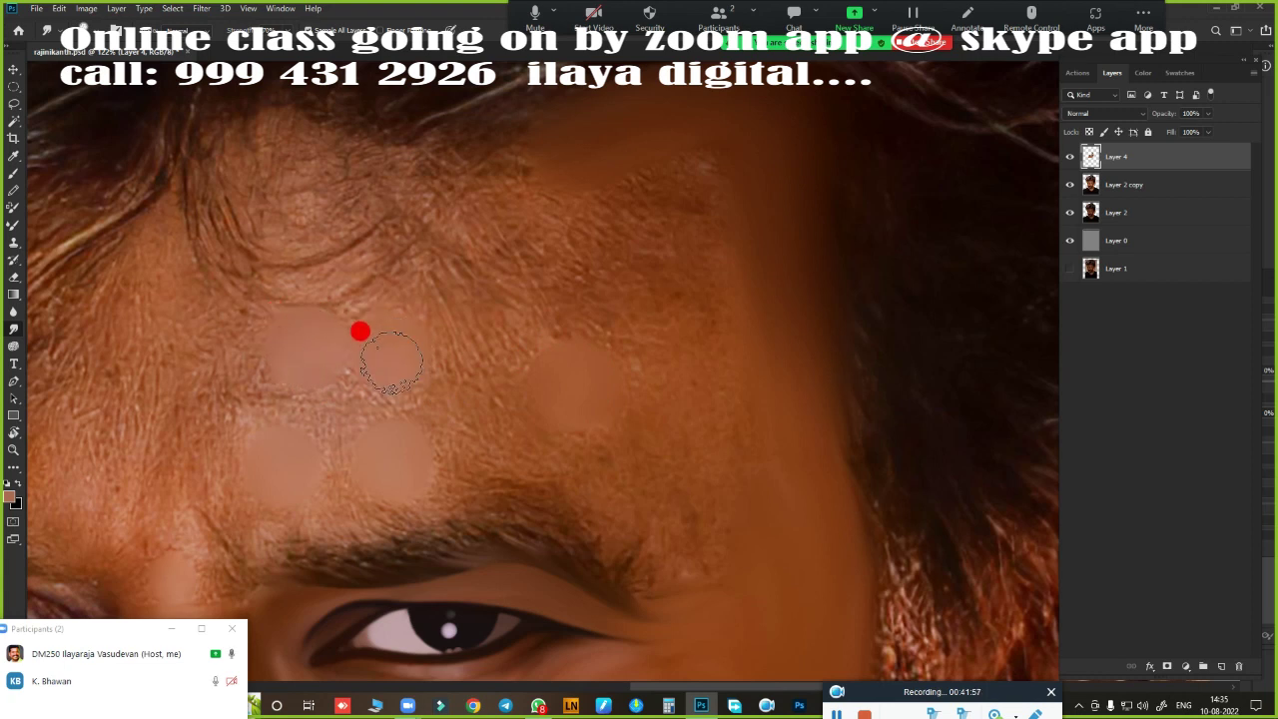
pyautogui.moveTo(277, 186); pyautogui.dragTo(274, 176)
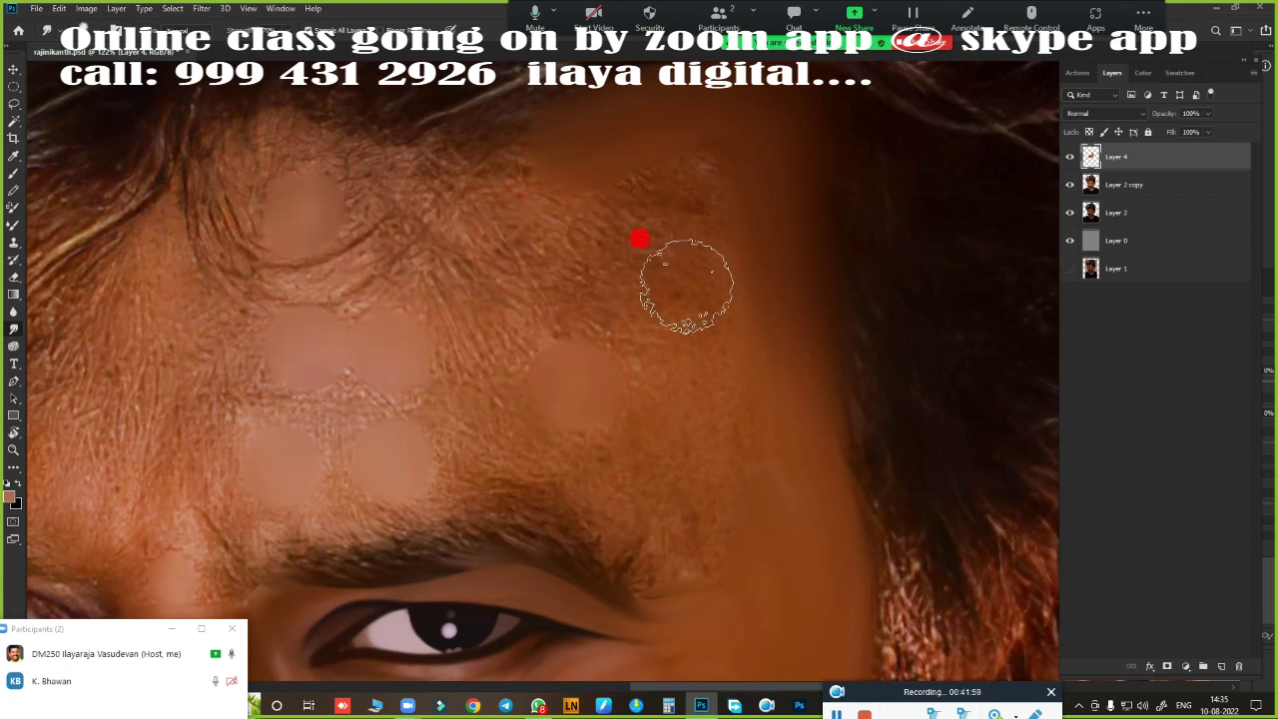
# - Smooth the right and central forehead, the upper-left hairline area and the skin over the brow
pyautogui.moveTo(584, 234); pyautogui.dragTo(608, 222)
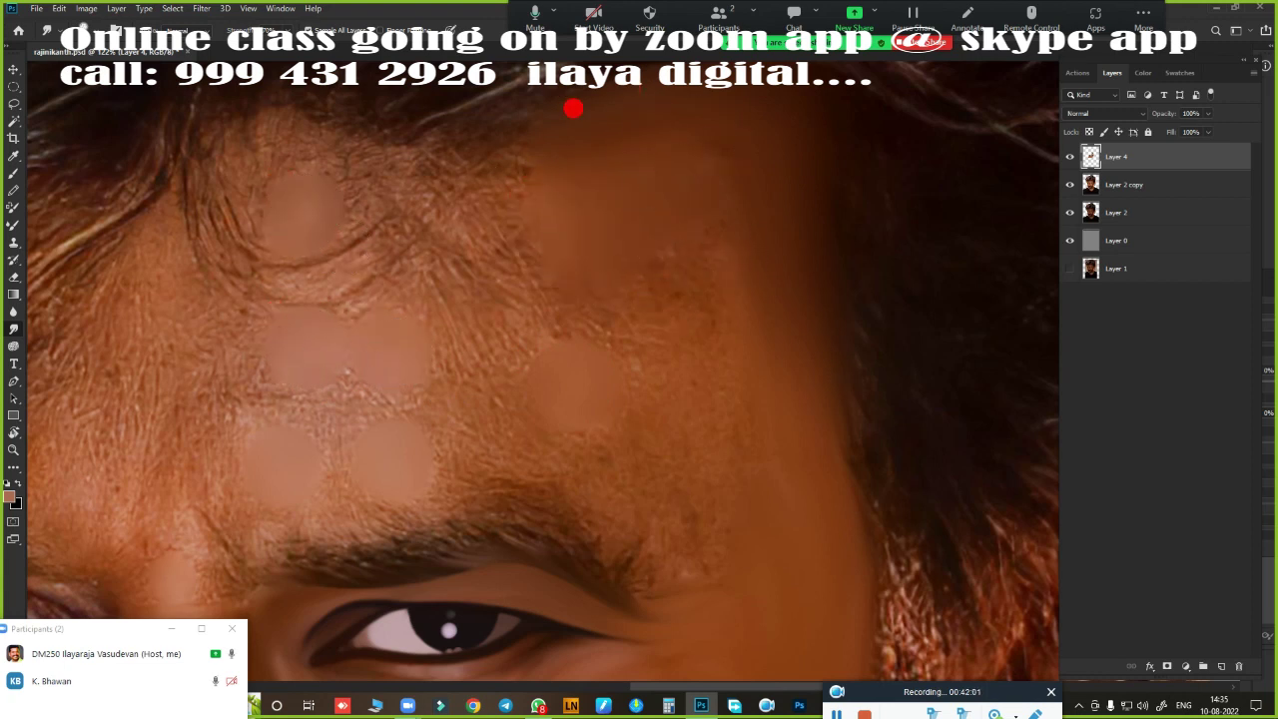
pyautogui.moveTo(685, 171); pyautogui.dragTo(676, 243)
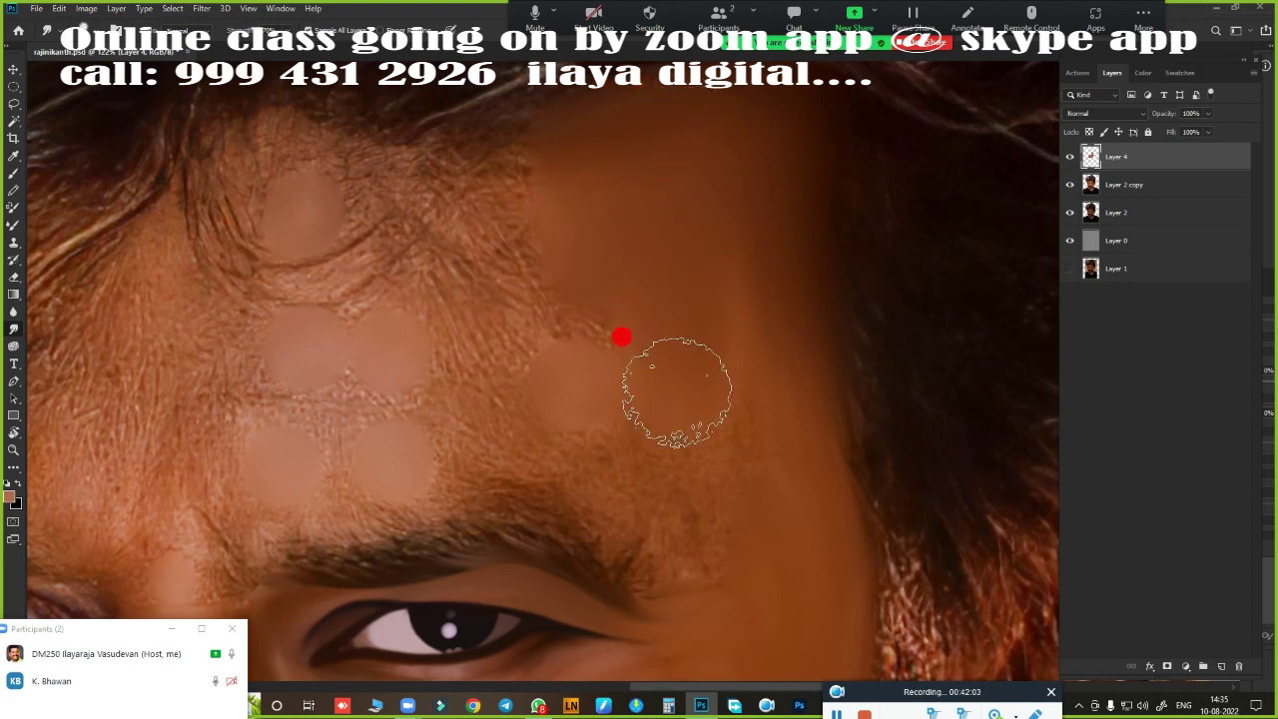
pyautogui.moveTo(676, 391)
pyautogui.mouseDown()
pyautogui.moveTo(618, 485)
pyautogui.moveTo(727, 513)
pyautogui.moveTo(656, 433)
pyautogui.moveTo(730, 405)
pyautogui.moveTo(728, 198)
pyautogui.moveTo(735, 322)
pyautogui.moveTo(756, 294)
pyautogui.moveTo(784, 485)
pyautogui.moveTo(707, 516)
pyautogui.moveTo(565, 405)
pyautogui.moveTo(579, 276)
pyautogui.moveTo(807, 303)
pyautogui.mouseUp()
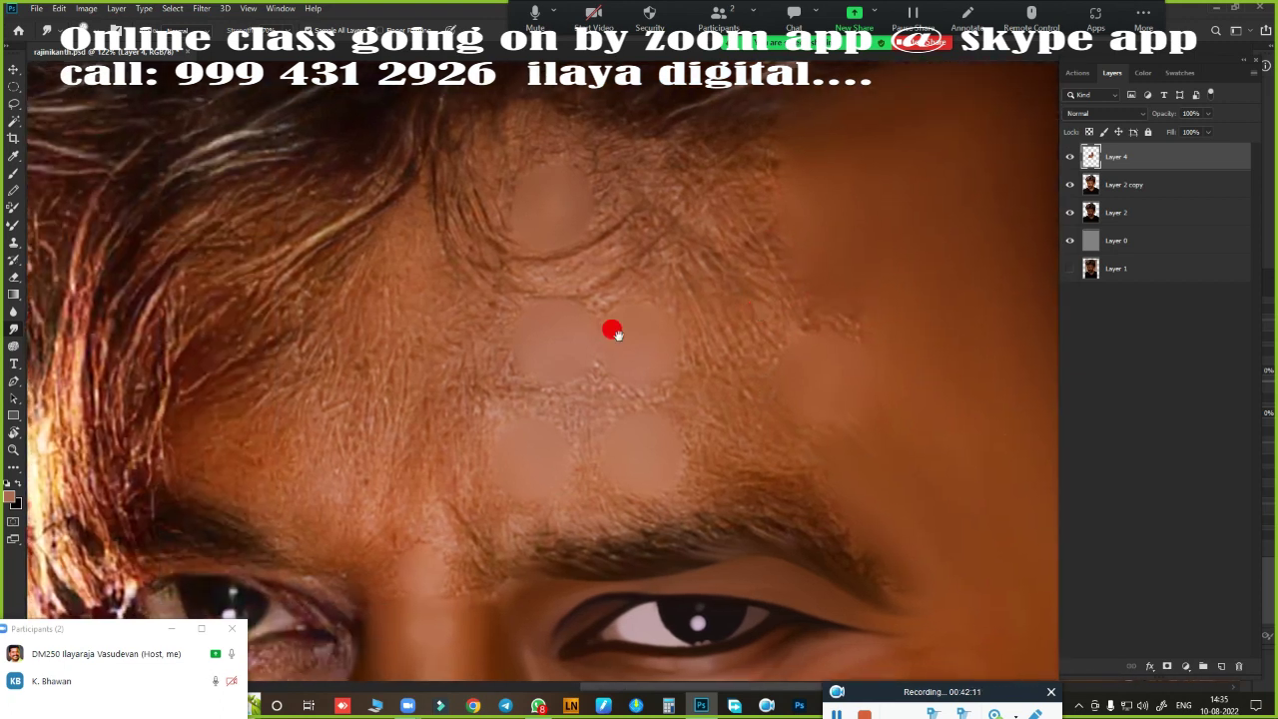
pyautogui.moveTo(379, 282)
pyautogui.mouseDown()
pyautogui.moveTo(357, 249)
pyautogui.moveTo(395, 175)
pyautogui.moveTo(451, 116)
pyautogui.moveTo(505, 100)
pyautogui.moveTo(559, 117)
pyautogui.moveTo(831, 62)
pyautogui.moveTo(439, 190)
pyautogui.moveTo(479, 189)
pyautogui.moveTo(486, 206)
pyautogui.moveTo(633, 193)
pyautogui.moveTo(764, 143)
pyautogui.moveTo(428, 208)
pyautogui.moveTo(351, 385)
pyautogui.moveTo(272, 421)
pyautogui.moveTo(166, 436)
pyautogui.moveTo(195, 374)
pyautogui.moveTo(200, 308)
pyautogui.moveTo(349, 211)
pyautogui.moveTo(240, 386)
pyautogui.moveTo(257, 386)
pyautogui.moveTo(251, 415)
pyautogui.moveTo(286, 502)
pyautogui.moveTo(341, 521)
pyautogui.moveTo(368, 473)
pyautogui.moveTo(365, 550)
pyautogui.moveTo(433, 556)
pyautogui.moveTo(476, 539)
pyautogui.moveTo(399, 550)
pyautogui.moveTo(430, 554)
pyautogui.mouseUp()
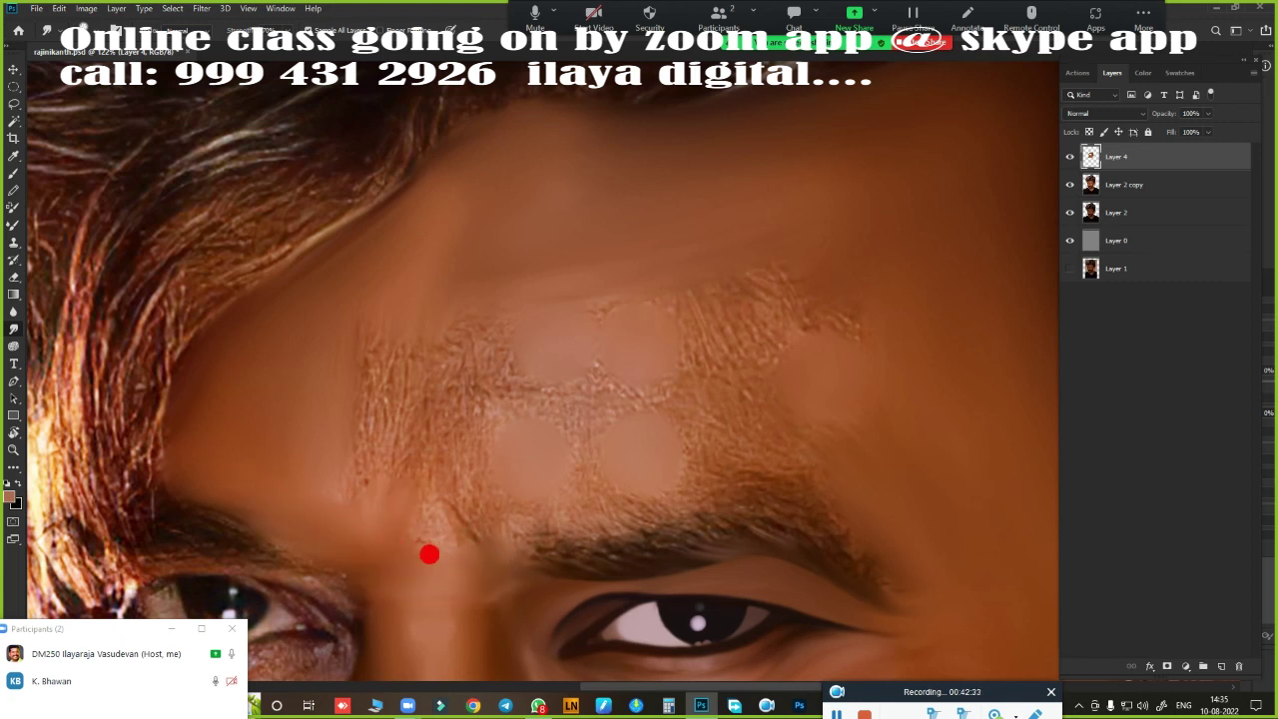
pyautogui.moveTo(389, 508)
pyautogui.mouseDown()
pyautogui.moveTo(396, 491)
pyautogui.moveTo(456, 477)
pyautogui.moveTo(456, 504)
pyautogui.moveTo(394, 373)
pyautogui.moveTo(386, 382)
pyautogui.moveTo(333, 347)
pyautogui.moveTo(300, 373)
pyautogui.moveTo(297, 420)
pyautogui.moveTo(485, 323)
pyautogui.moveTo(485, 293)
pyautogui.moveTo(702, 253)
pyautogui.moveTo(662, 351)
pyautogui.moveTo(705, 250)
pyautogui.moveTo(735, 409)
pyautogui.moveTo(775, 422)
pyautogui.moveTo(525, 429)
pyautogui.moveTo(538, 361)
pyautogui.moveTo(425, 374)
pyautogui.moveTo(682, 428)
pyautogui.moveTo(619, 423)
pyautogui.moveTo(524, 442)
pyautogui.mouseUp()
# - Blend the inner end of the eyebrow into the skin and smooth its hair texture
pyautogui.scroll(-5, 862, 422)
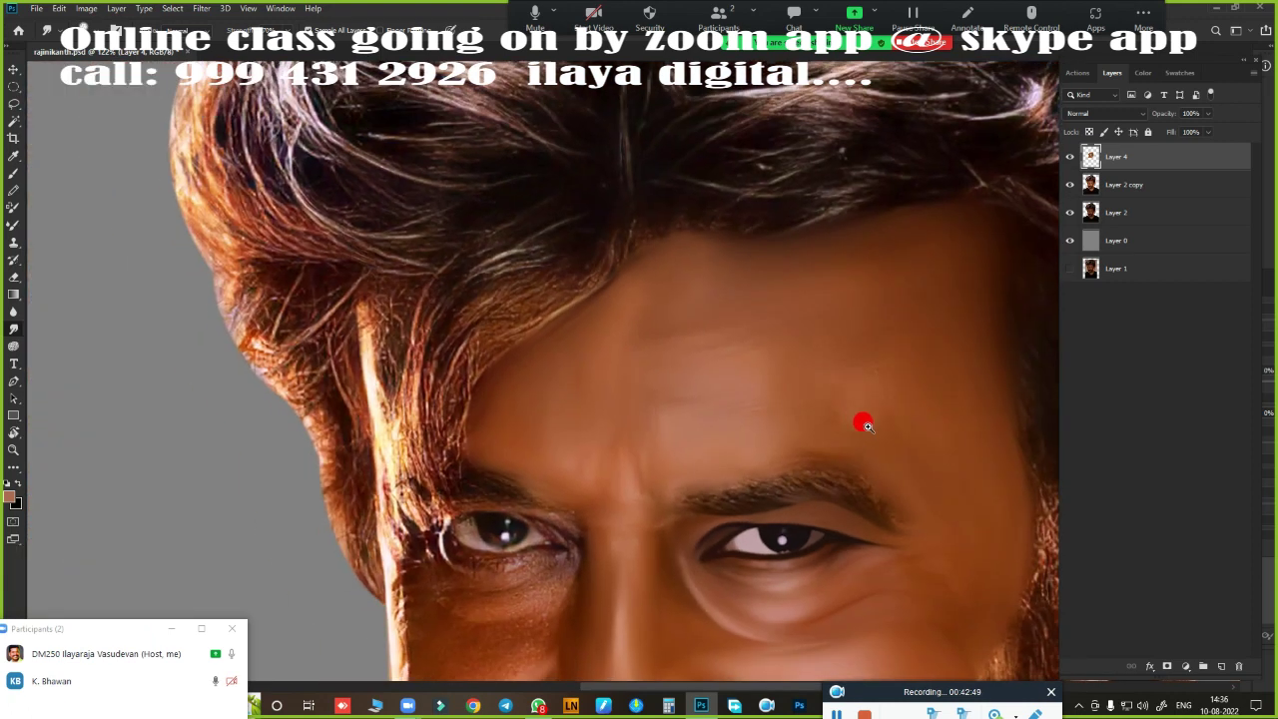
pyautogui.moveTo(862, 422)
pyautogui.mouseDown()
pyautogui.moveTo(749, 168)
pyautogui.moveTo(727, 399)
pyautogui.moveTo(761, 379)
pyautogui.moveTo(718, 330)
pyautogui.moveTo(790, 353)
pyautogui.moveTo(747, 327)
pyautogui.mouseUp()
pyautogui.scroll(-3, 748, 356)
pyautogui.scroll(-2, 764, 363)
pyautogui.scroll(3, 748, 388)
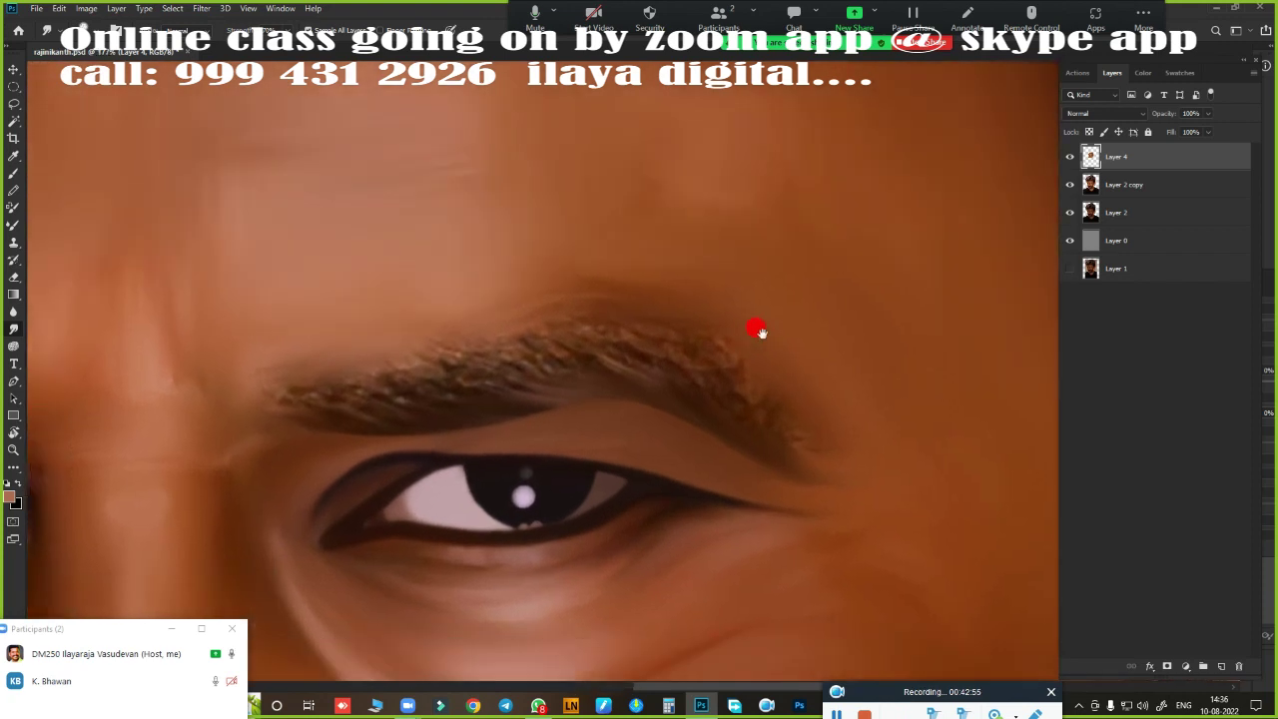
pyautogui.scroll(2, 803, 270)
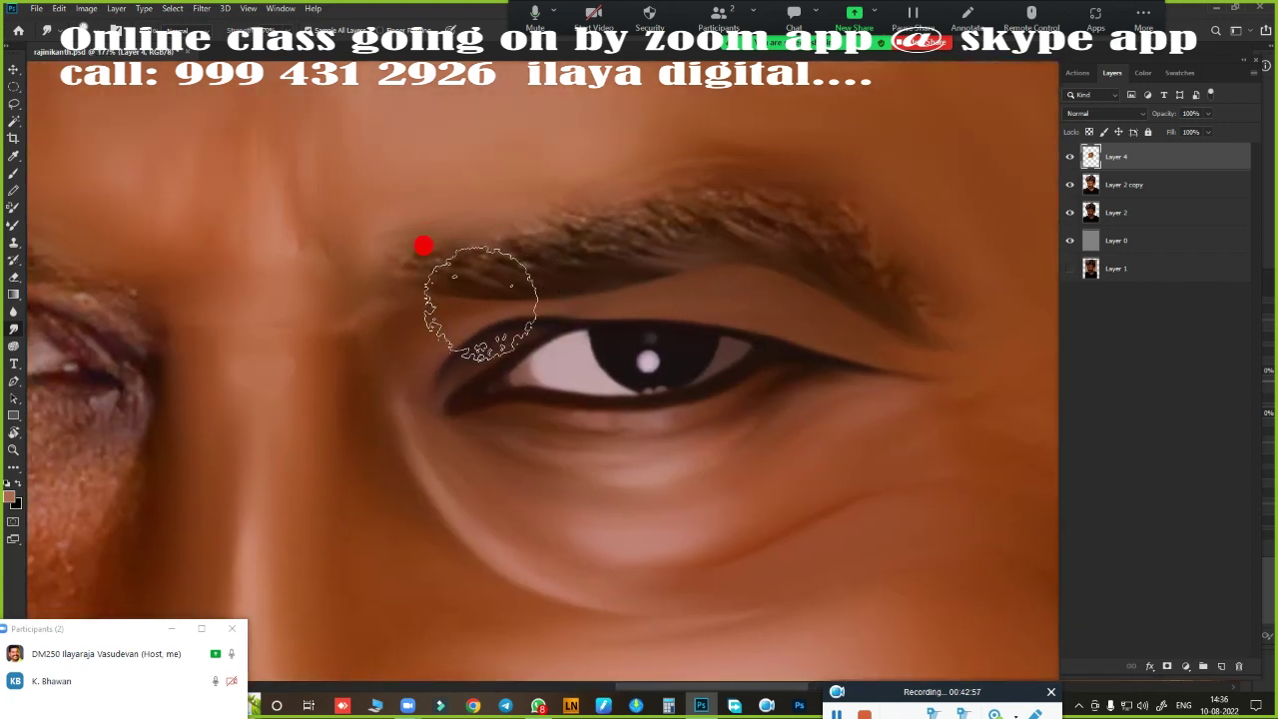
pyautogui.moveTo(462, 294)
pyautogui.mouseDown()
pyautogui.moveTo(370, 262)
pyautogui.moveTo(490, 262)
pyautogui.moveTo(401, 240)
pyautogui.moveTo(593, 254)
pyautogui.moveTo(480, 223)
pyautogui.mouseUp()
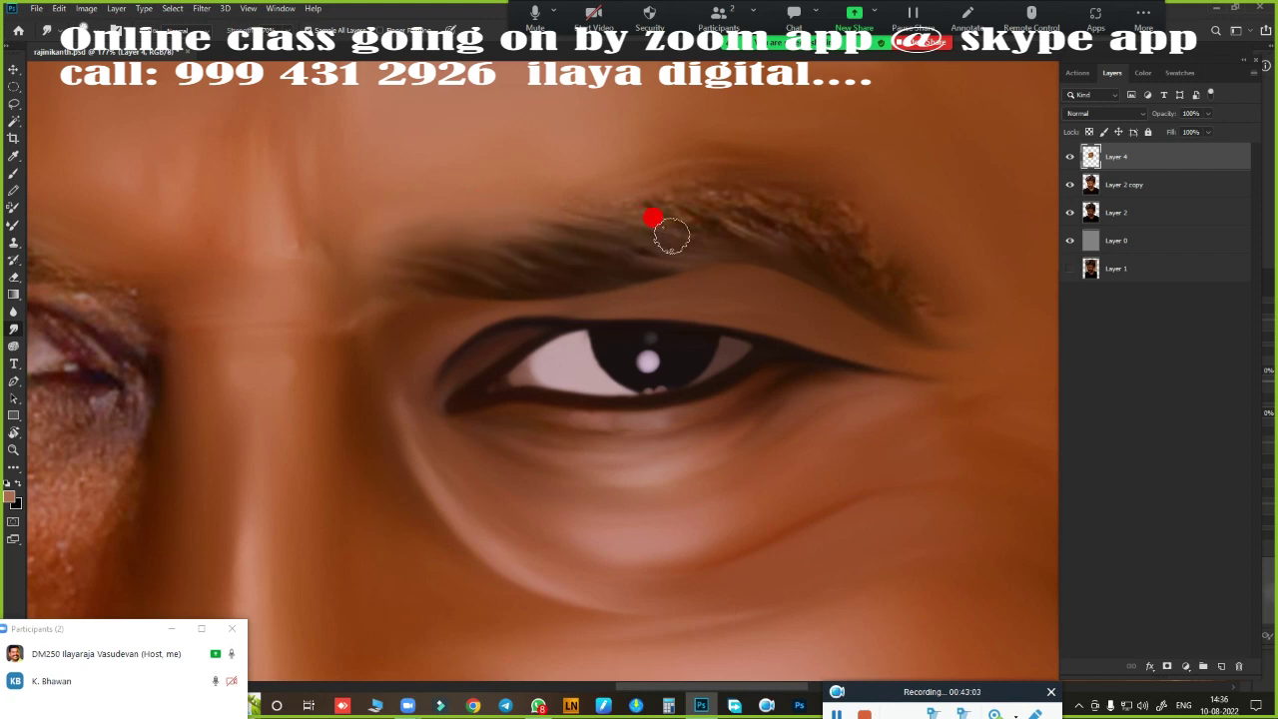
pyautogui.moveTo(635, 211)
pyautogui.mouseDown()
pyautogui.moveTo(608, 200)
pyautogui.moveTo(685, 194)
pyautogui.moveTo(756, 211)
pyautogui.mouseUp()
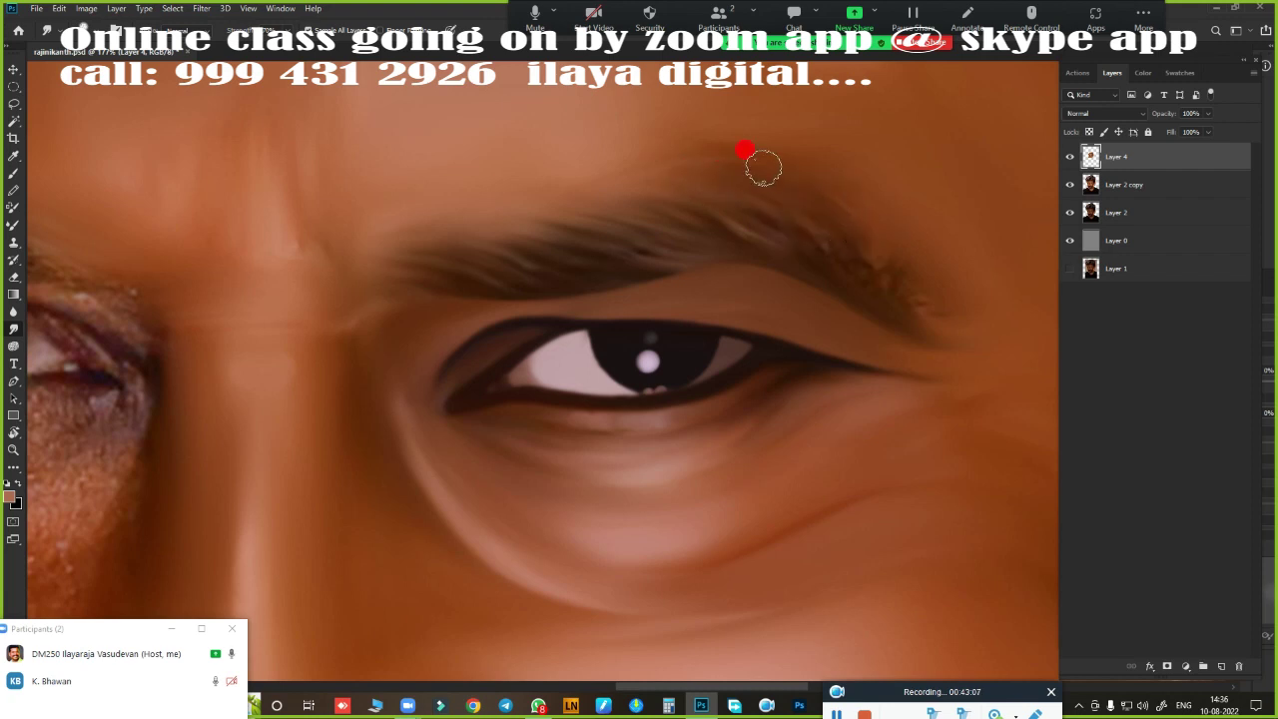
# - Soften the eyebrow tail and the skin above the brow, then view both eyes together
pyautogui.moveTo(861, 255); pyautogui.dragTo(875, 264)
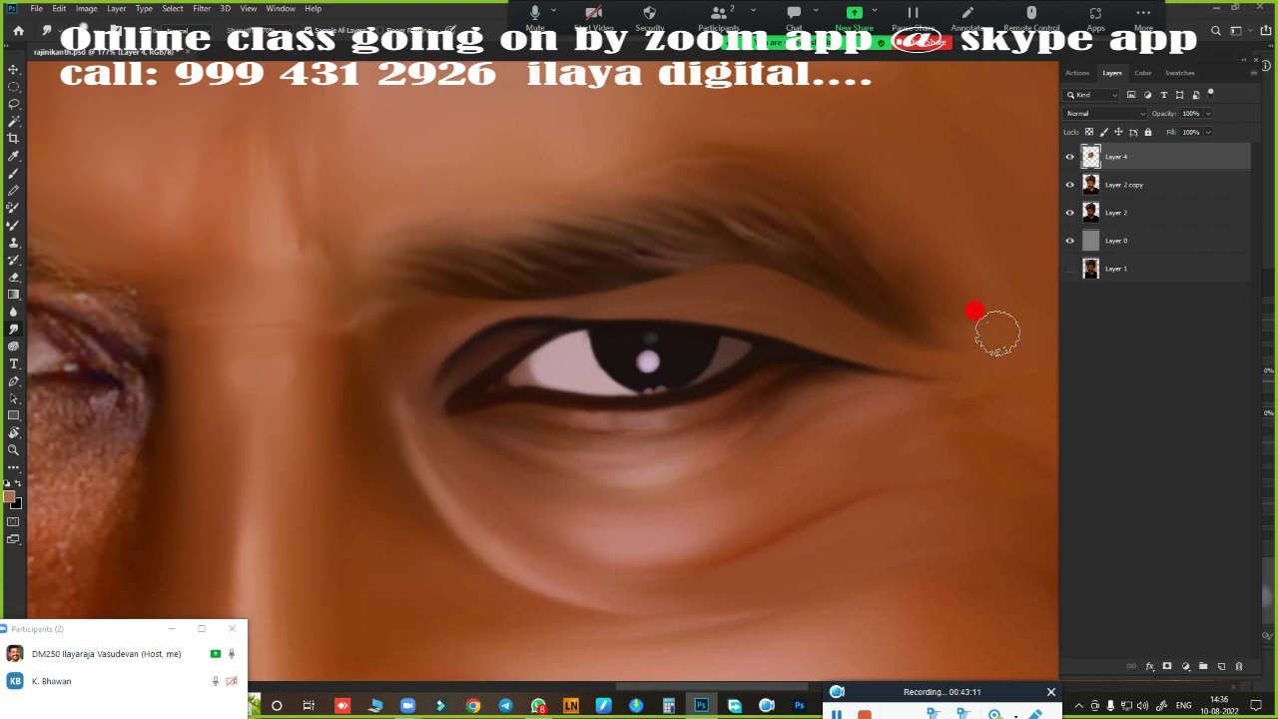
pyautogui.moveTo(749, 232); pyautogui.dragTo(783, 248)
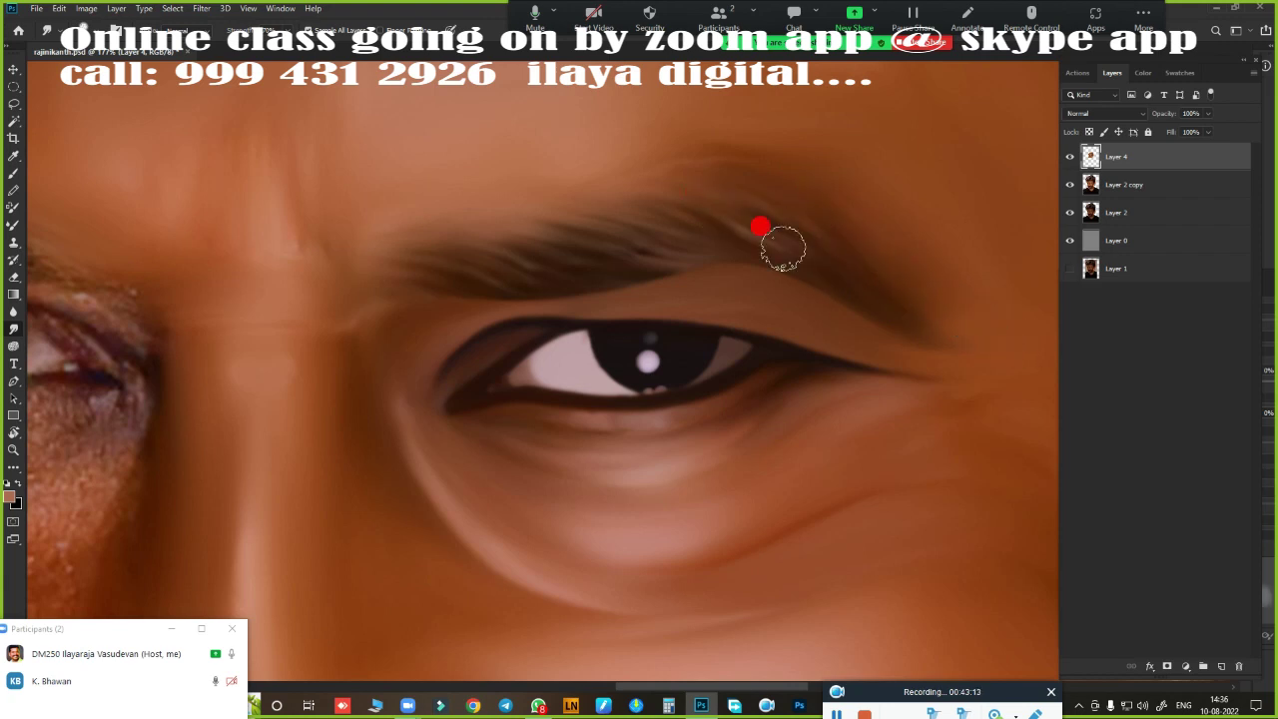
pyautogui.moveTo(875, 310); pyautogui.dragTo(895, 266)
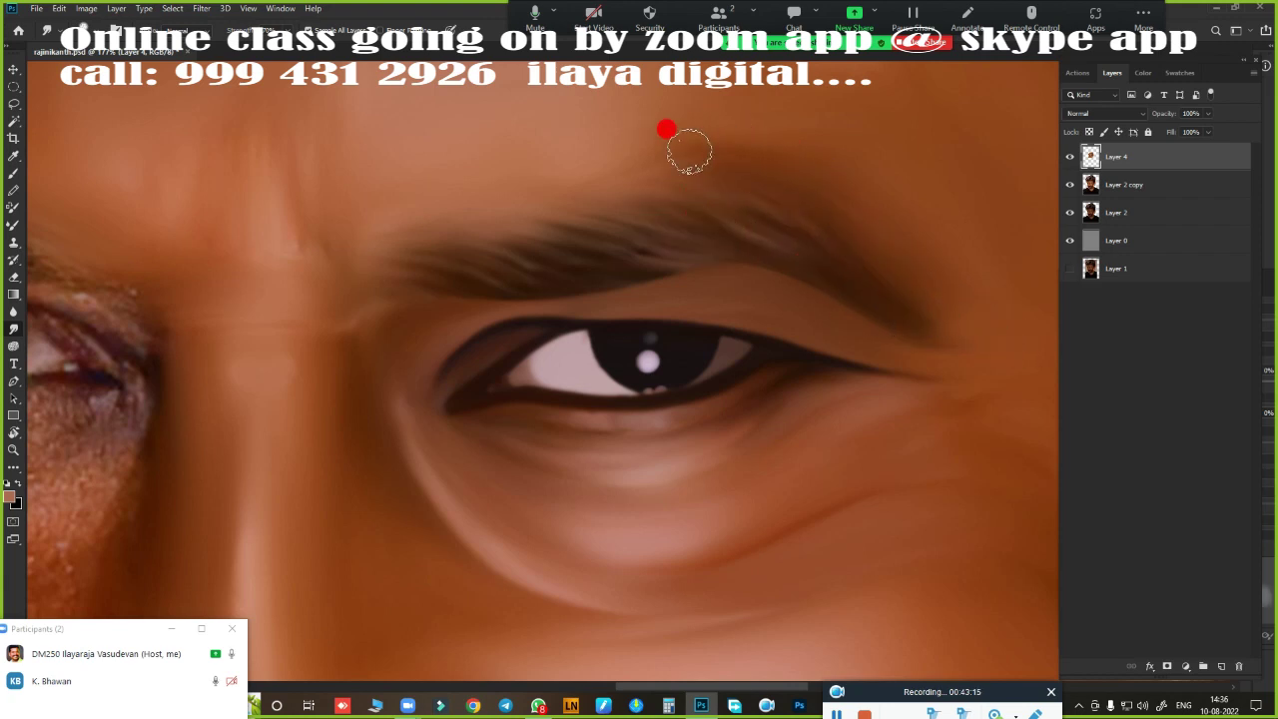
pyautogui.moveTo(689, 151)
pyautogui.mouseDown()
pyautogui.moveTo(633, 245)
pyautogui.moveTo(696, 258)
pyautogui.mouseUp()
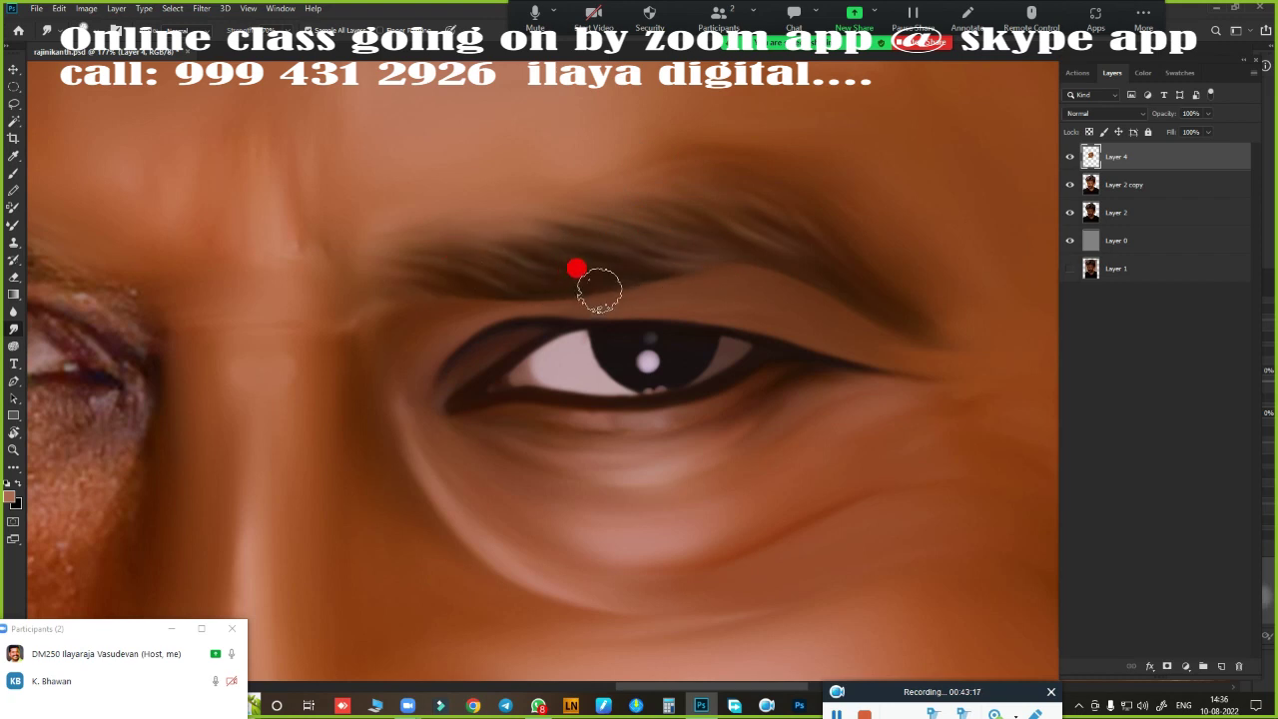
pyautogui.moveTo(599, 289)
pyautogui.mouseDown()
pyautogui.moveTo(358, 292)
pyautogui.moveTo(342, 309)
pyautogui.mouseUp()
pyautogui.moveTo(354, 383); pyautogui.dragTo(513, 499)
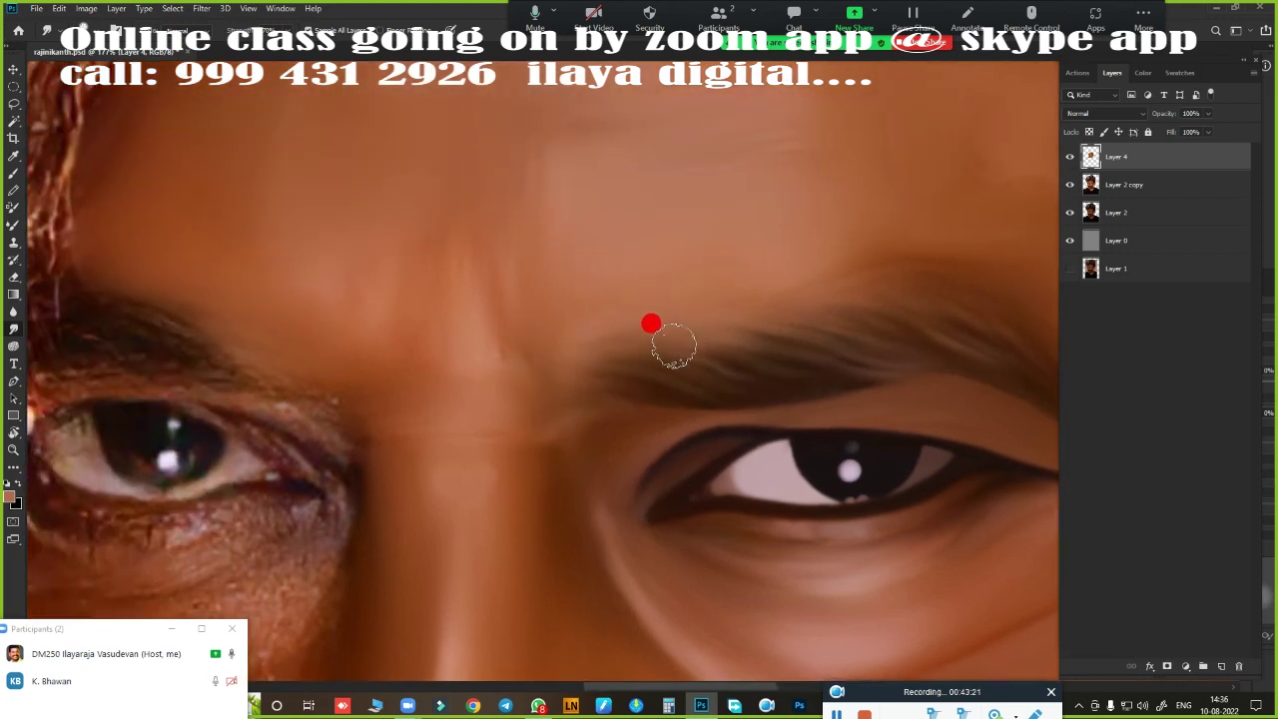
pyautogui.moveTo(608, 370); pyautogui.dragTo(514, 432)
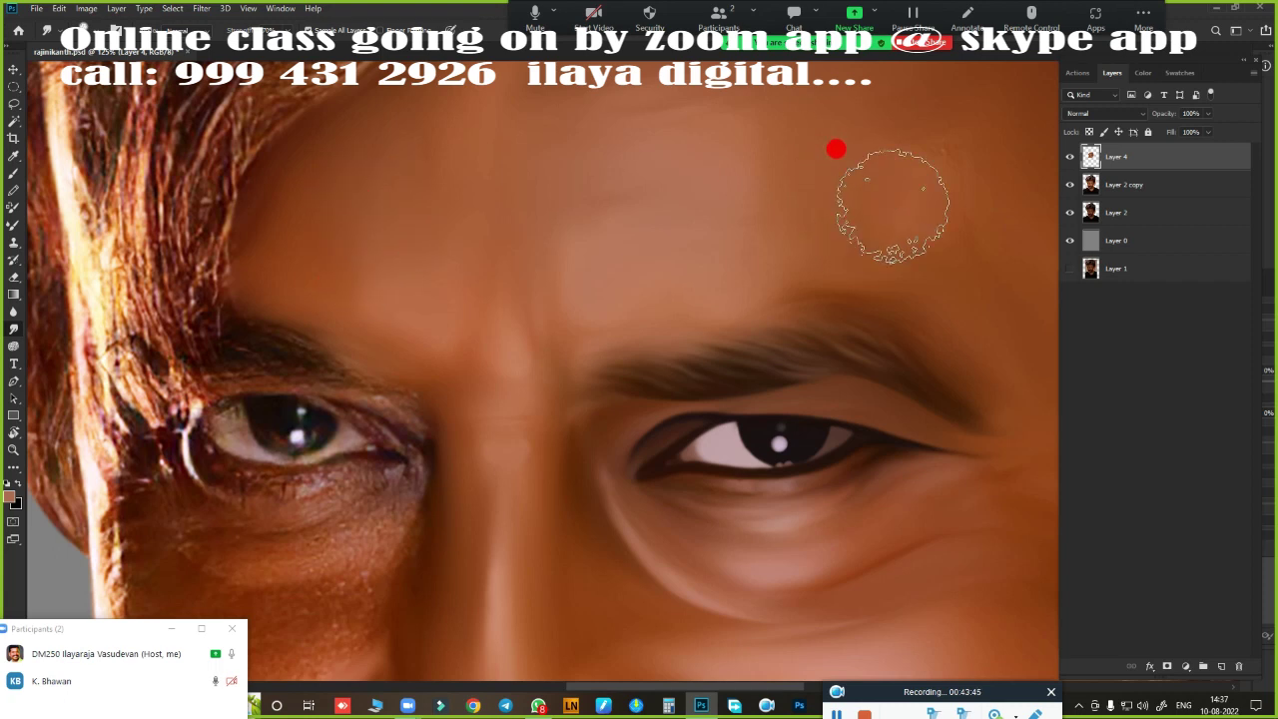
# - Pan and zoom across the forehead and right side to review the retouched portrait
pyautogui.moveTo(725, 242); pyautogui.dragTo(744, 409)
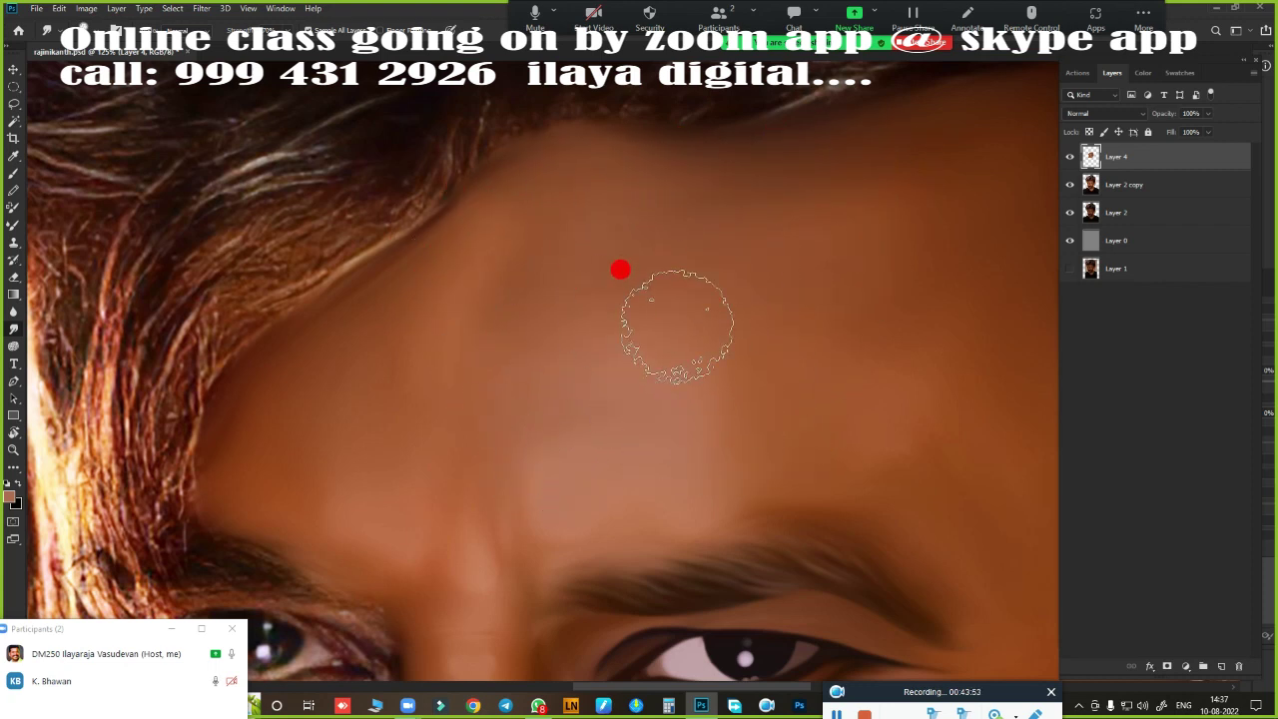
pyautogui.moveTo(822, 352)
pyautogui.mouseDown()
pyautogui.moveTo(822, 333)
pyautogui.moveTo(588, 306)
pyautogui.mouseUp()
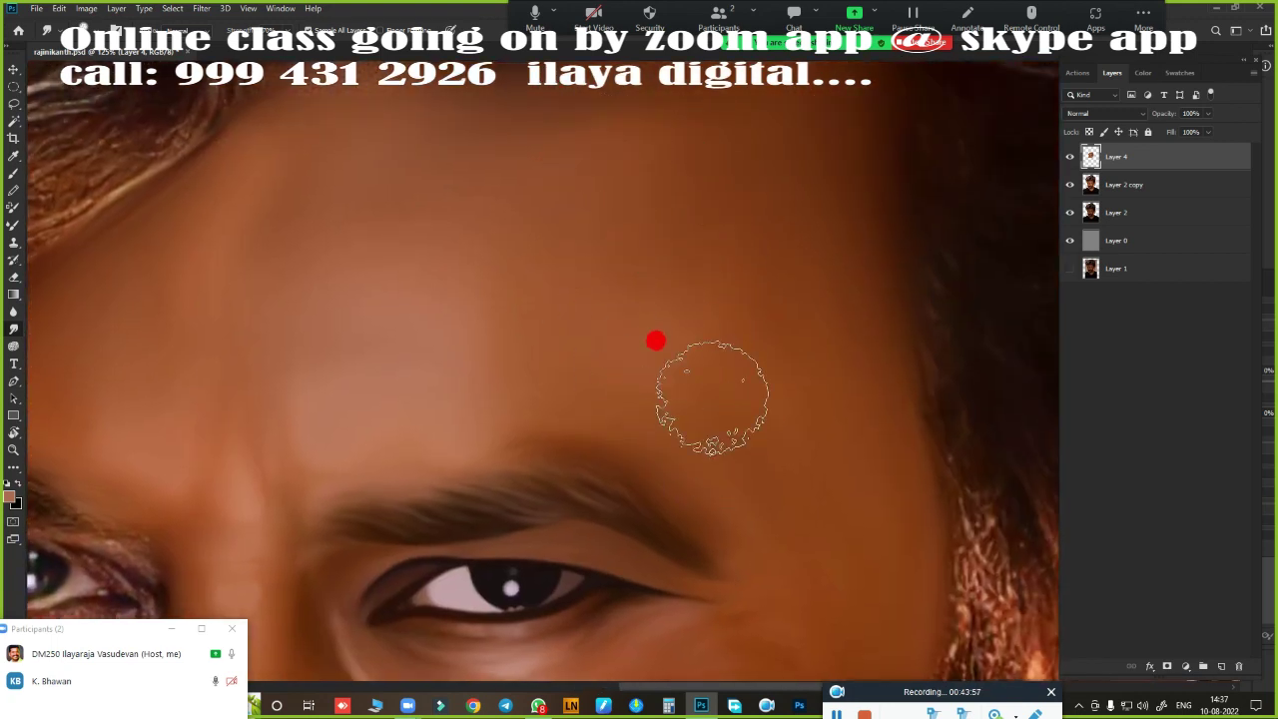
pyautogui.moveTo(776, 449); pyautogui.dragTo(906, 257)
pyautogui.scroll(-5, 764, 385)
pyautogui.scroll(2, 788, 399)
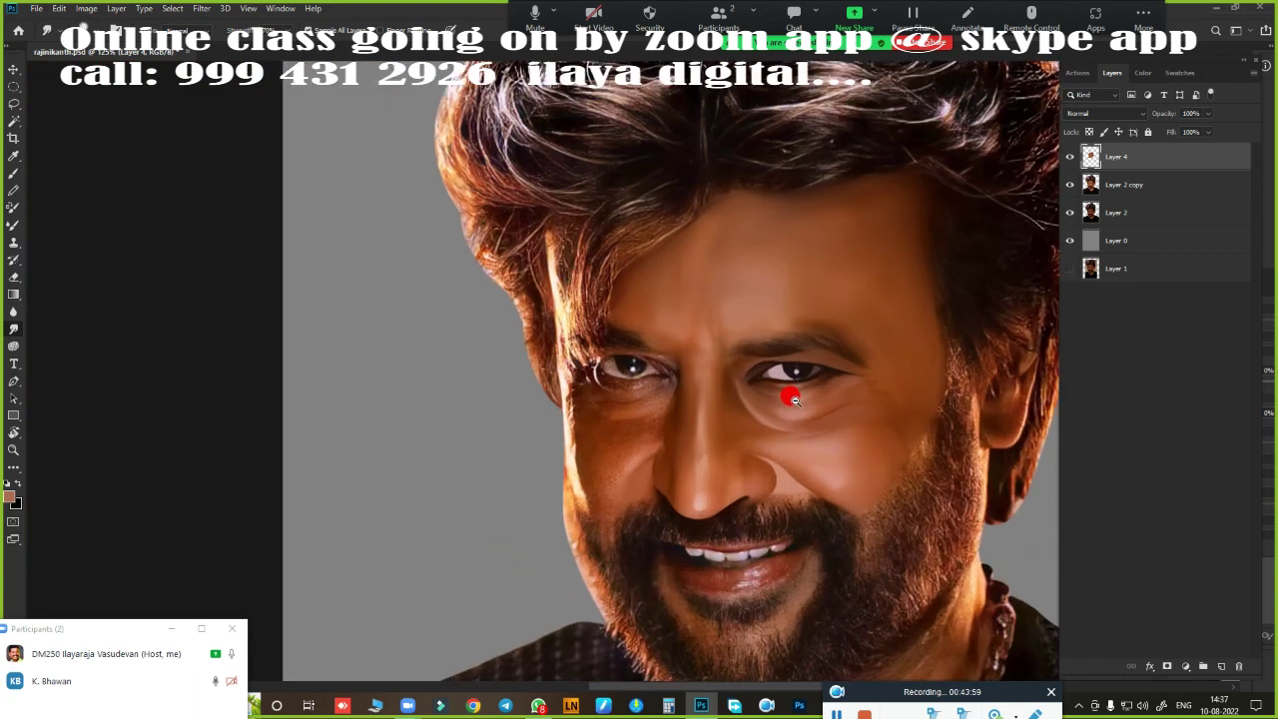
pyautogui.scroll(1, 798, 399)
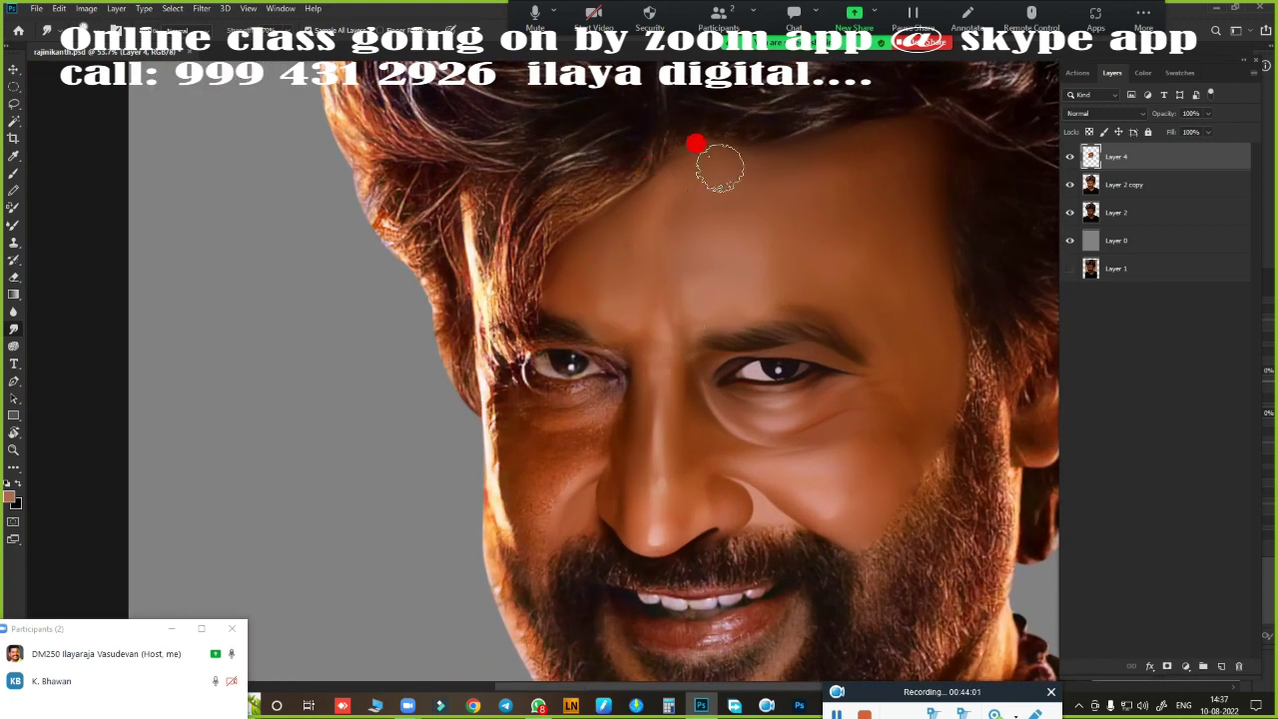
pyautogui.scroll(2, 539, 366)
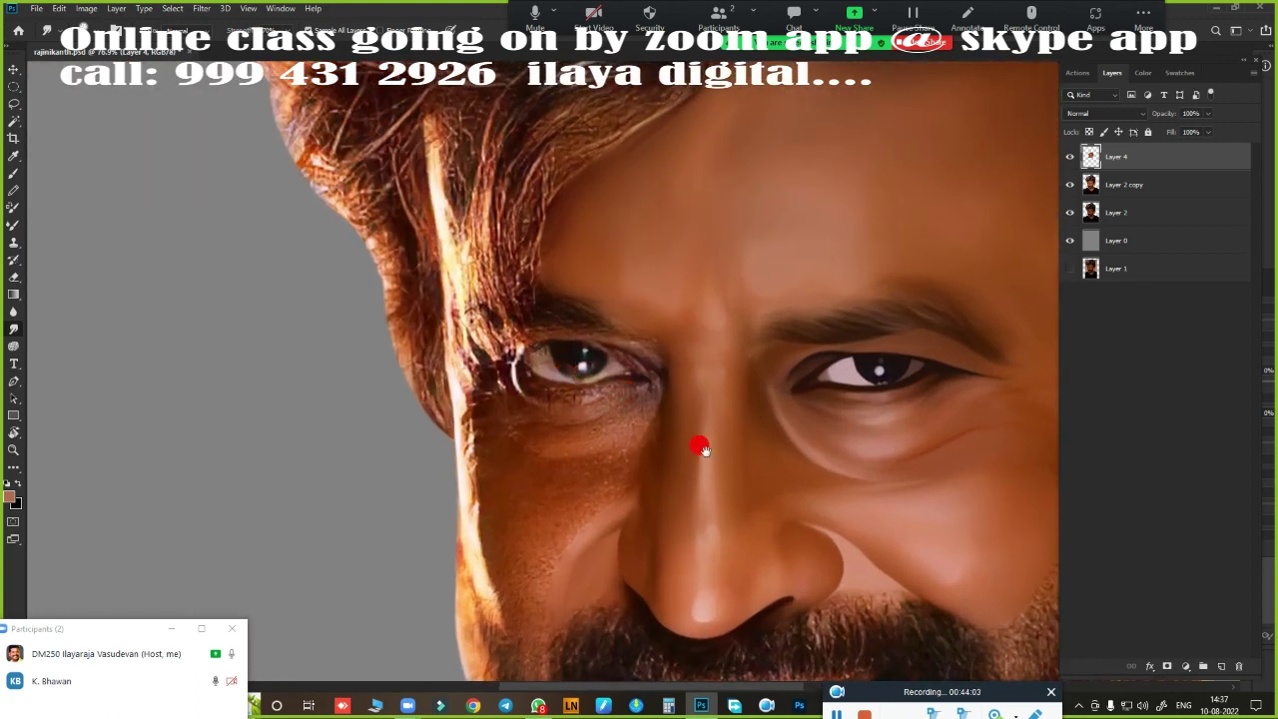
pyautogui.scroll(-1, 699, 443)
pyautogui.scroll(-2, 613, 379)
pyautogui.scroll(1, 613, 379)
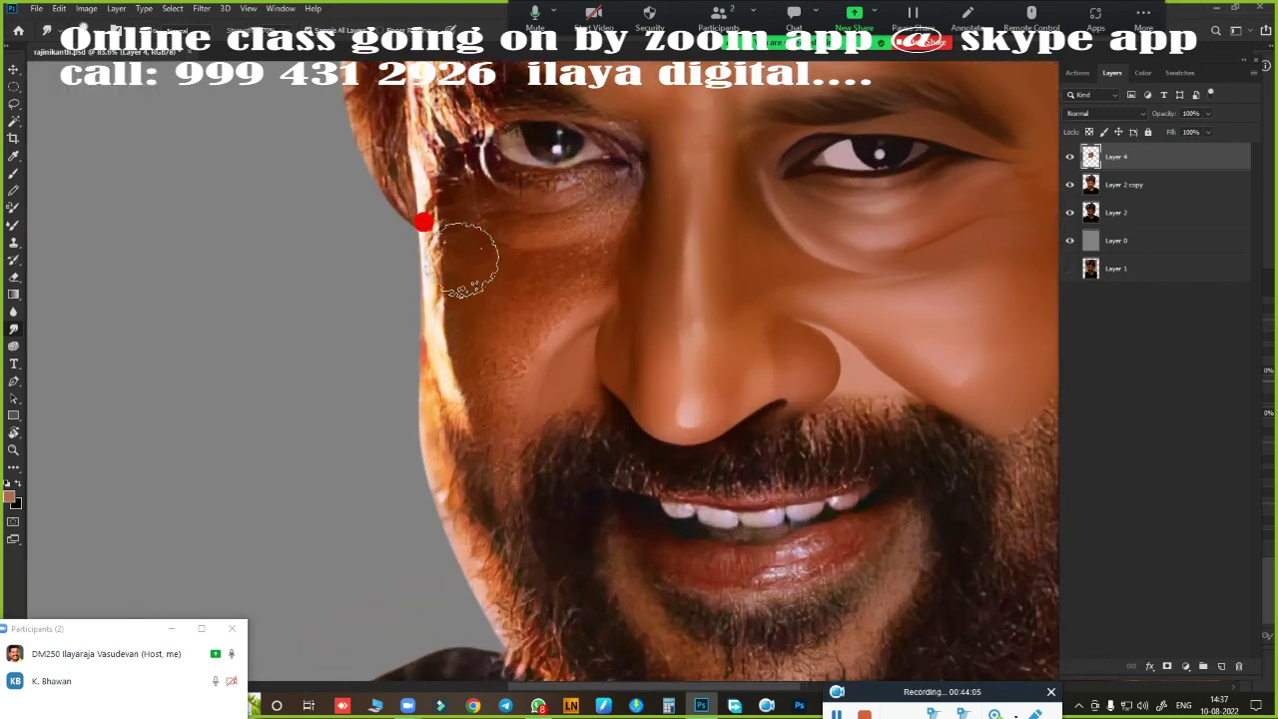
pyautogui.scroll(-1, 585, 434)
pyautogui.scroll(-2, 572, 444)
pyautogui.moveTo(749, 413); pyautogui.dragTo(536, 444)
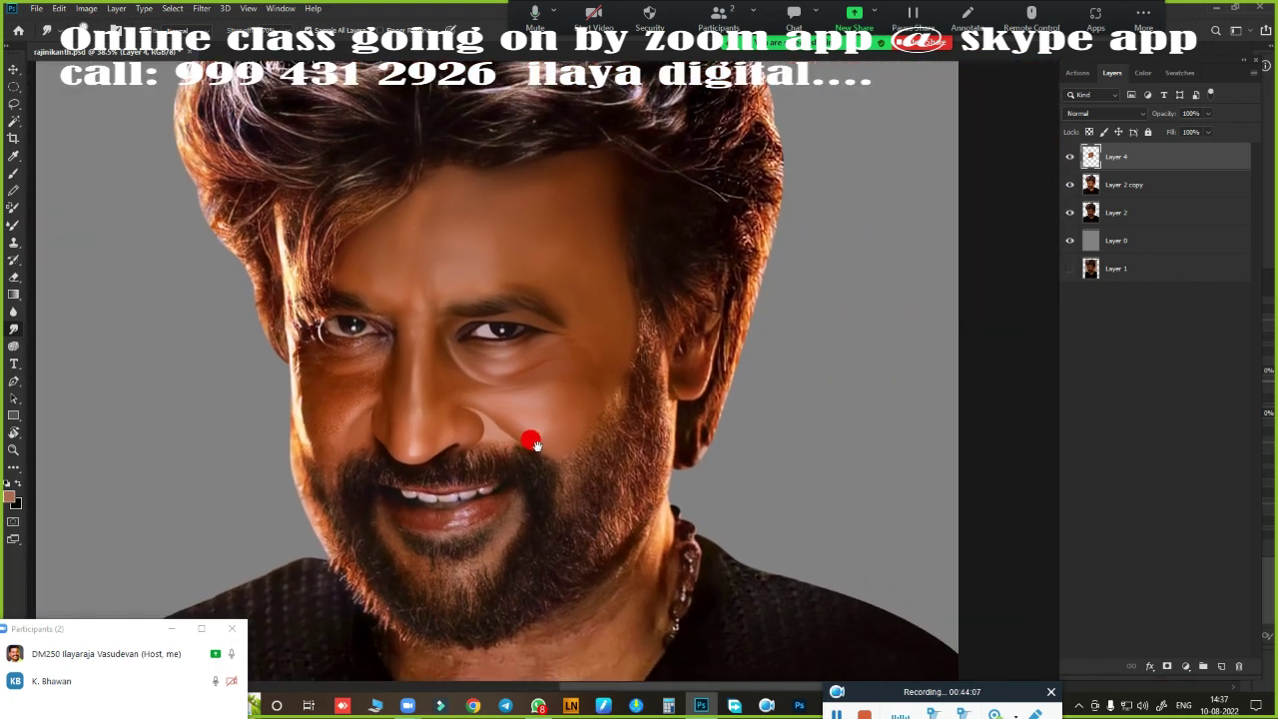